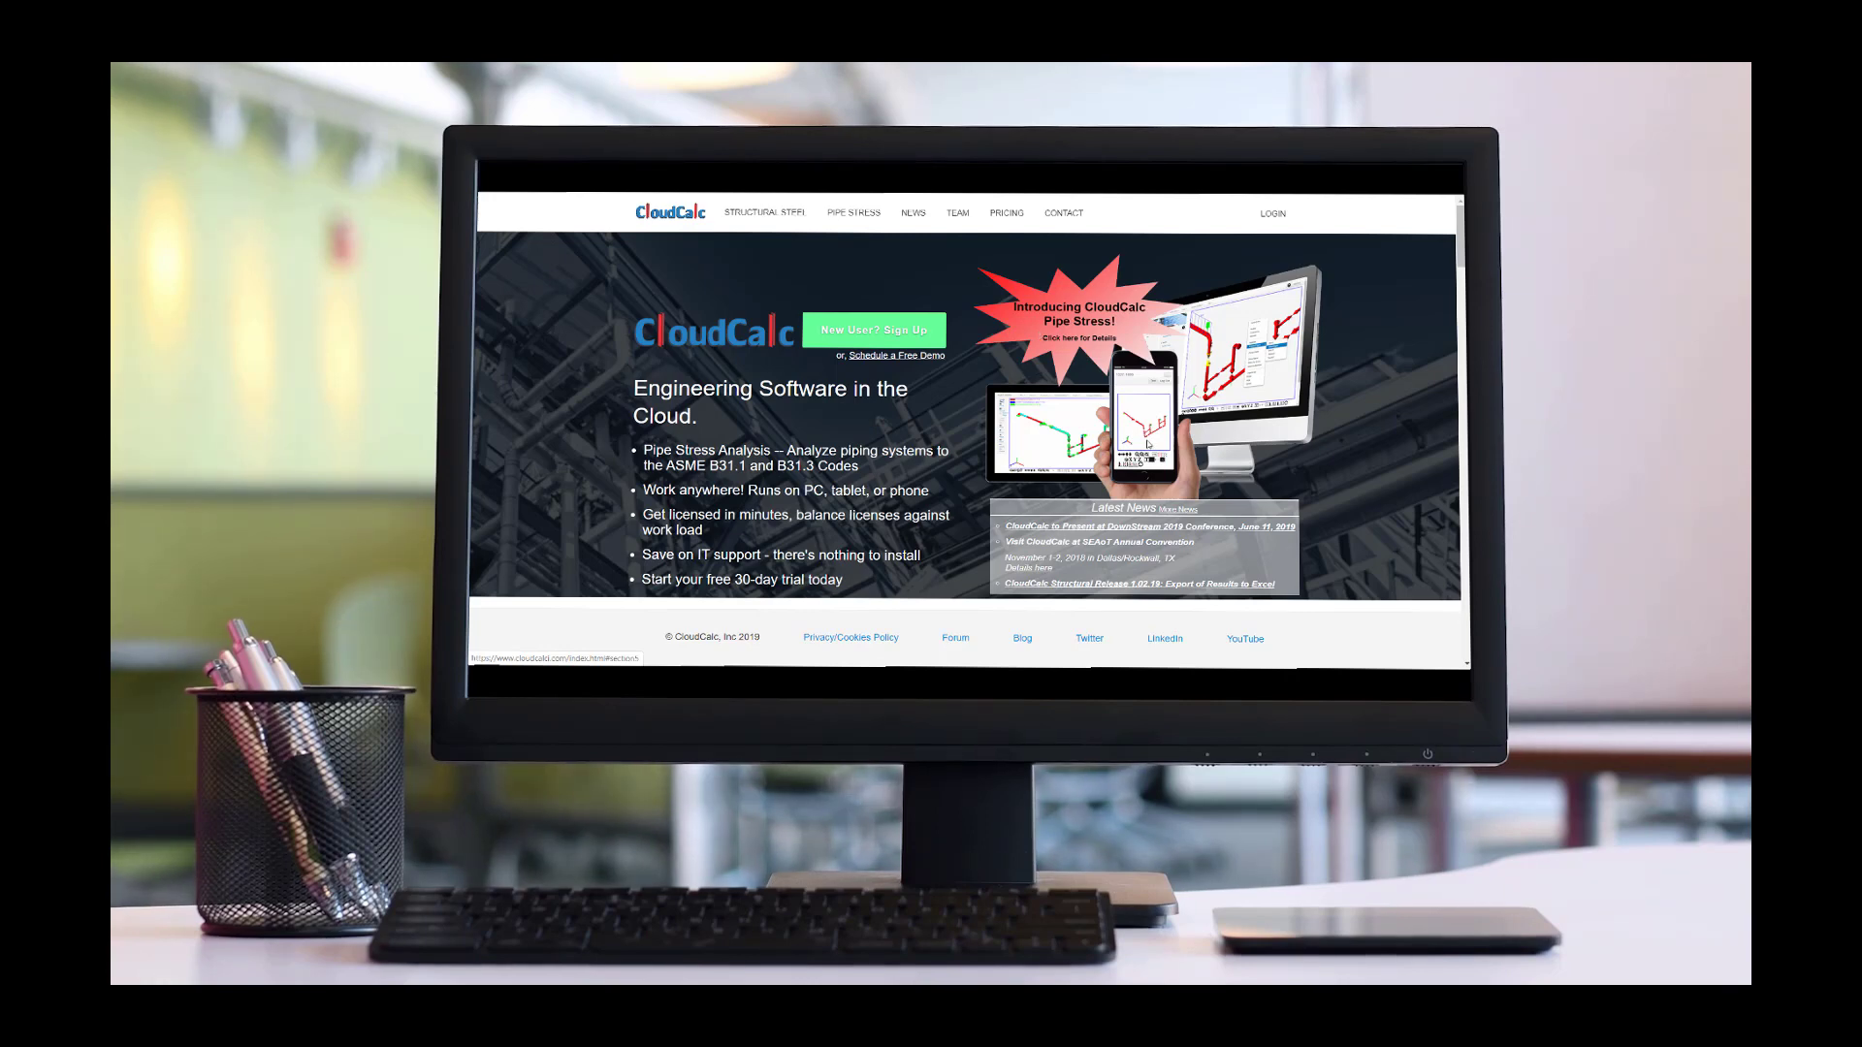
Log in to the Pipe Stress module by entering the account username and password
left_click(1273, 211)
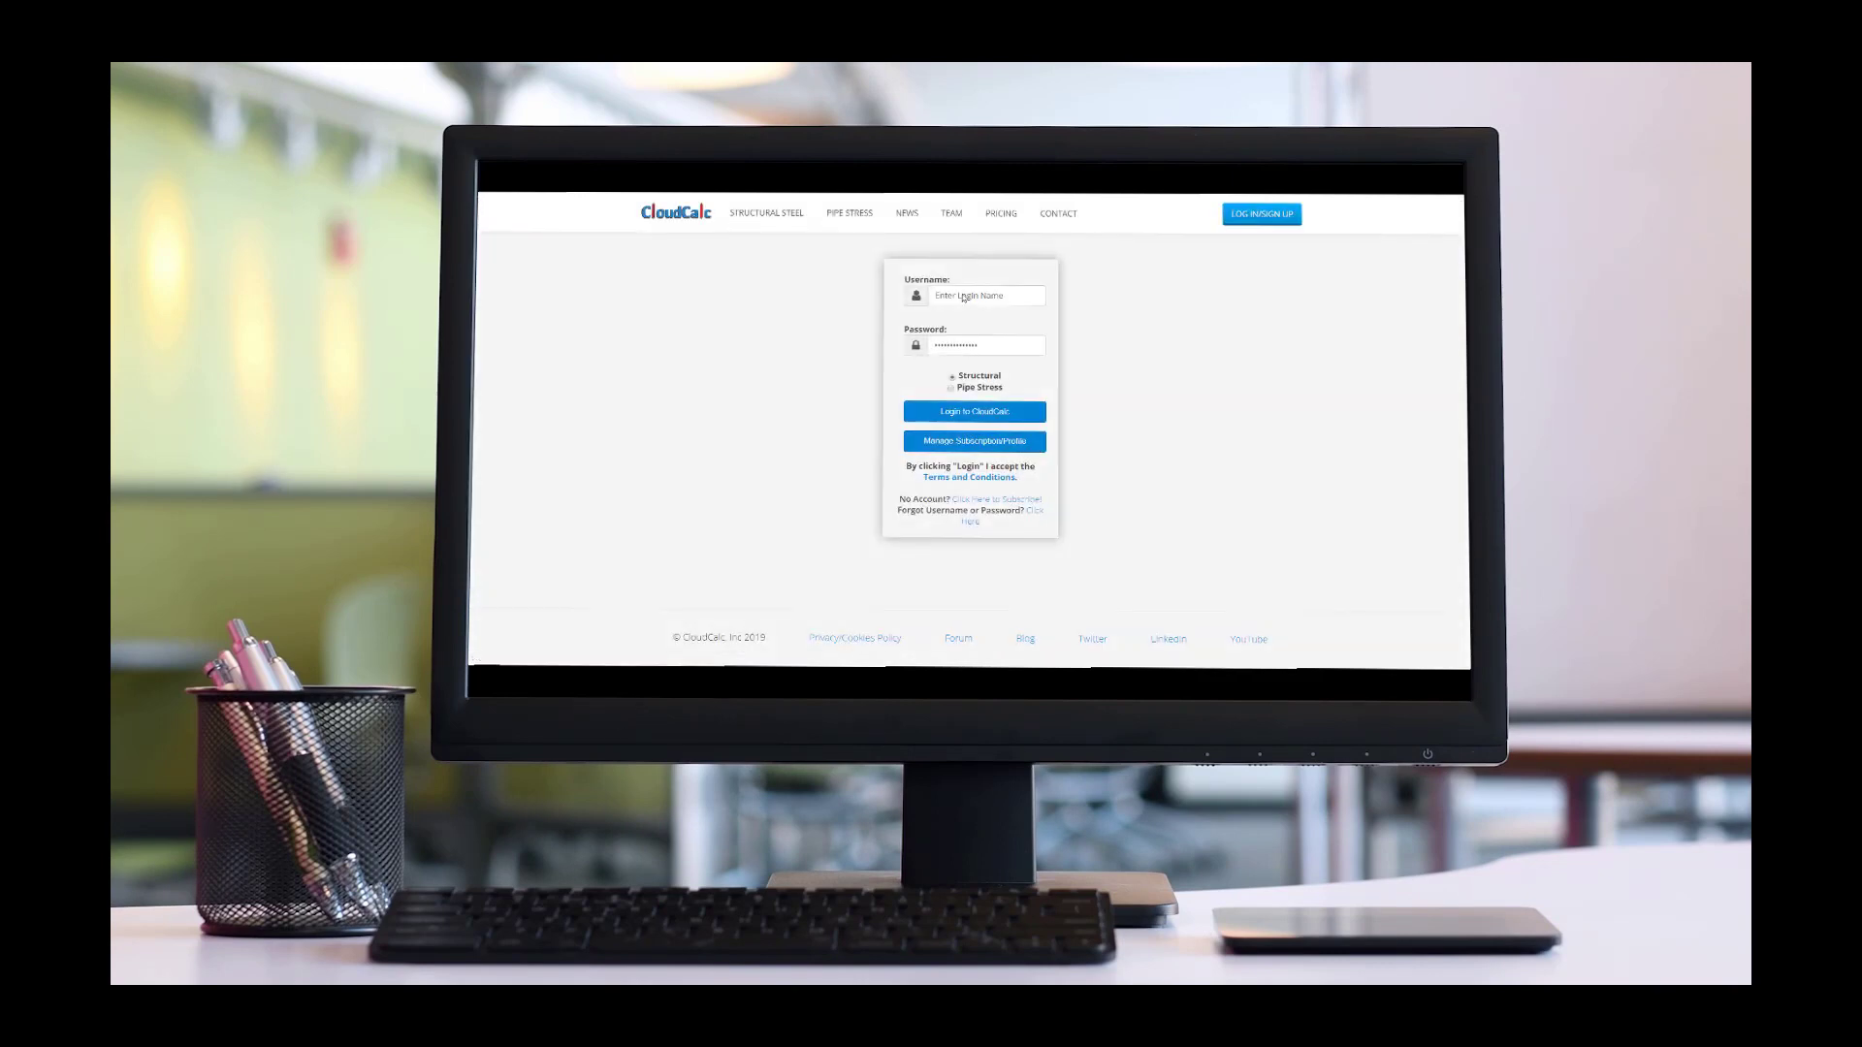
left_click(963, 299)
left_click(952, 338)
left_click(948, 347)
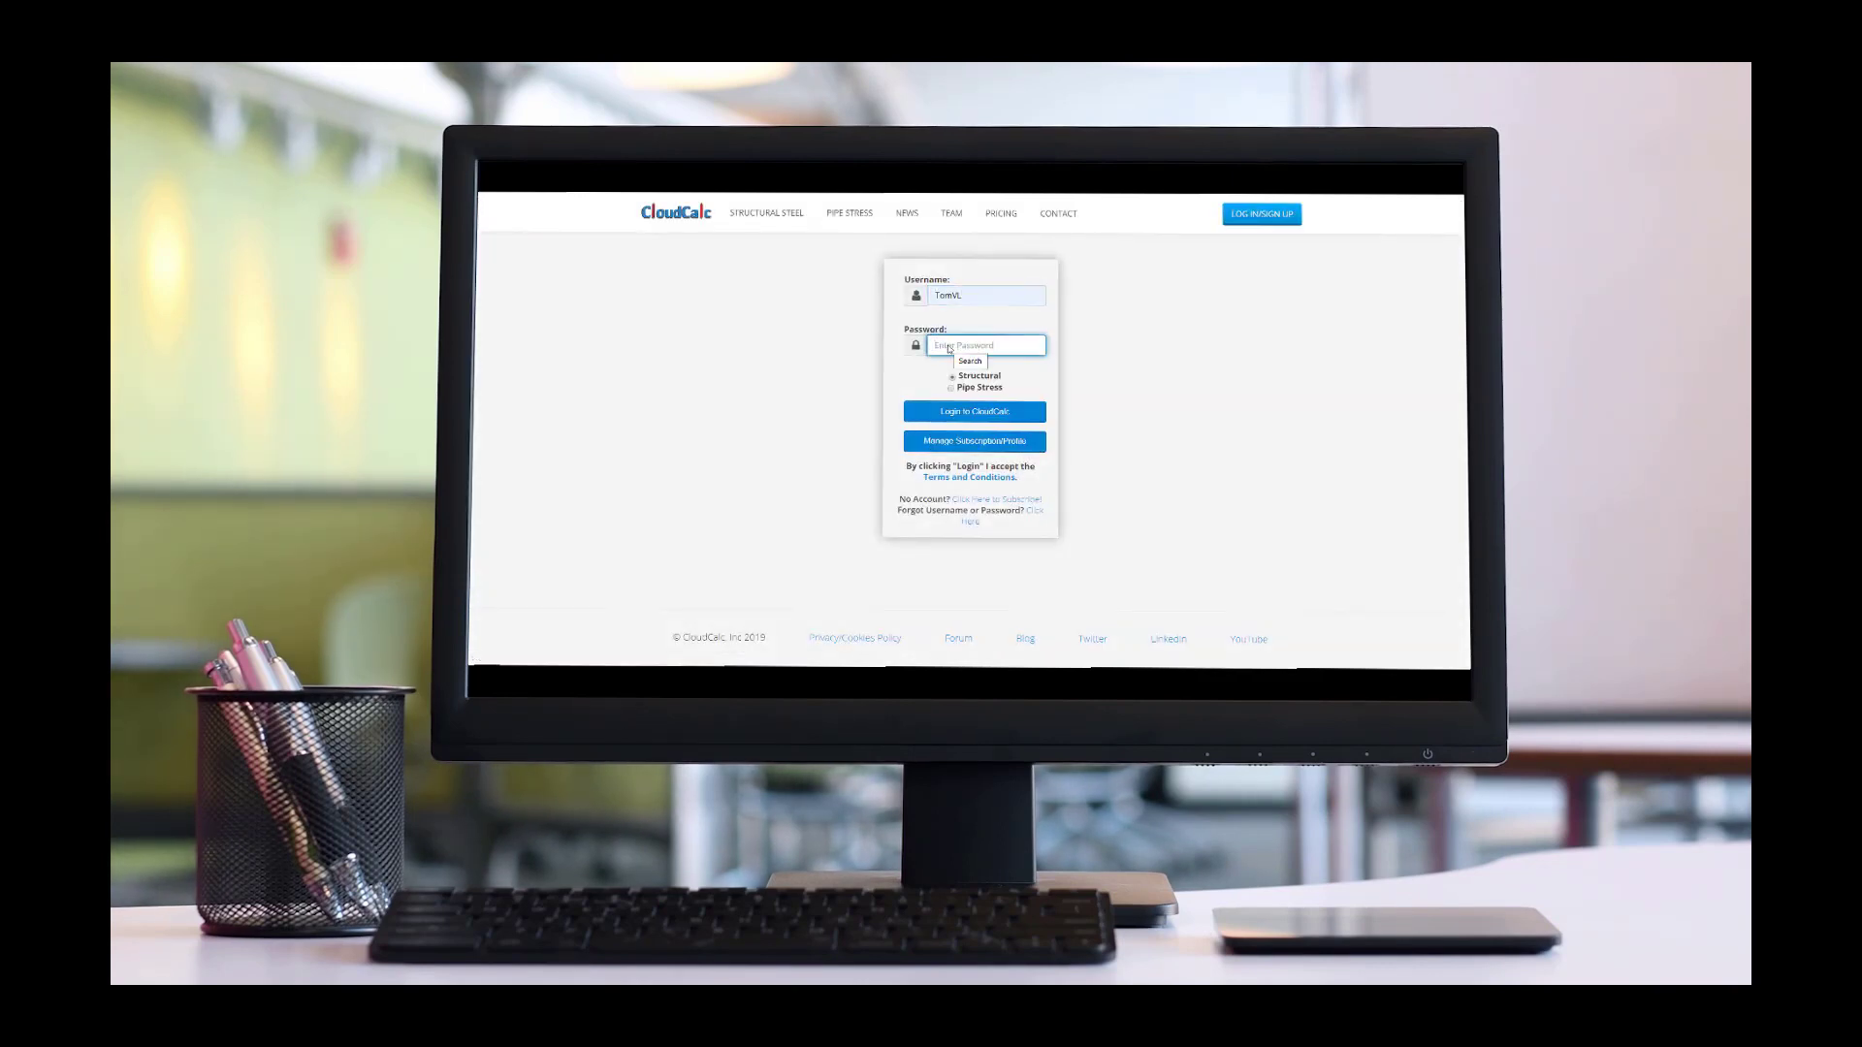
type("•")
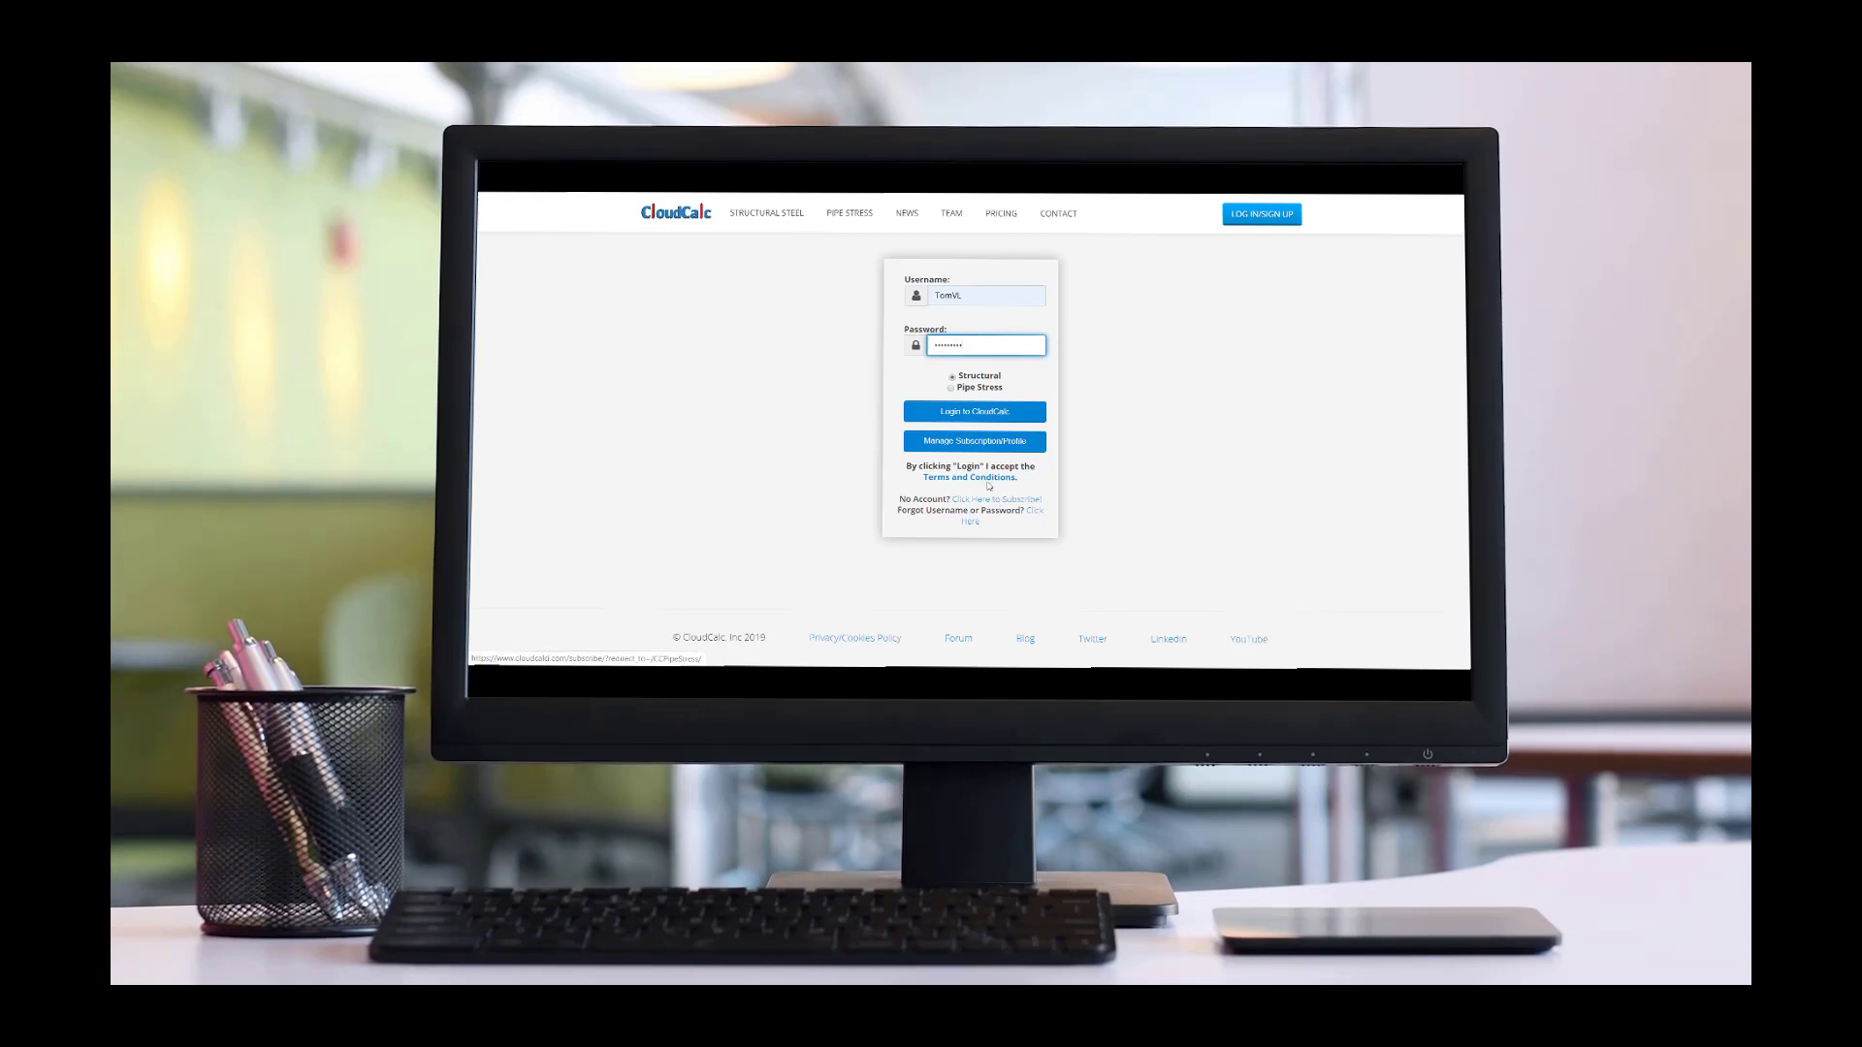
left_click(952, 387)
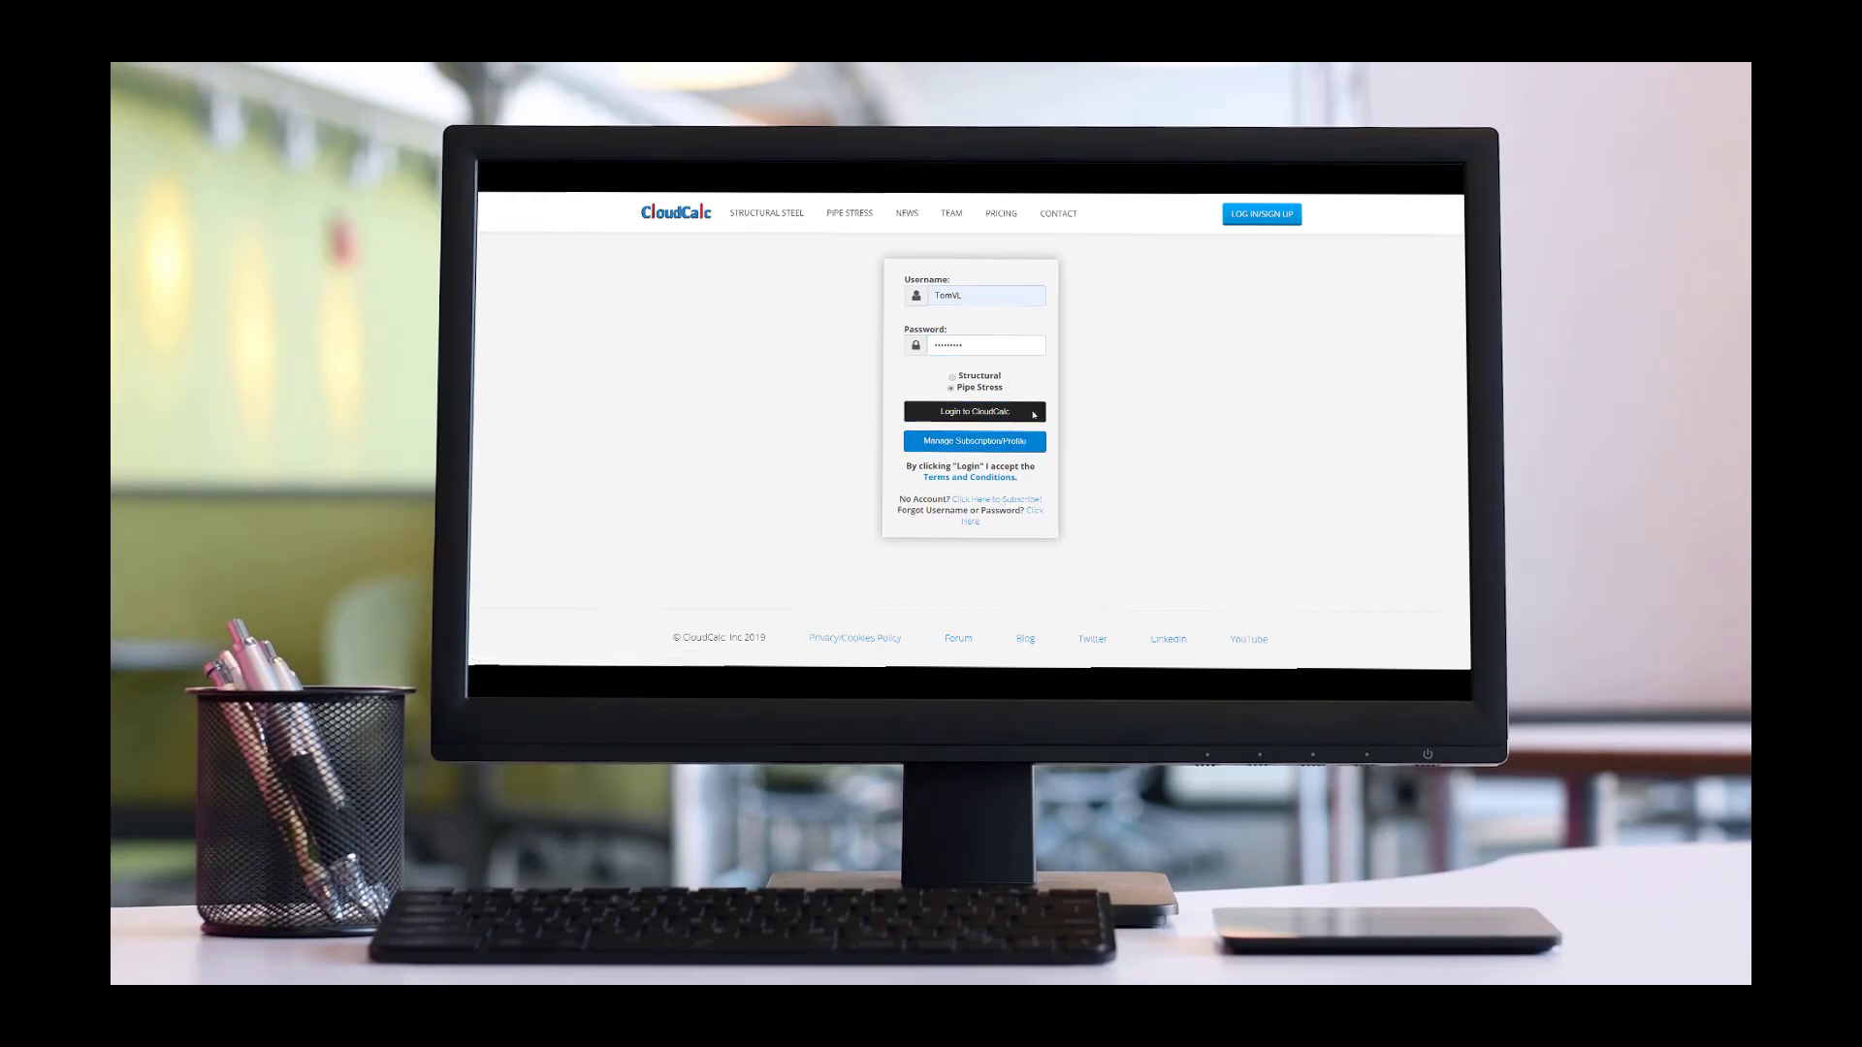
left_click(1033, 414)
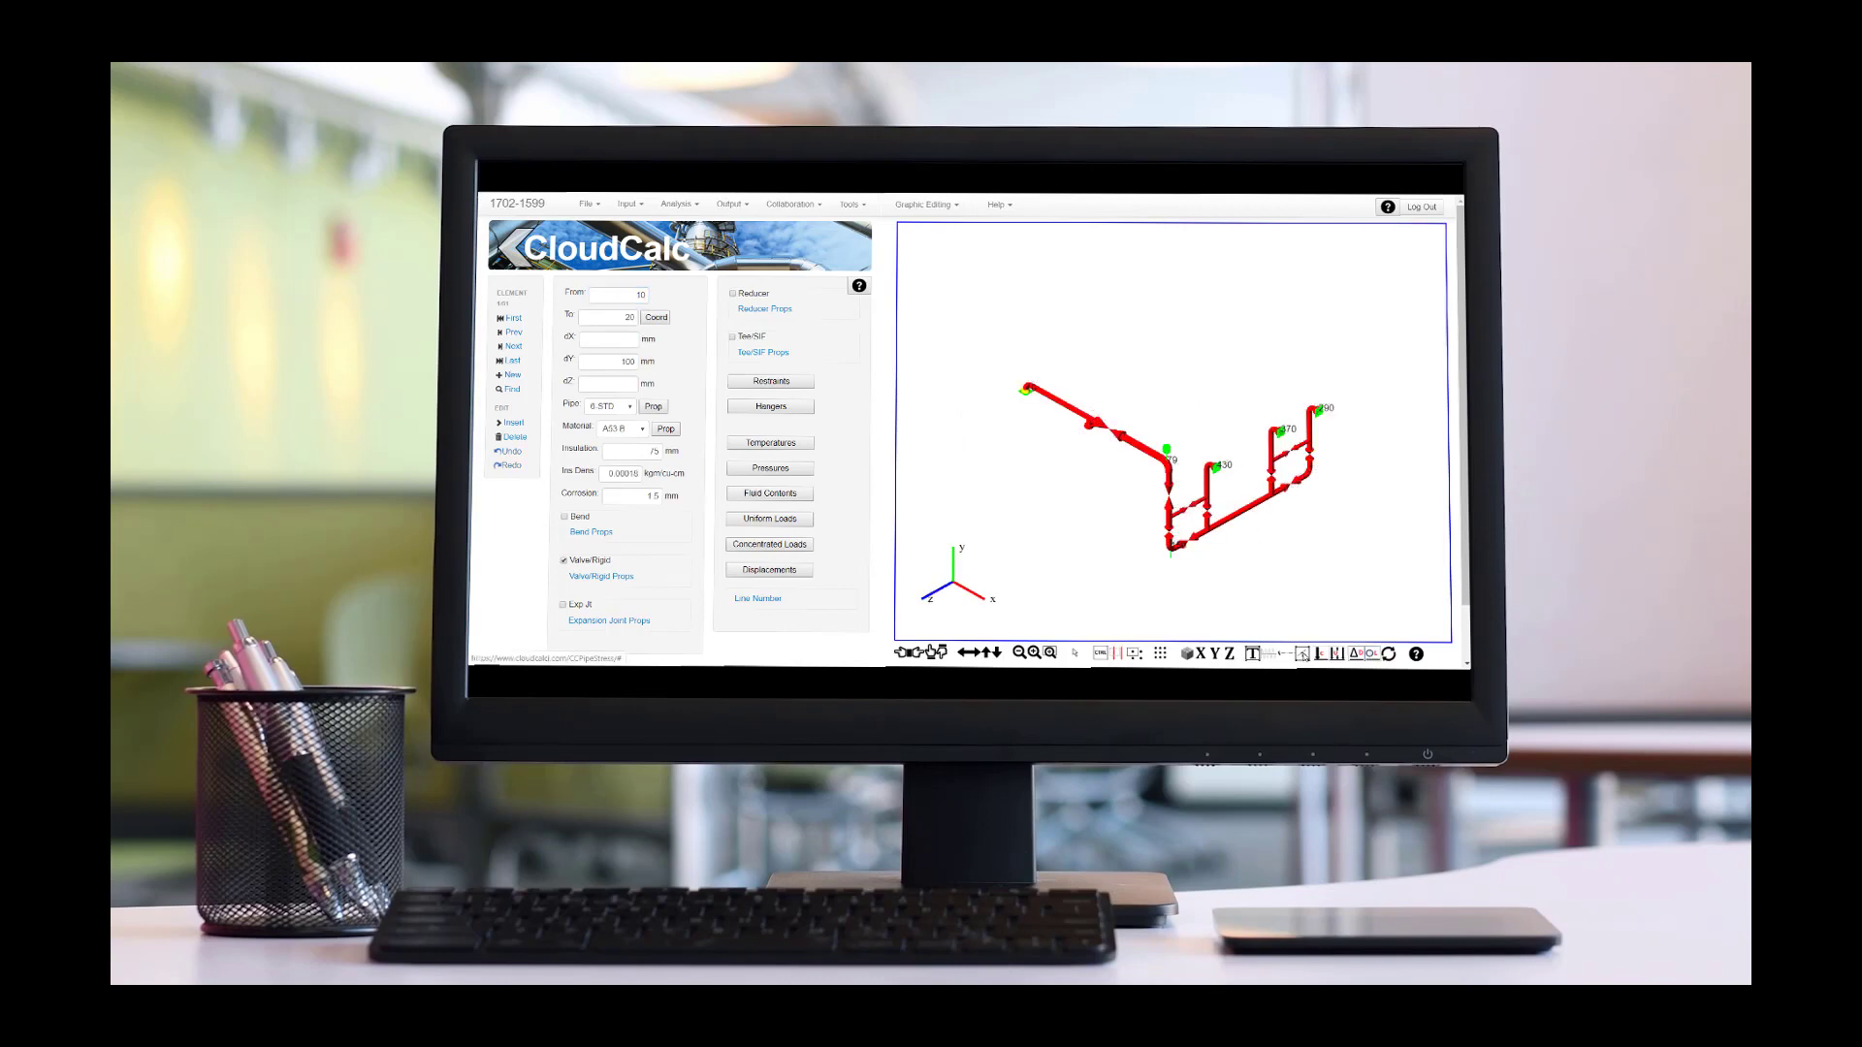
scroll(1280, 570, "up", 3)
scroll(1279, 570, "down", 2)
middle_click_drag(1279, 570, 1271, 508)
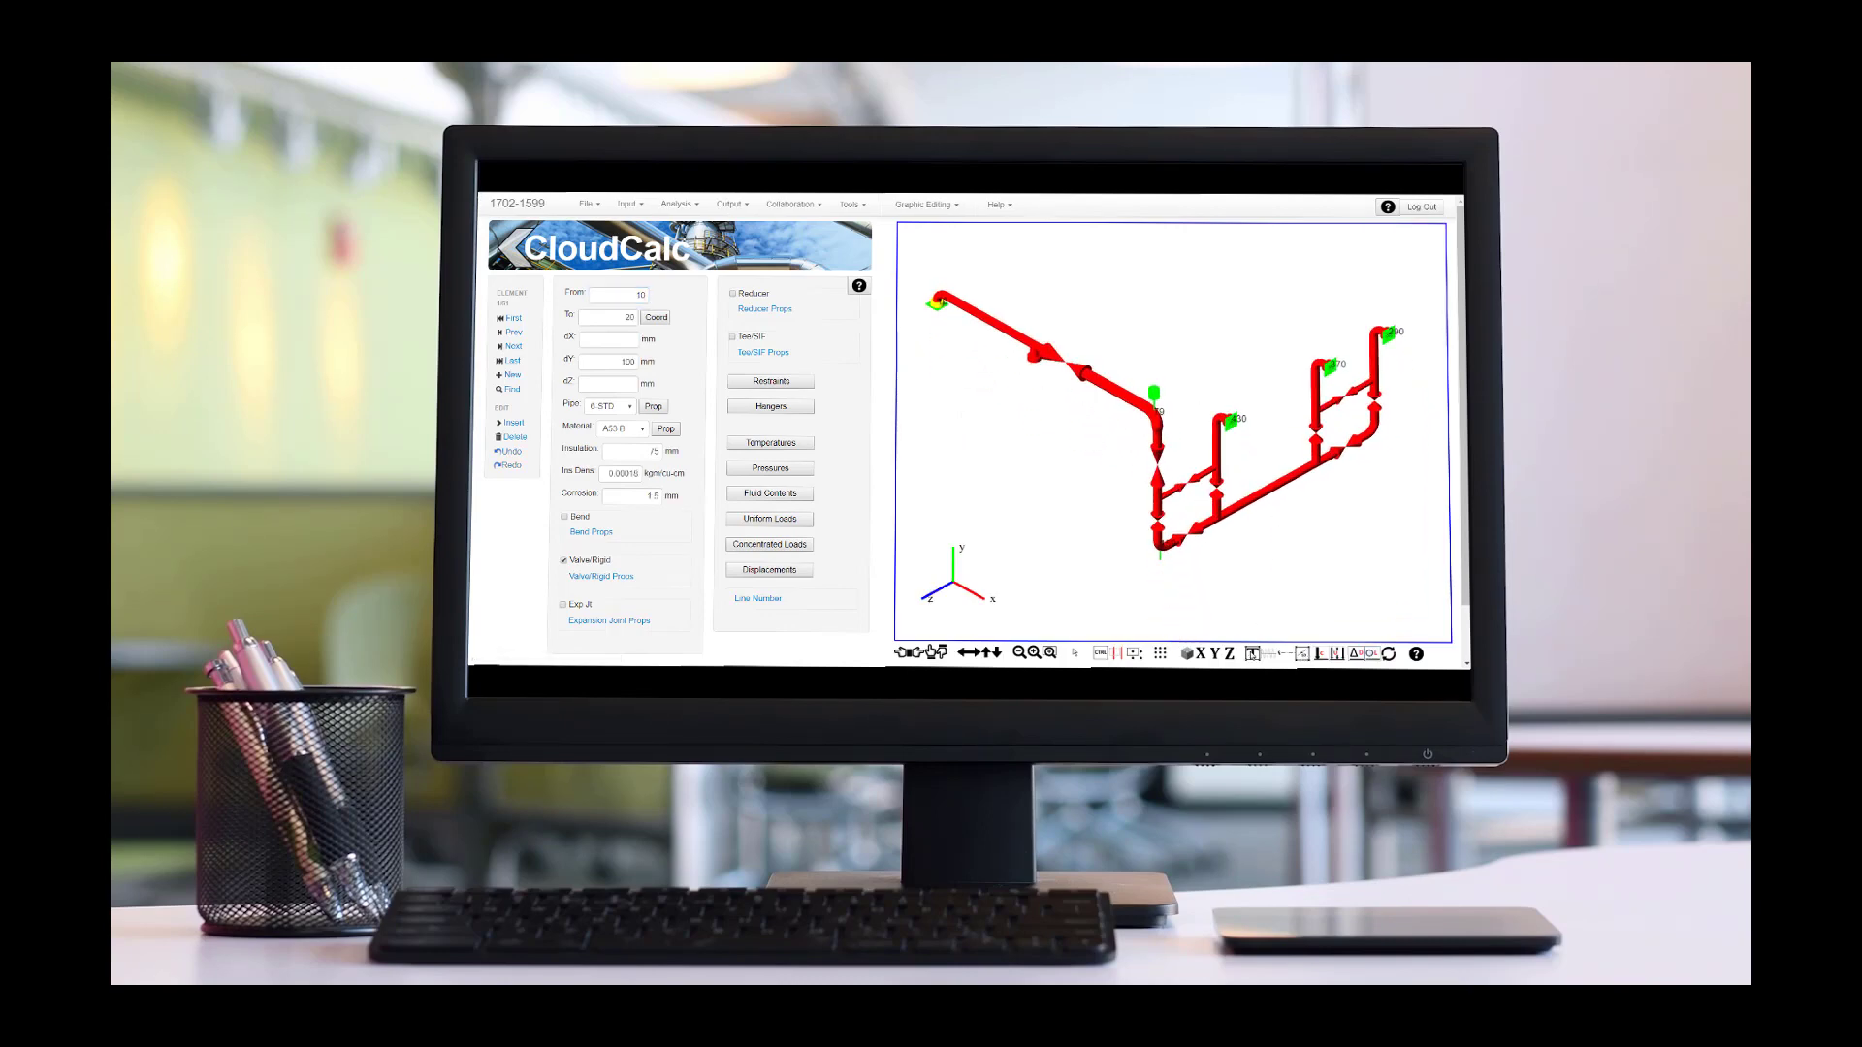
left_click(1253, 655)
left_click(1253, 654)
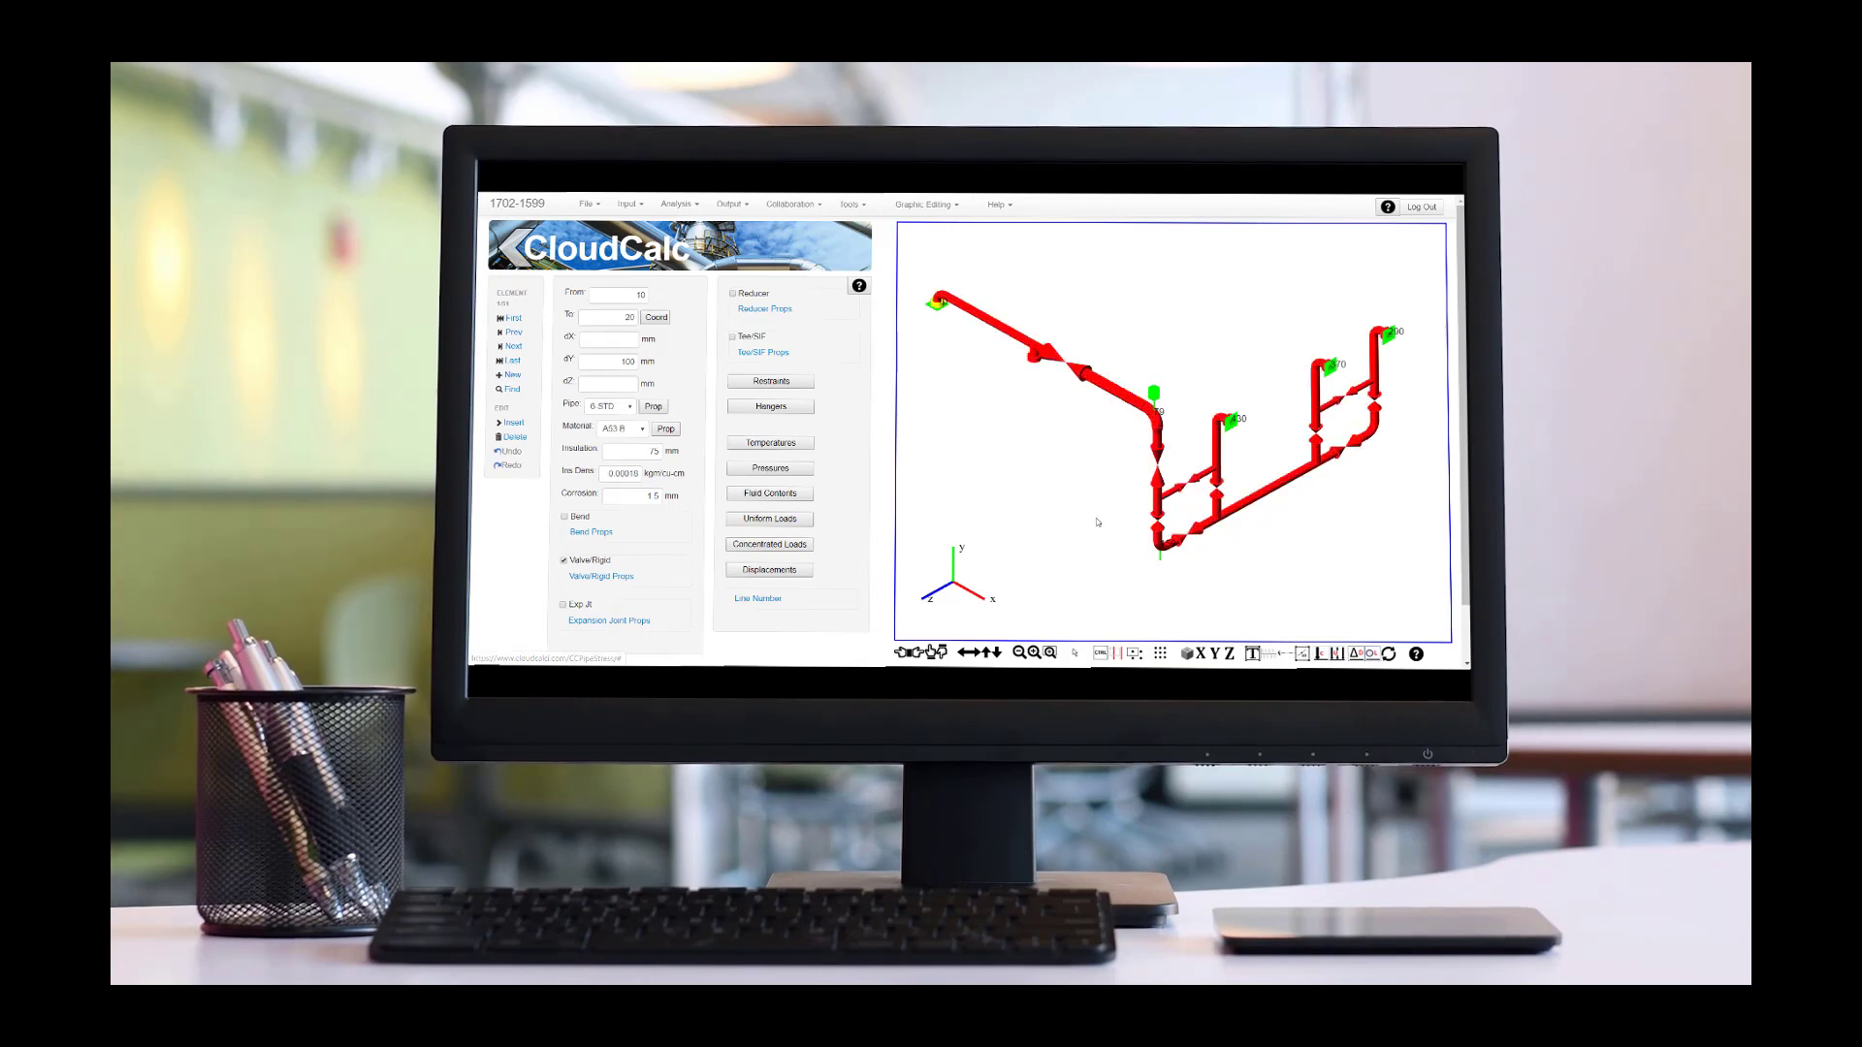
mouse_move(1062, 516)
left_mouse_down()
mouse_move(1293, 515)
mouse_move(1091, 502)
left_mouse_up()
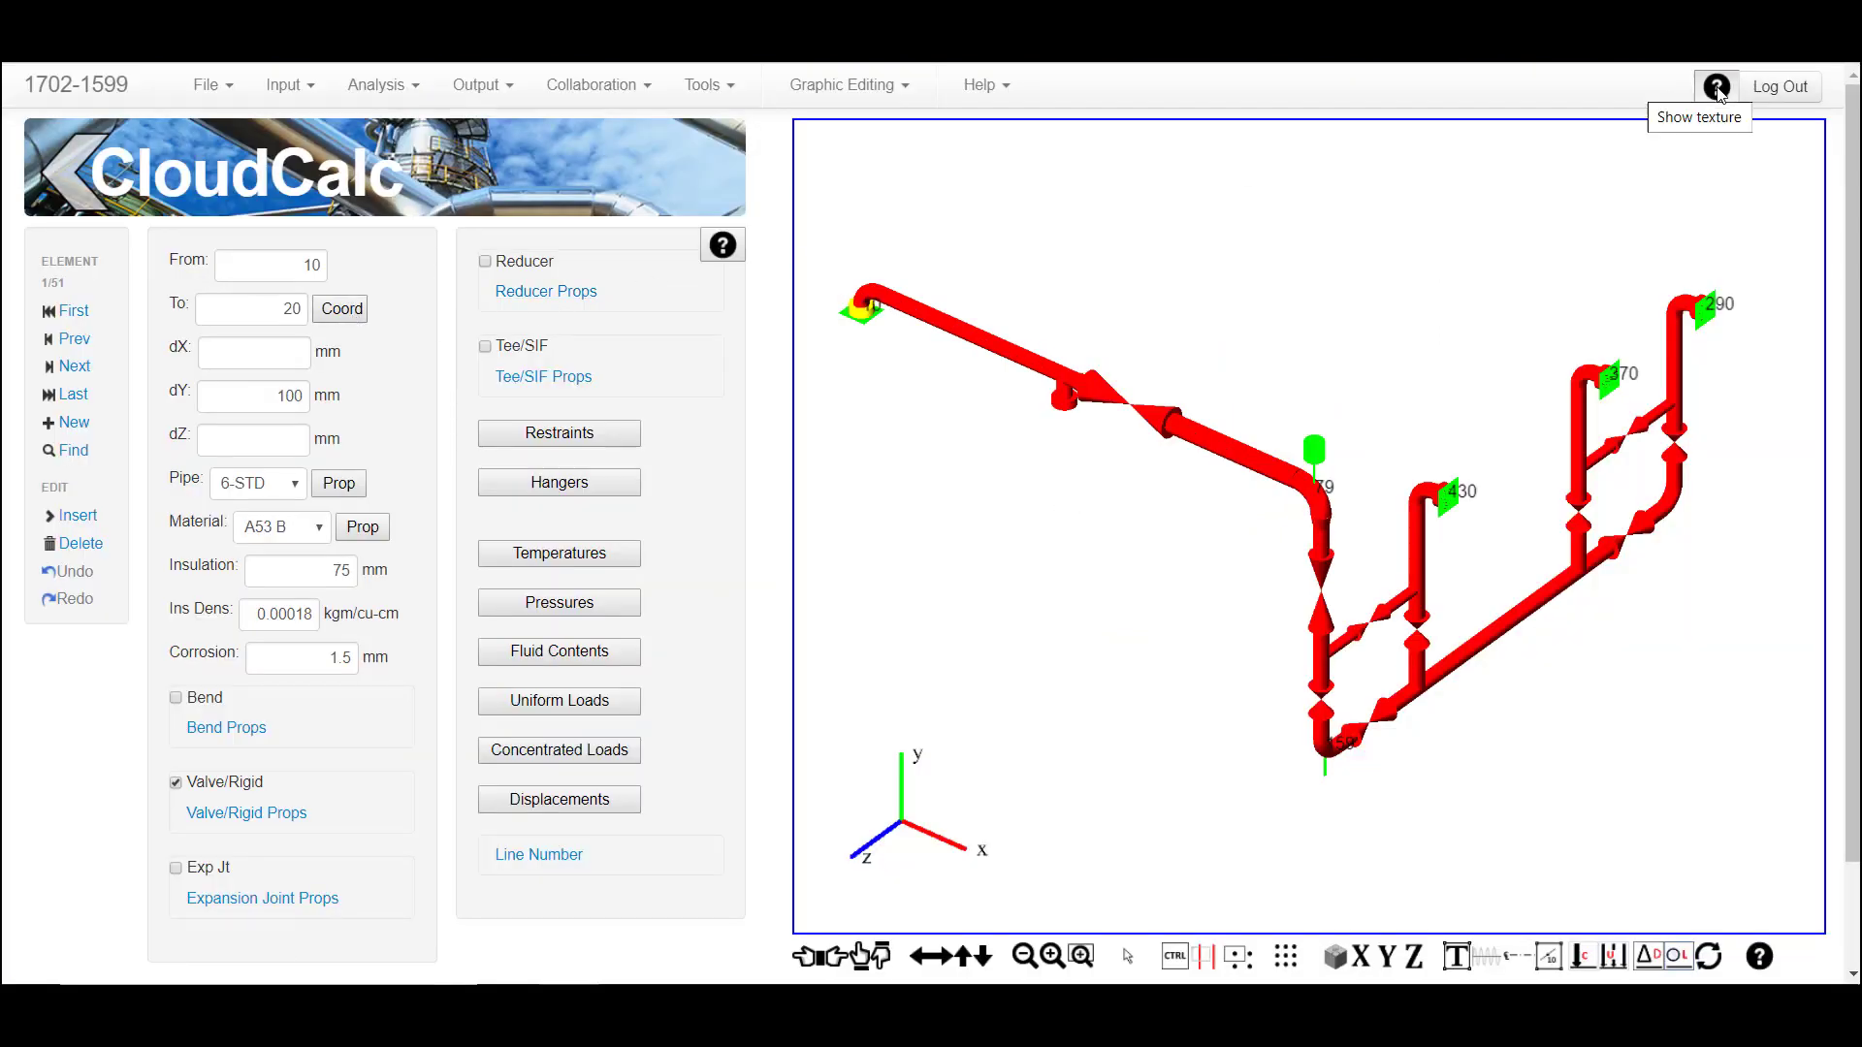
Start the guided application tour, read through to the Graphics Area explanation, and exit the tour
left_click(1387, 206)
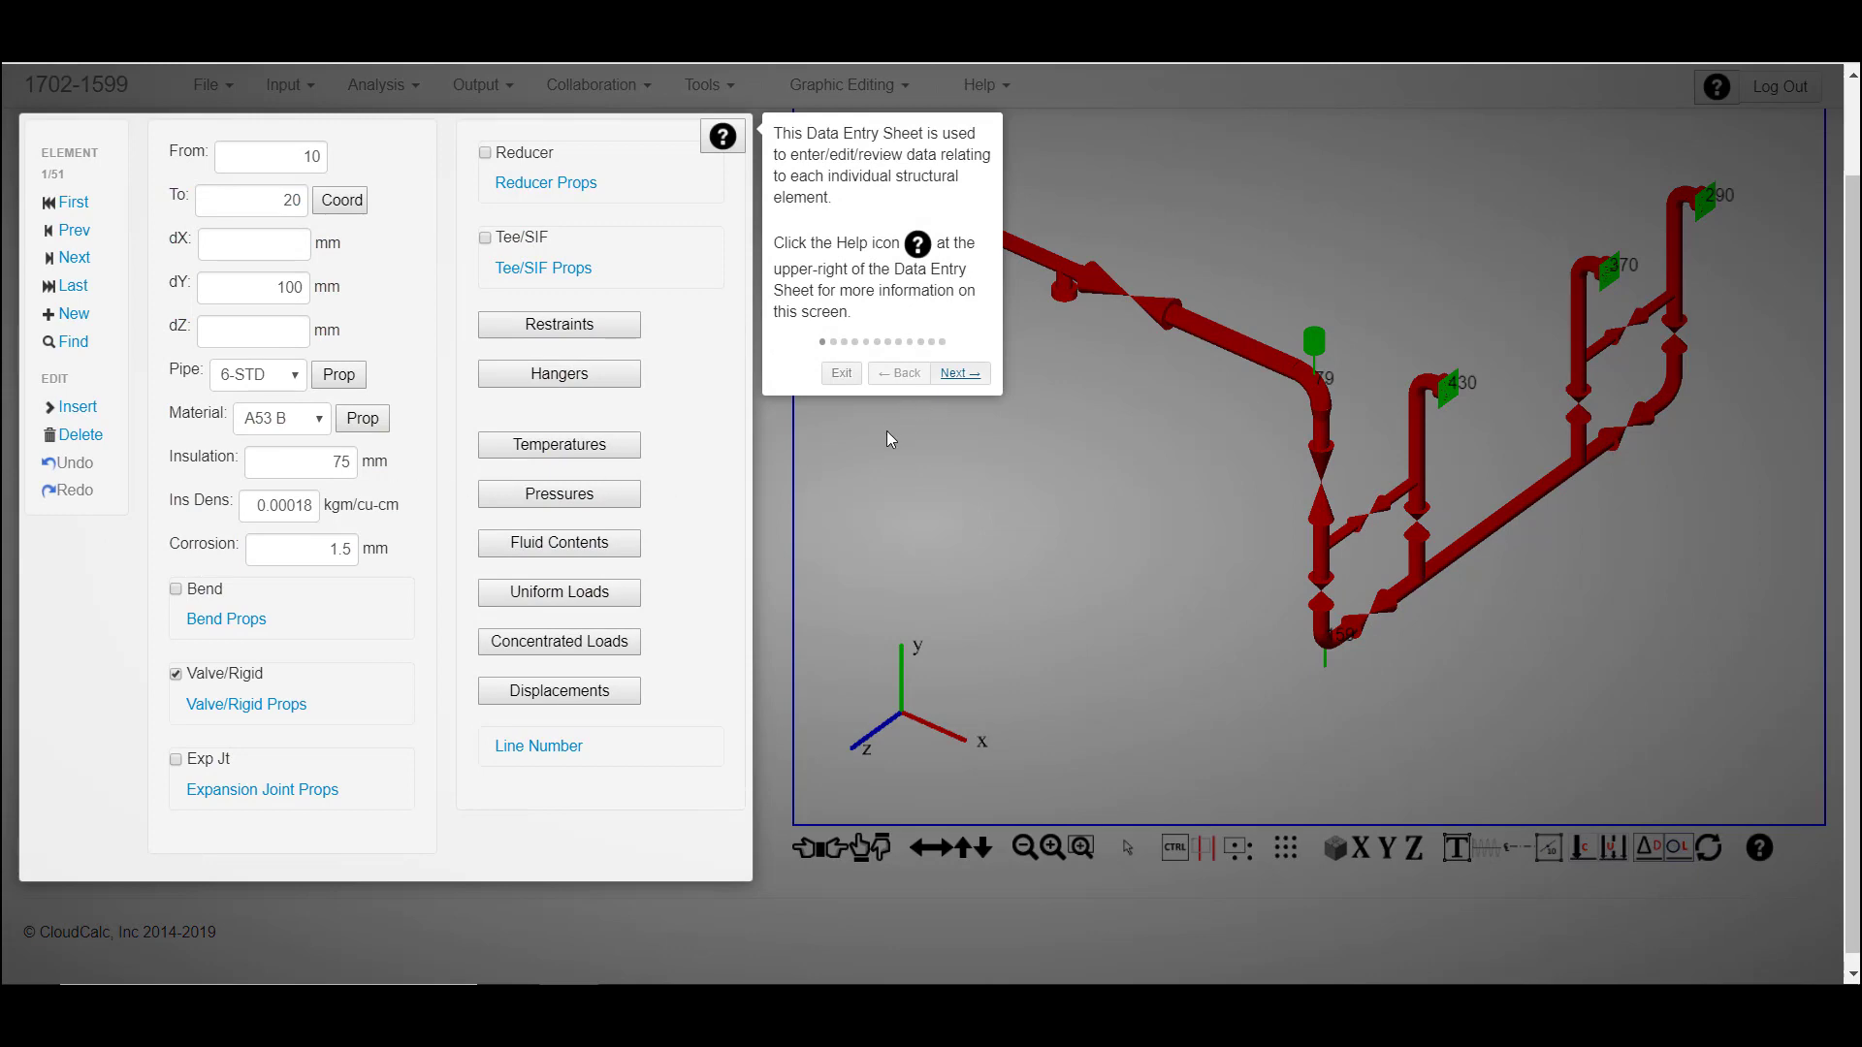
key("Right")
key("Right")
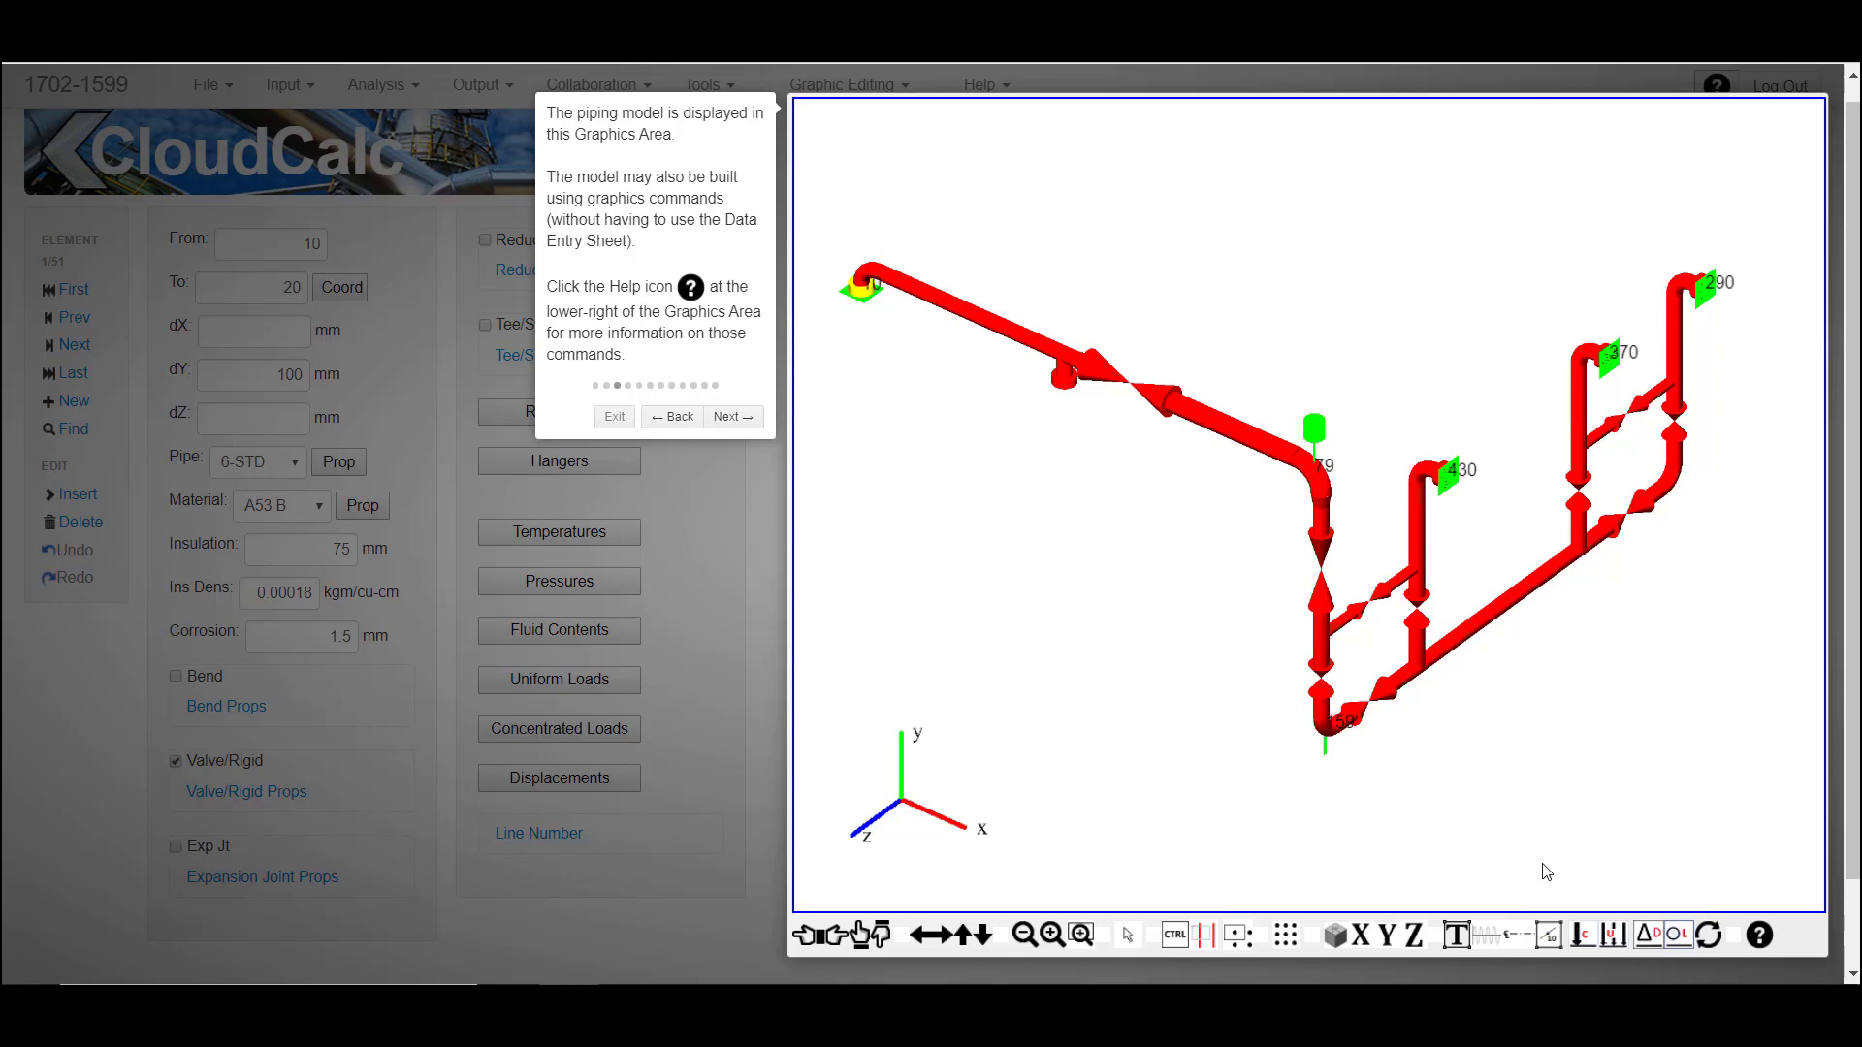
key("Escape")
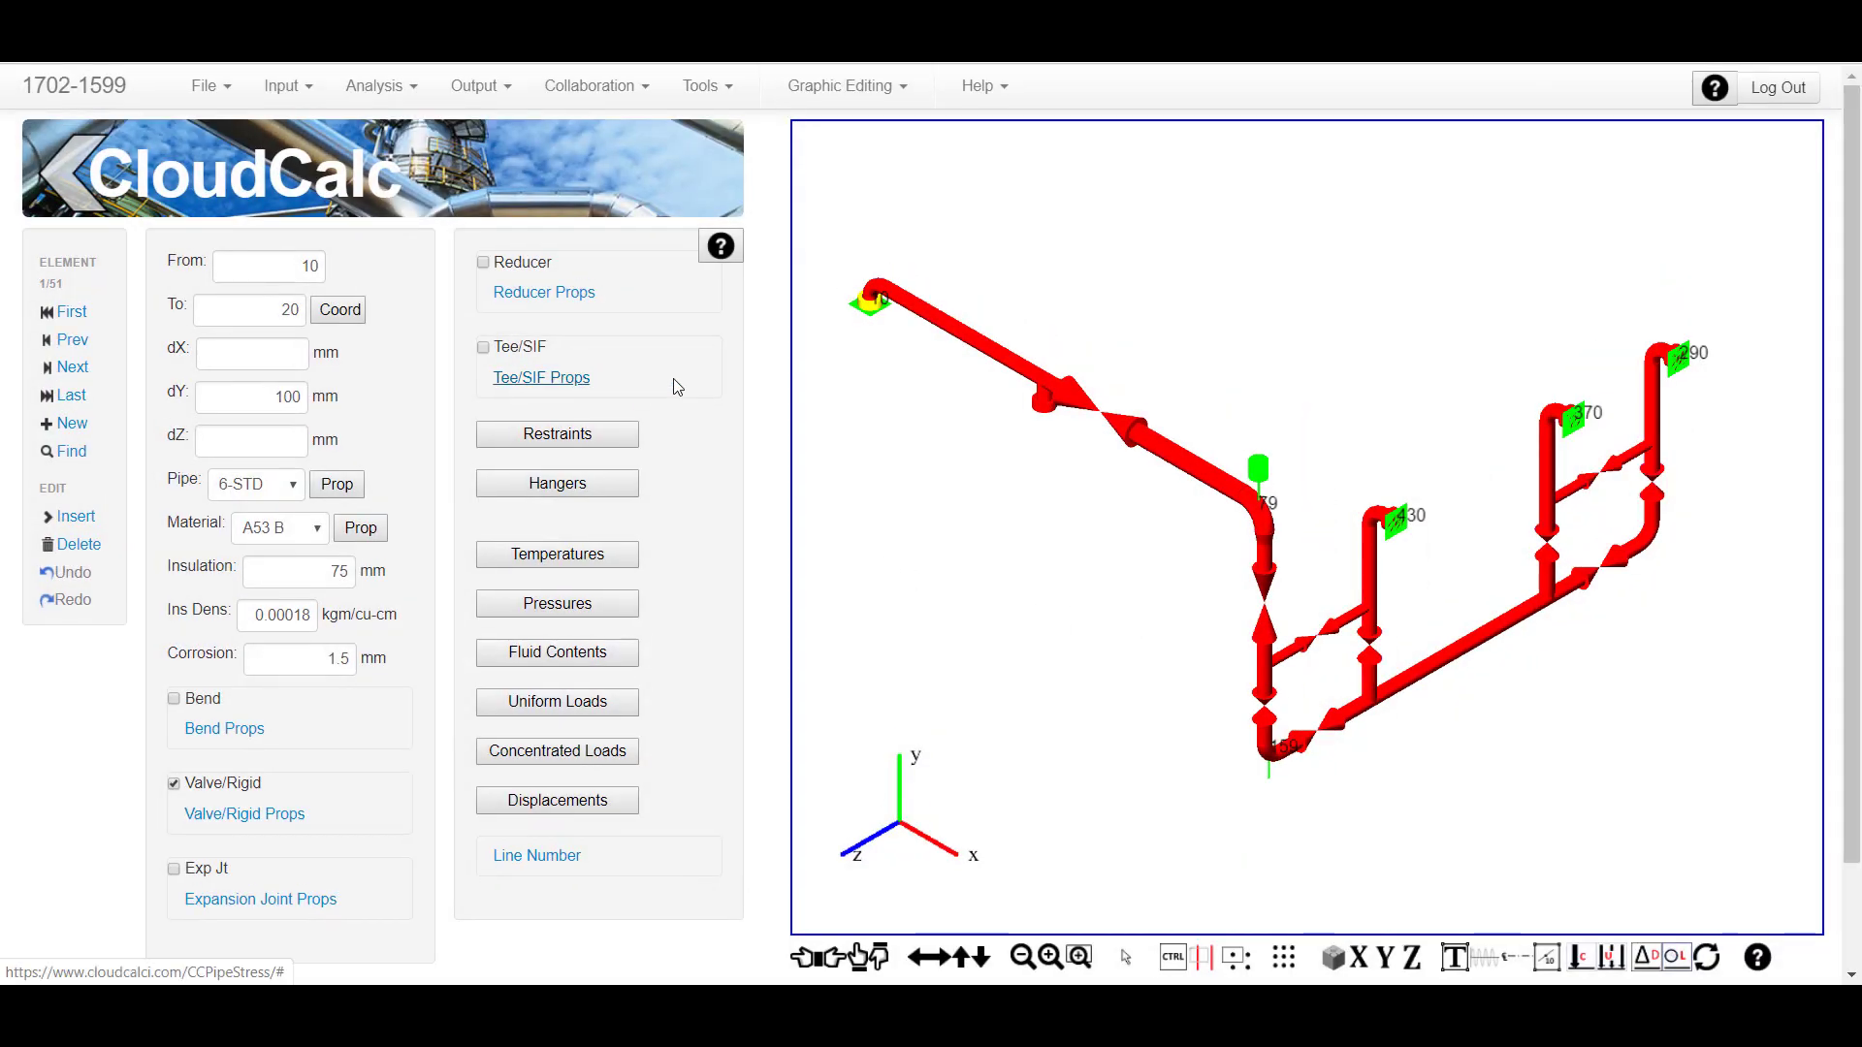
Review the piping elements in List View, and return to the Modeling view
left_click(279, 89)
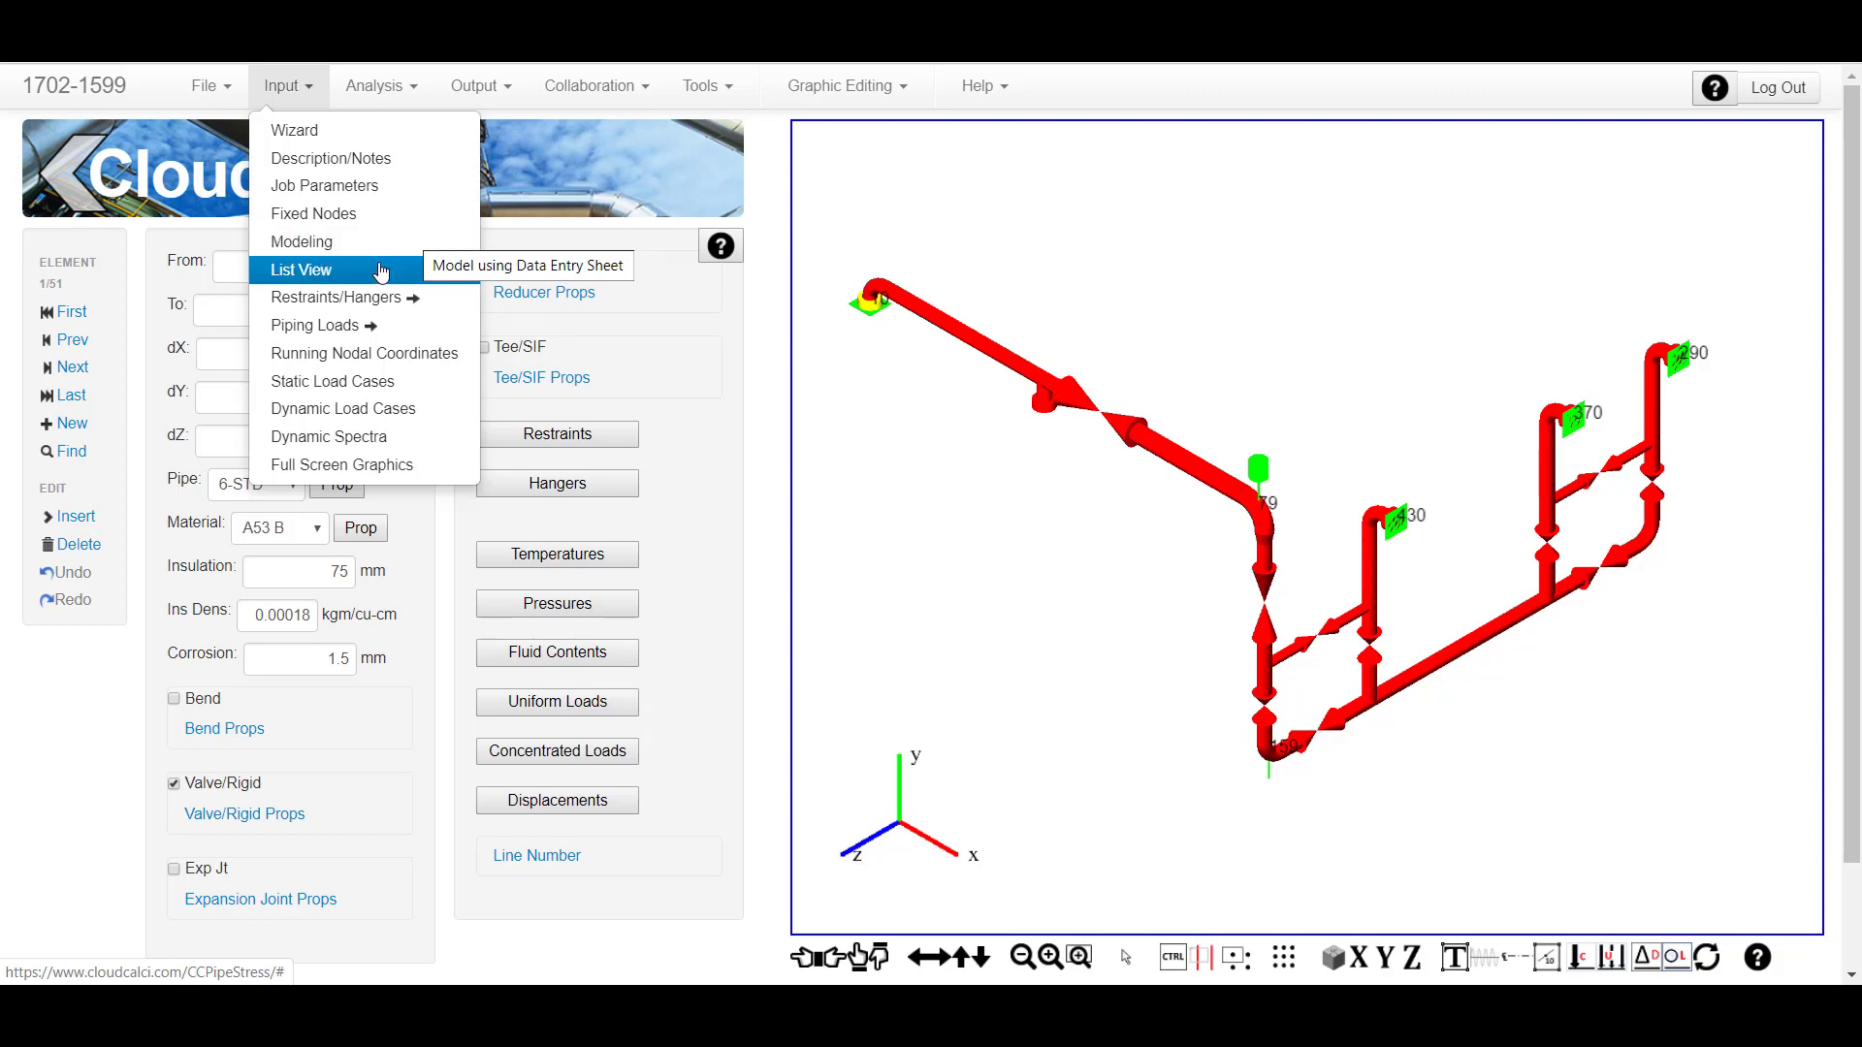
left_click(380, 272)
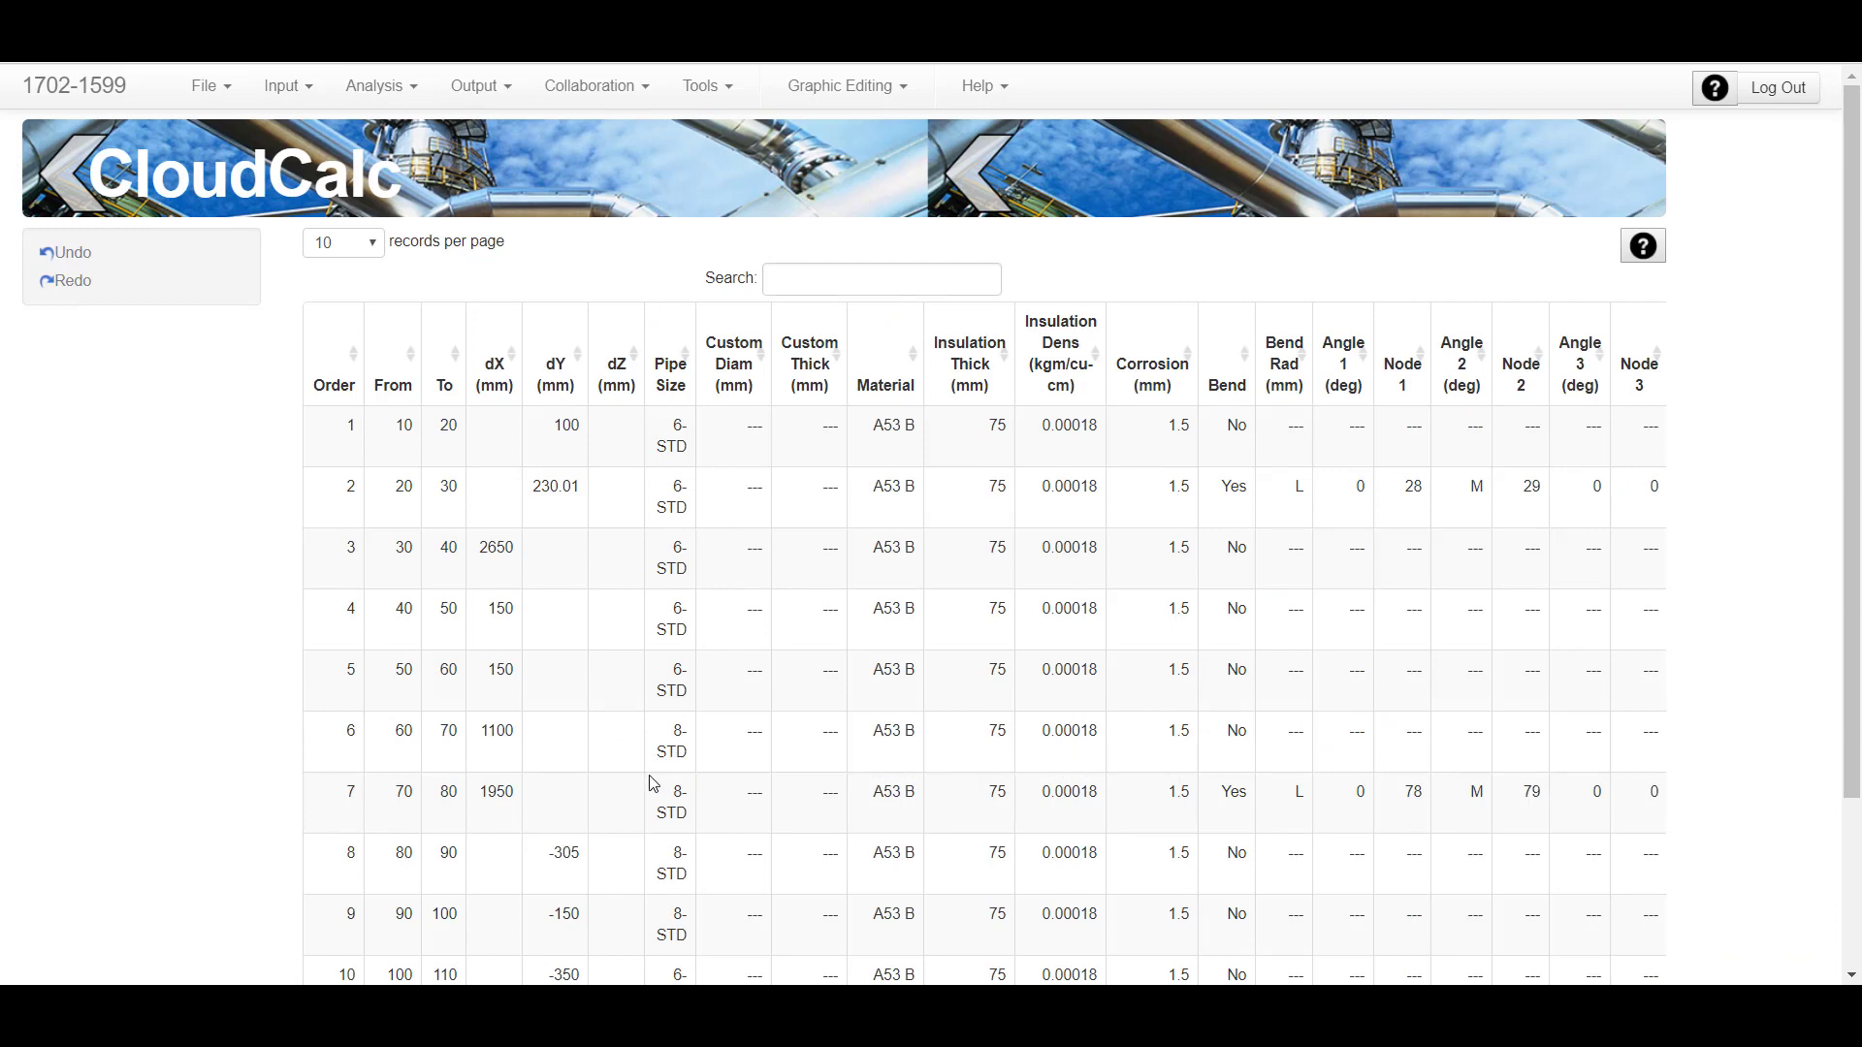
left_click(287, 97)
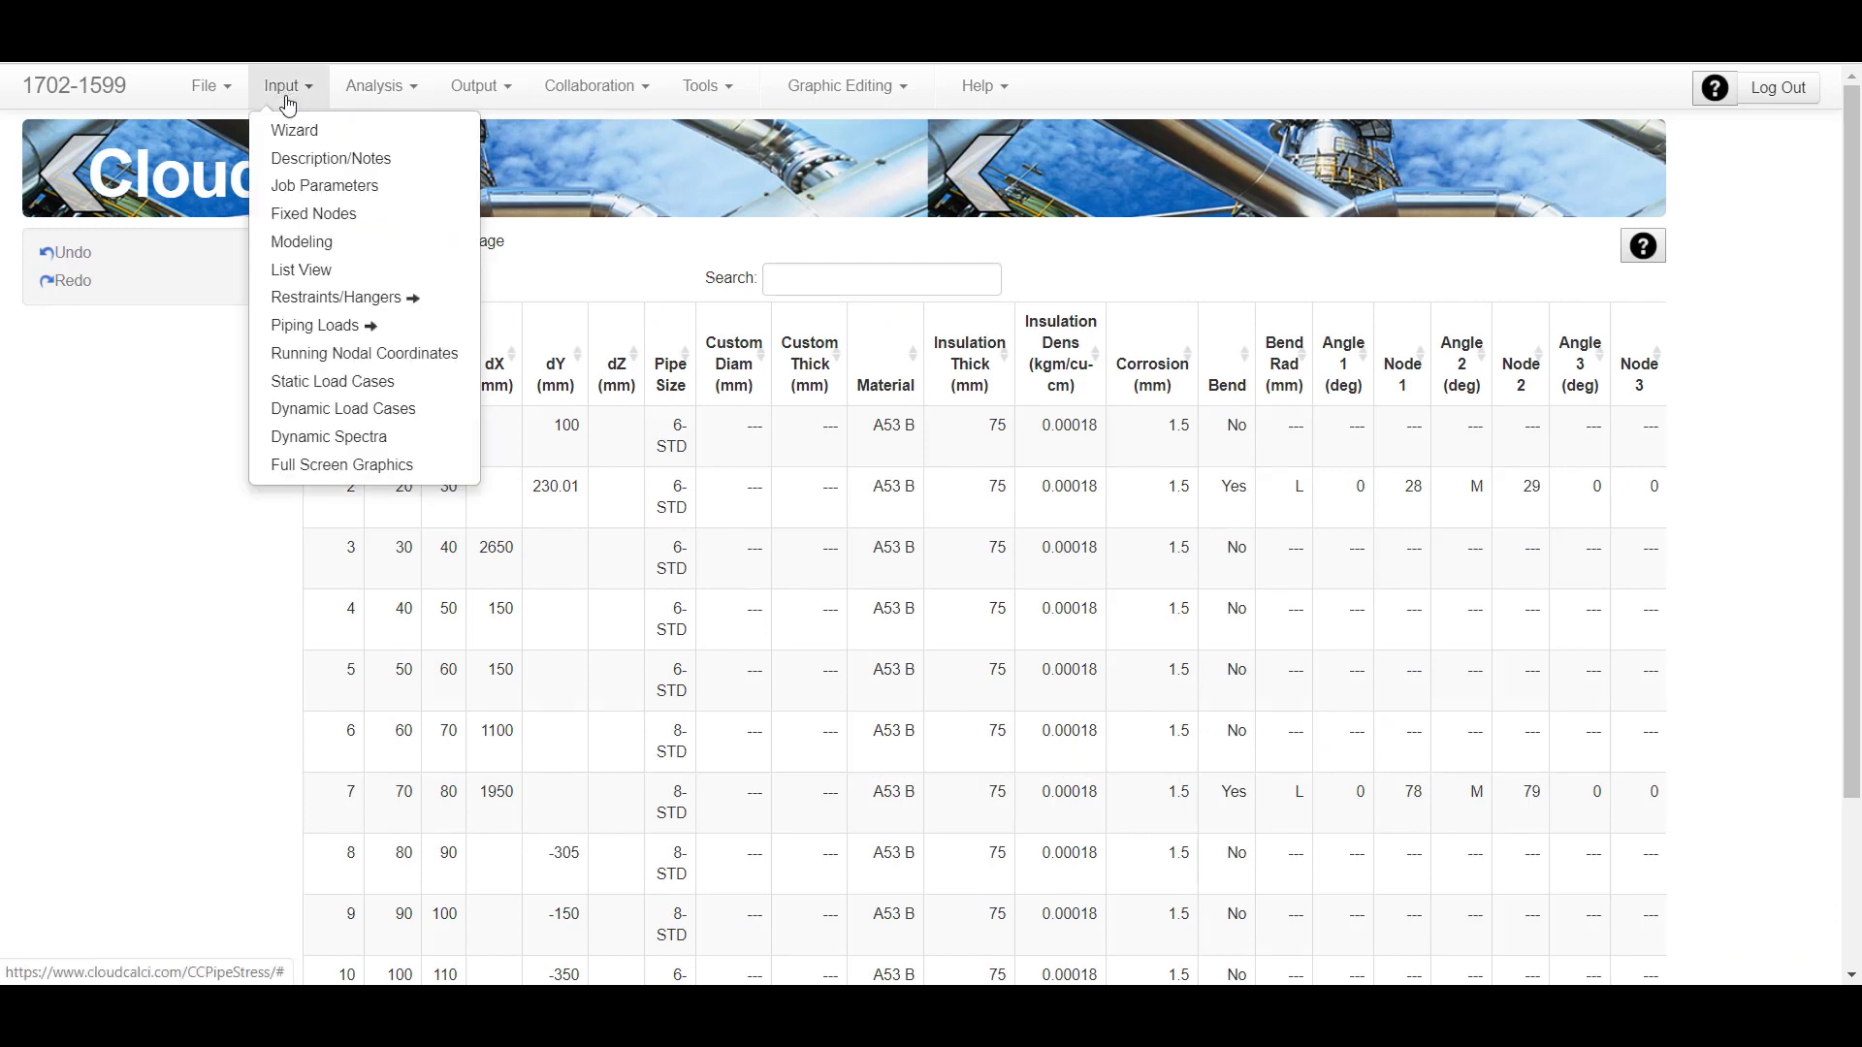
left_click(318, 242)
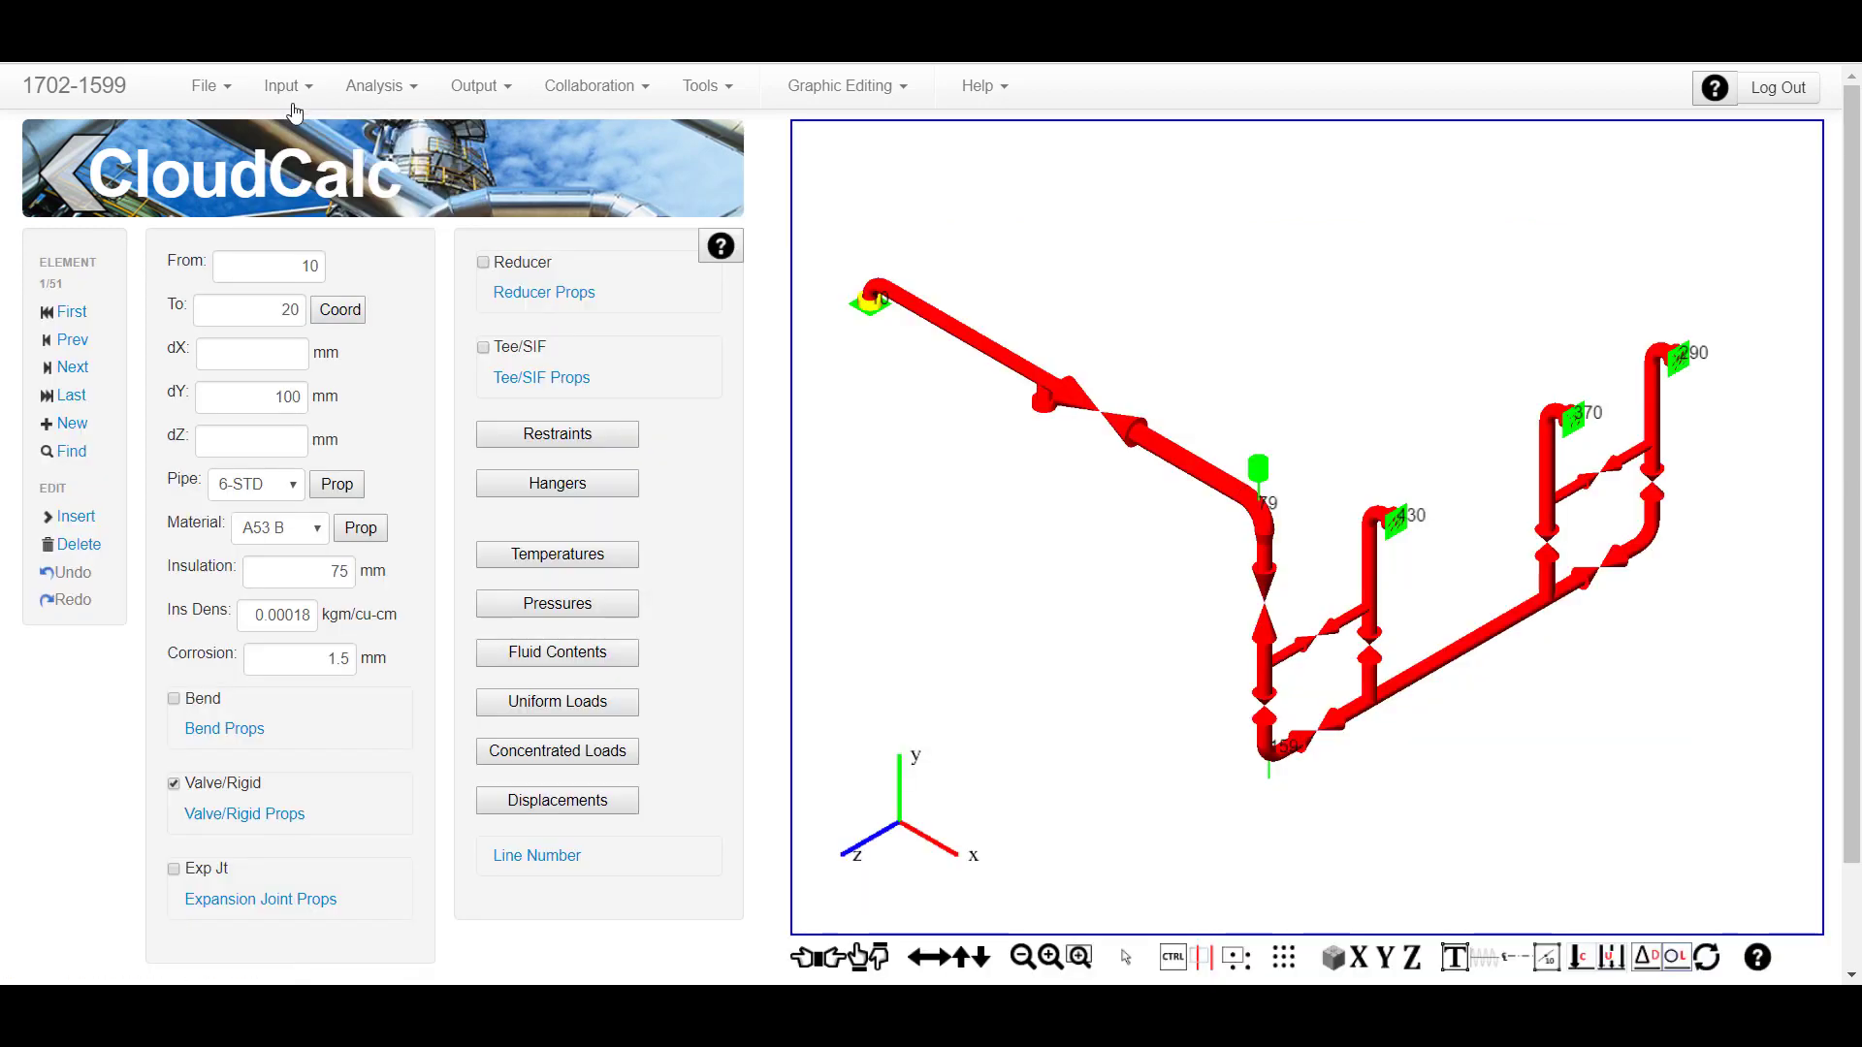
left_click(287, 89)
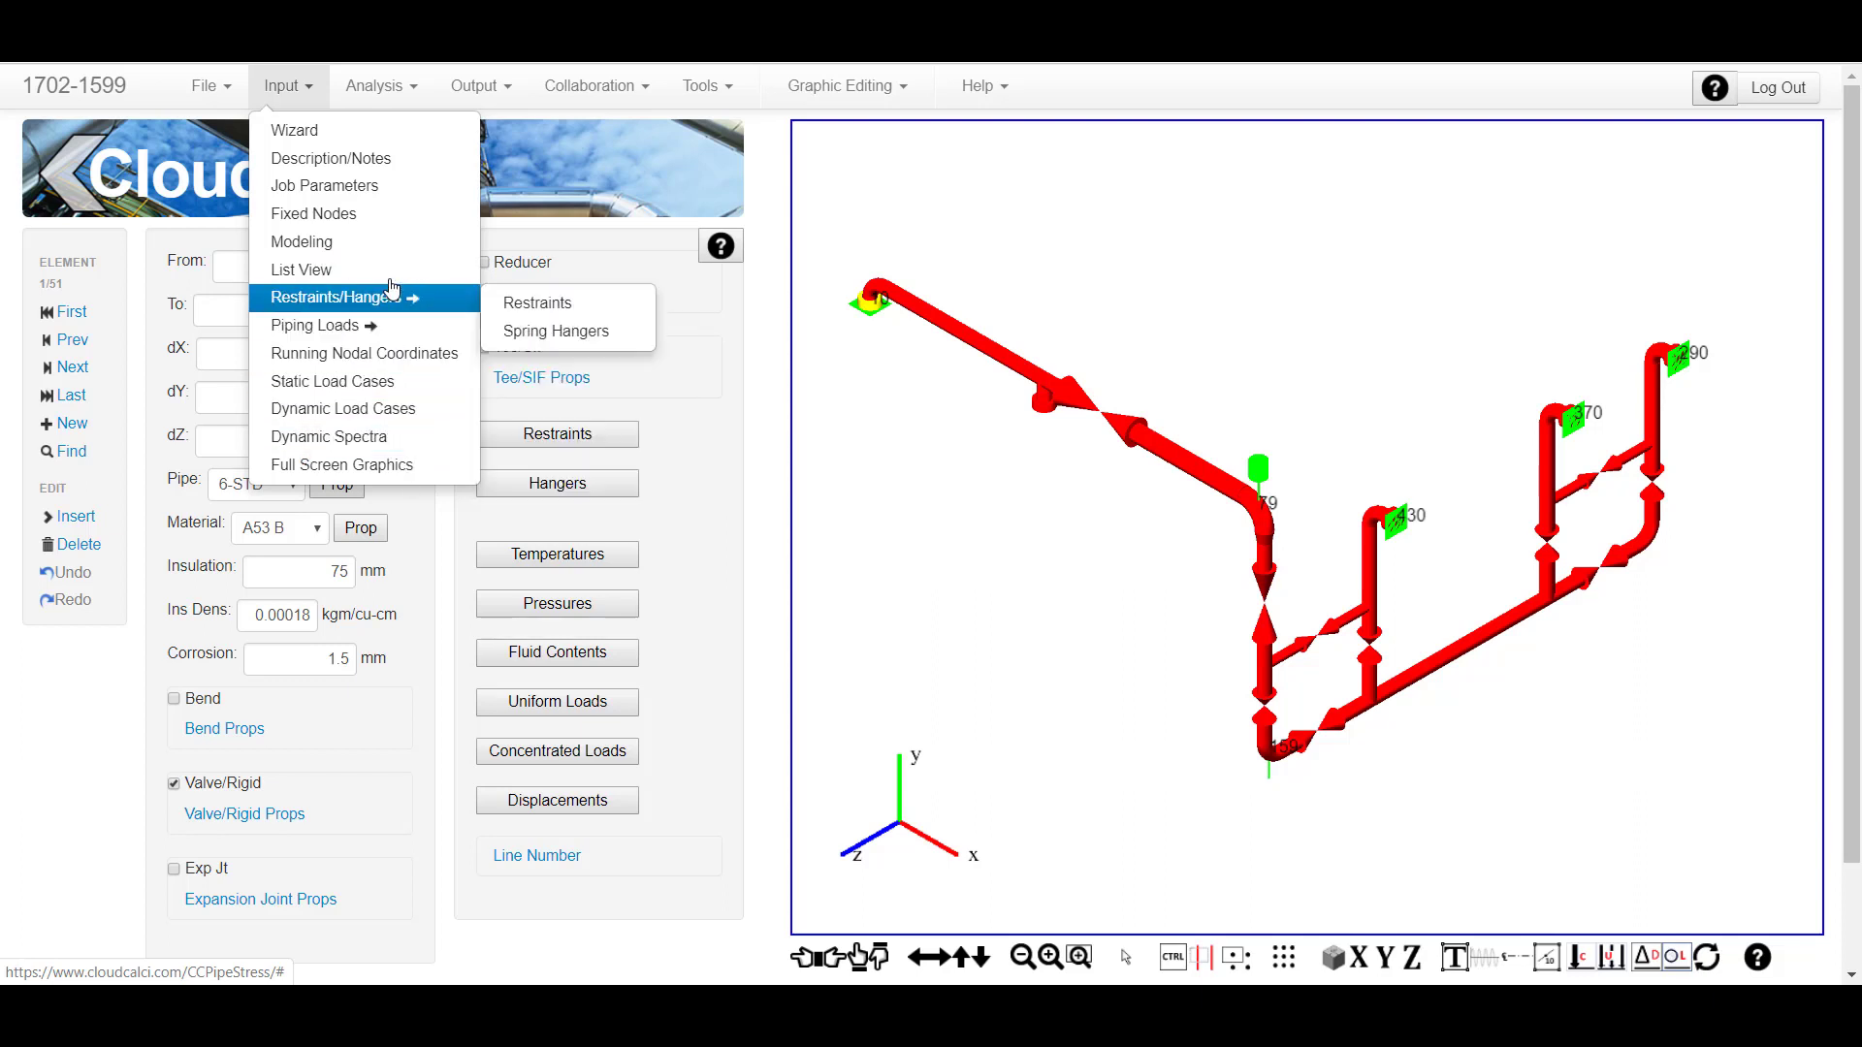
left_click(367, 87)
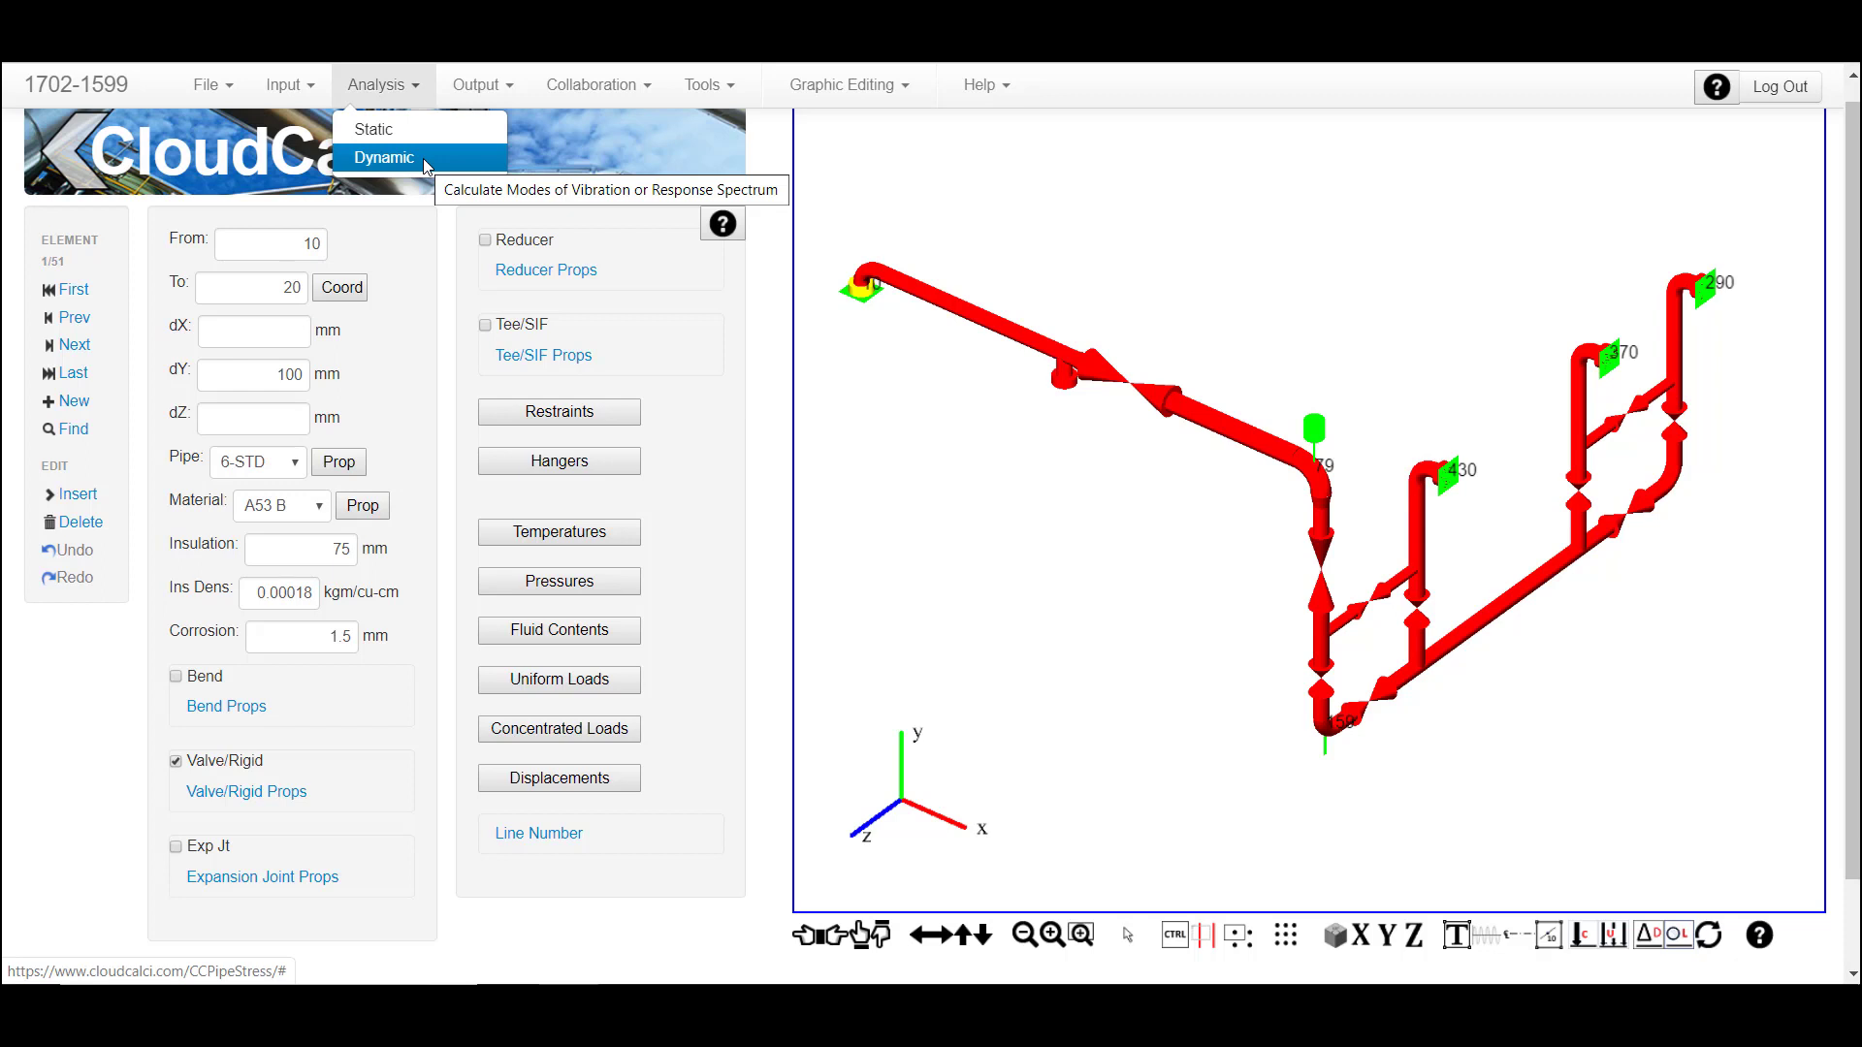
left_click(626, 88)
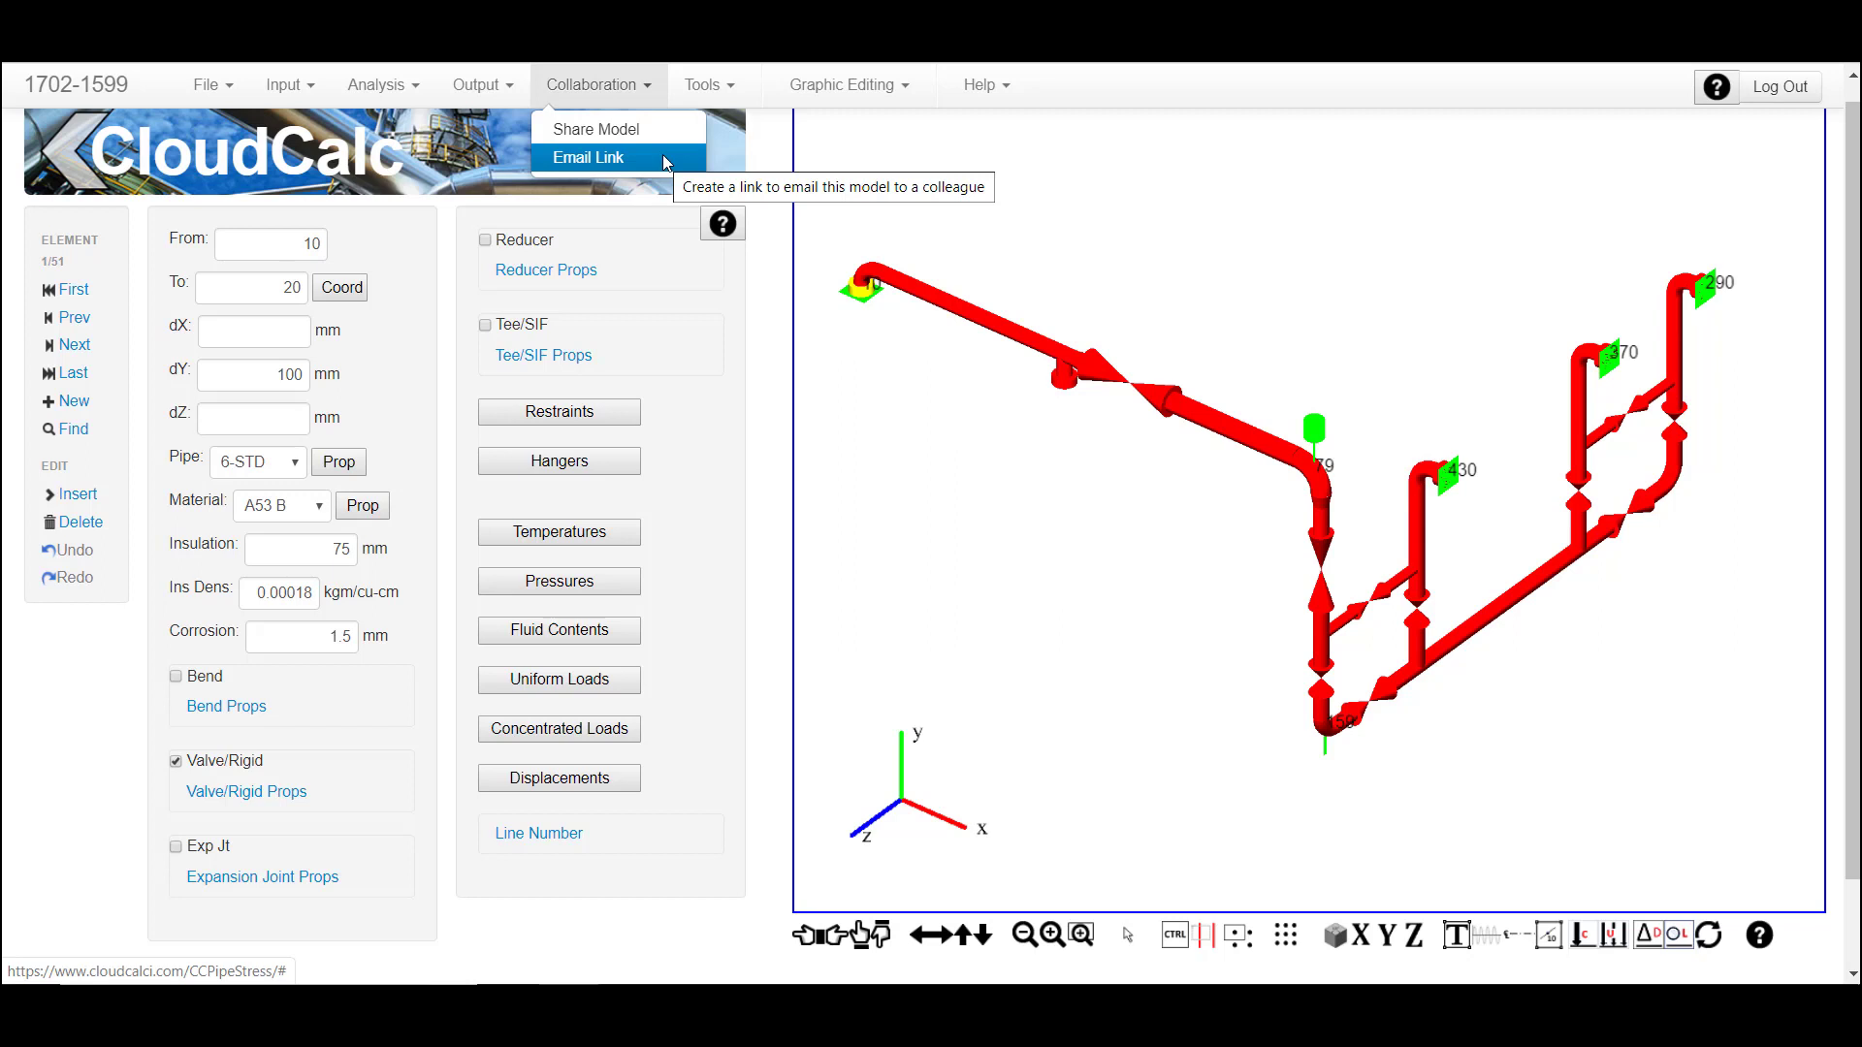
left_click(712, 94)
mouse_move(744, 158)
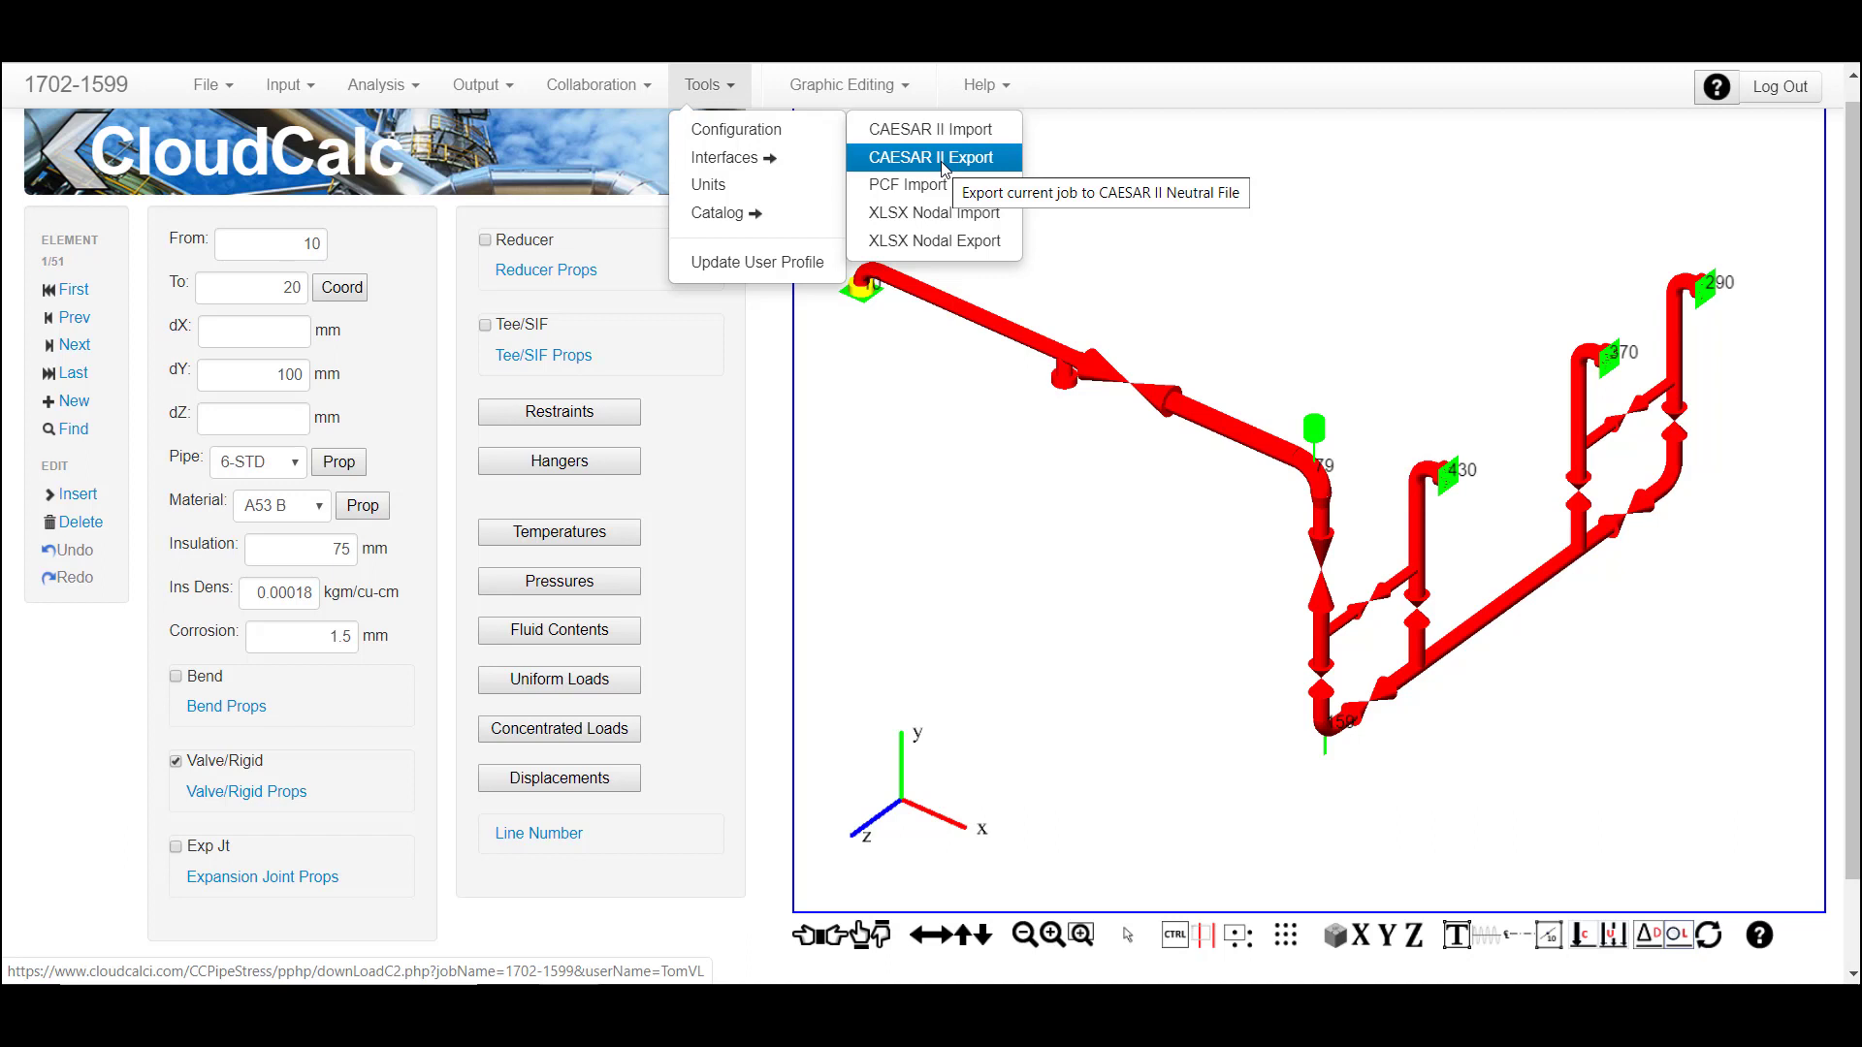
mouse_move(720, 228)
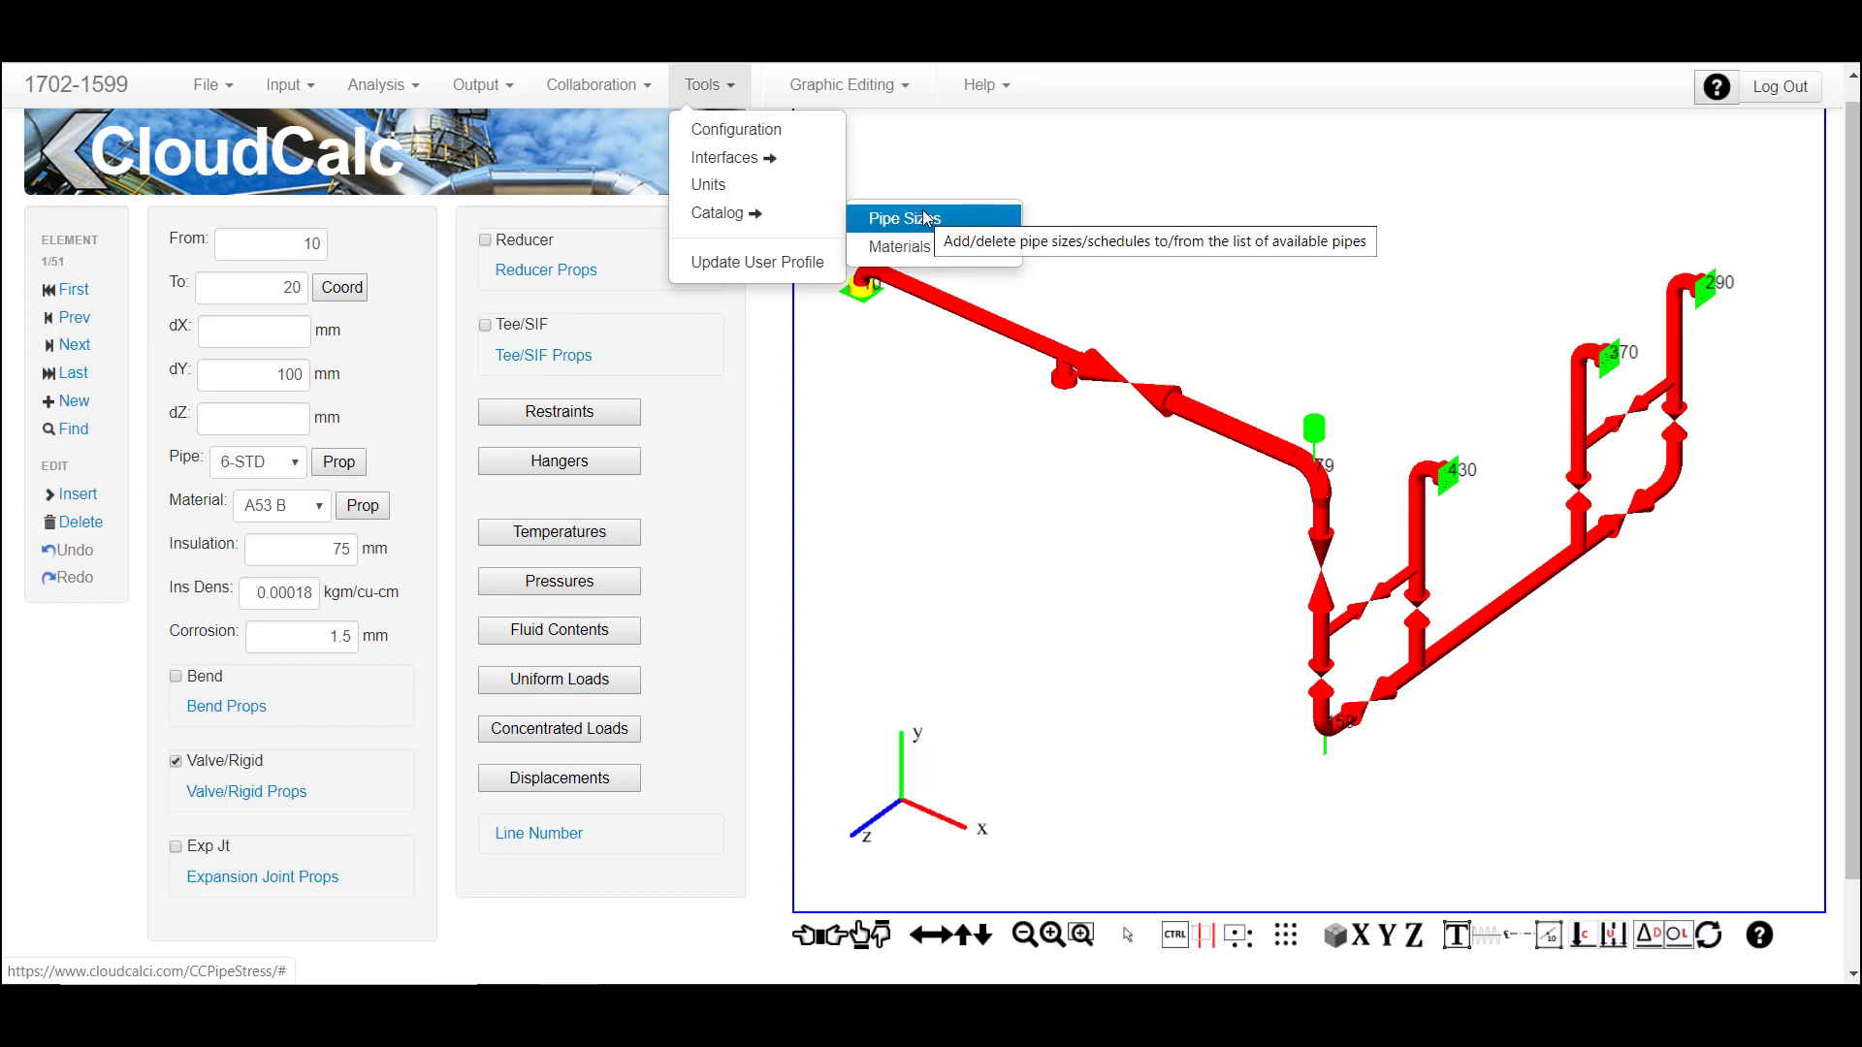
left_click(982, 86)
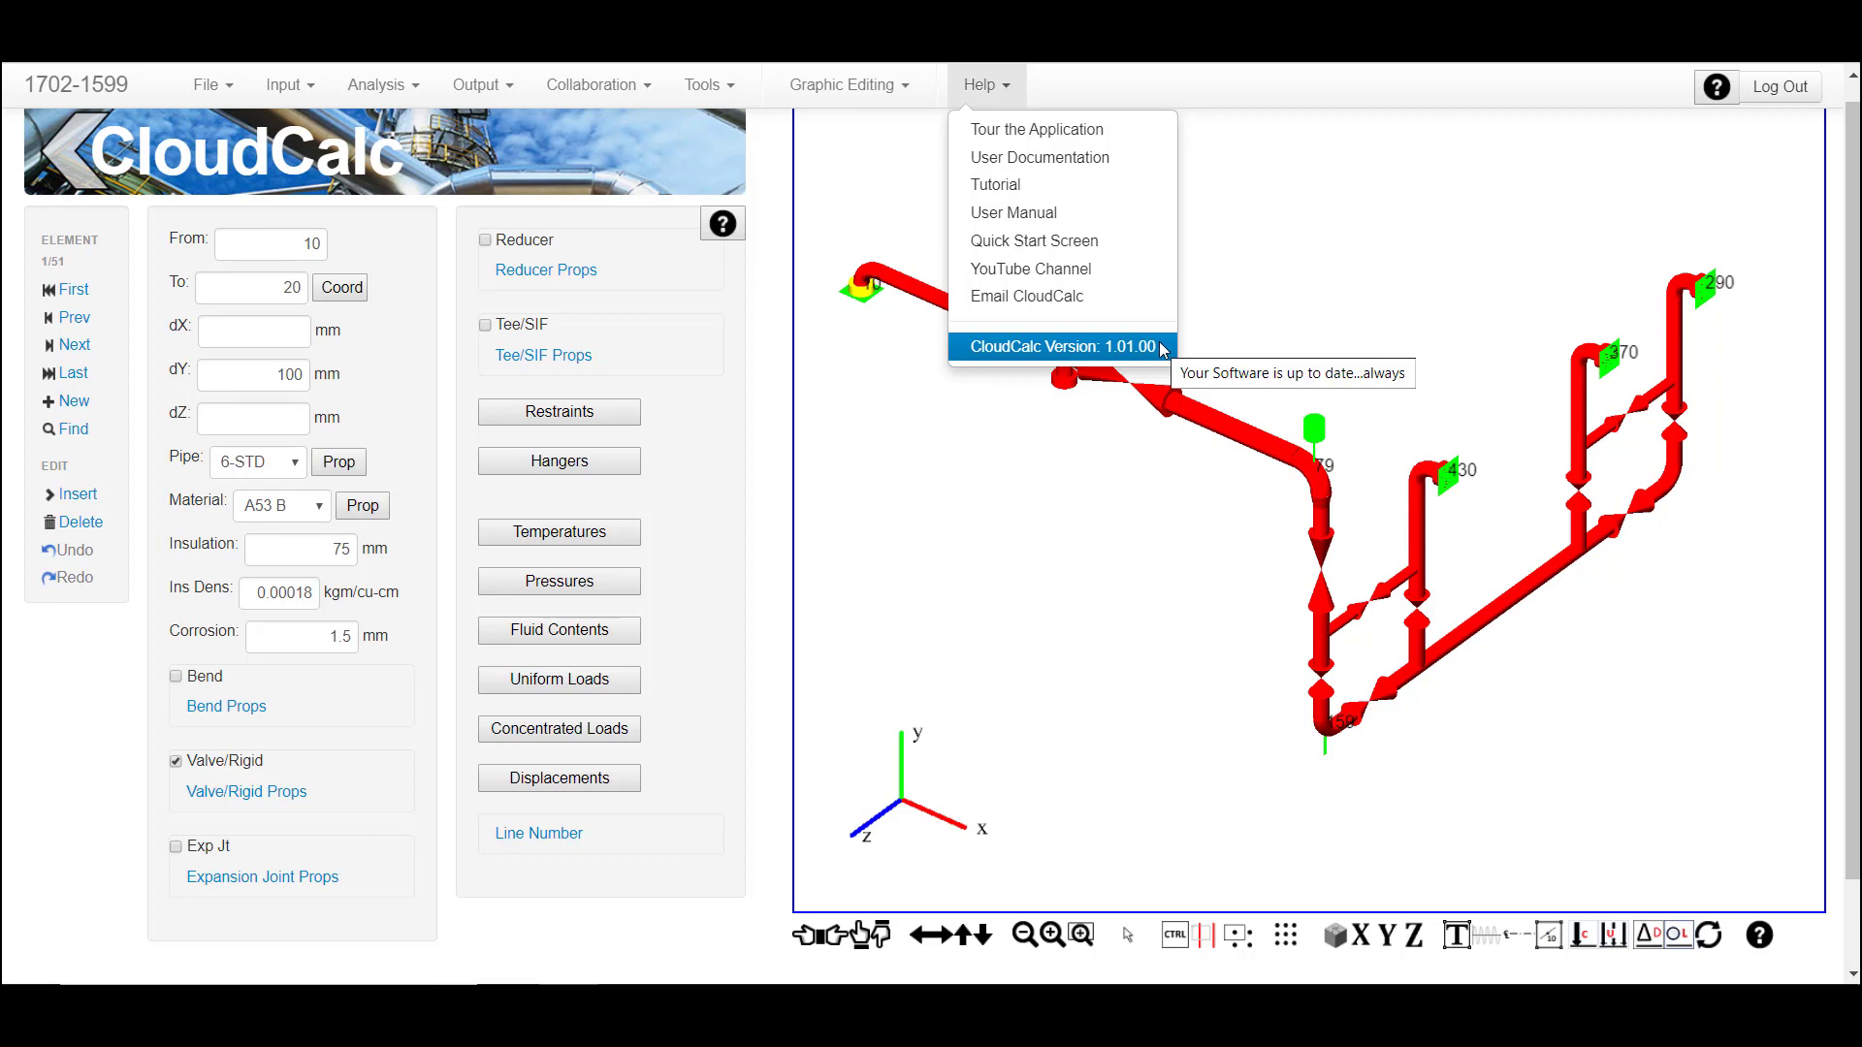
Create a new job named "New", overwriting the existing job of that name
left_click(205, 87)
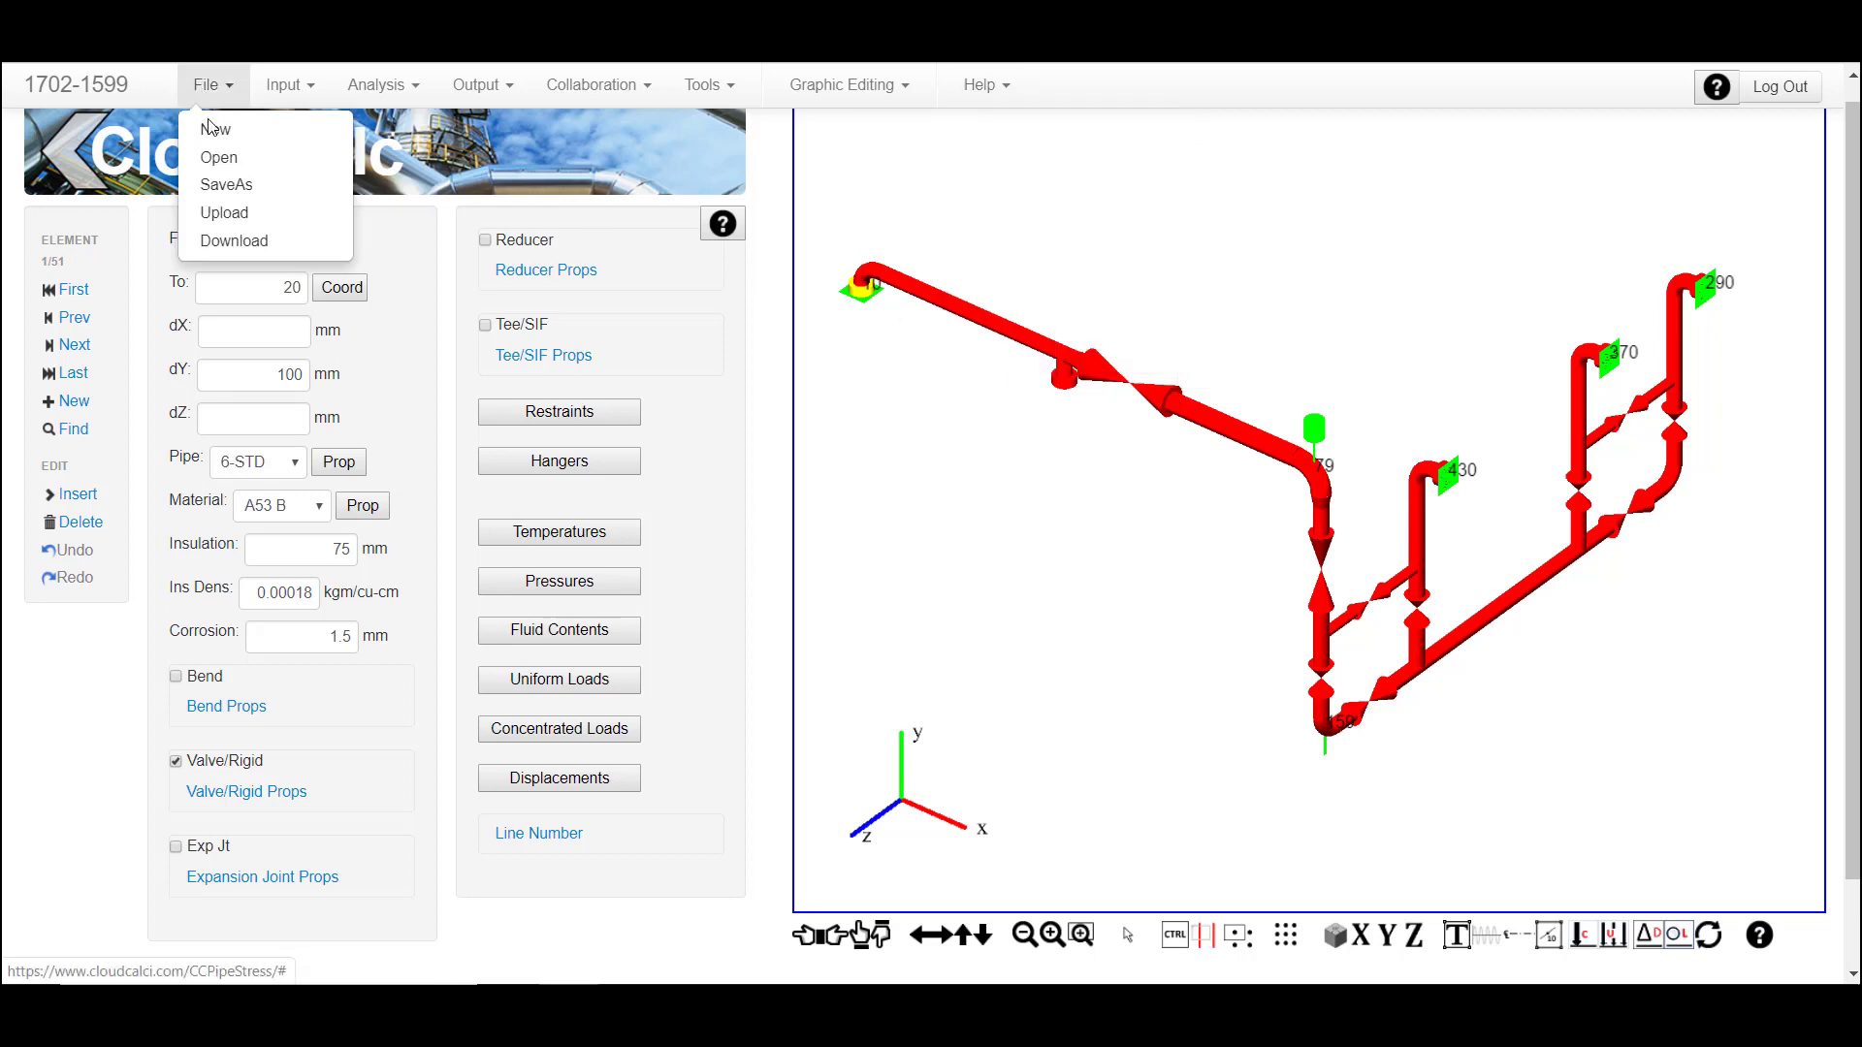
left_click(214, 129)
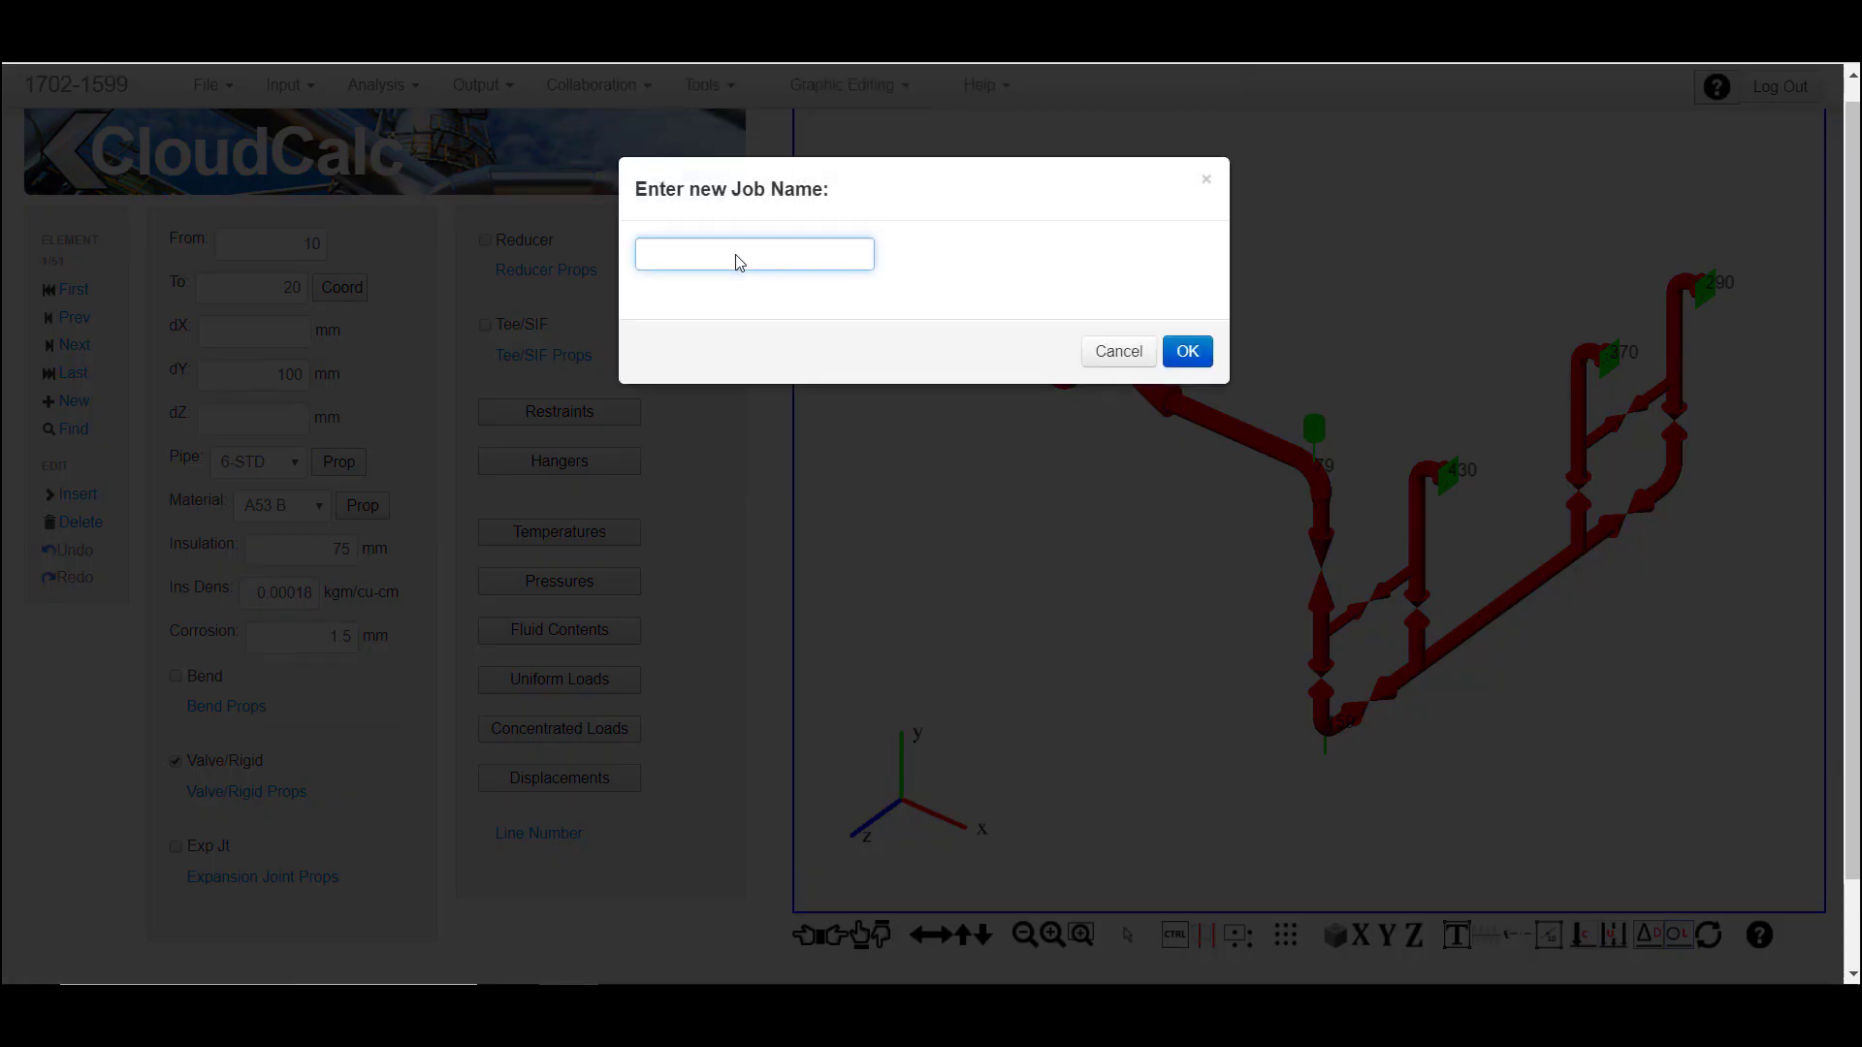
type("New")
left_click(1195, 354)
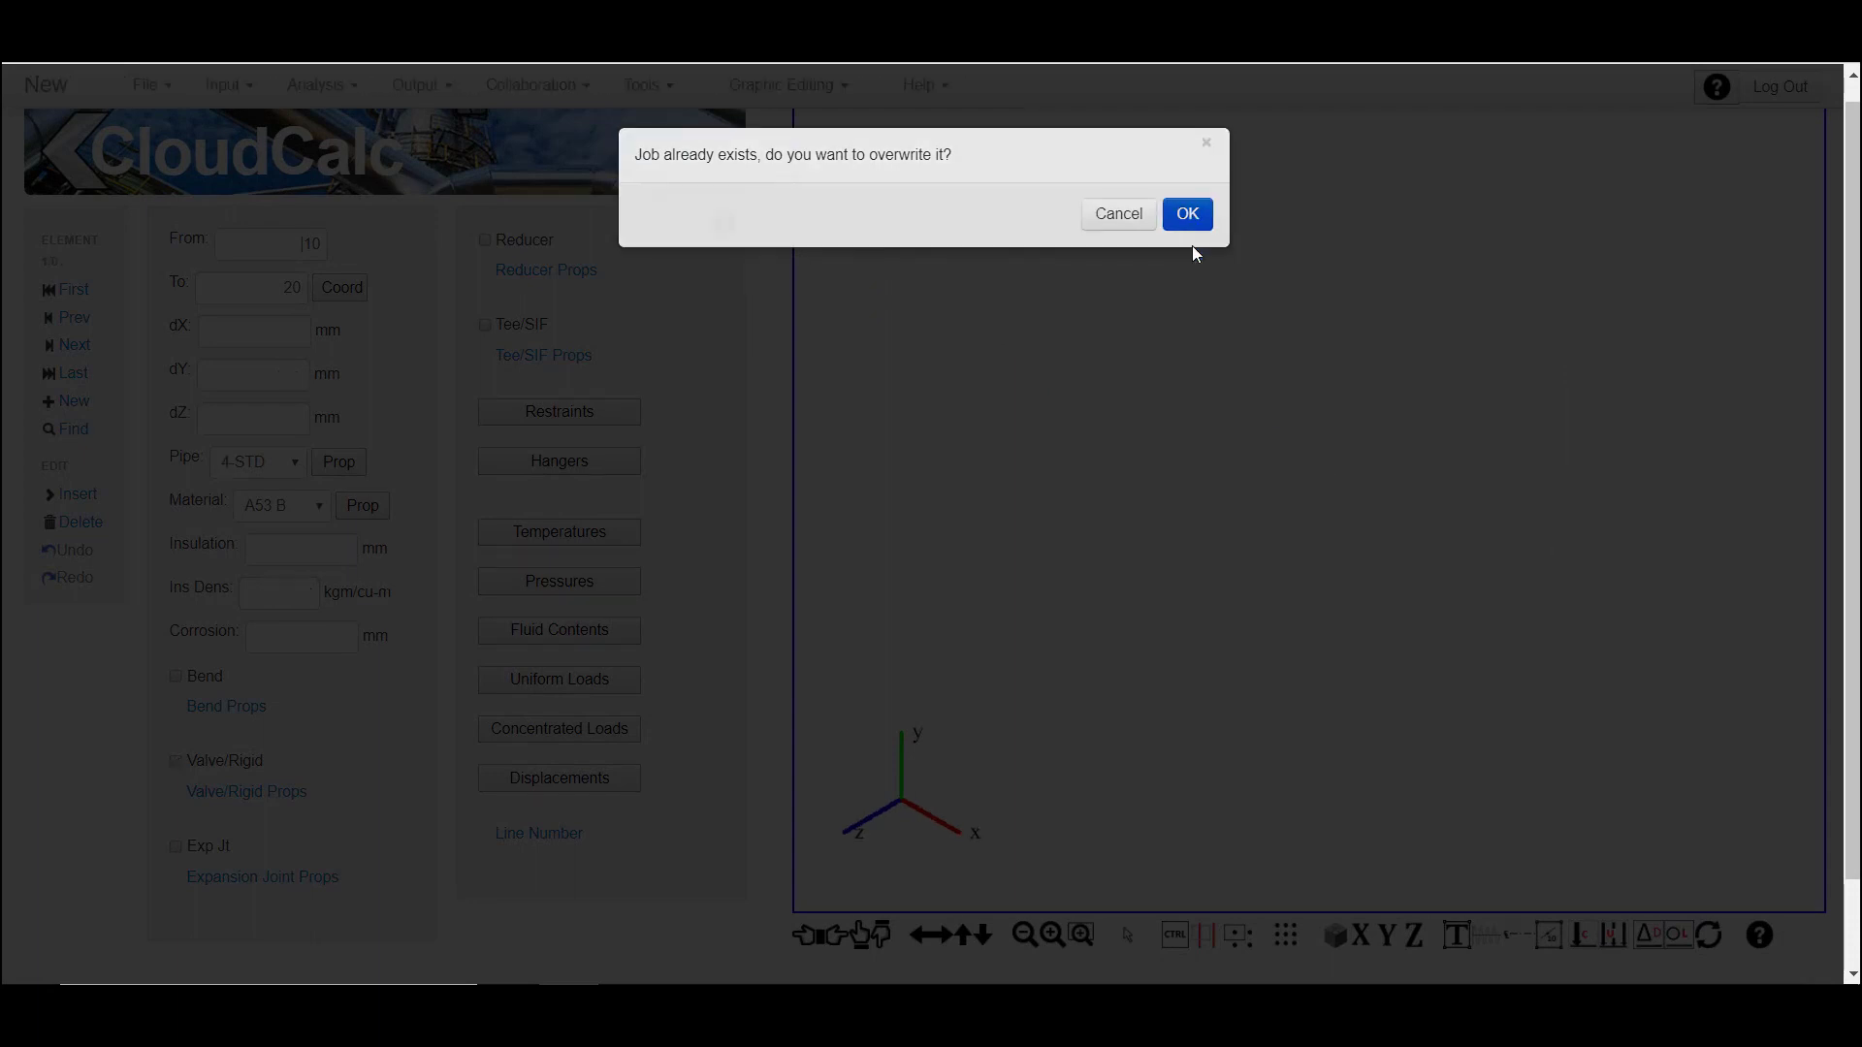
left_click(1189, 245)
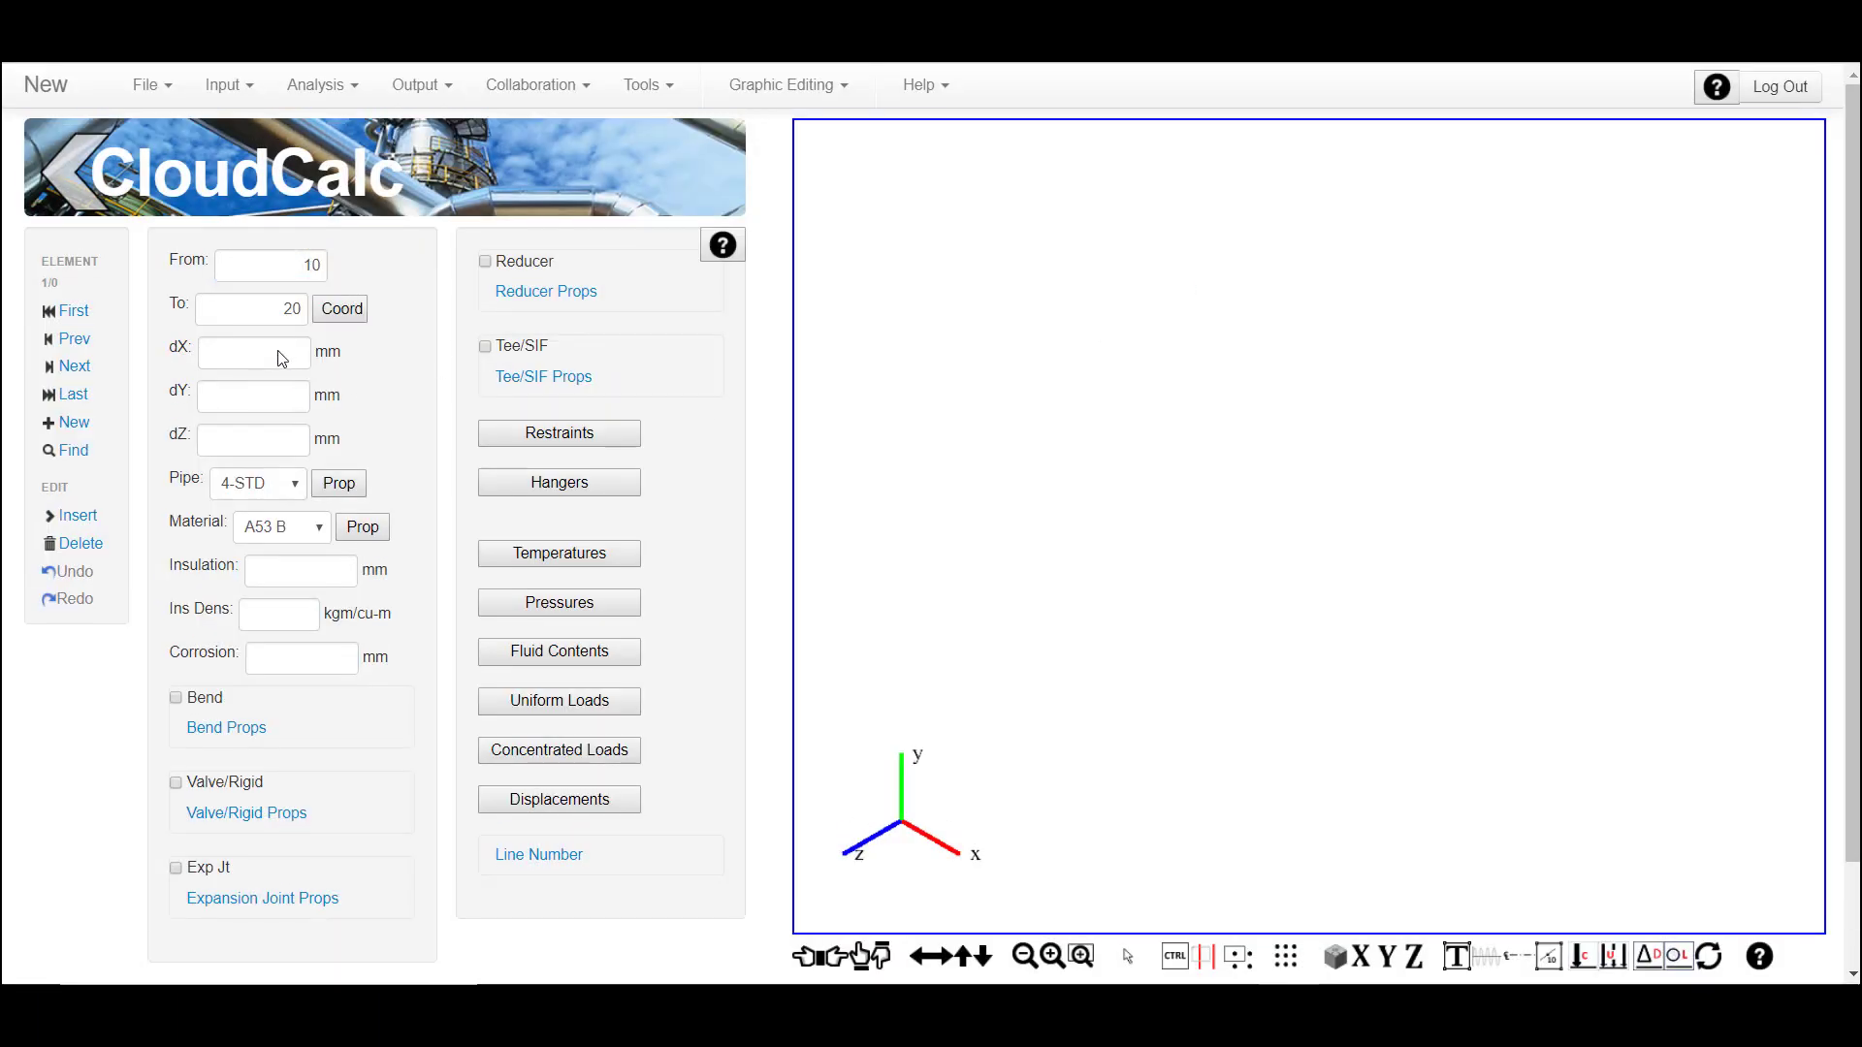
Define the element from node 10 to 20 with dX 4000 mm, pipe size 8-STD and a bend
left_click(298, 352)
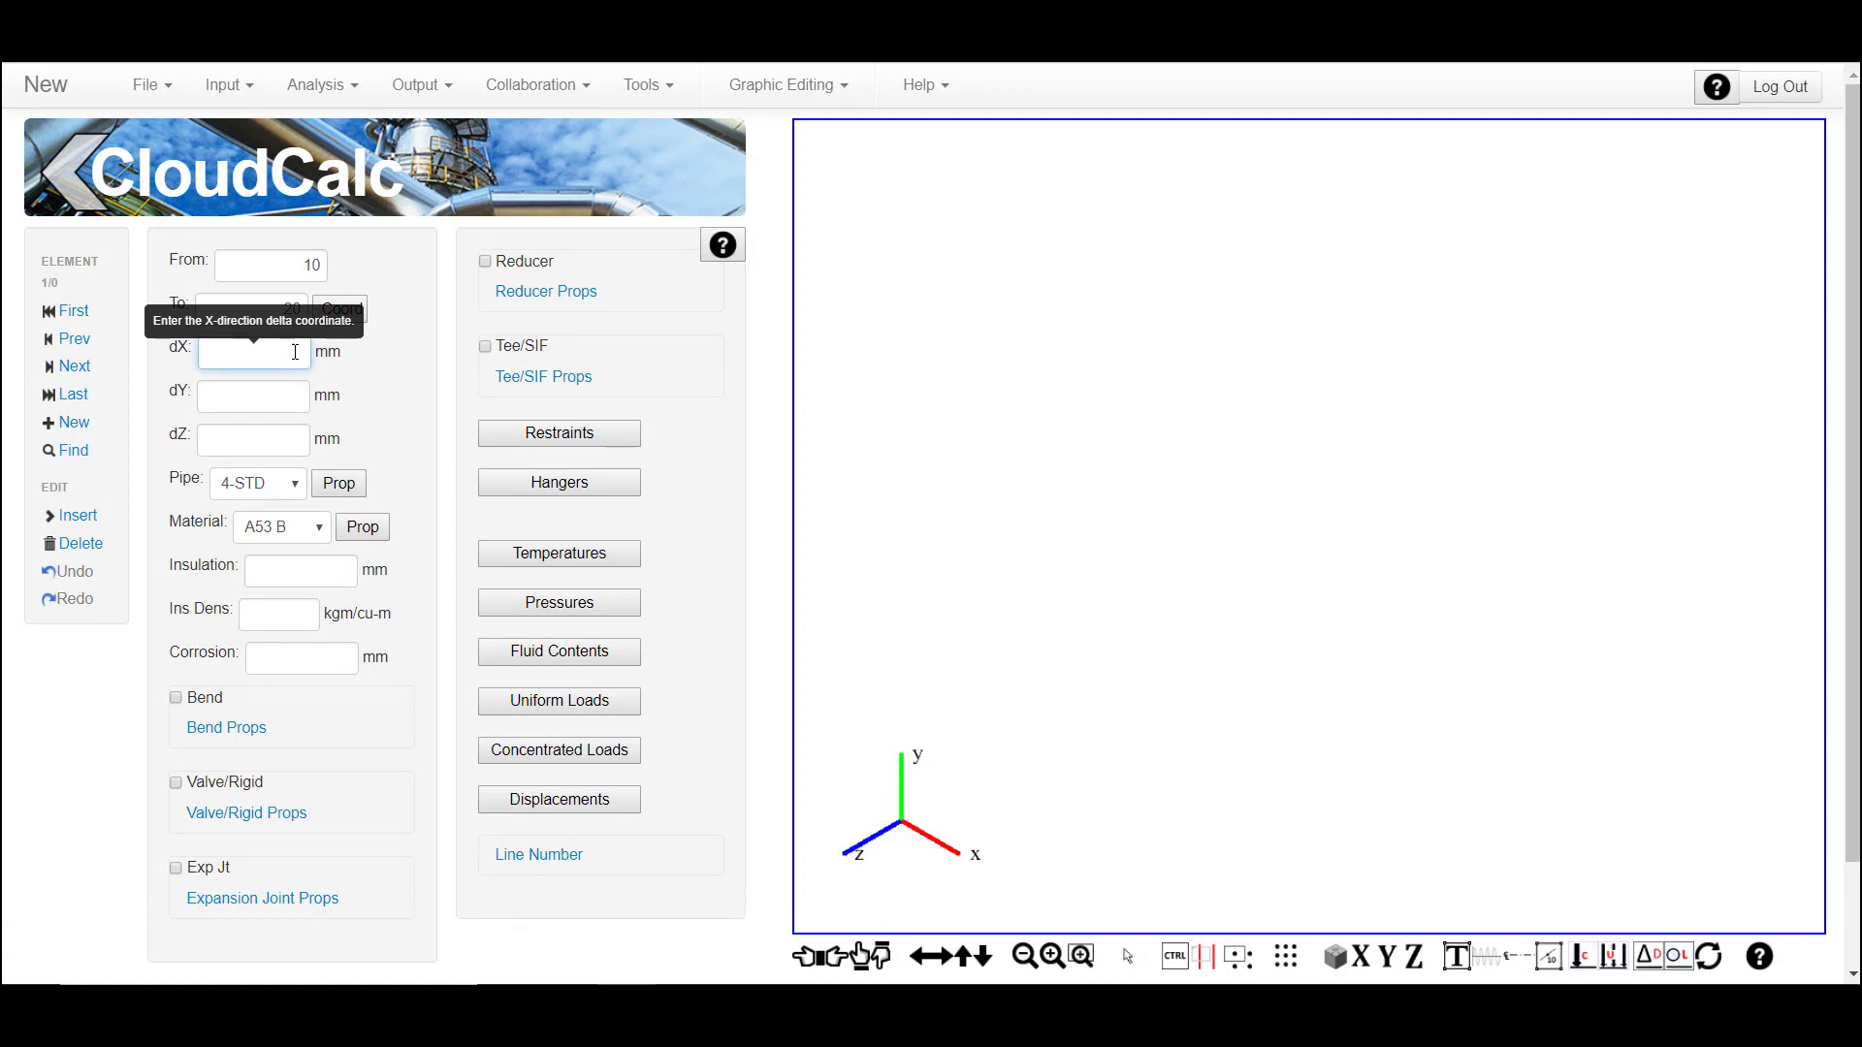
type("4000")
left_click(291, 484)
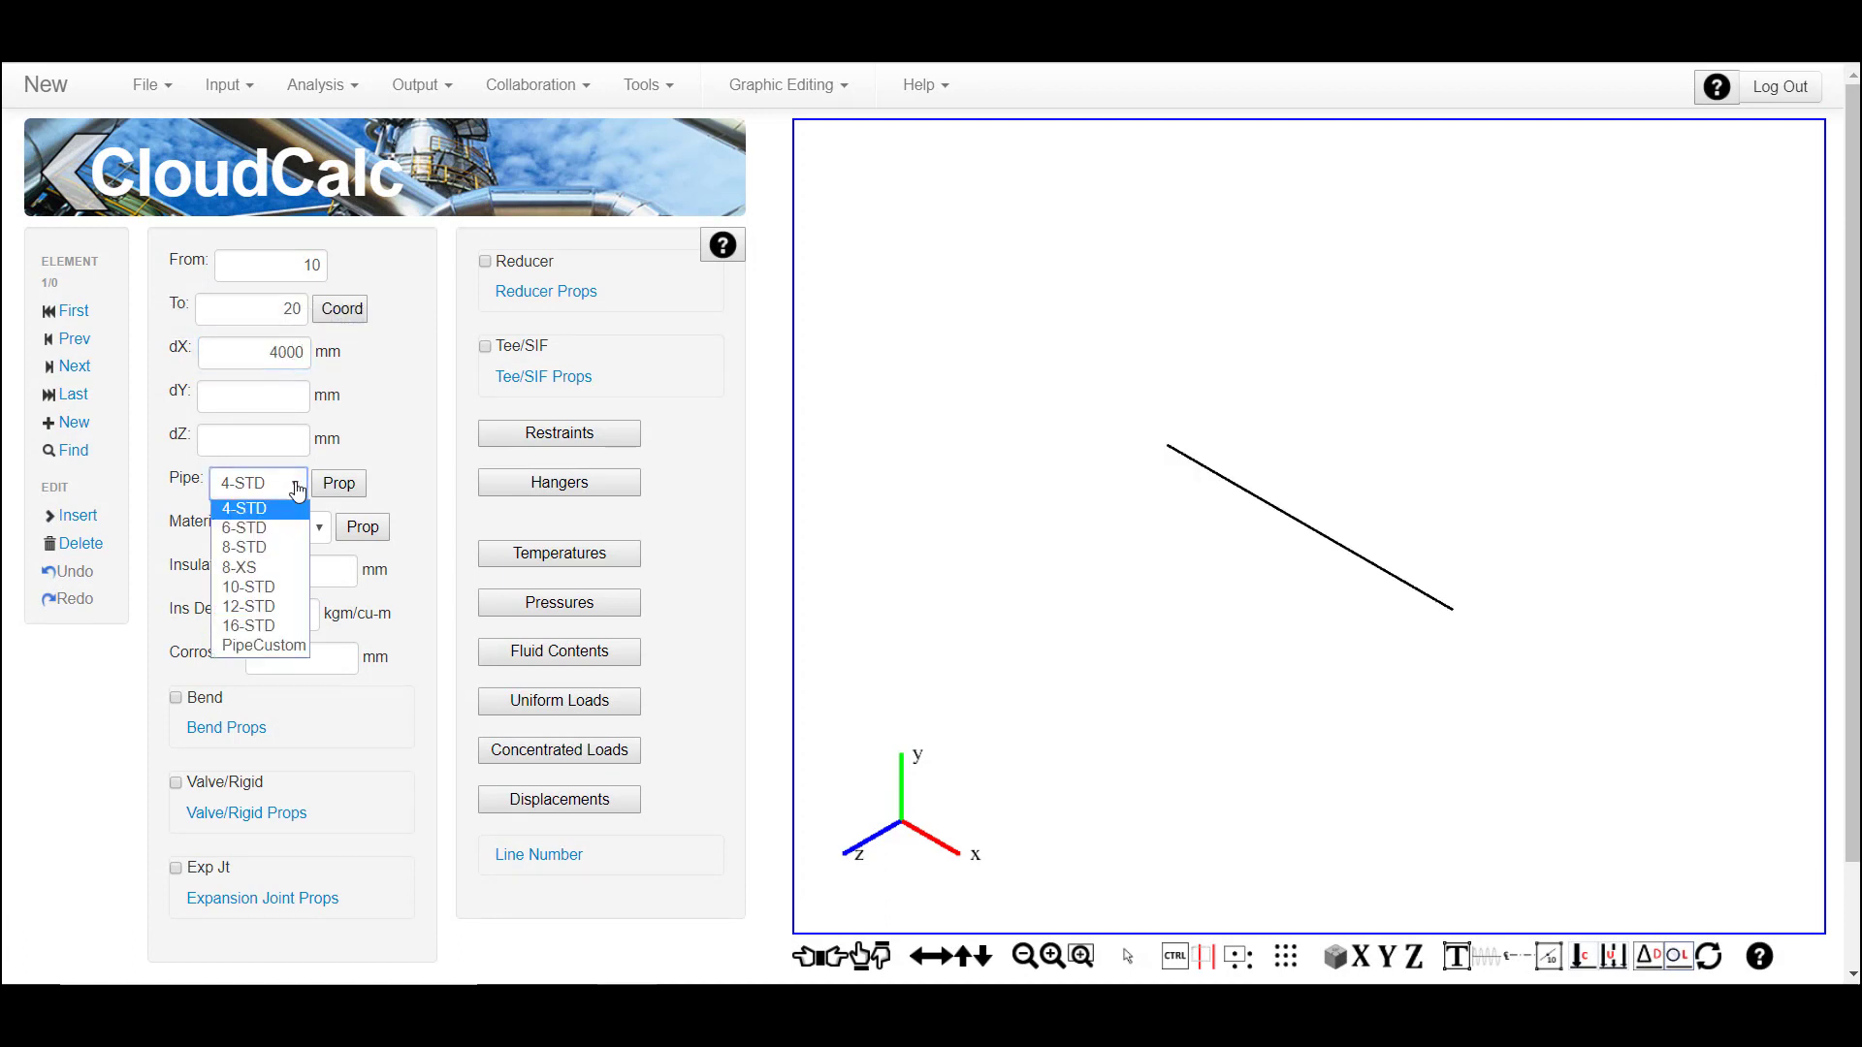
left_click(277, 547)
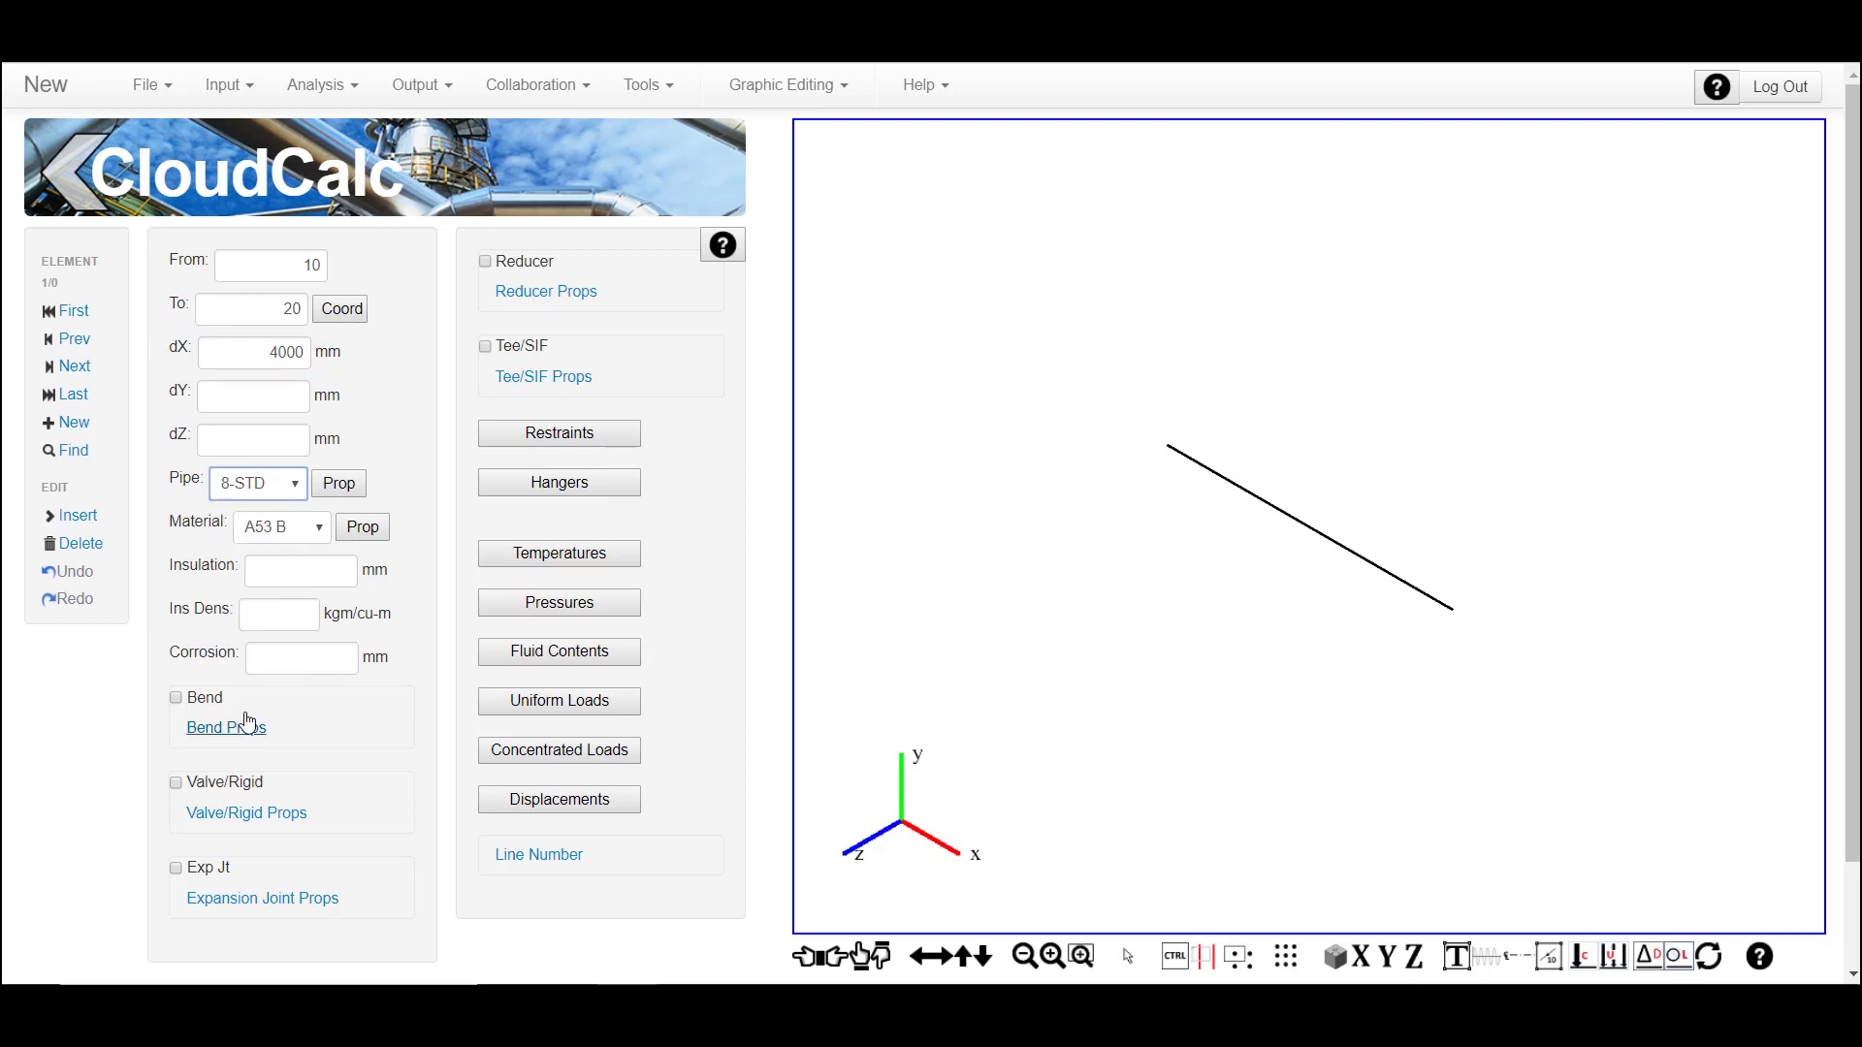
left_click(177, 698)
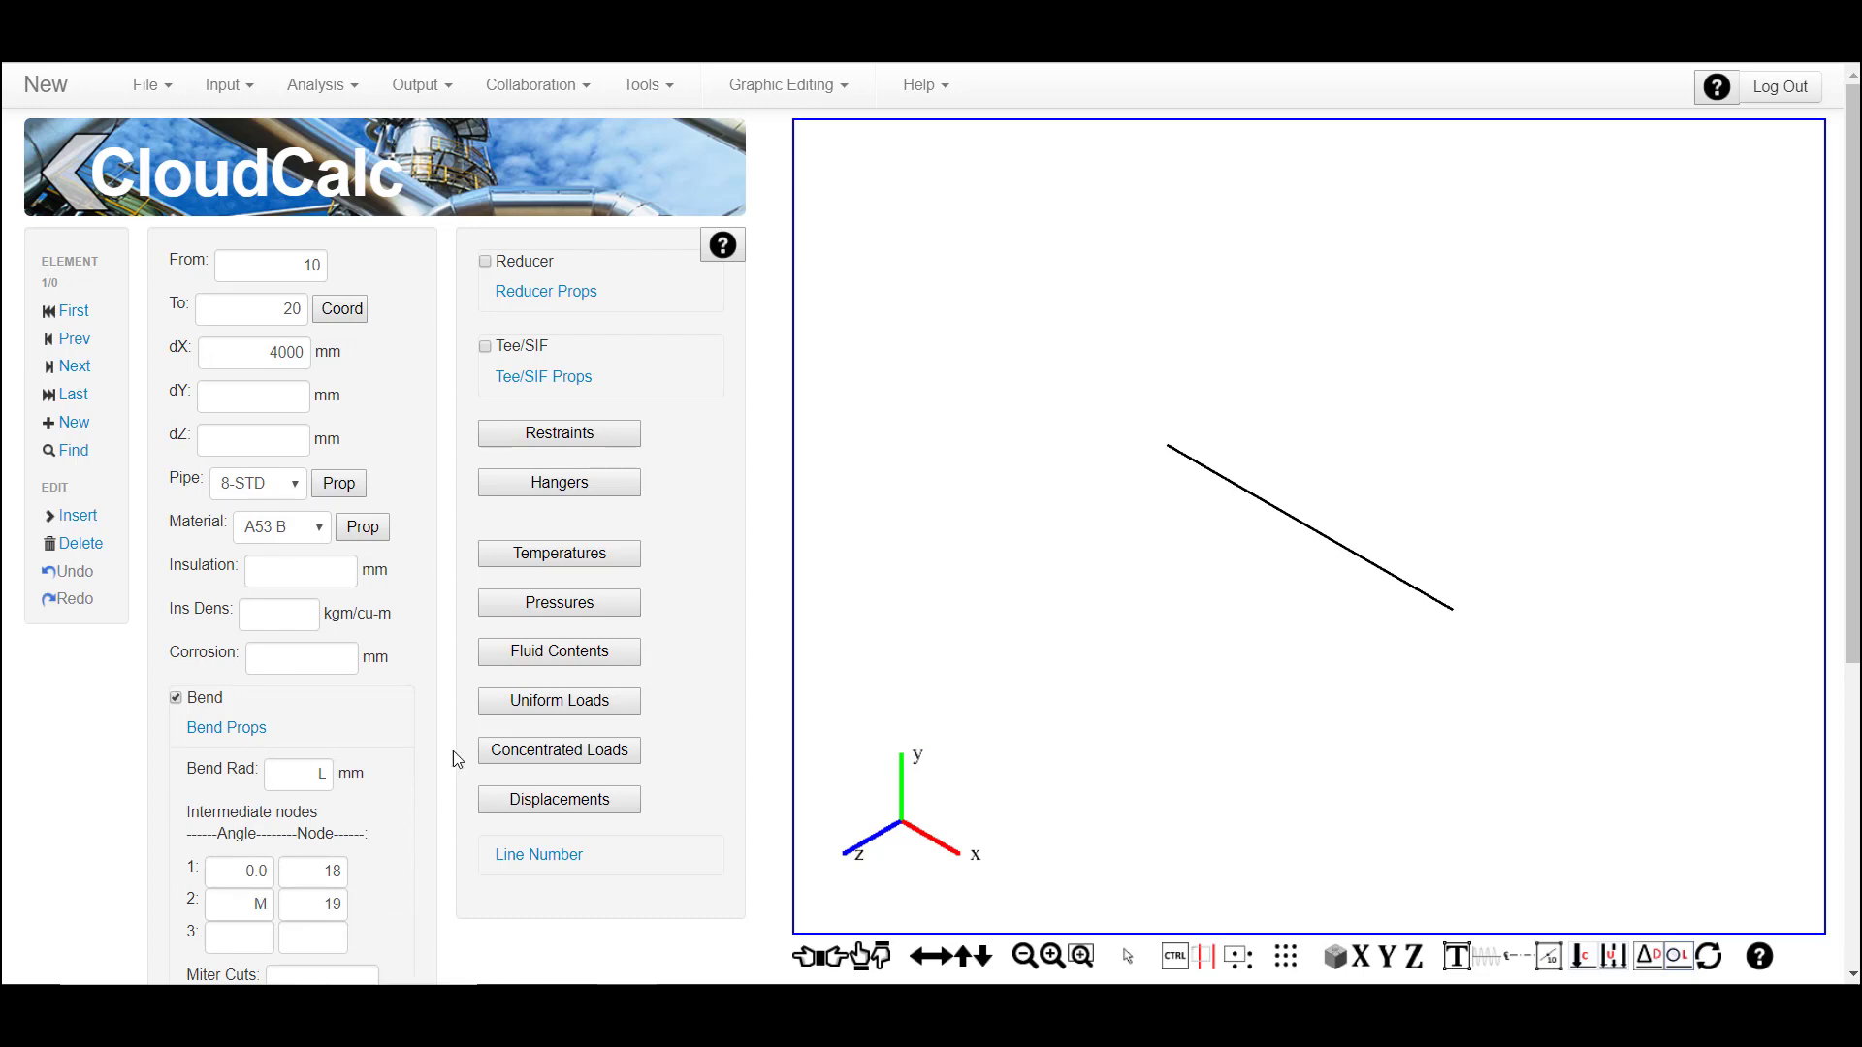
Add an Anchor restraint at the From node of the element
left_click(554, 440)
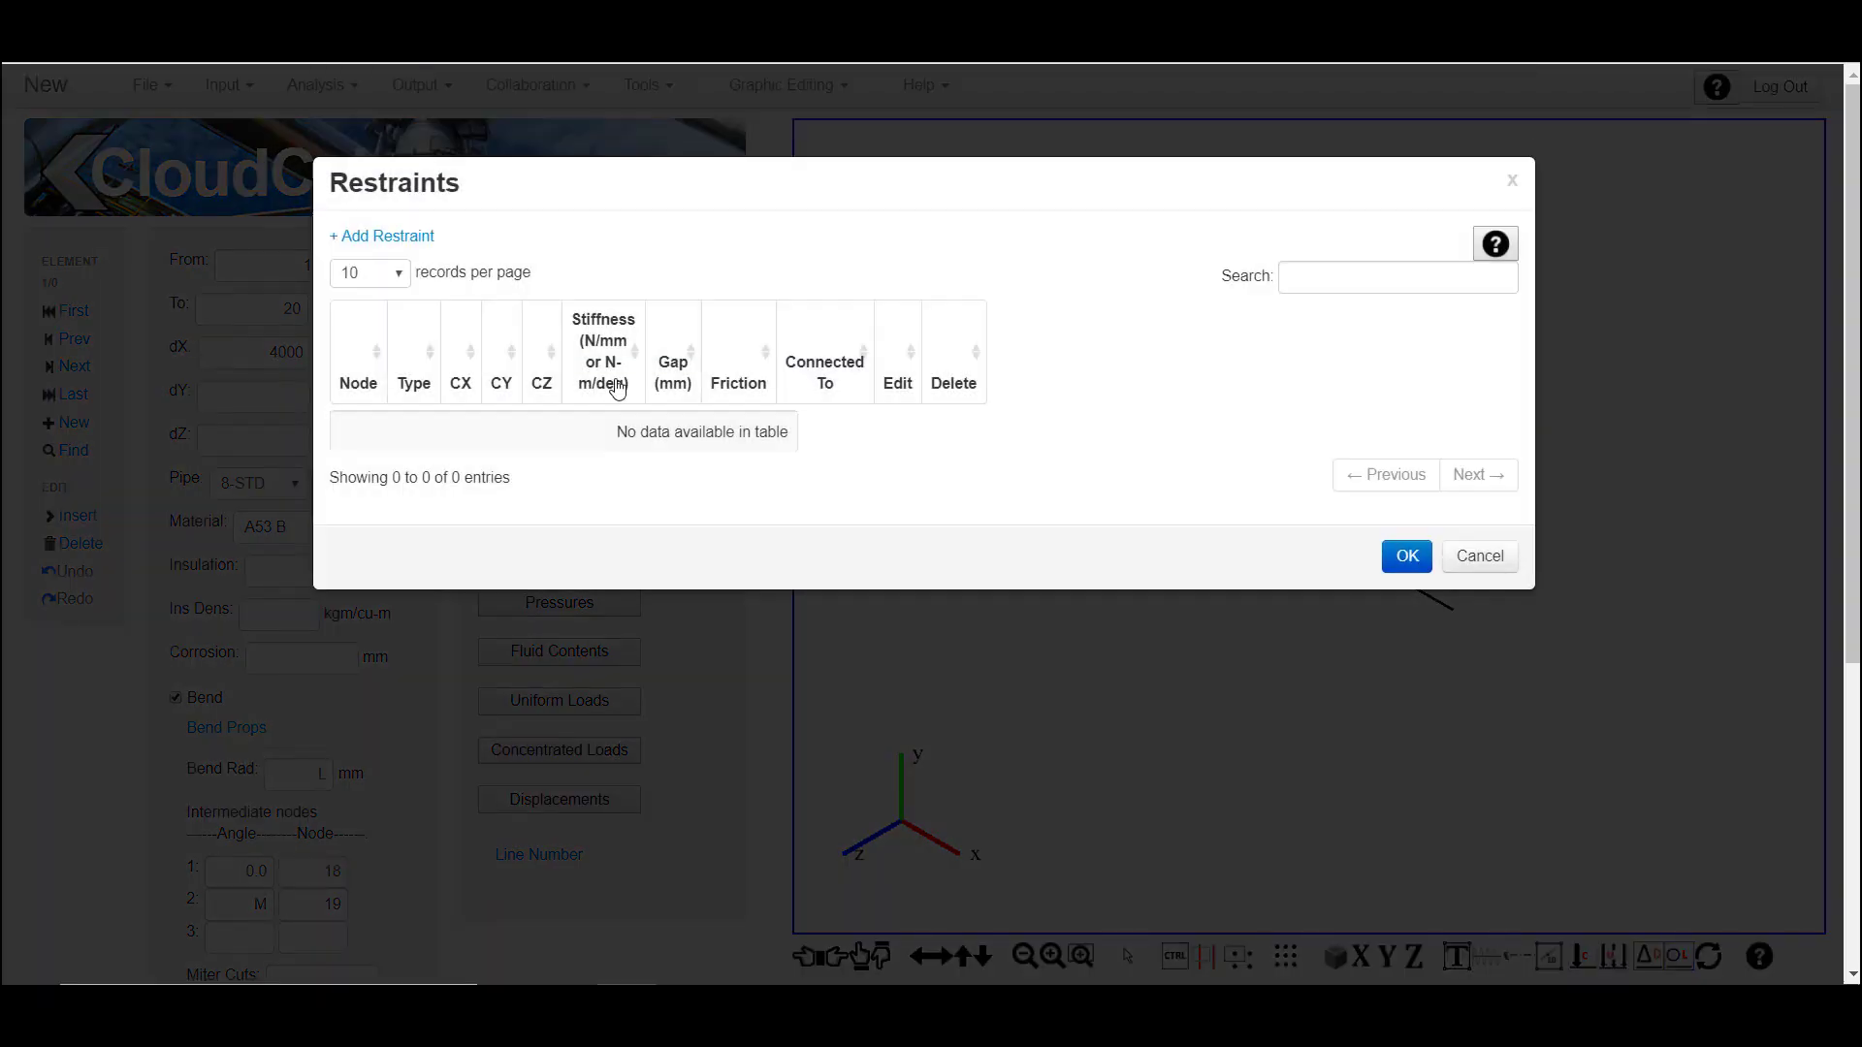
left_click(412, 238)
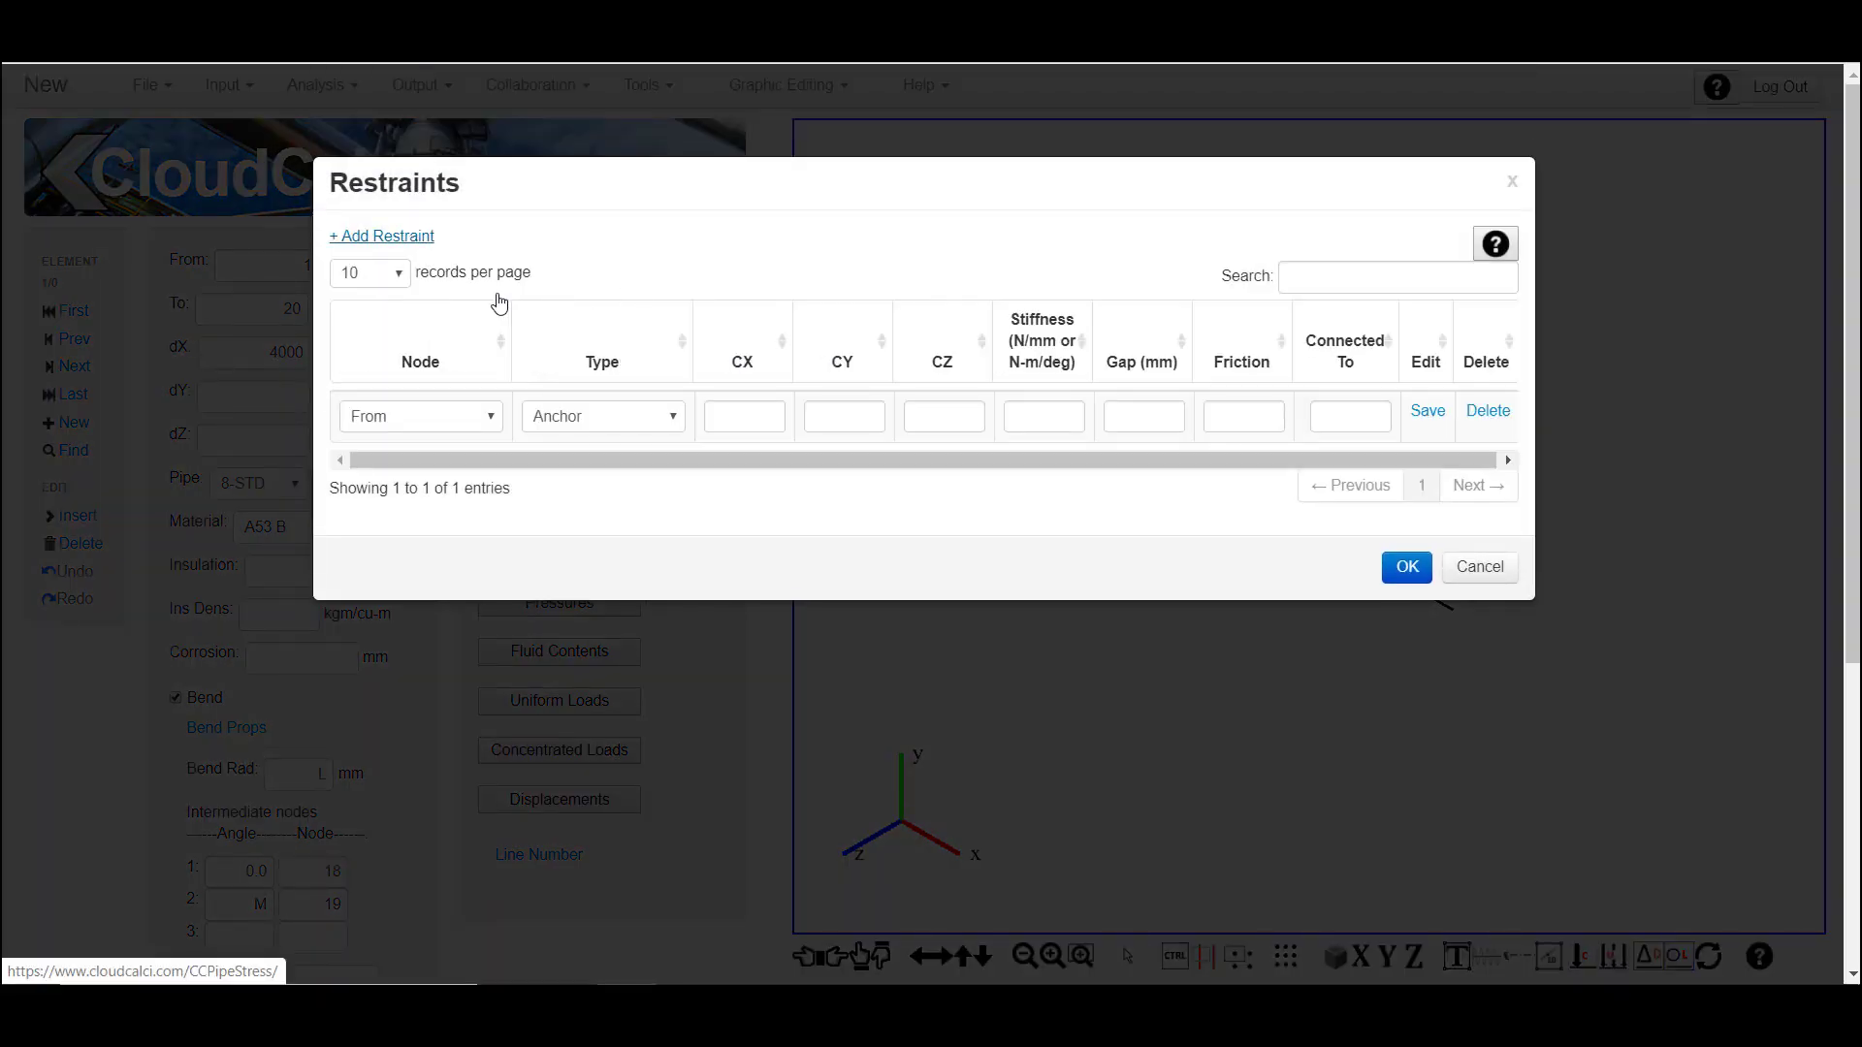
left_click(672, 419)
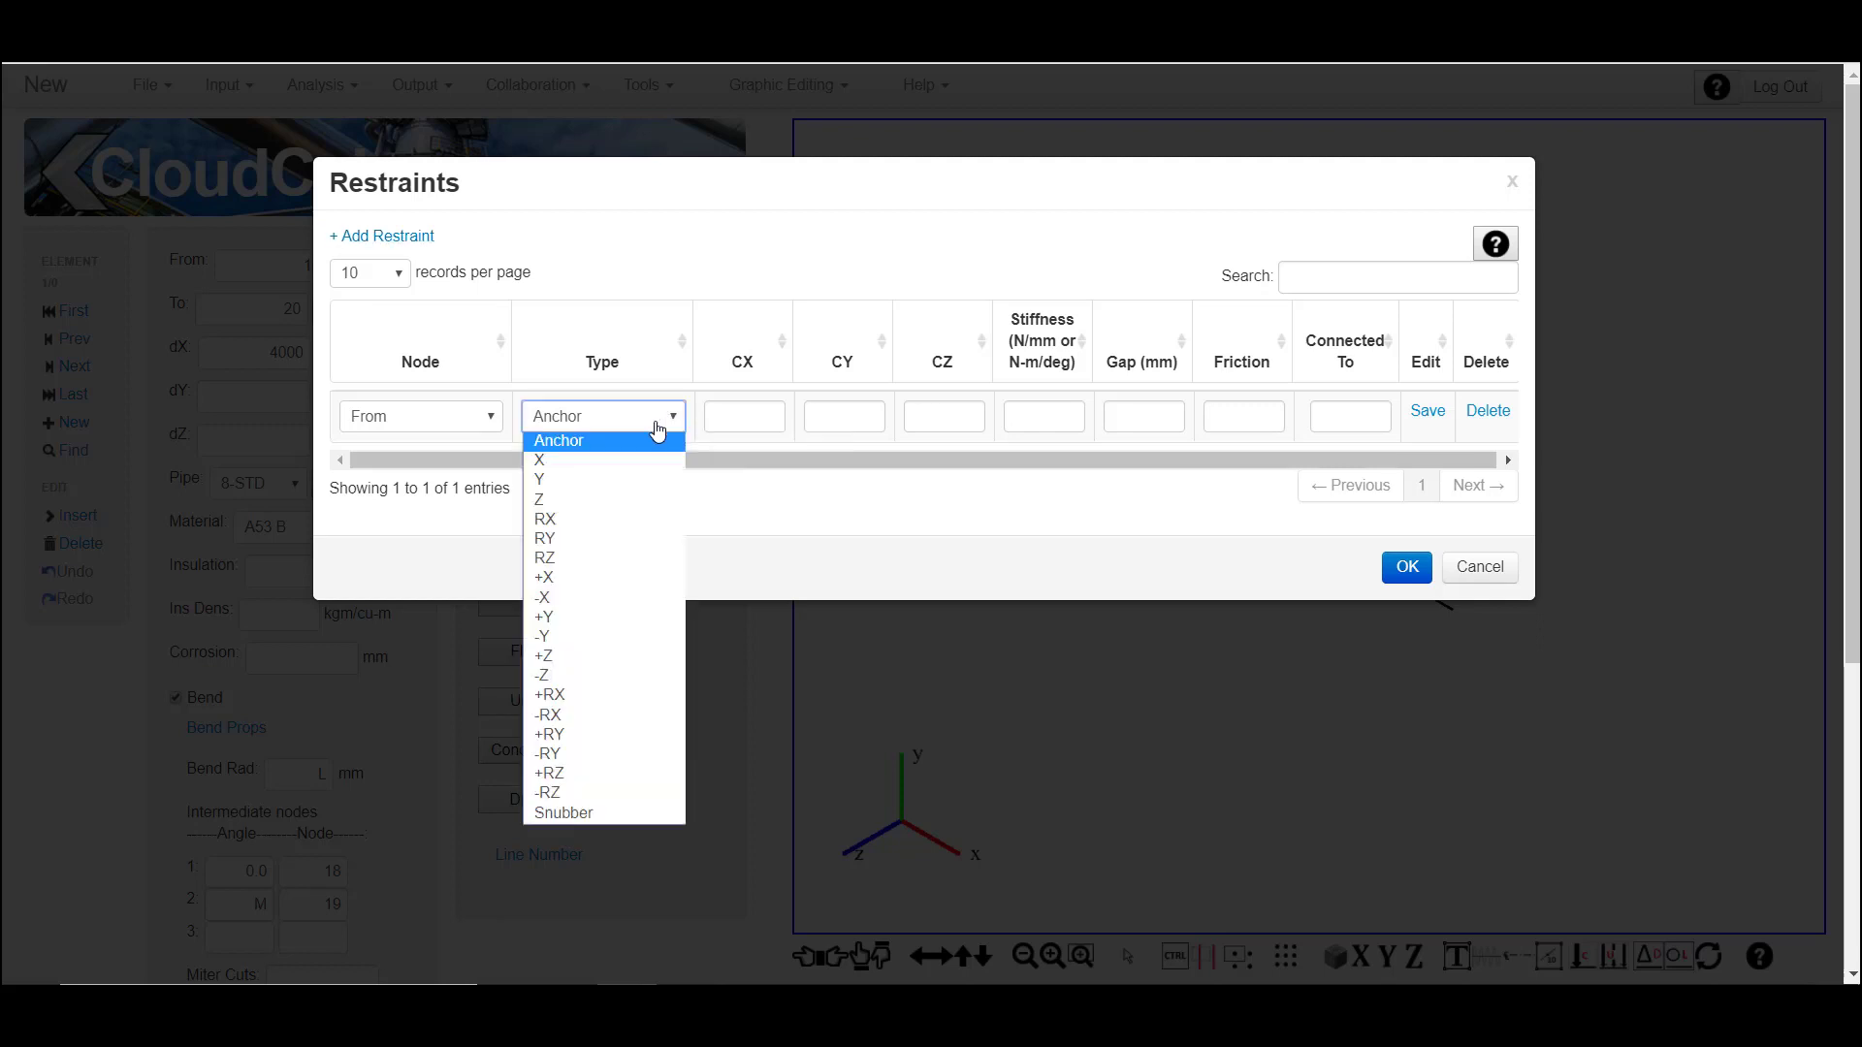
left_click(561, 441)
left_click(1407, 568)
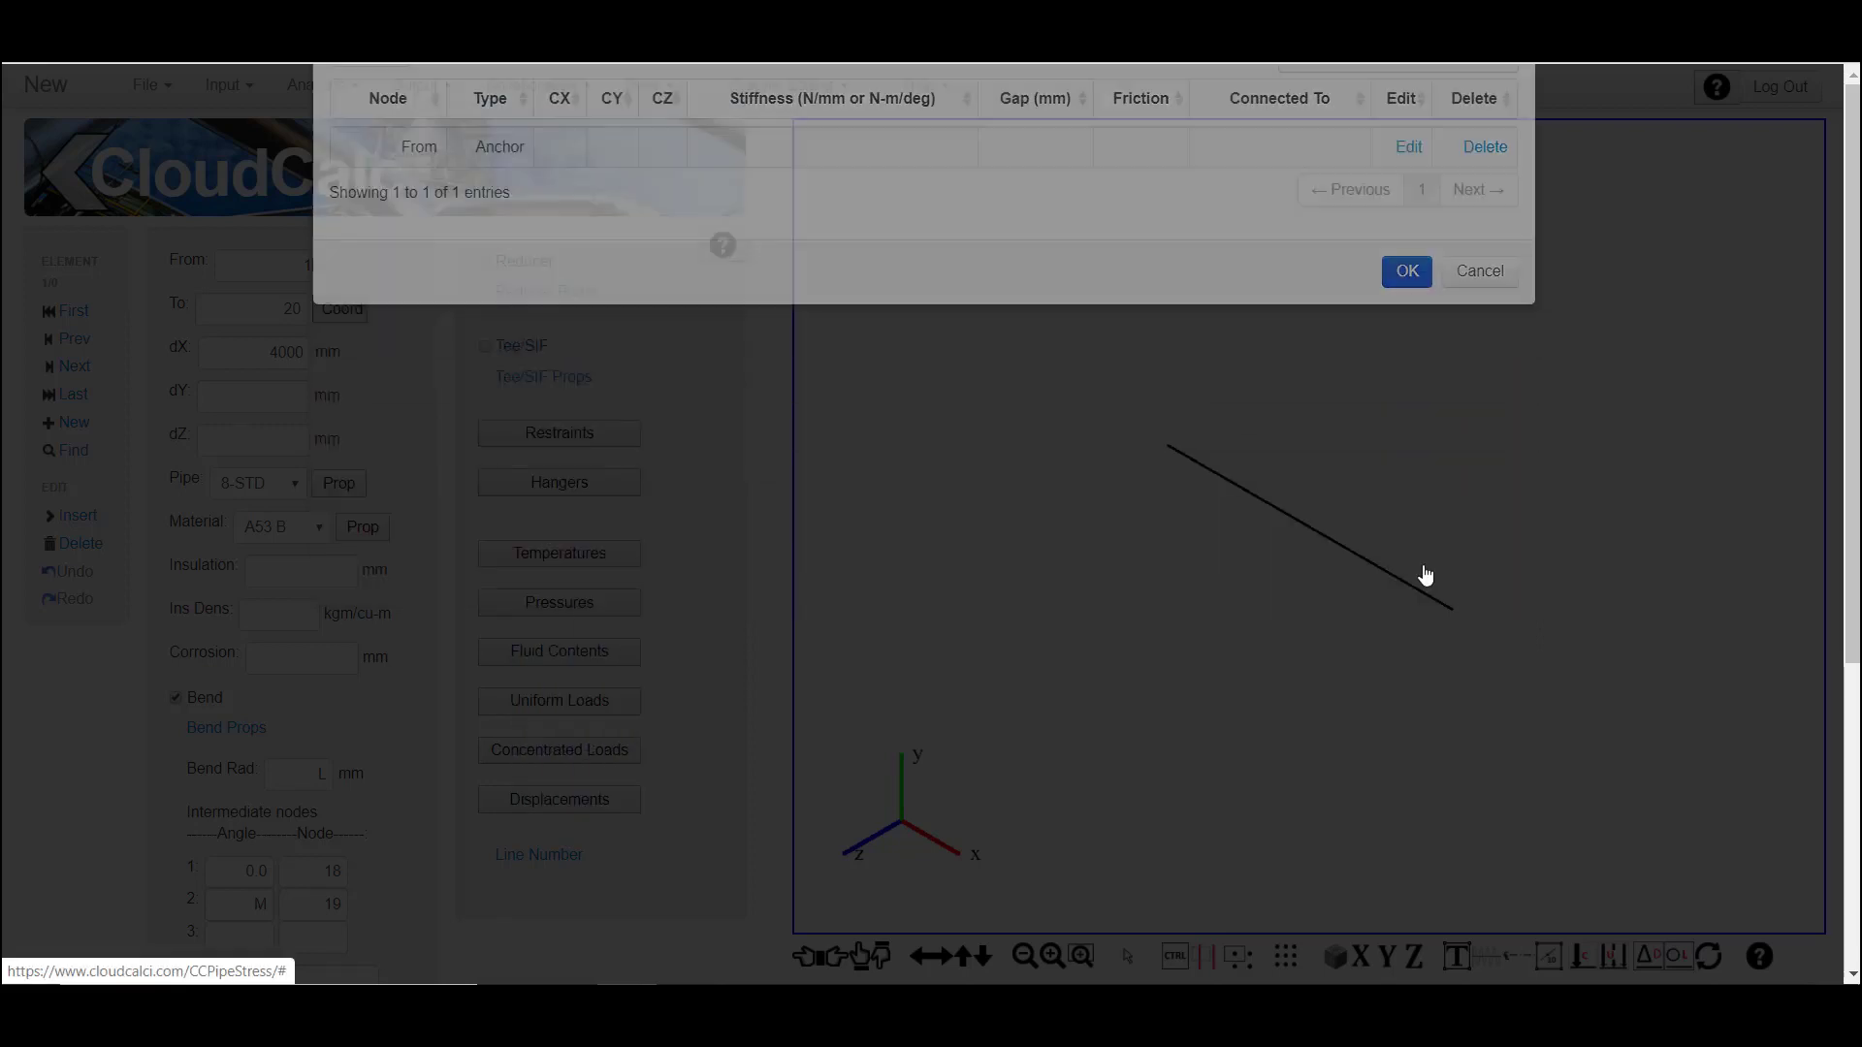
Add a temperature load of 300 C under Temp 1 to the element from node 10 to 20
left_click(552, 563)
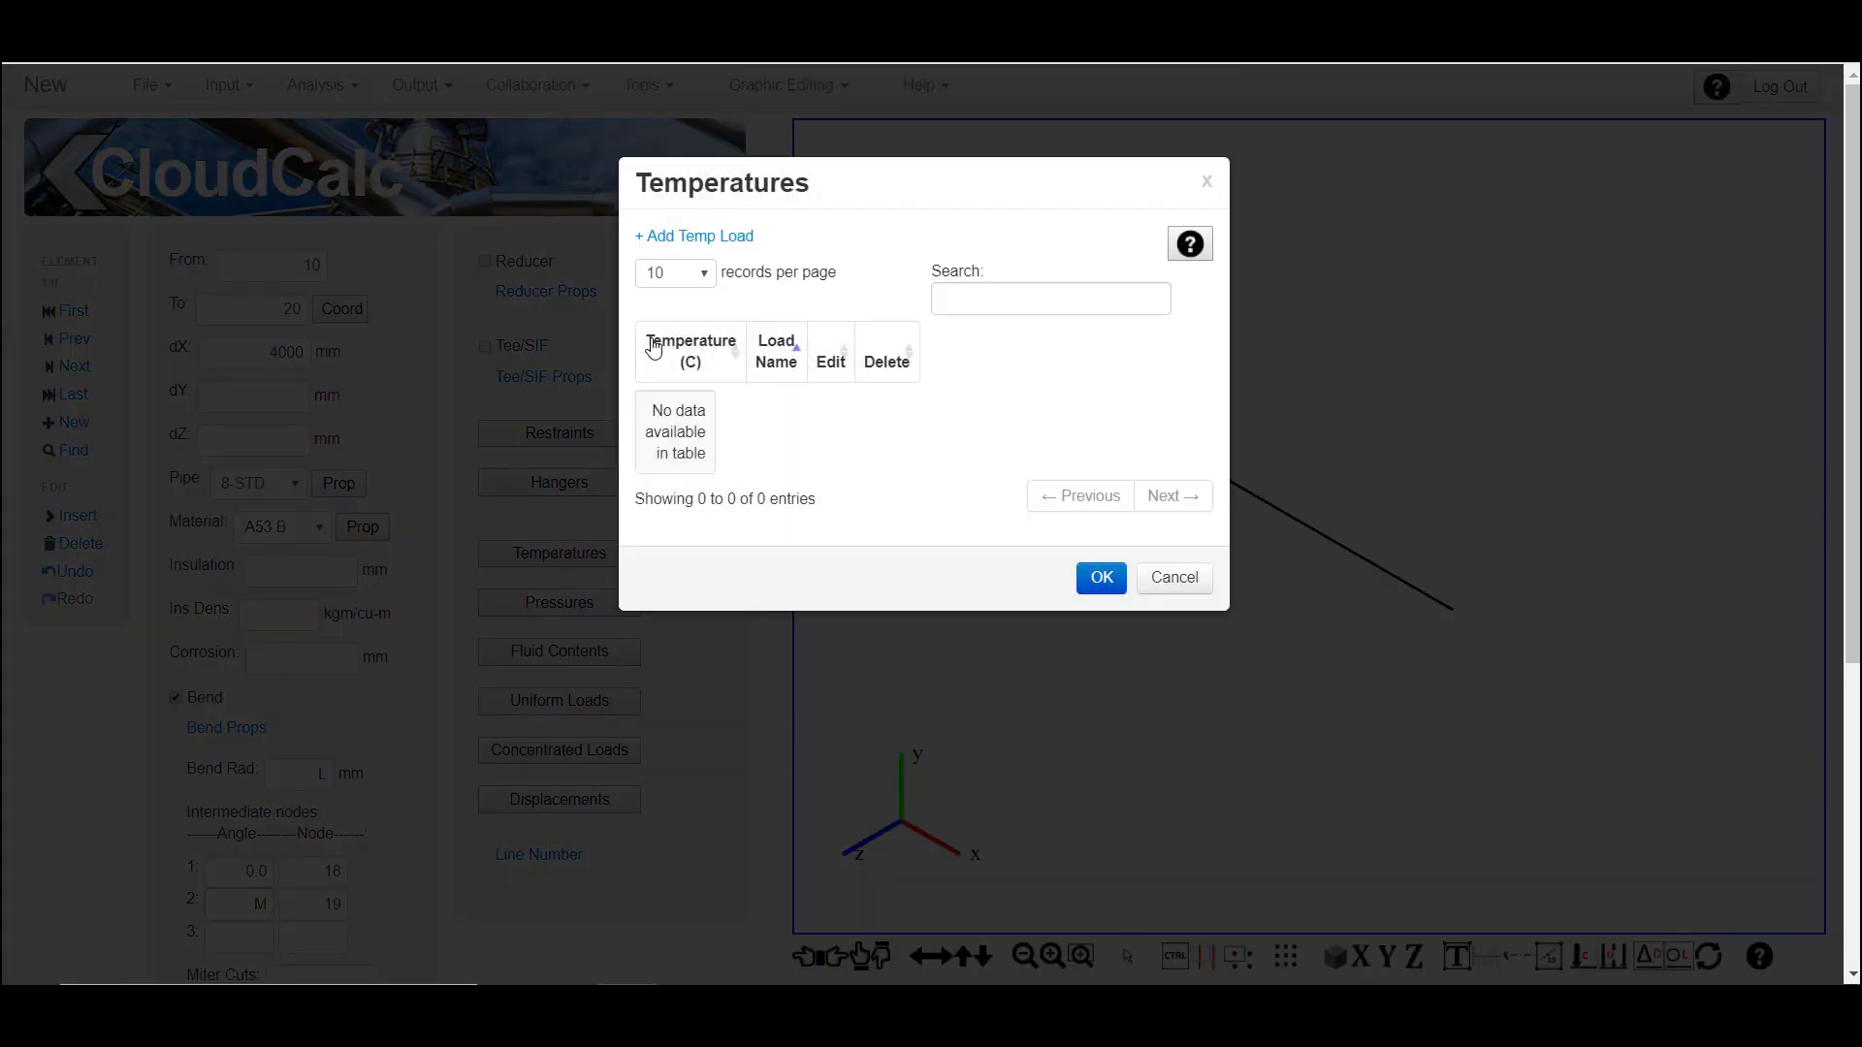
left_click(700, 239)
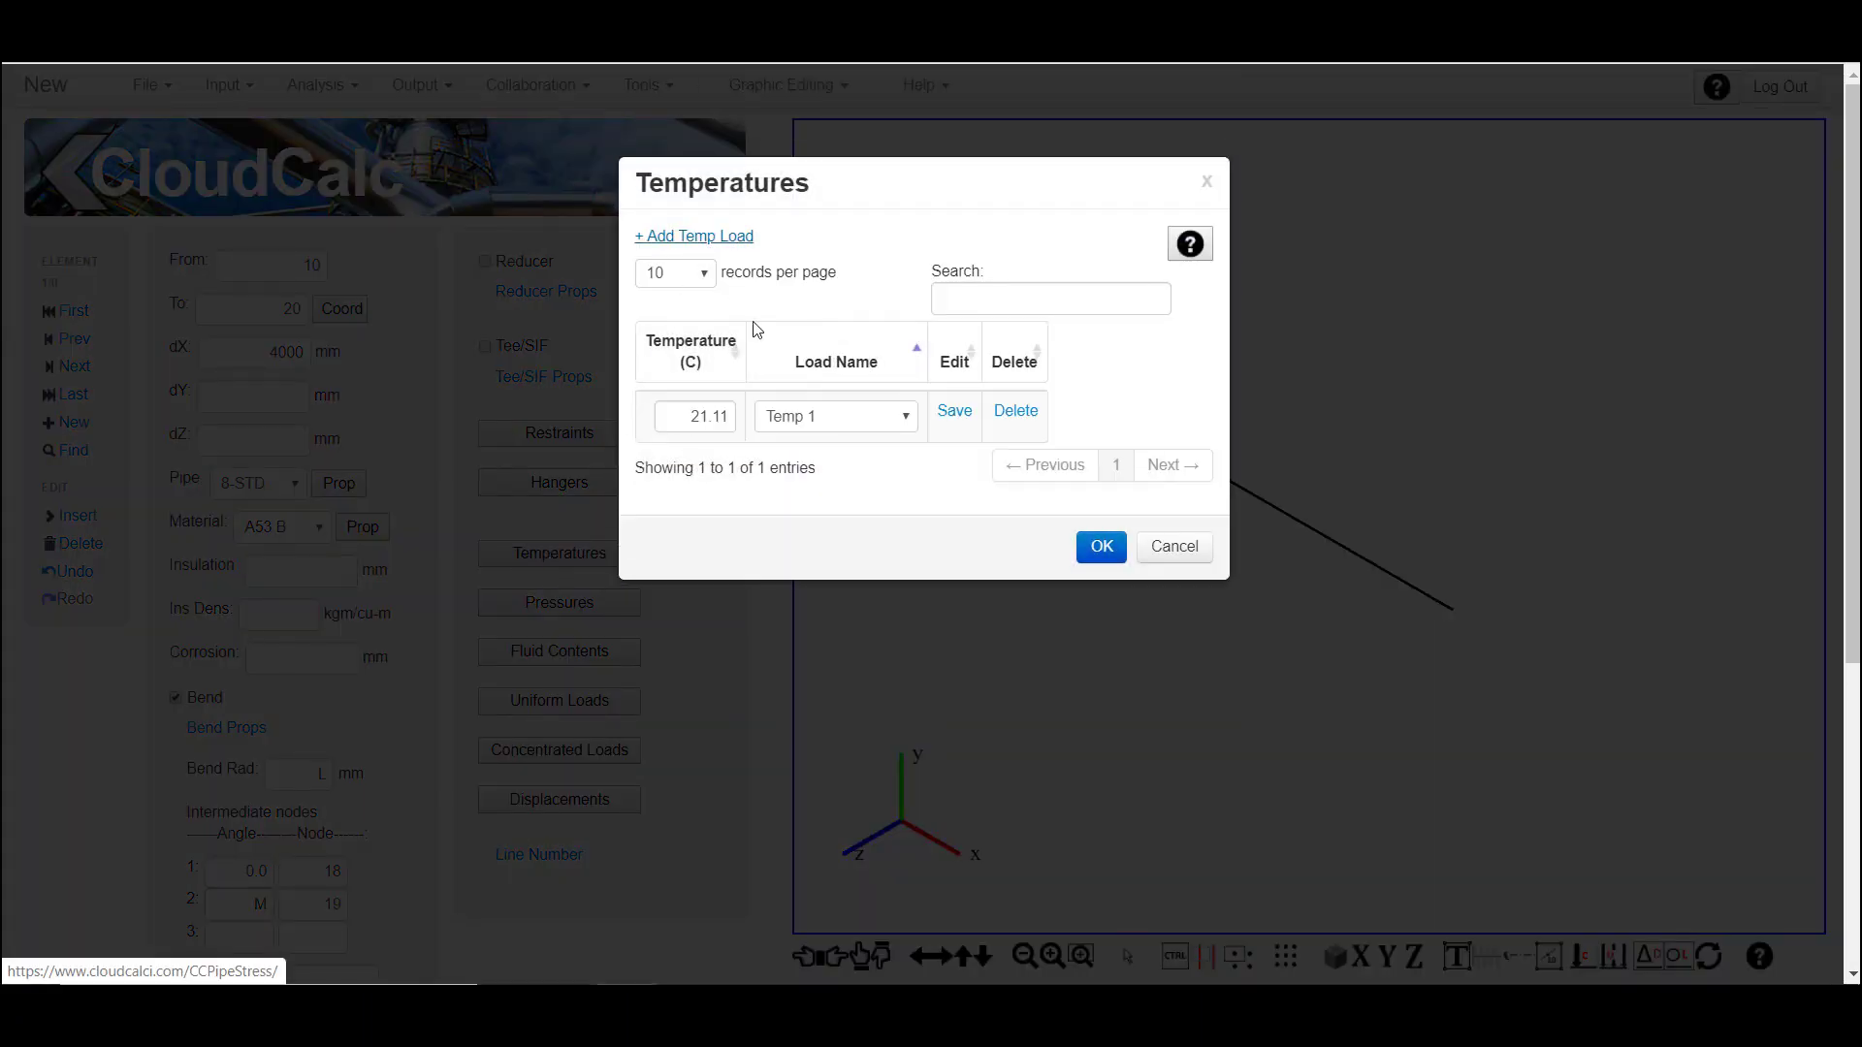
left_click(729, 426)
key("BackSpace")
key("BackSpace")
key("BackSpace")
key("BackSpace")
key("BackSpace")
type("3")
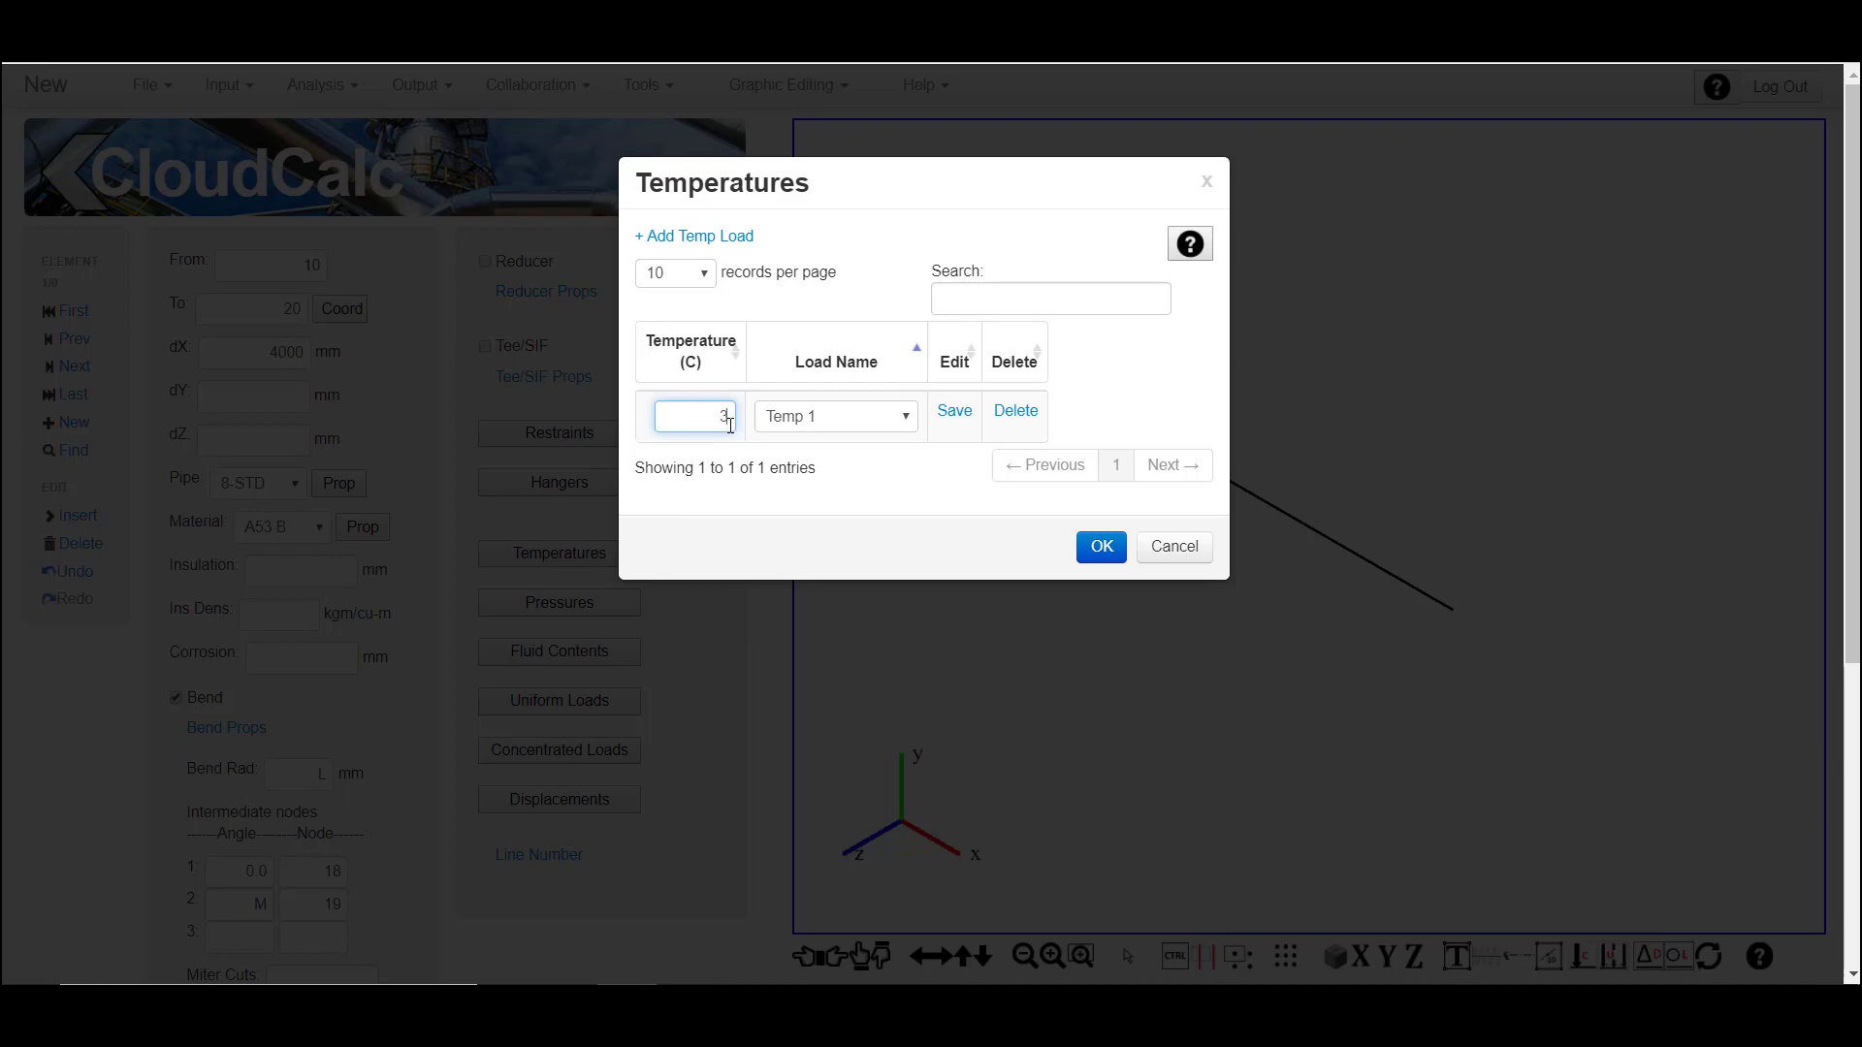
type("00")
key("Return")
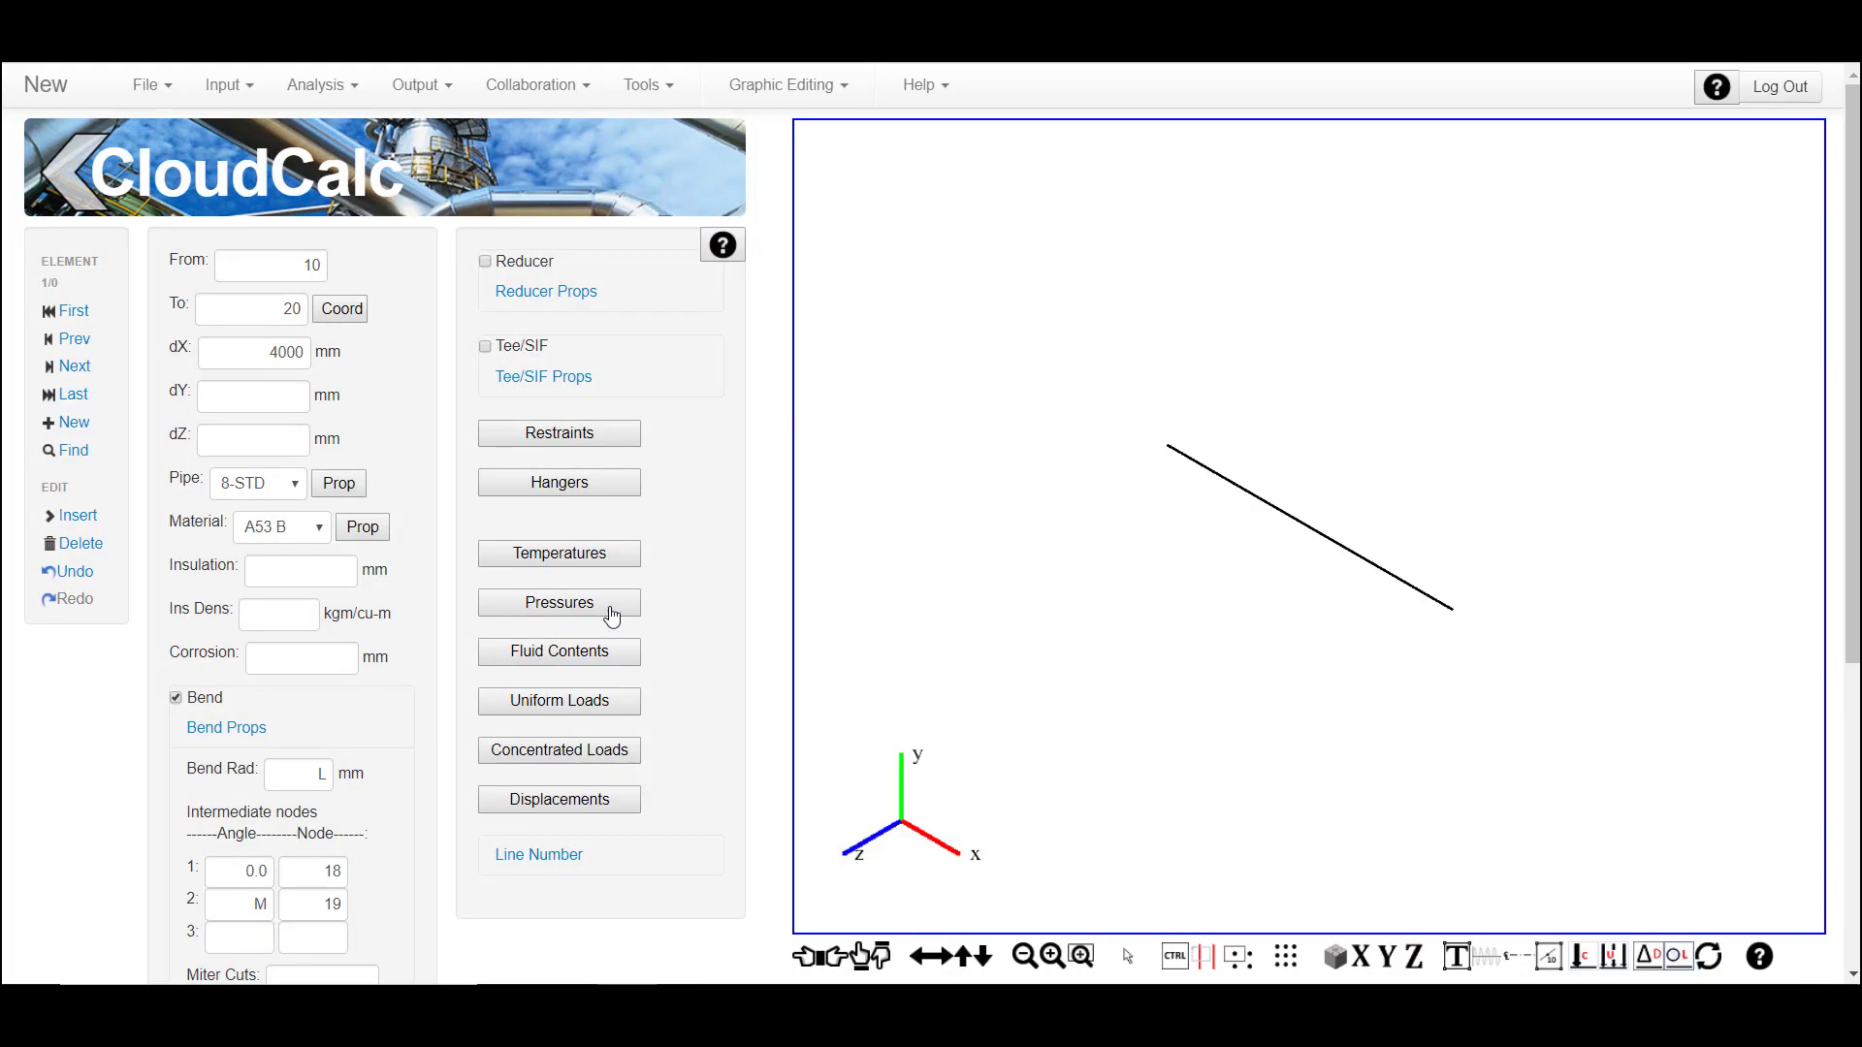
Add a pressure load of 1000 kPa under Press 1 to the element from node 10 to 20
left_click(611, 613)
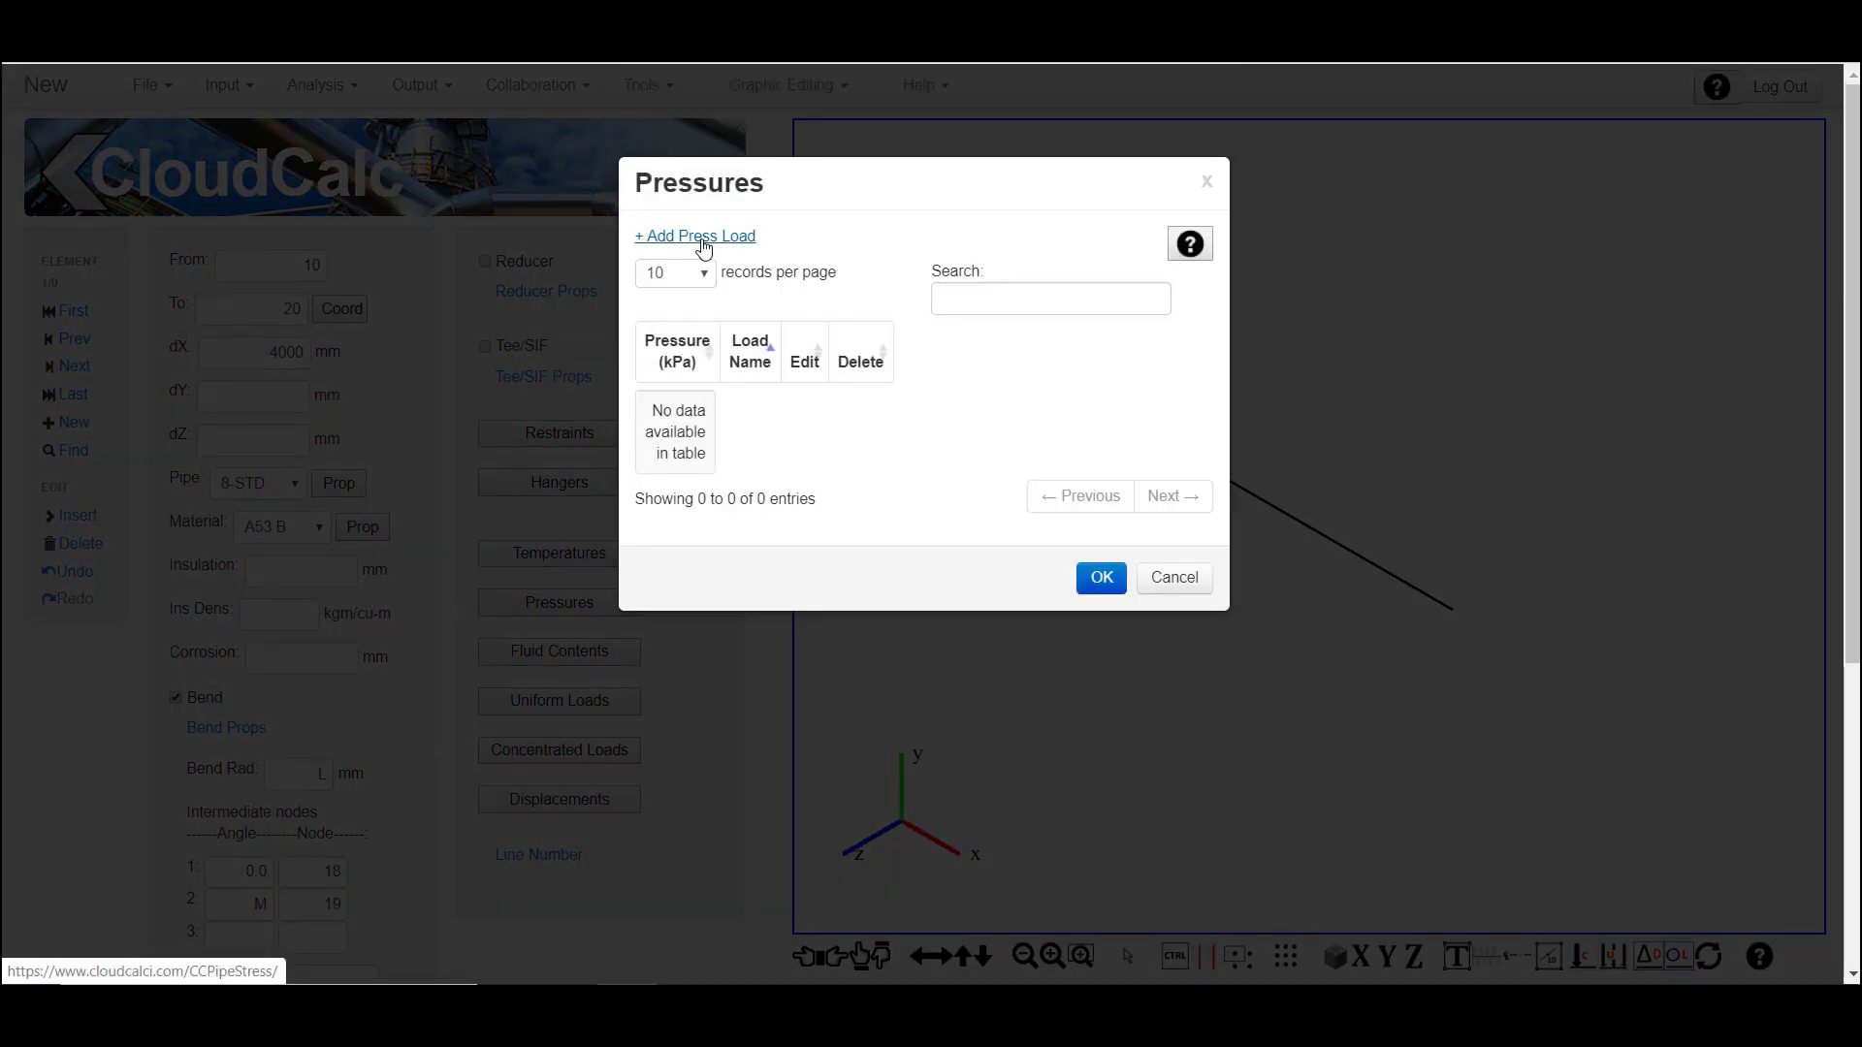
left_click(704, 237)
left_click(727, 417)
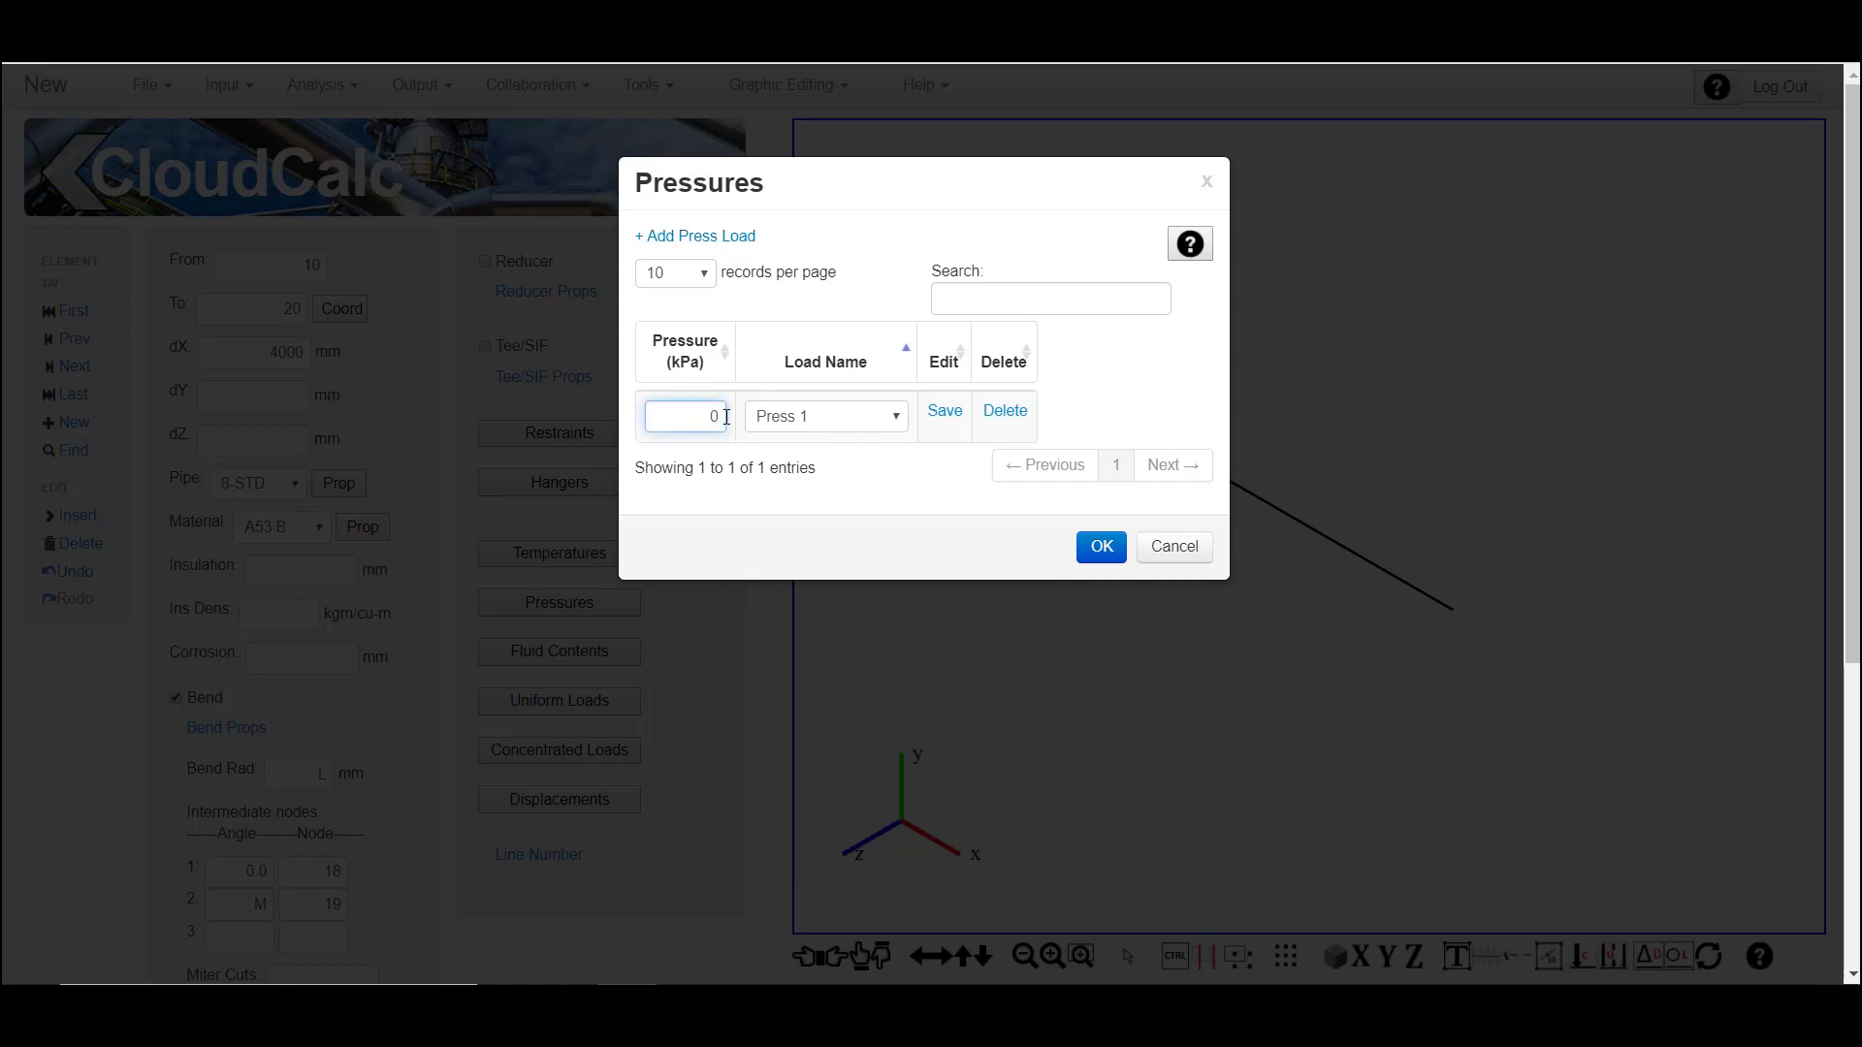
key("BackSpace")
type("1000")
key("Return")
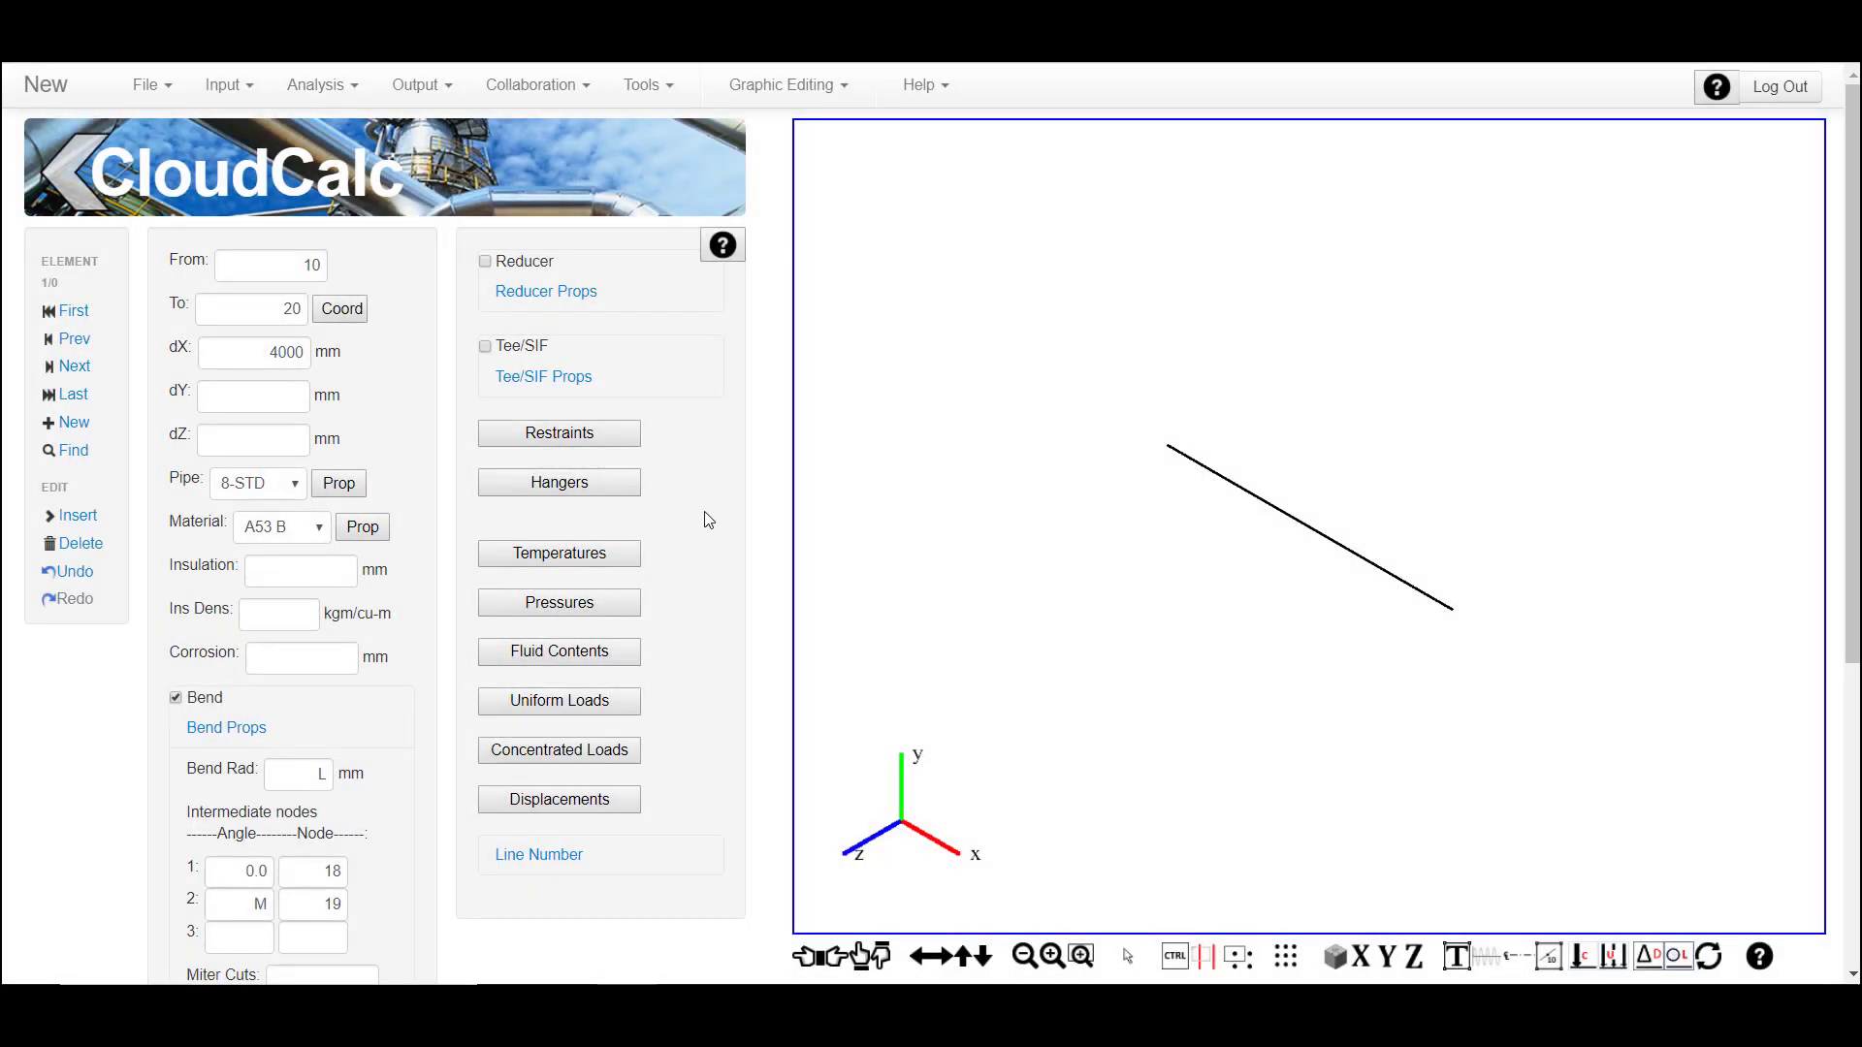
Add a fluid contents load with its default values and save the element from node 10 to 20
left_click(603, 652)
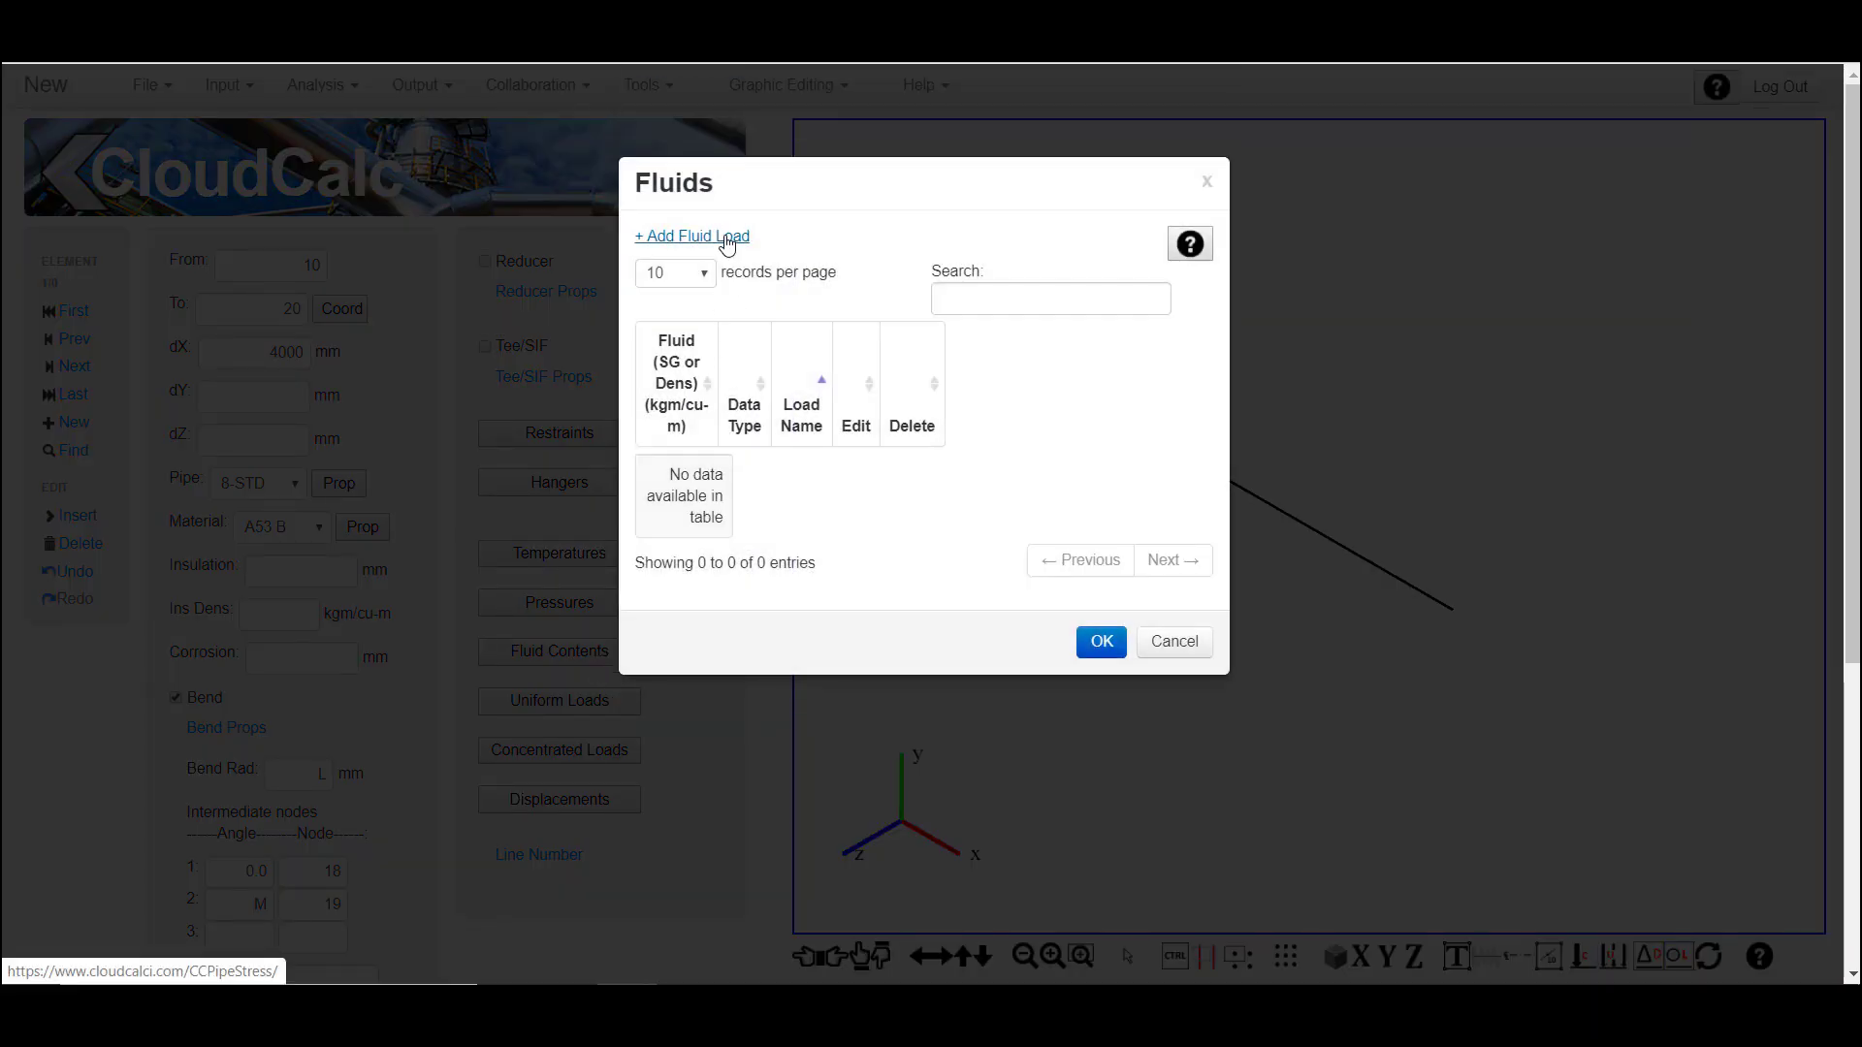
left_click(728, 239)
key("Return")
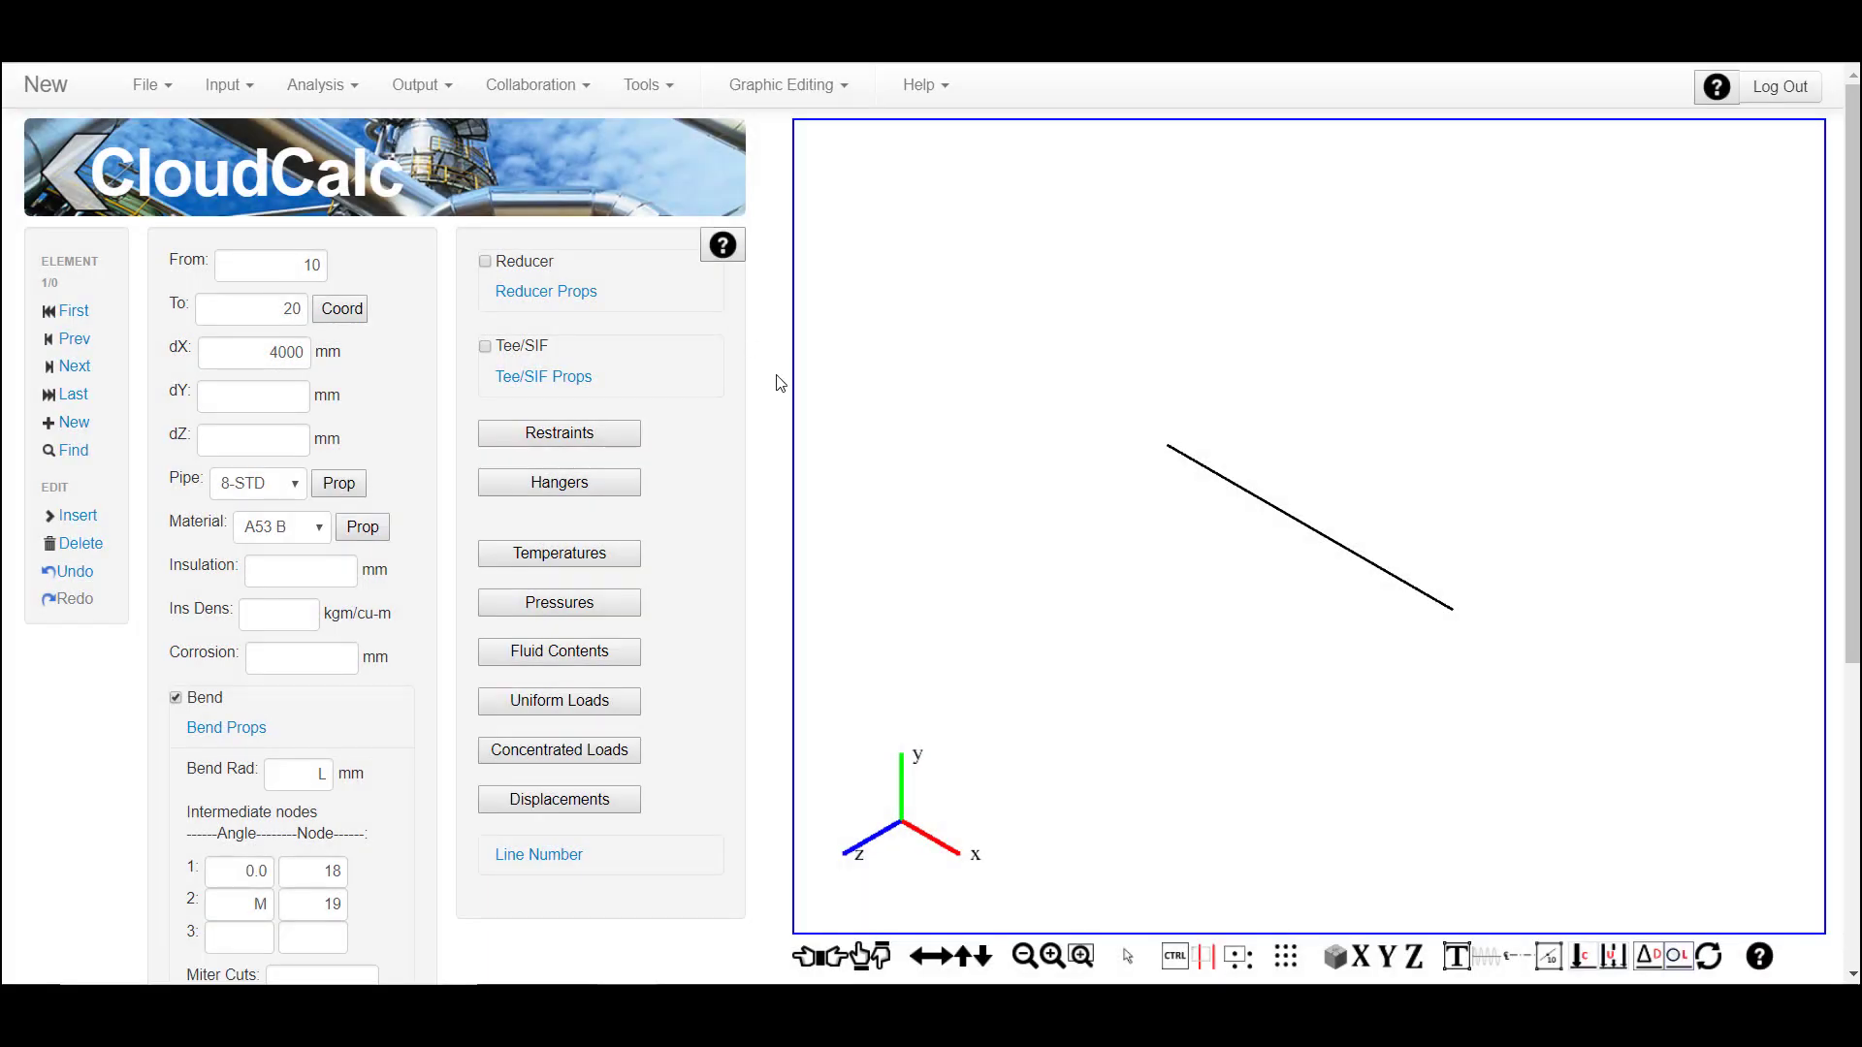
key("Return")
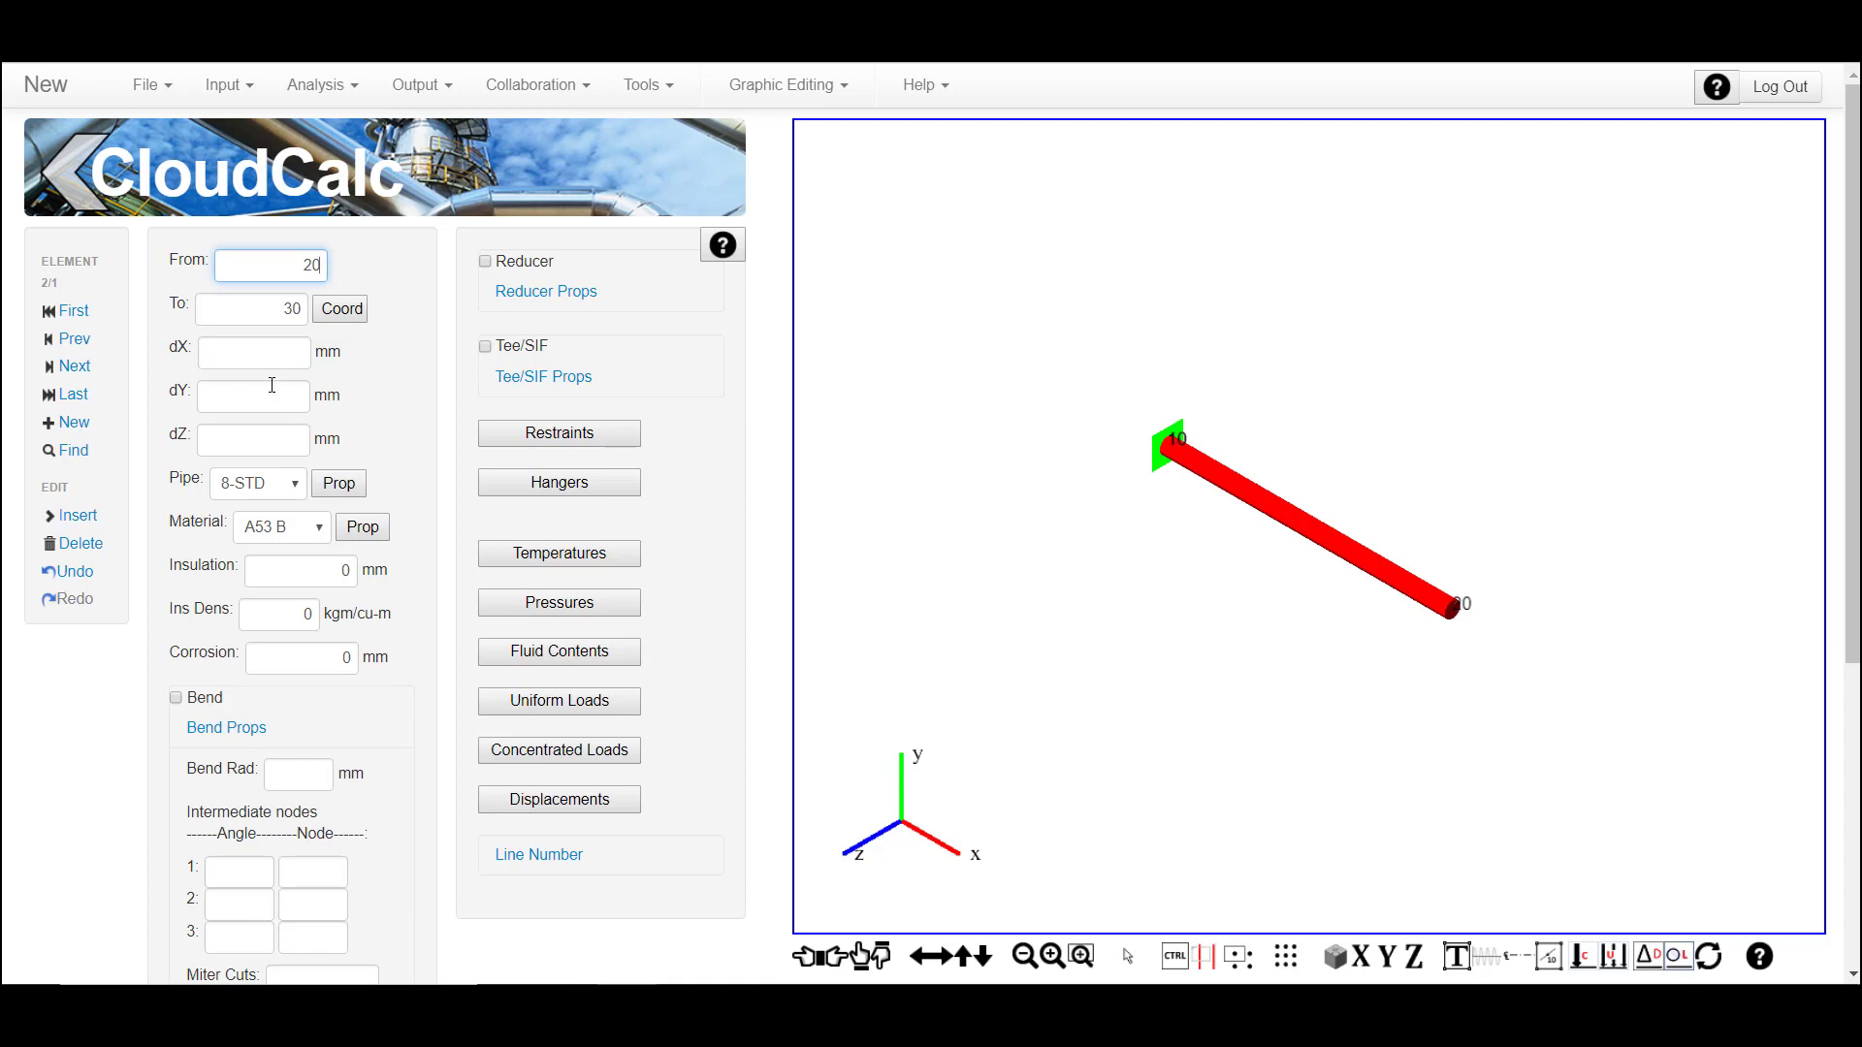
Create the vertical element from node 20 to 30 with dY 4000 mm
left_click(263, 398)
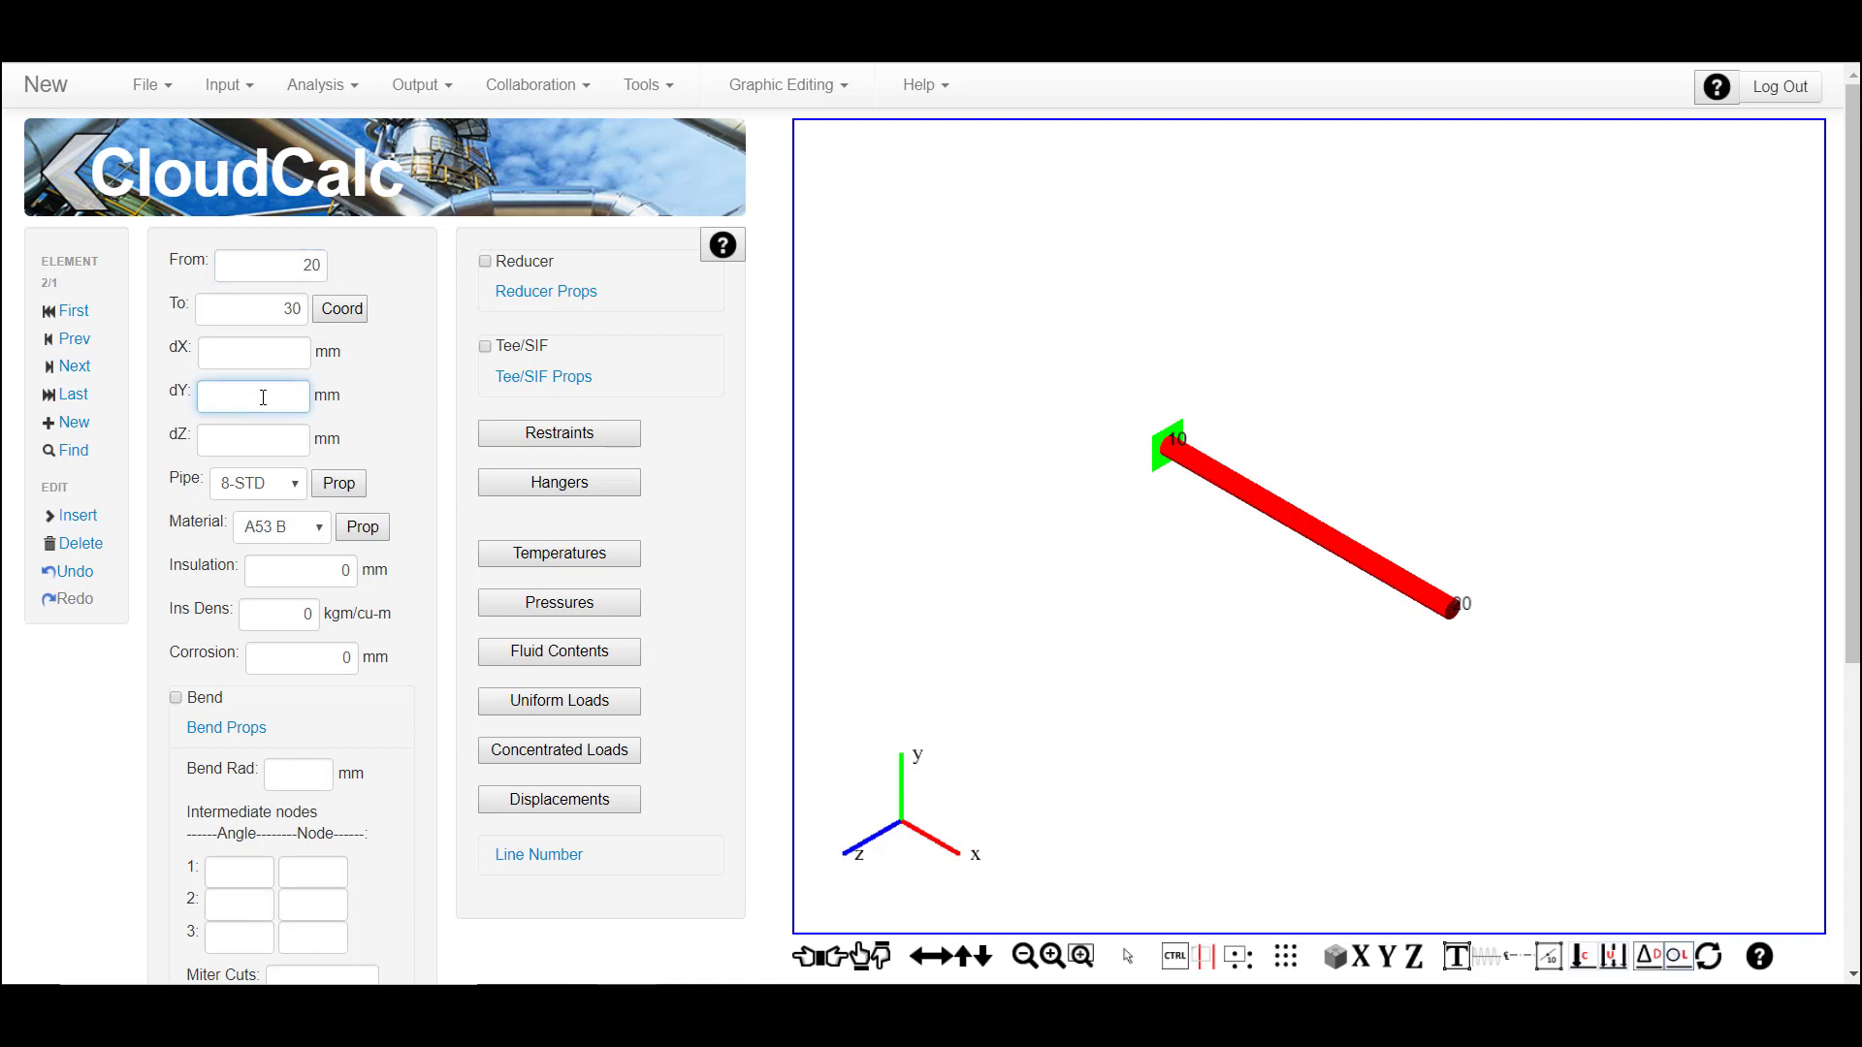
type("4000")
key("Return")
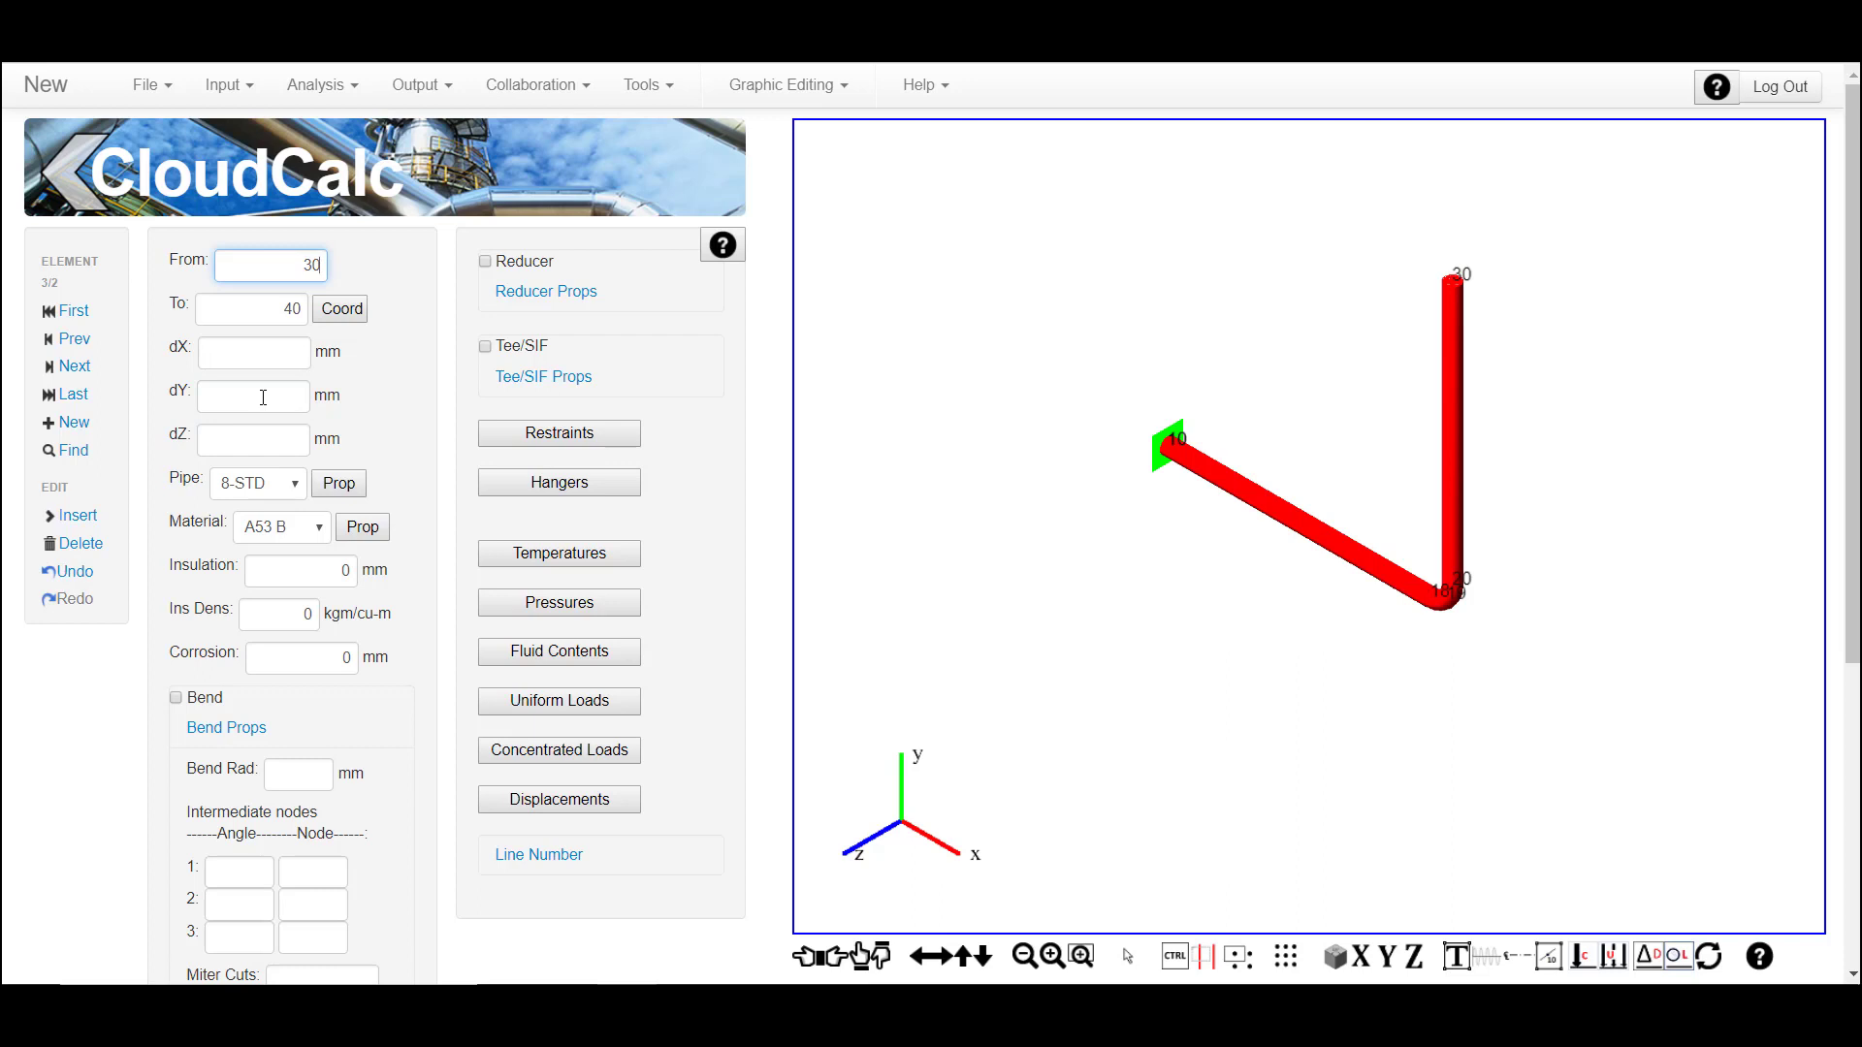
Create the element from node 30 to 40 as a valve/rigid with dY 600 mm and a rigid weight of 2000 N
left_click(263, 397)
type("600")
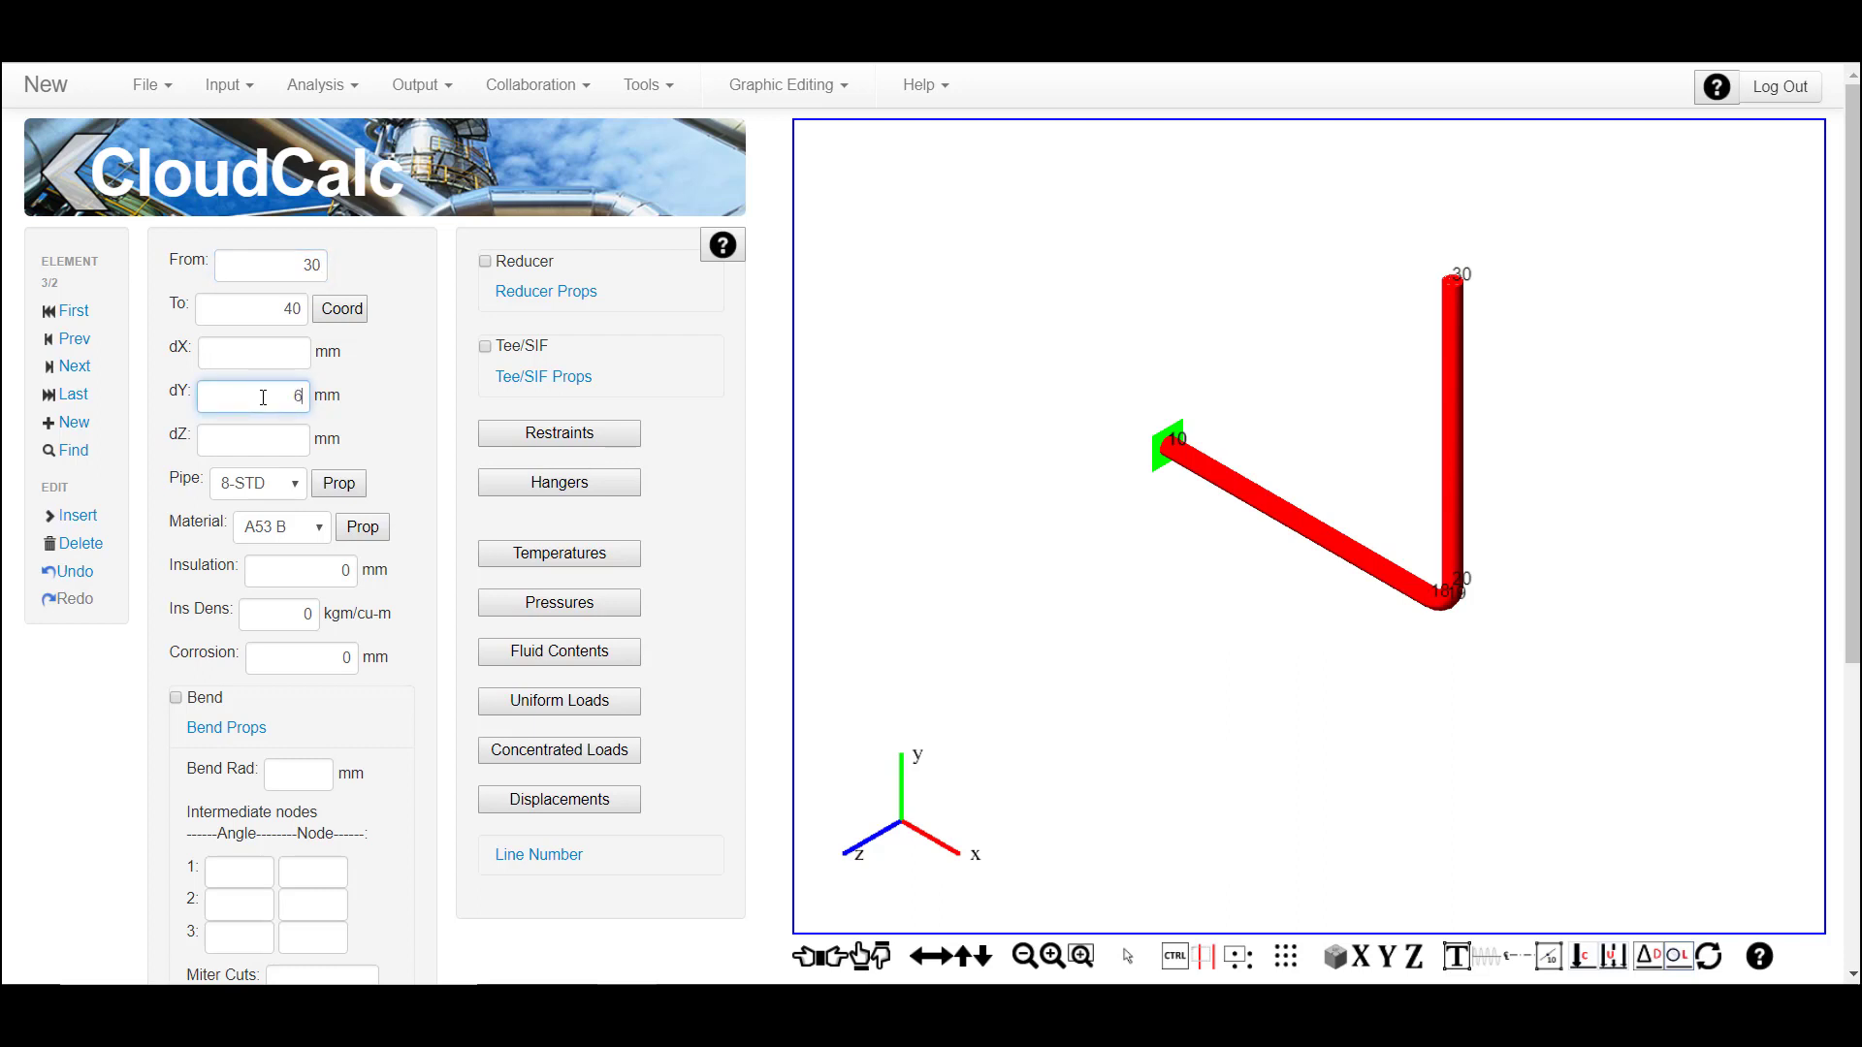
left_click(215, 731)
left_click(246, 813)
left_click(314, 849)
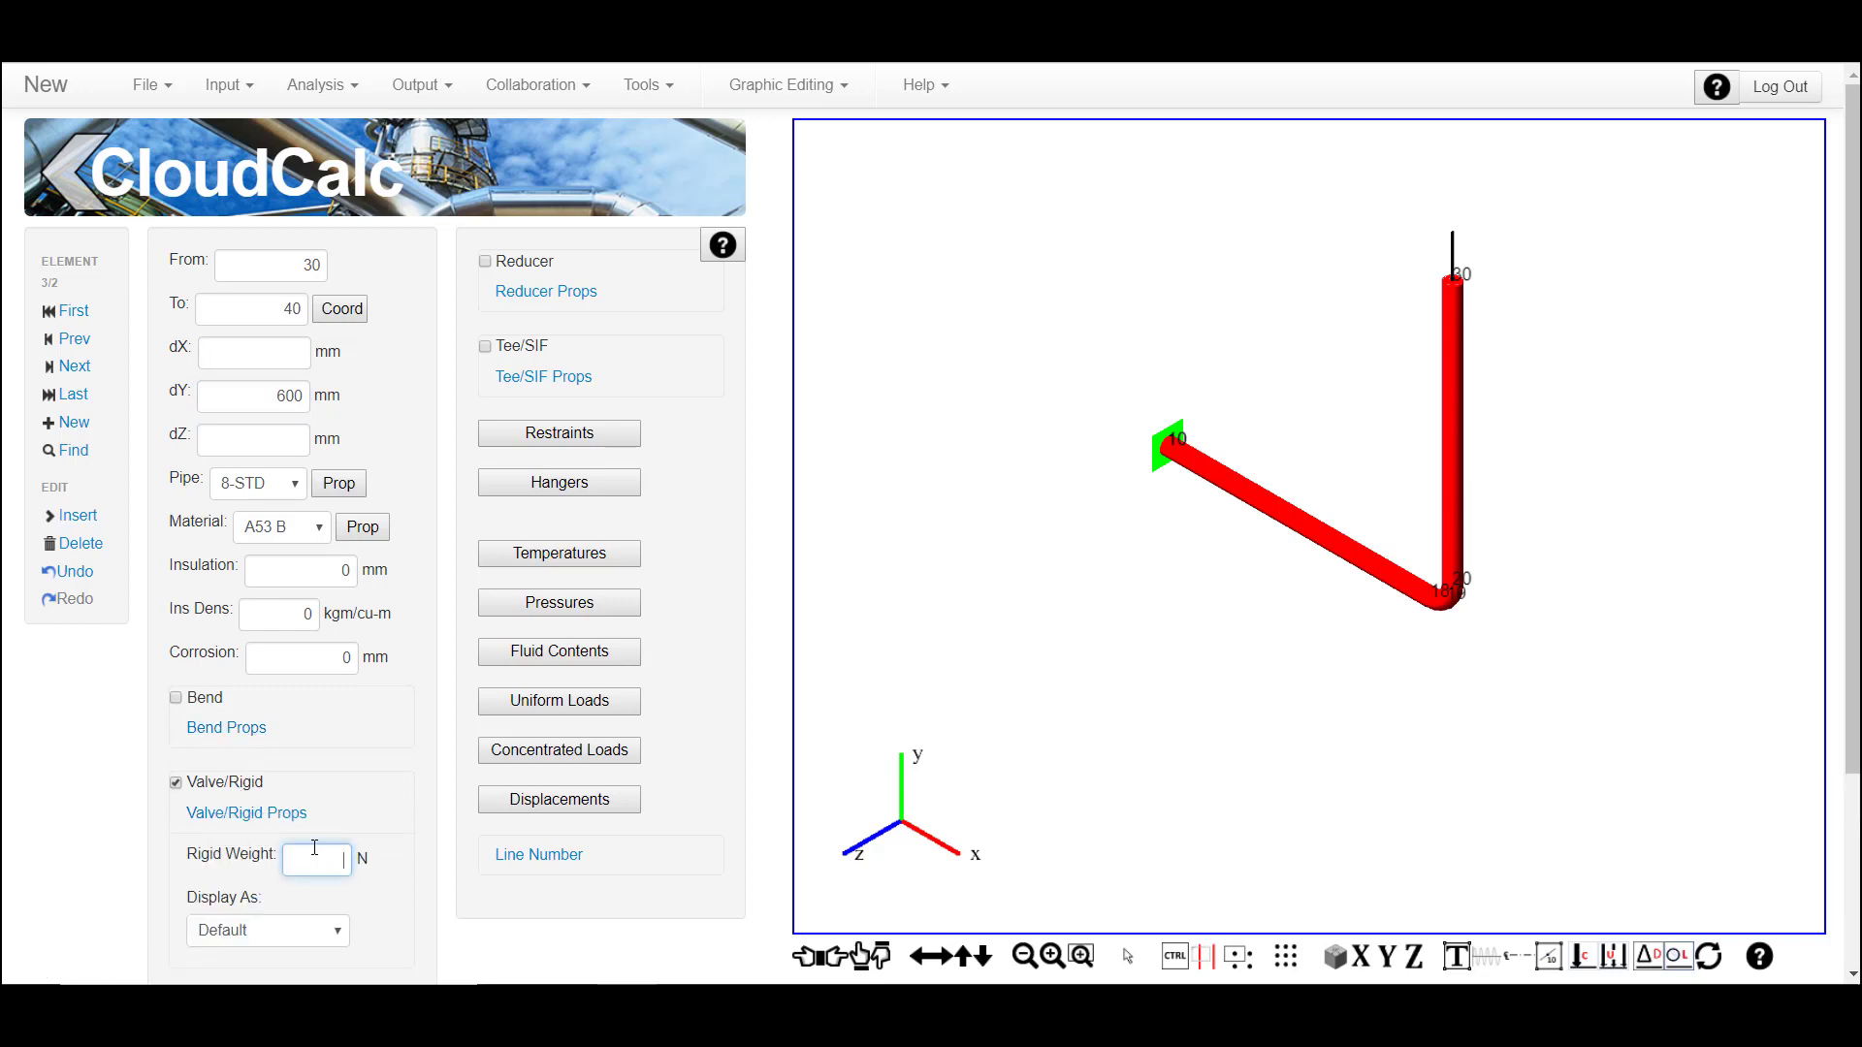
type("2000")
key("Return")
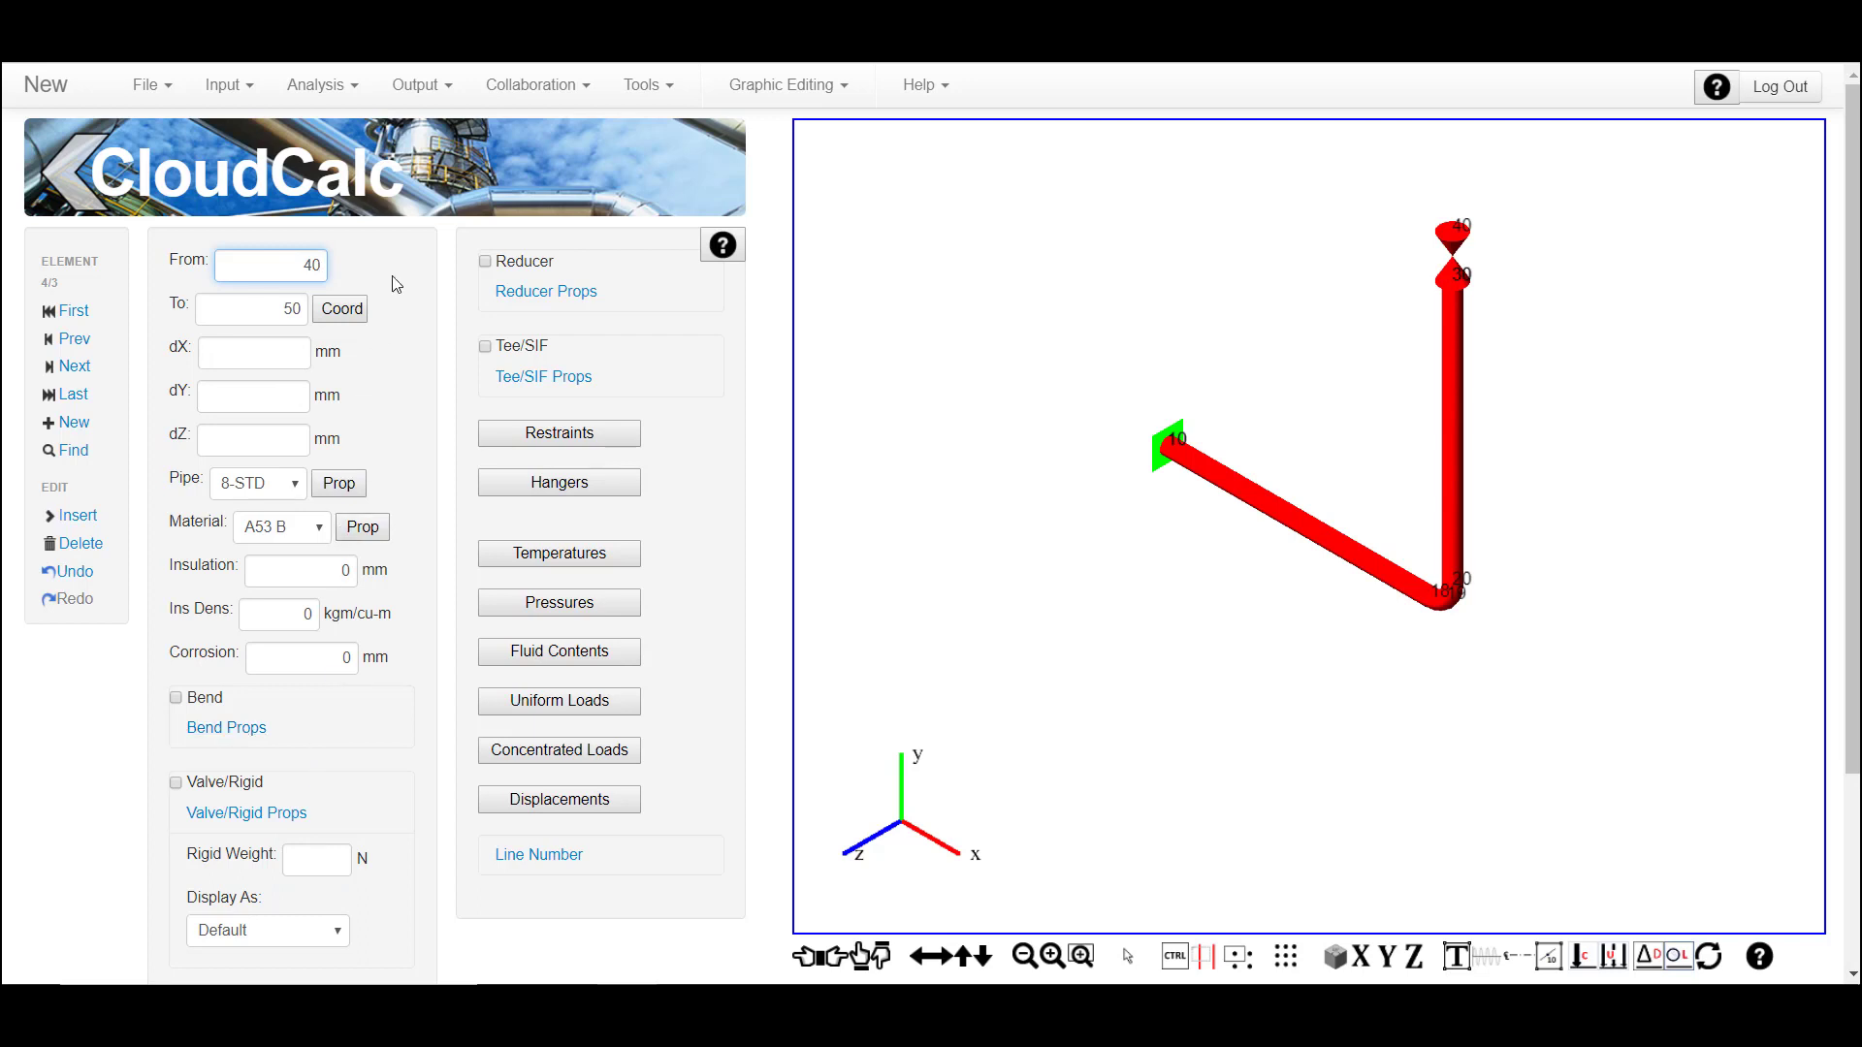
Enlarge the graphics area and use Quick Entry to add a 2000 mm element from node 40 to 50 and a 600 mm element from 50 to 60
left_click(437, 195)
middle_click_drag(1159, 298, 611, 636)
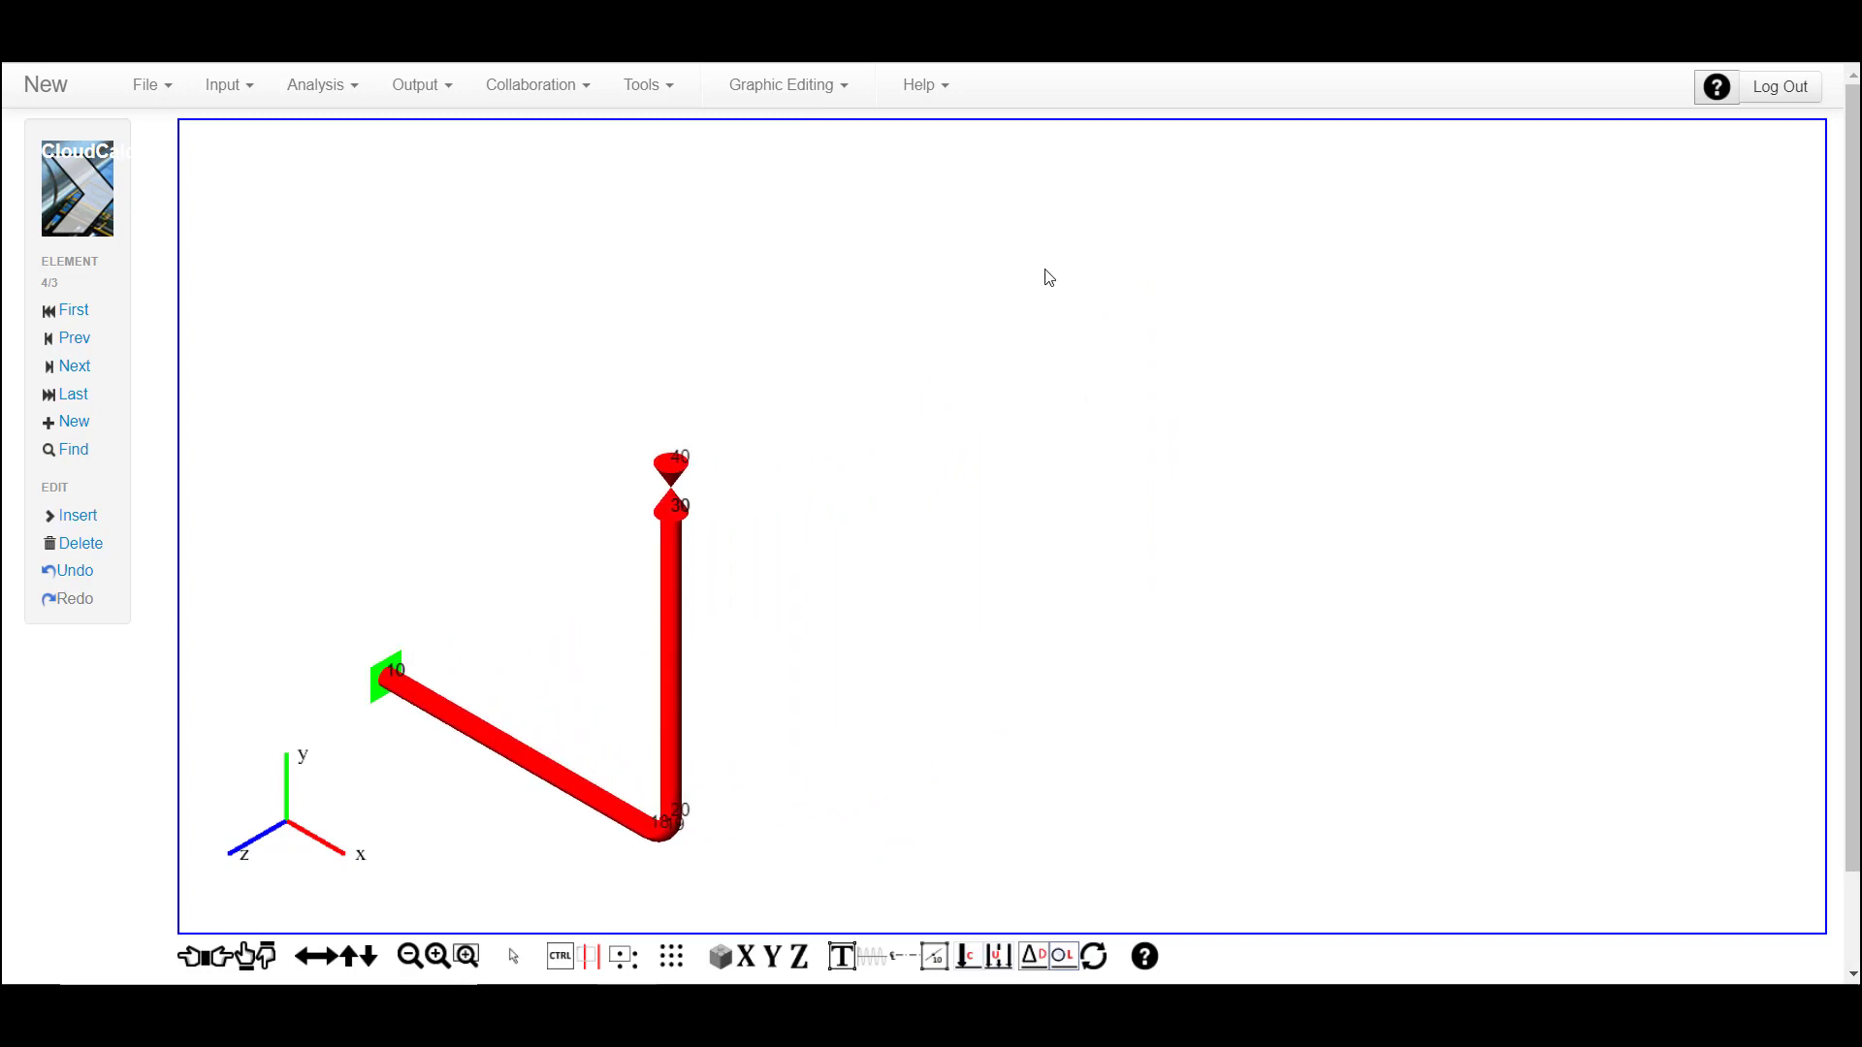
right_click(993, 186)
left_click(1046, 208)
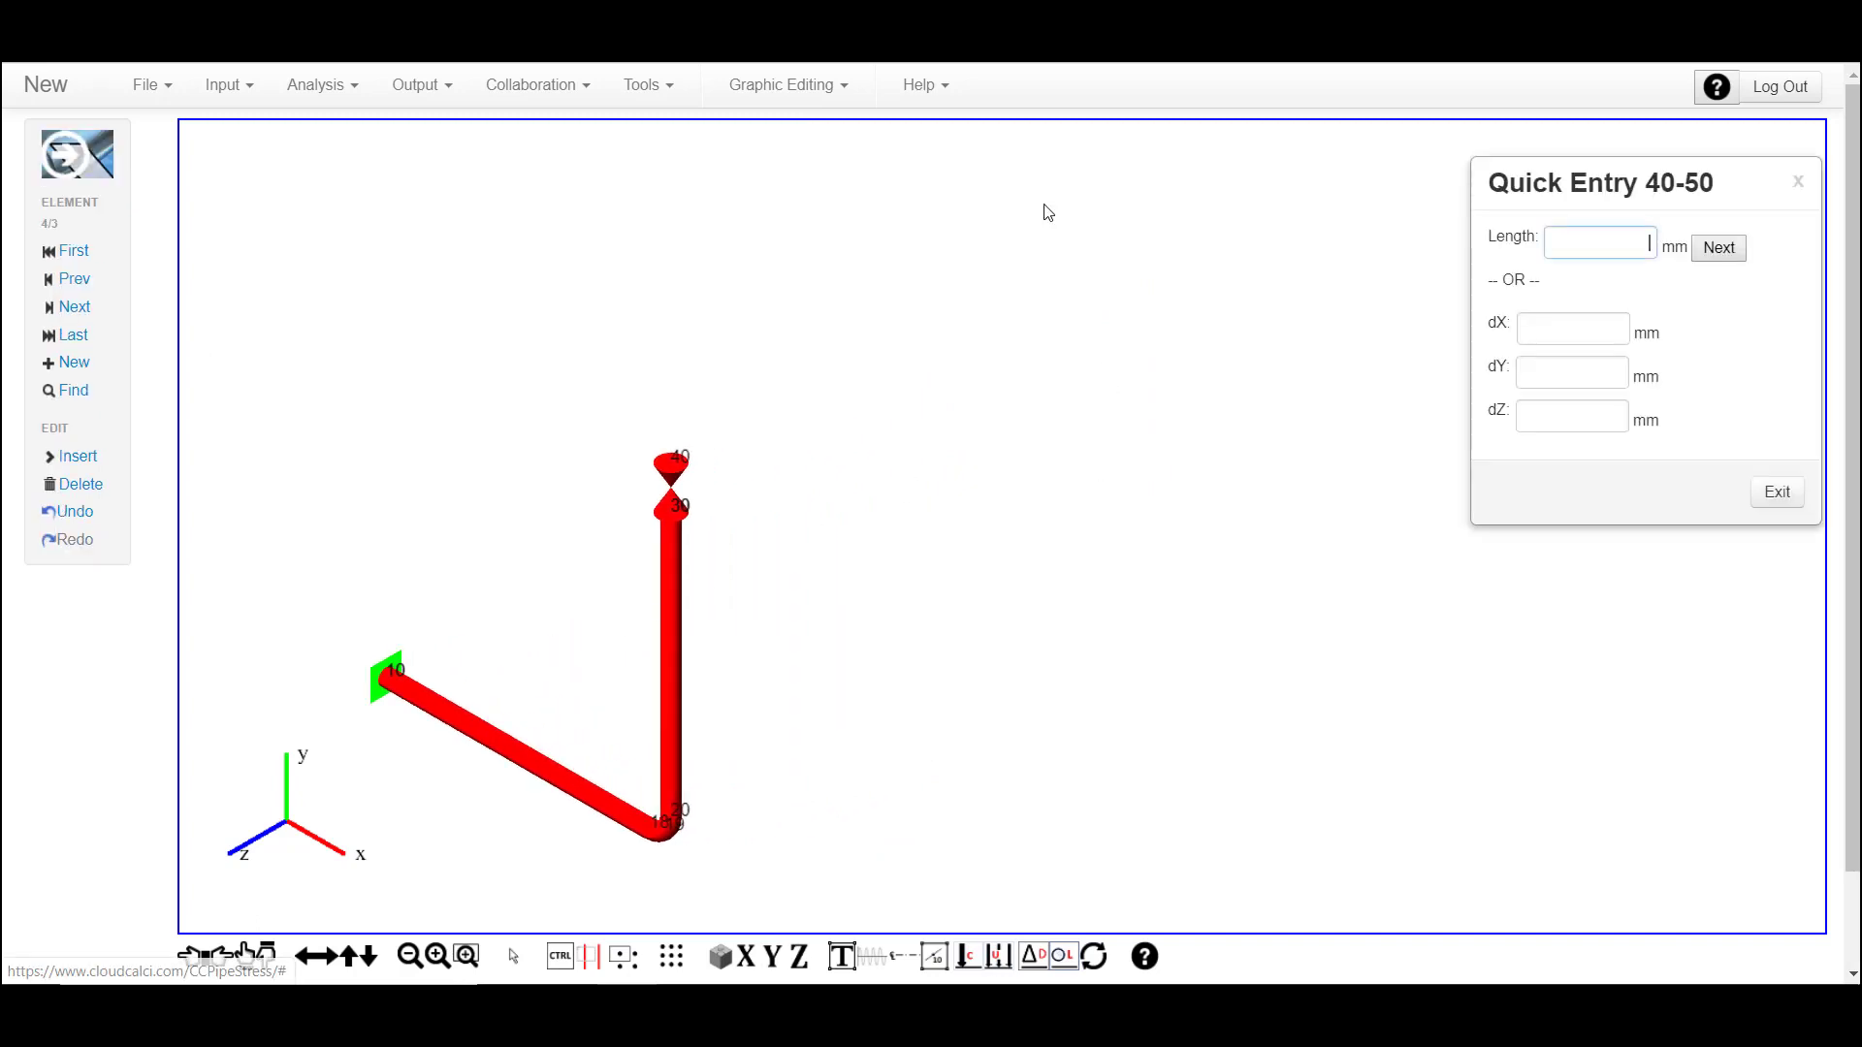
type("2000")
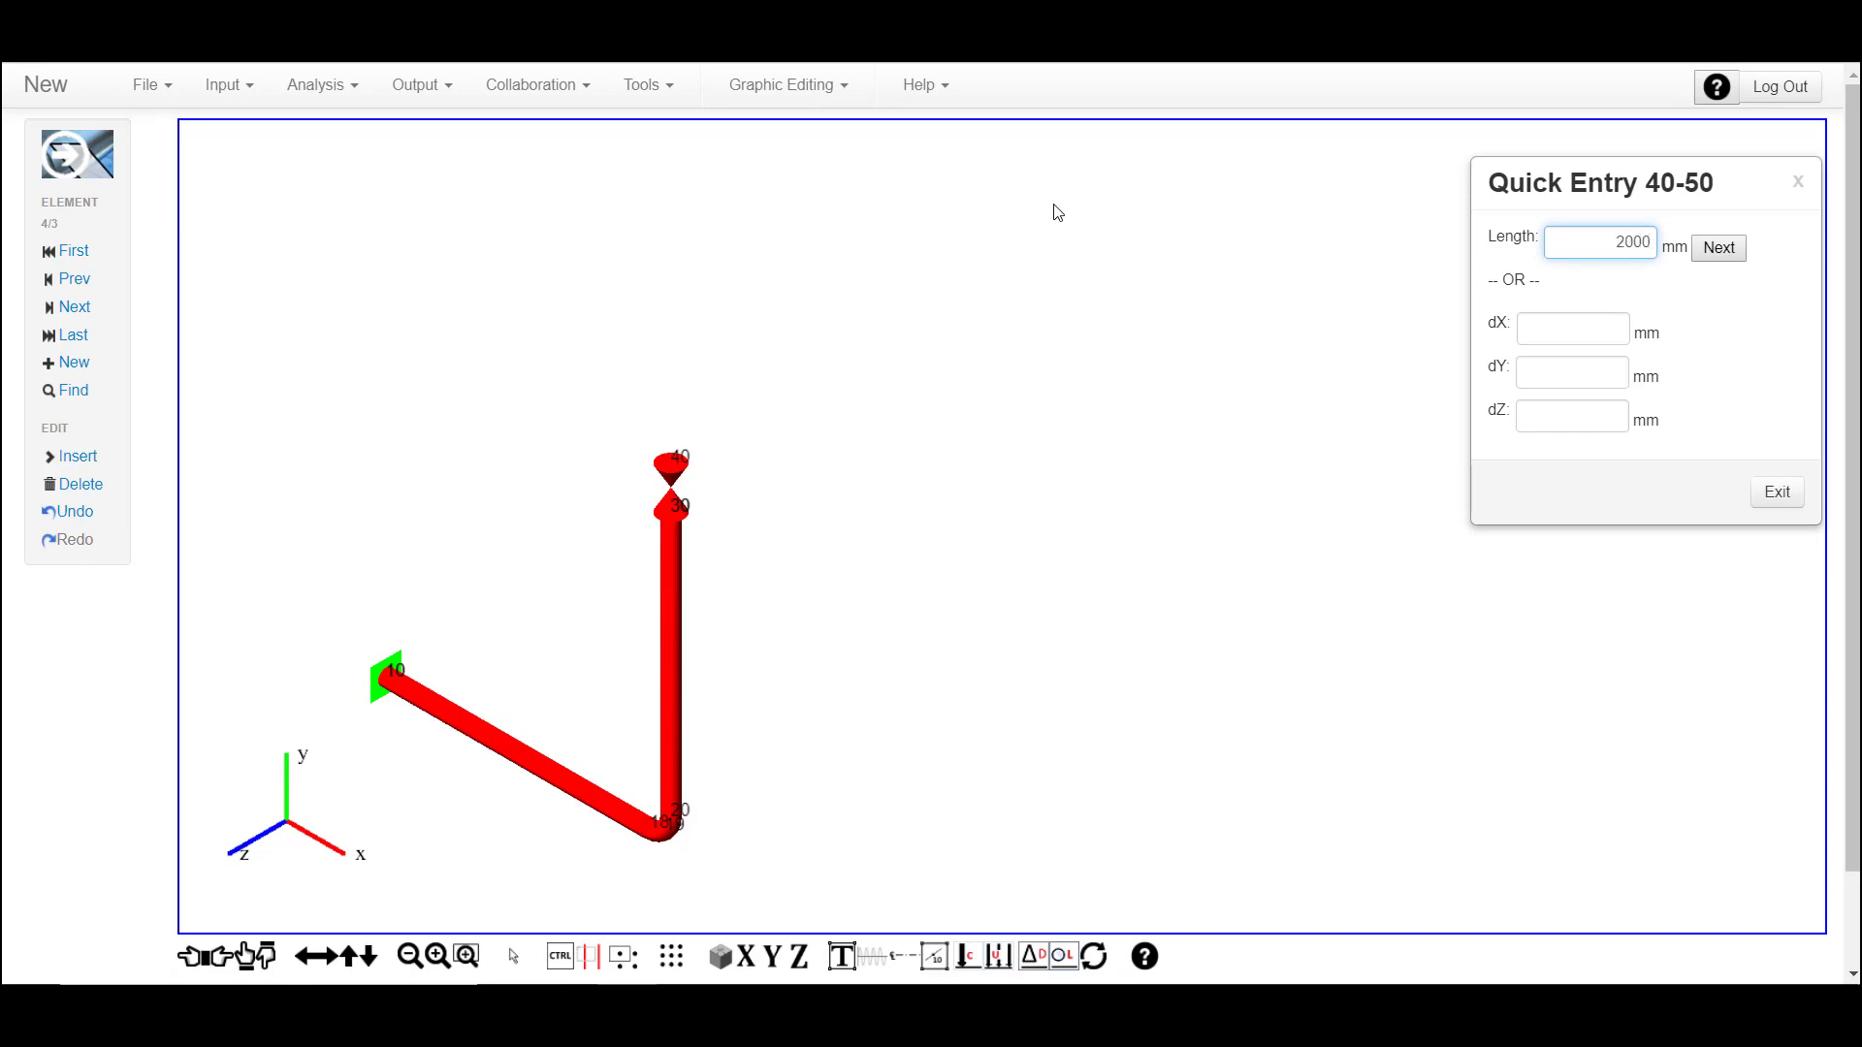
key("Return")
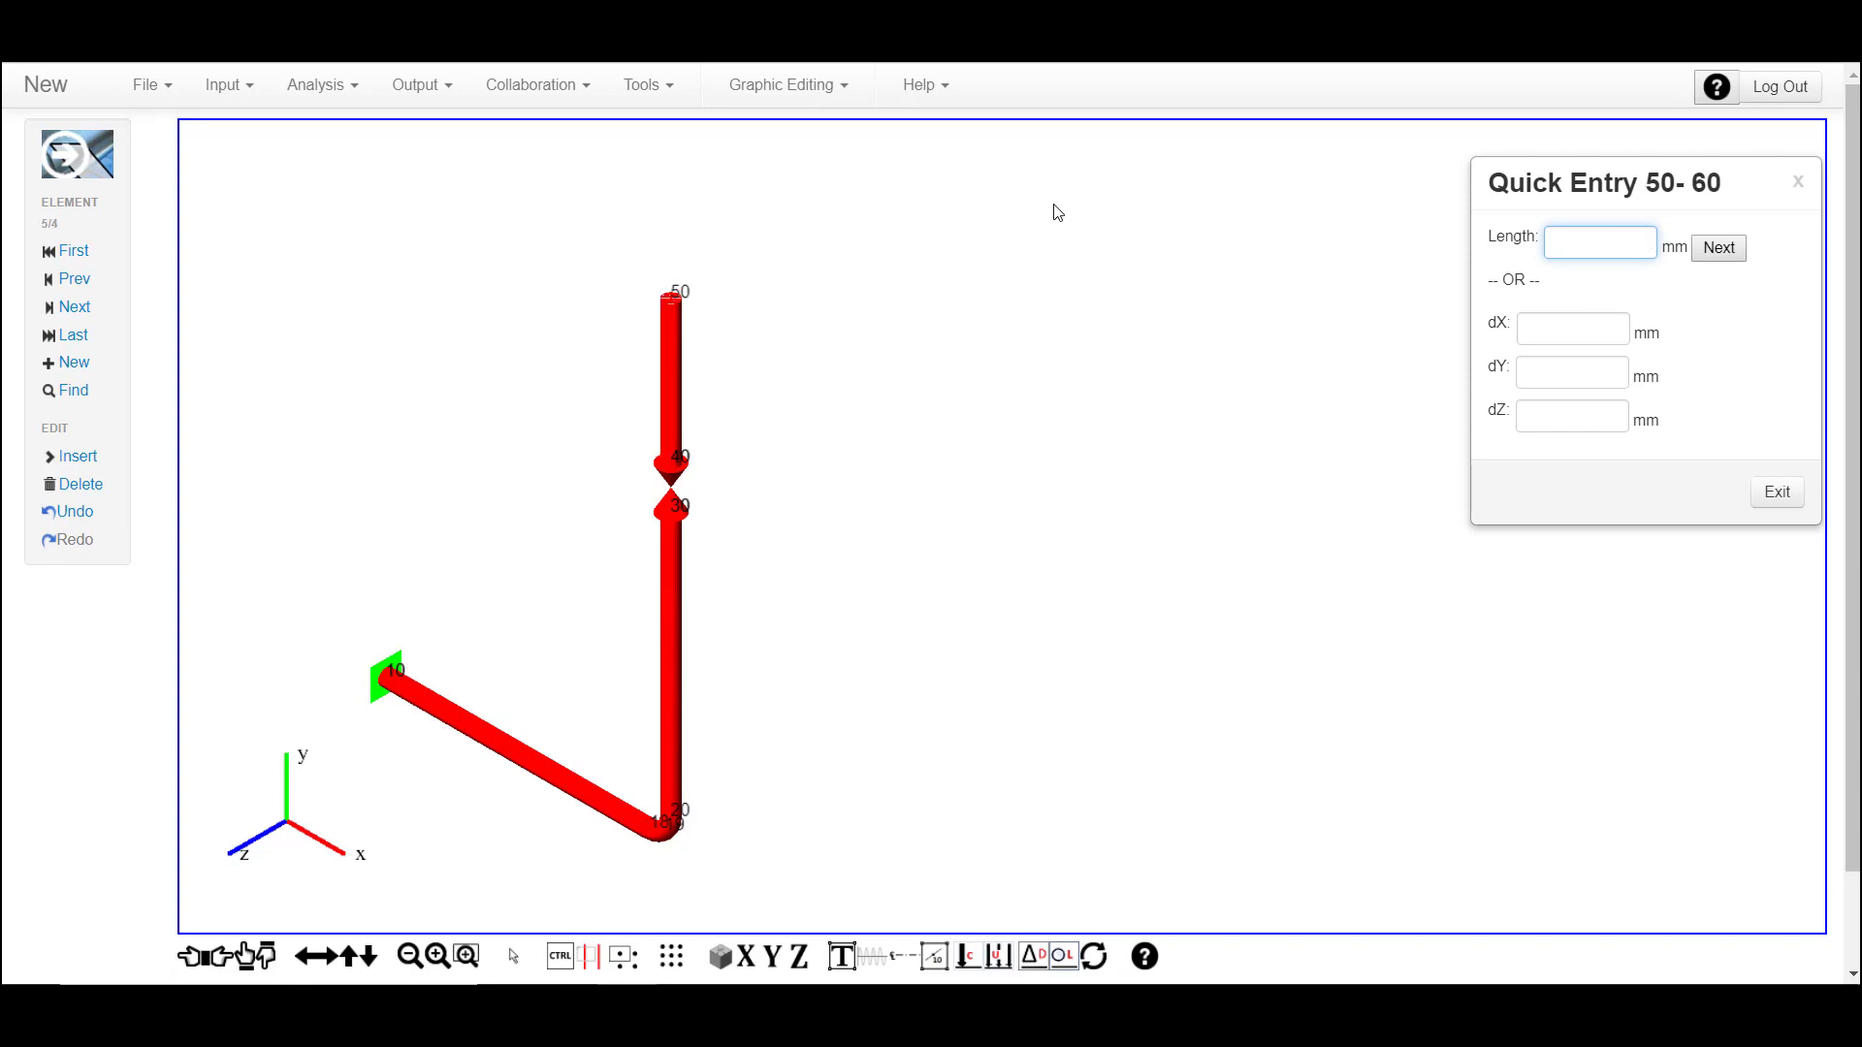
type("600")
key("Return")
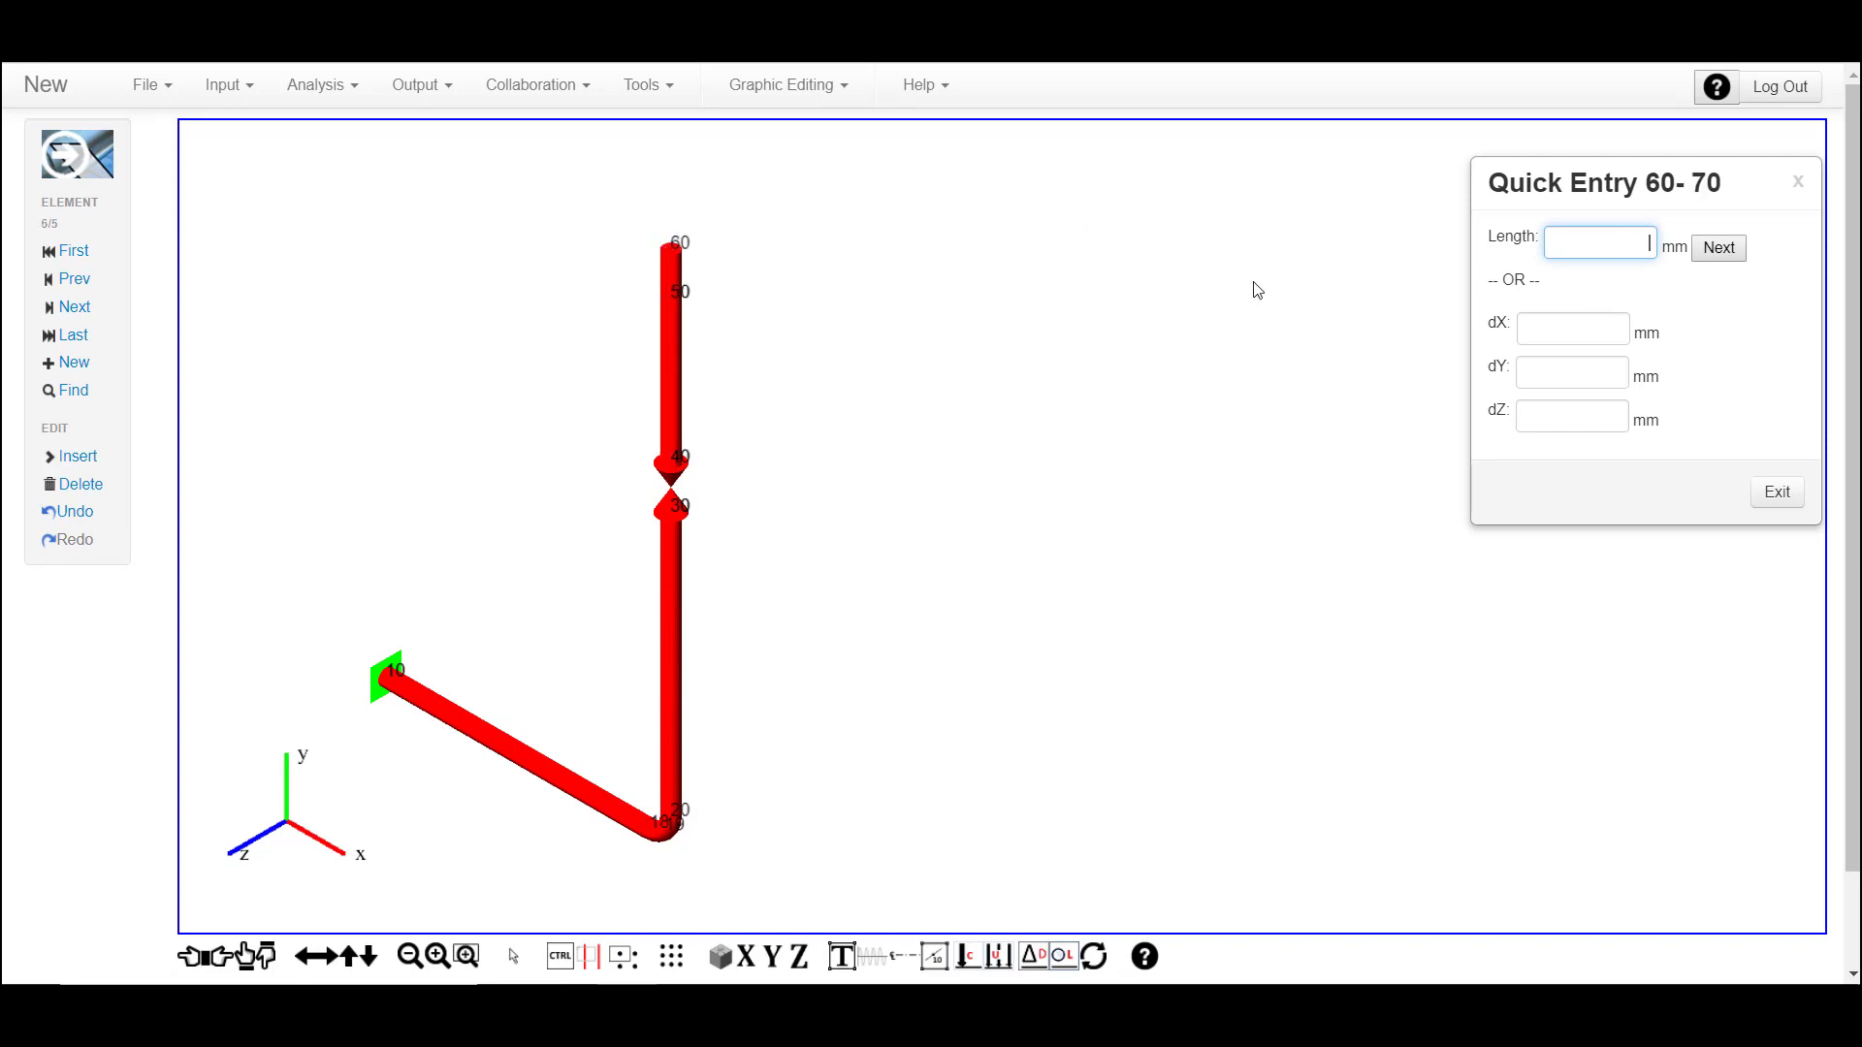
left_click(1769, 490)
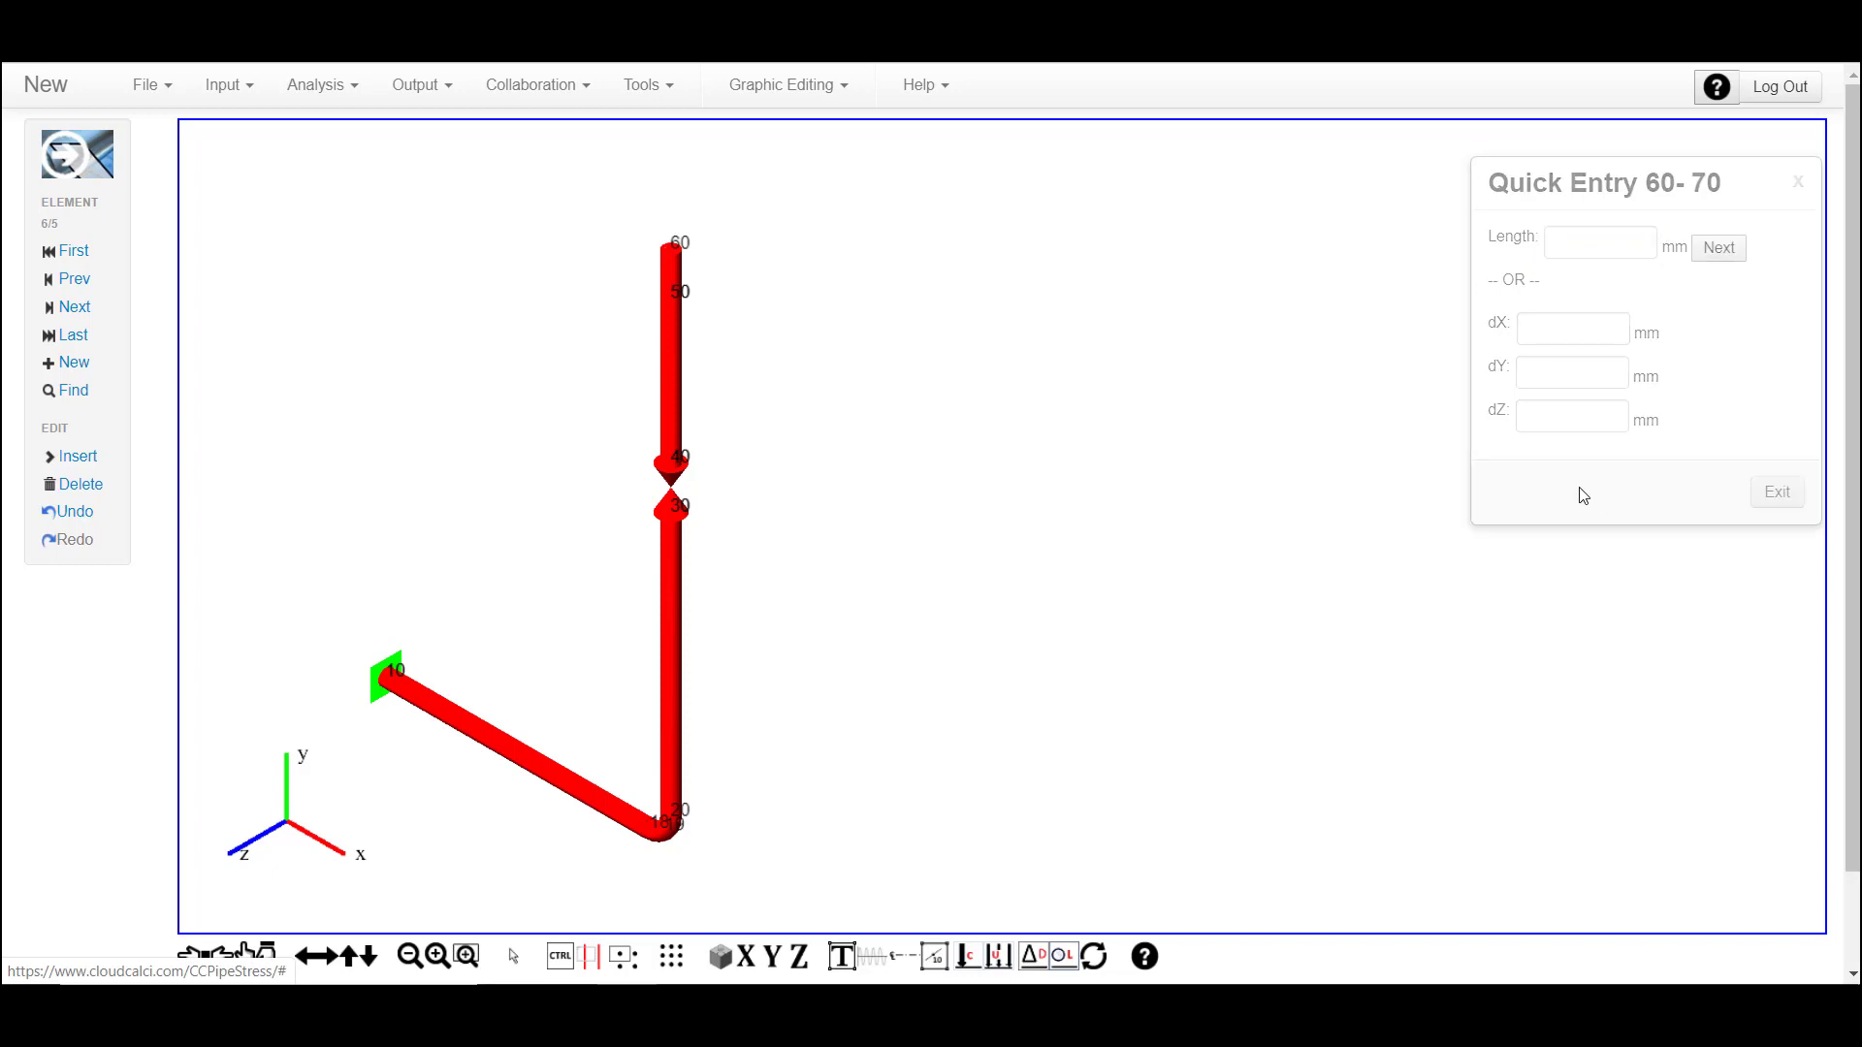
Make the element between nodes 50 and 60 a valve/rigid element with a rigid weight of 2000
left_click(670, 279)
right_click(870, 205)
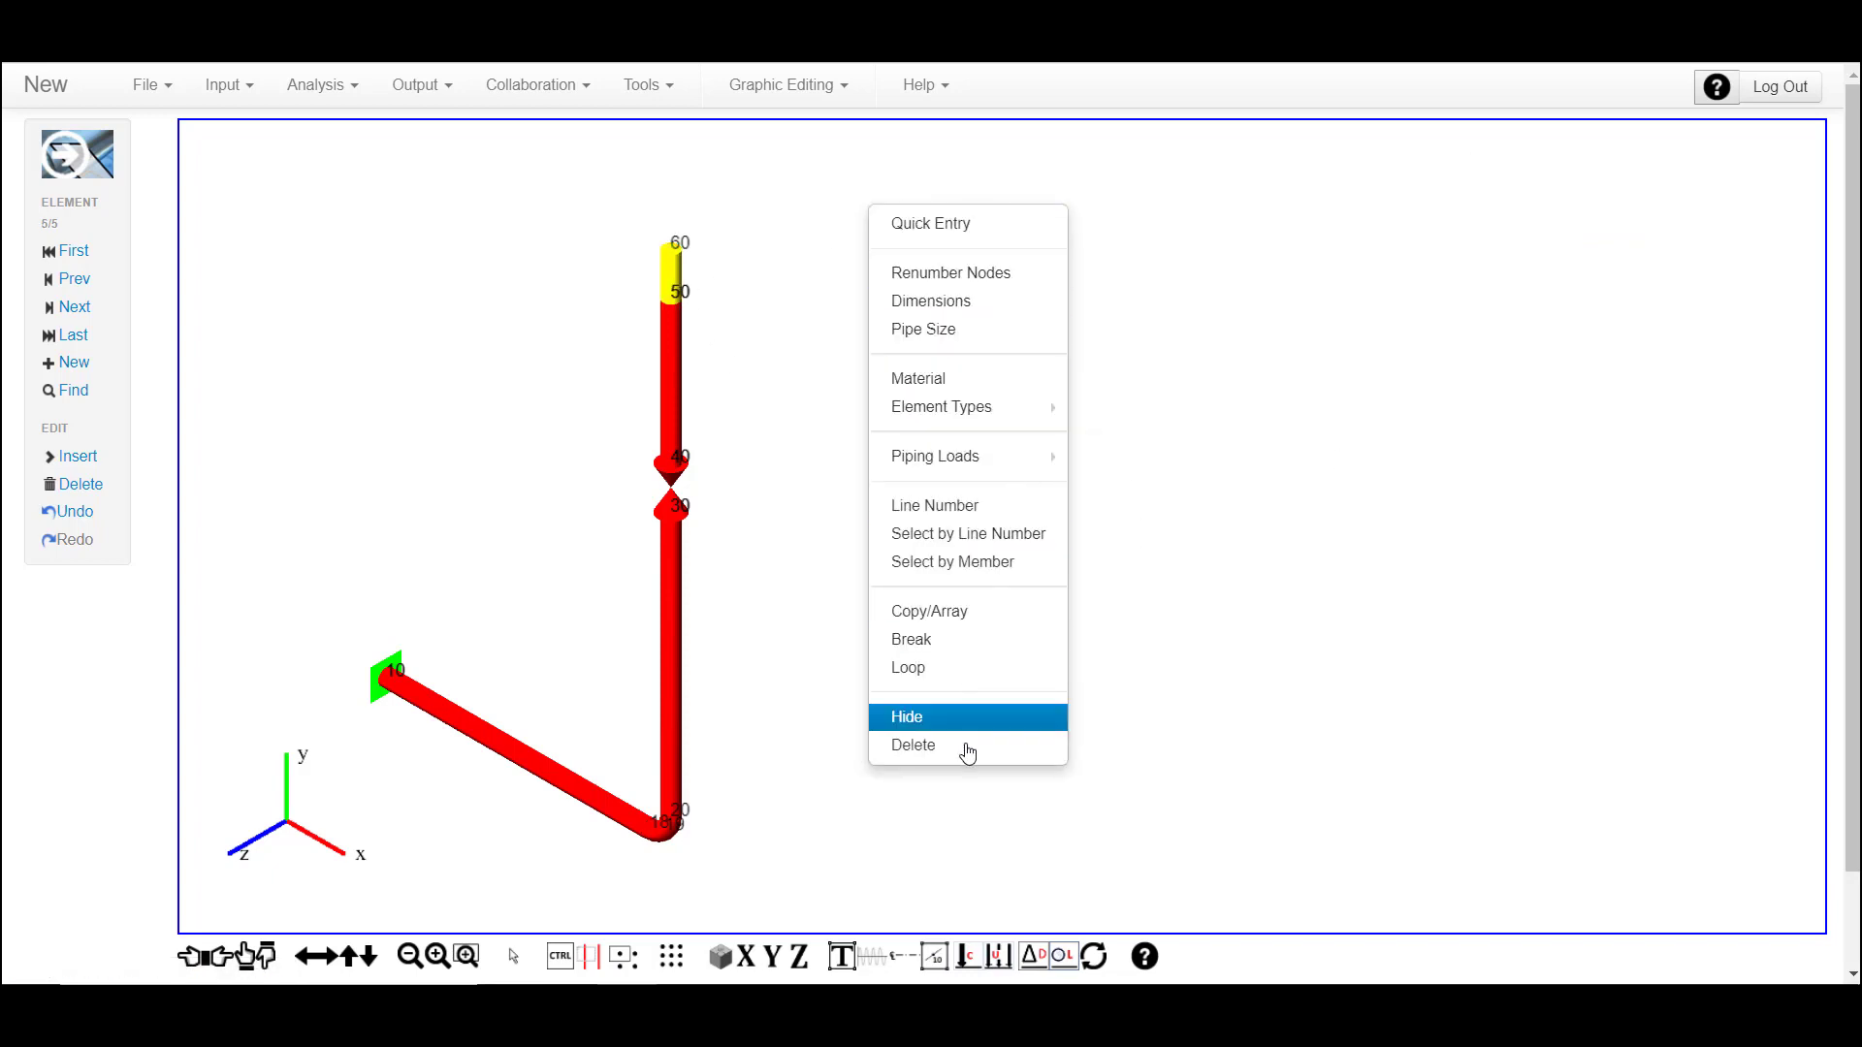
mouse_move(978, 407)
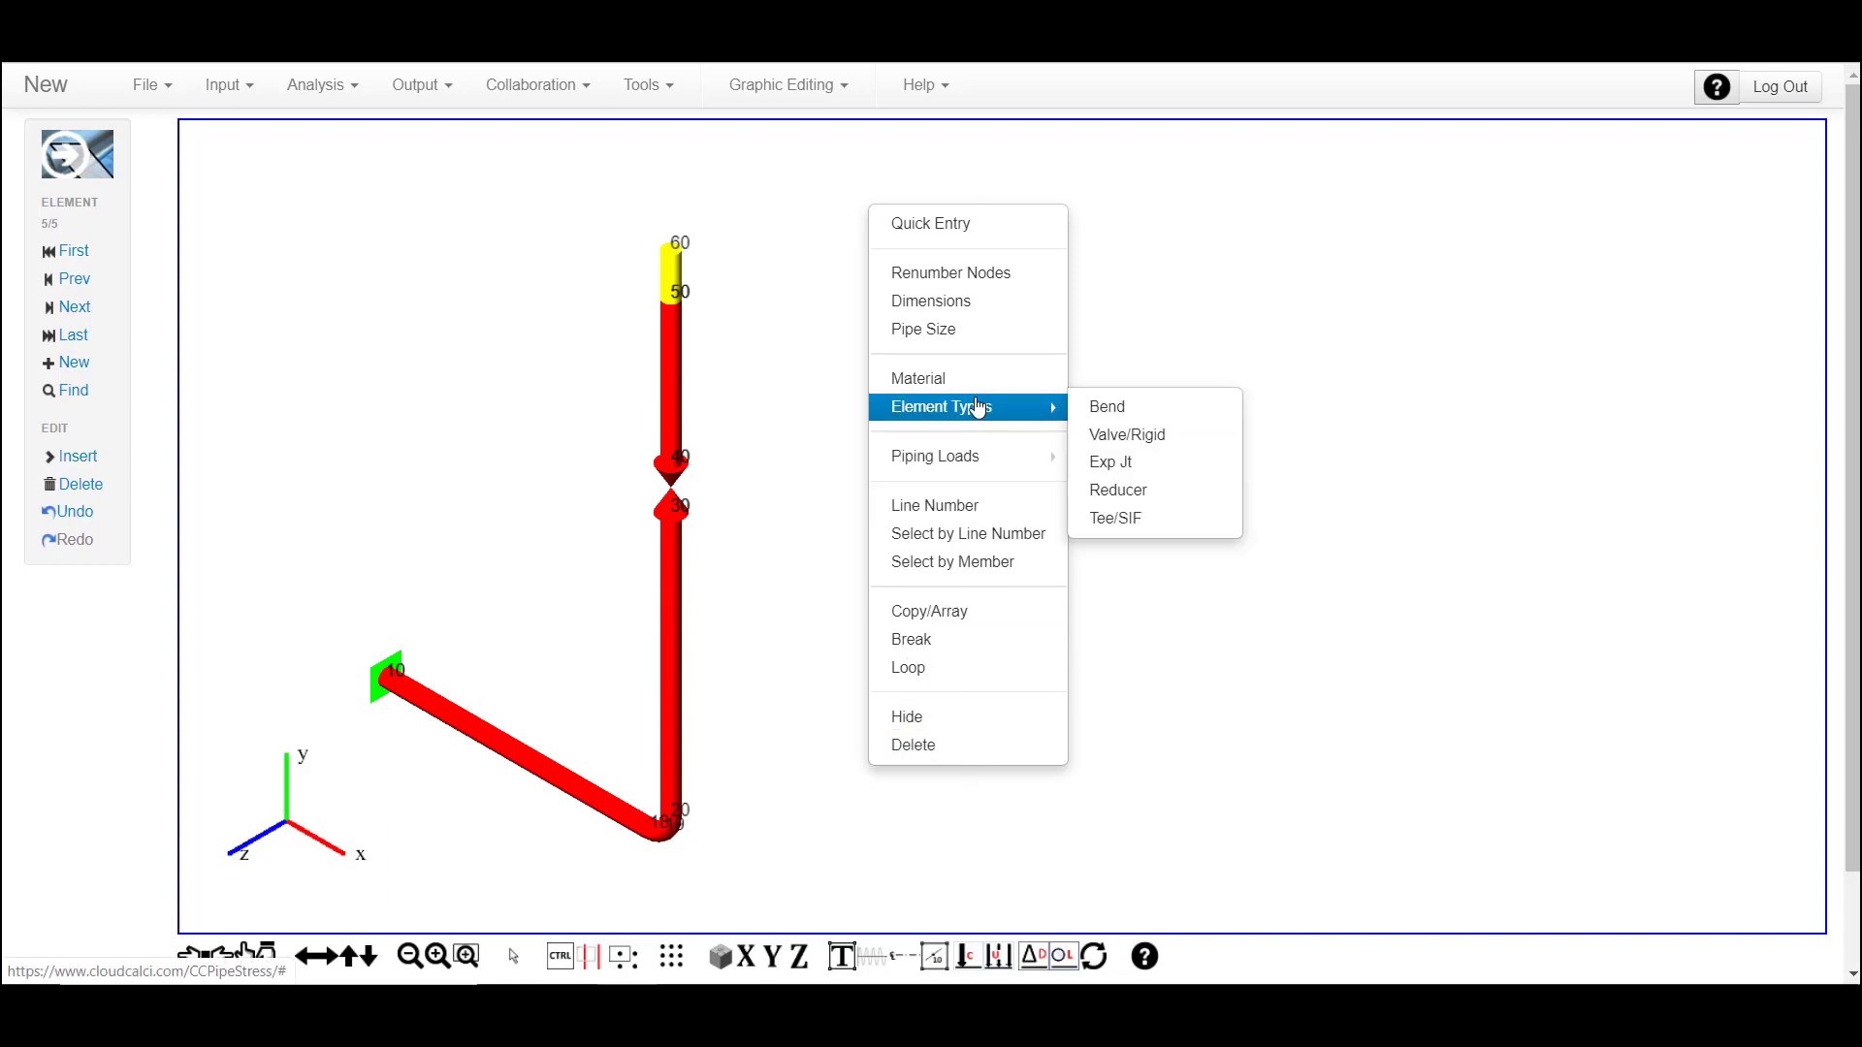
left_click(1126, 434)
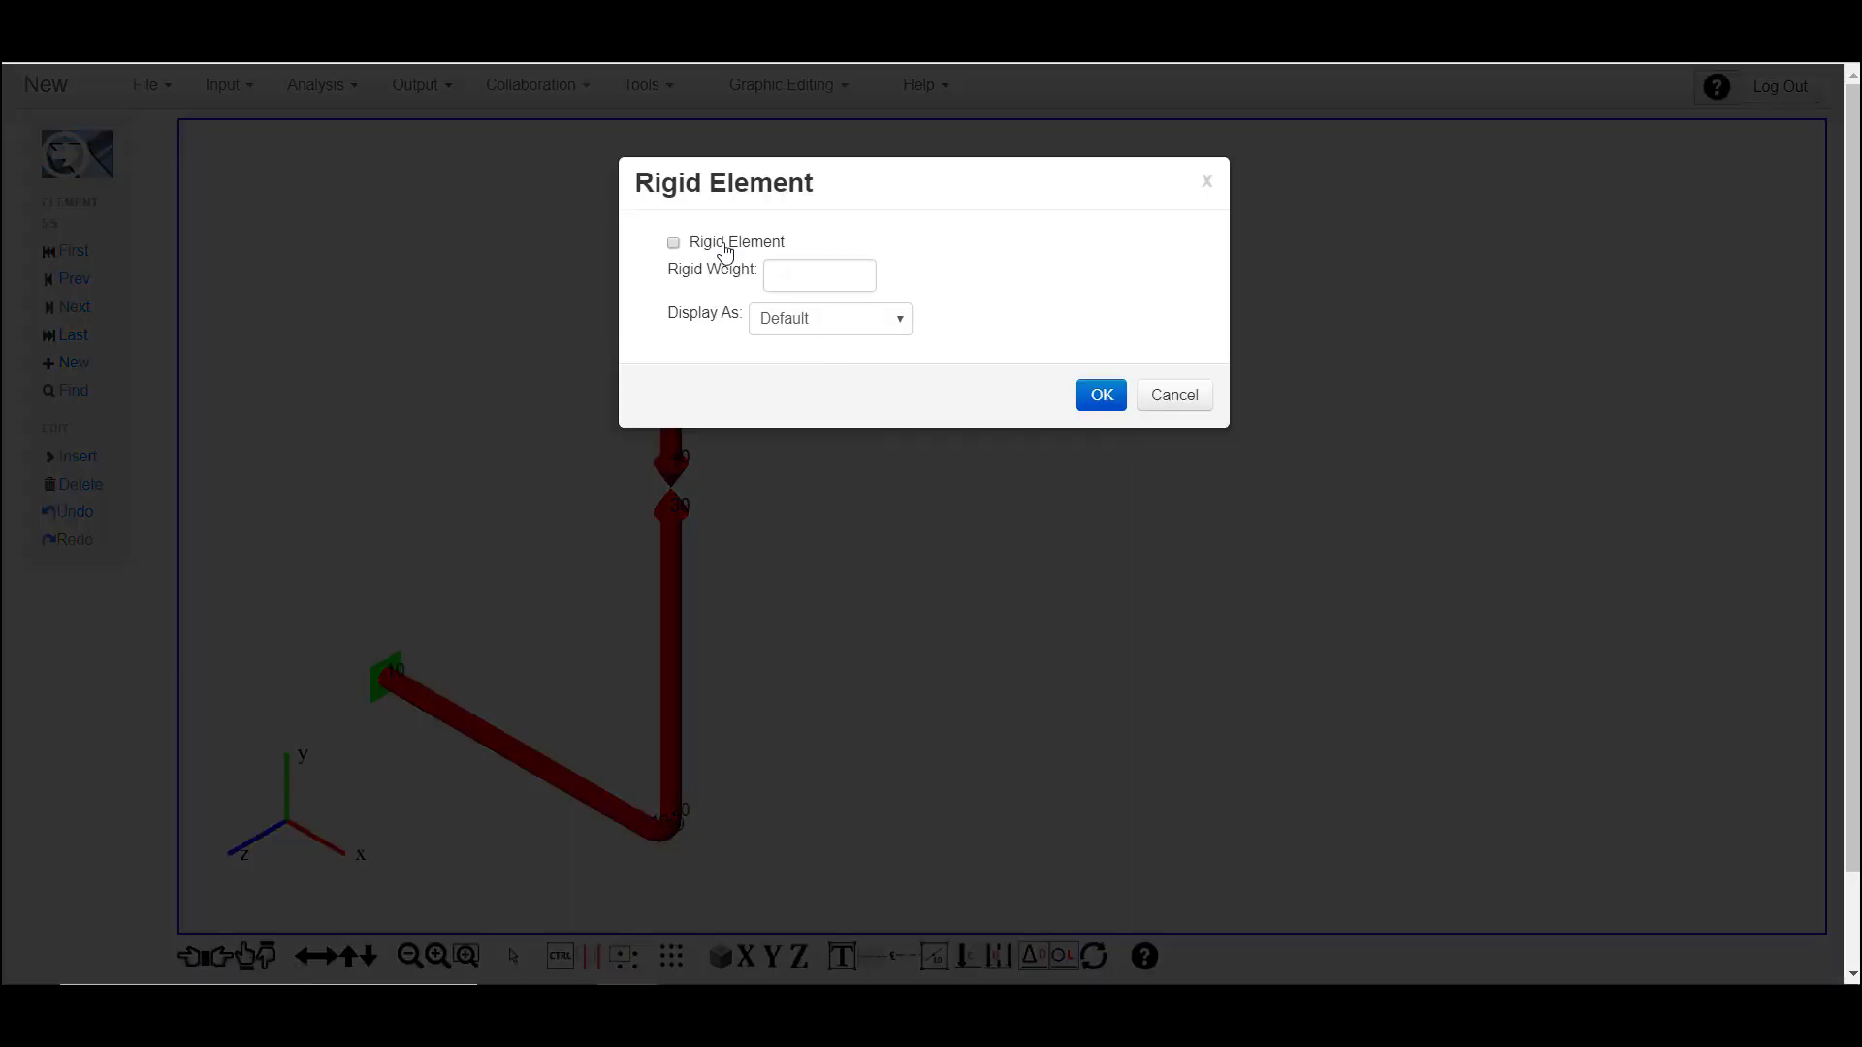
left_click(725, 250)
left_click(801, 268)
type("2000")
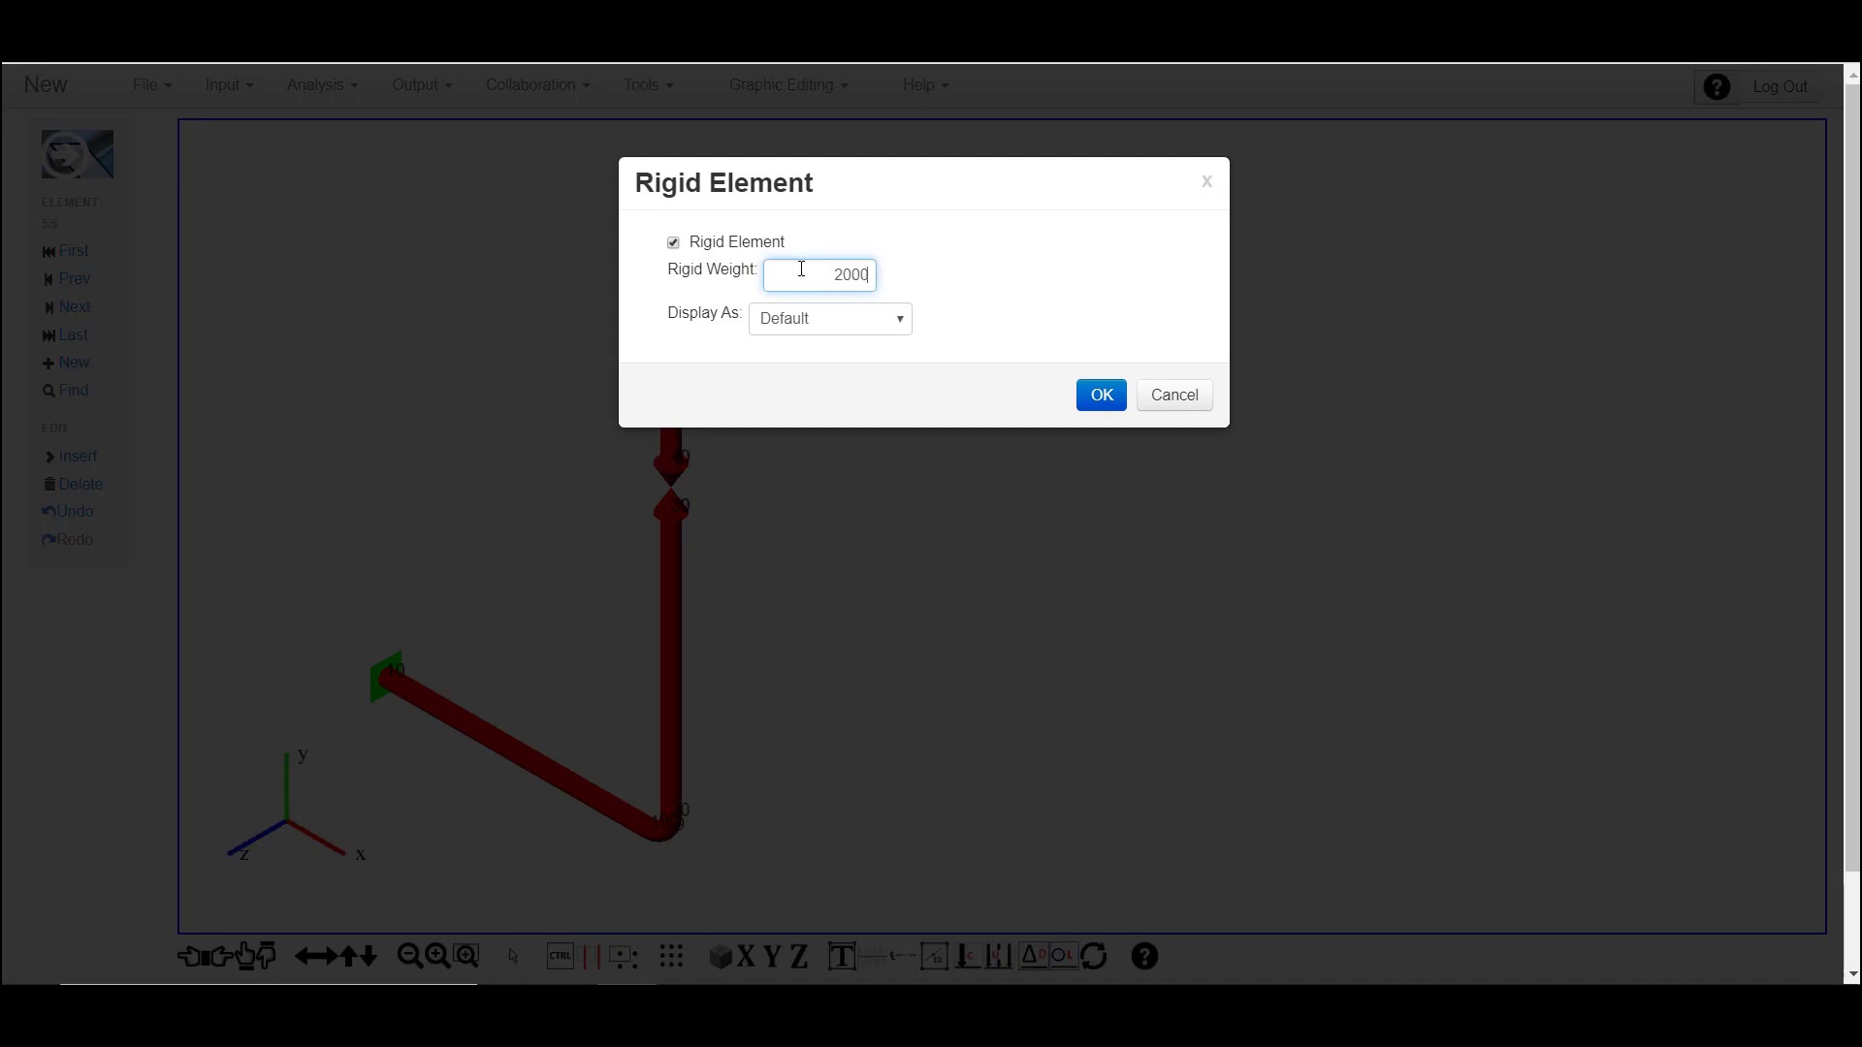
key("Return")
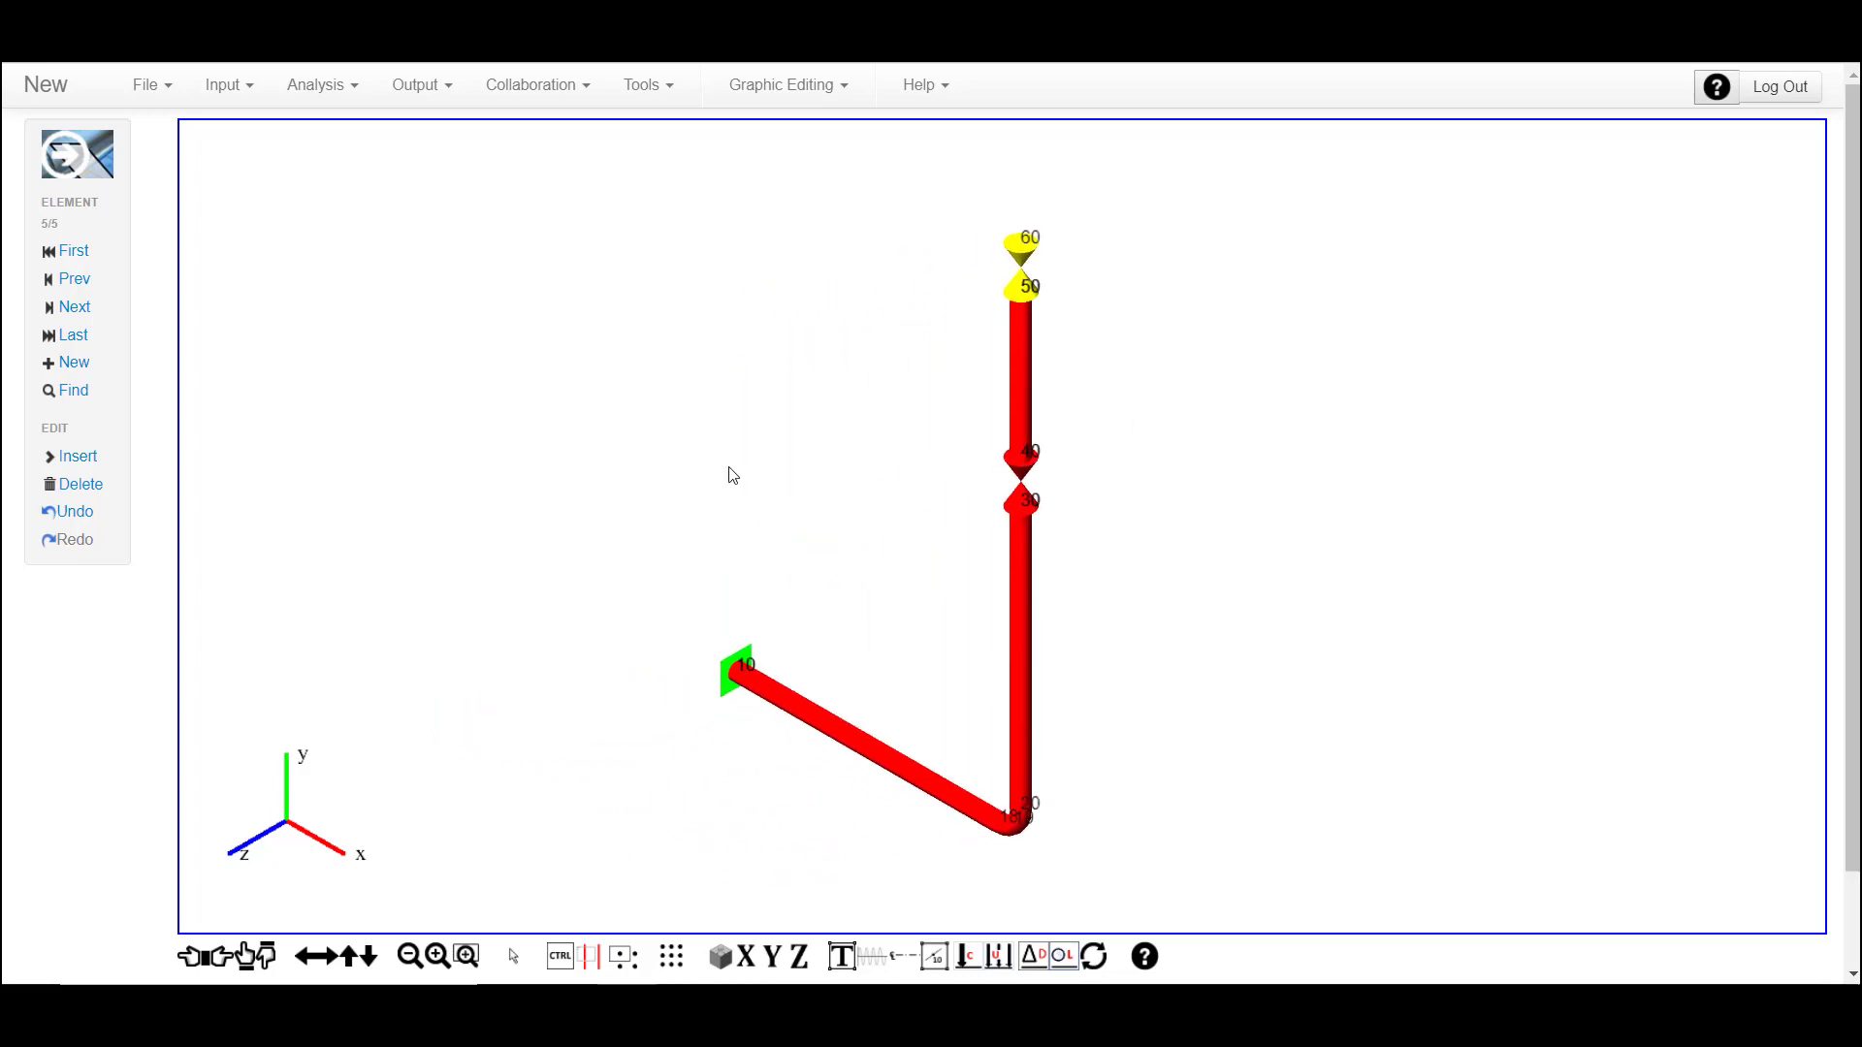
Undo all modeling edits one by one back to the empty model
left_click(86, 520)
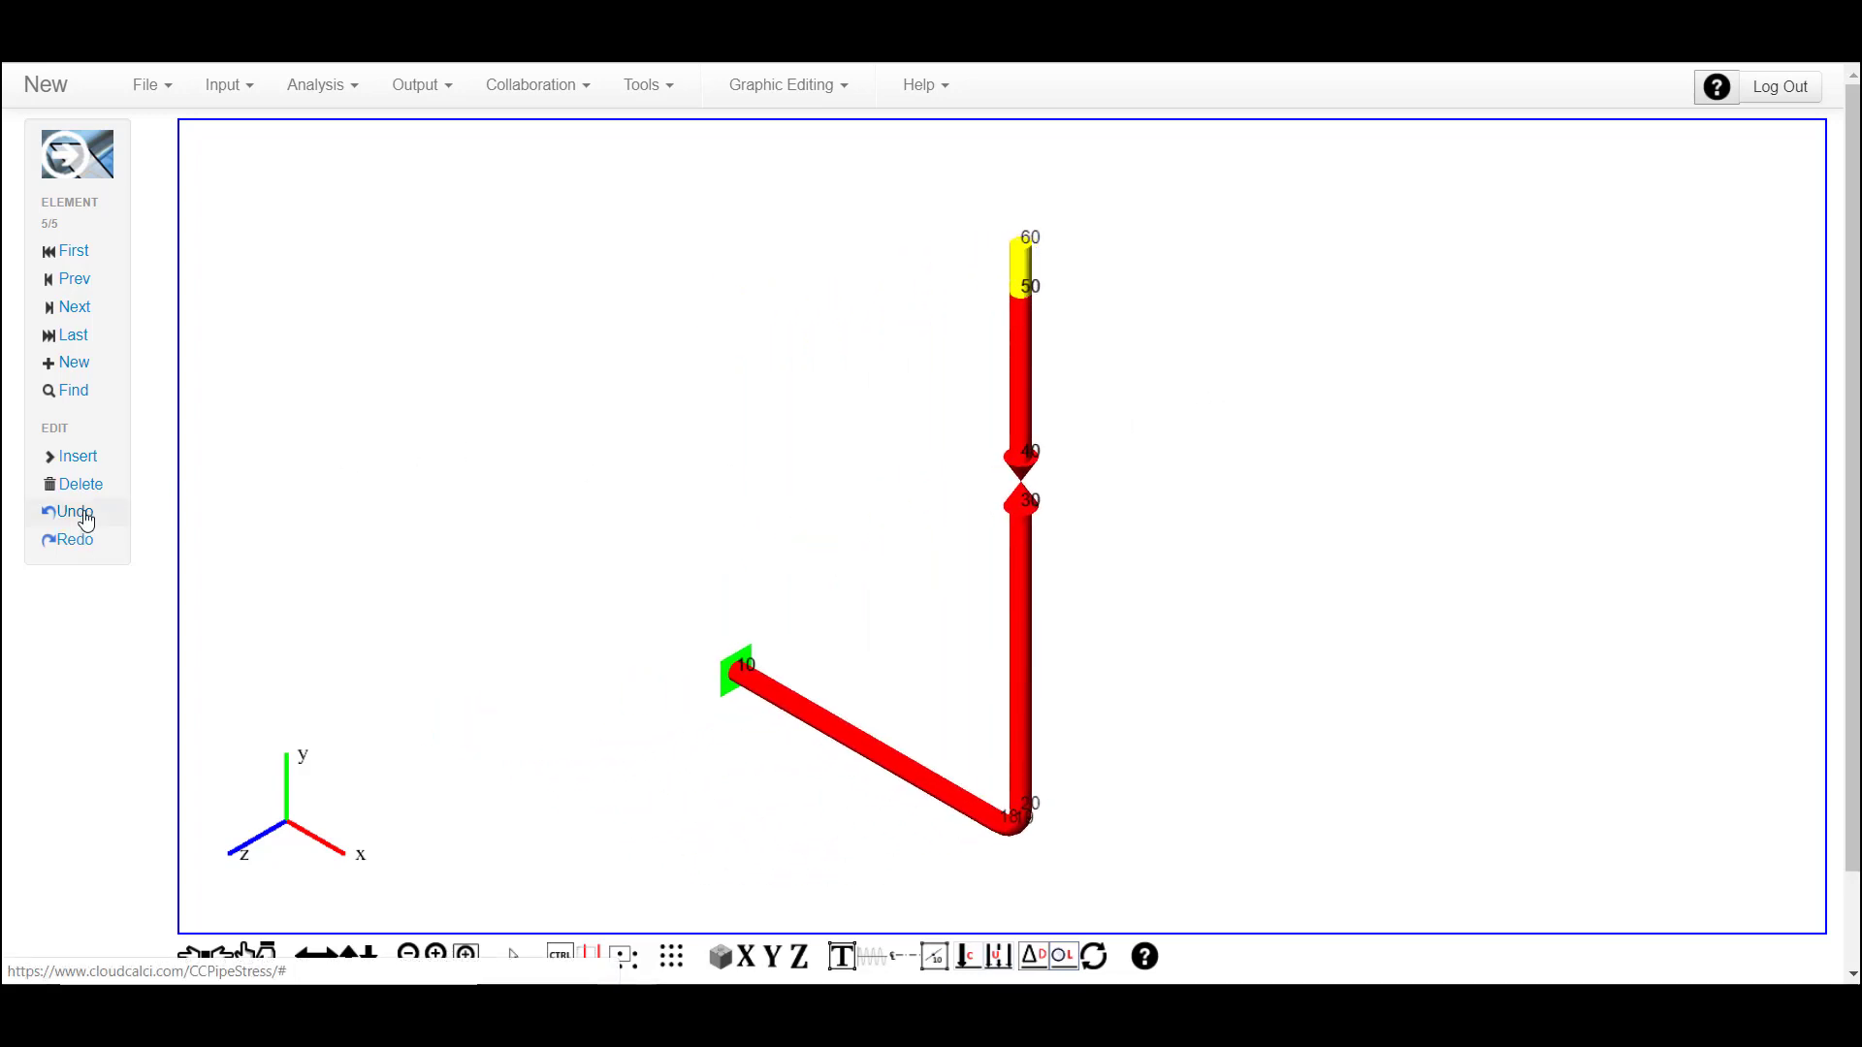
left_click(86, 521)
left_click(86, 520)
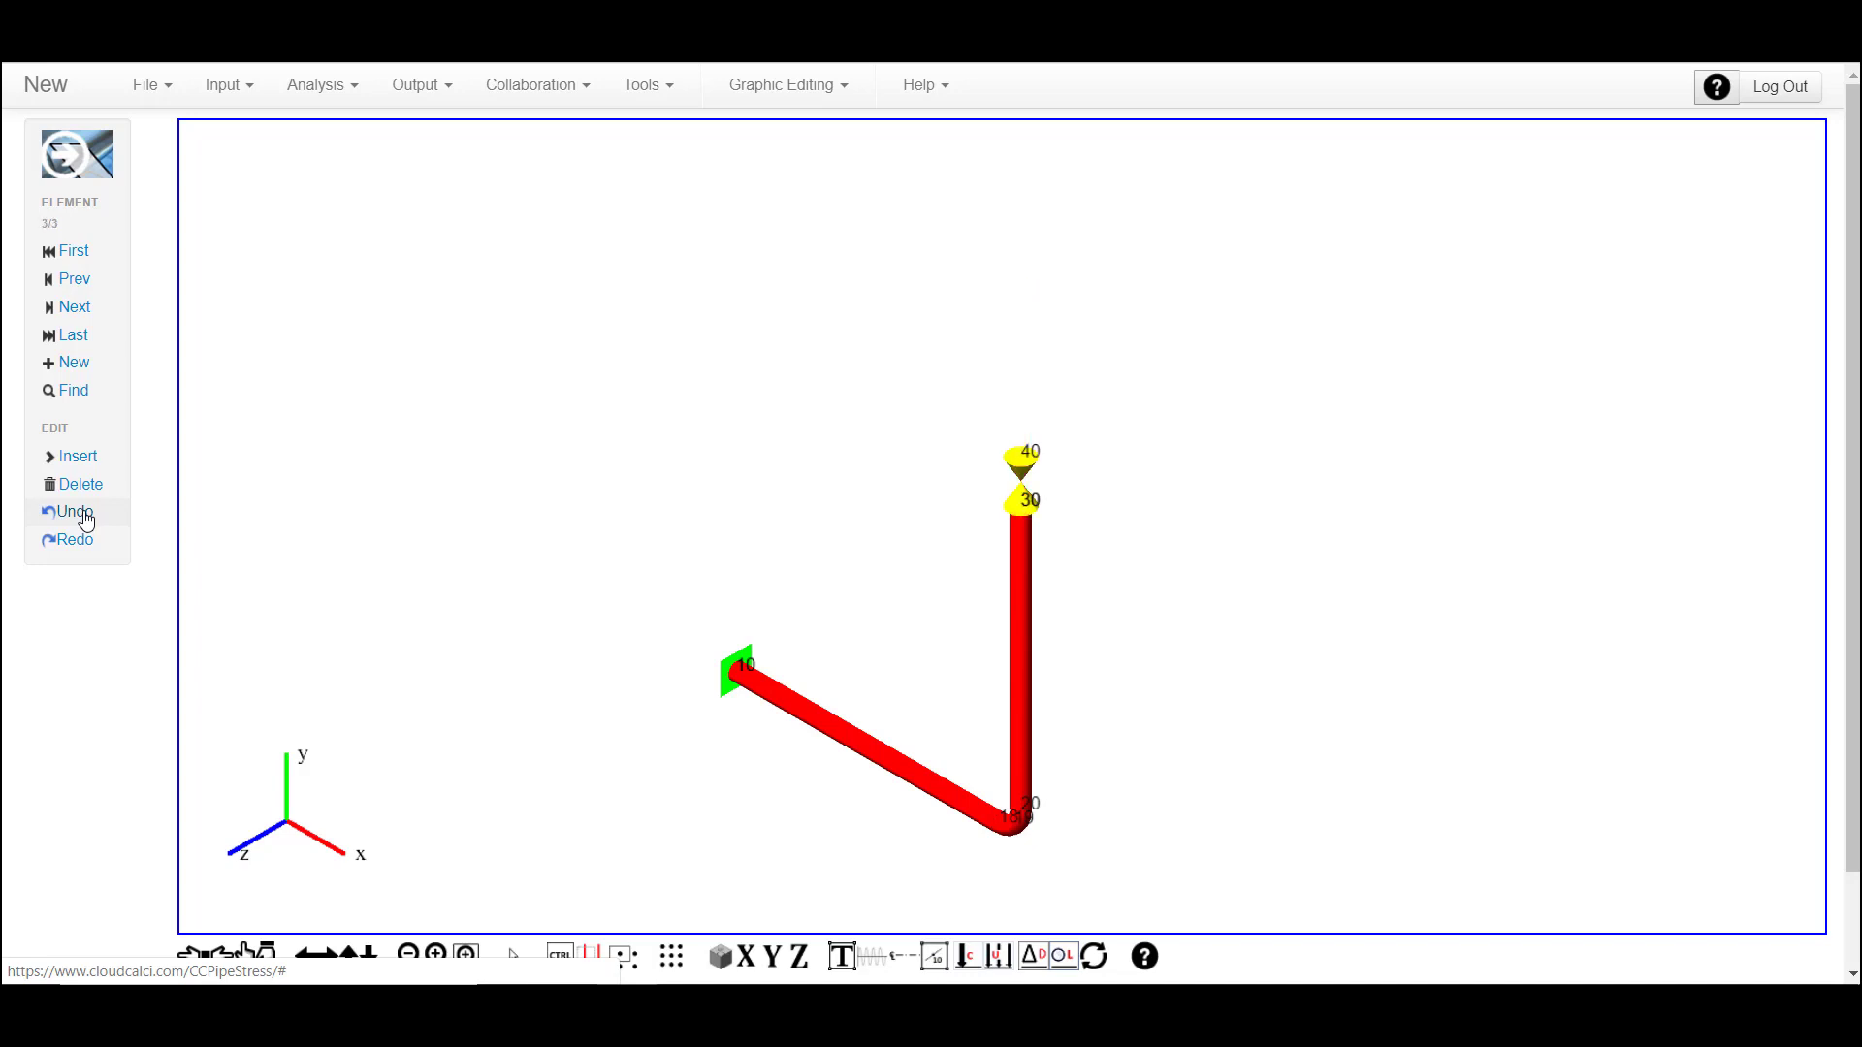
left_click(86, 520)
left_click(87, 521)
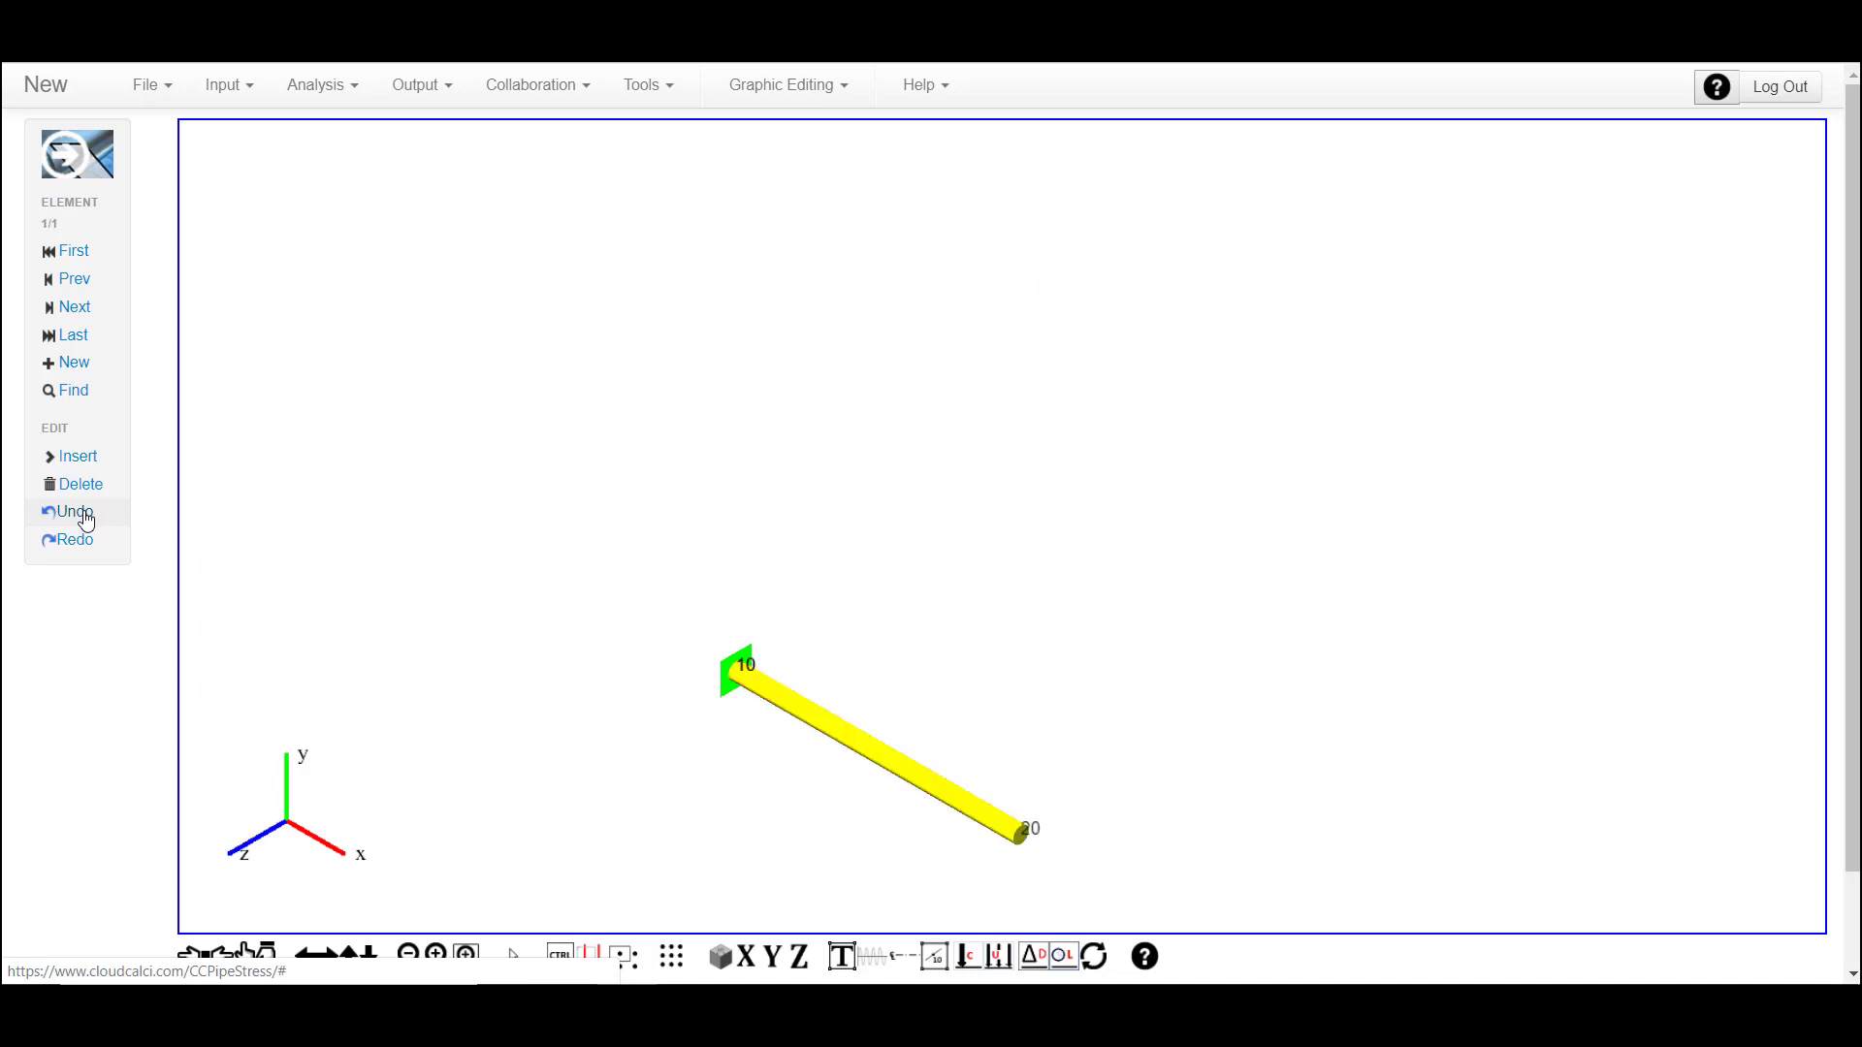
left_click(87, 521)
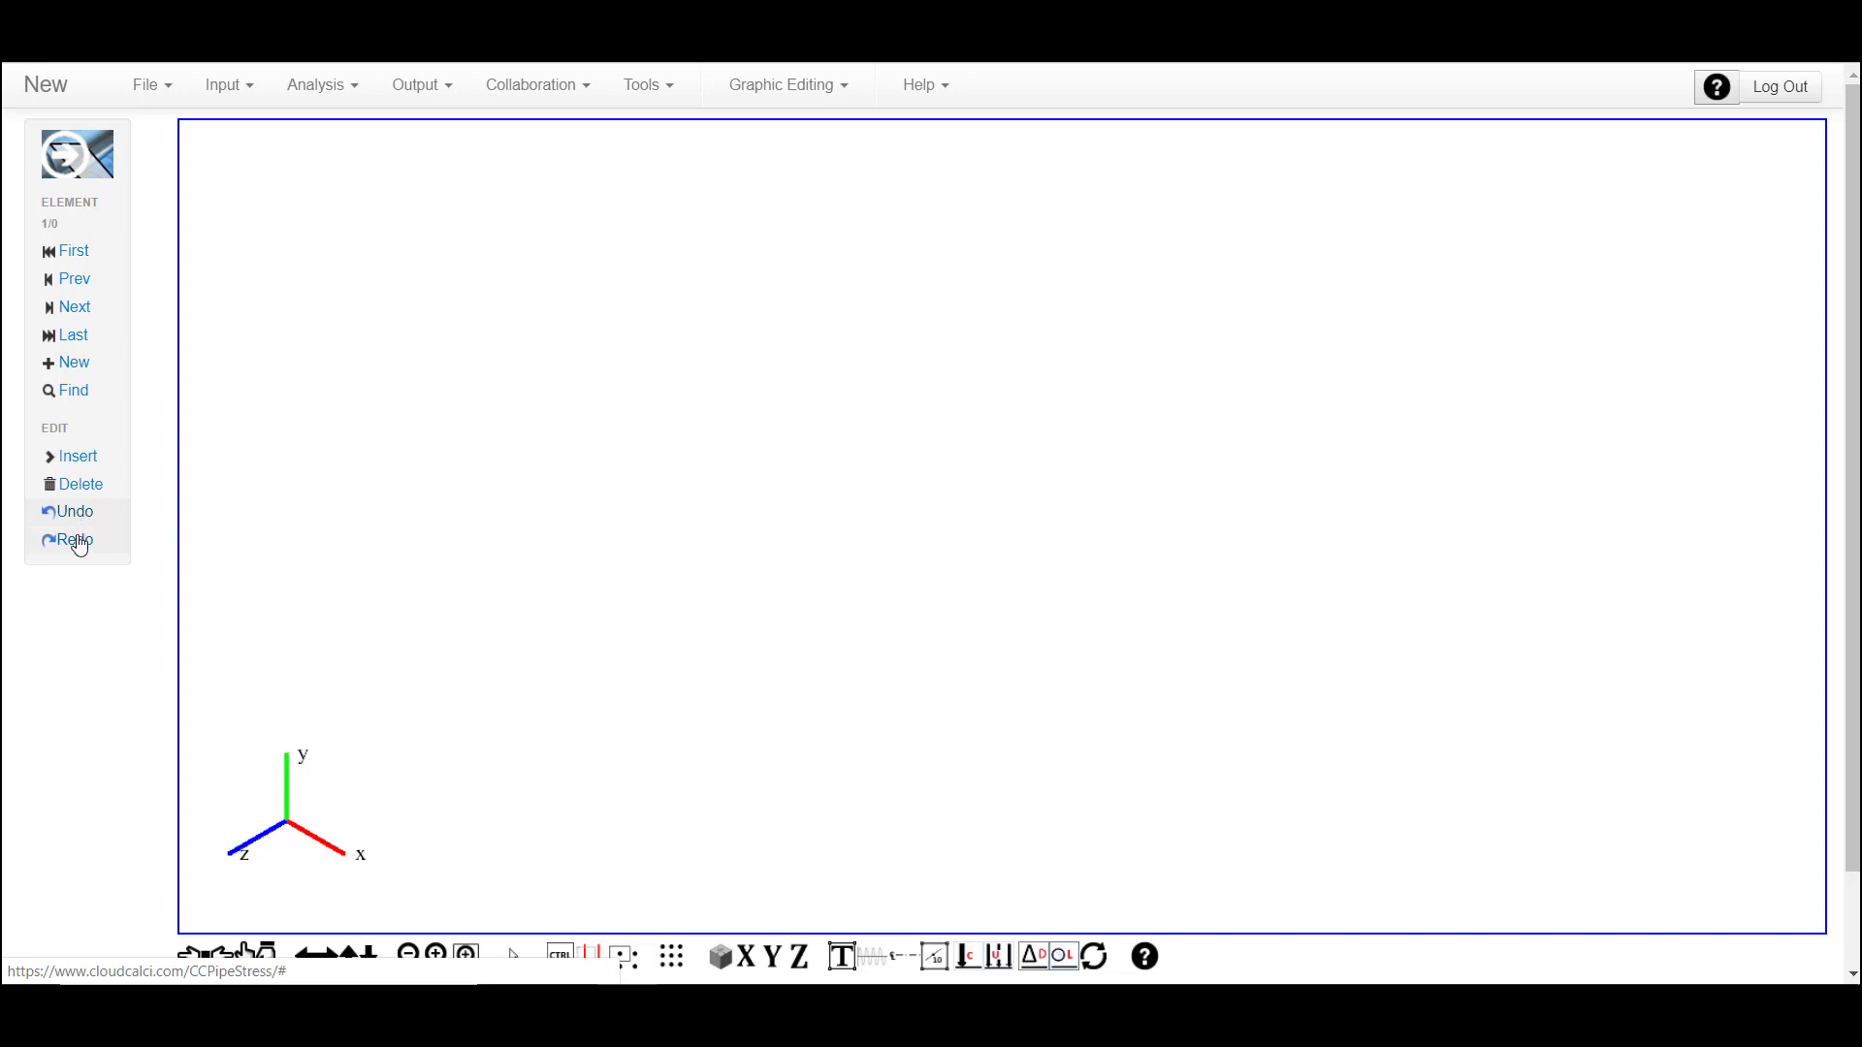
Redo all the undone edits, up to the rigid element between nodes 50 and 60
left_click(79, 543)
left_click(79, 543)
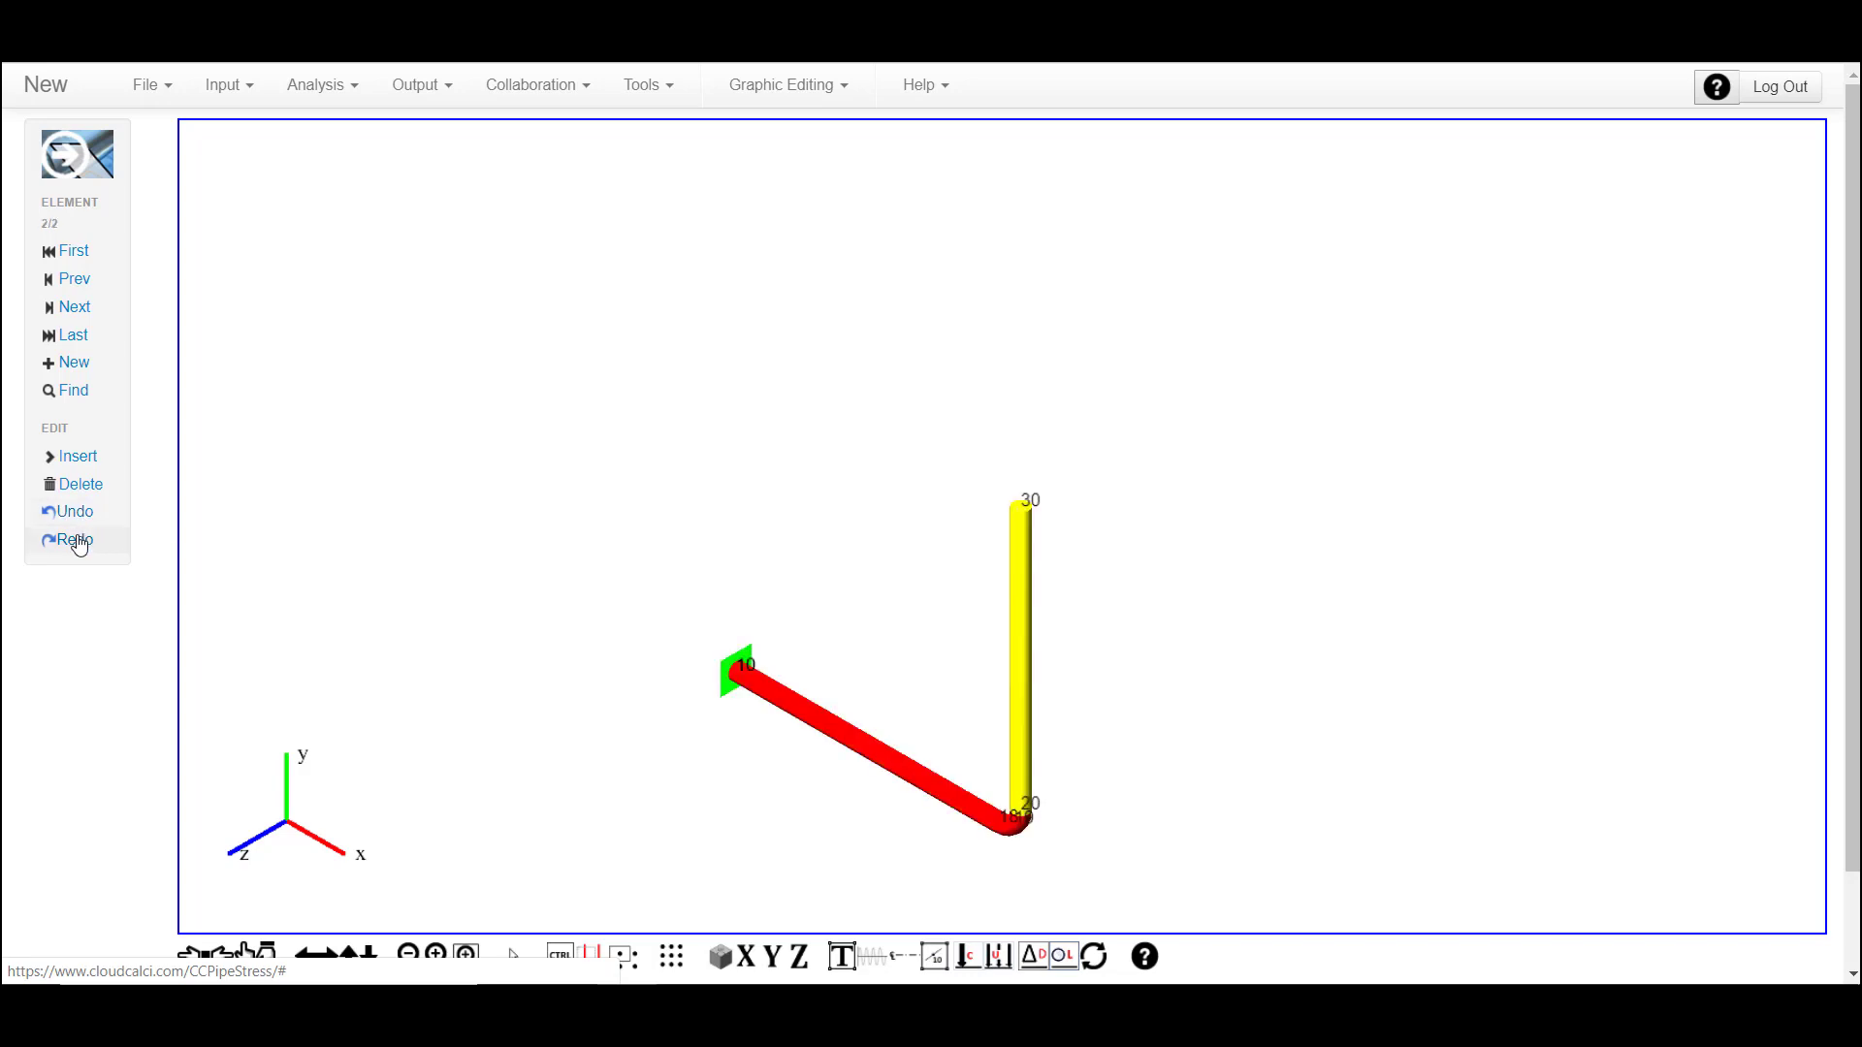
left_click(79, 543)
left_click(80, 544)
left_click(79, 543)
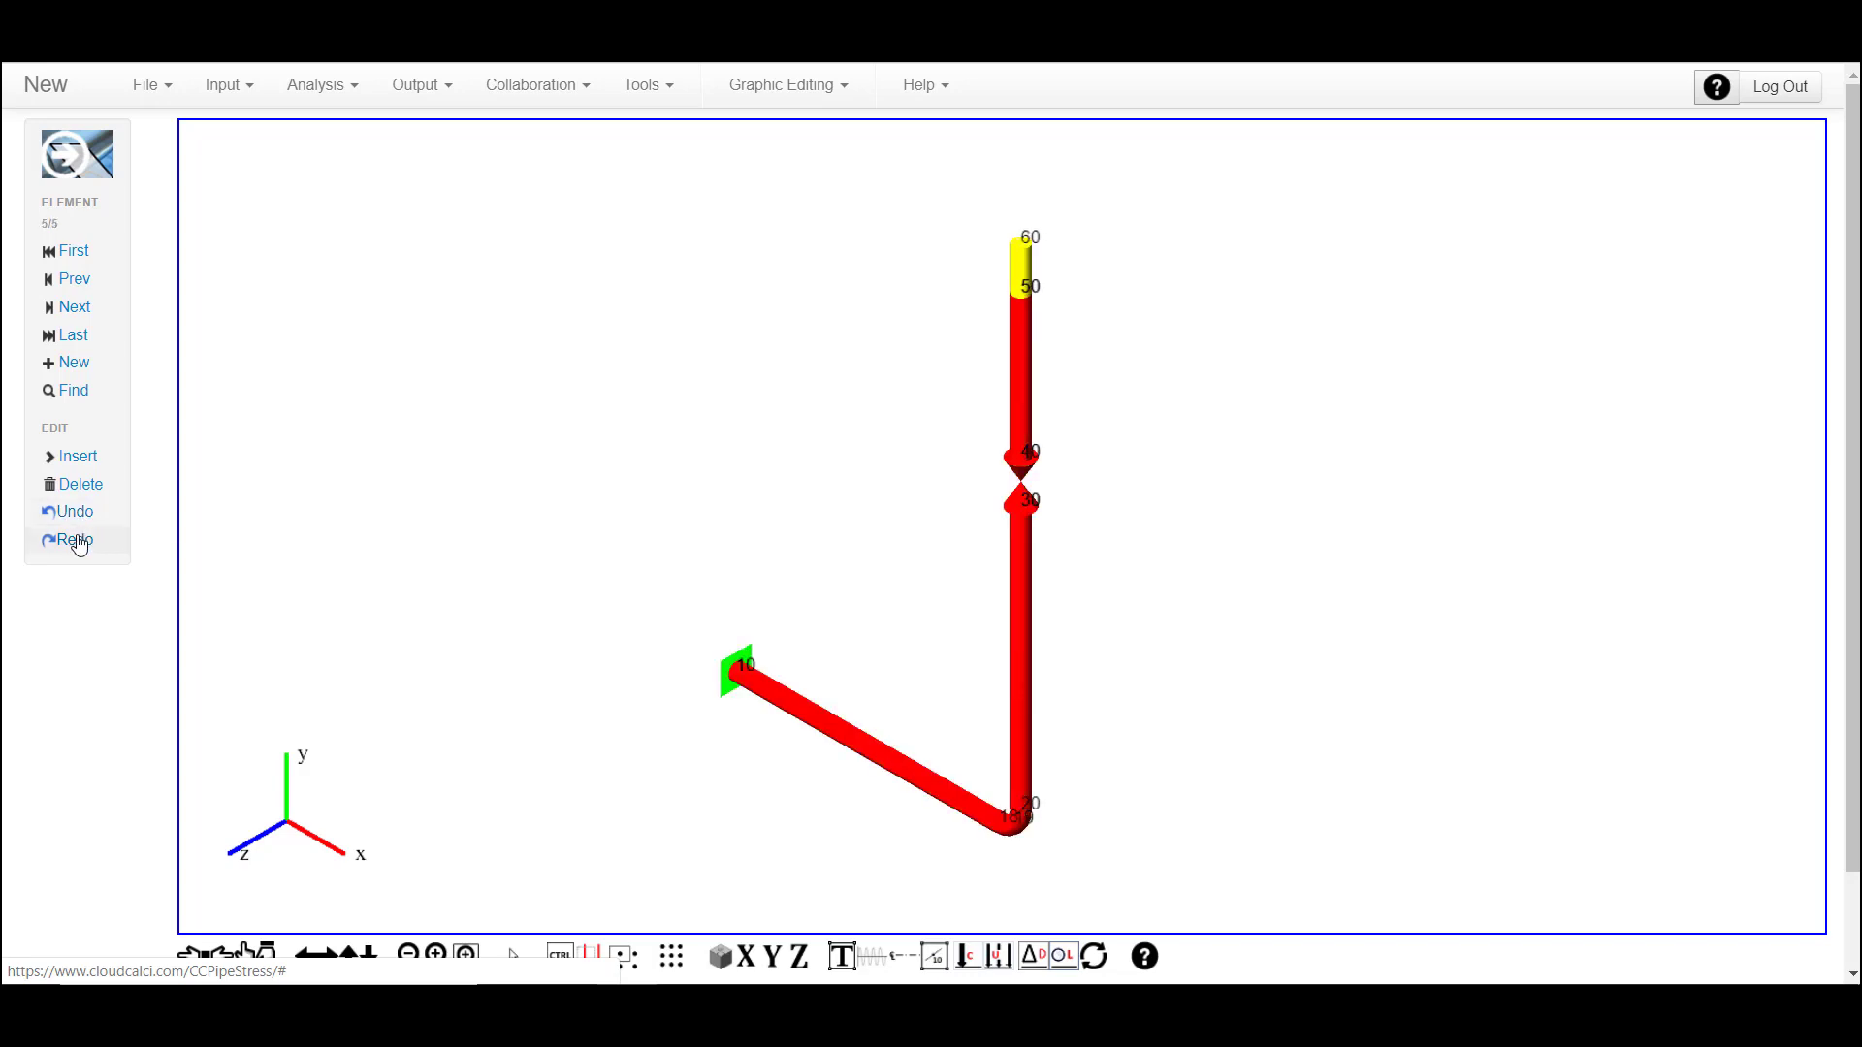
left_click(80, 544)
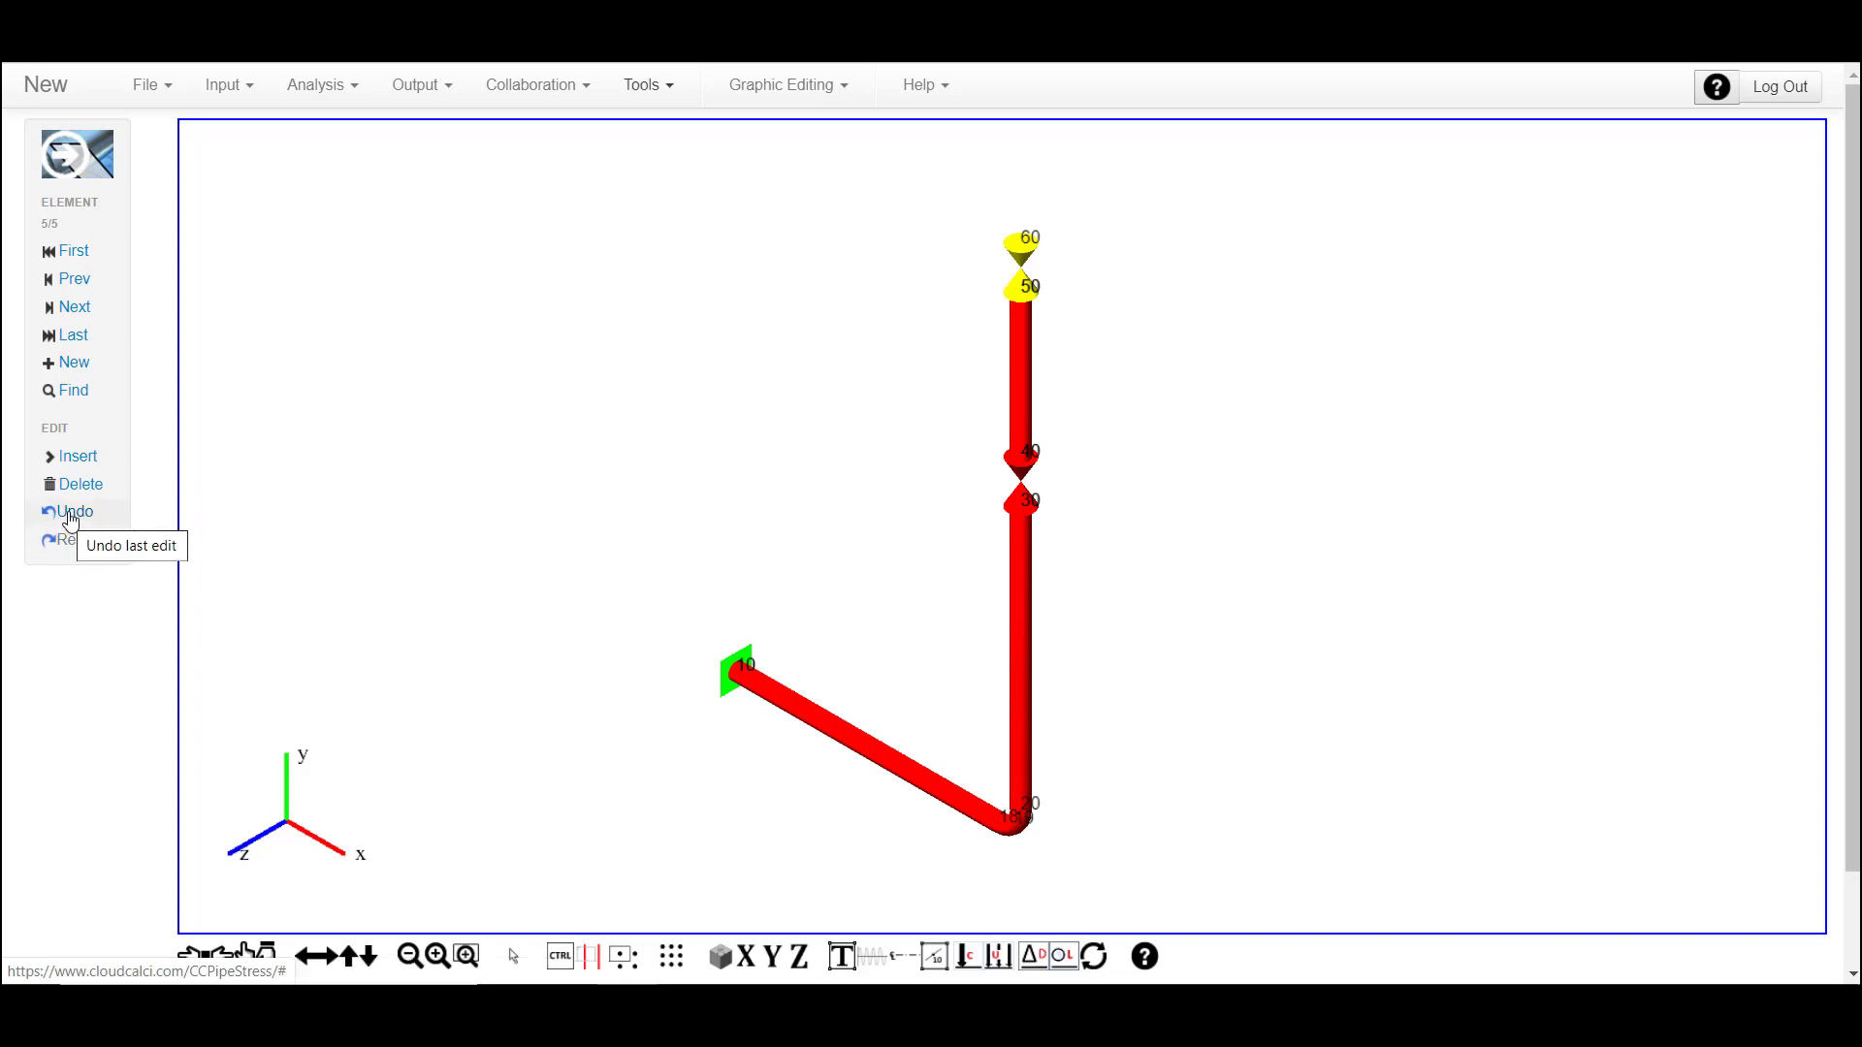
Show the element input form beside the model and hide it again
left_click(83, 154)
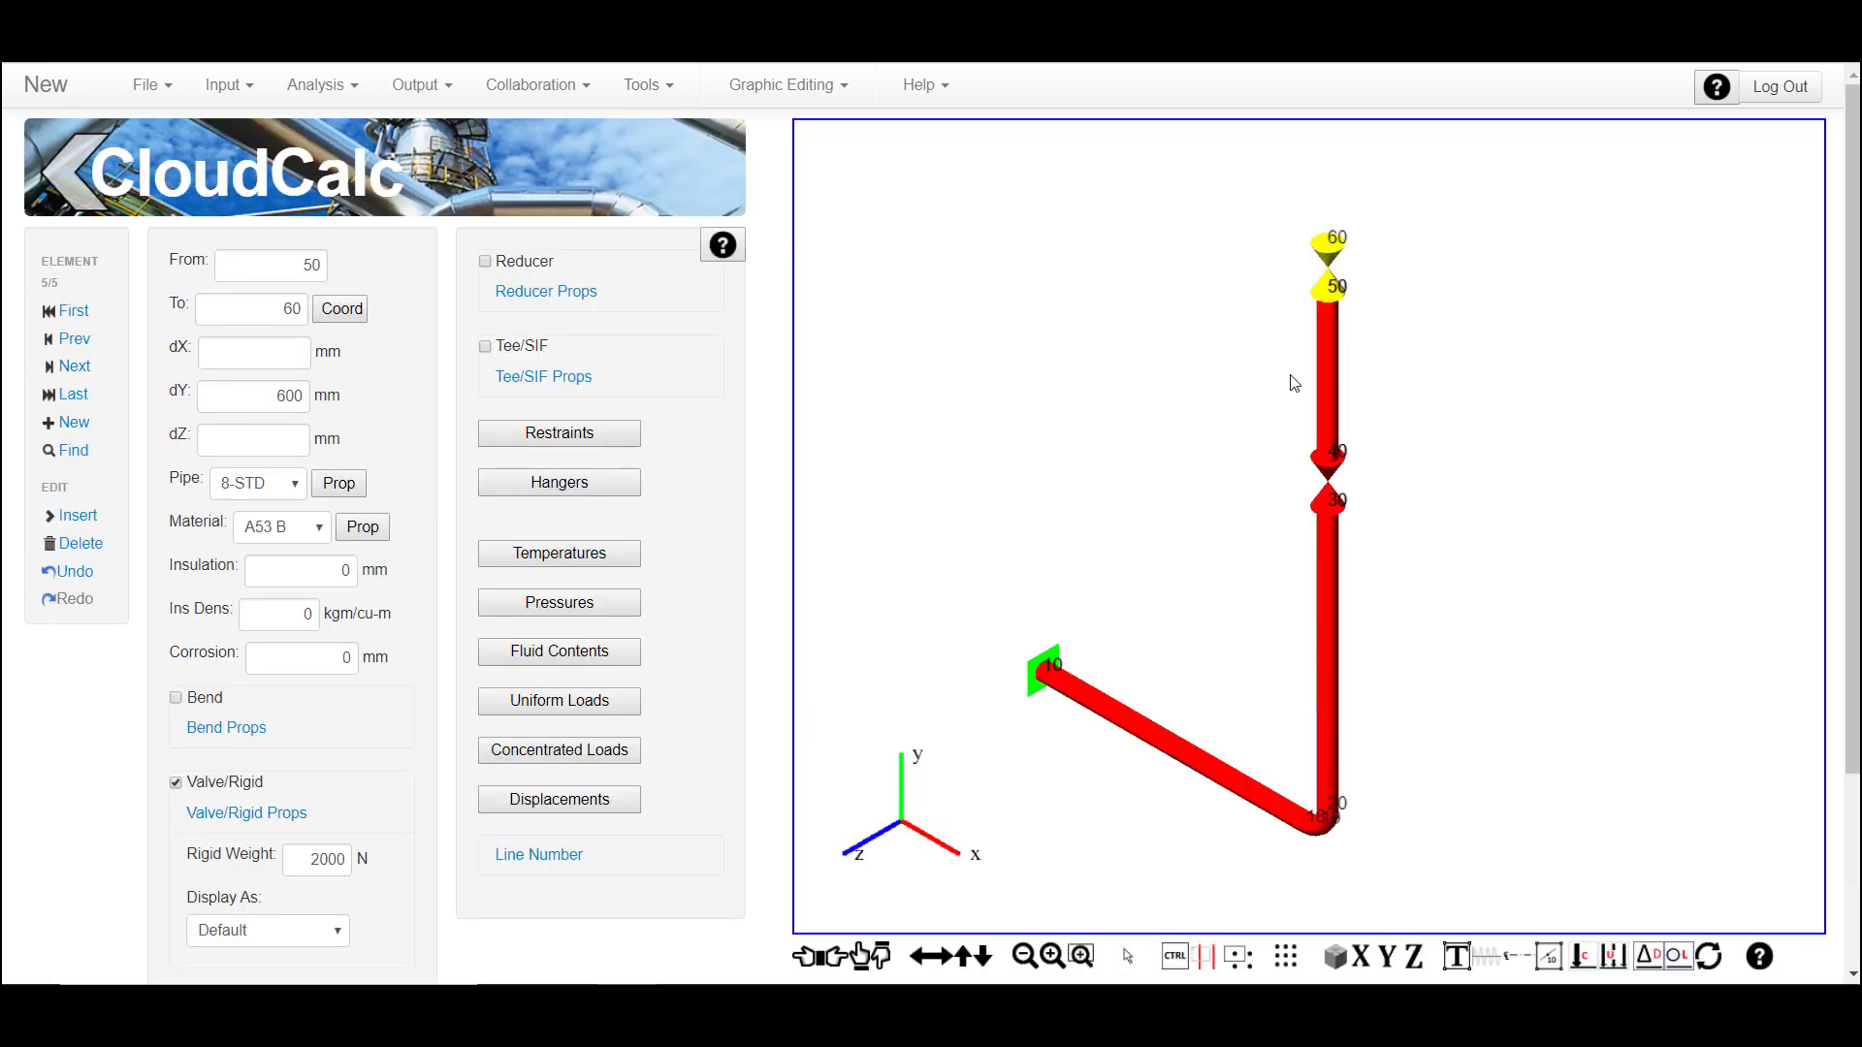
left_click(638, 189)
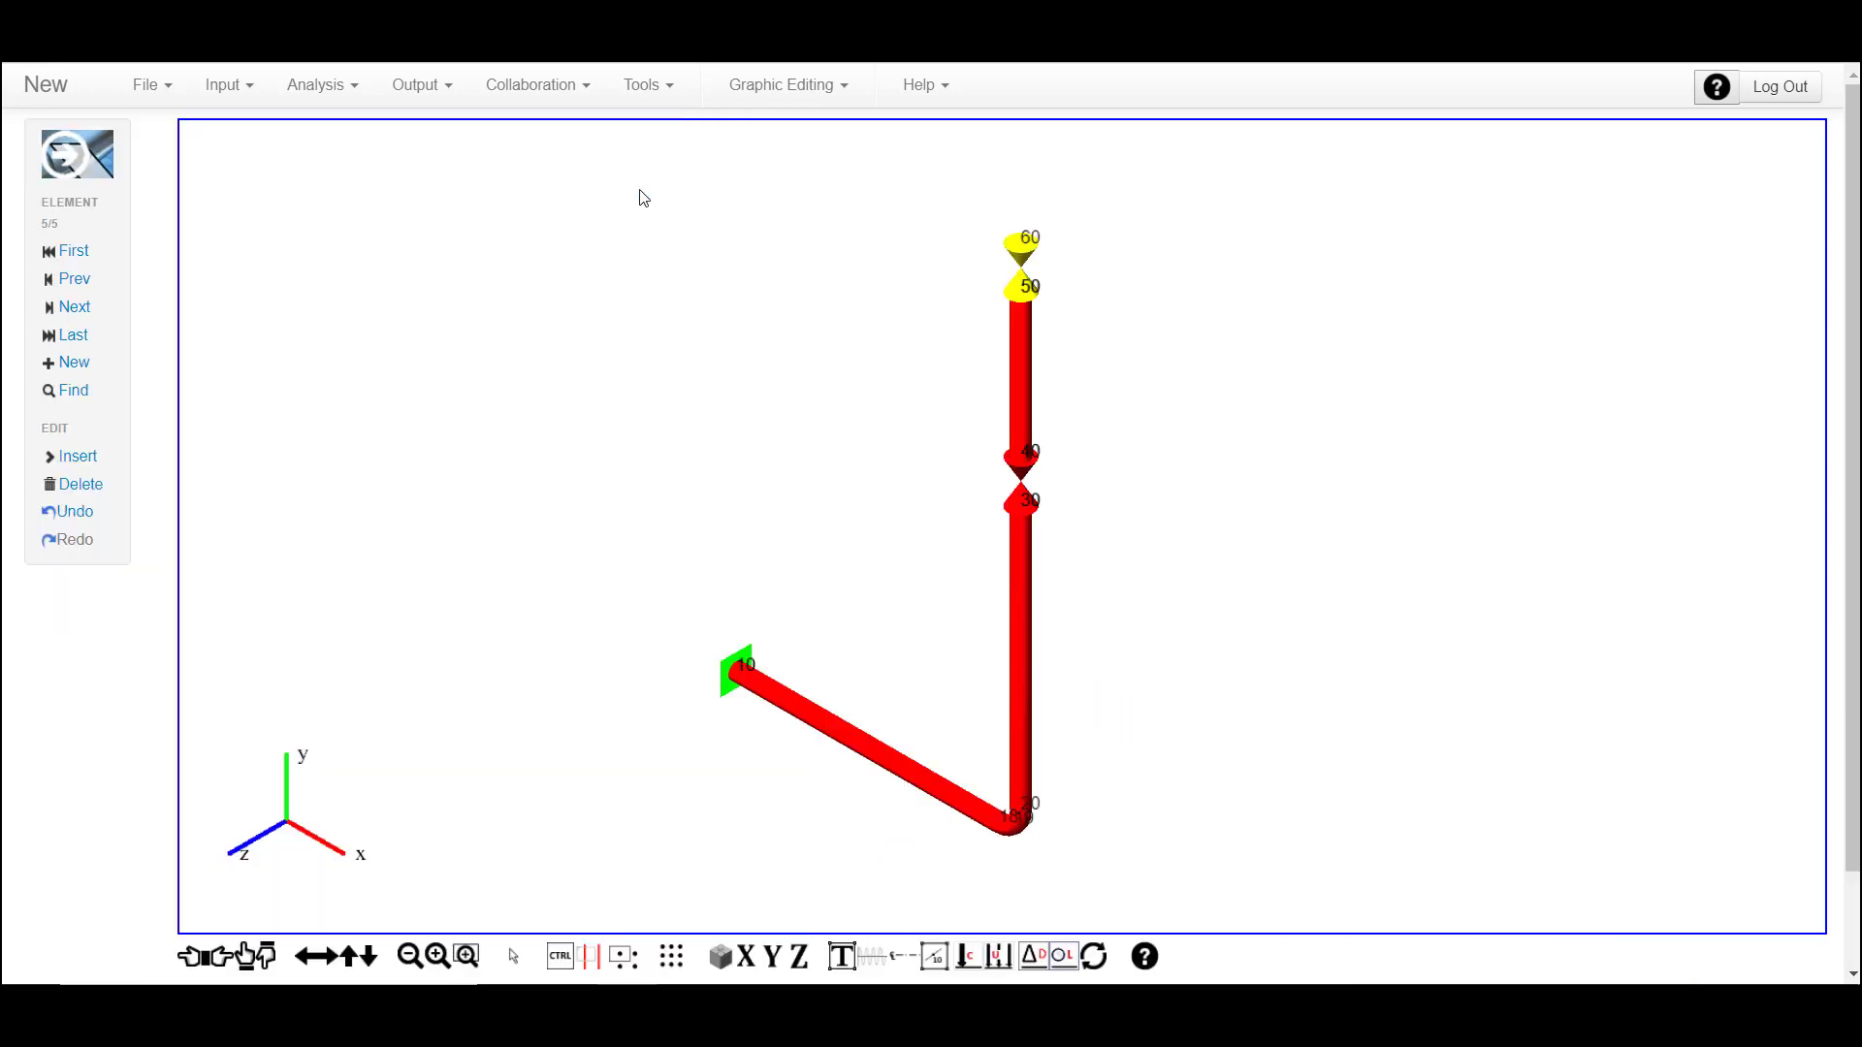
left_click(79, 153)
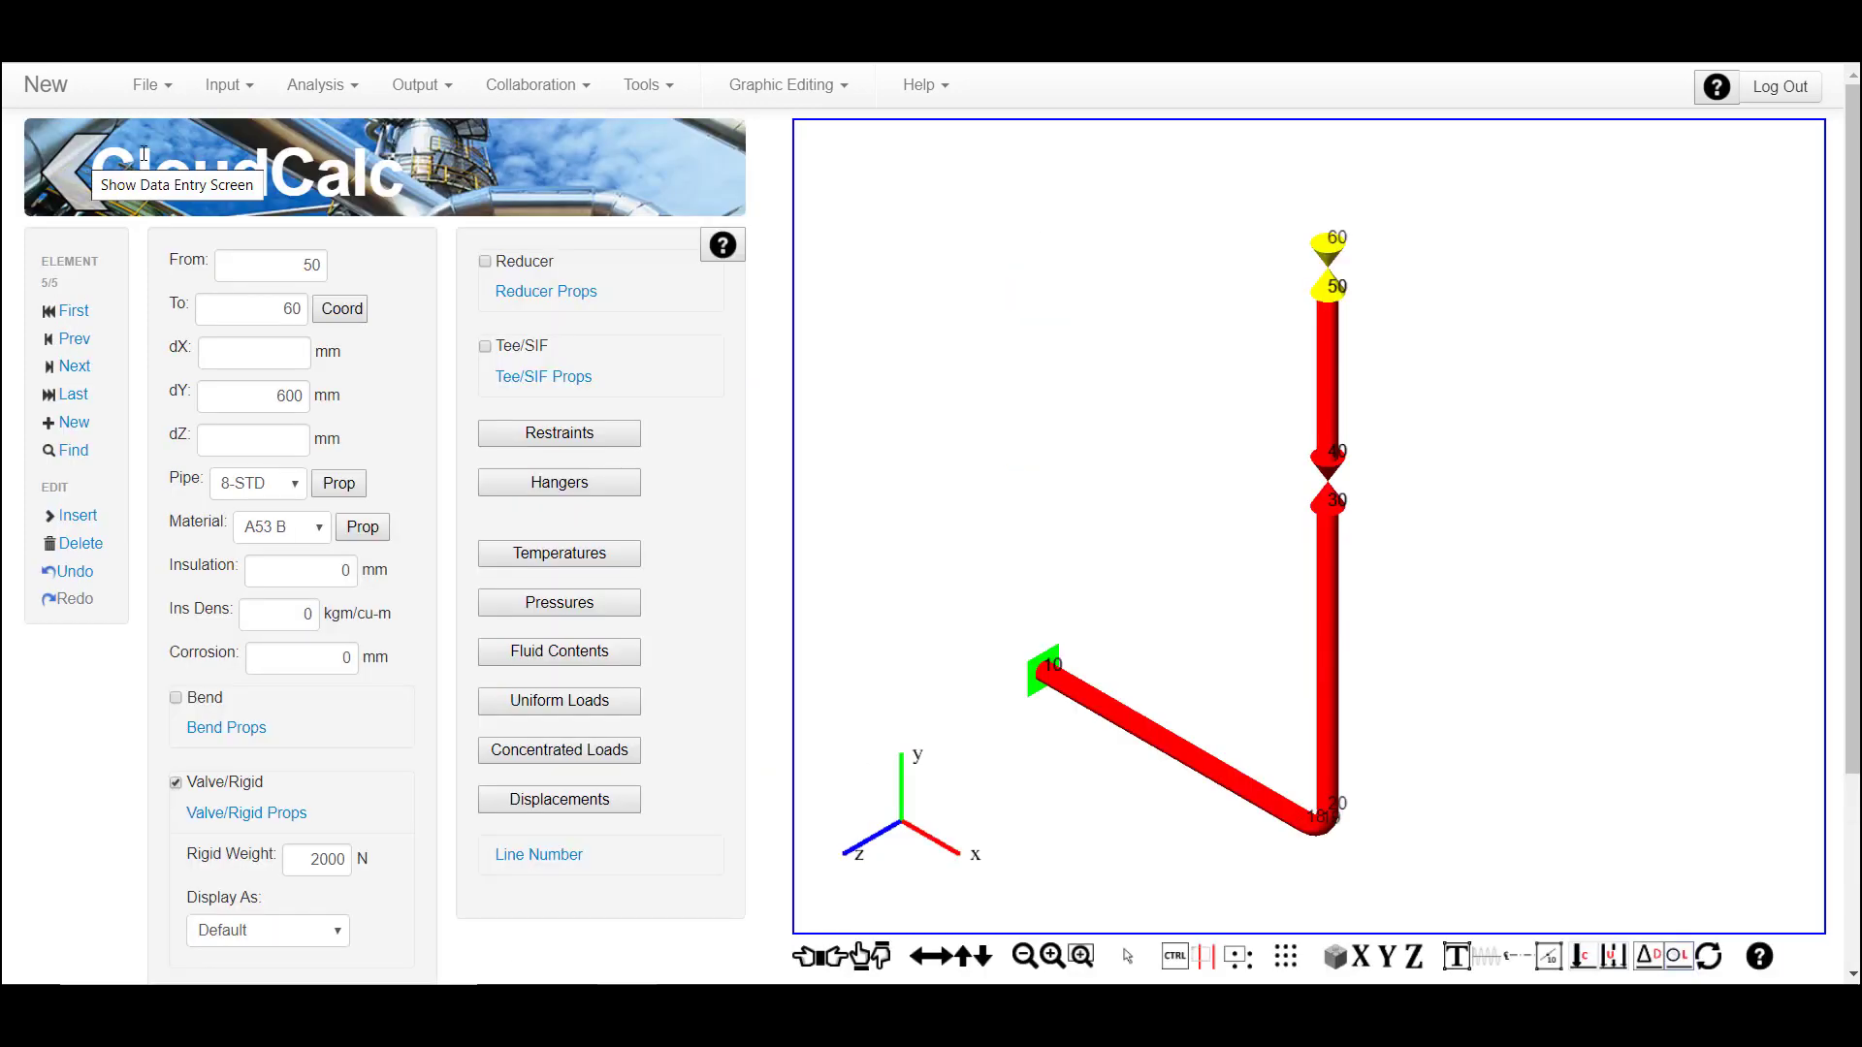
left_click(526, 160)
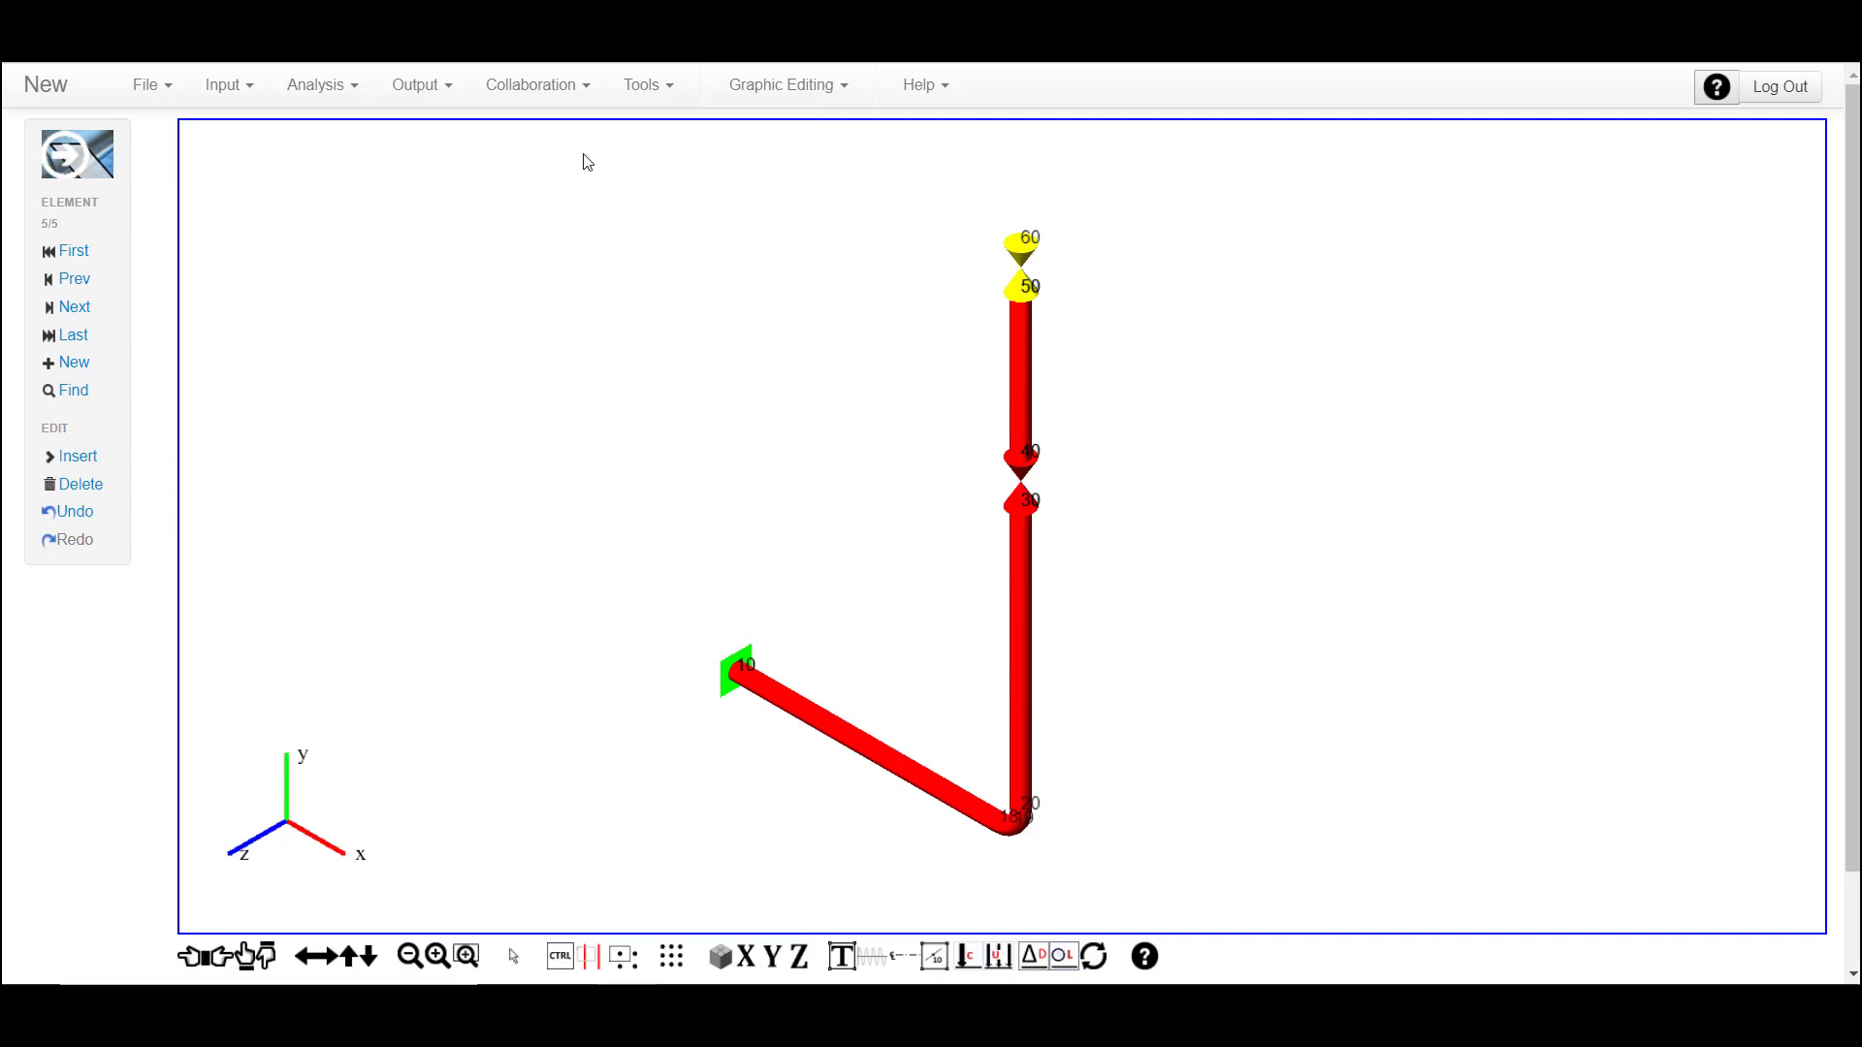
Import the PCF files 1002.pcf, 1005.pcf and 2525.pcf together, overwriting the current model
left_click(646, 87)
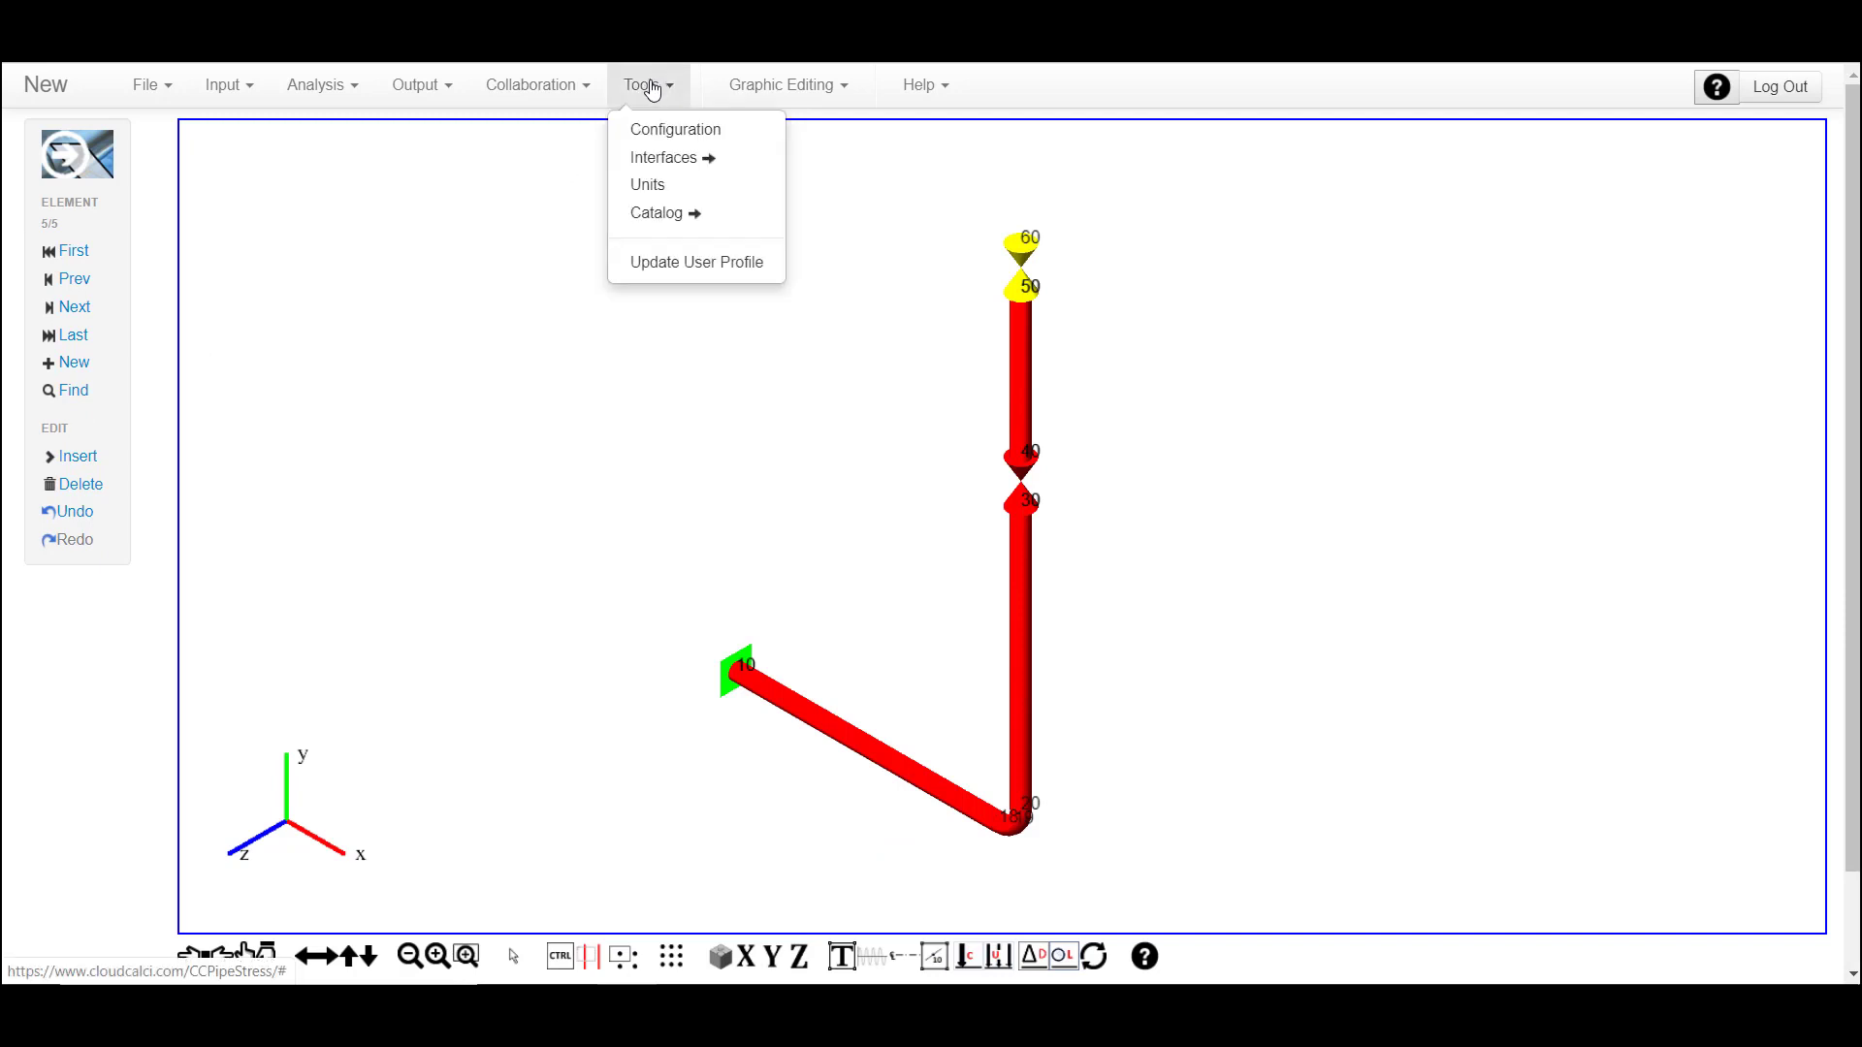
left_click(665, 157)
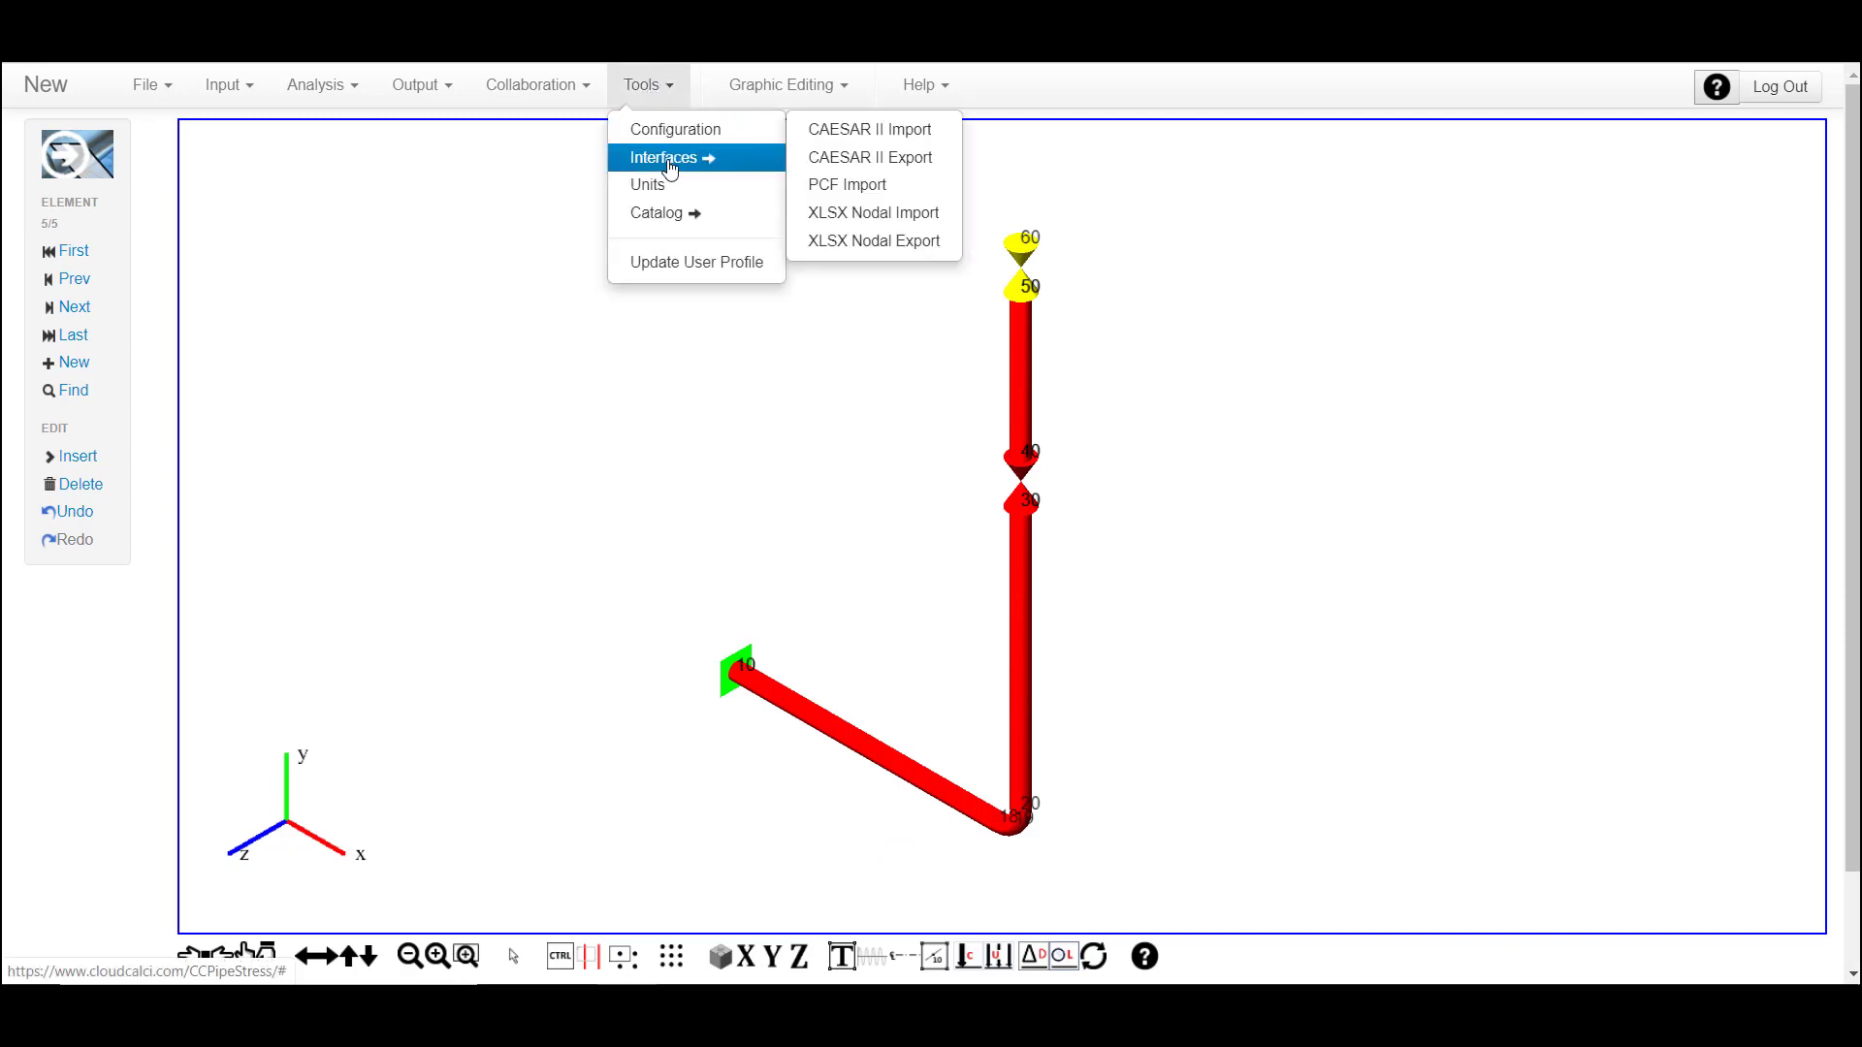
left_click(896, 185)
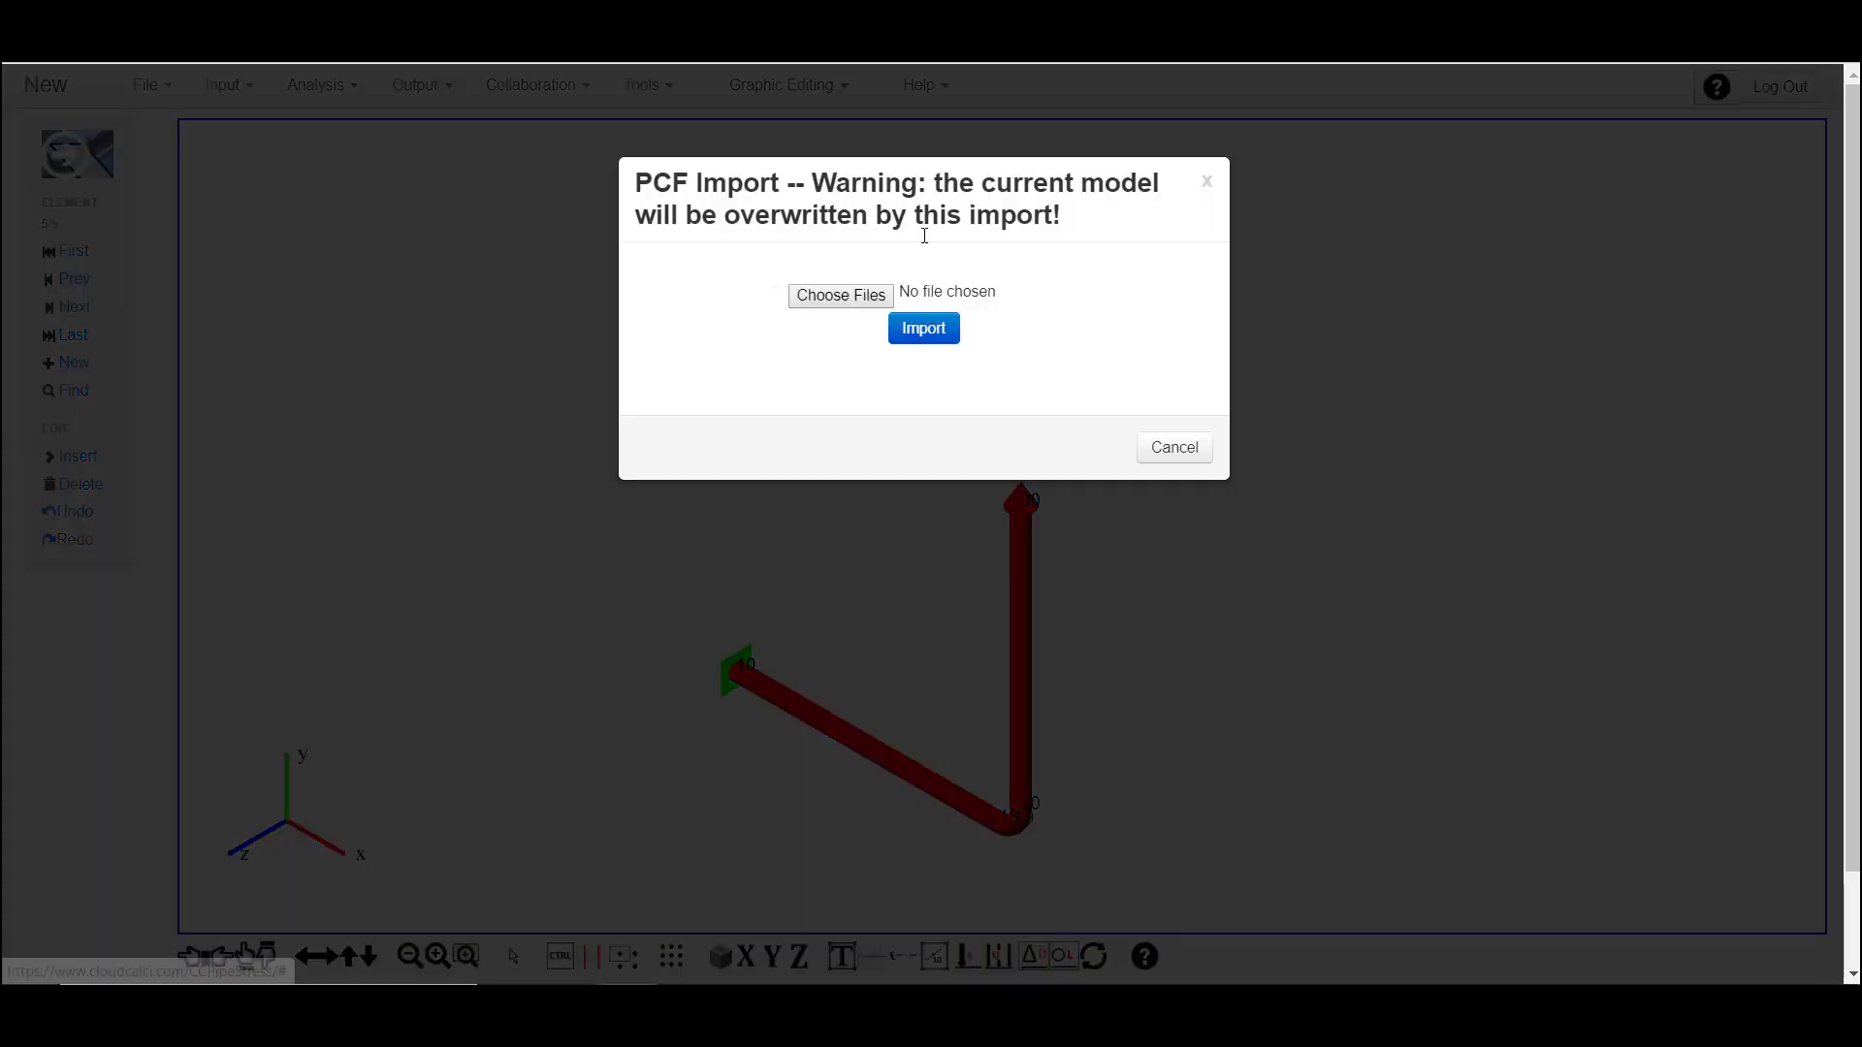
left_click(862, 293)
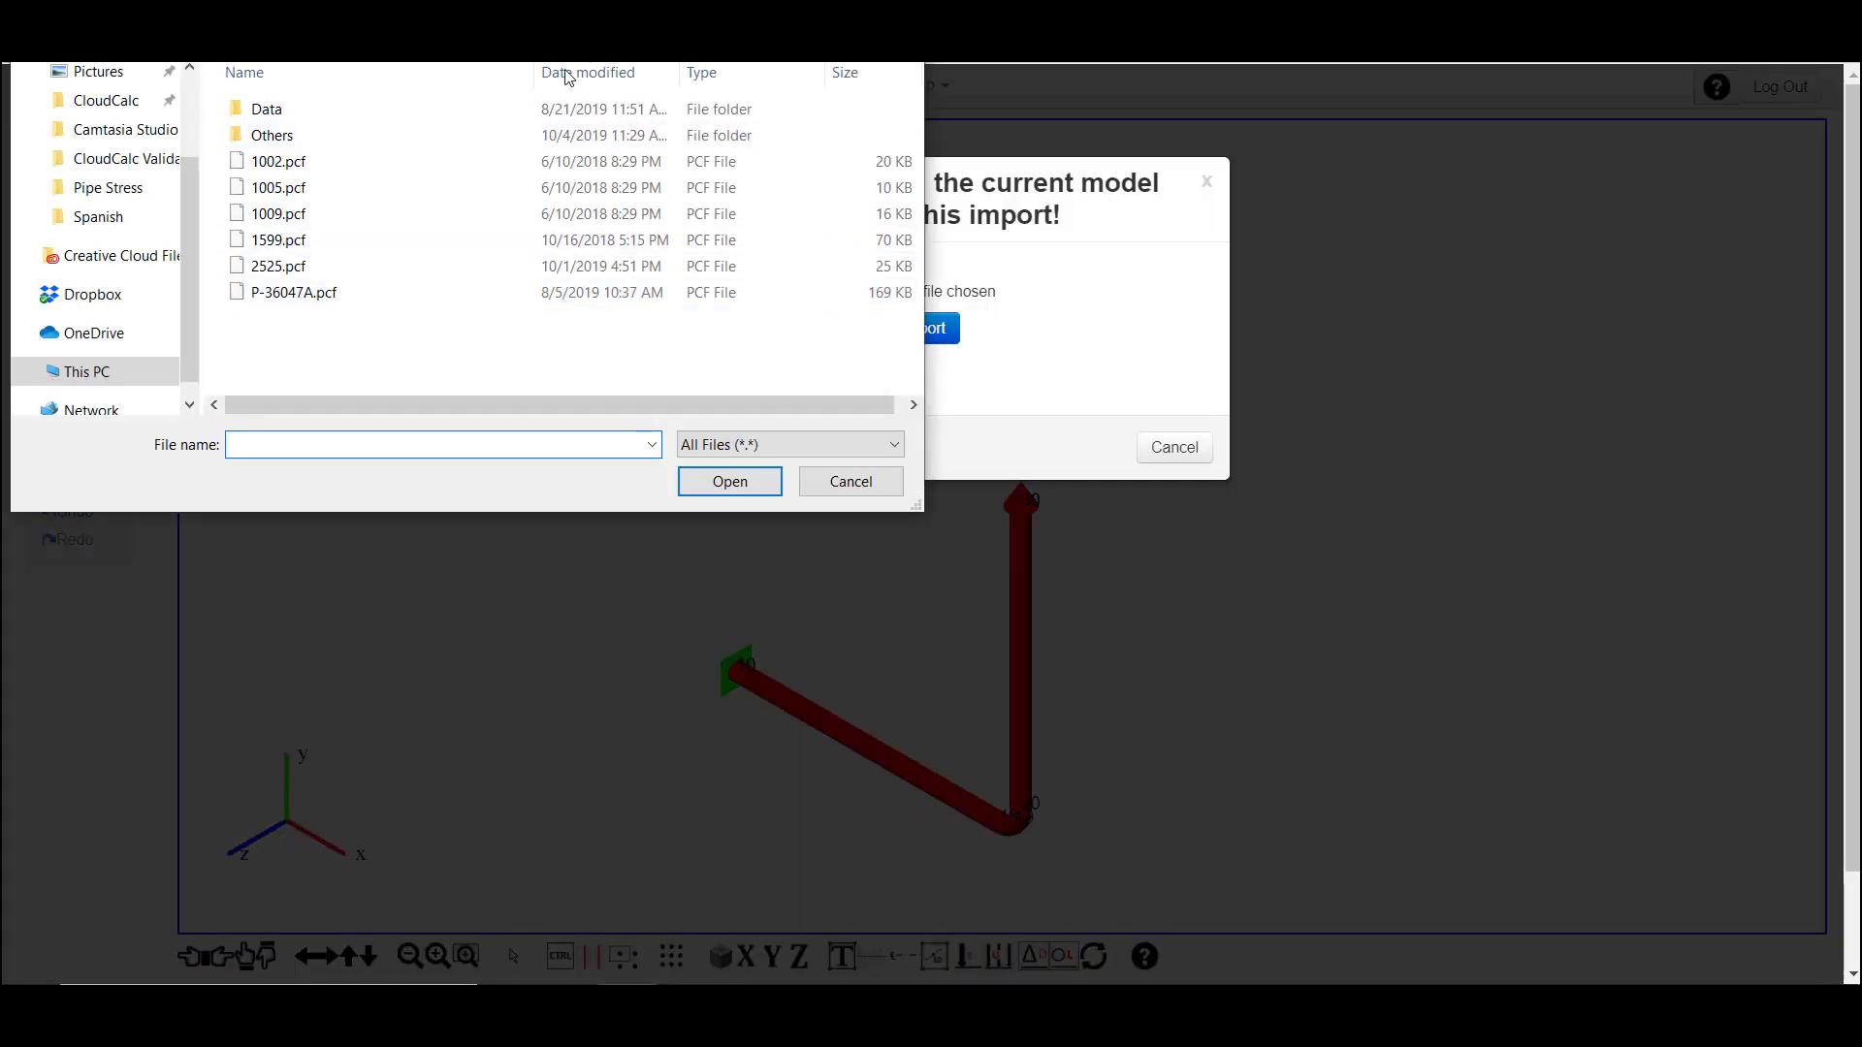
left_click(291, 163)
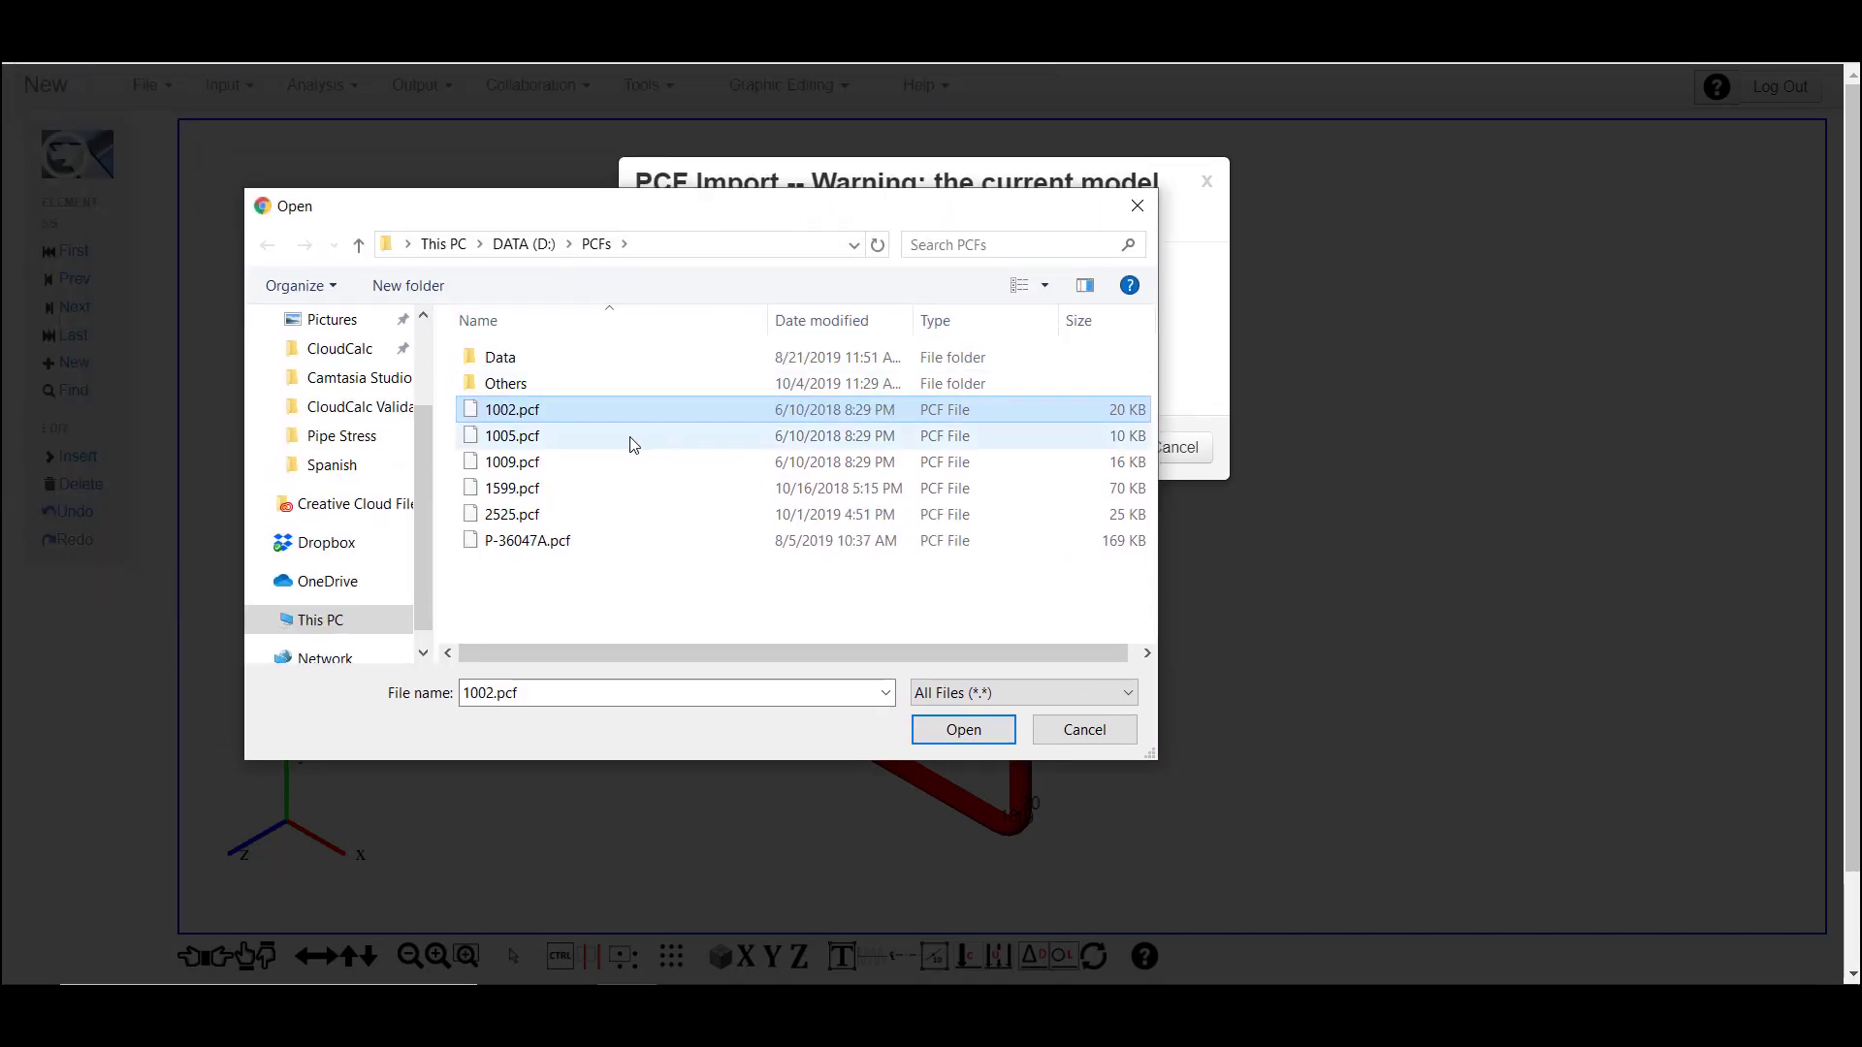
left_click(590, 439, "ctrl")
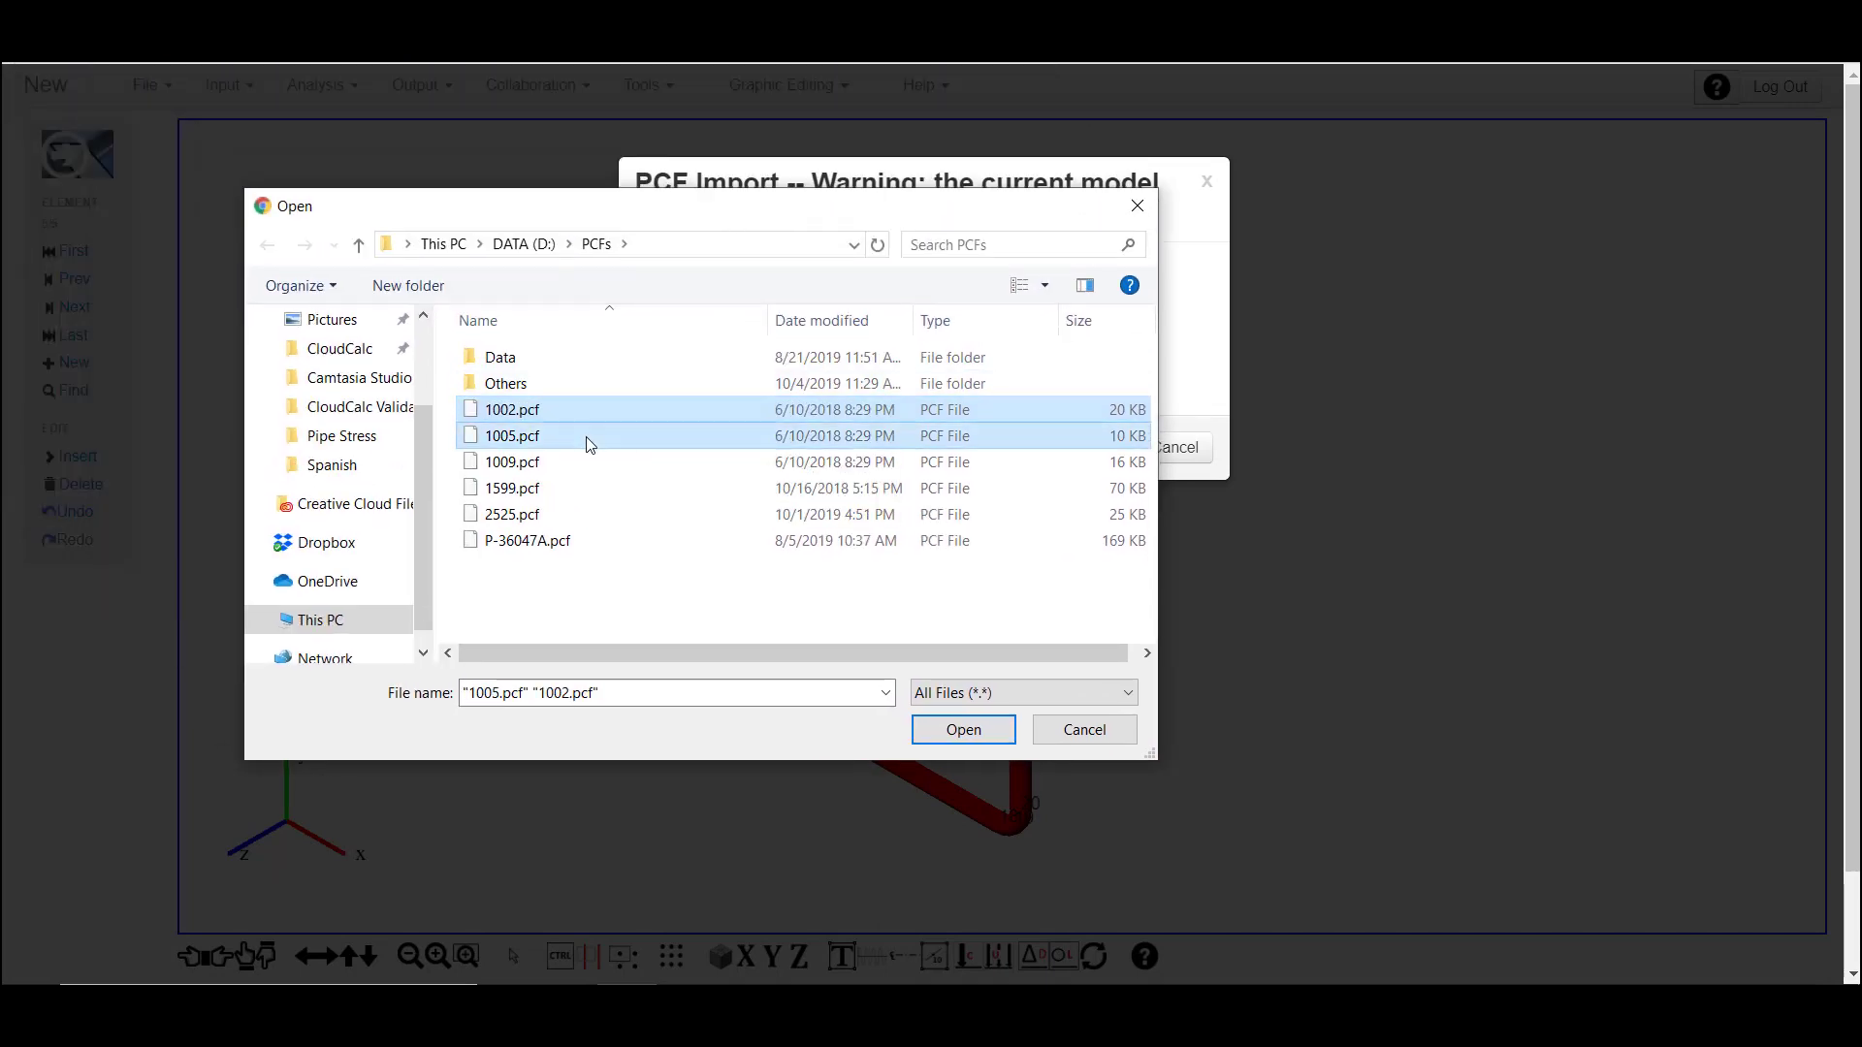
left_click(528, 517, "ctrl")
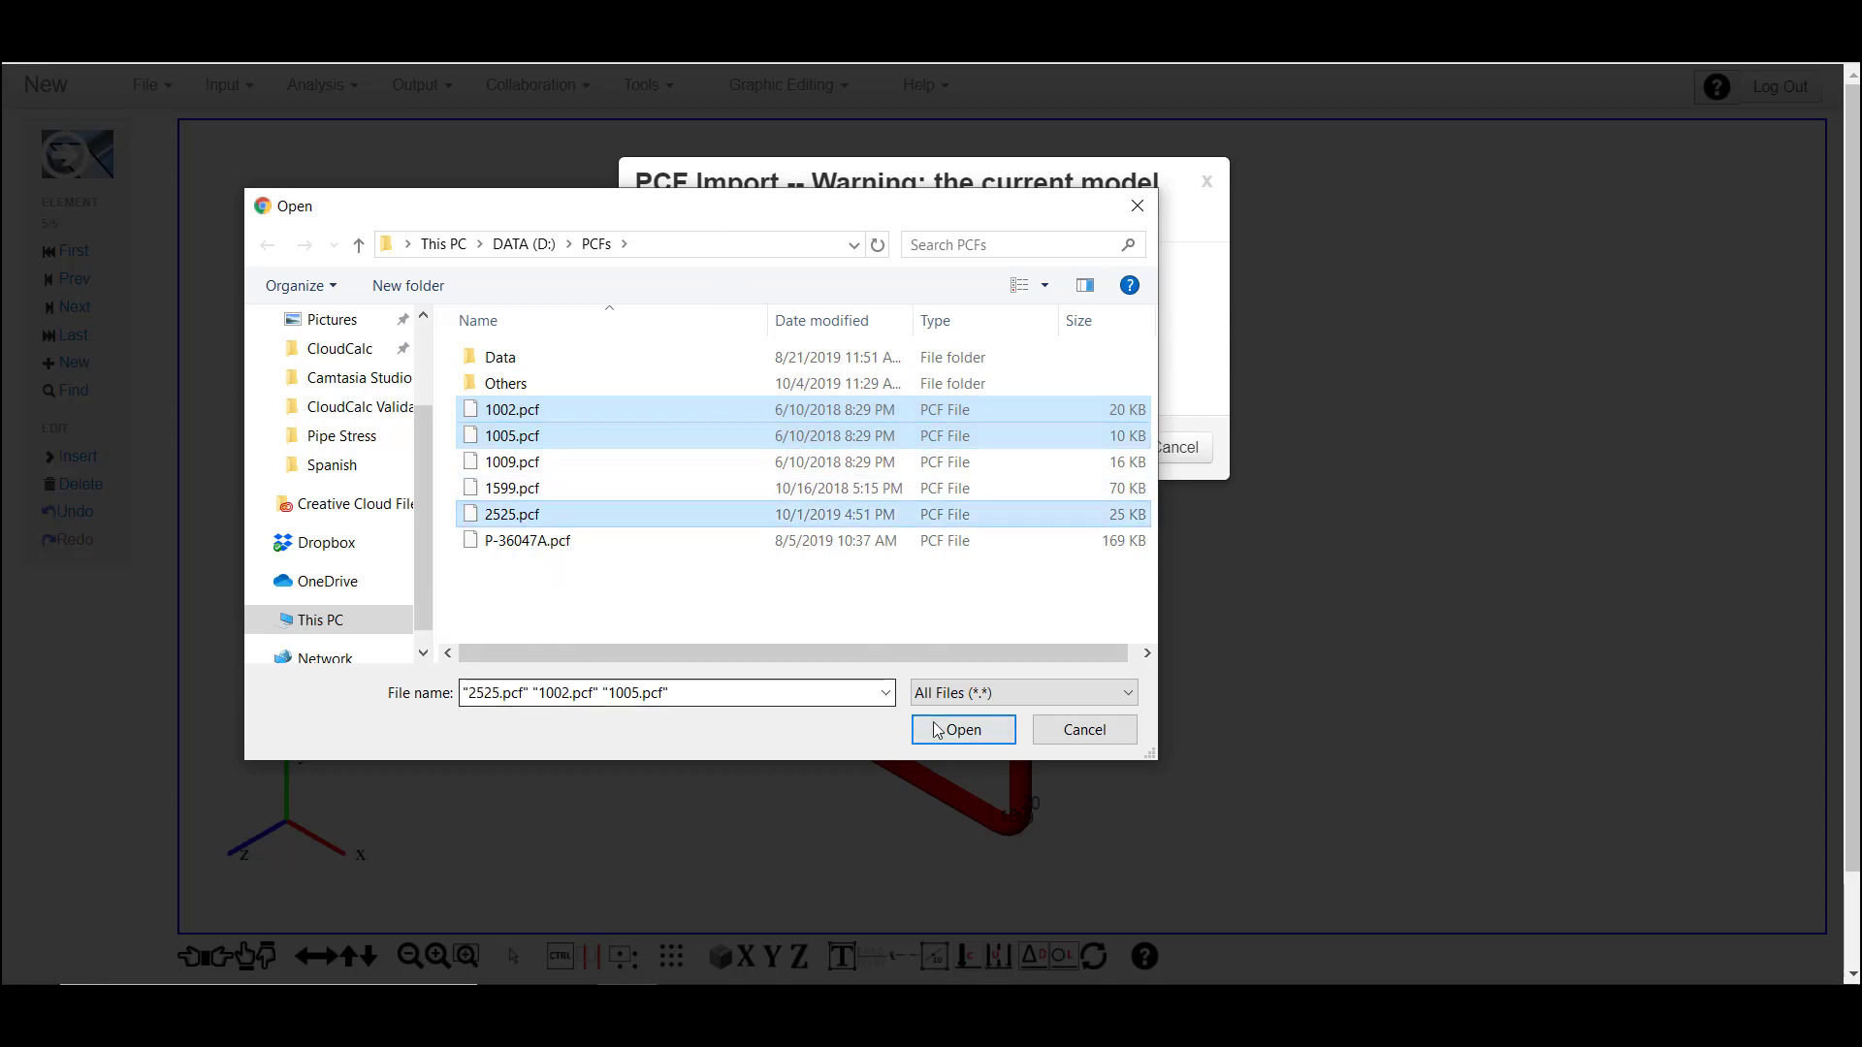
left_click(963, 730)
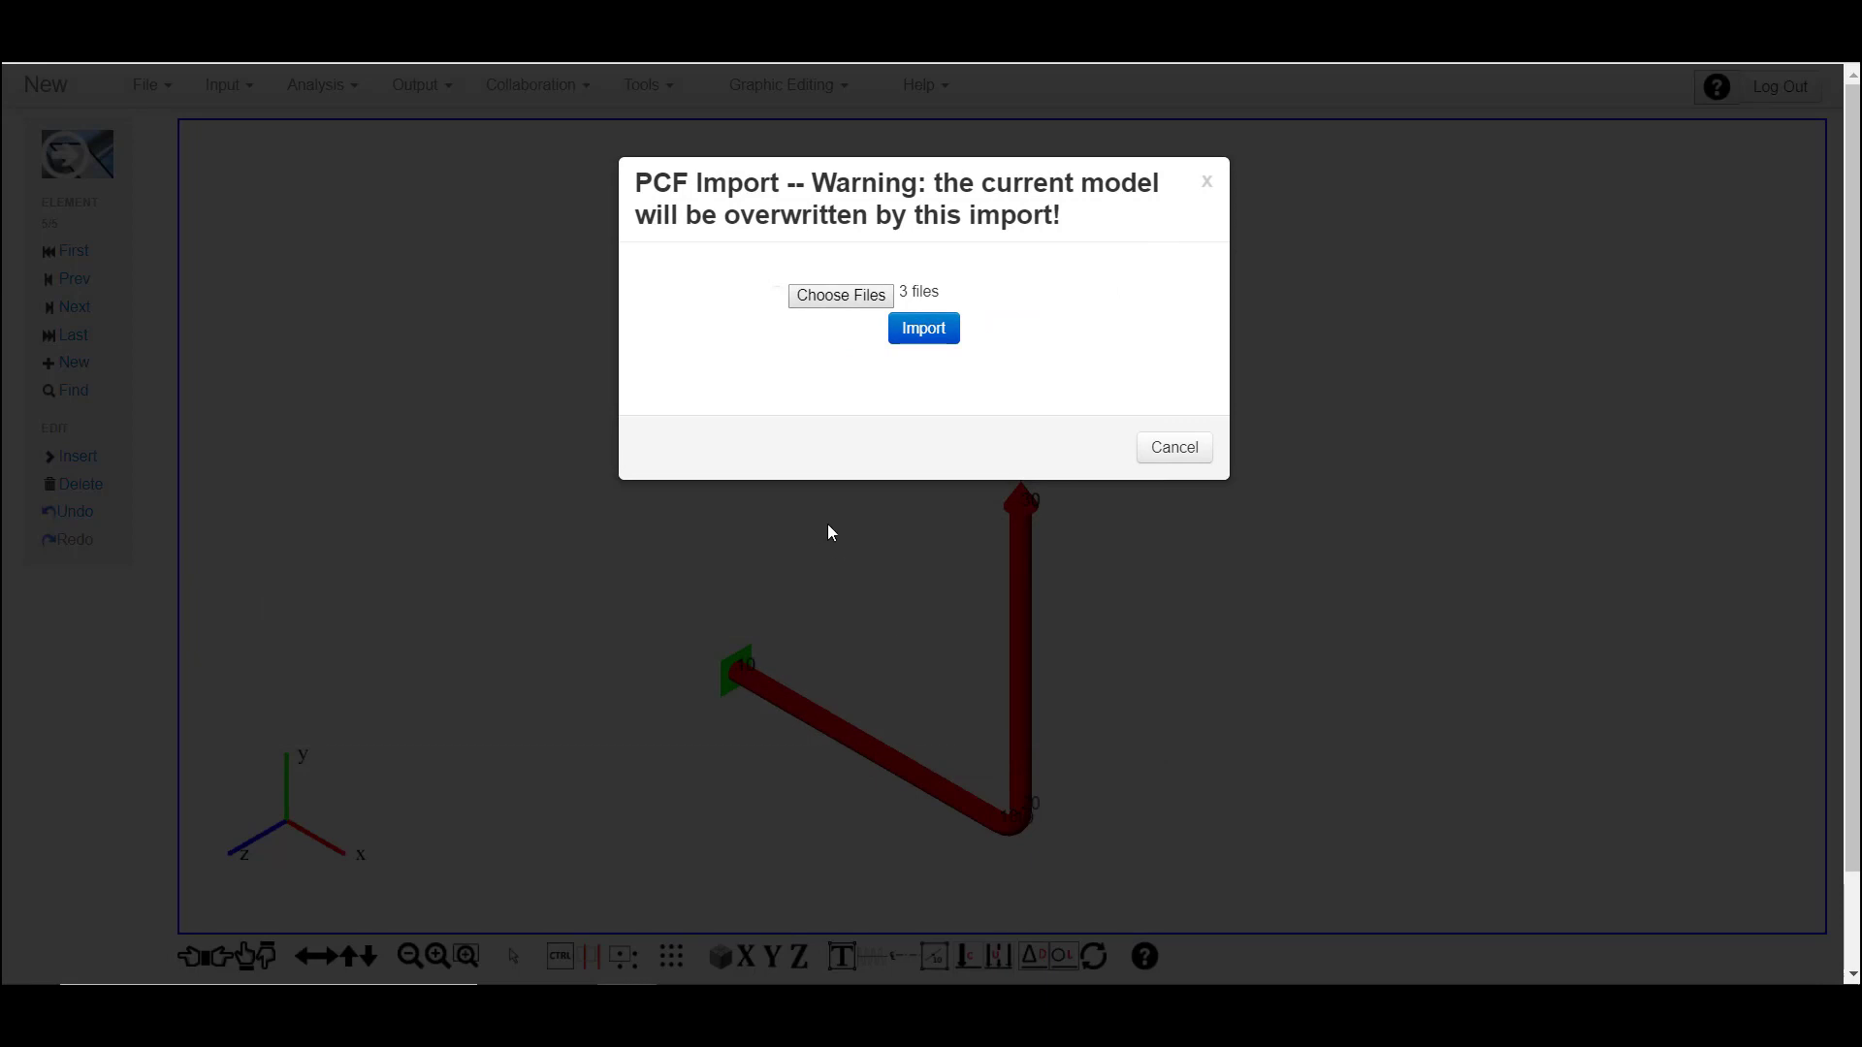
left_click(923, 329)
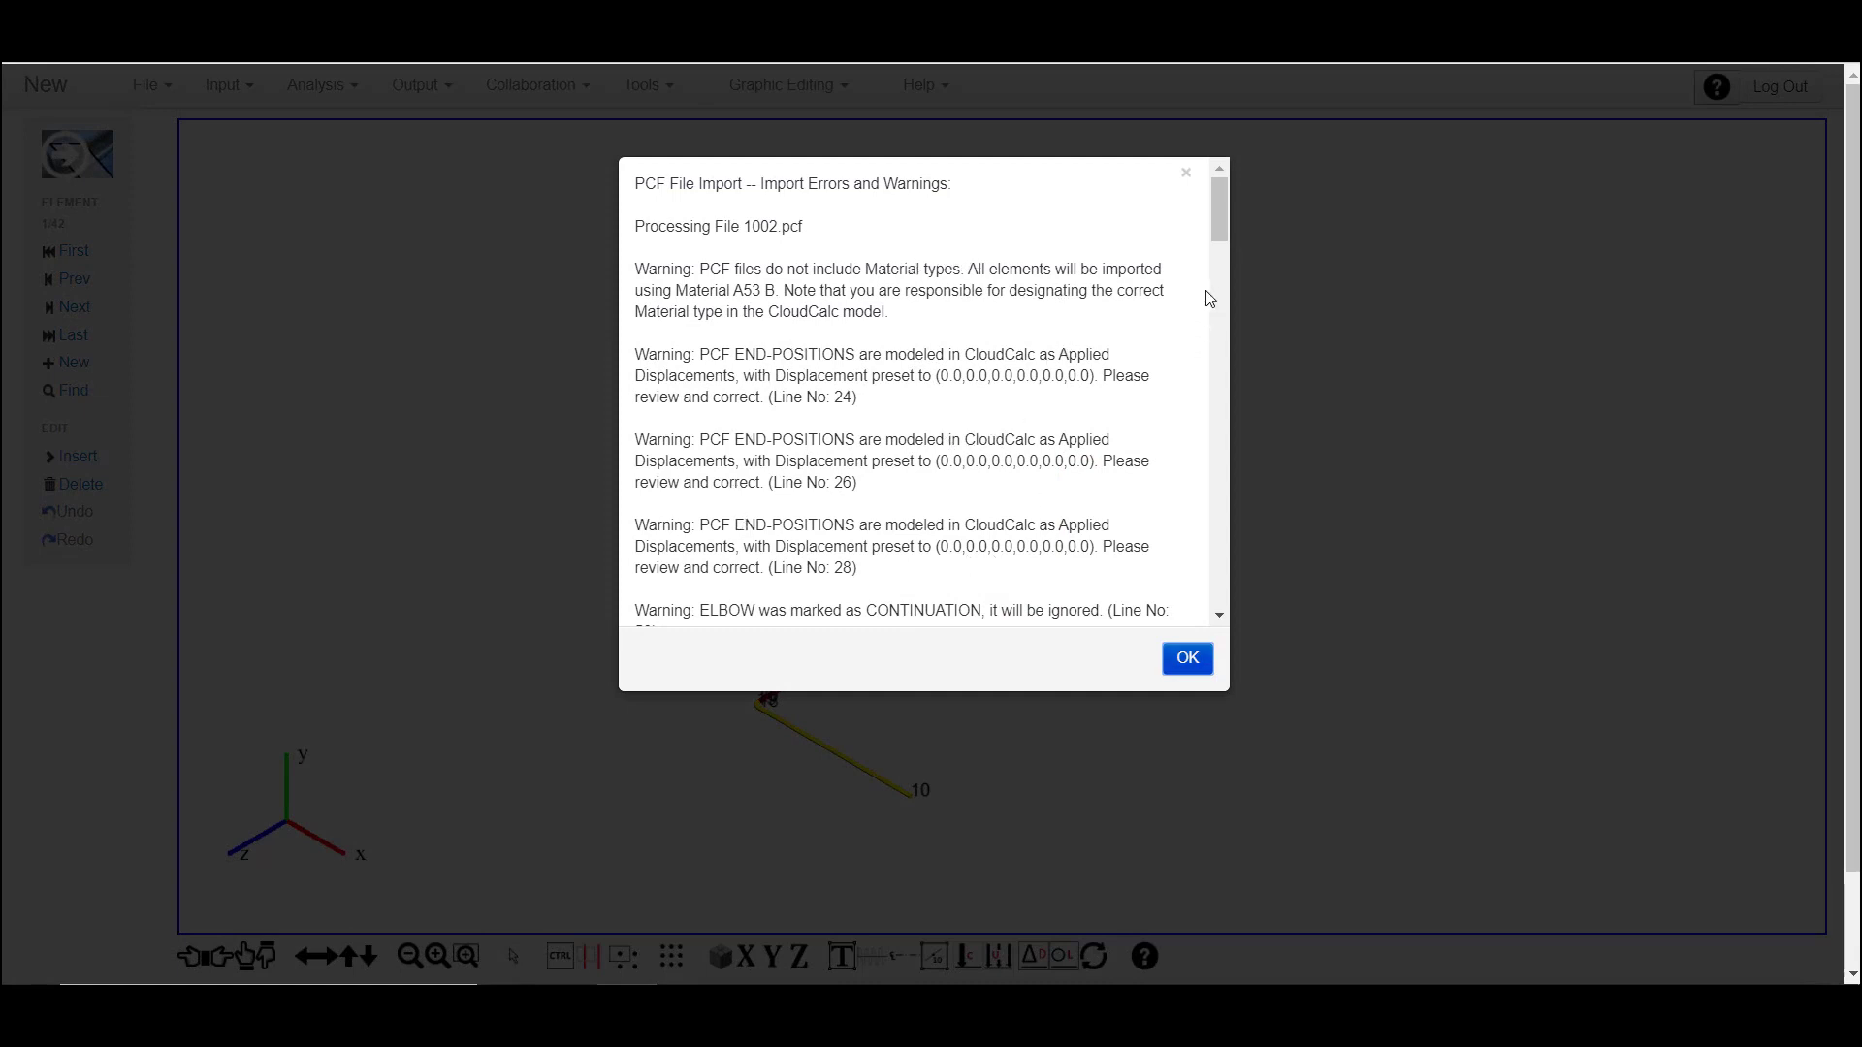
Read through the PCF import errors and warnings to the end and dismiss the report
left_click_drag(1220, 213, 1223, 444)
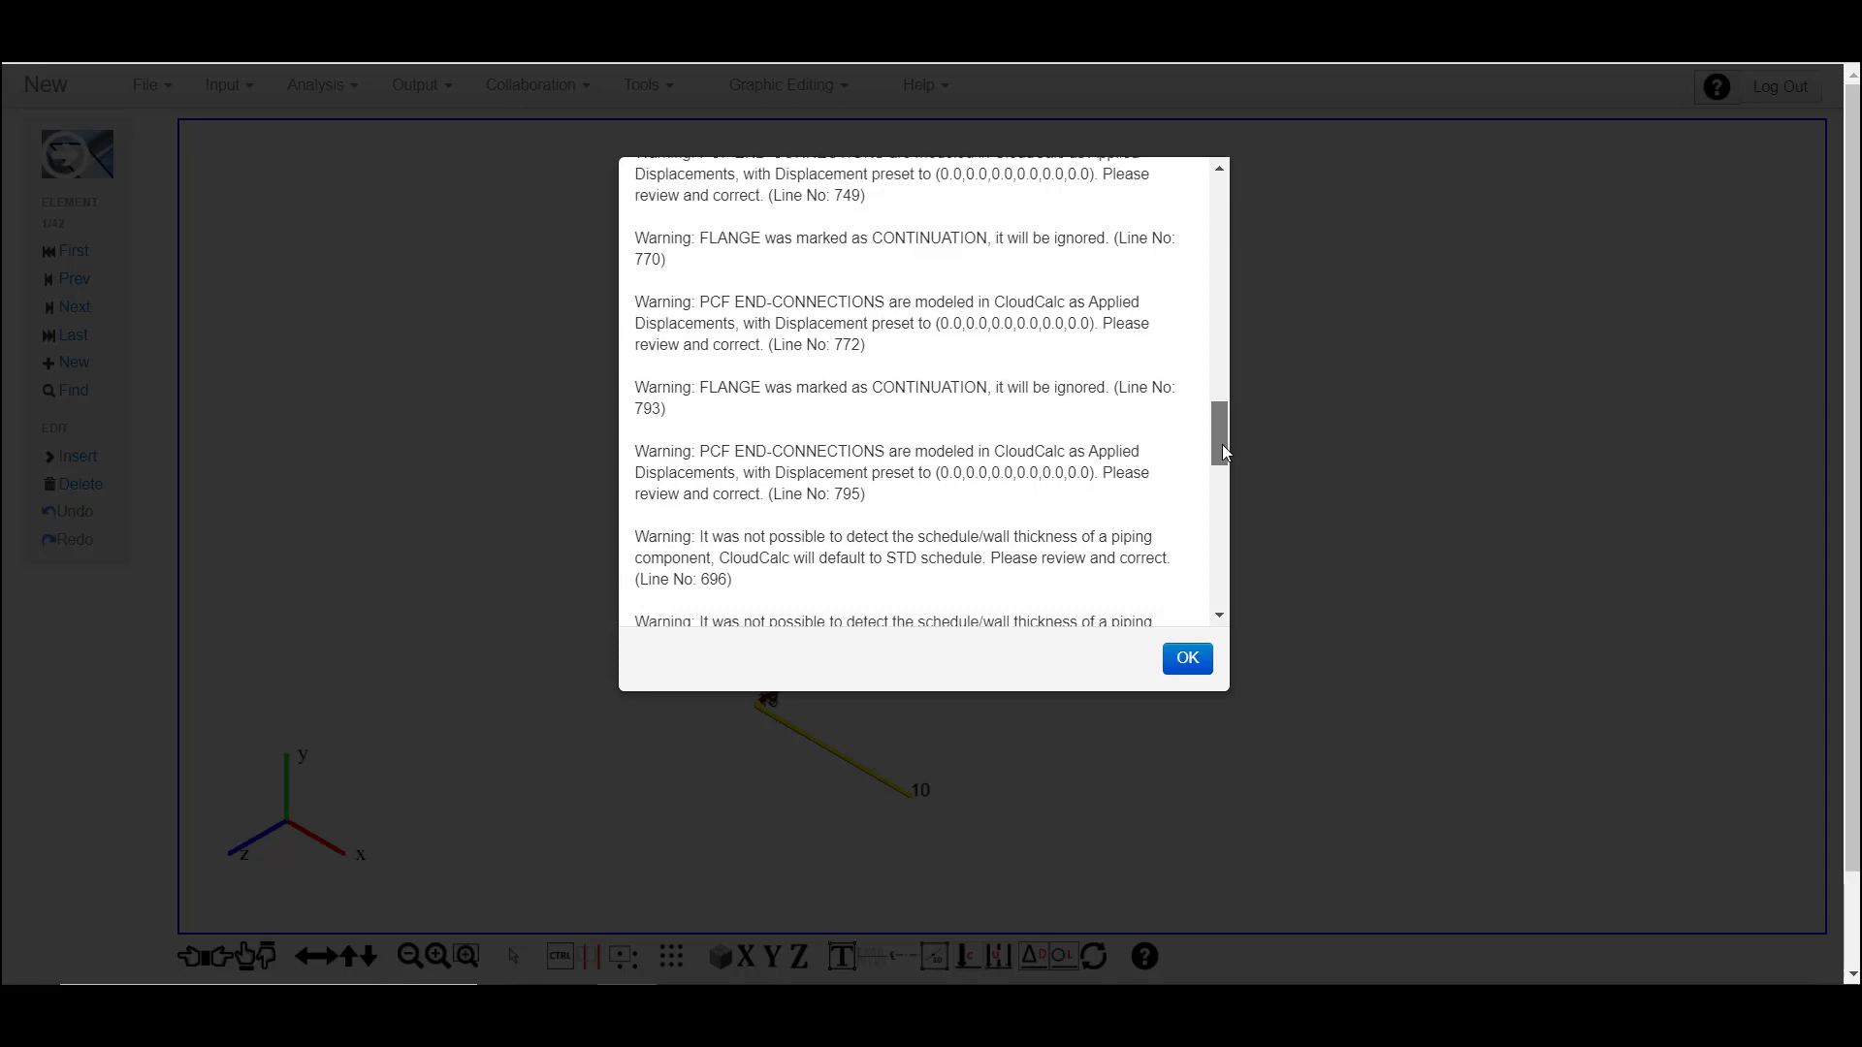
left_click_drag(1222, 452, 1218, 594)
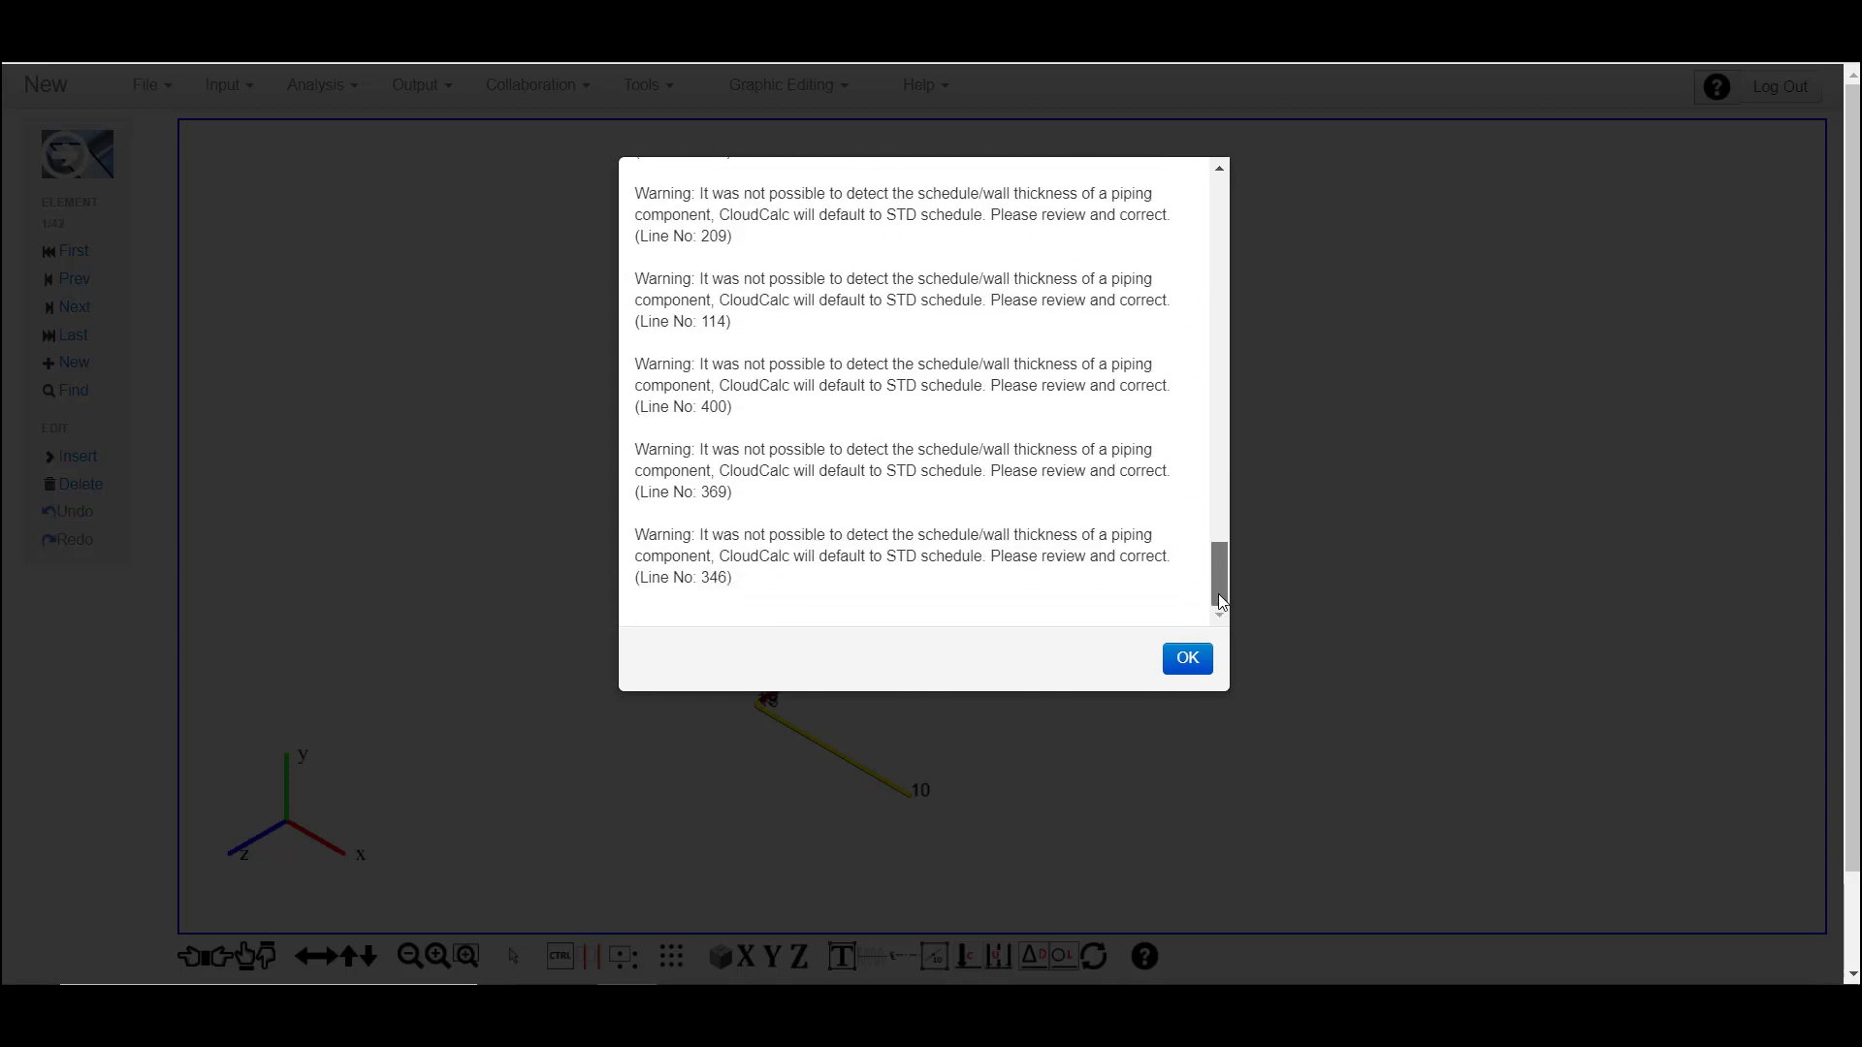
left_click(1175, 672)
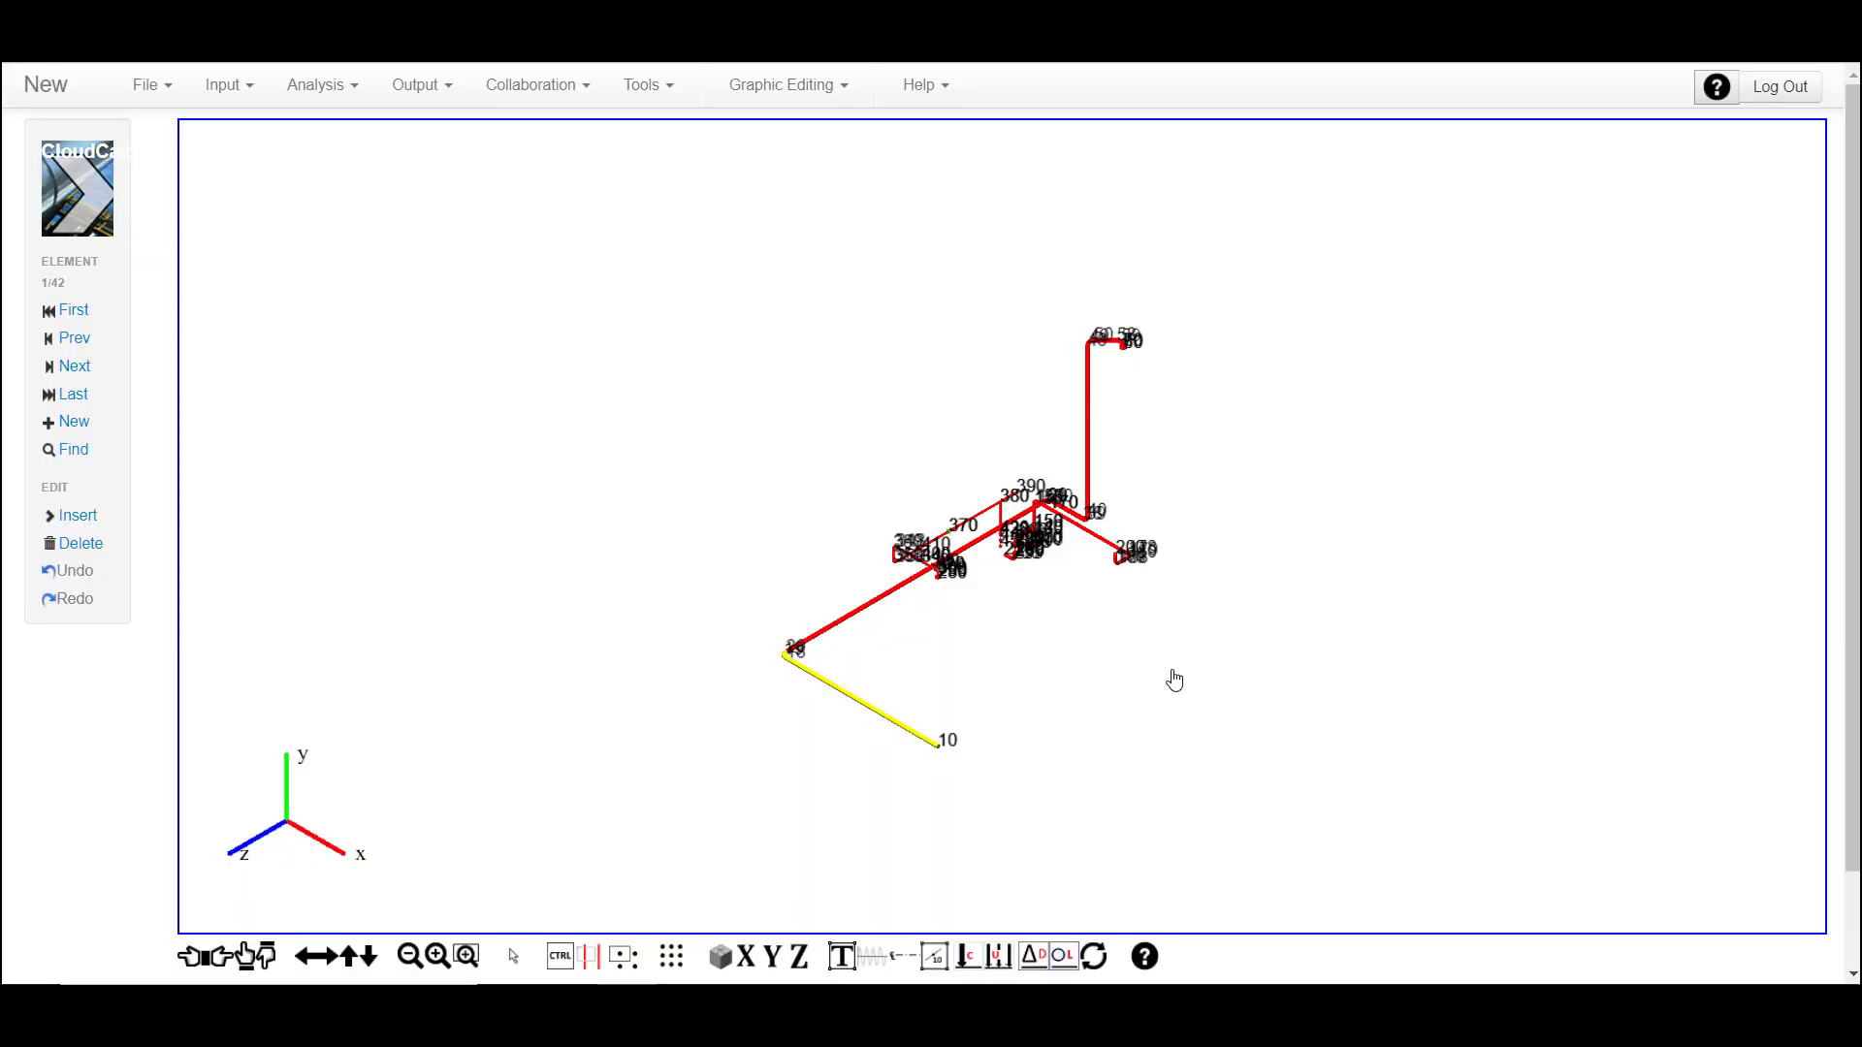
Reduce the node numbers displayed on the imported model to fewer labels
left_click(932, 955)
left_click(932, 954)
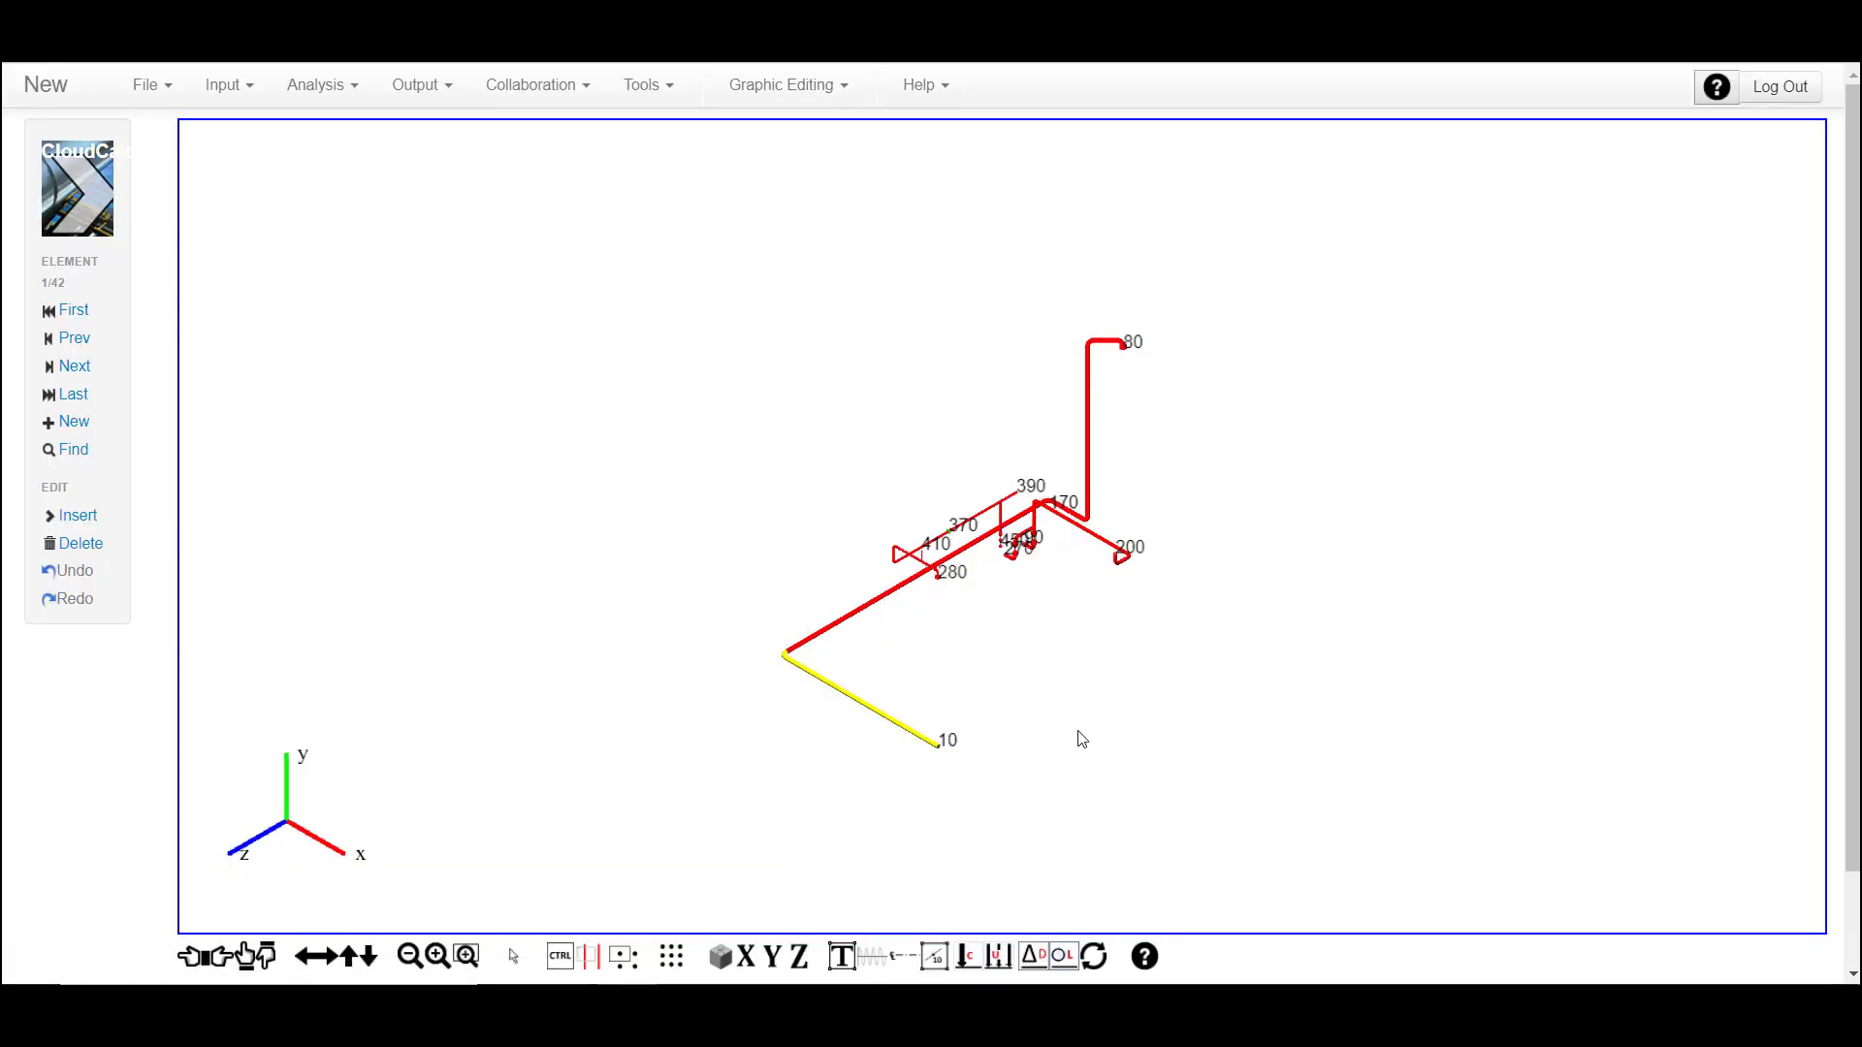
Inspect the imported data and restraints of the element between nodes 170 and 180
scroll(1079, 726, "up", 3)
left_click(466, 957)
left_click_drag(1018, 434, 1324, 693)
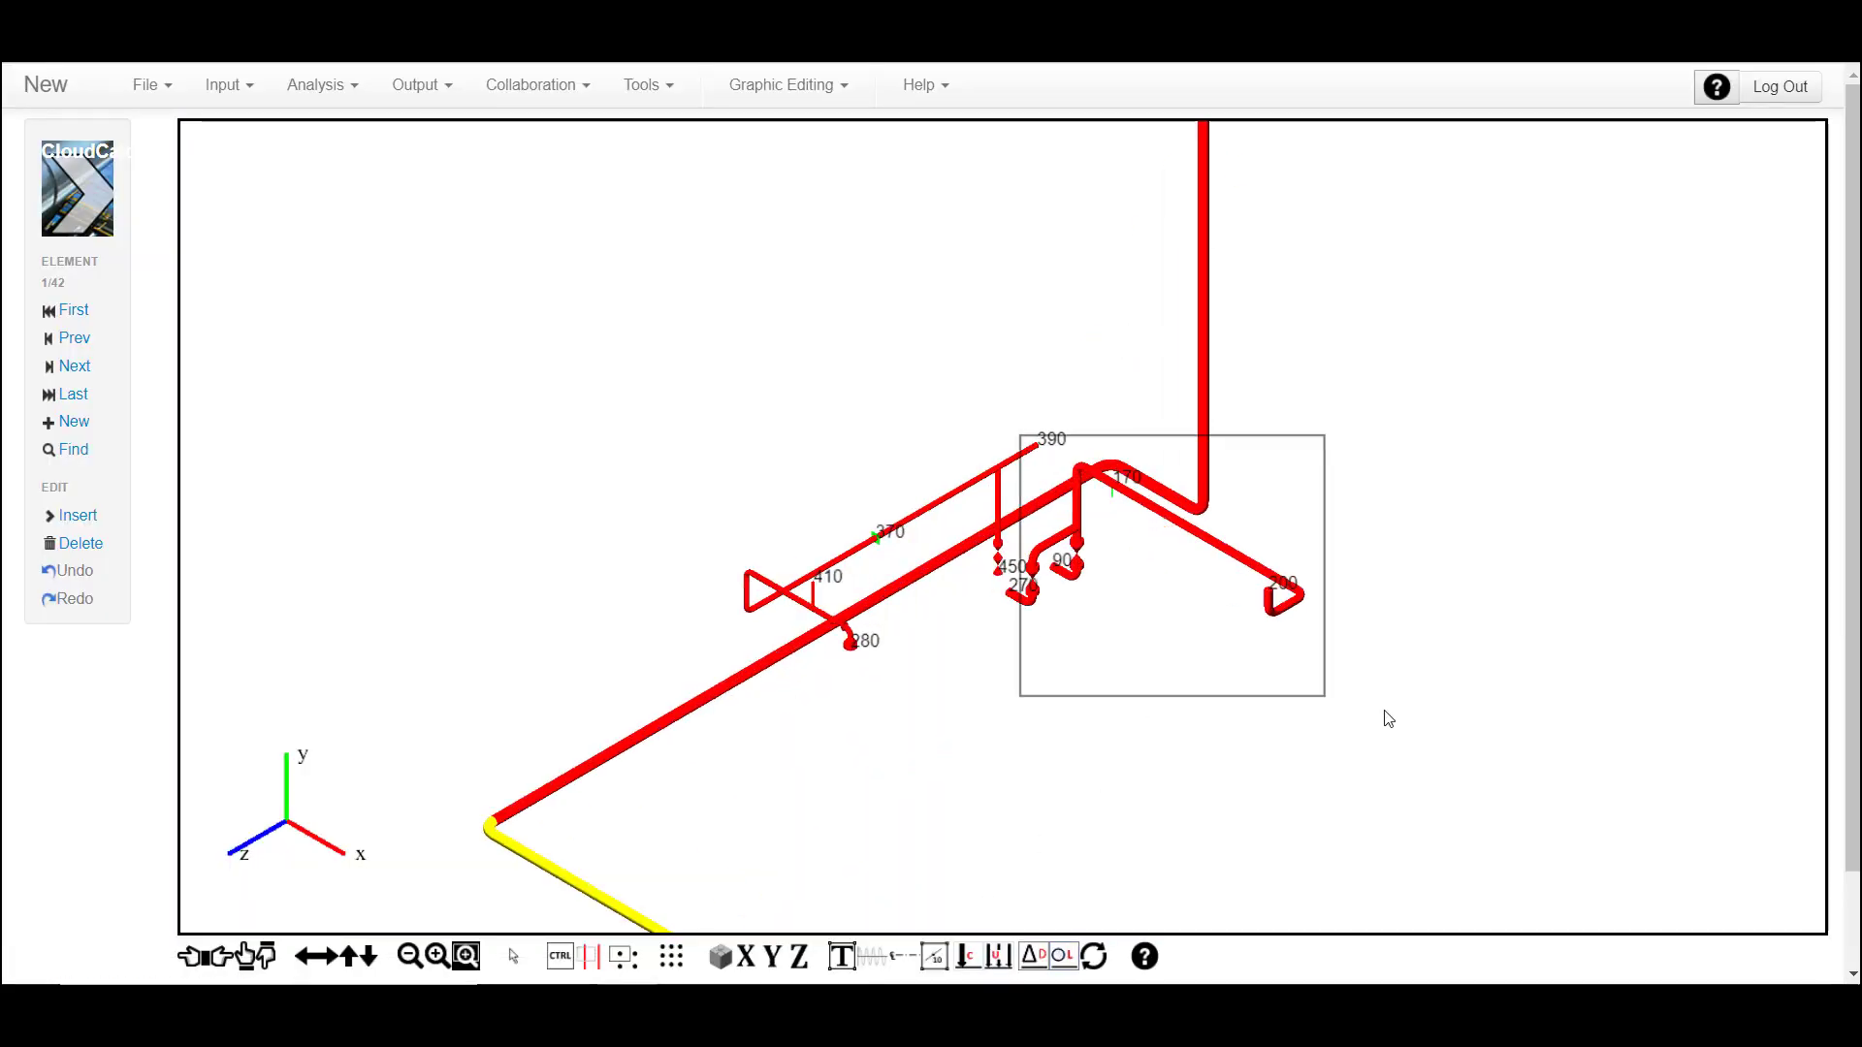
left_click(939, 355)
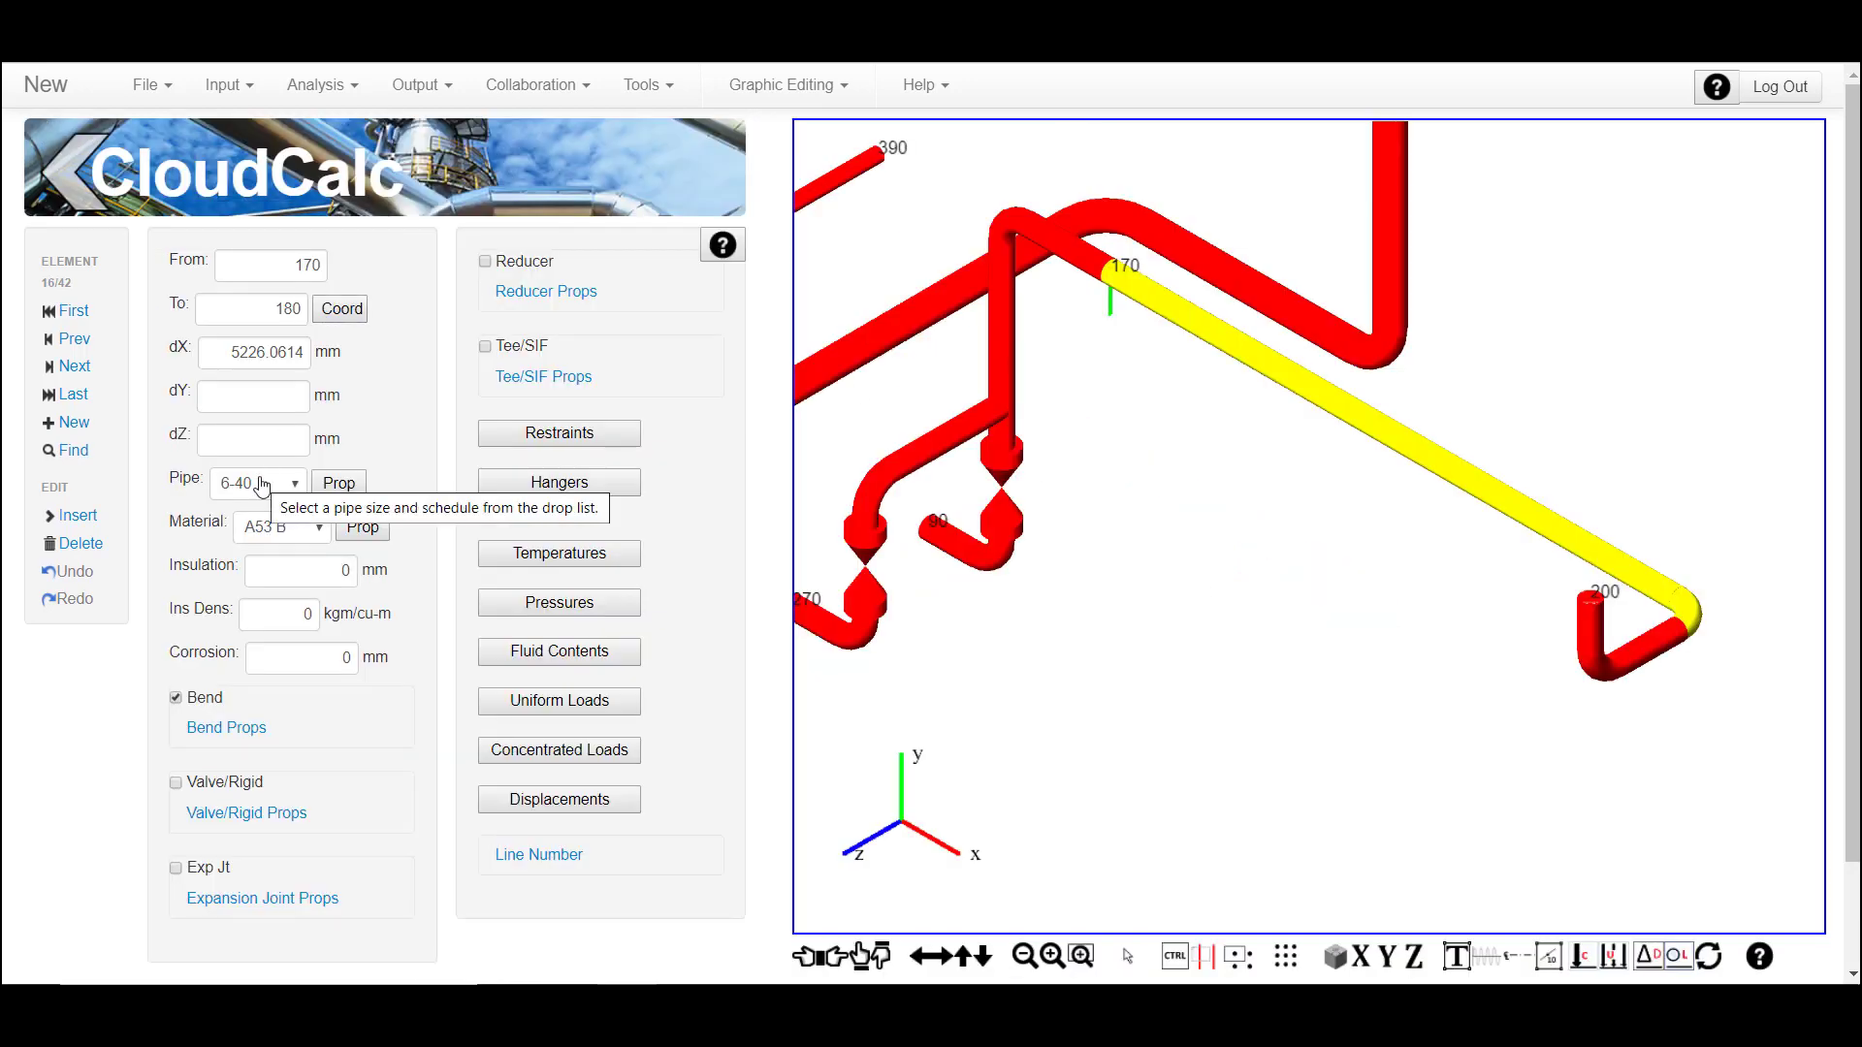
left_click(582, 432)
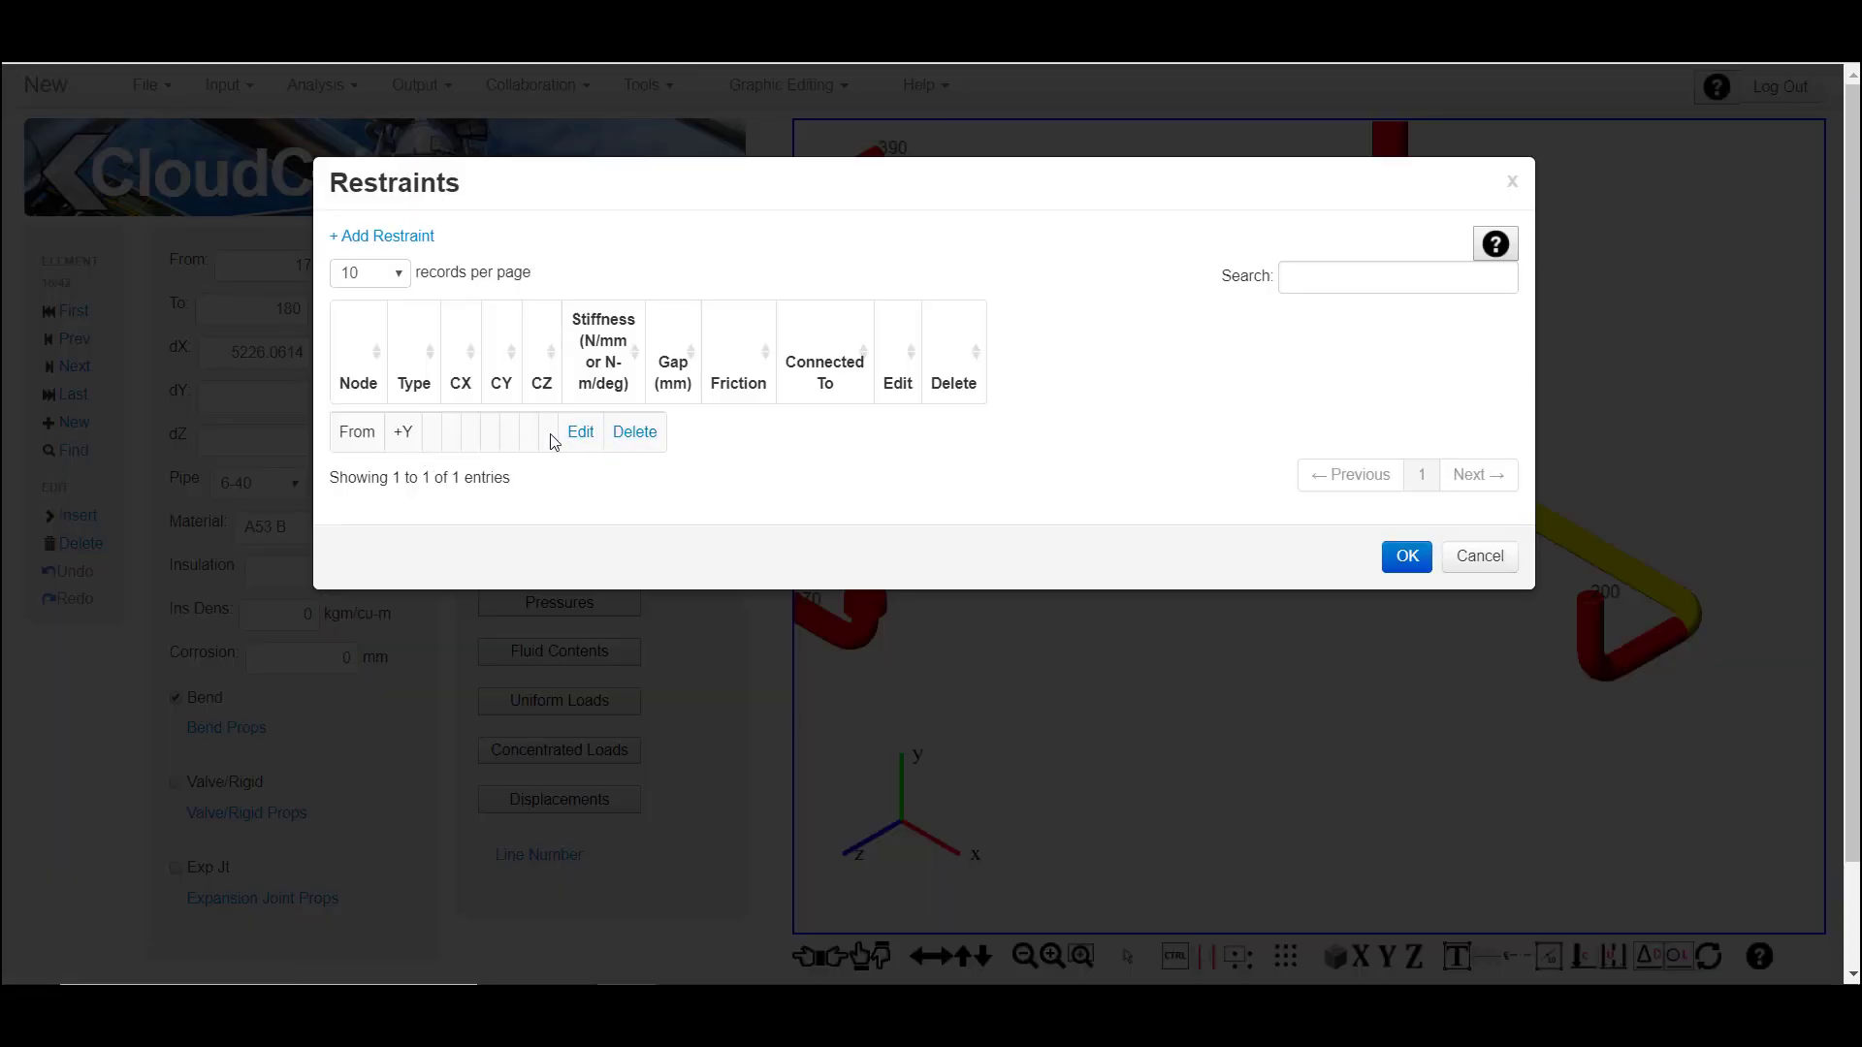
left_click(1414, 557)
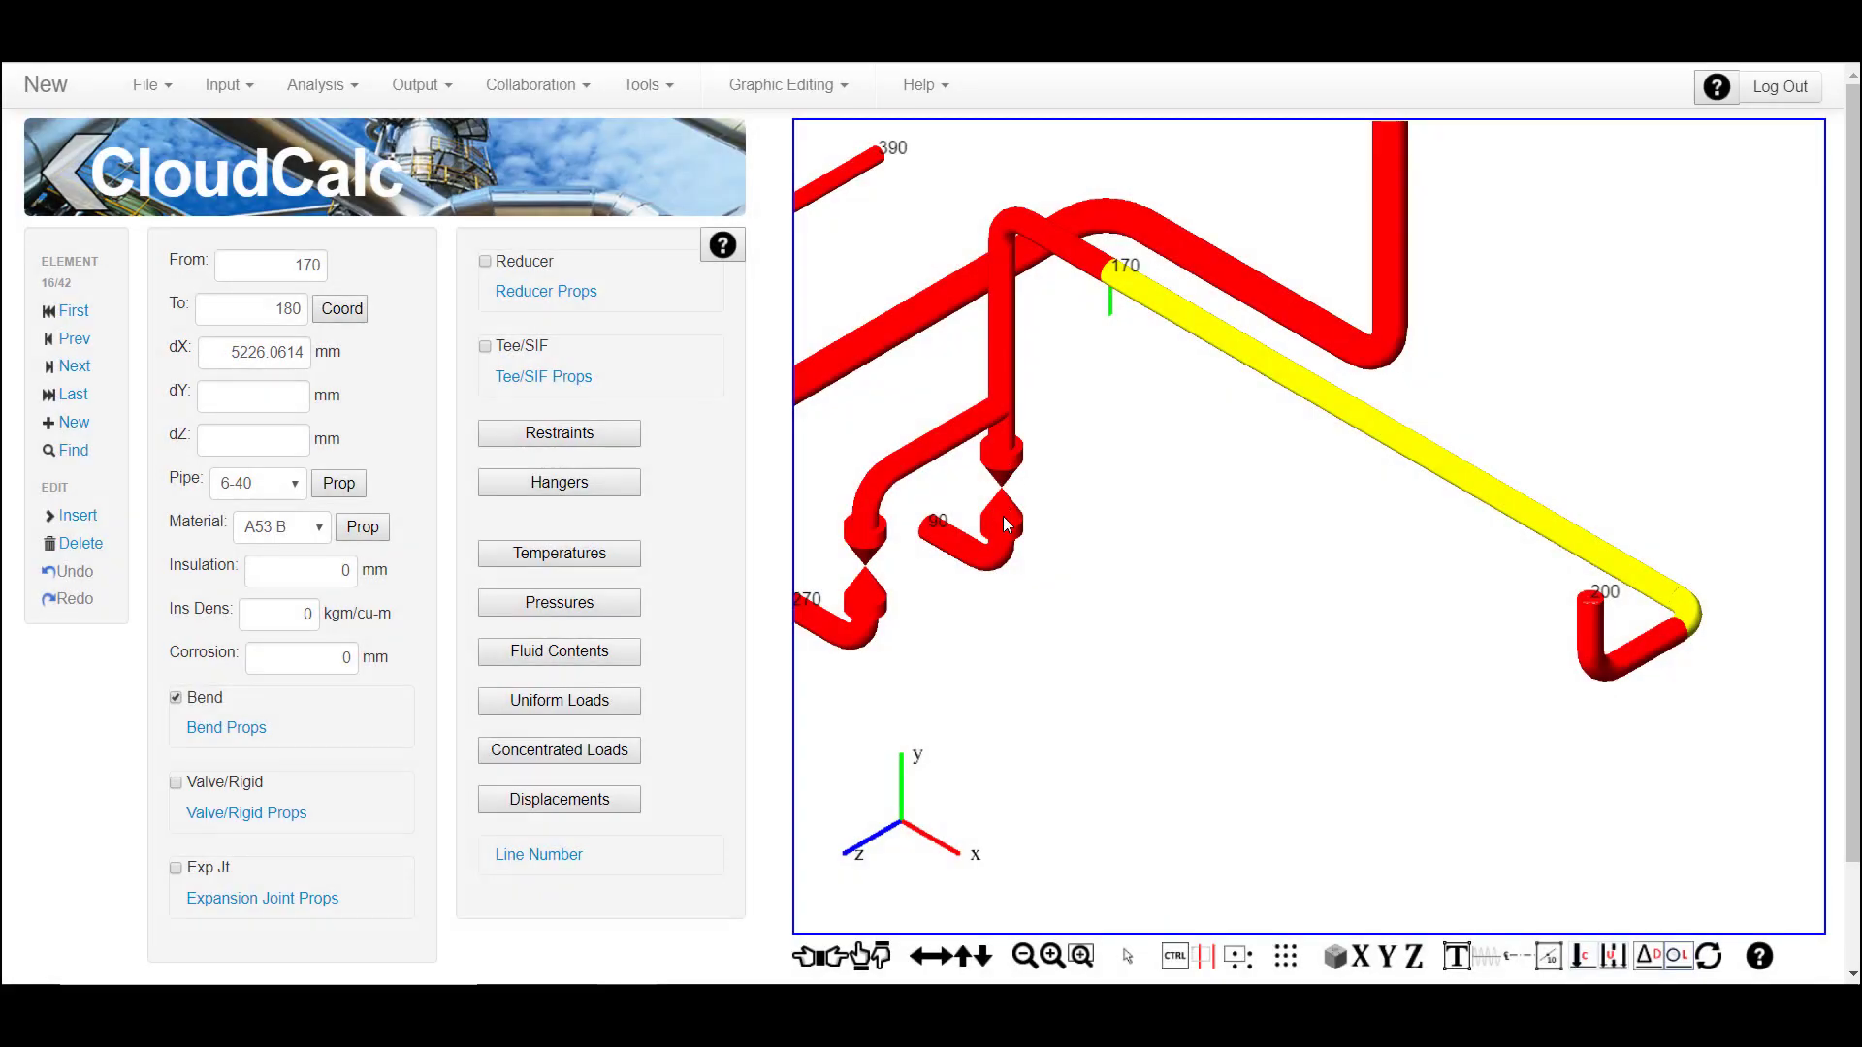
Check the imported valve/rigid properties of the valve element between nodes 120 and 130
left_click(1003, 524)
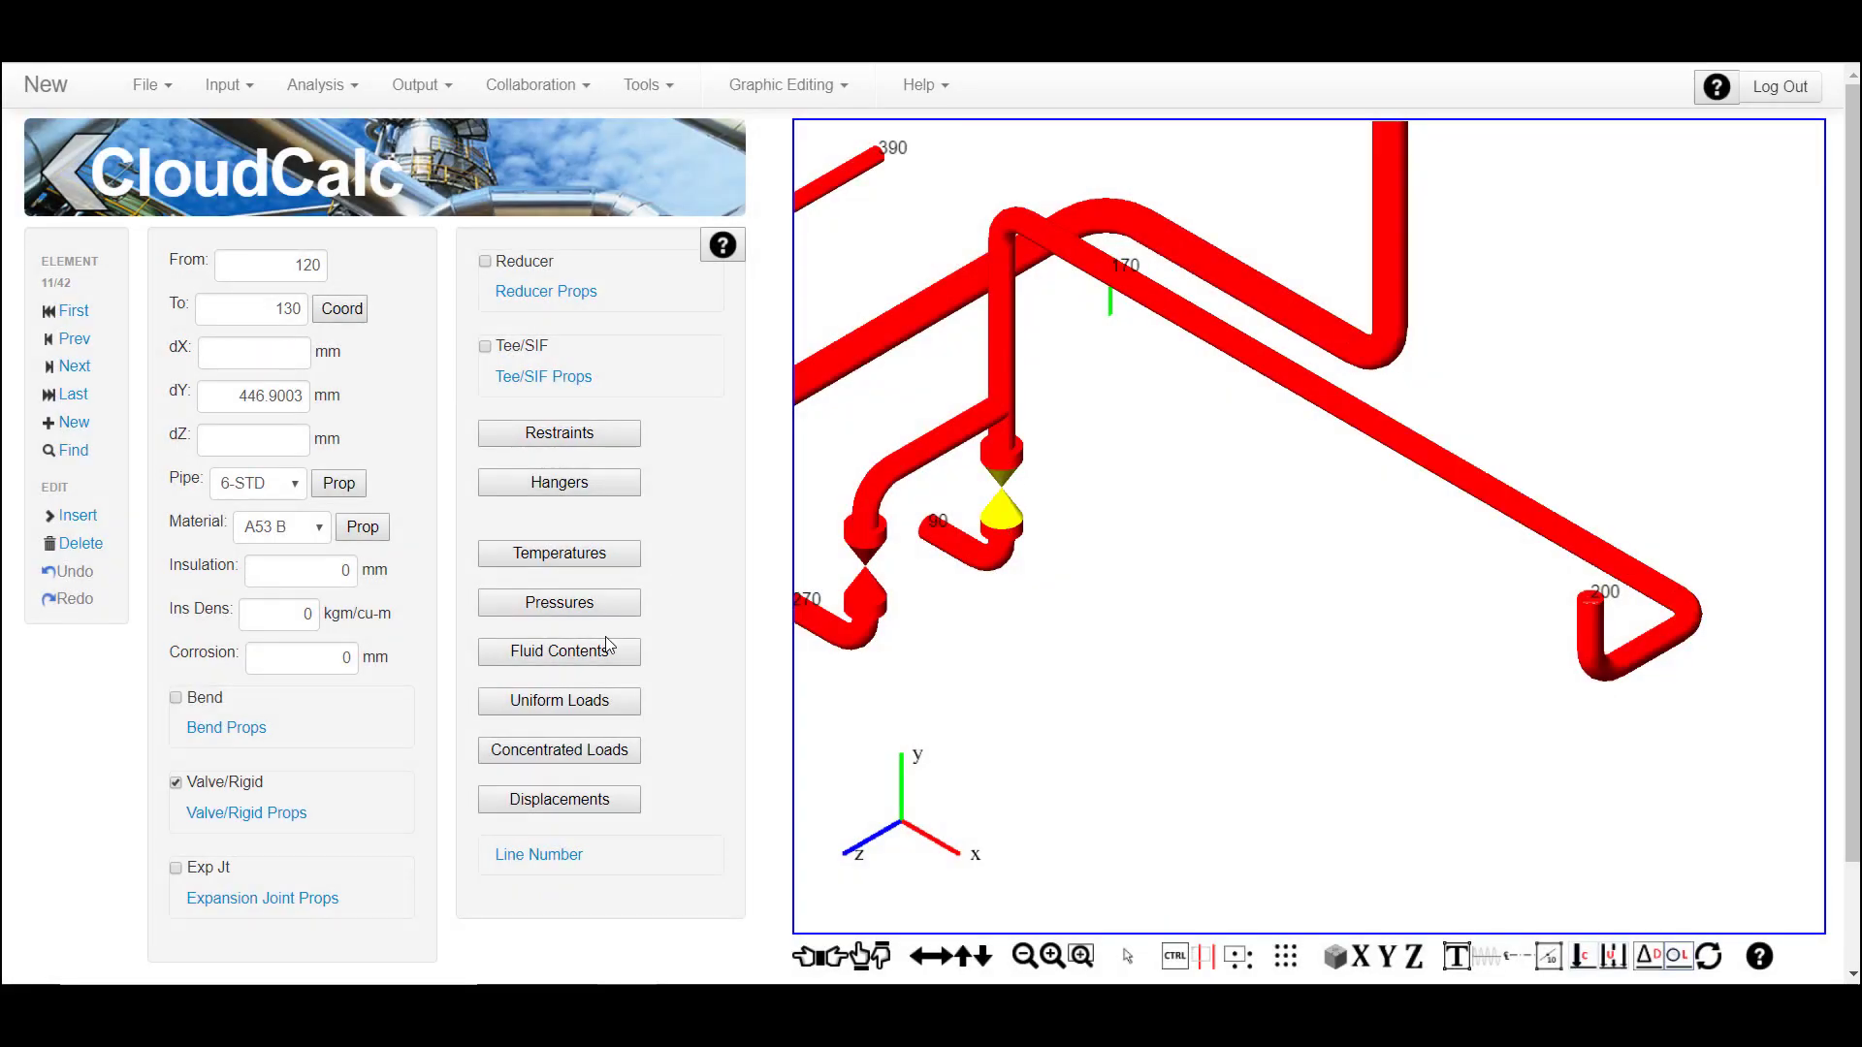
left_click(281, 815)
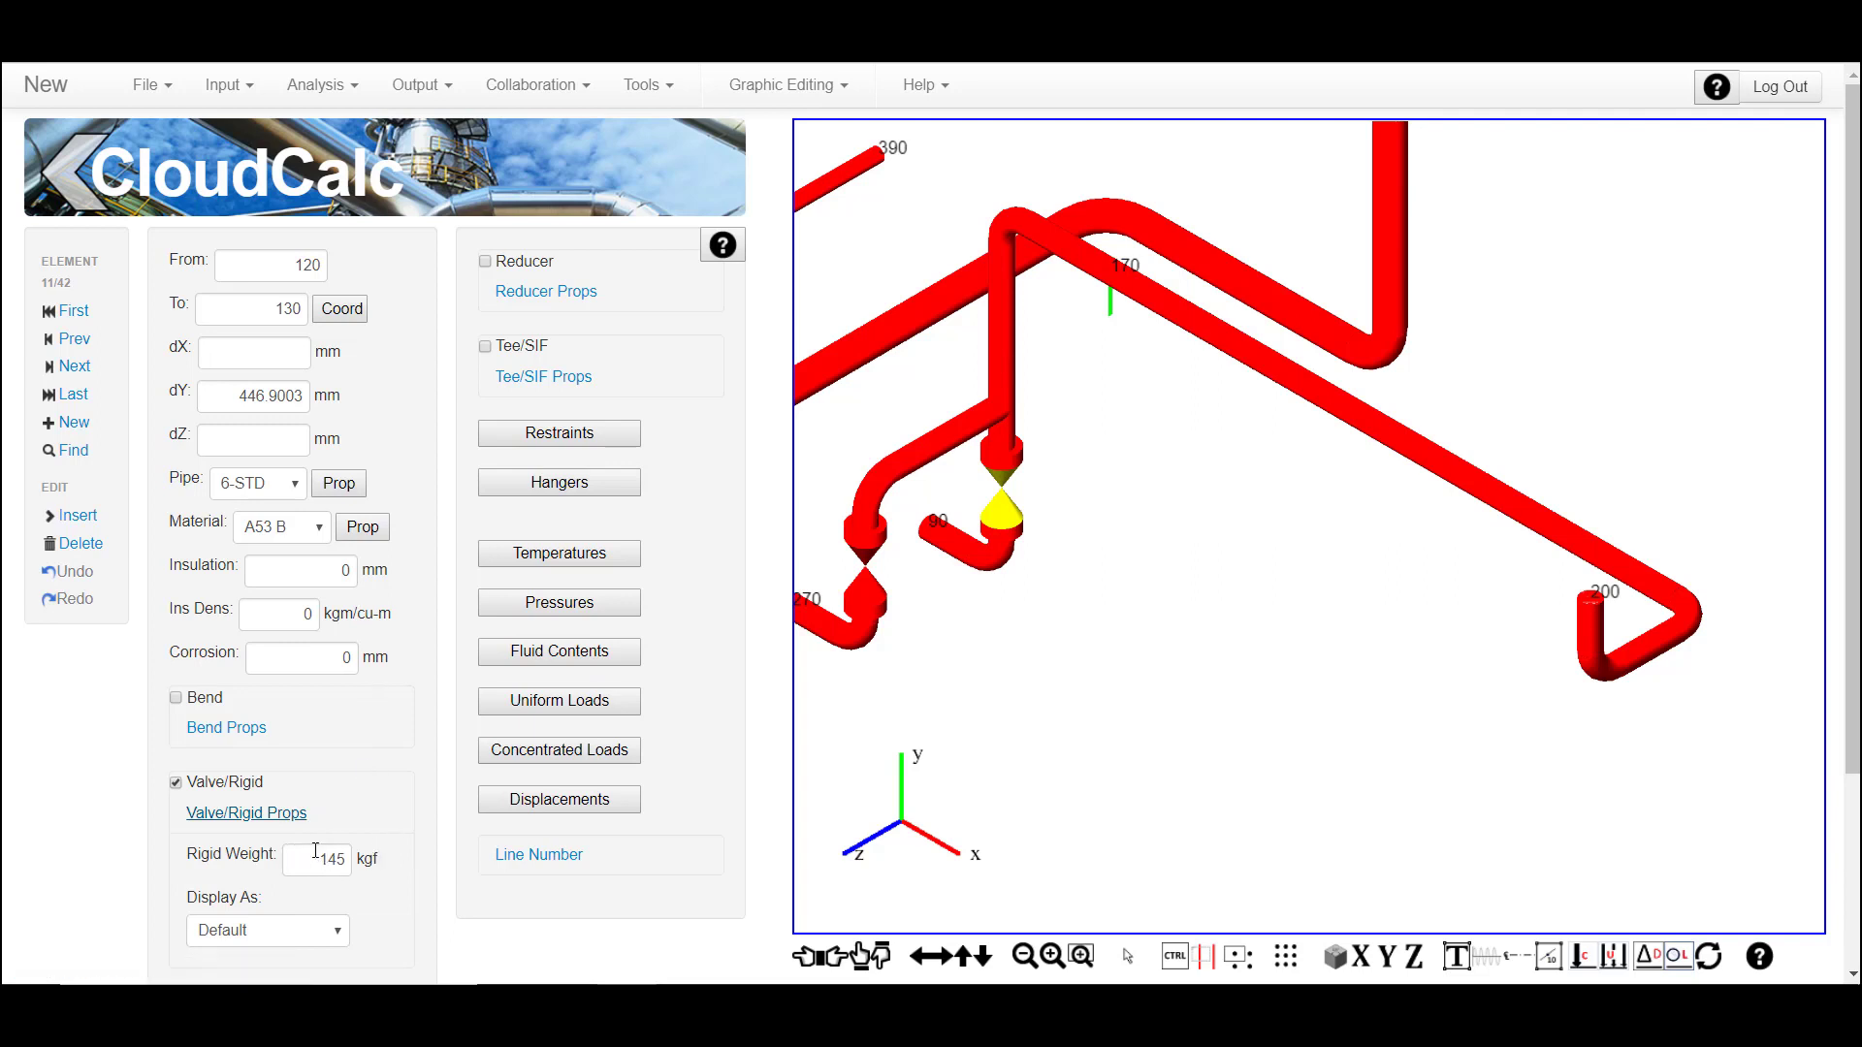
left_click(275, 821)
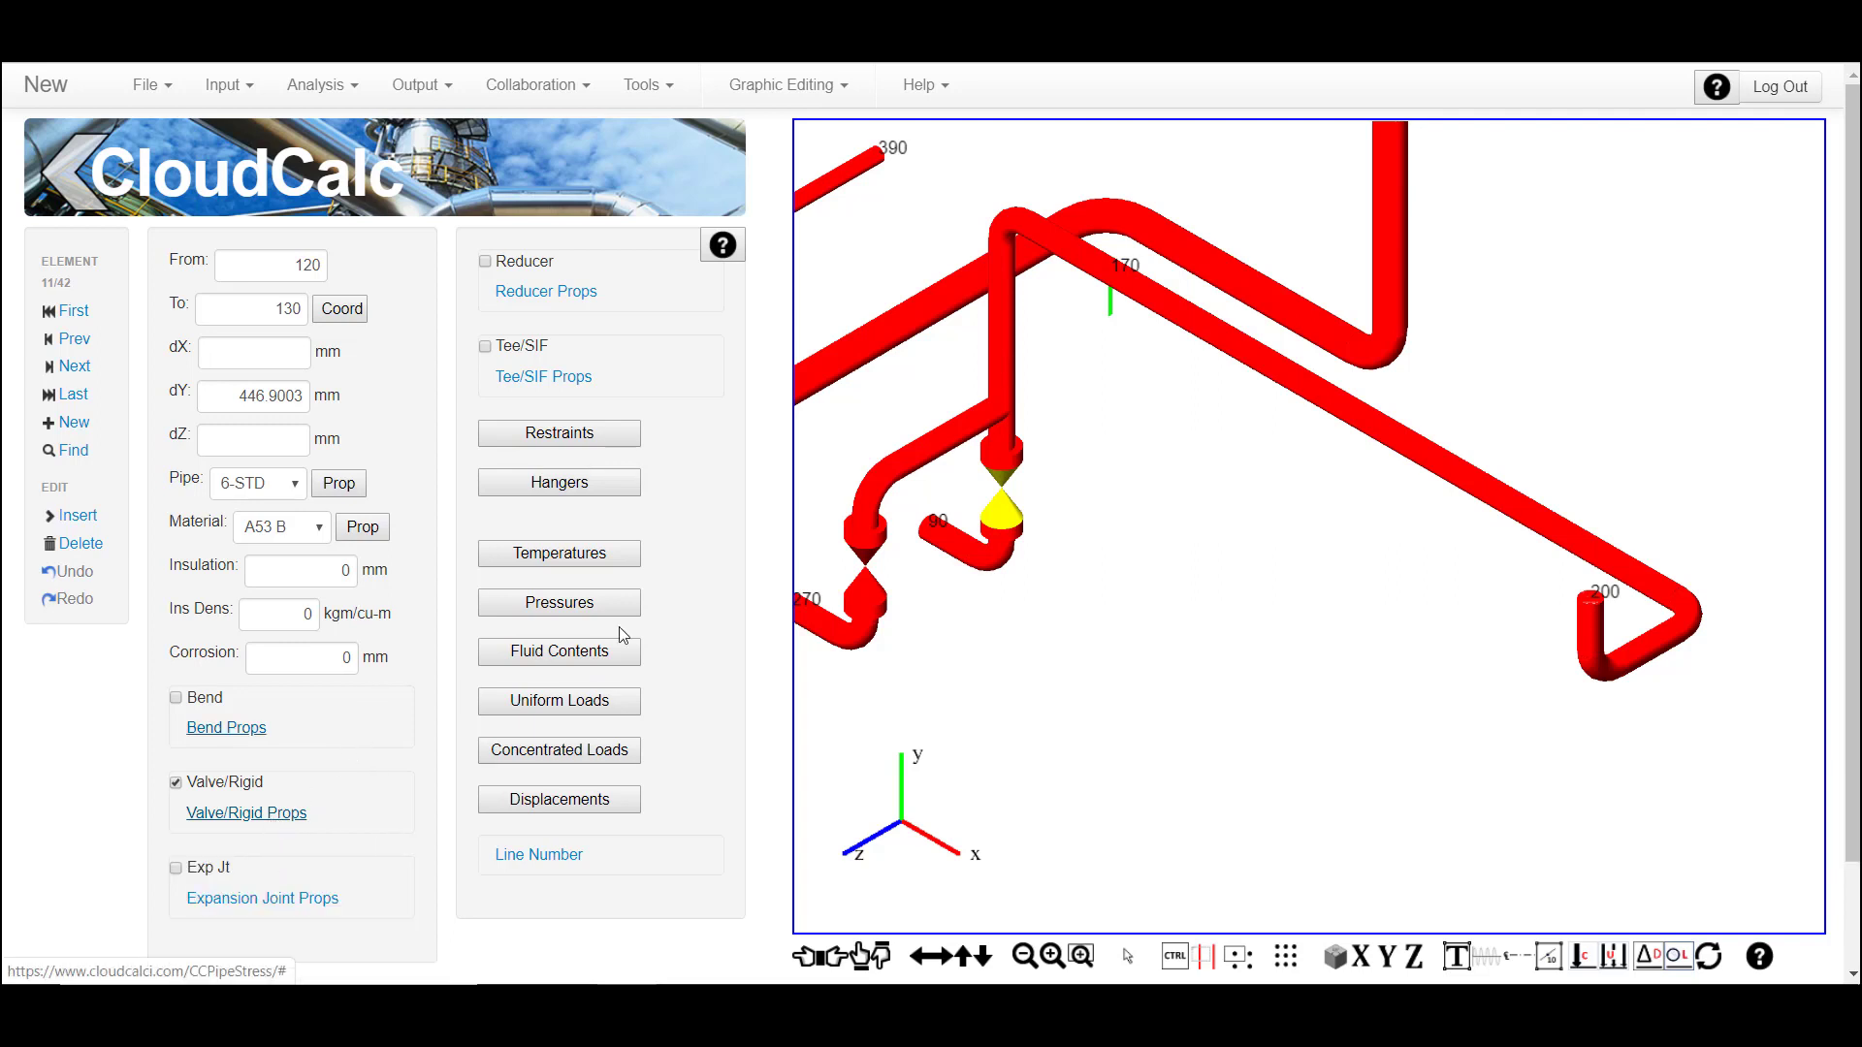
Check the tee/SIF properties of the element between nodes 140 and 150
left_click(1004, 444)
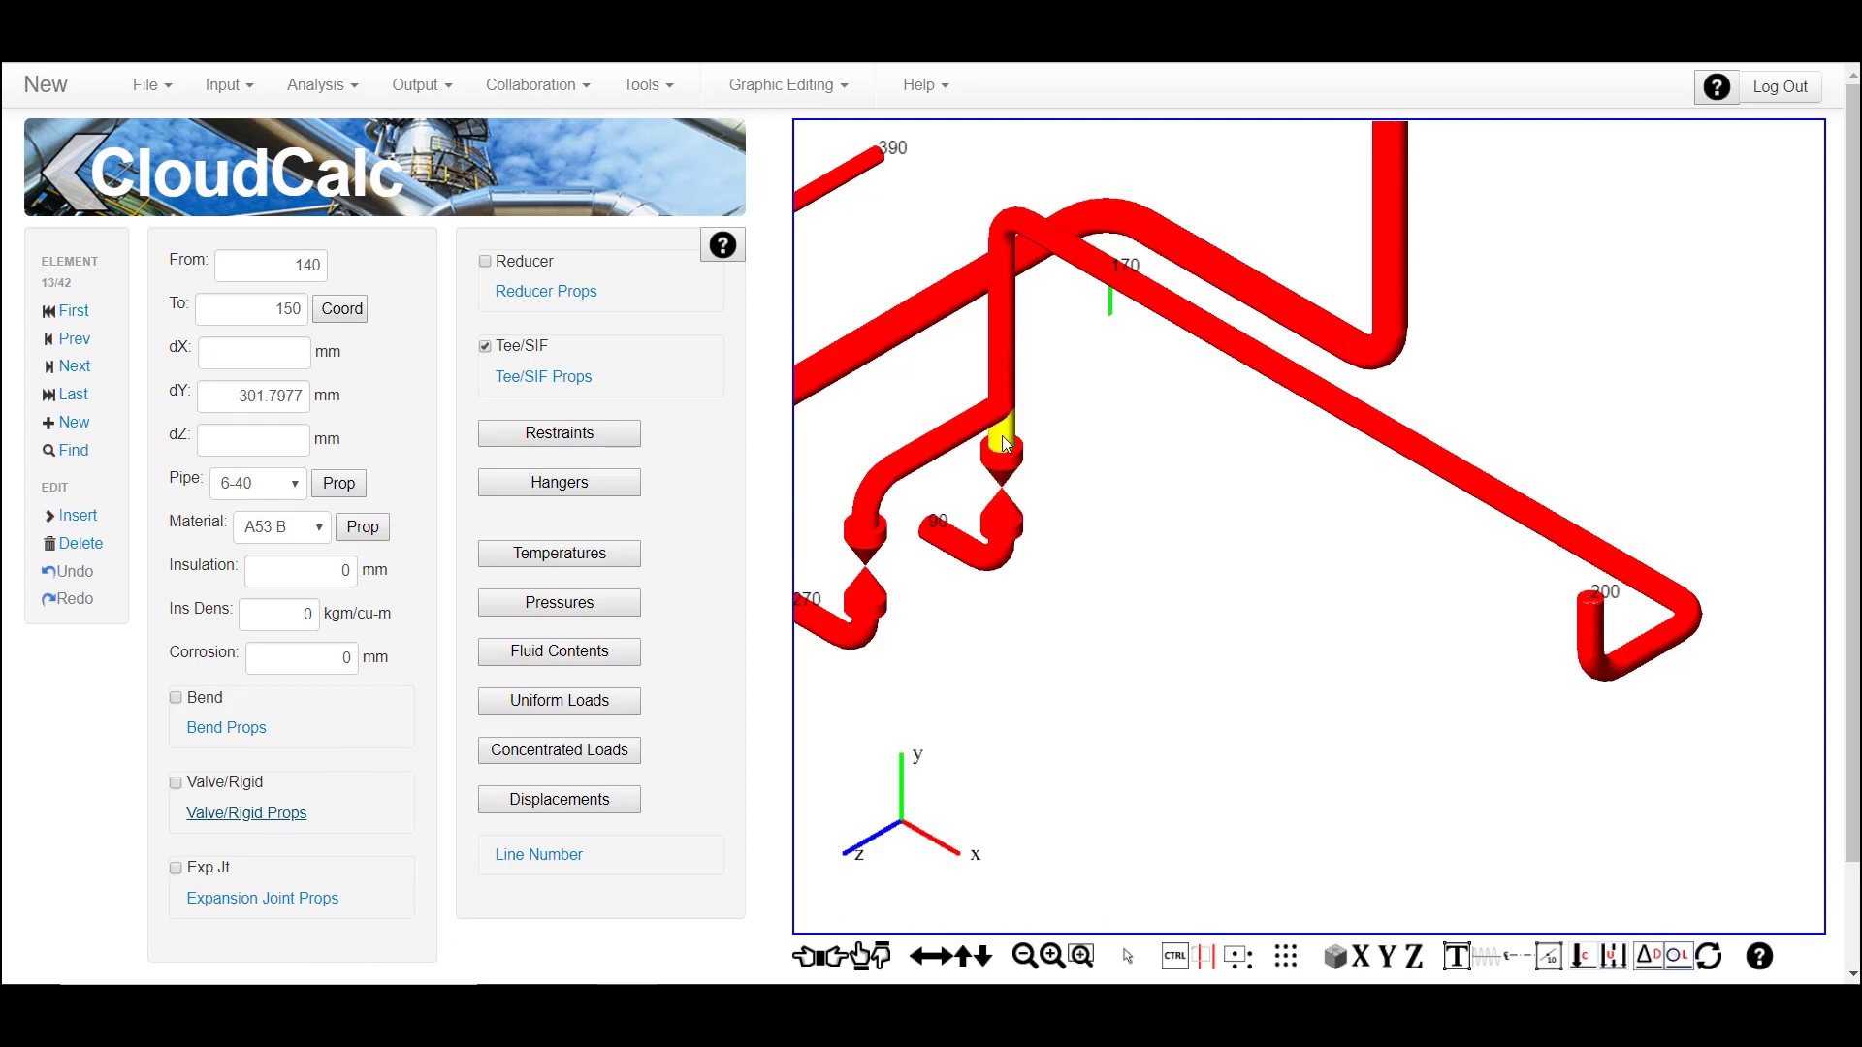
left_click(585, 378)
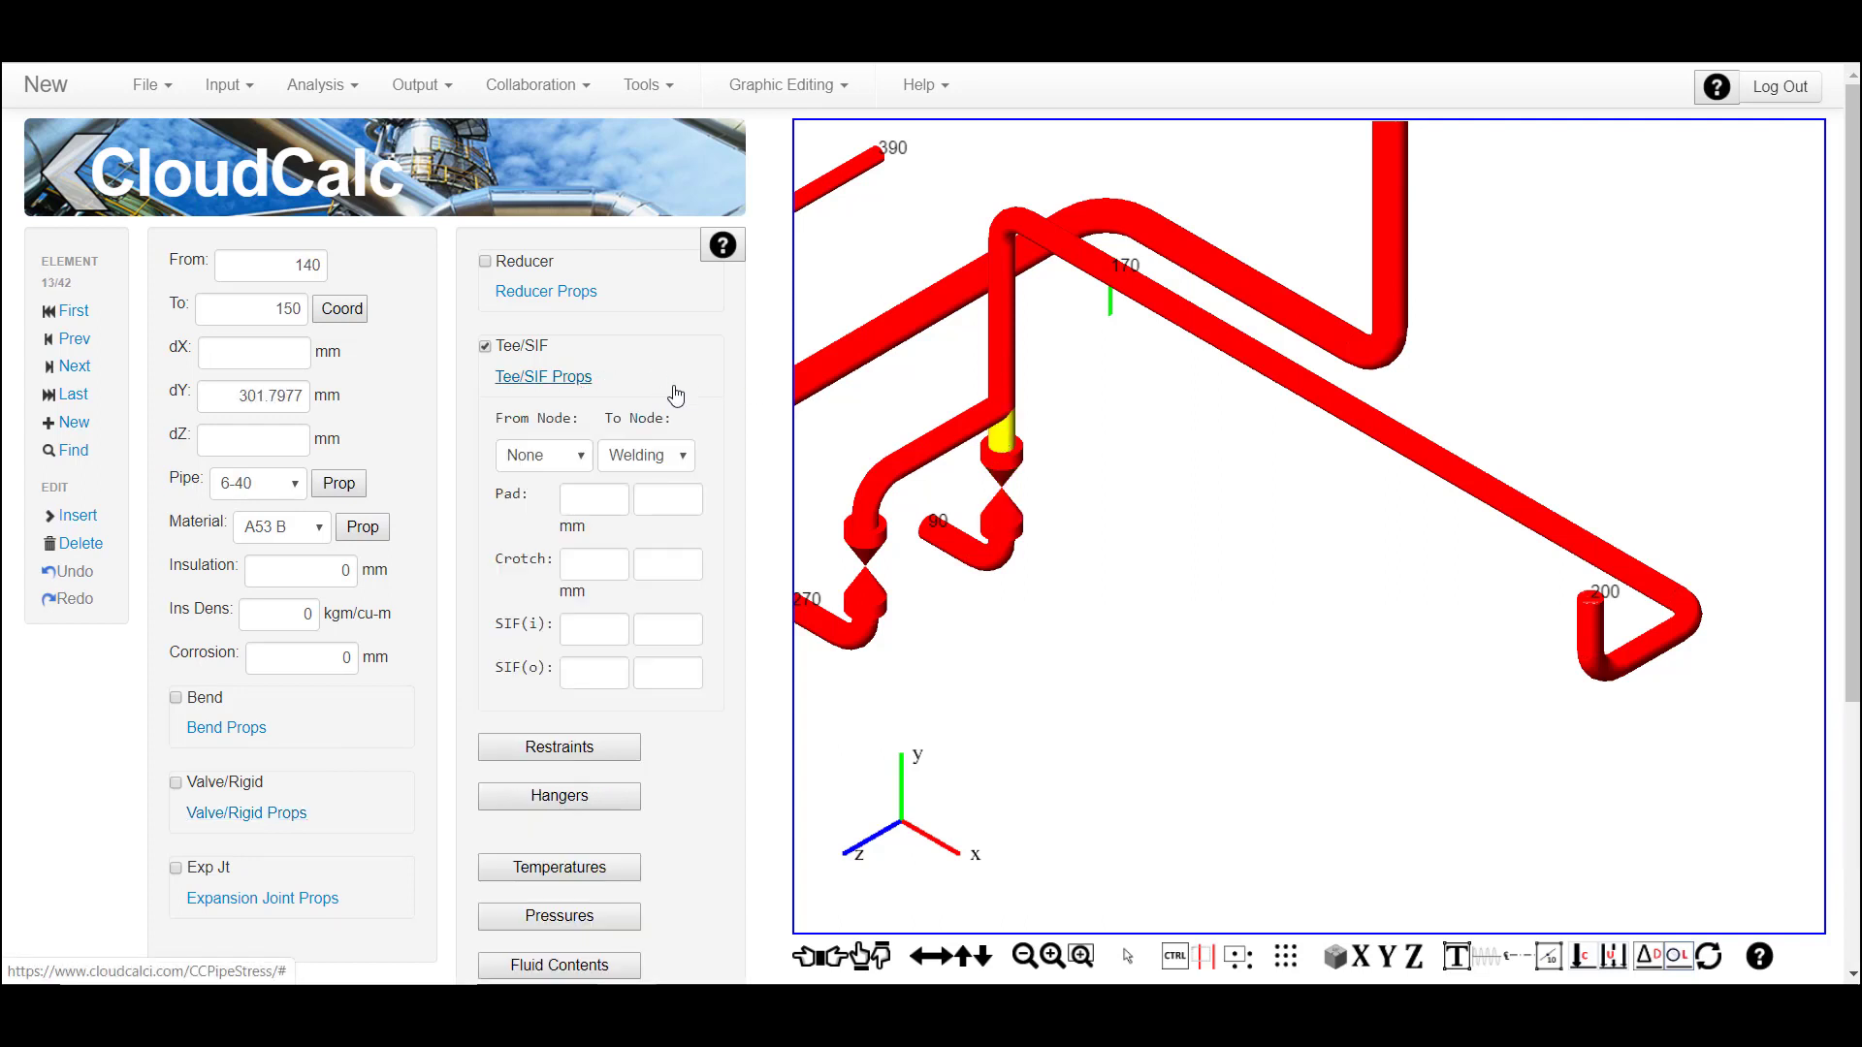
left_click(543, 378)
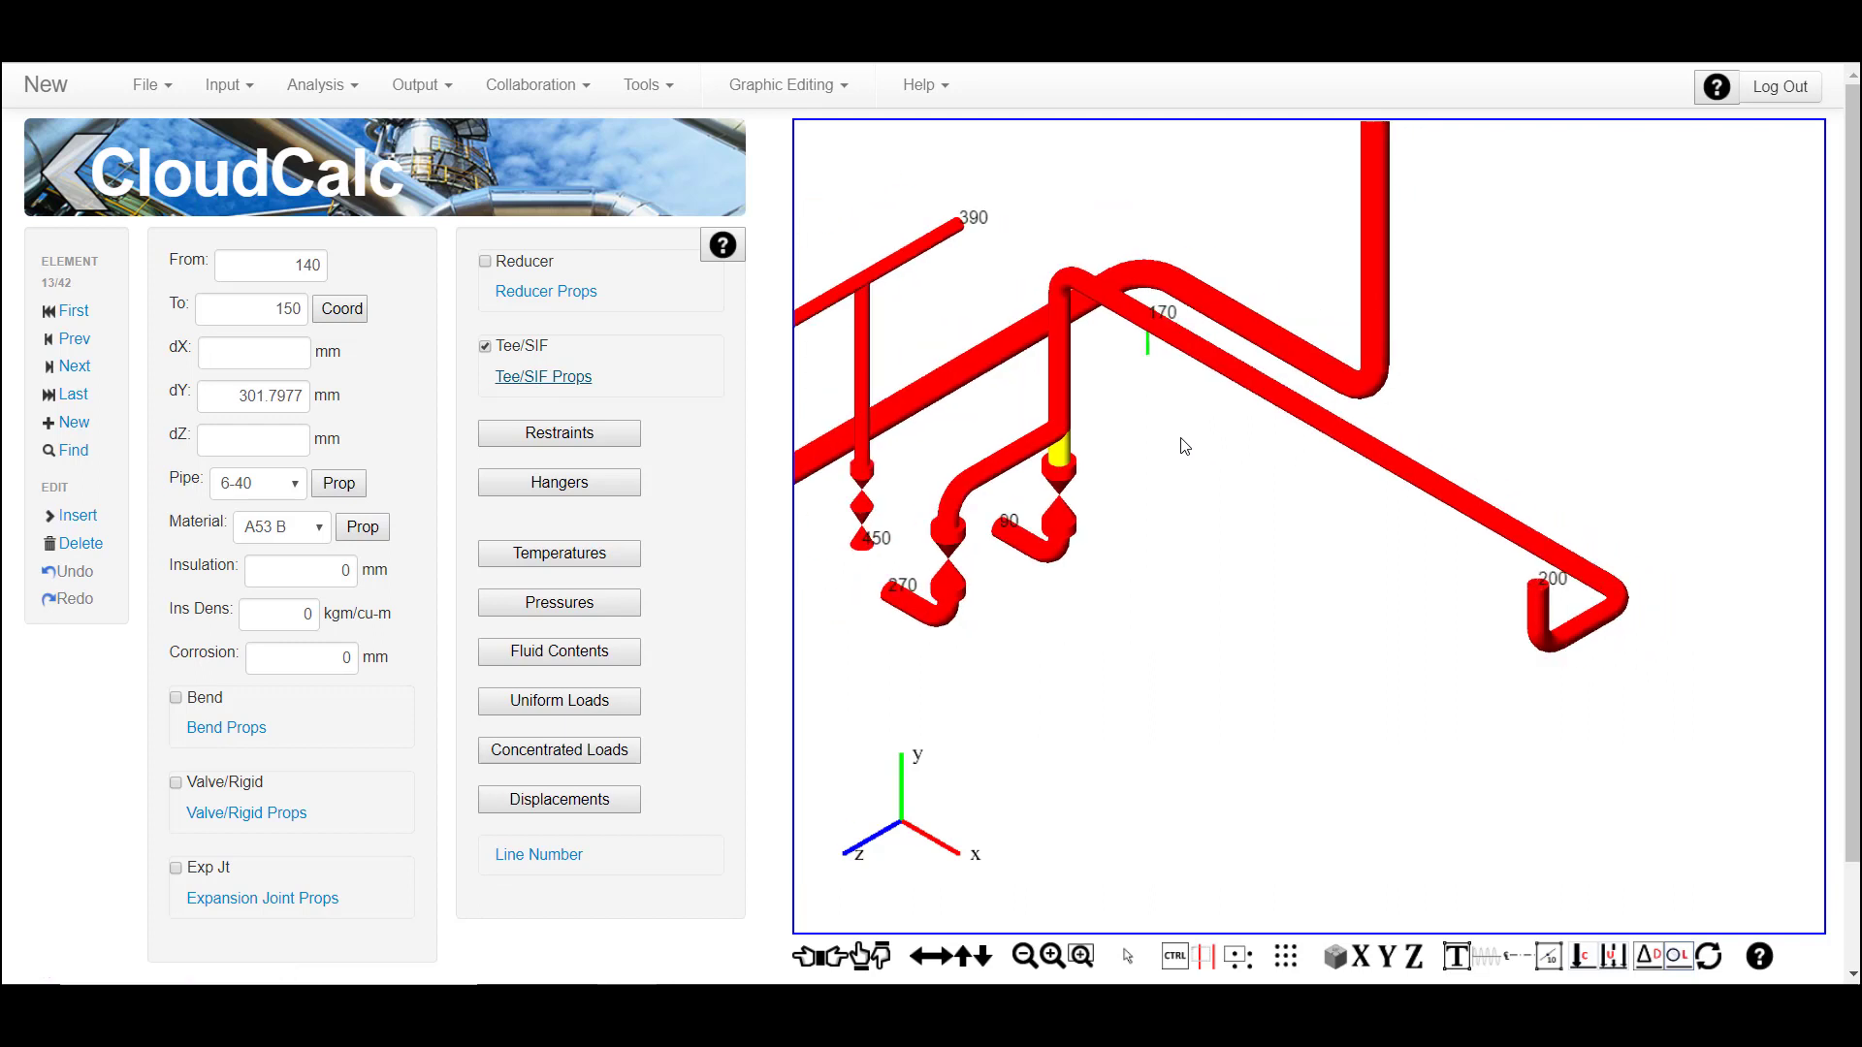
Review the temperature, pressure and fluid load lists of the element between nodes 140 and 150 without adding any loads
scroll(1185, 446, "down", 2)
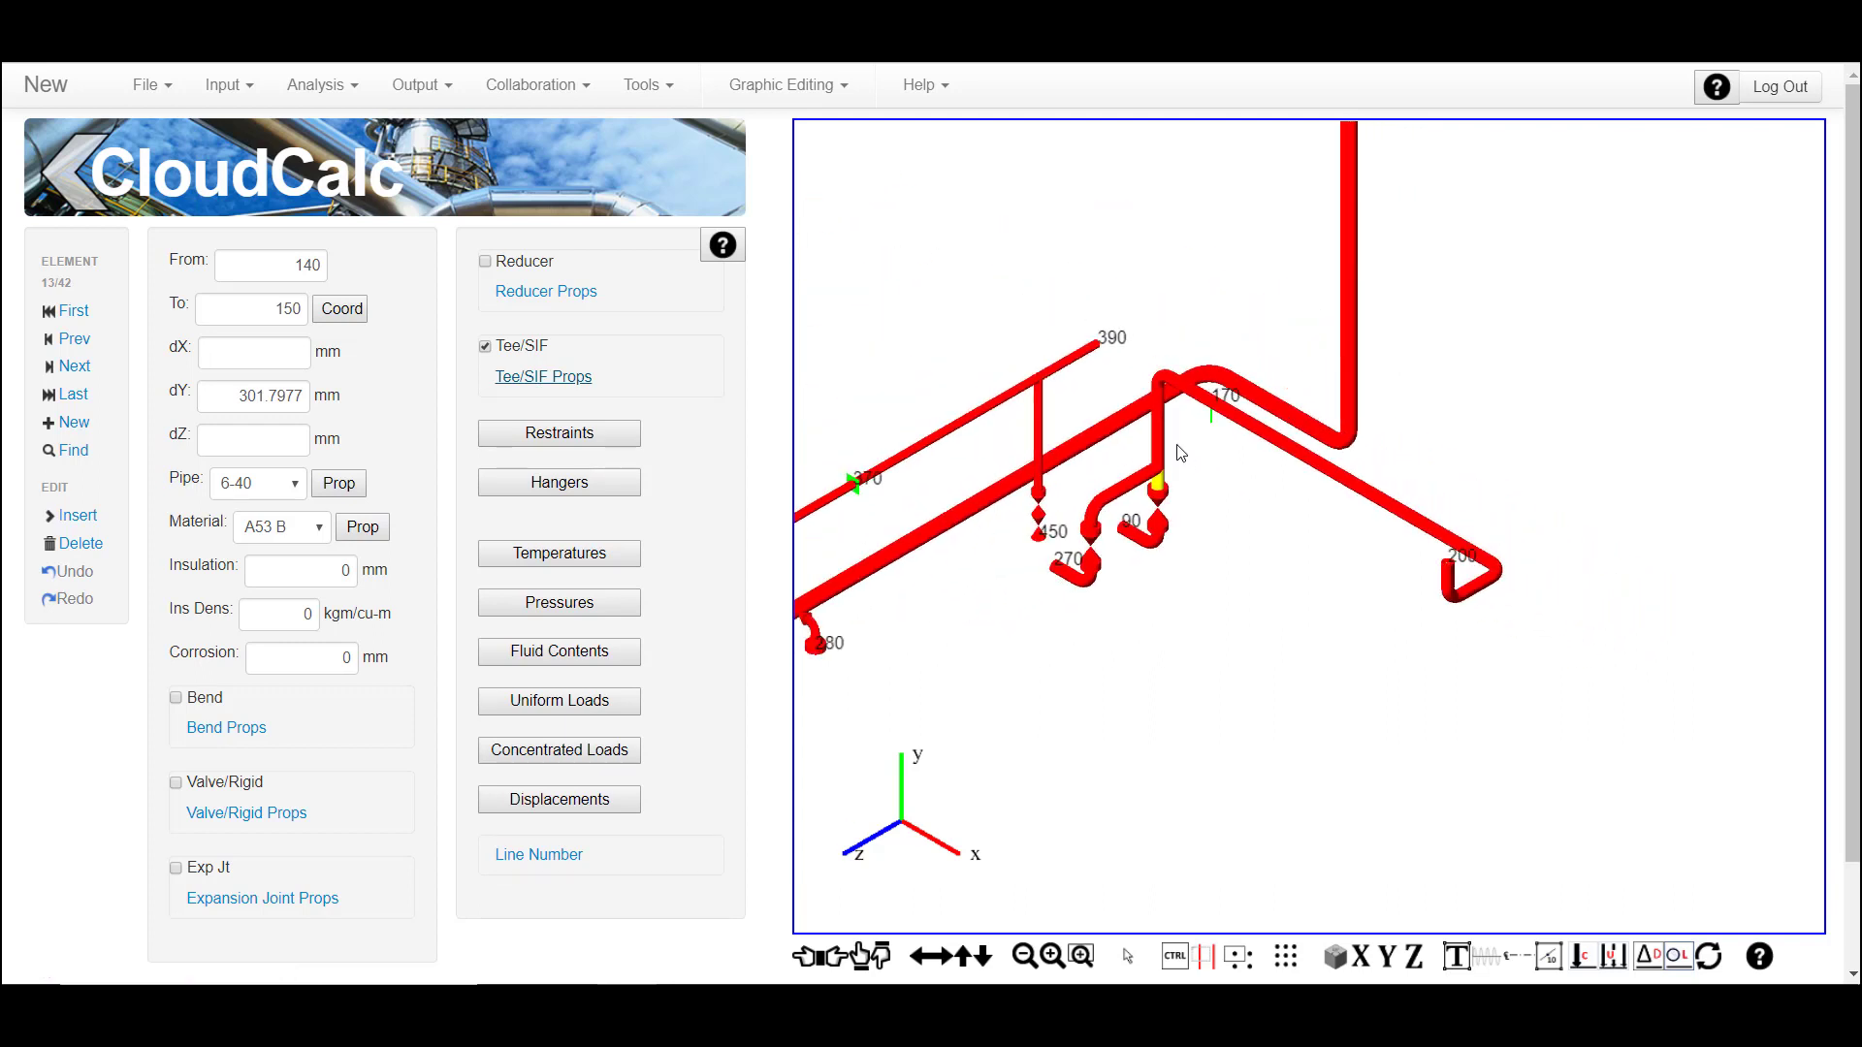
middle_click_drag(1204, 454, 1397, 447)
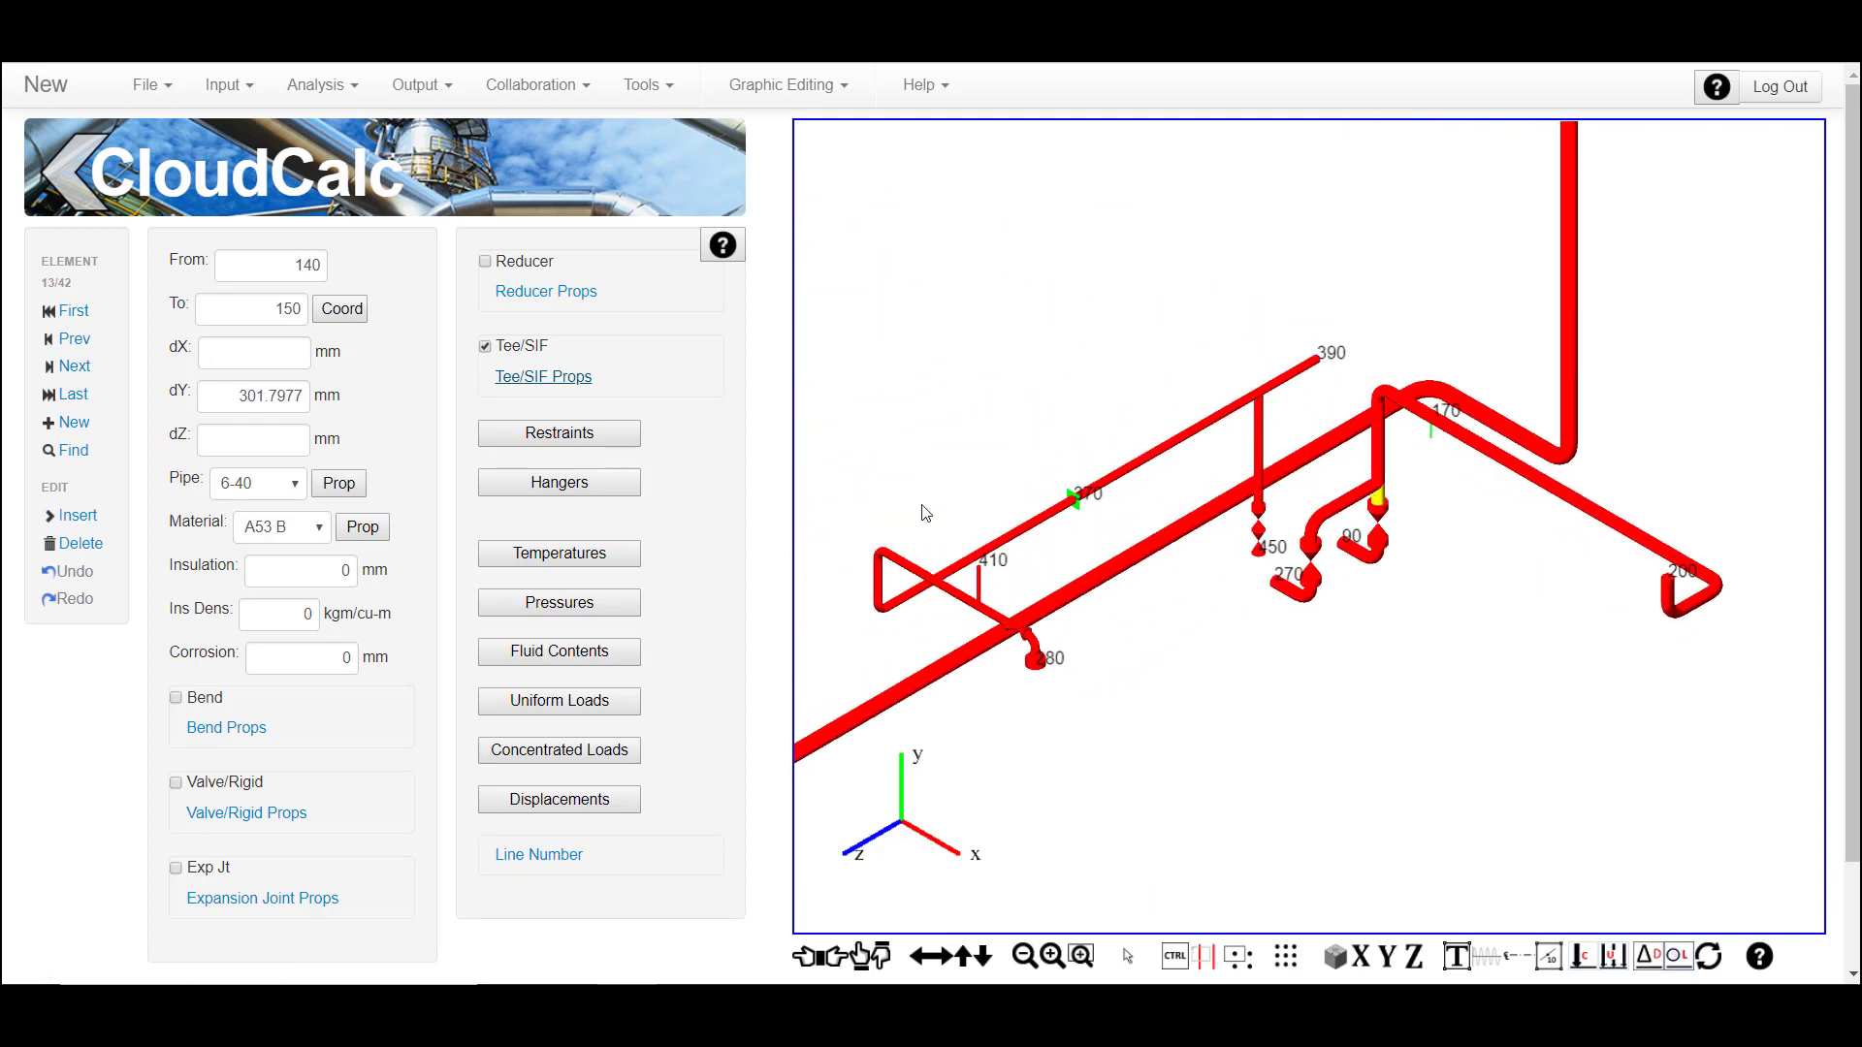
left_click(575, 555)
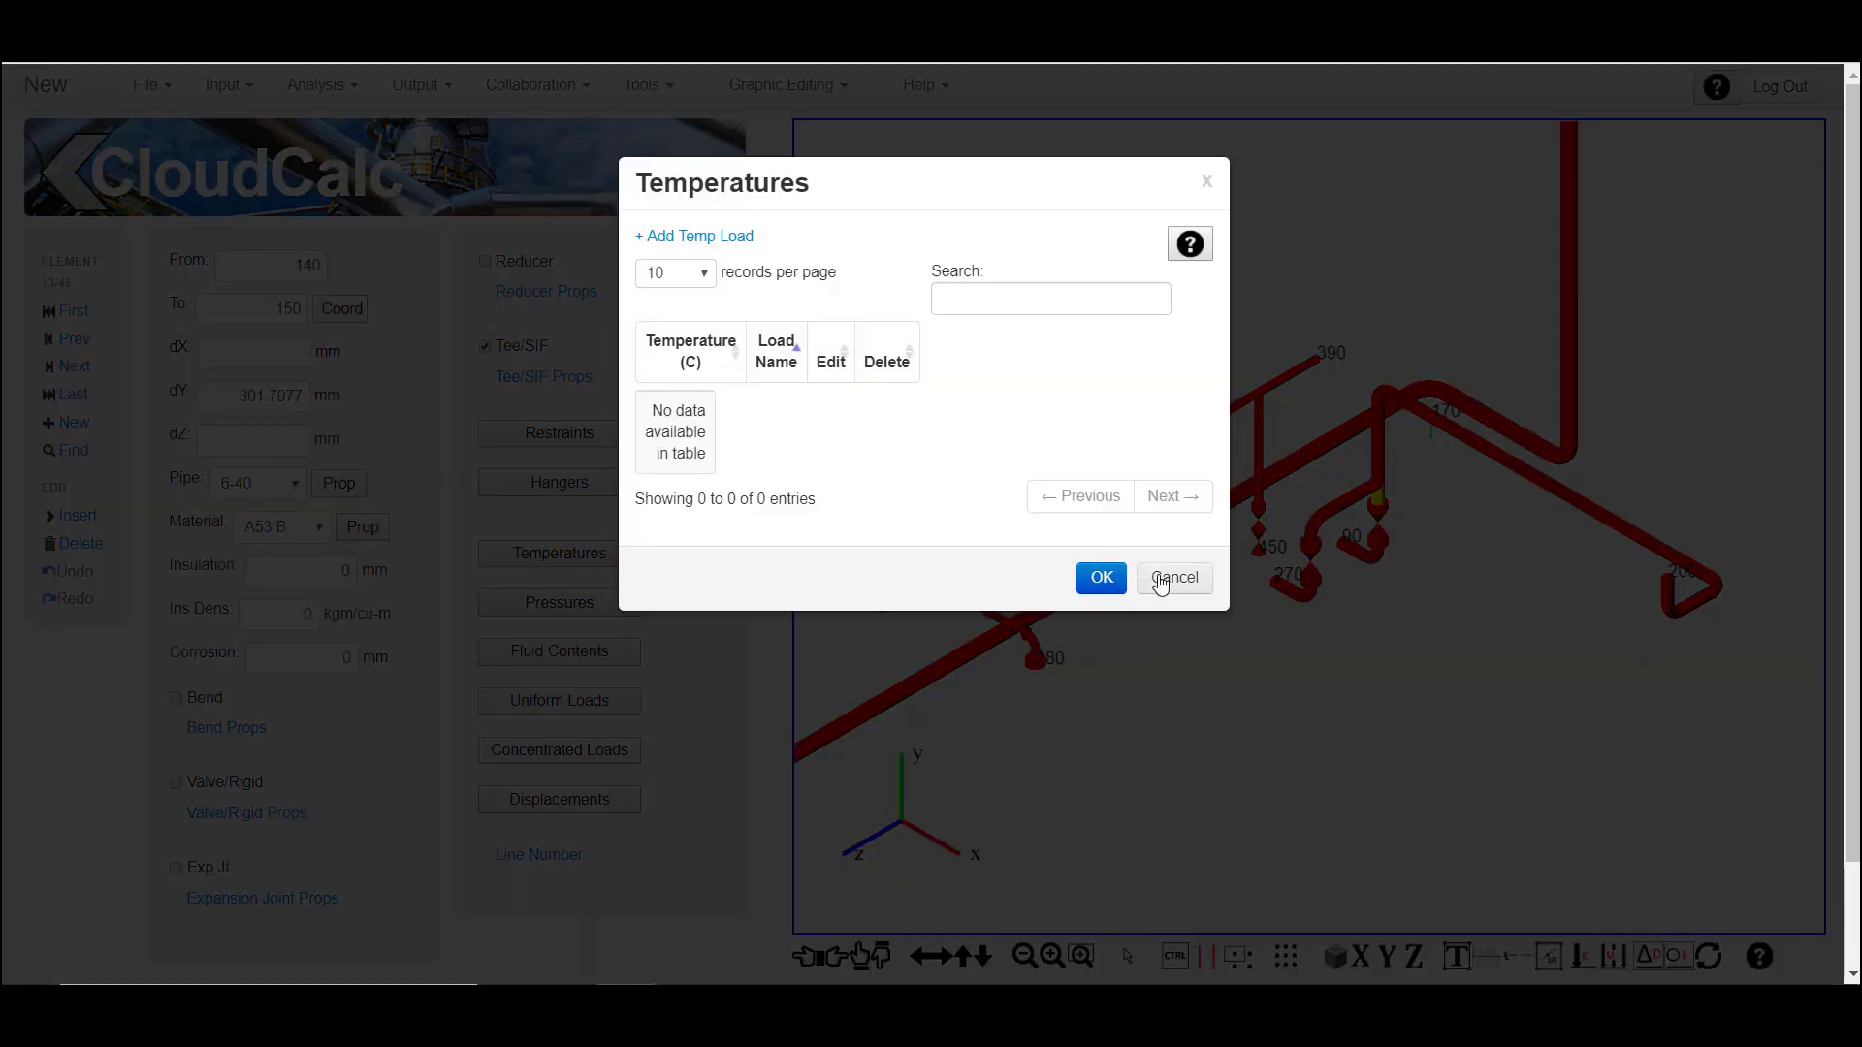
left_click(1174, 578)
left_click(560, 602)
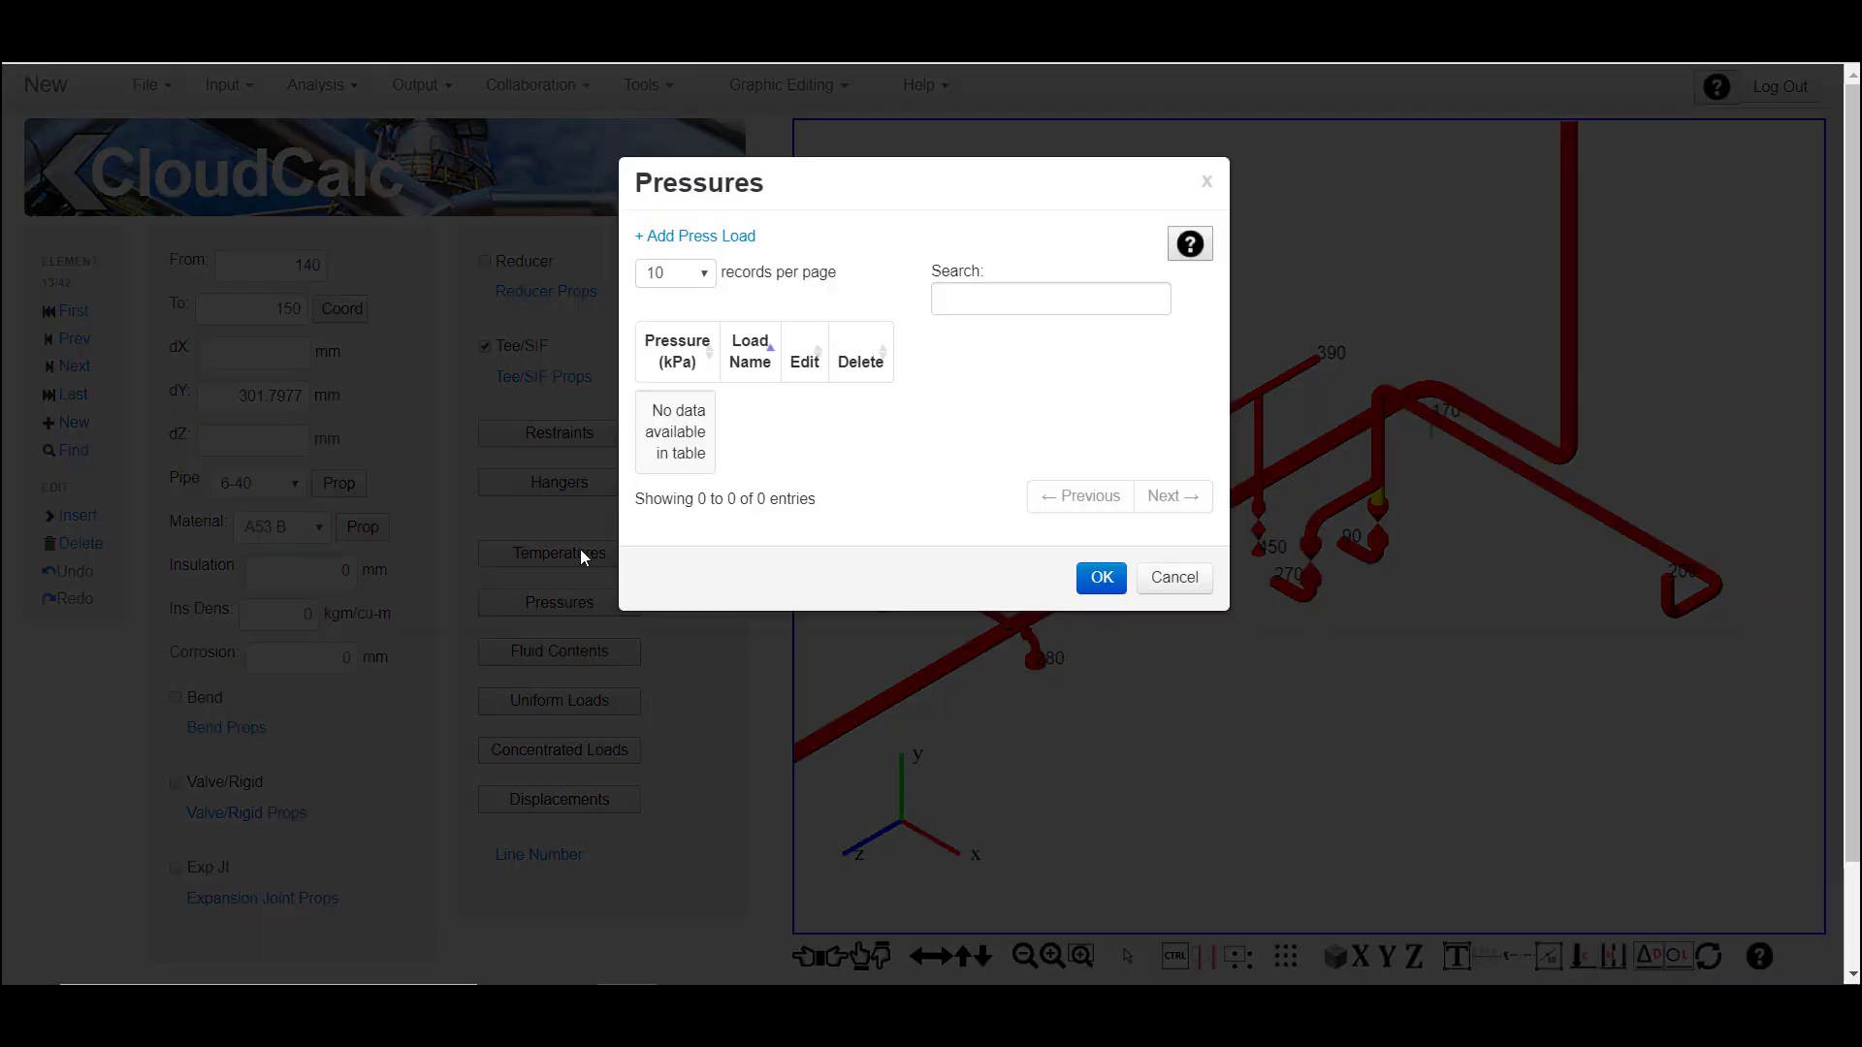
left_click(1193, 577)
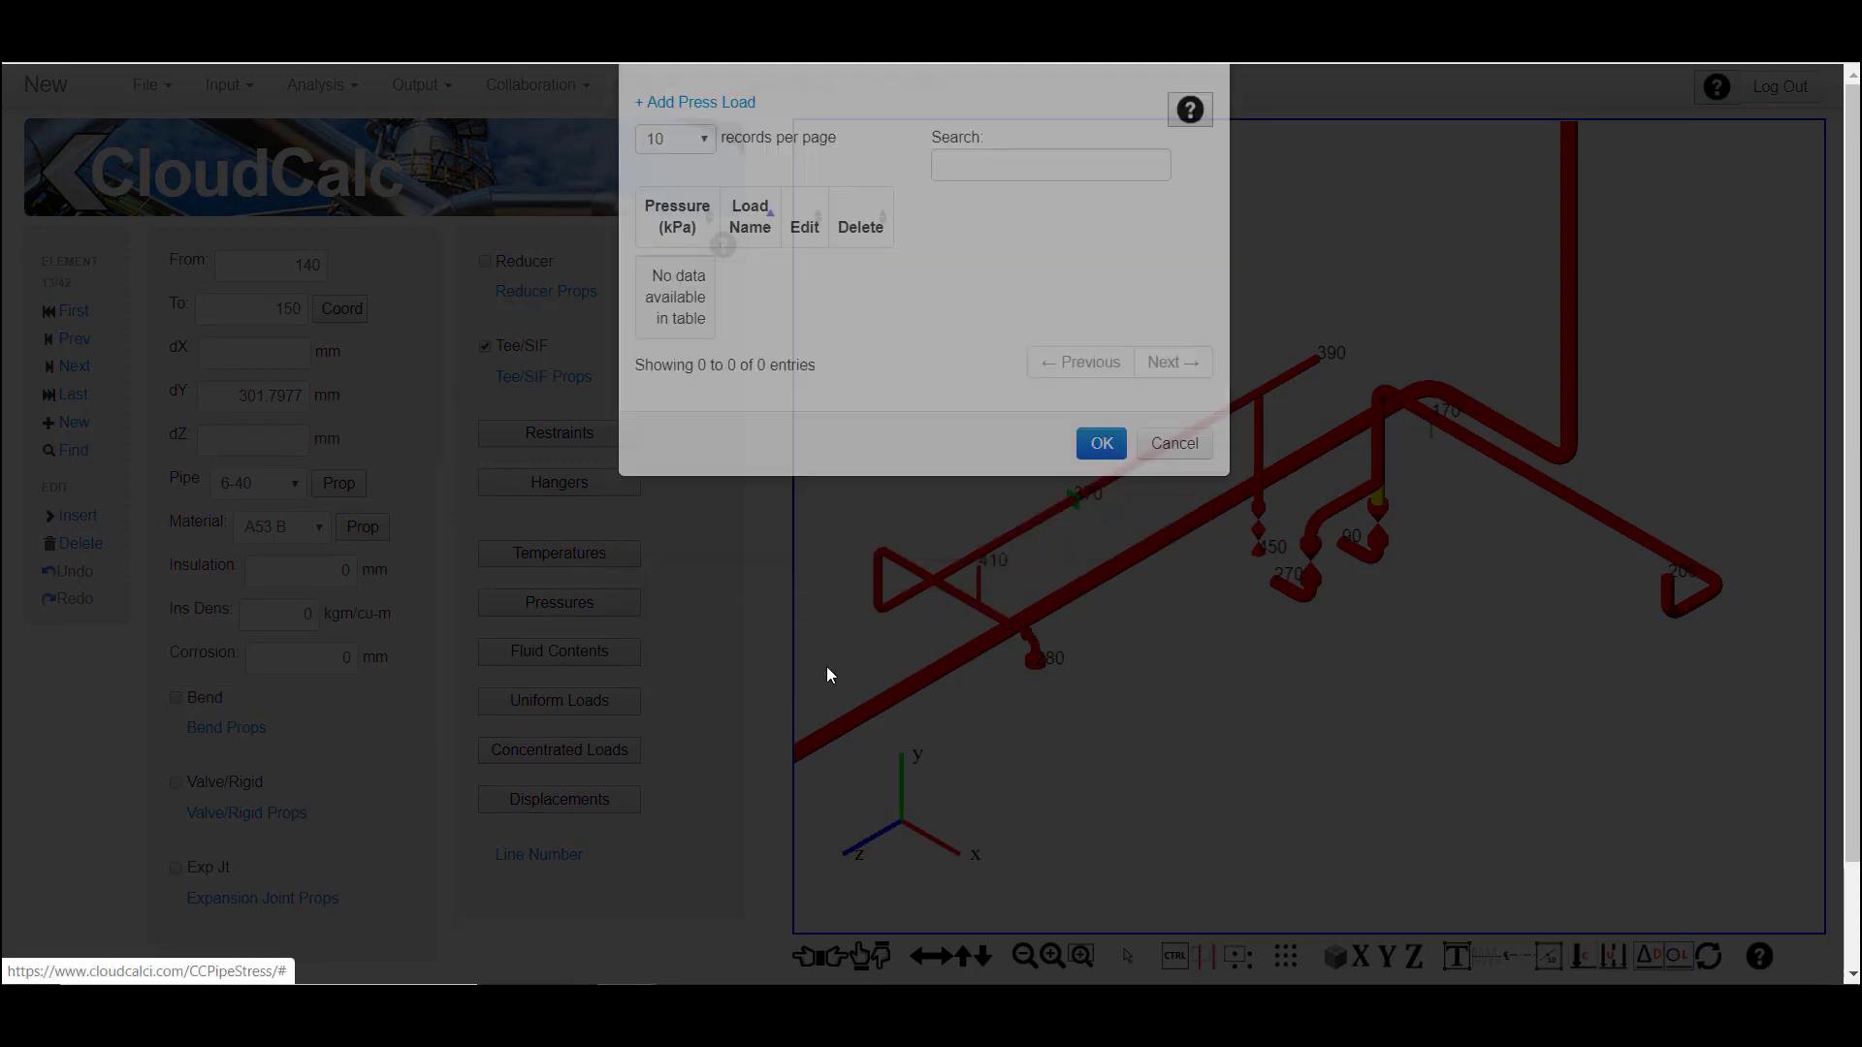
left_click(599, 654)
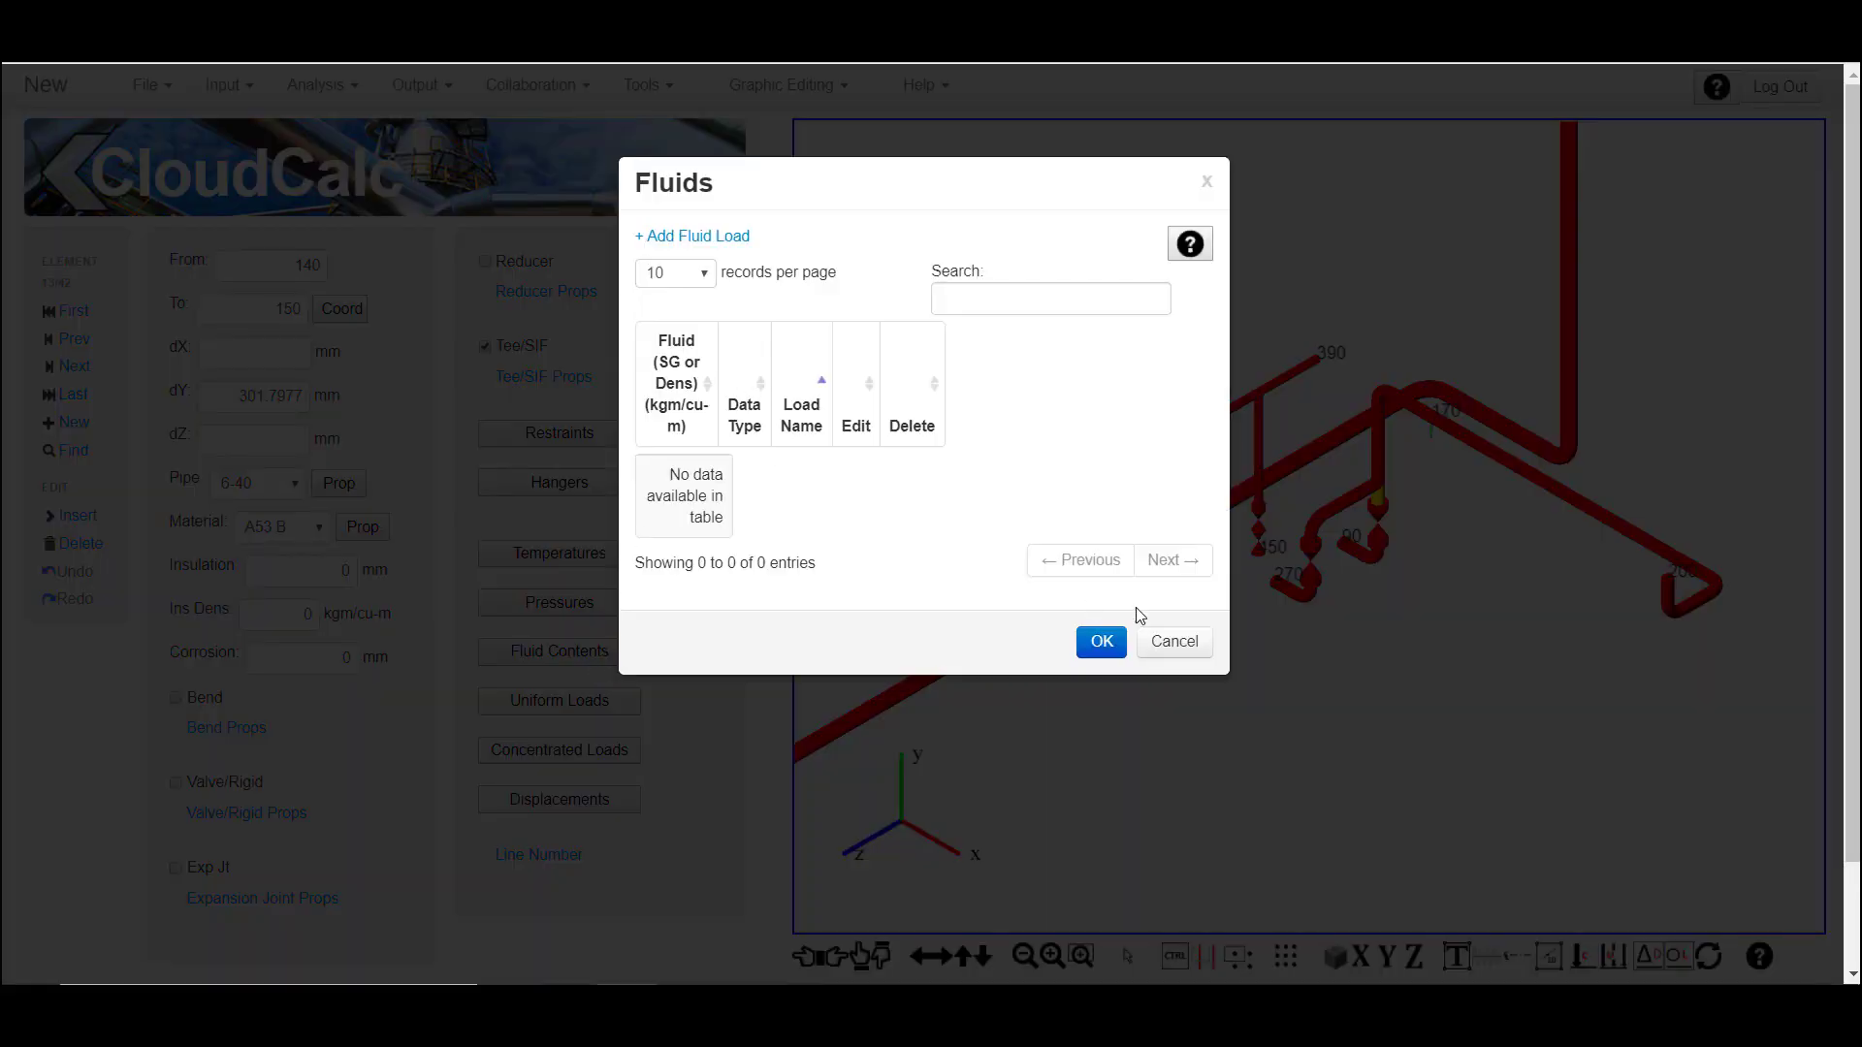
left_click(1191, 642)
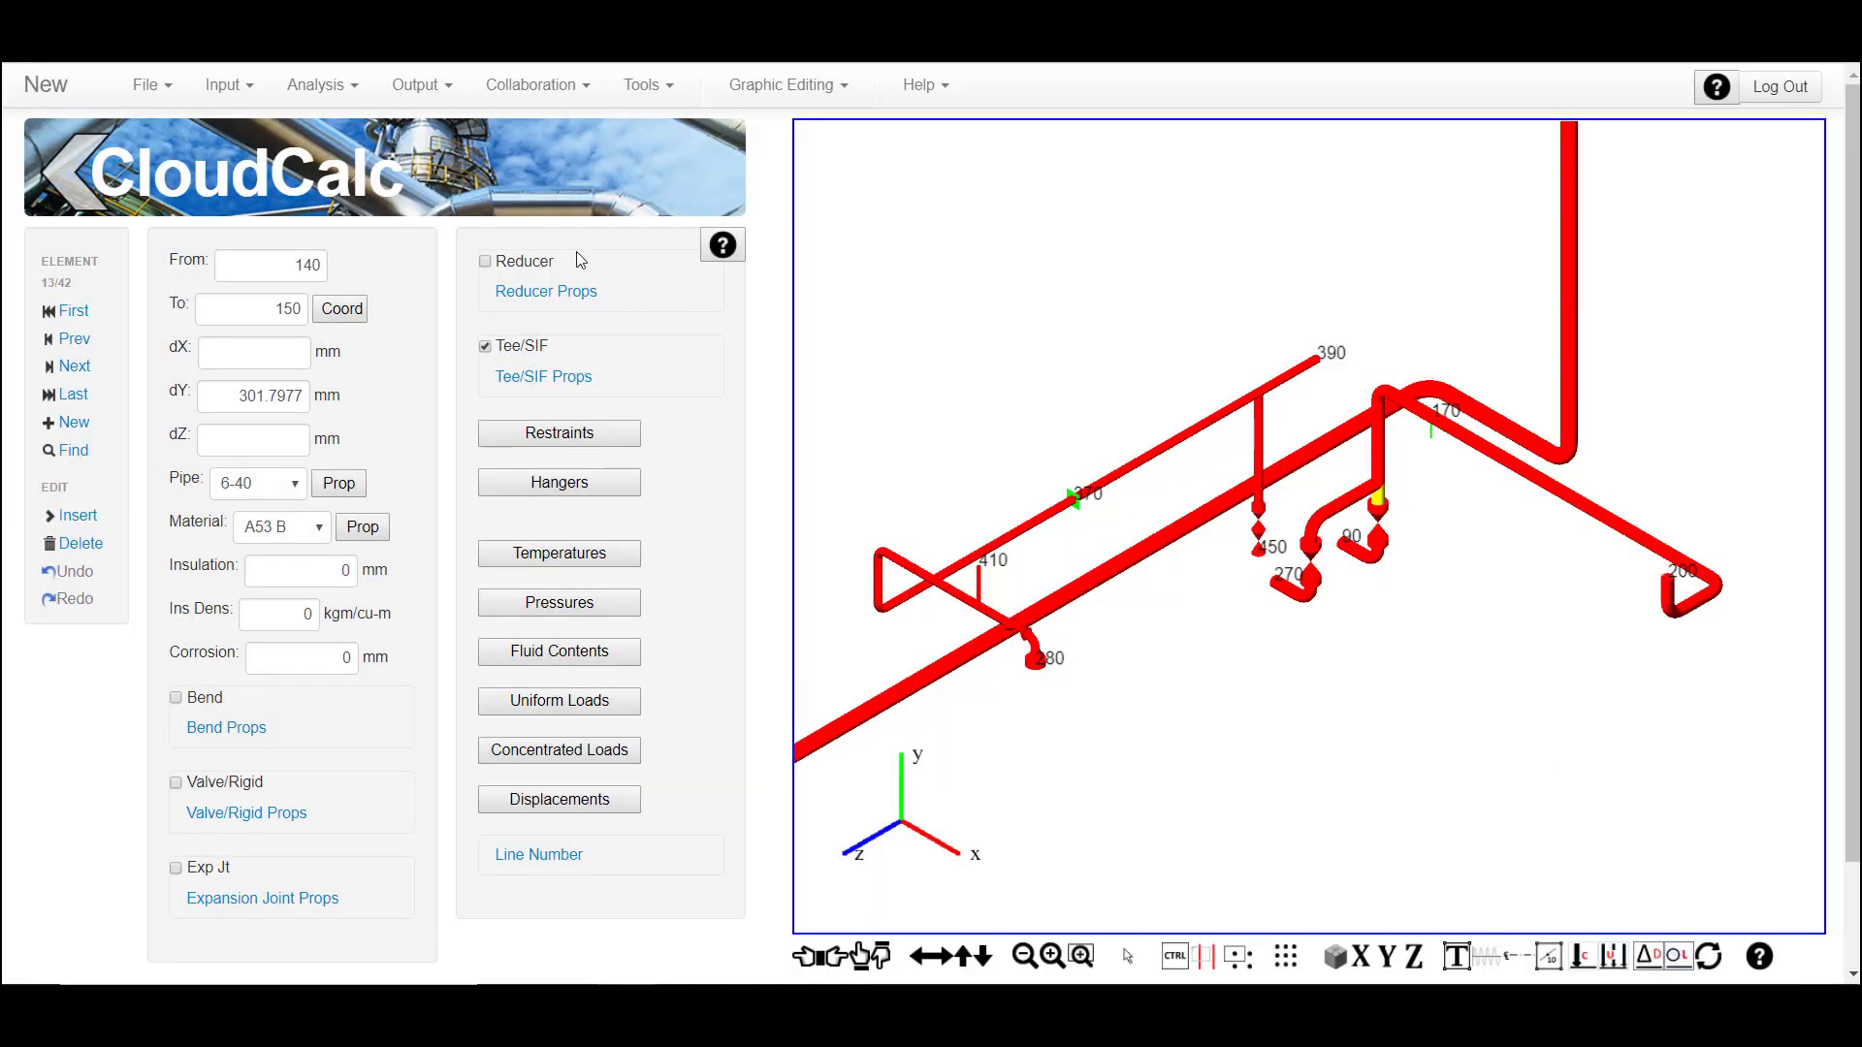
Select all elements of the model and add a Fluid 1 load with a specific gravity (SG) of 1
left_click(528, 184)
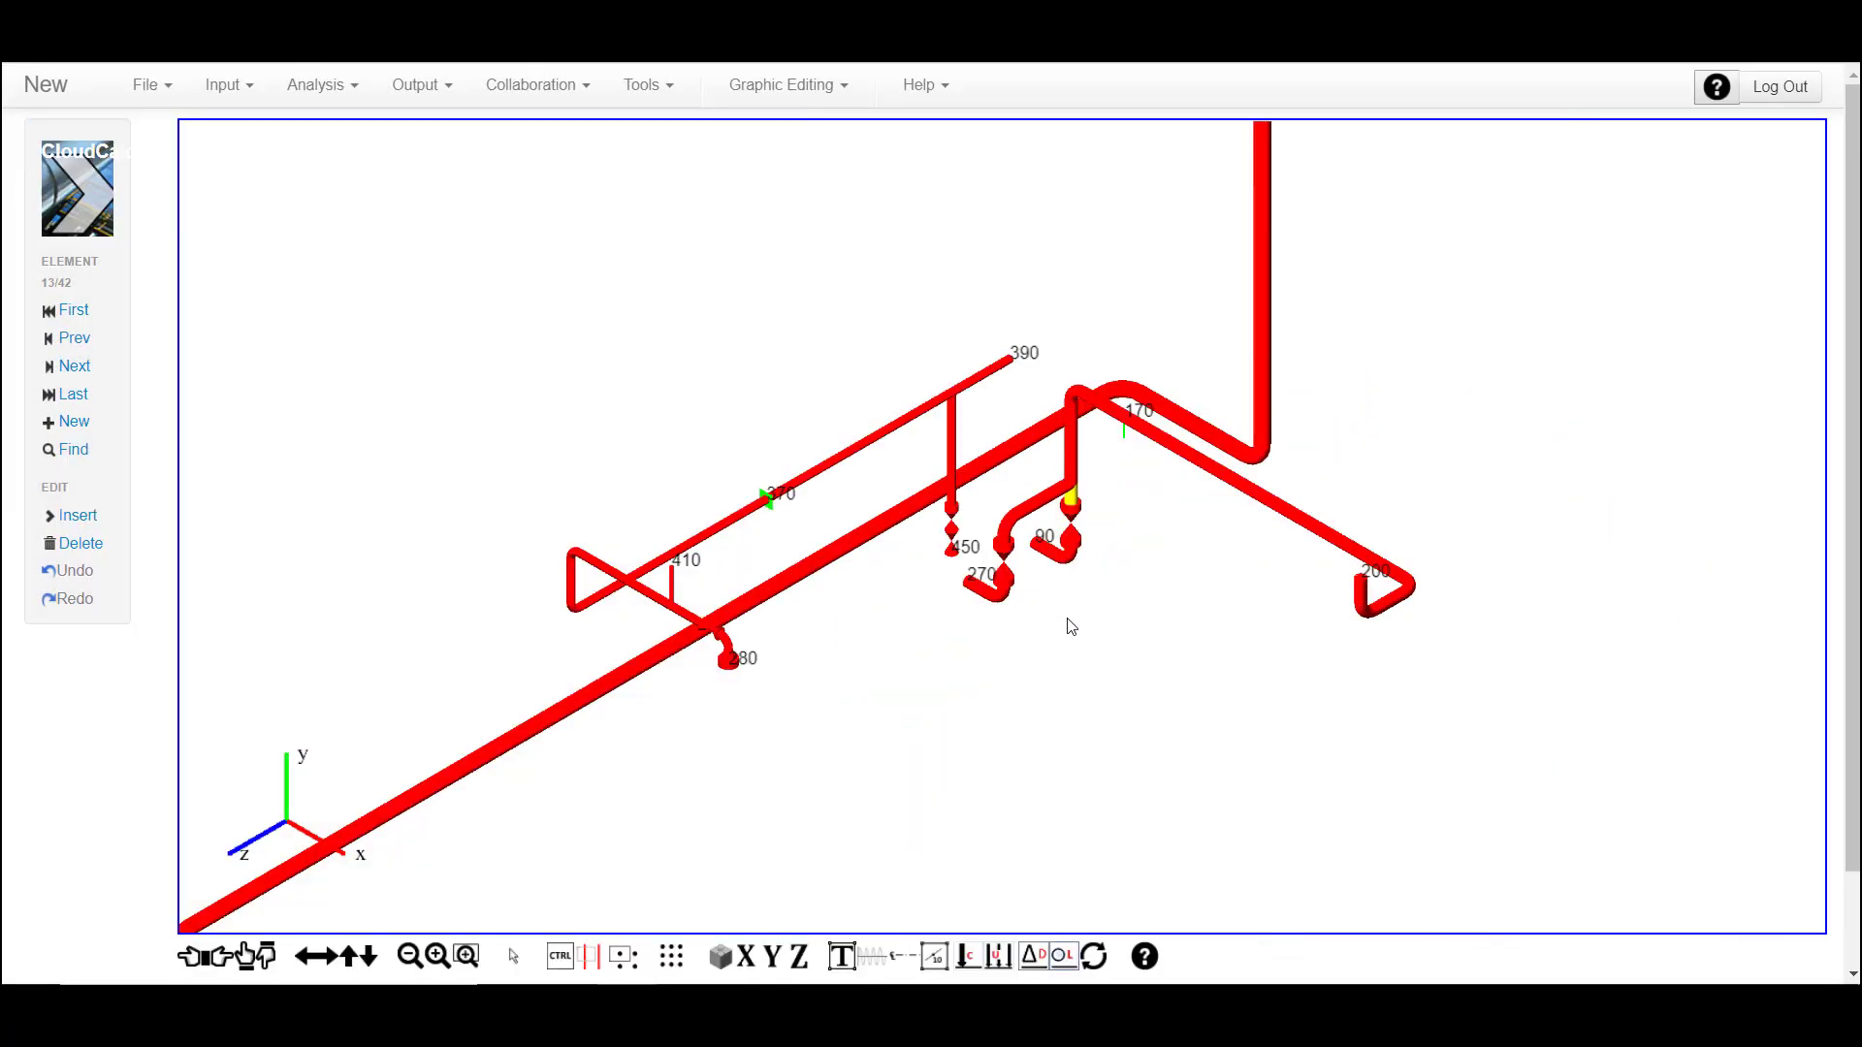
scroll(1068, 628, "down", 5)
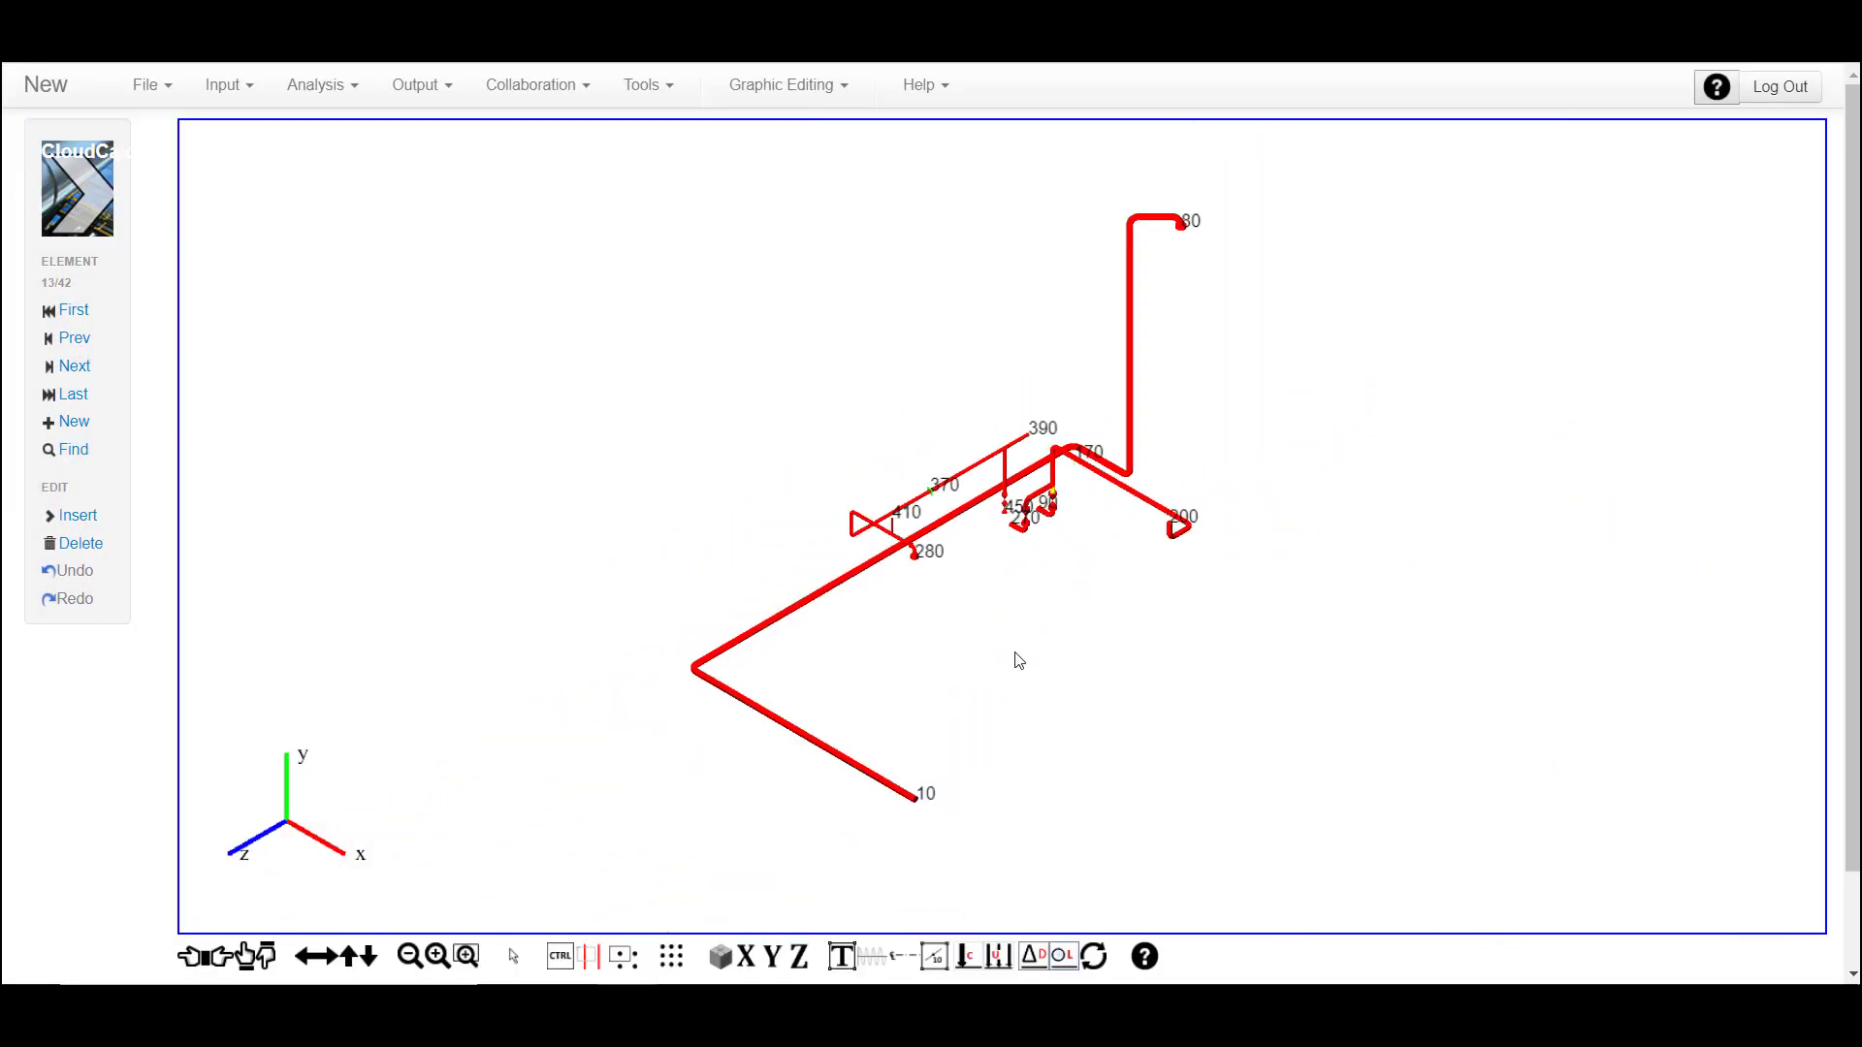
key("ctrl+a")
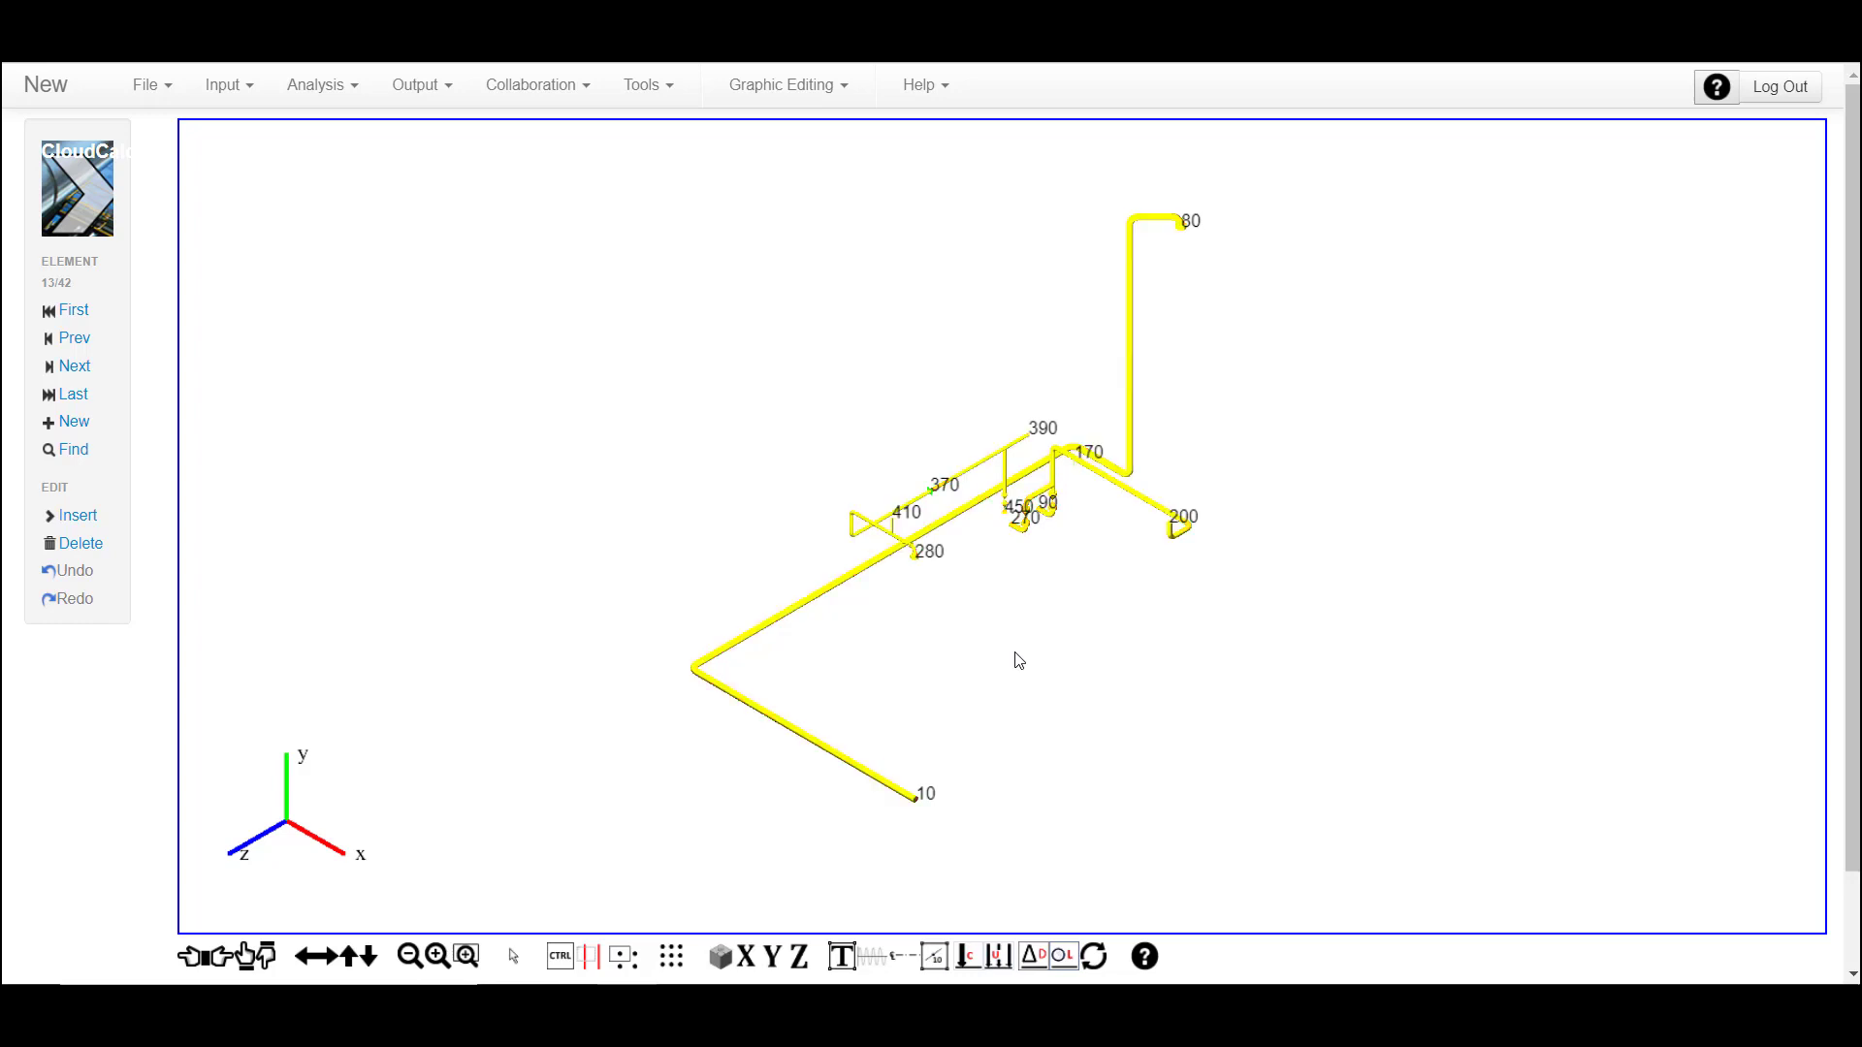
right_click(1303, 142)
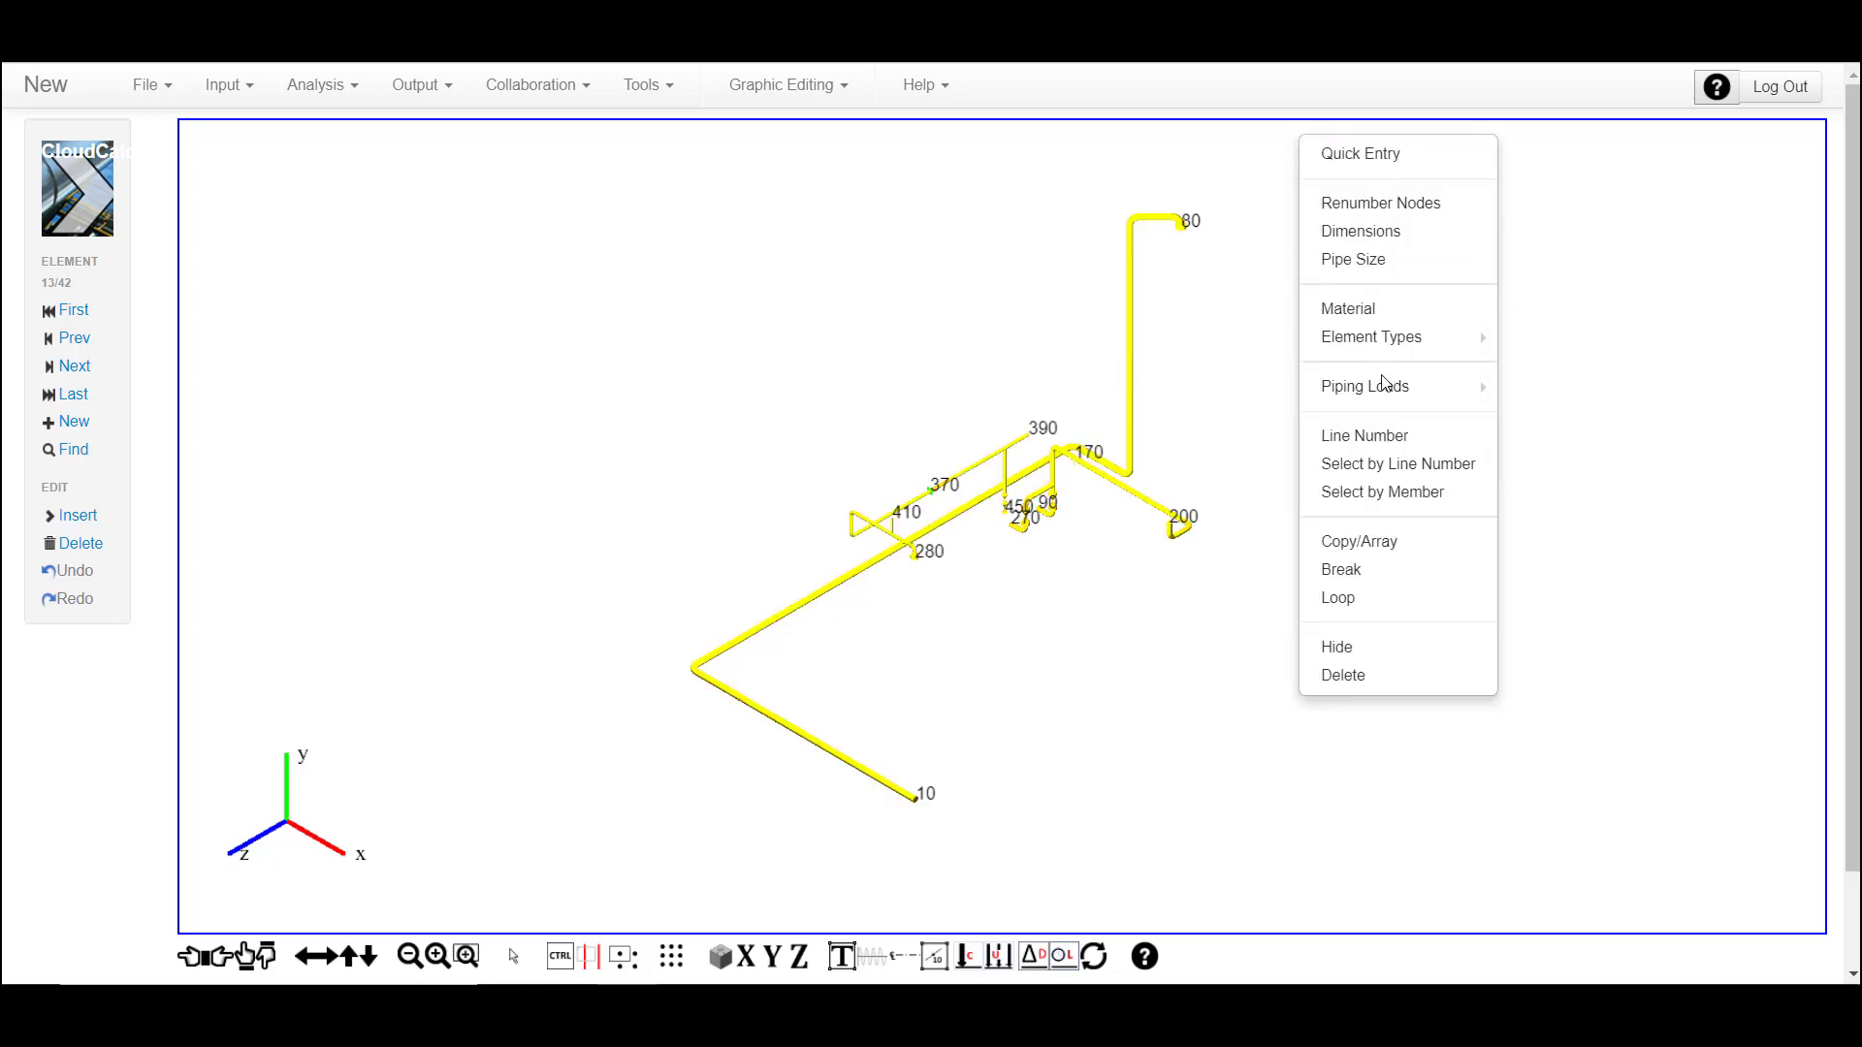
mouse_move(1377, 386)
left_click(1571, 442)
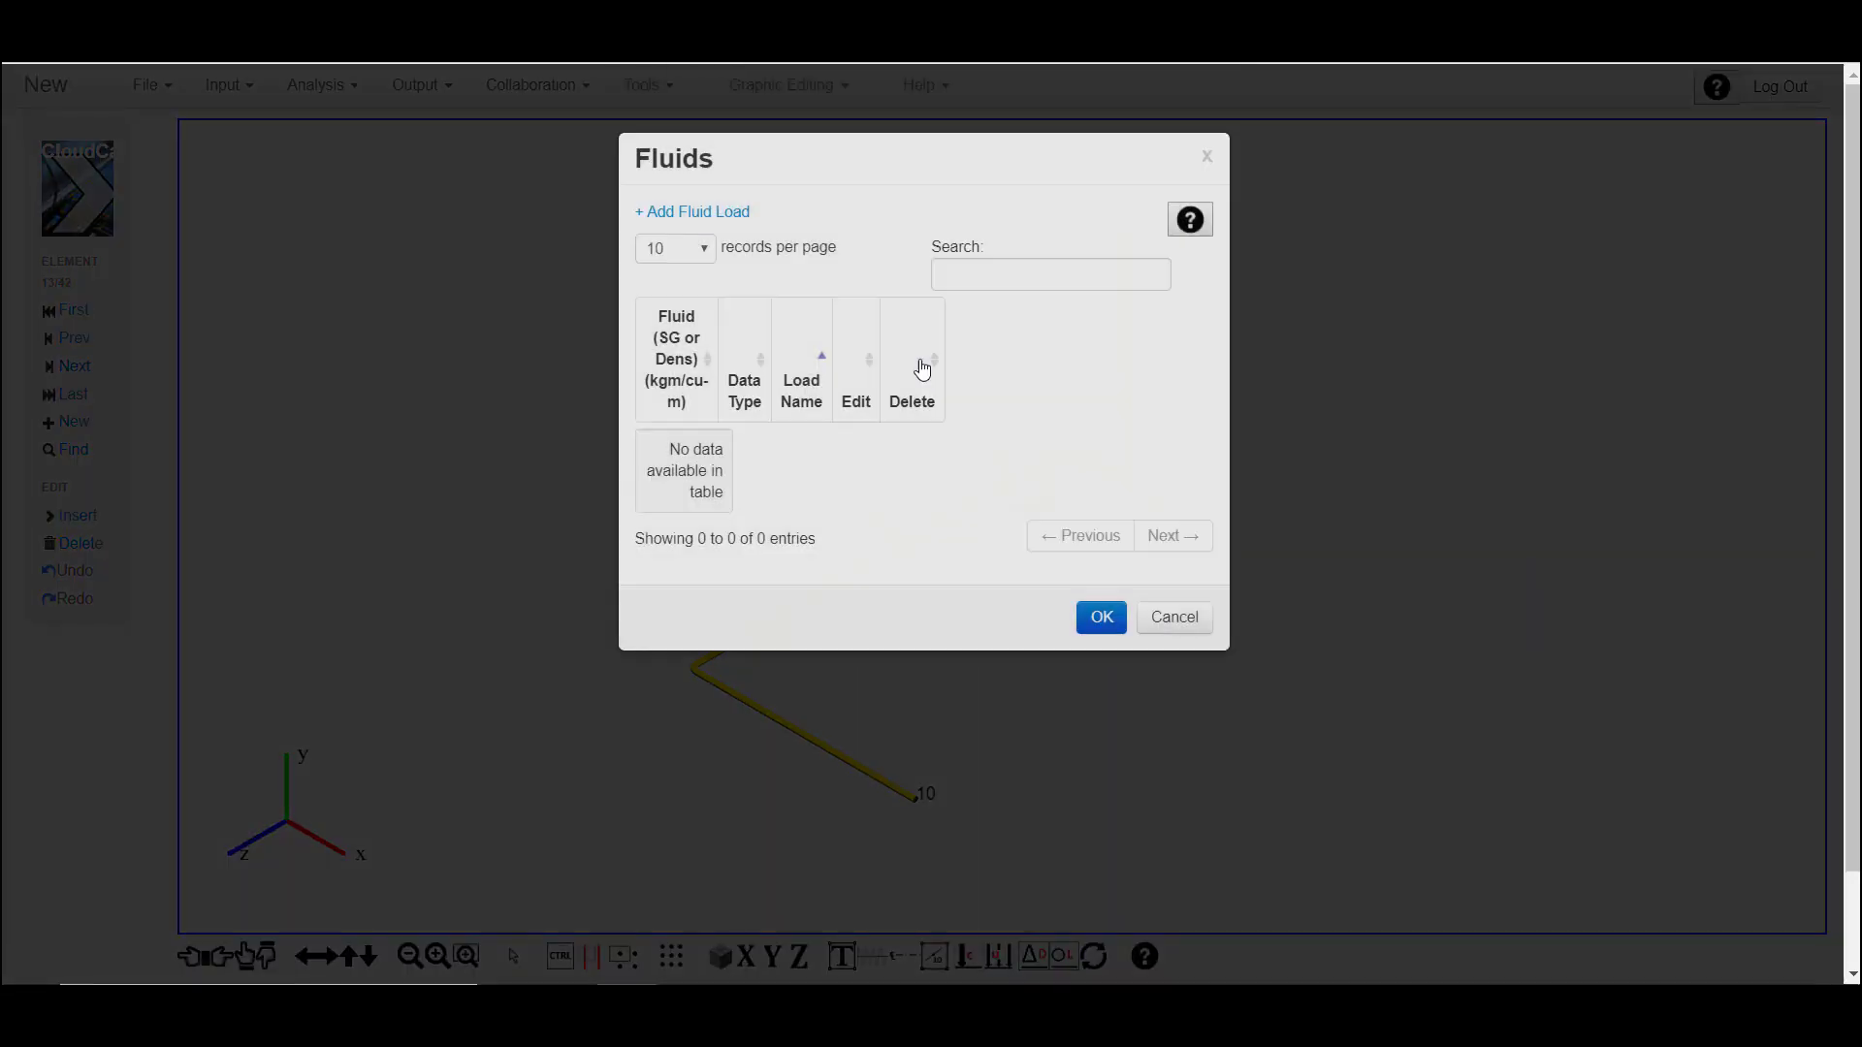
left_click(725, 236)
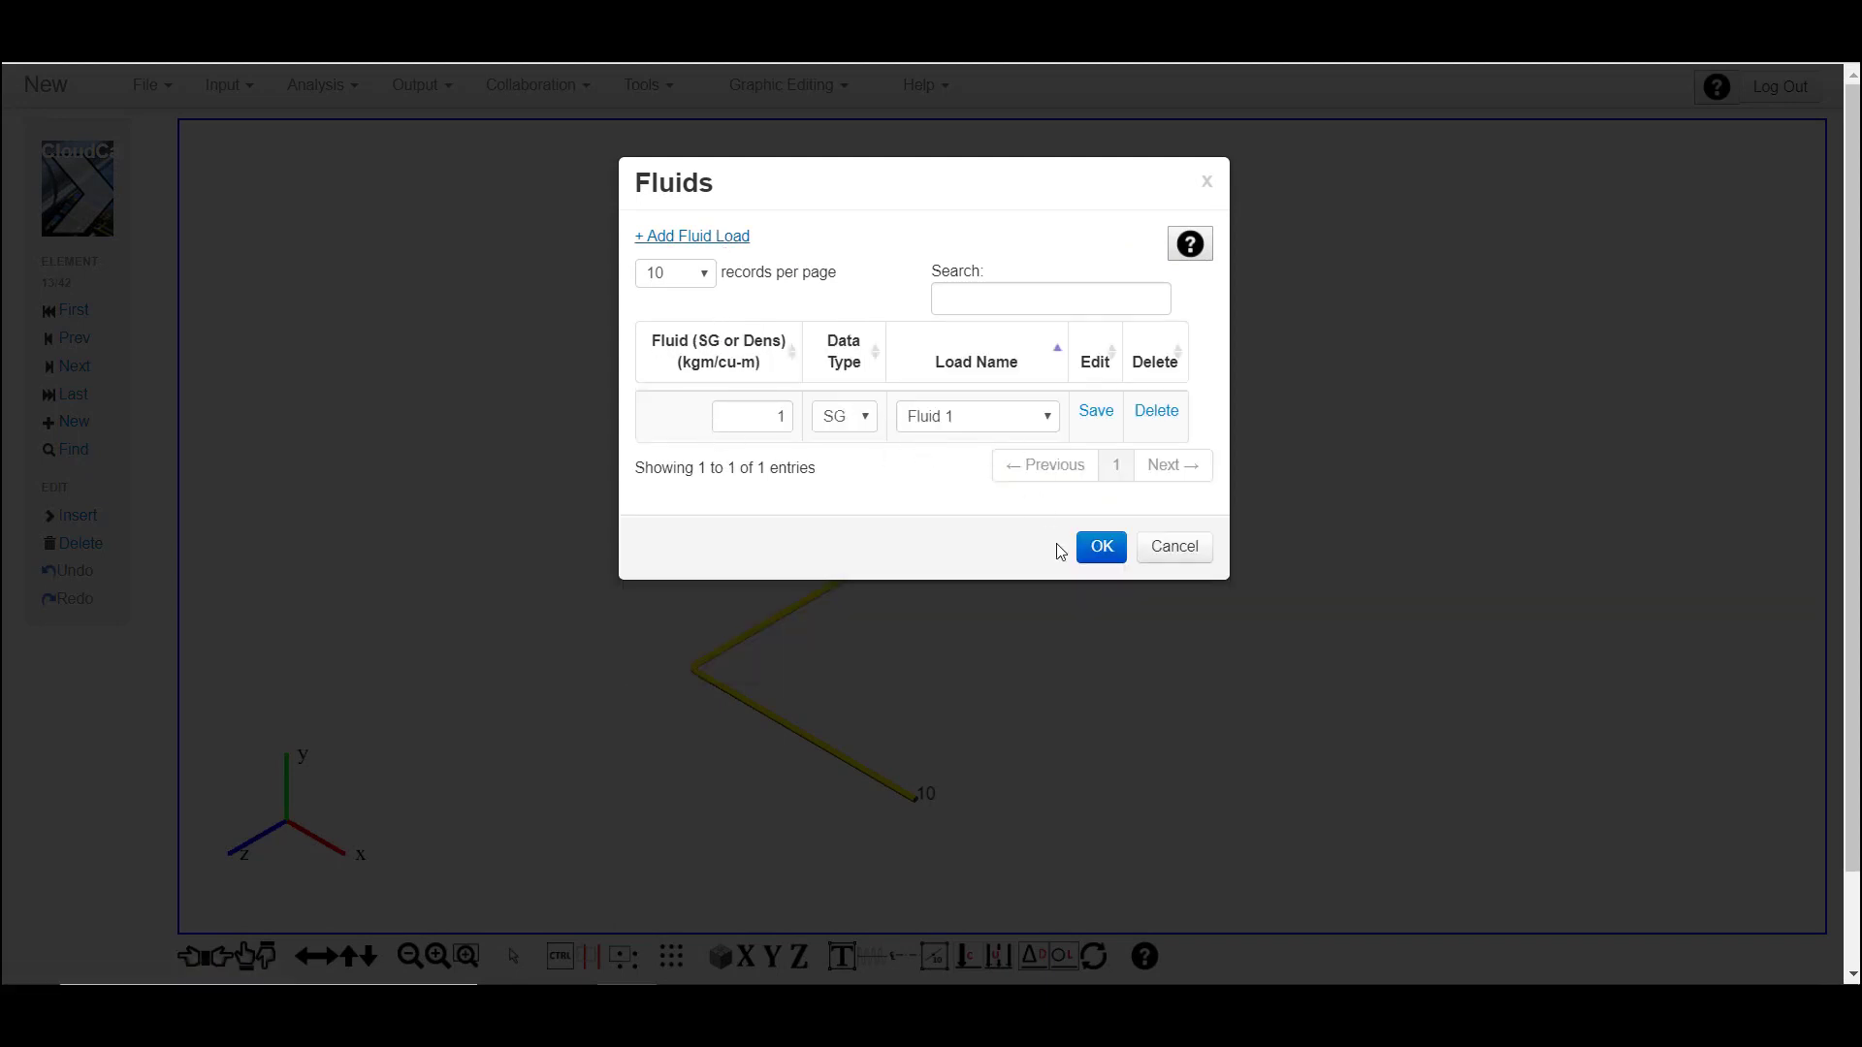
left_click(1096, 547)
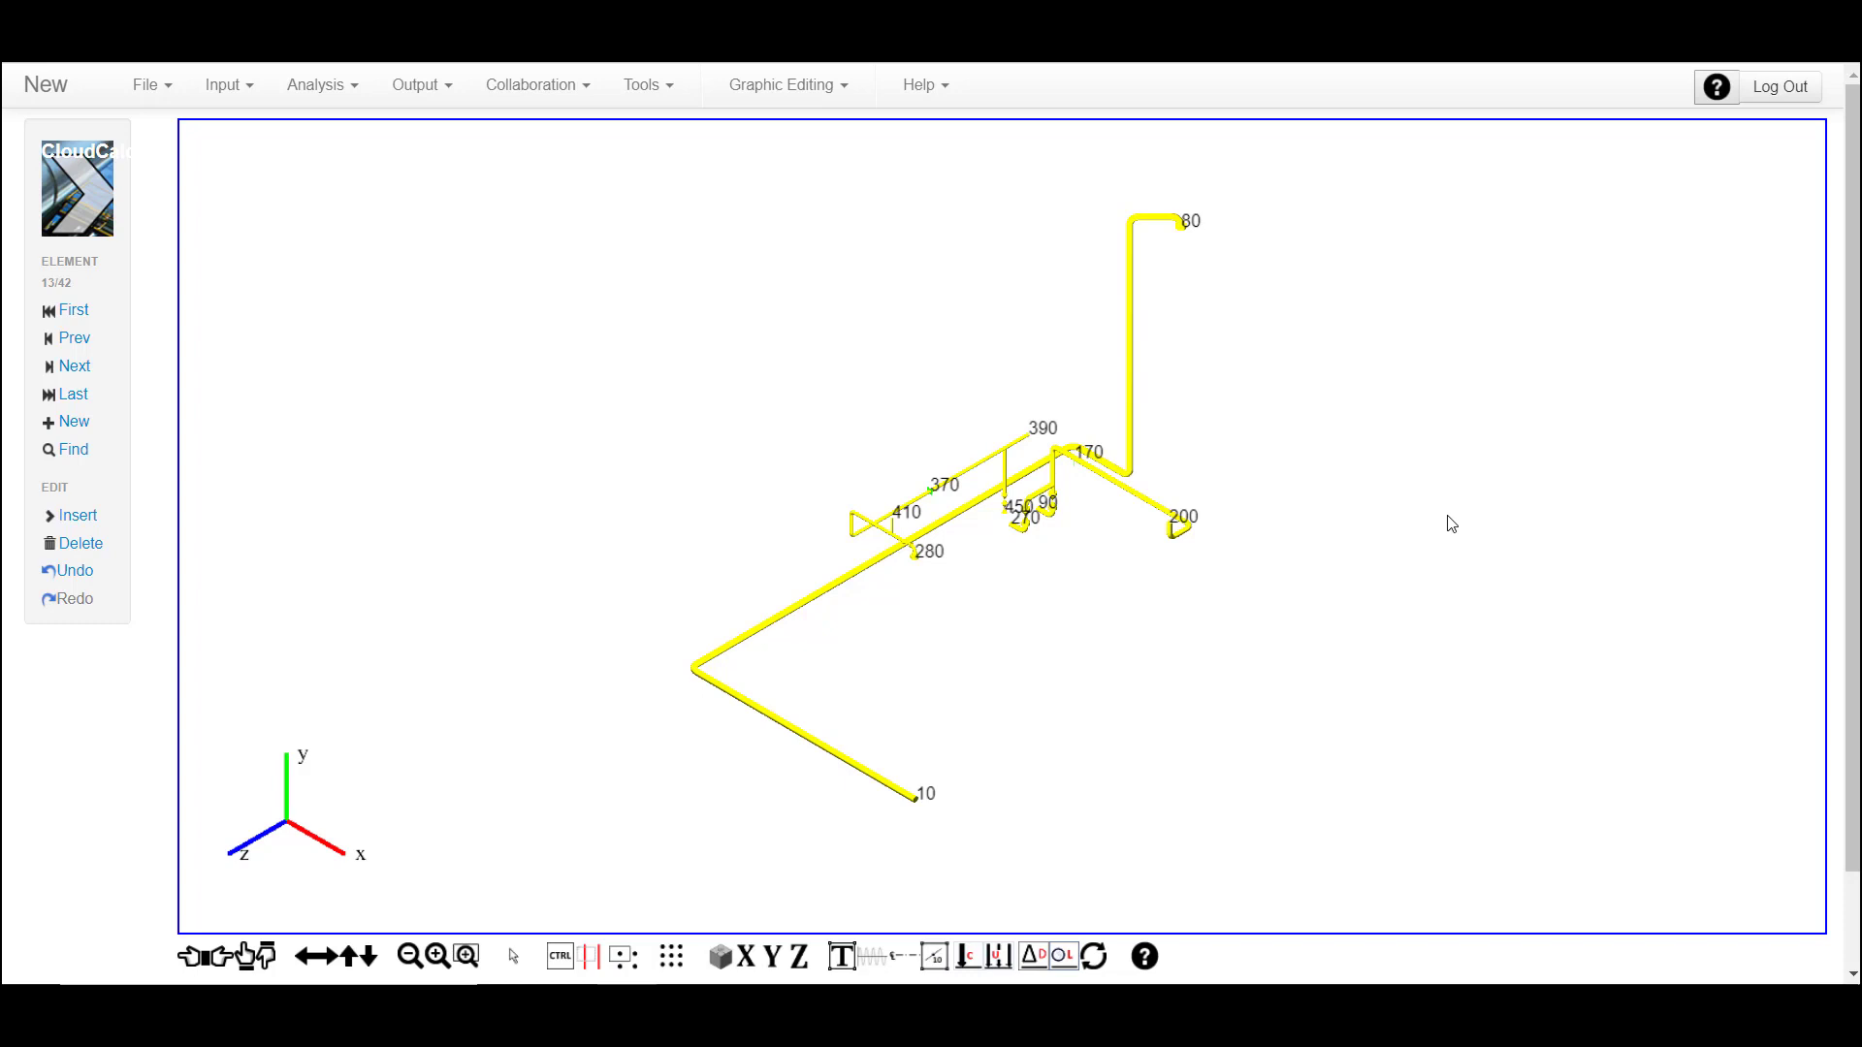
Replace the current selection with the elements of line number 1002
right_click(1347, 238)
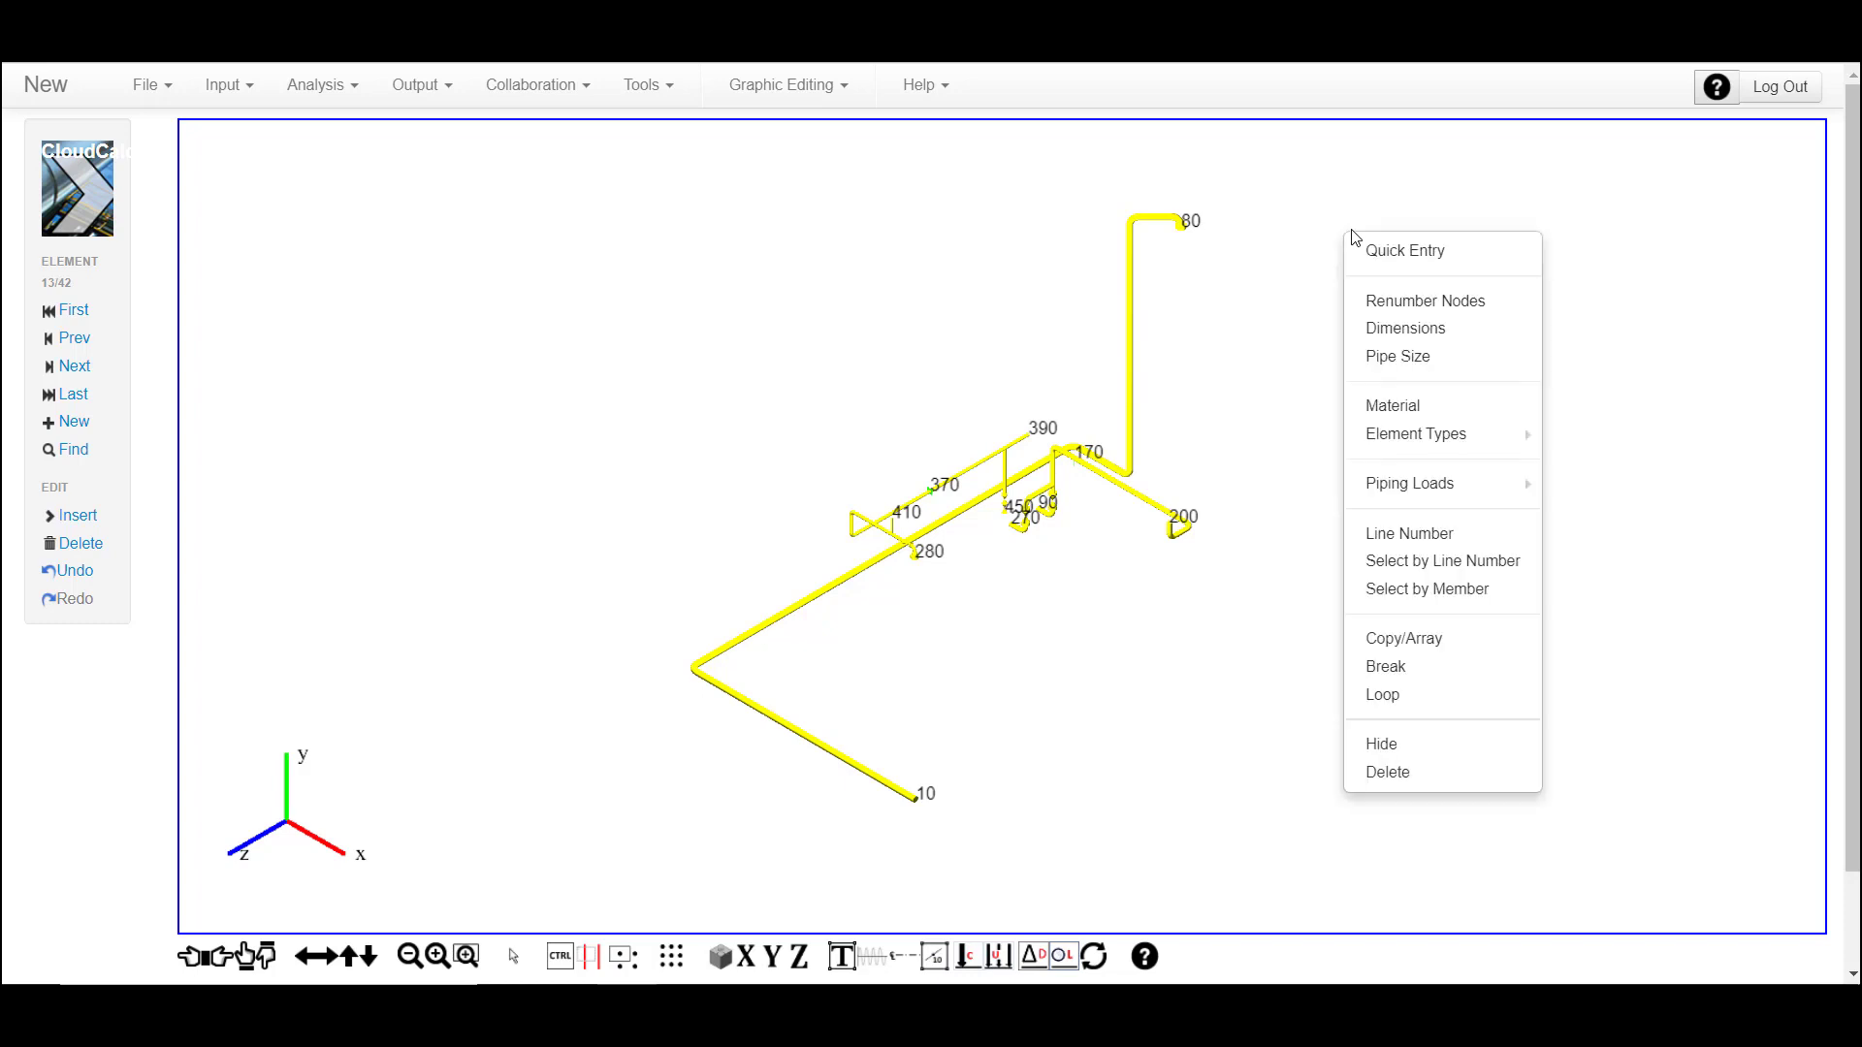
left_click(1437, 562)
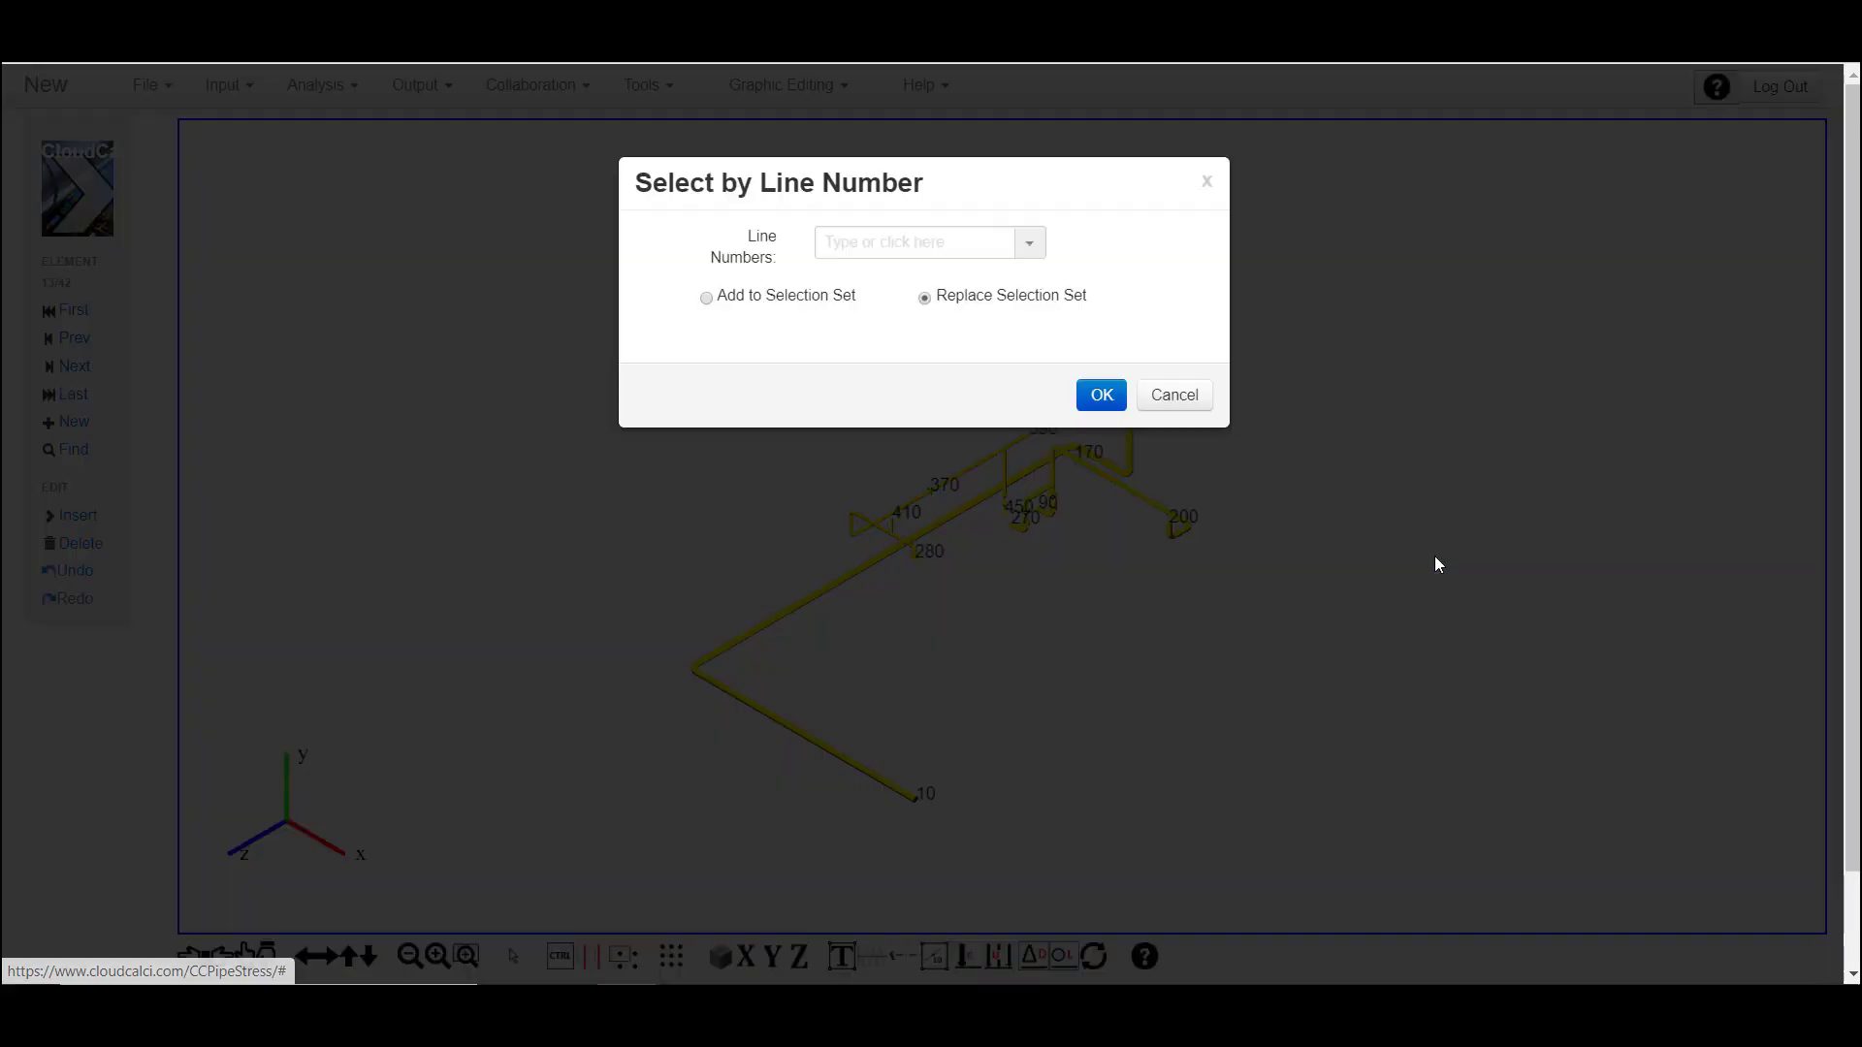
left_click(1026, 241)
left_click(860, 335)
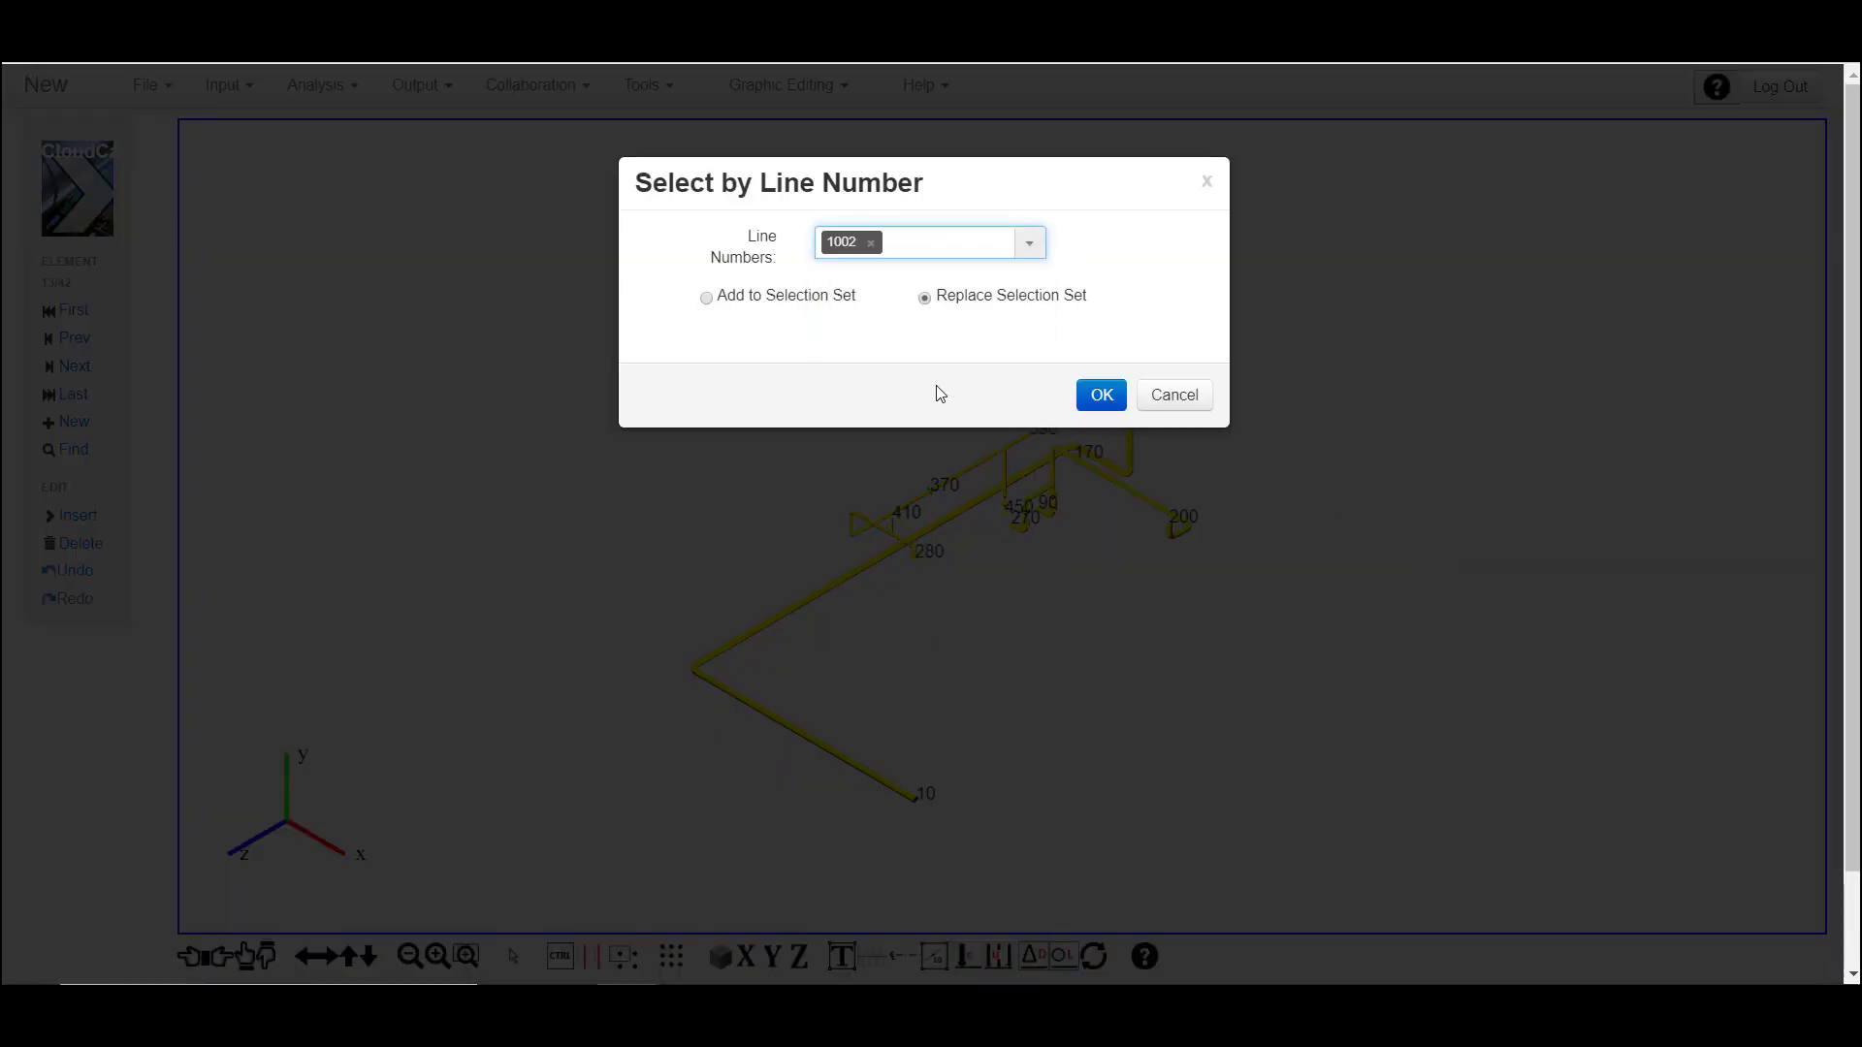
left_click(1102, 396)
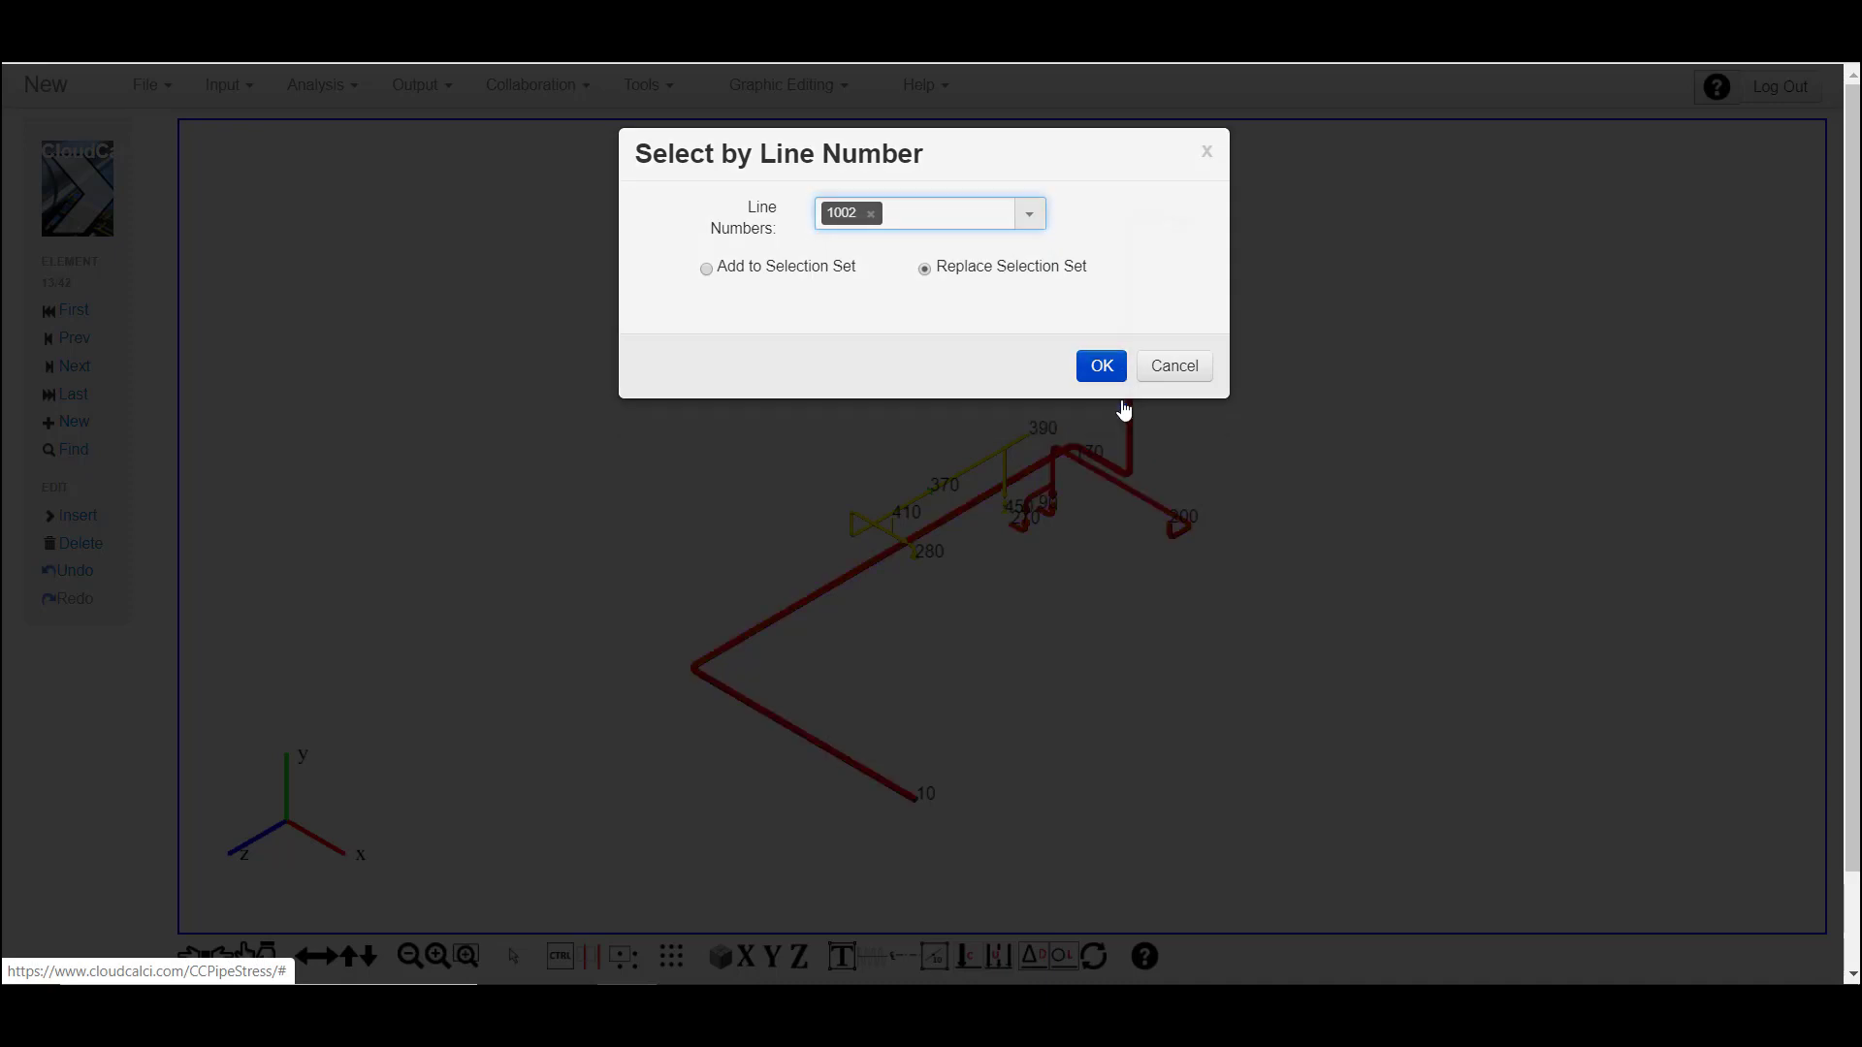
Add a Temp 1 temperature load to the selected line 1002 elements
scroll(1122, 407, "up", 5)
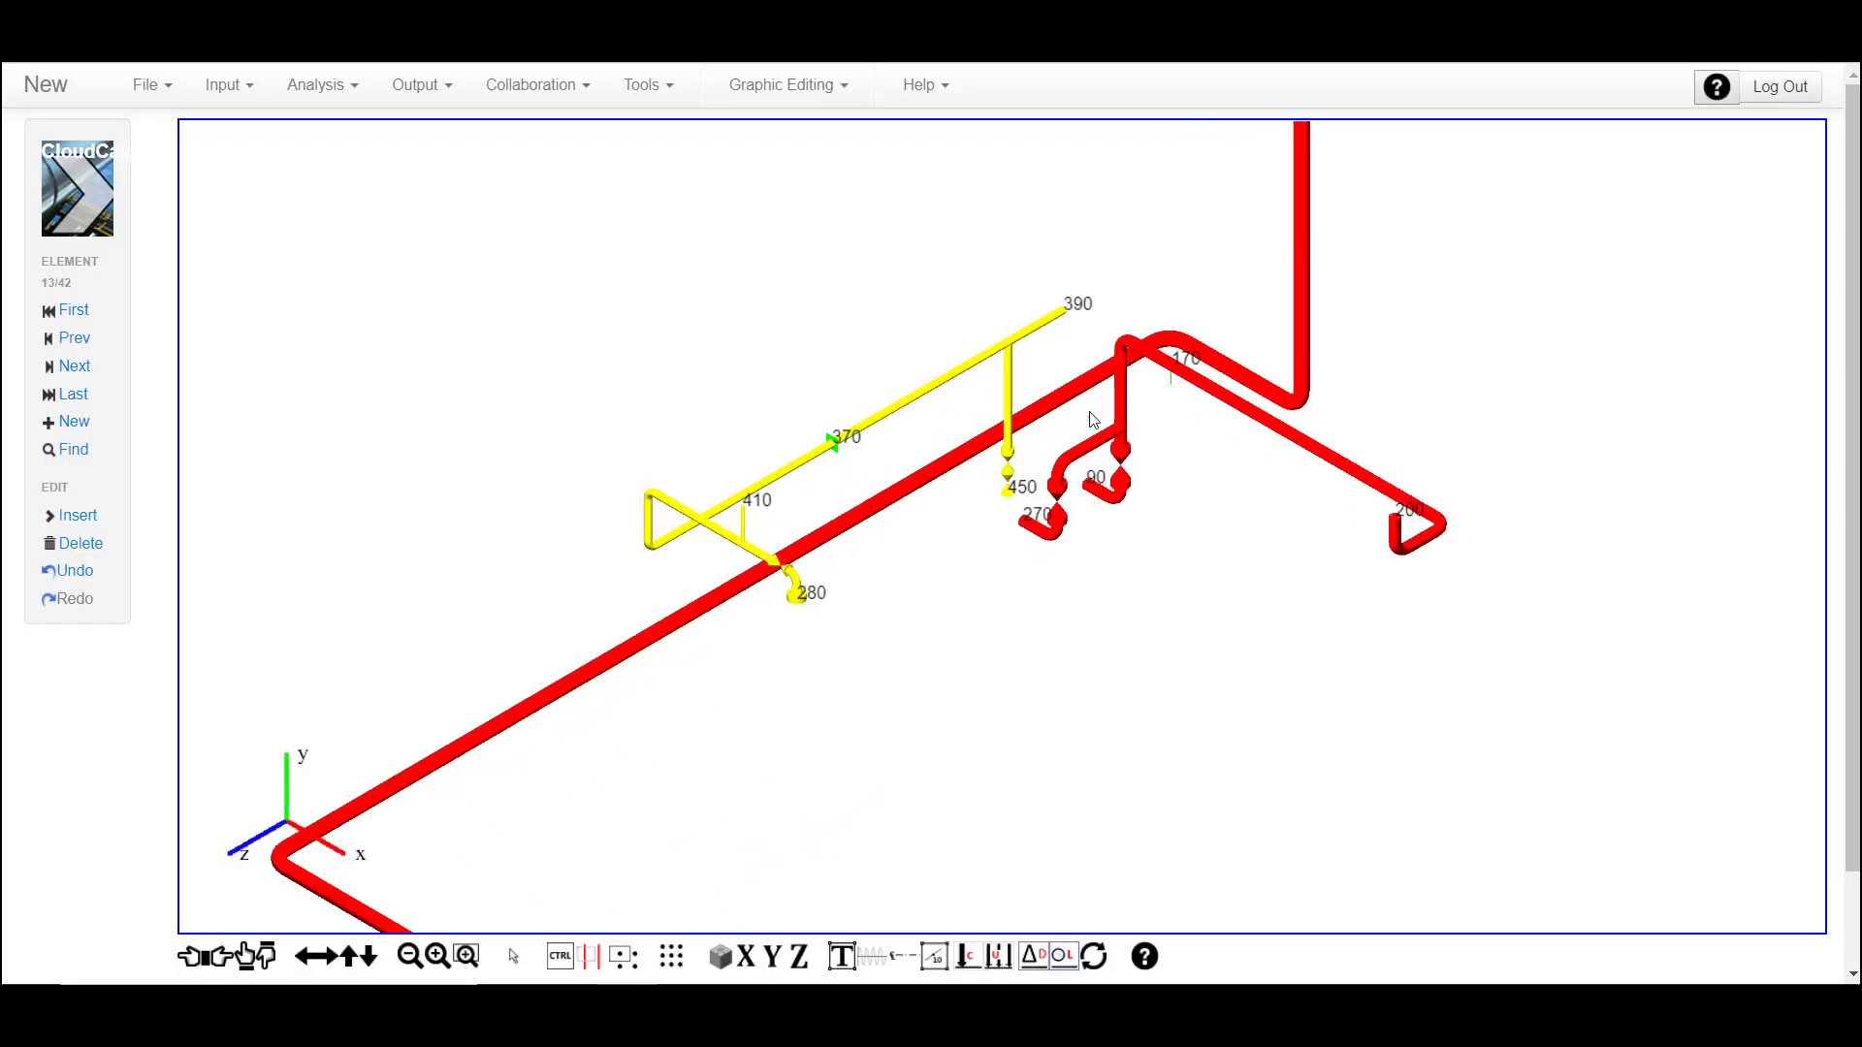
right_click(1503, 189)
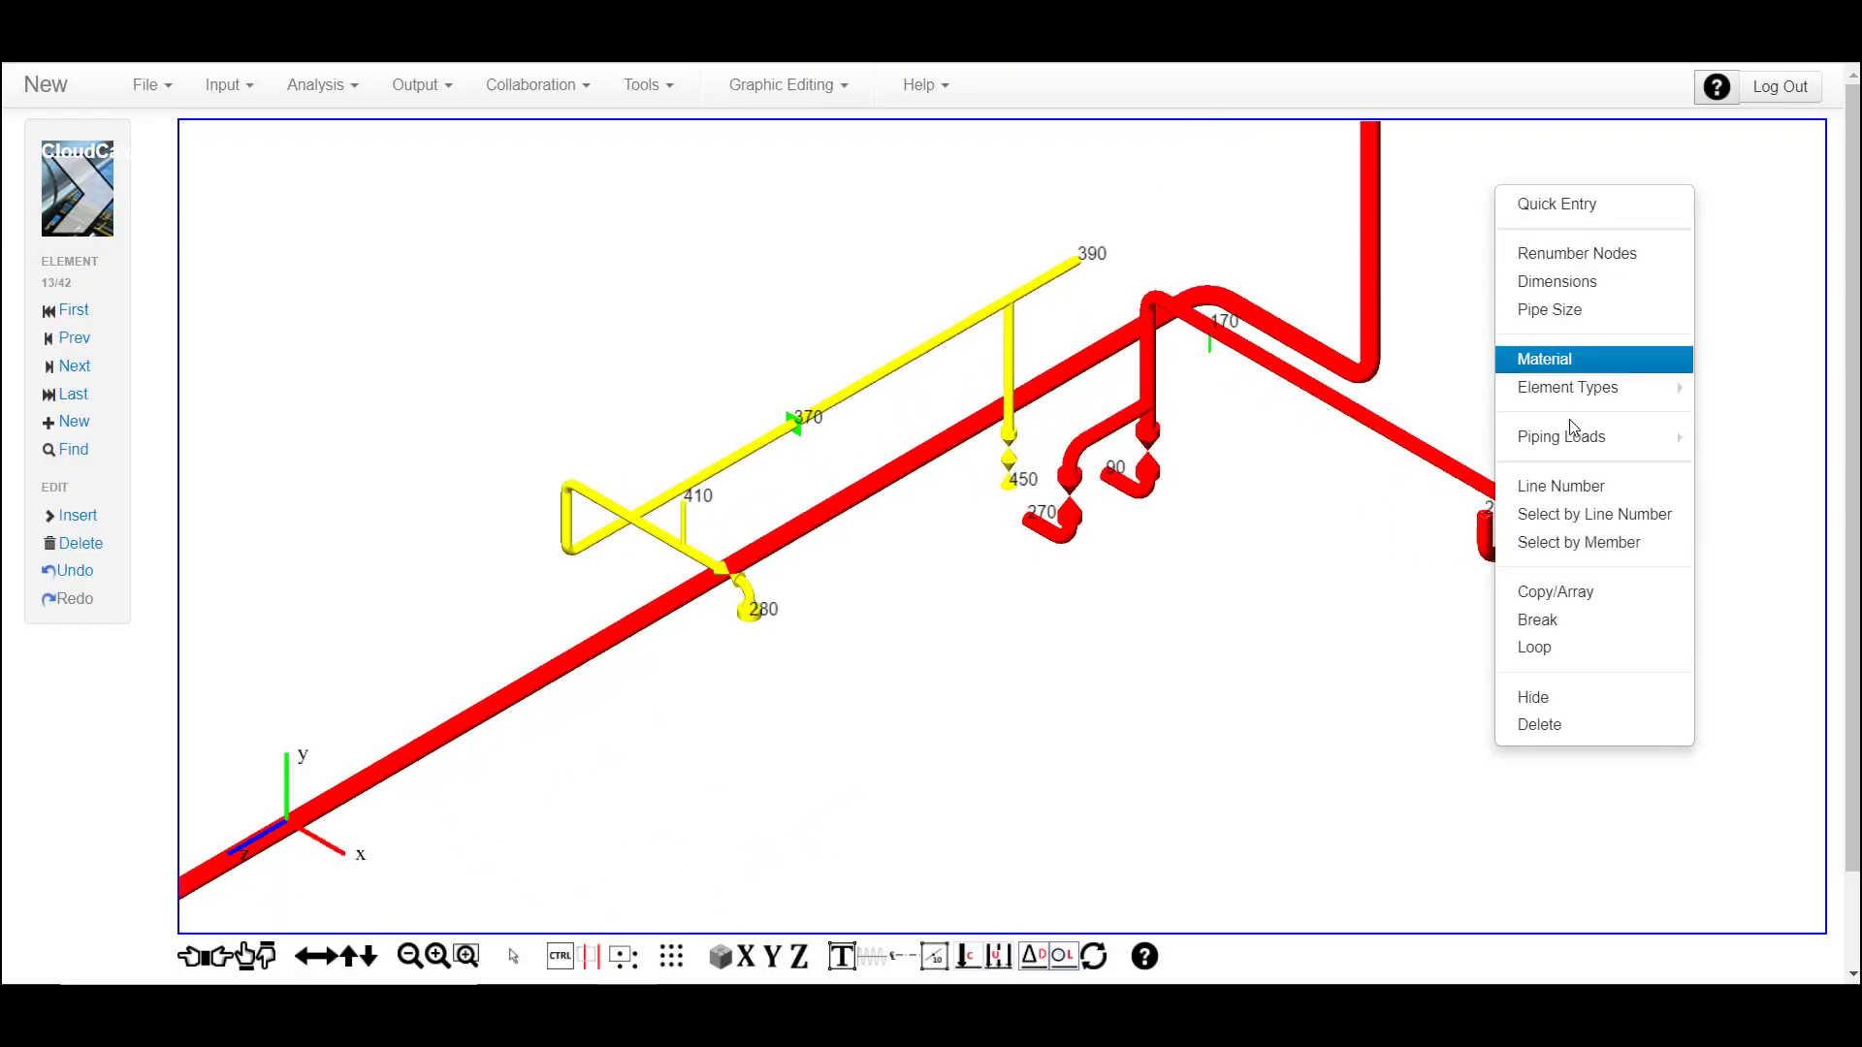
mouse_move(1576, 438)
left_click(1723, 446)
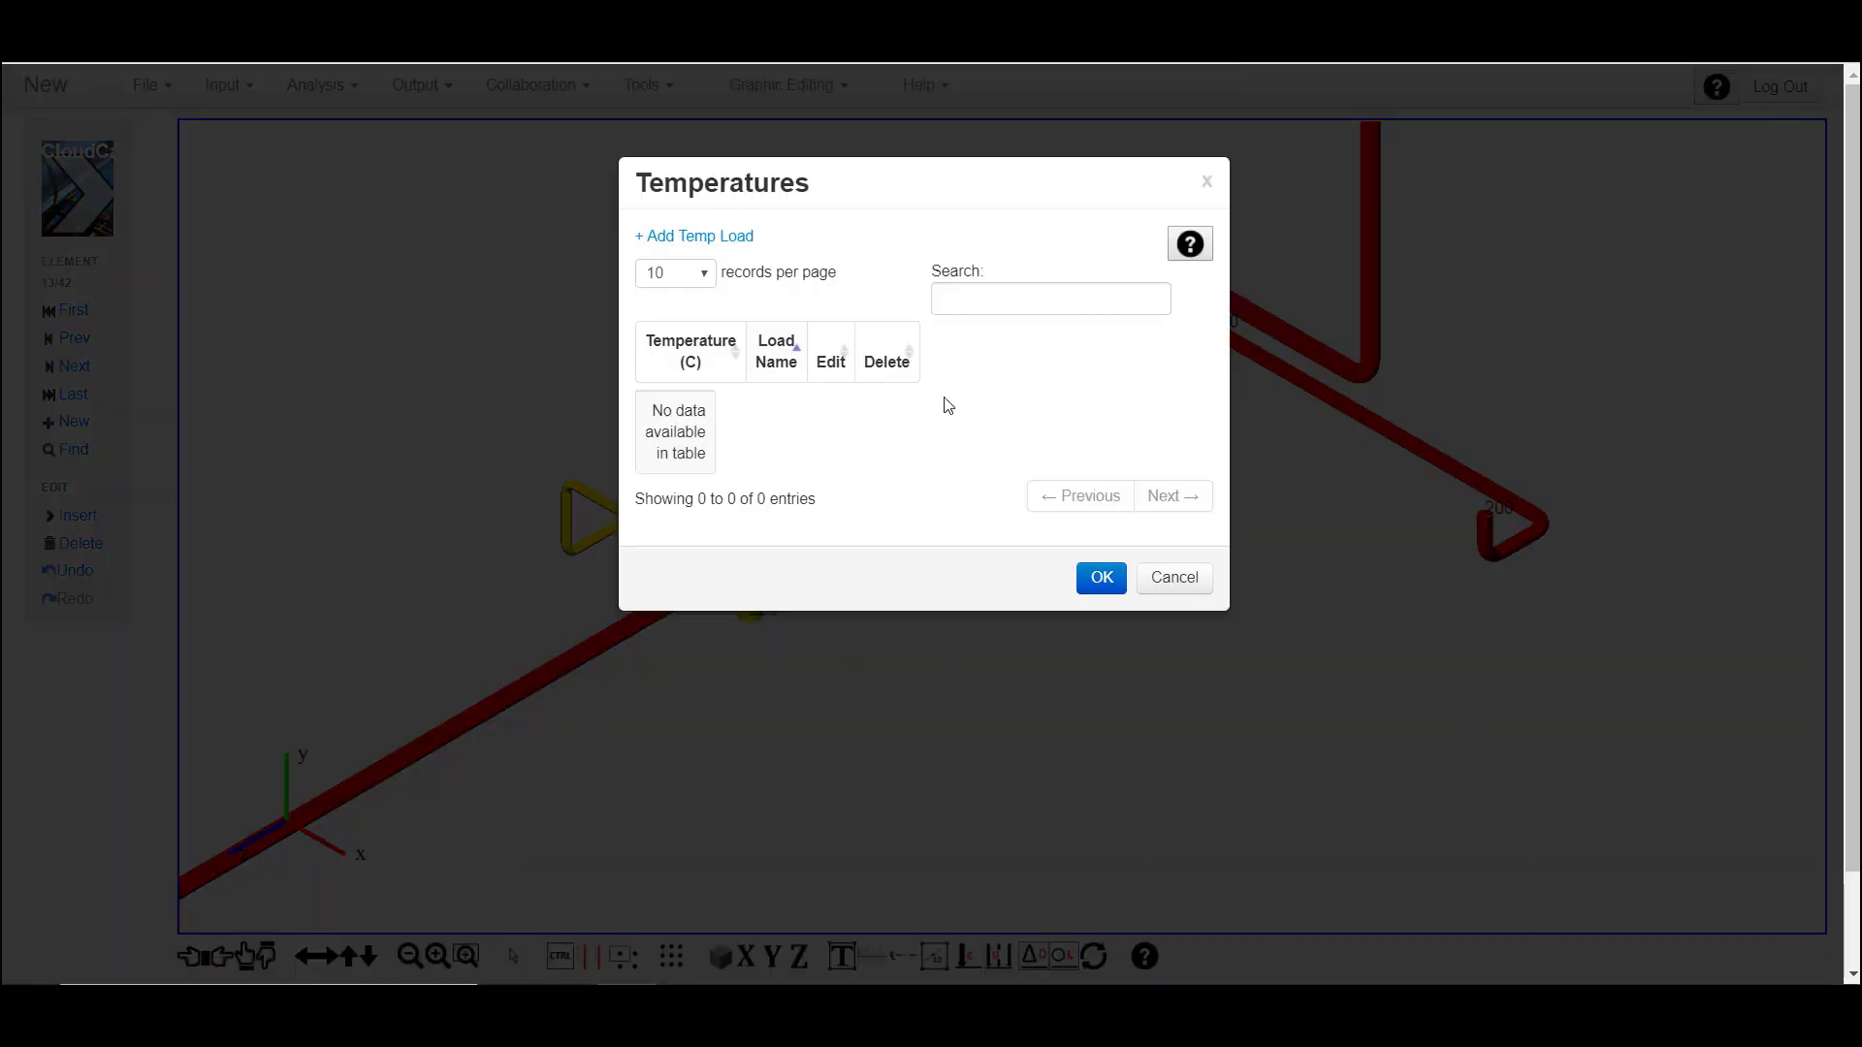
left_click(704, 236)
left_click(731, 417)
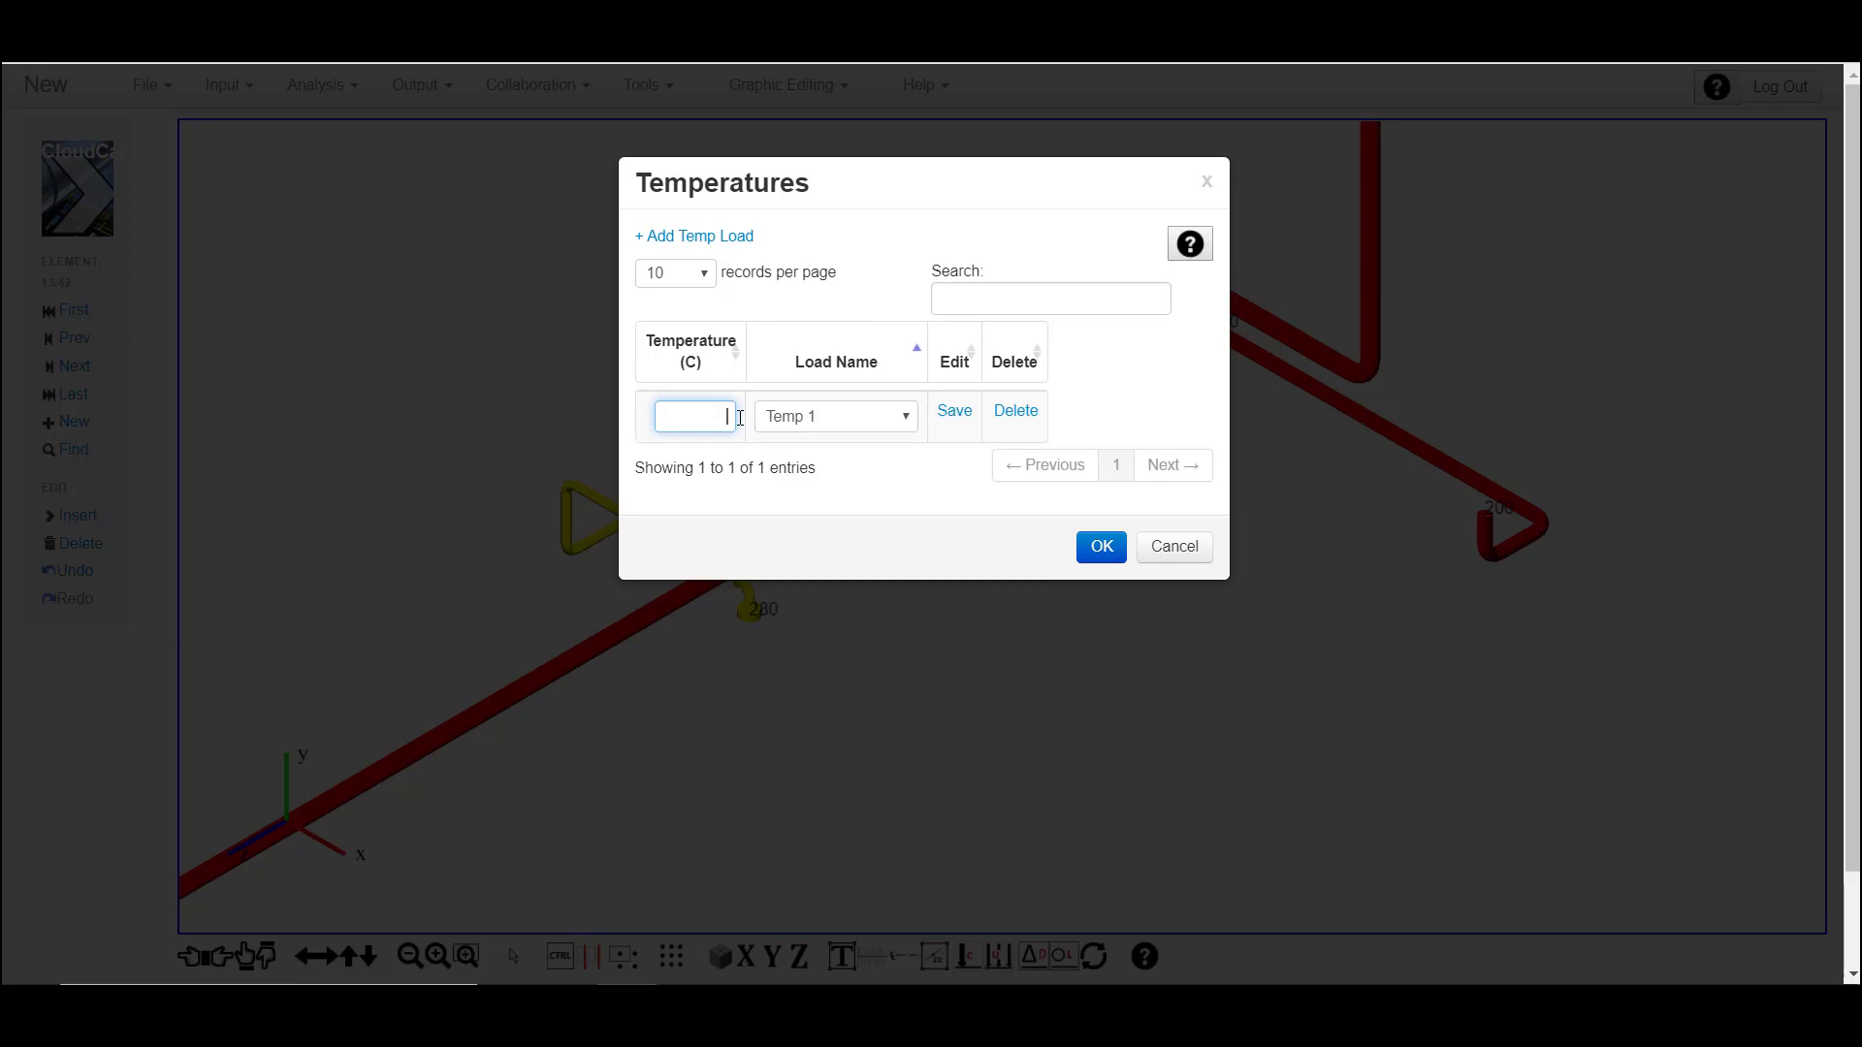
key("Return")
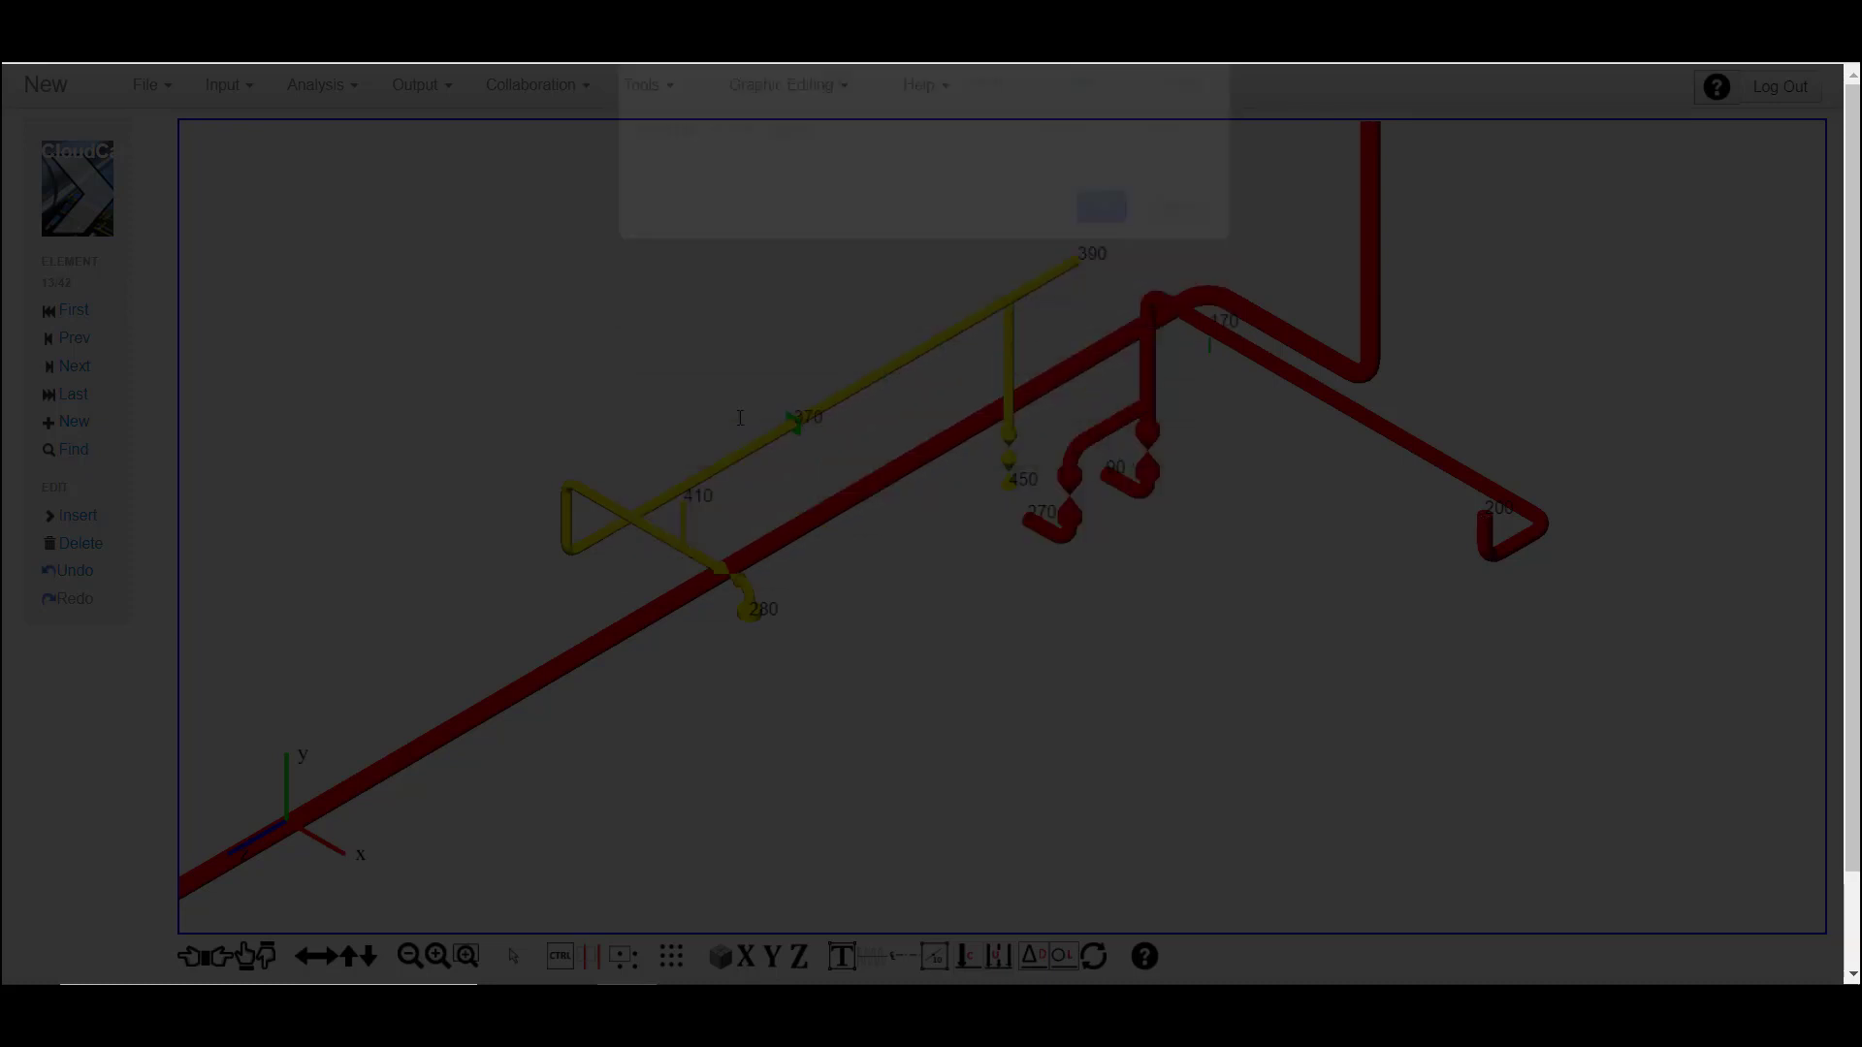
Add a Press 1 pressure load of 30 kPa to the selected line 1002 elements
right_click(867, 196)
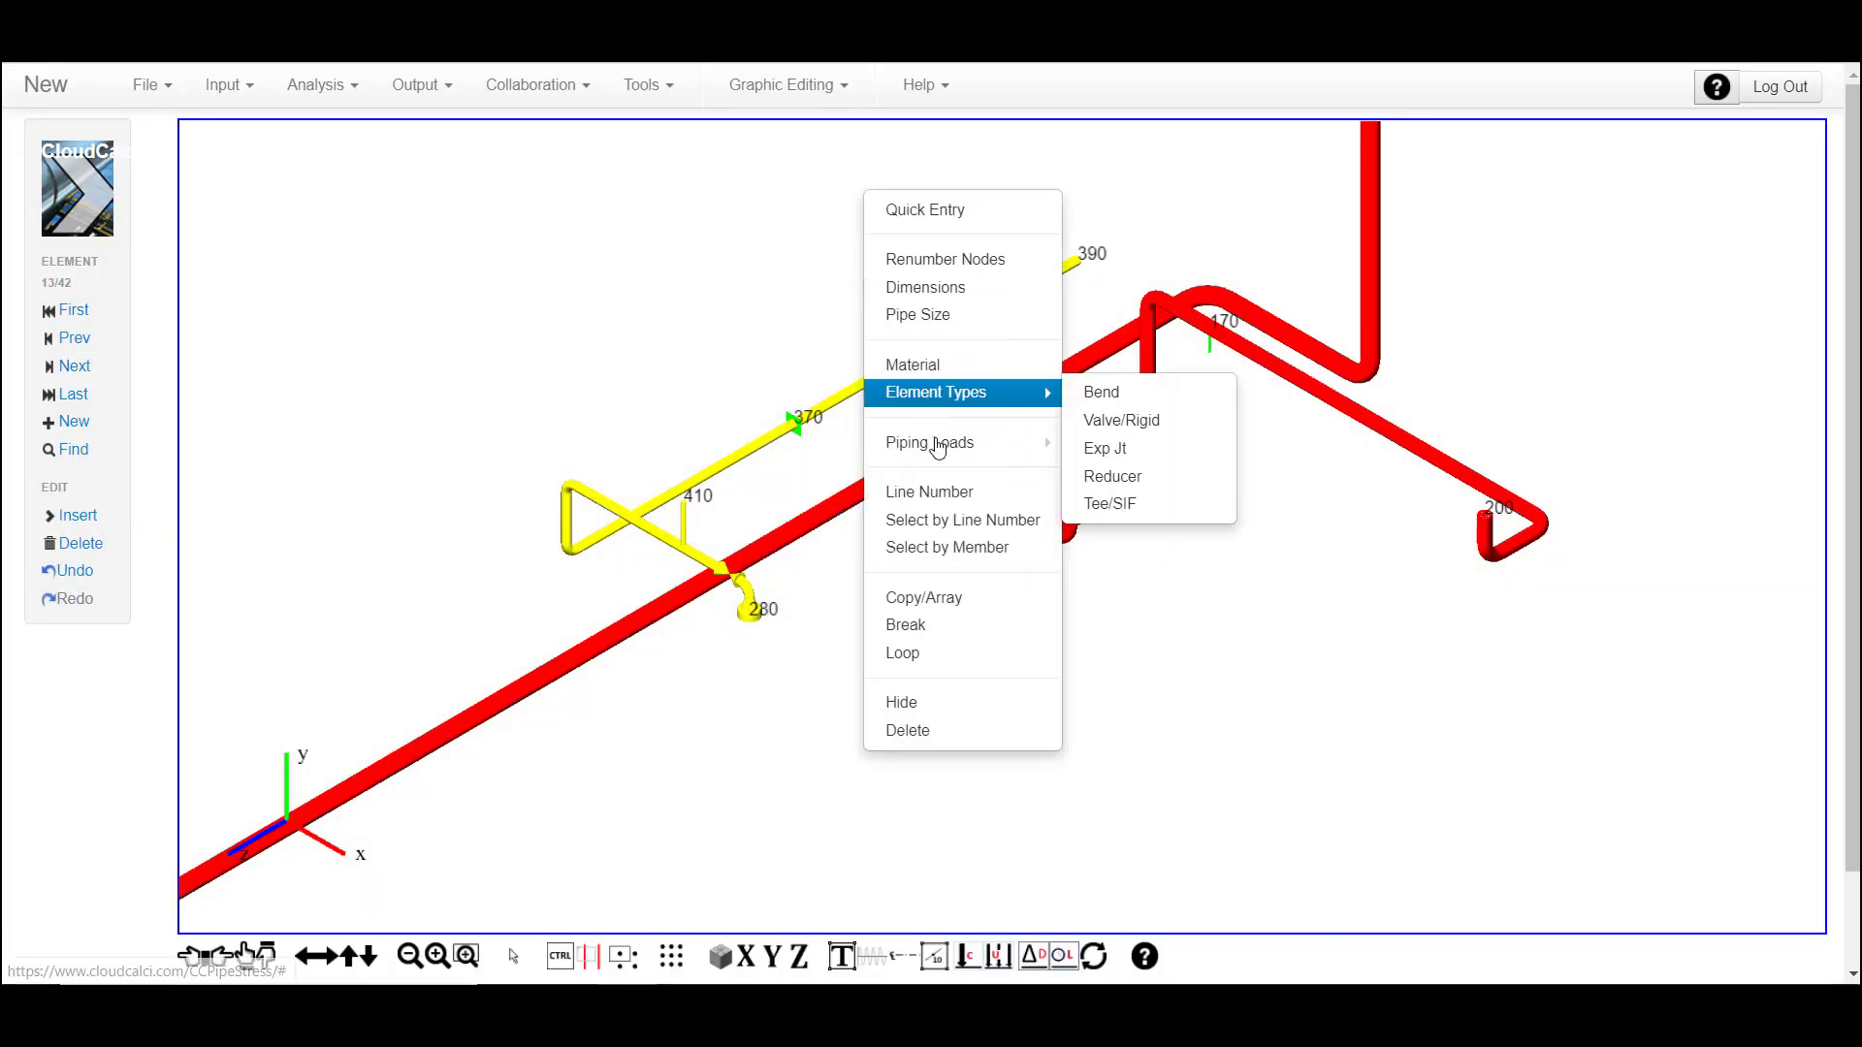
mouse_move(950, 442)
left_click(1100, 474)
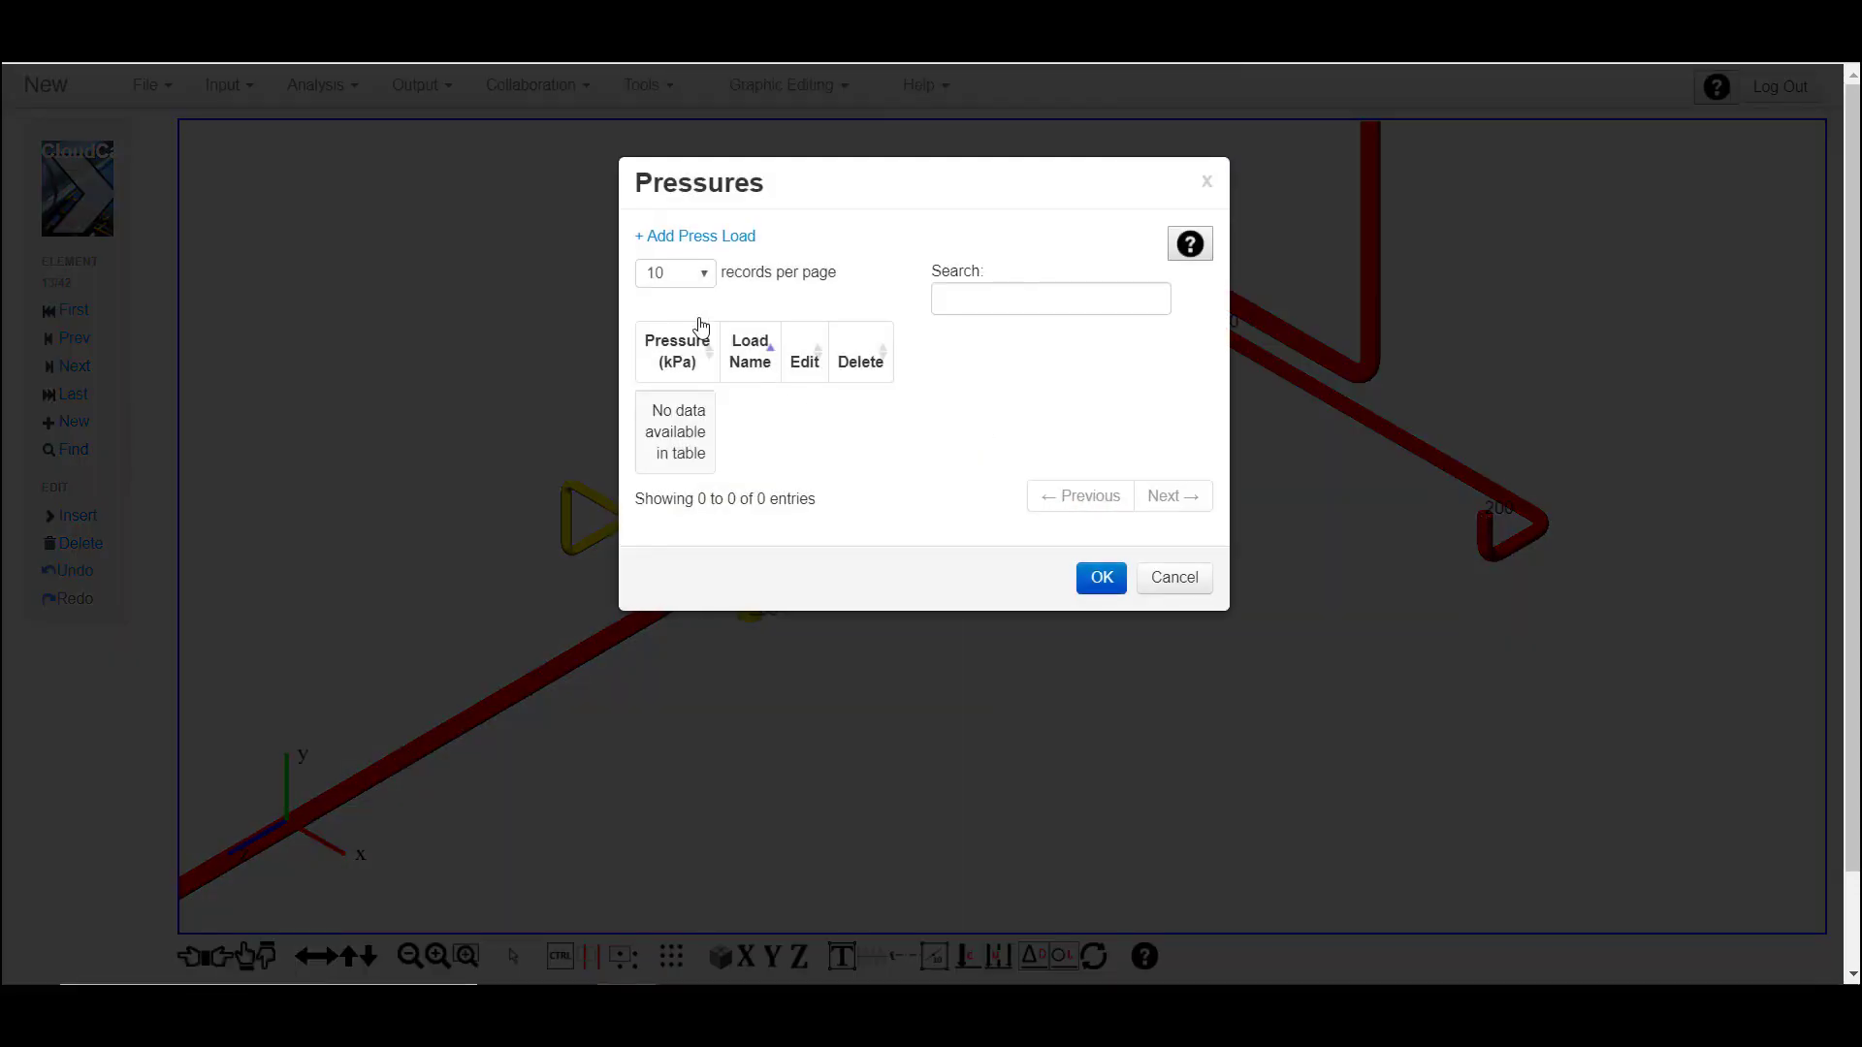
left_click(683, 245)
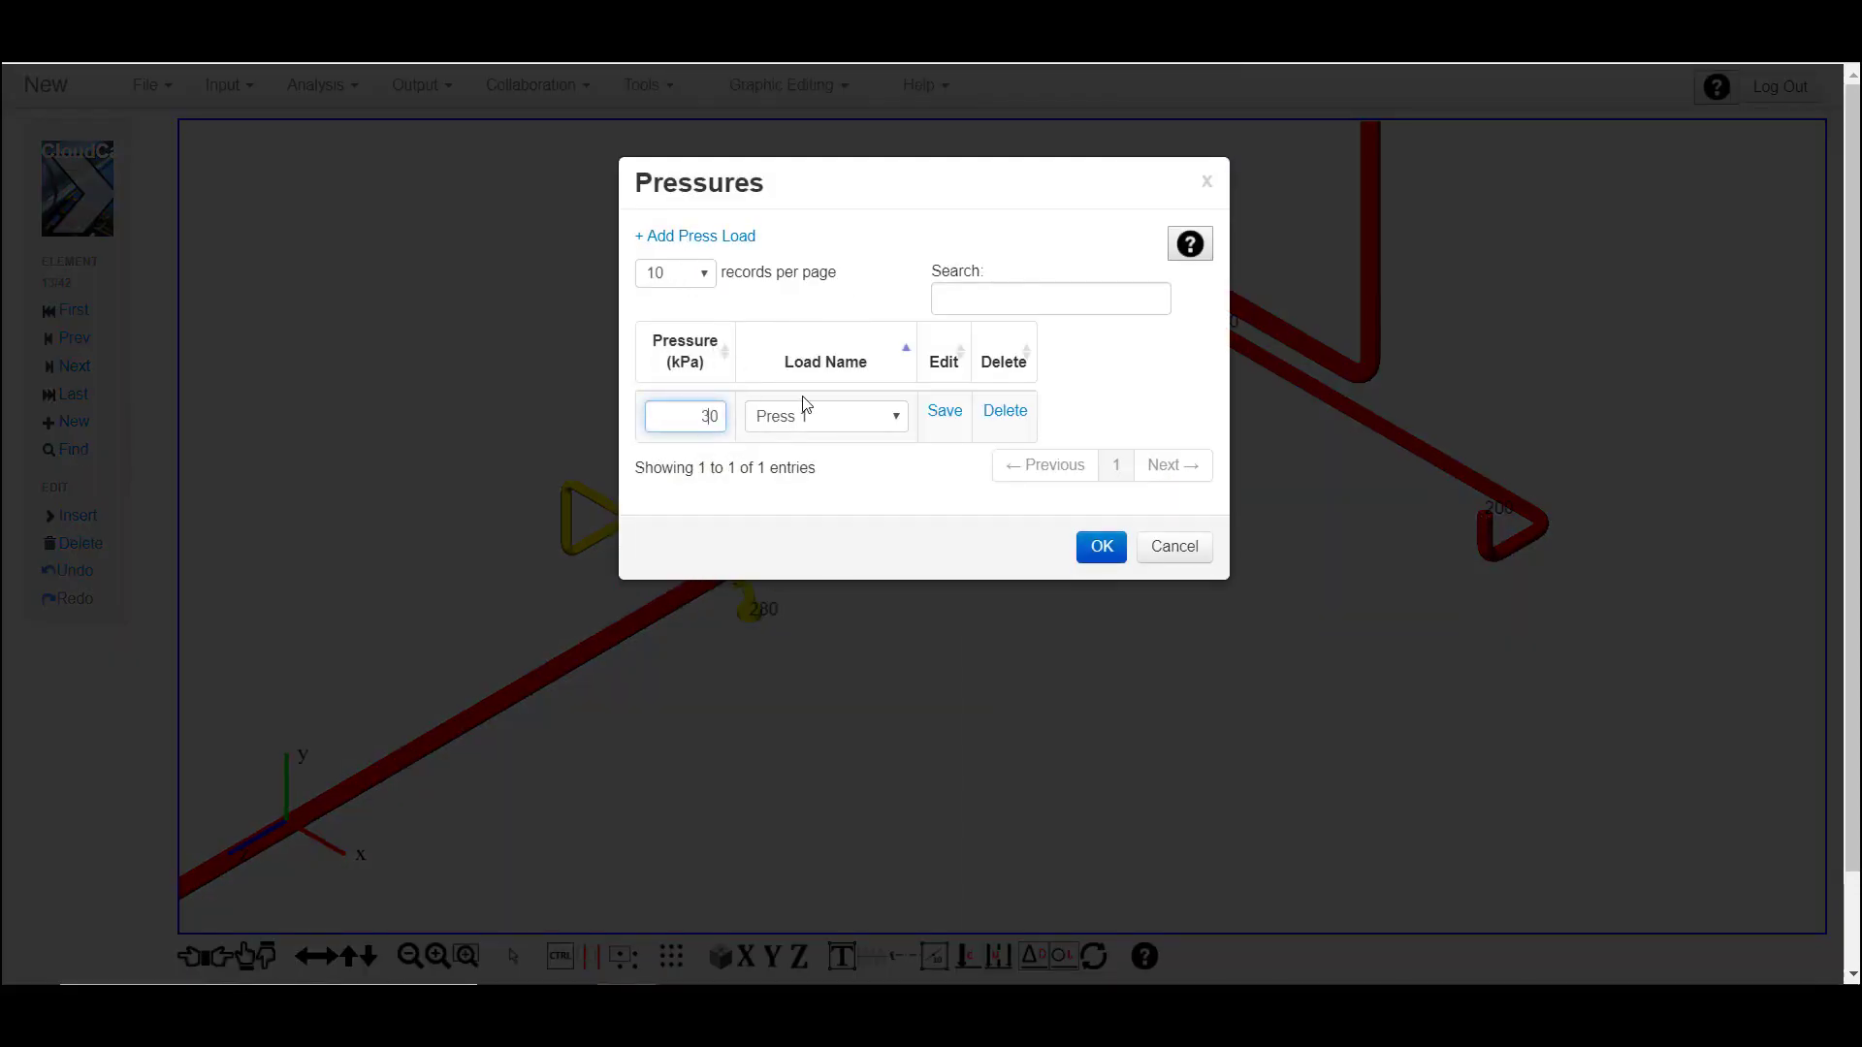
key("Return")
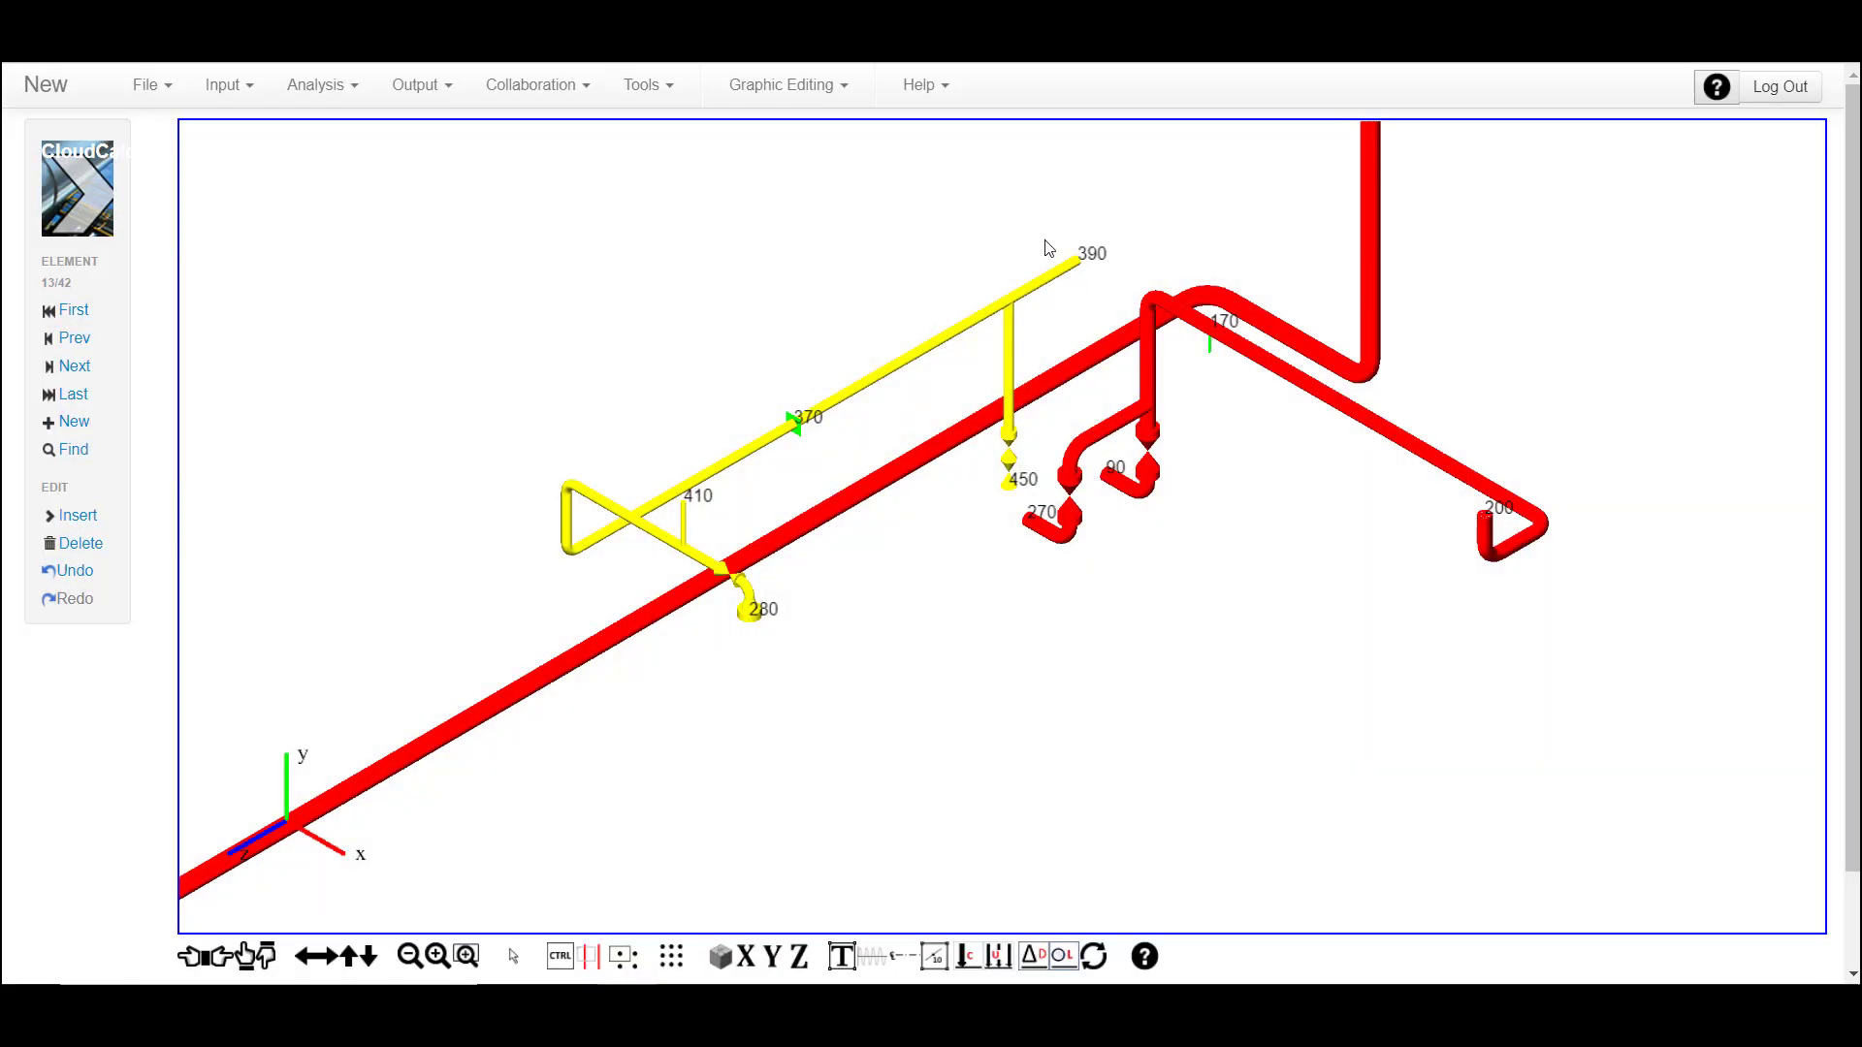
Replace the selection of line 1002 with the elements of line number 1005
right_click(1201, 162)
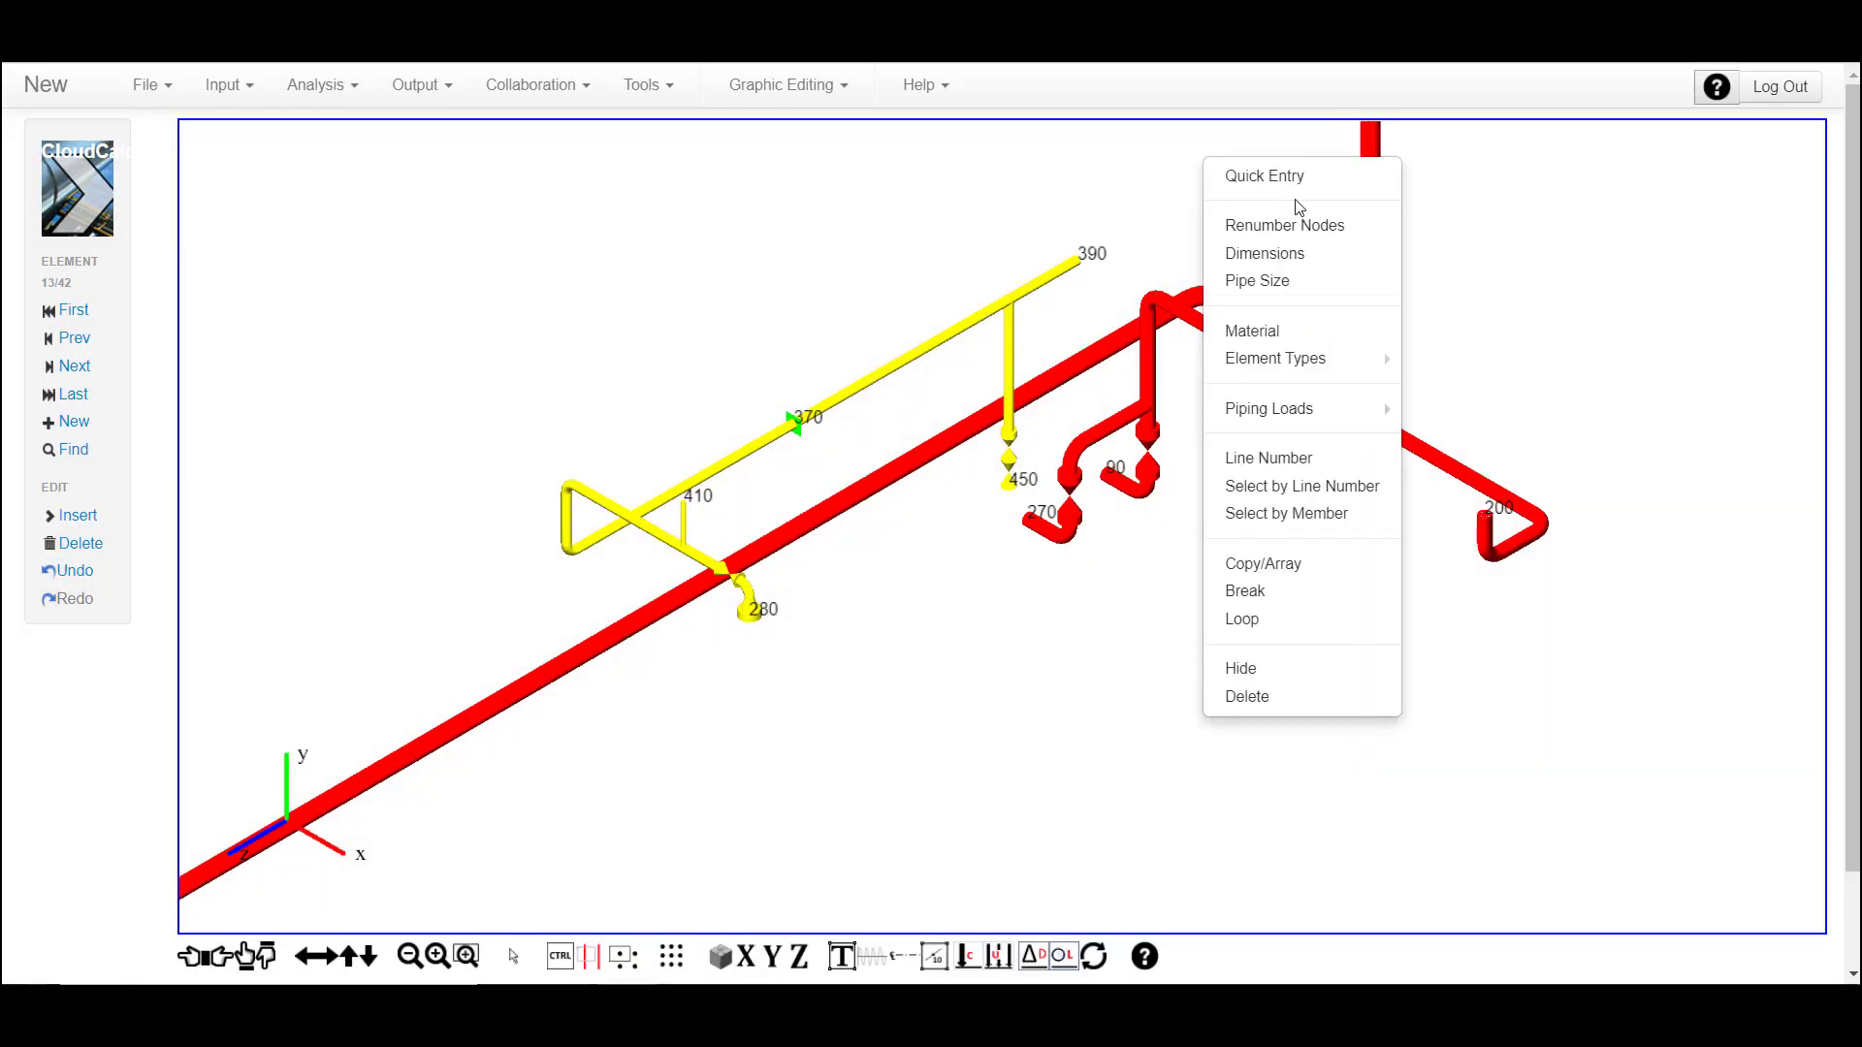
left_click(1351, 487)
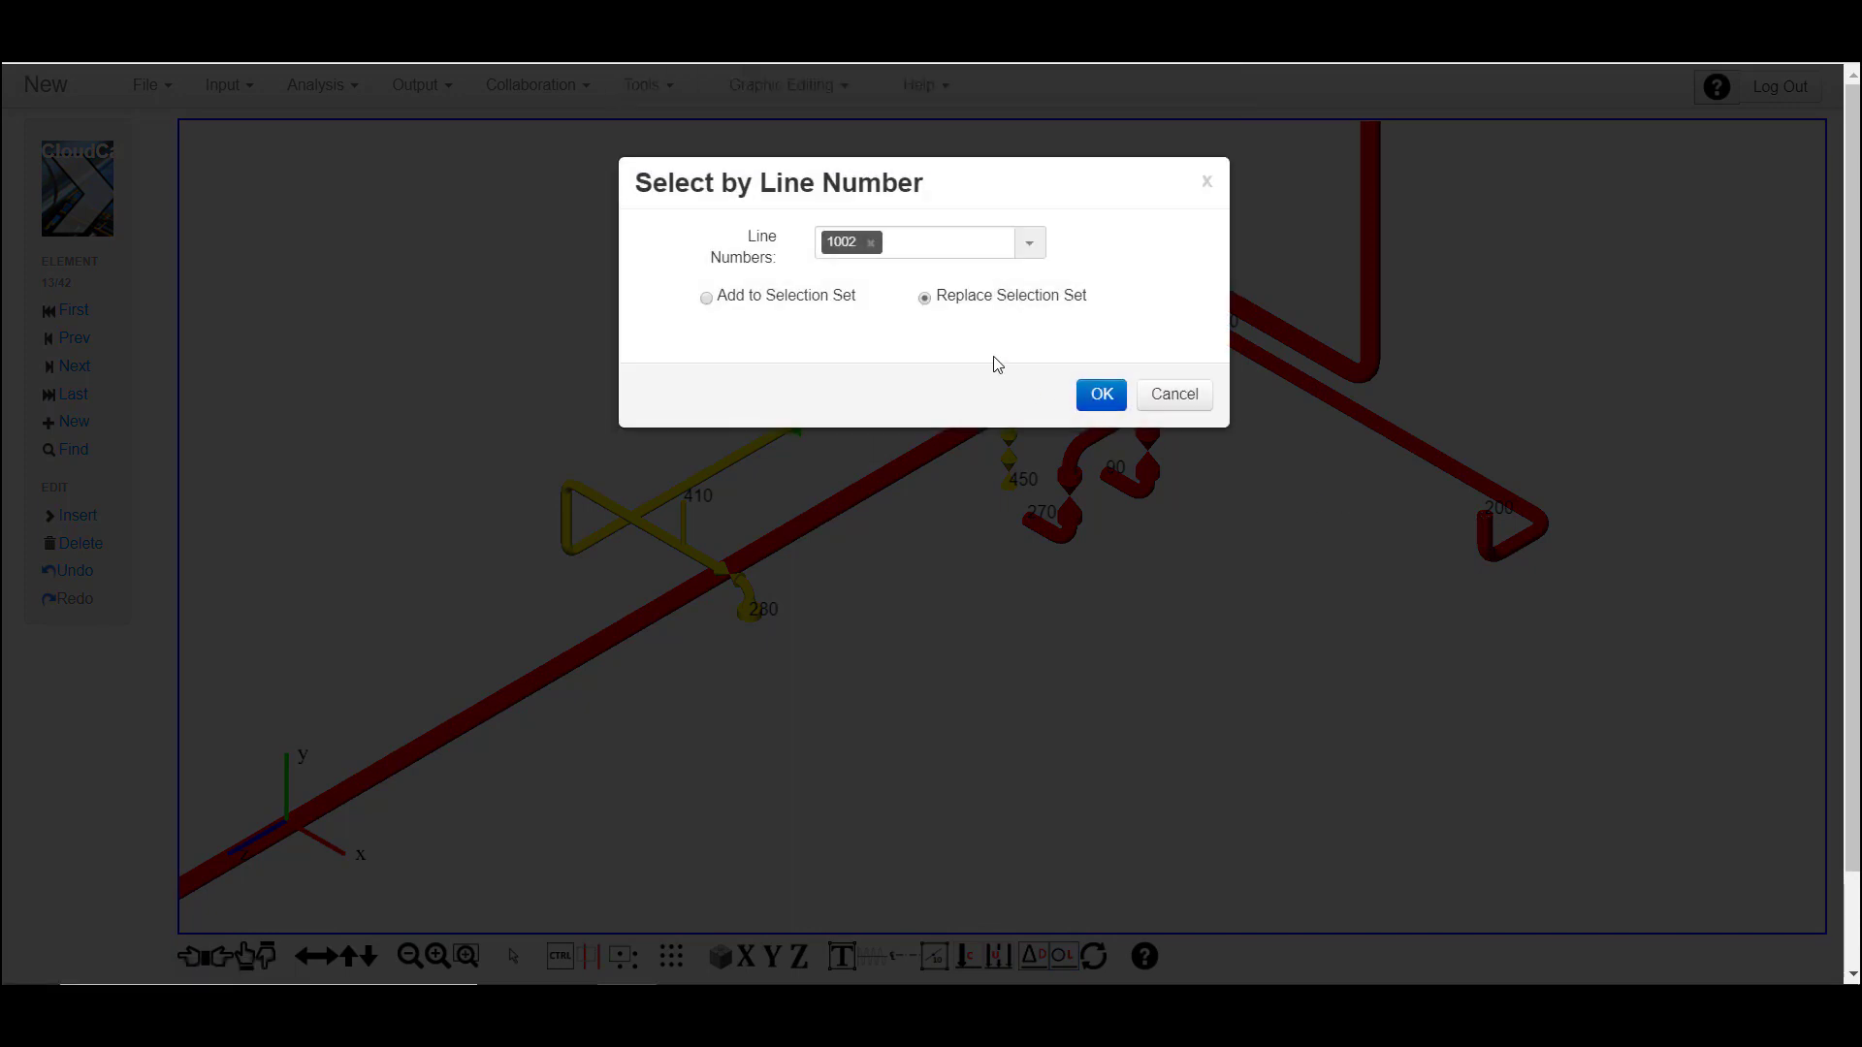
left_click(870, 243)
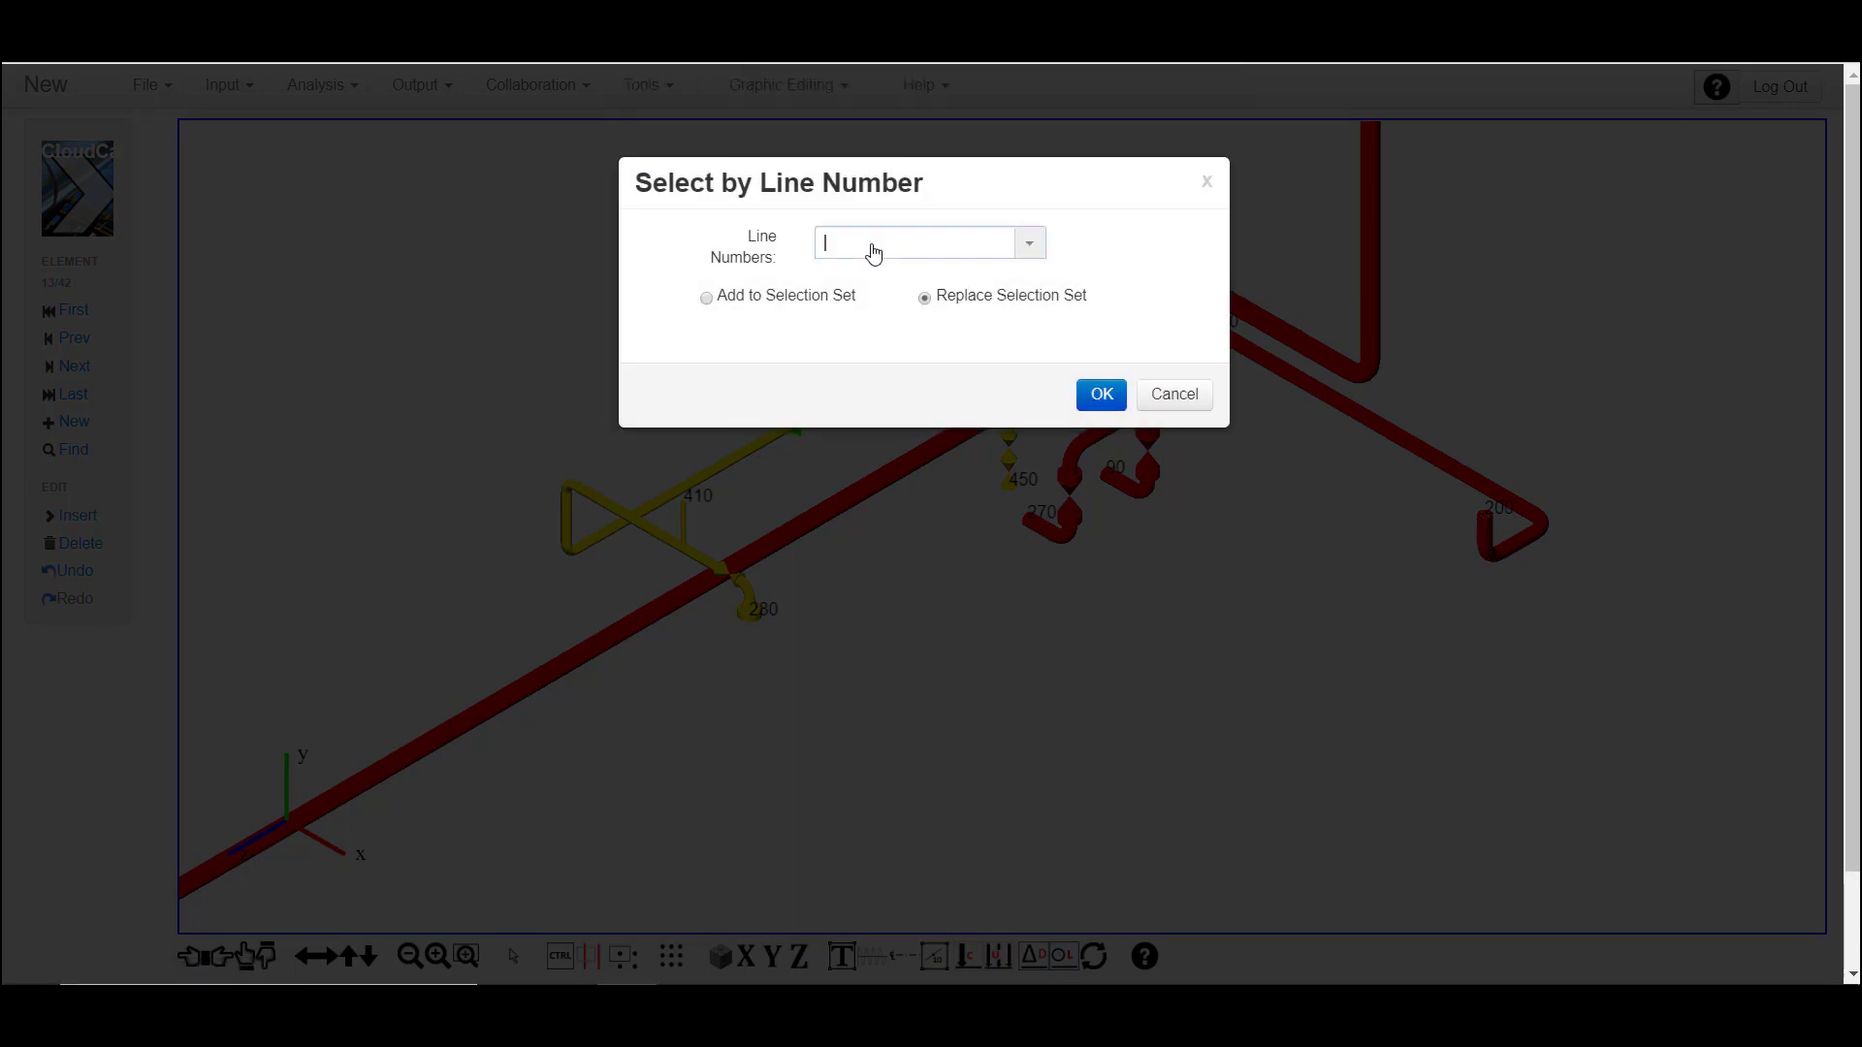
left_click(1032, 252)
left_click(914, 277)
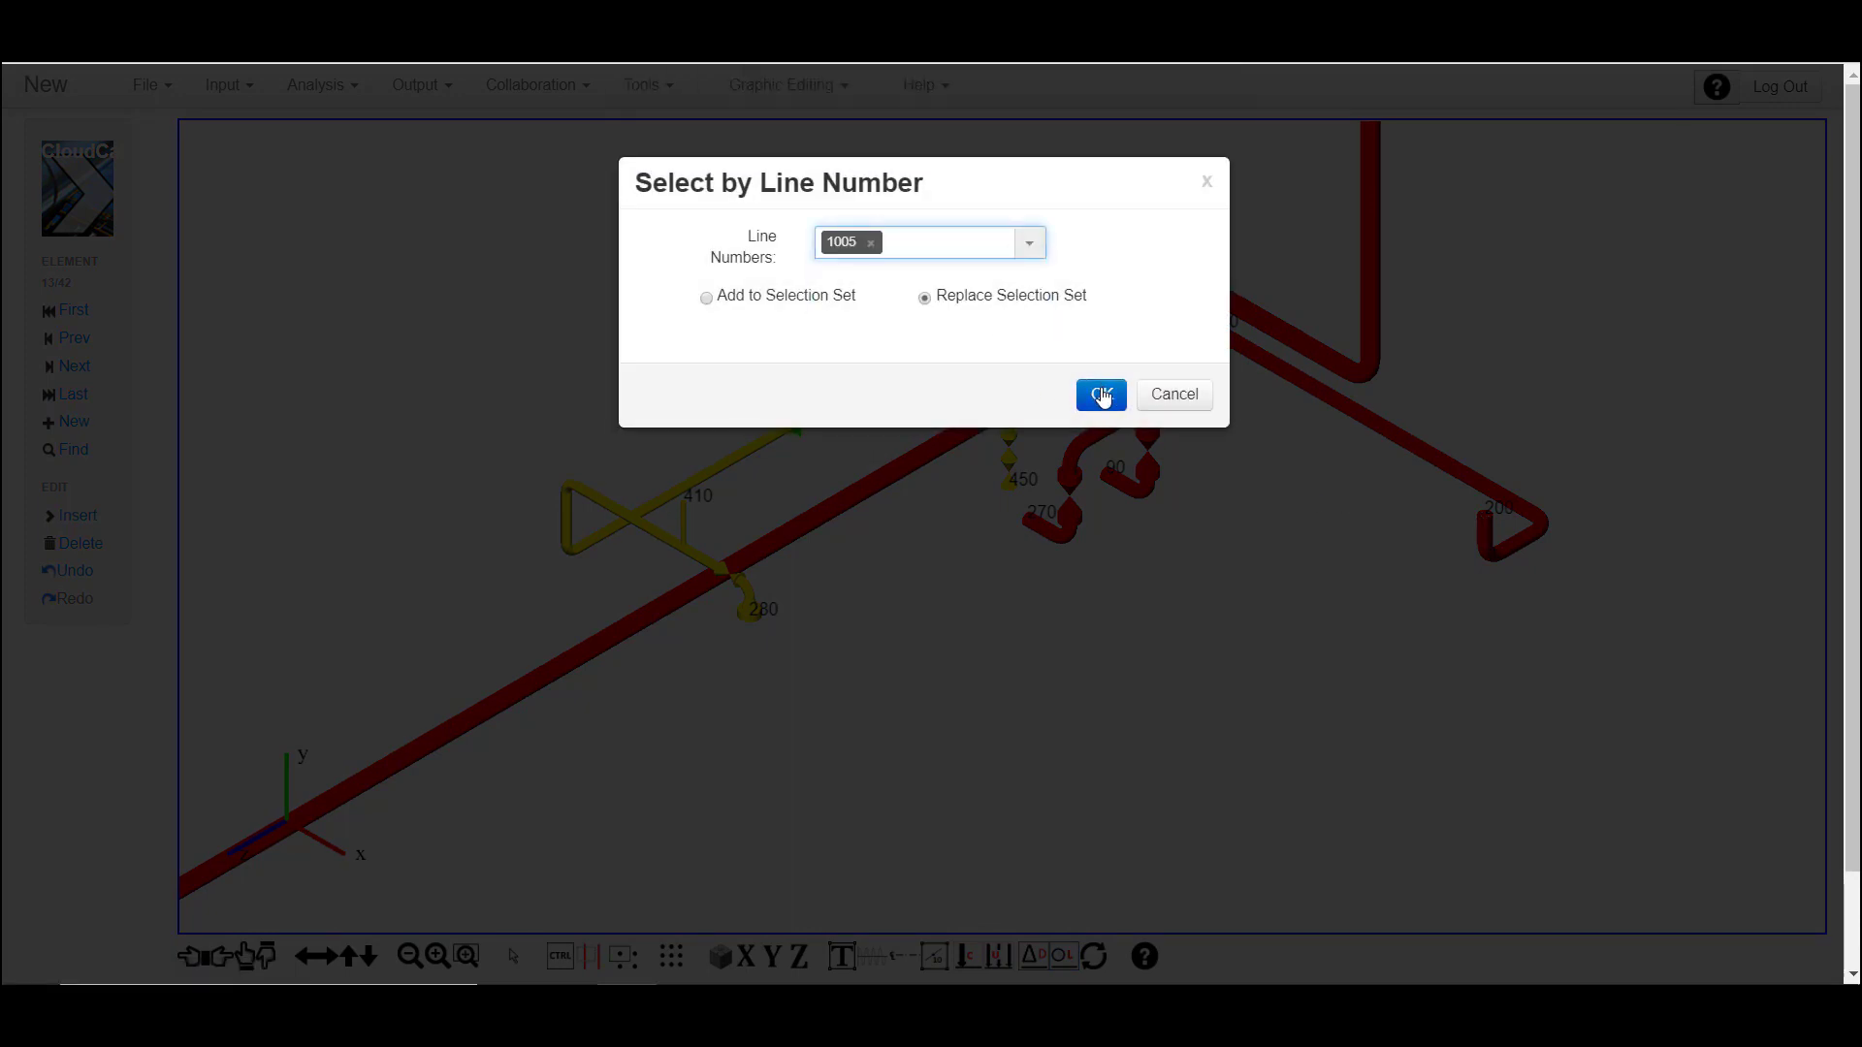
left_click(1102, 395)
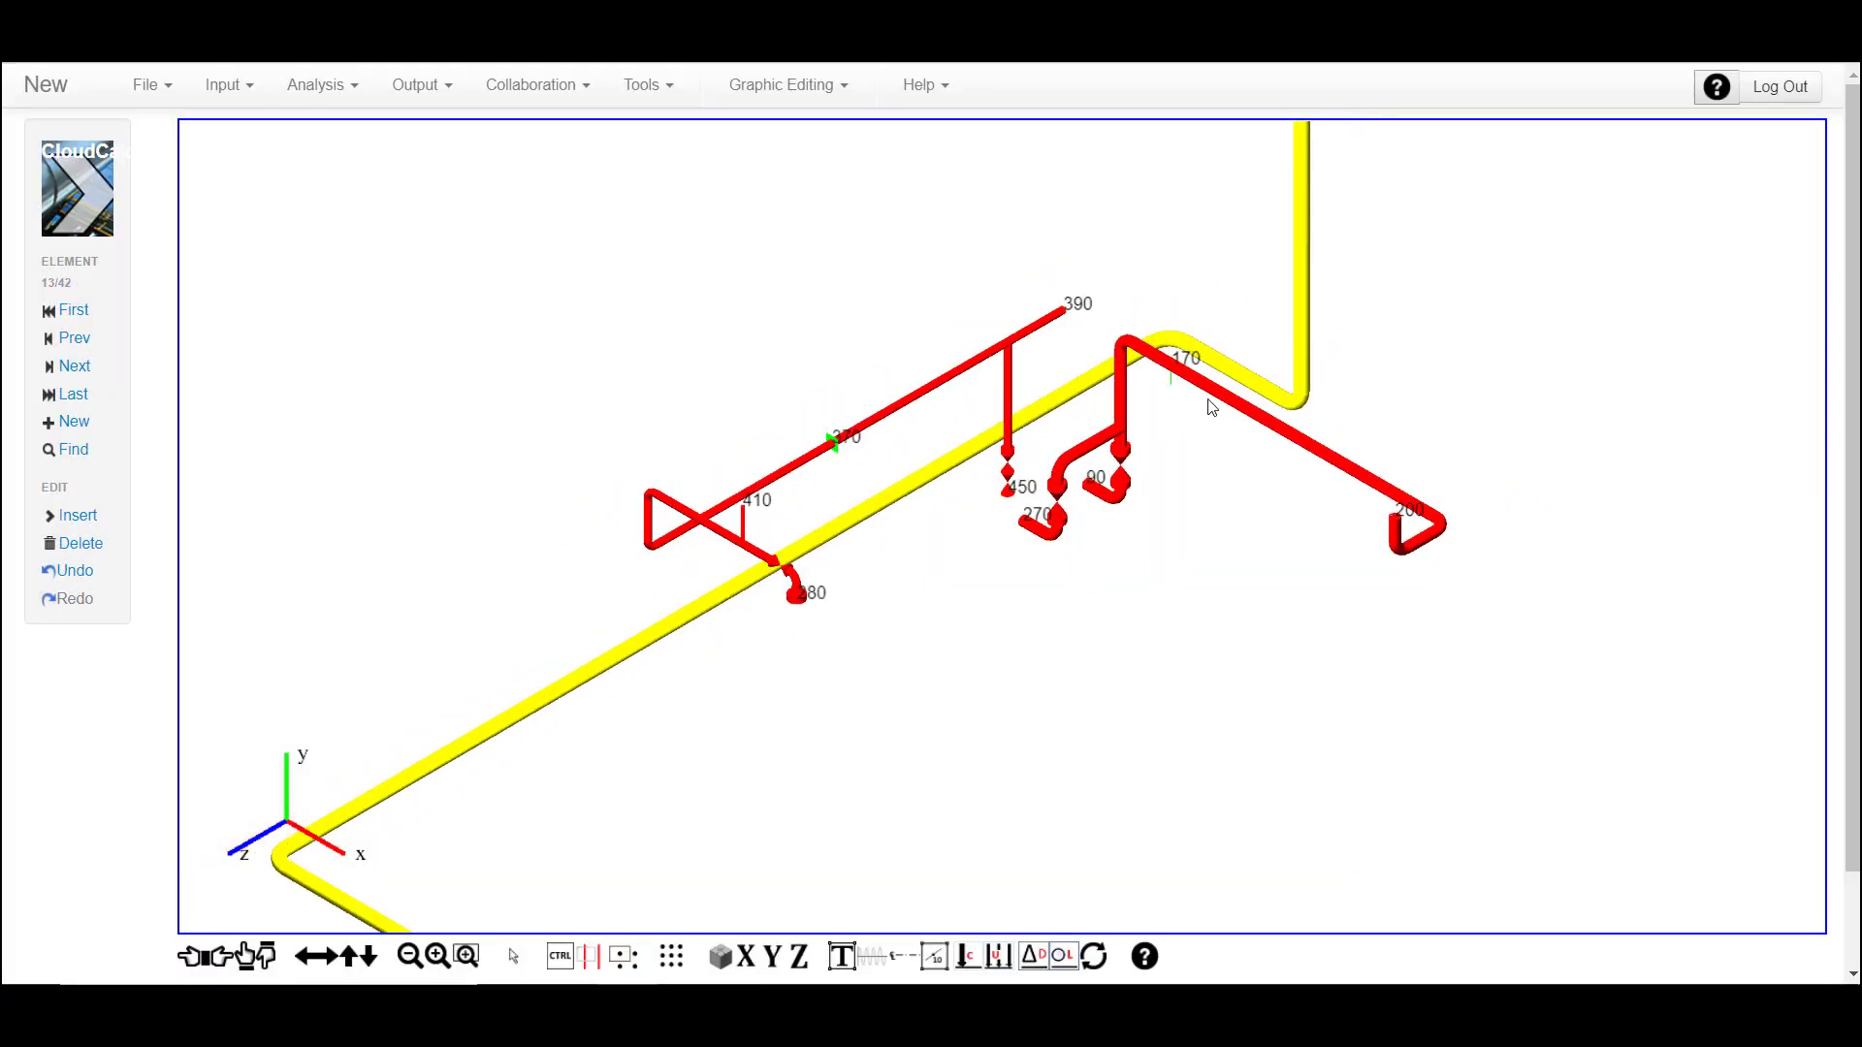
Add a Temp 1 temperature load to the selected line 1005 elements
right_click(1070, 212)
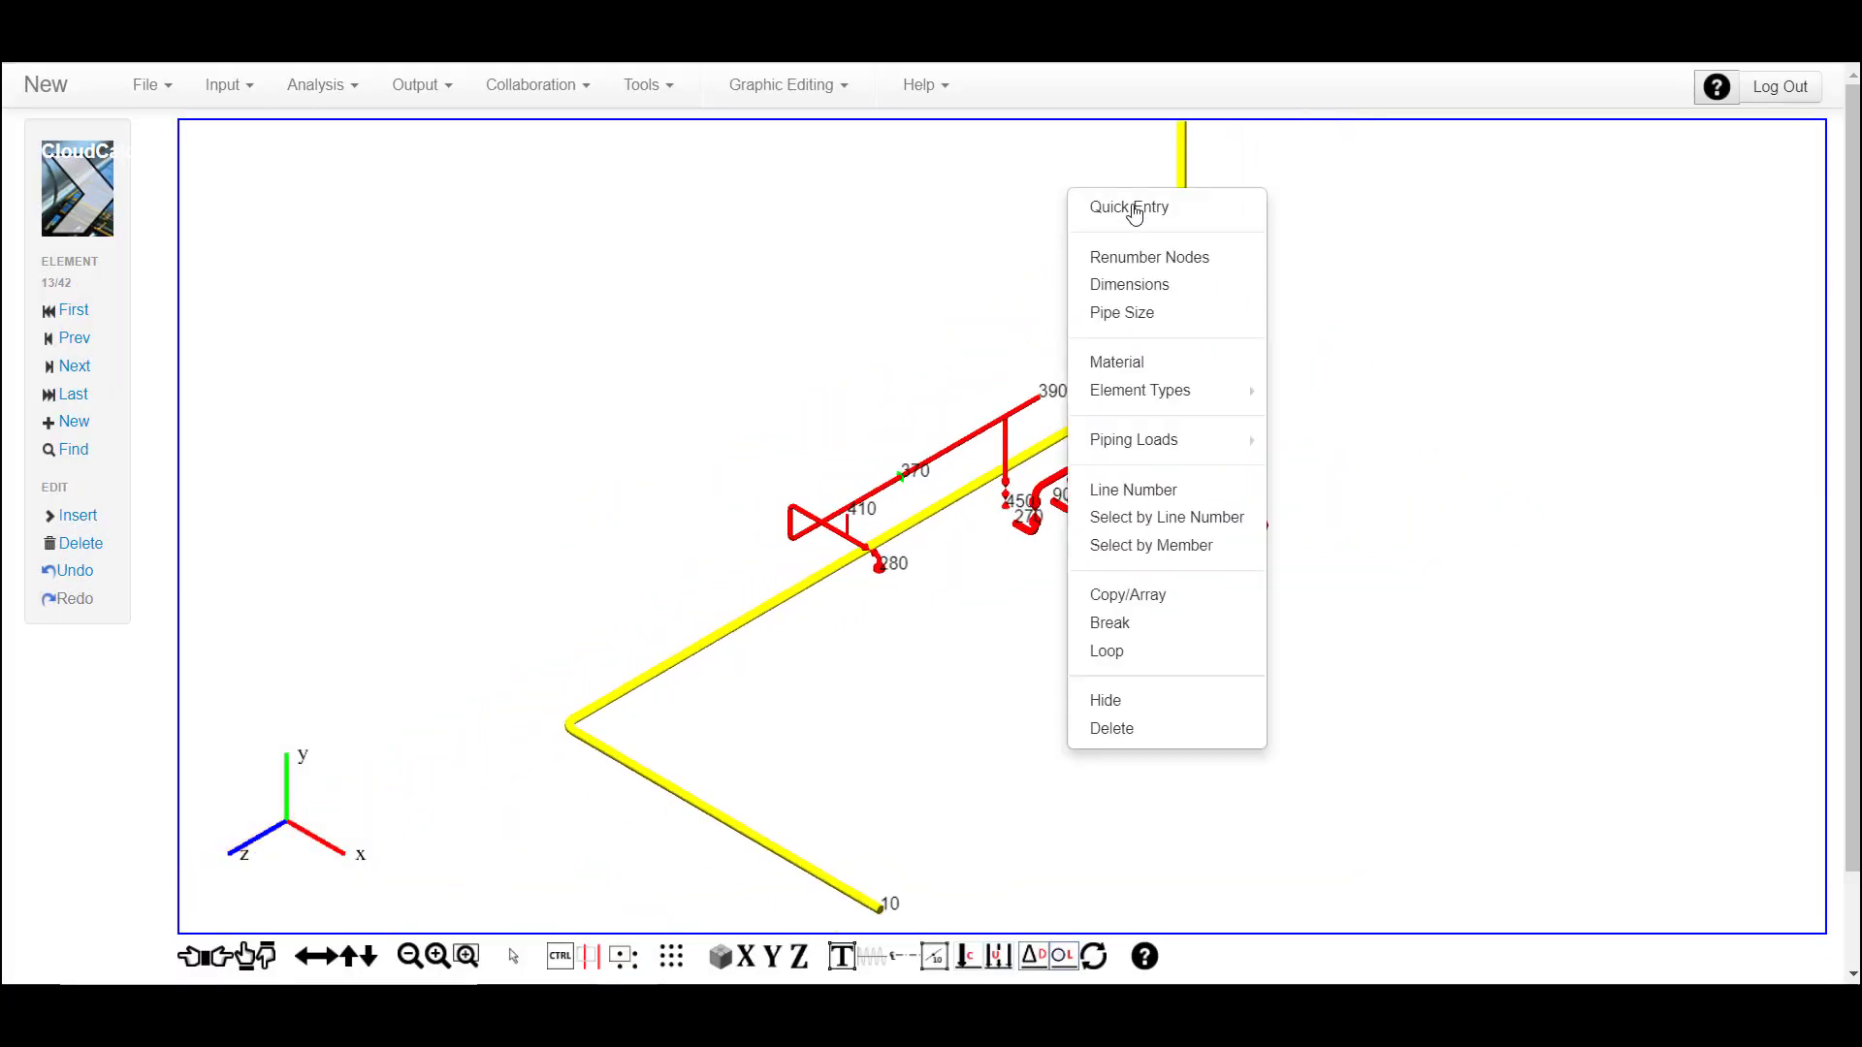
mouse_move(1176, 439)
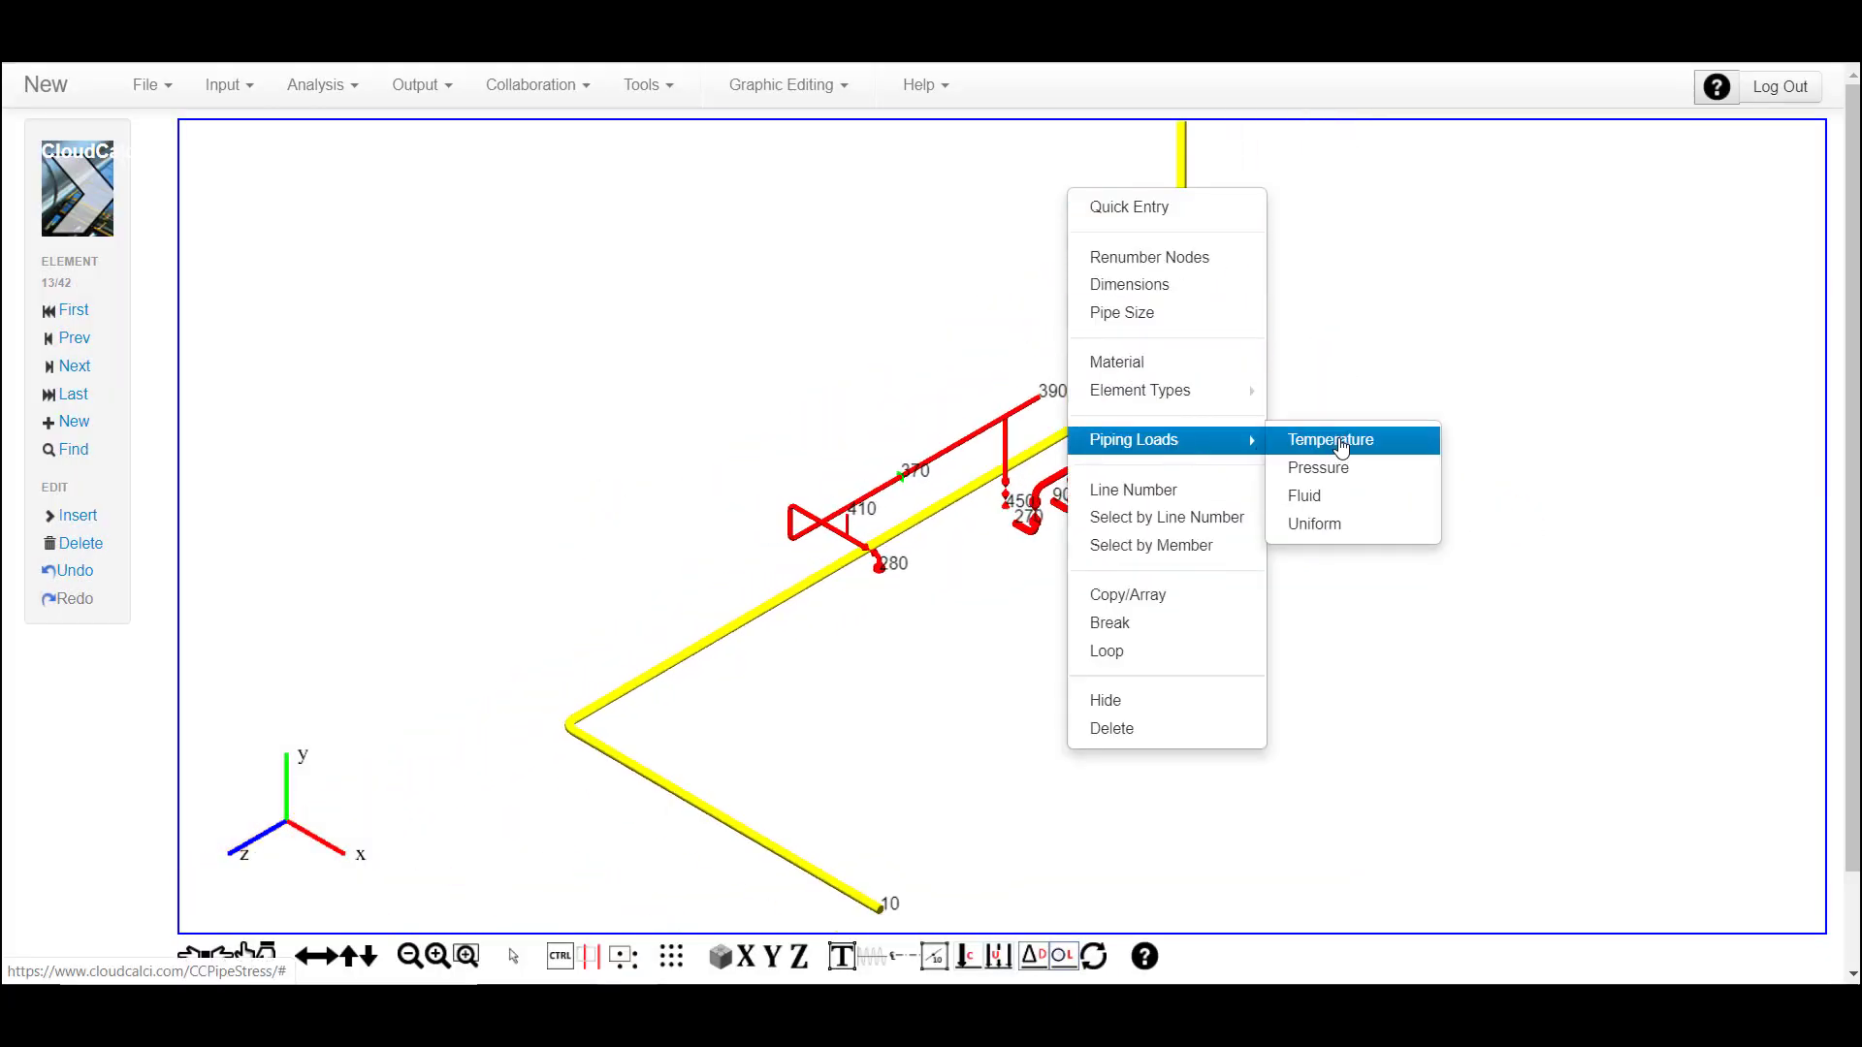
left_click(1341, 445)
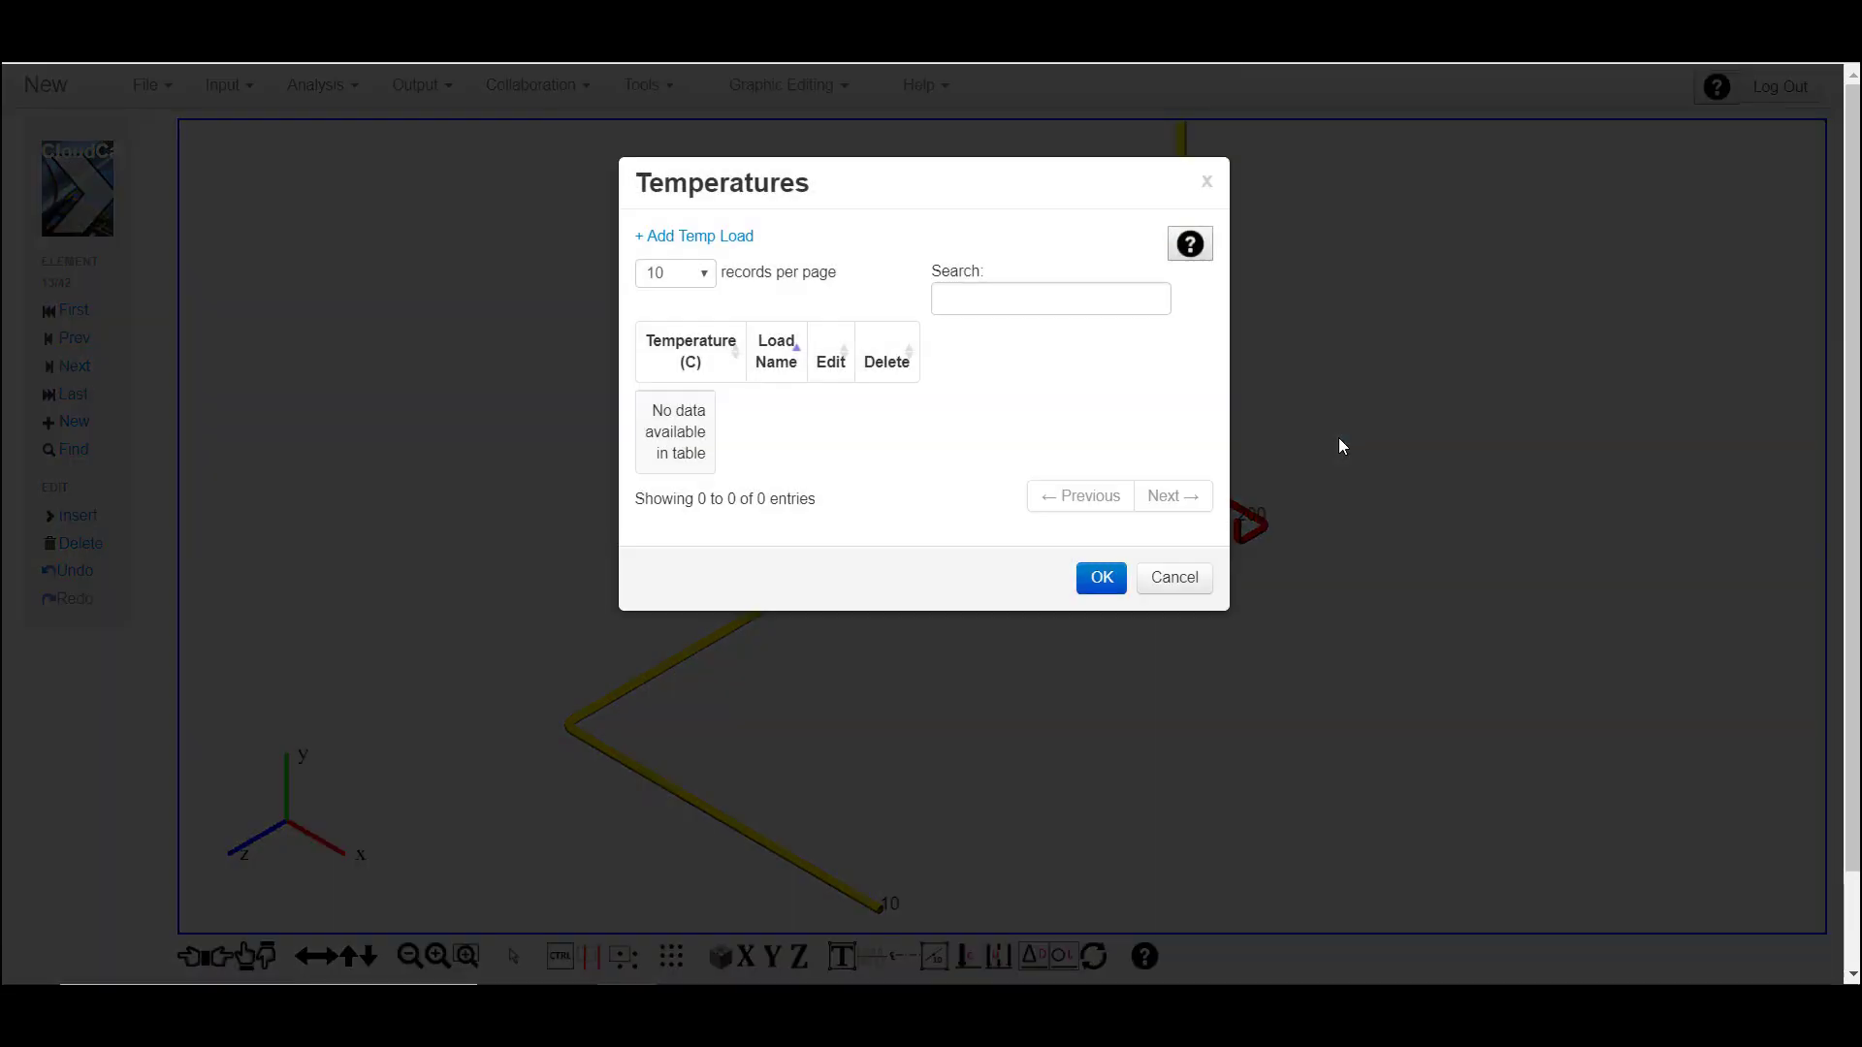
left_click(712, 238)
left_click(726, 411)
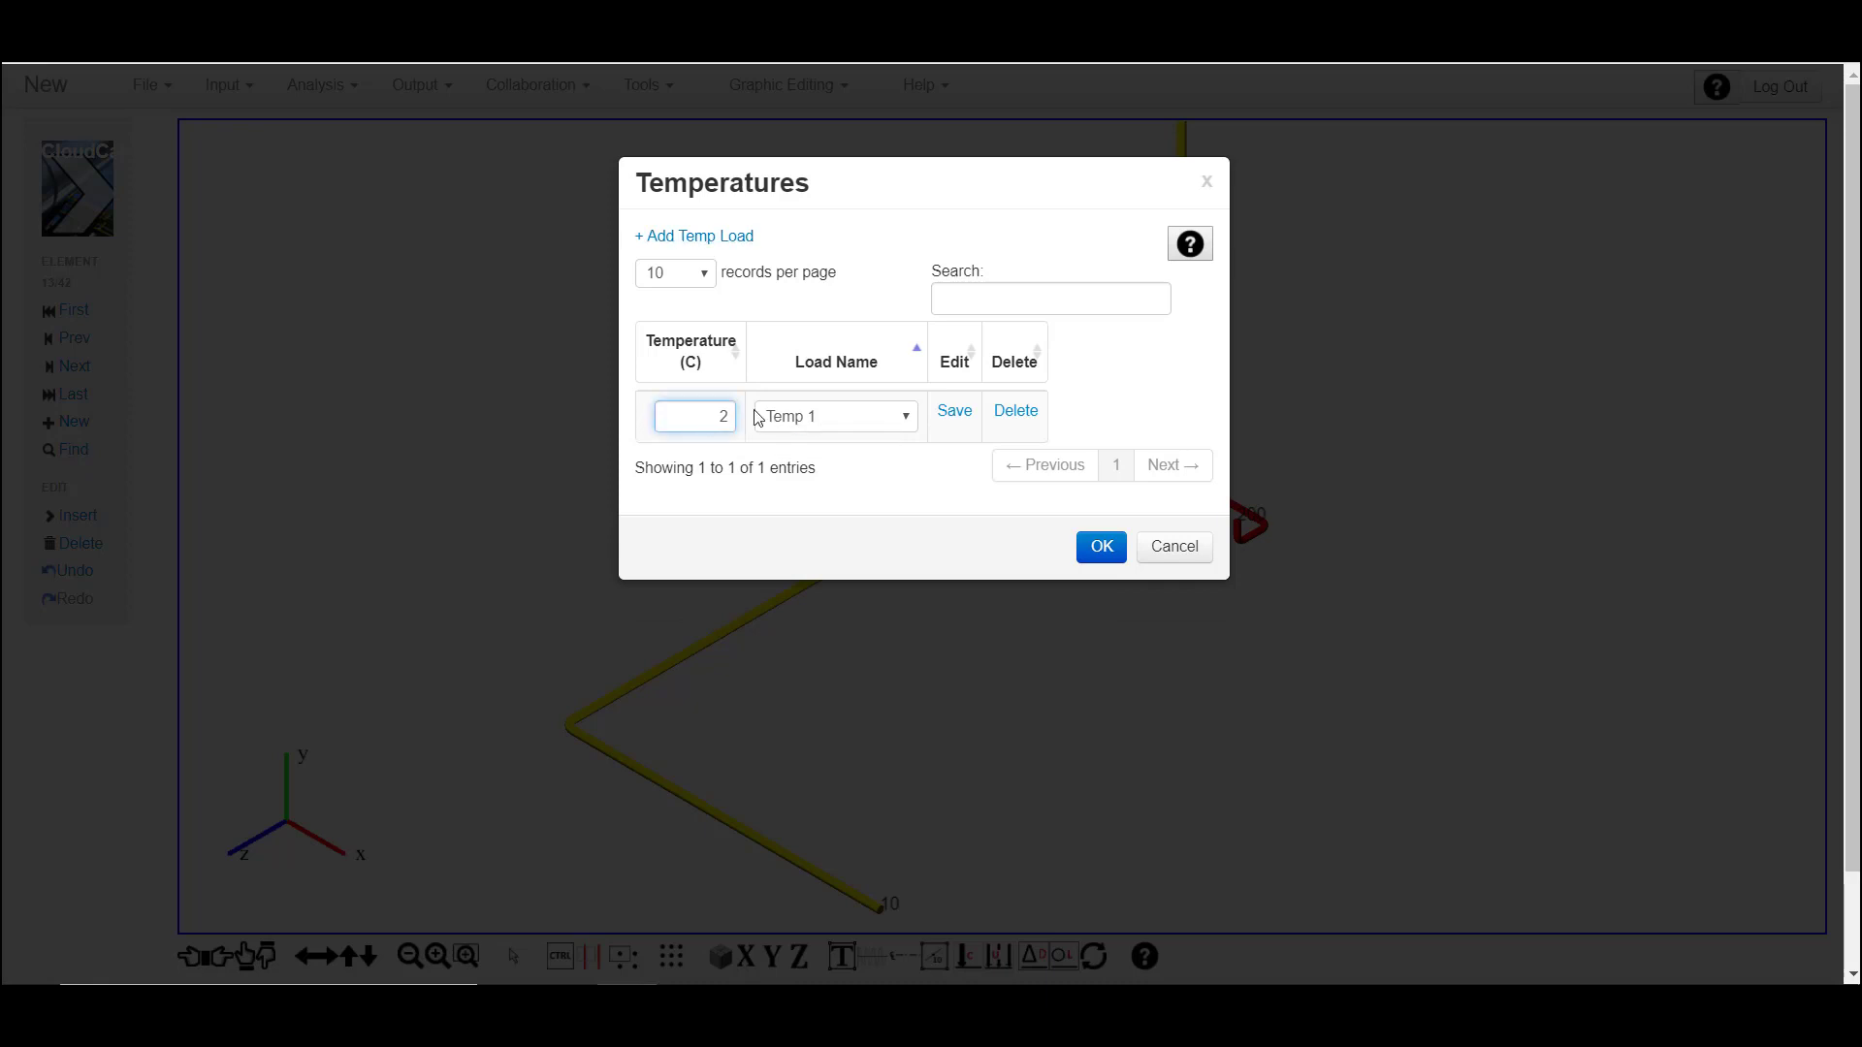
key("Return")
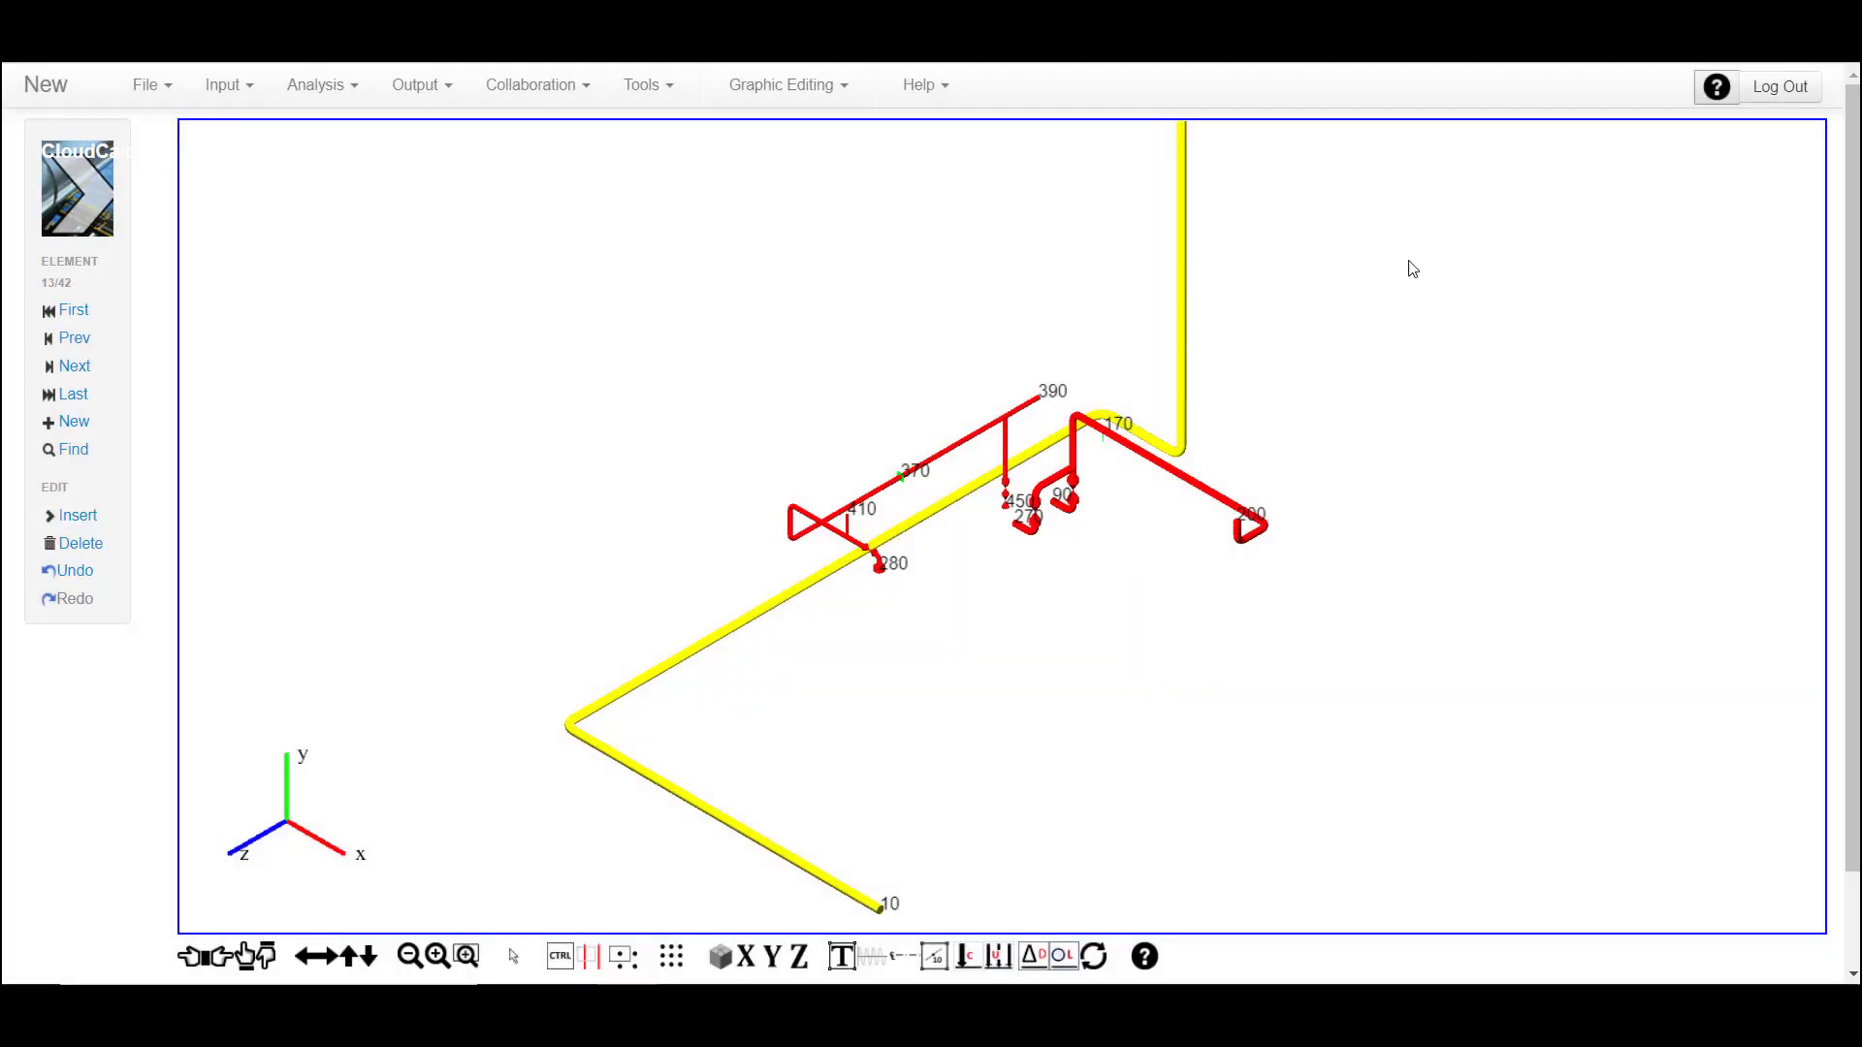
Add a Press 1 pressure load of 20 kPa to the selected line 1005 elements
right_click(1346, 237)
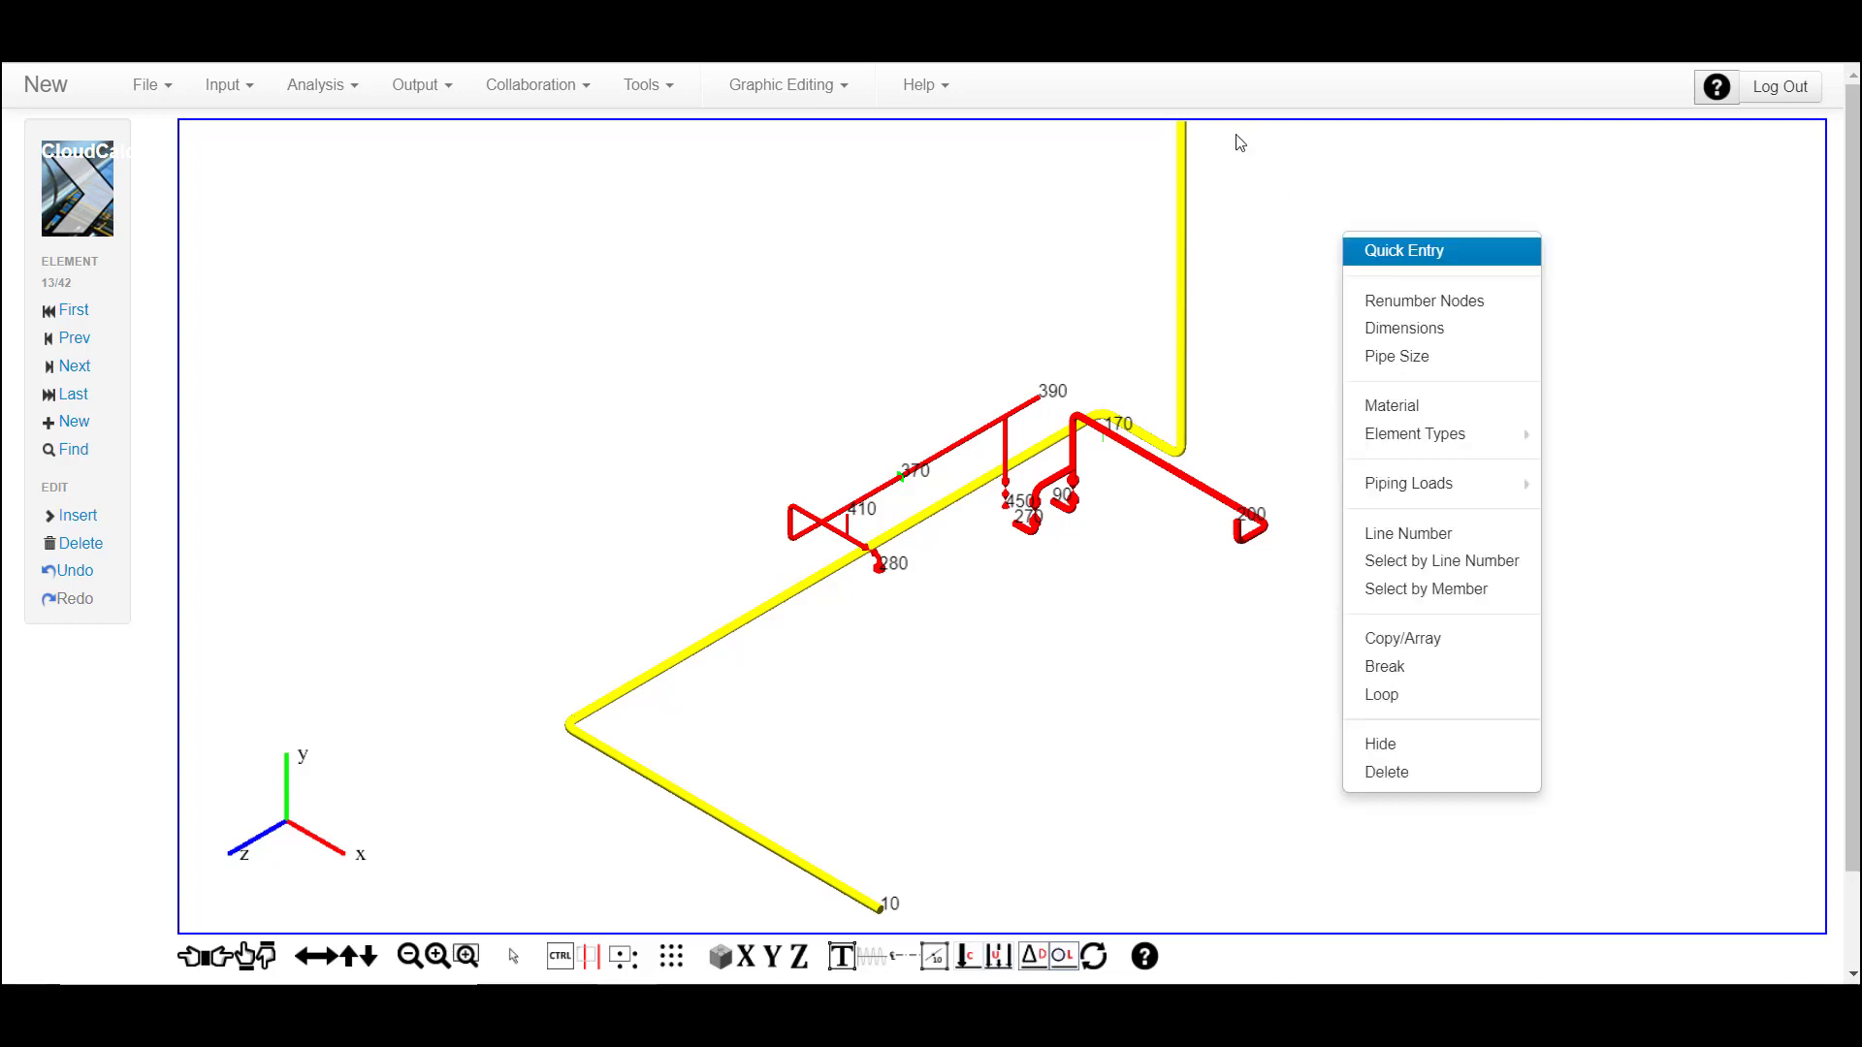
mouse_move(1452, 483)
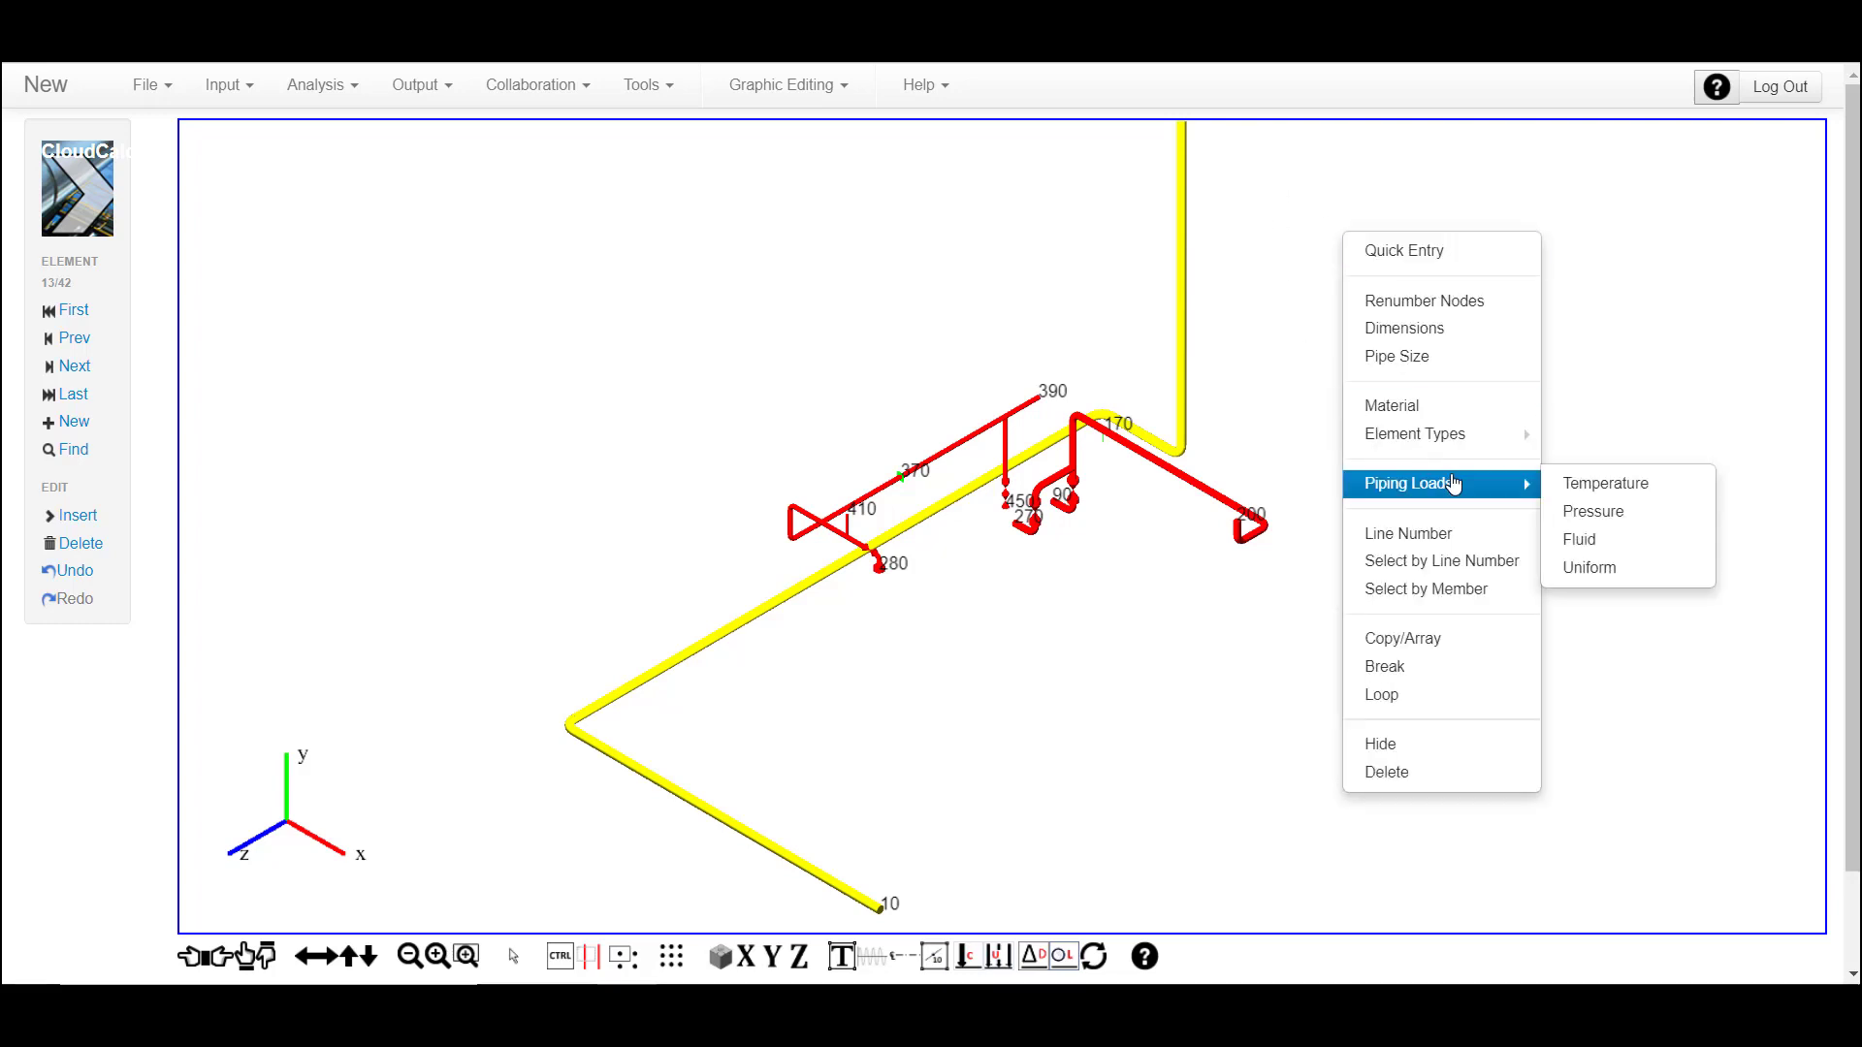
left_click(1598, 511)
left_click(674, 238)
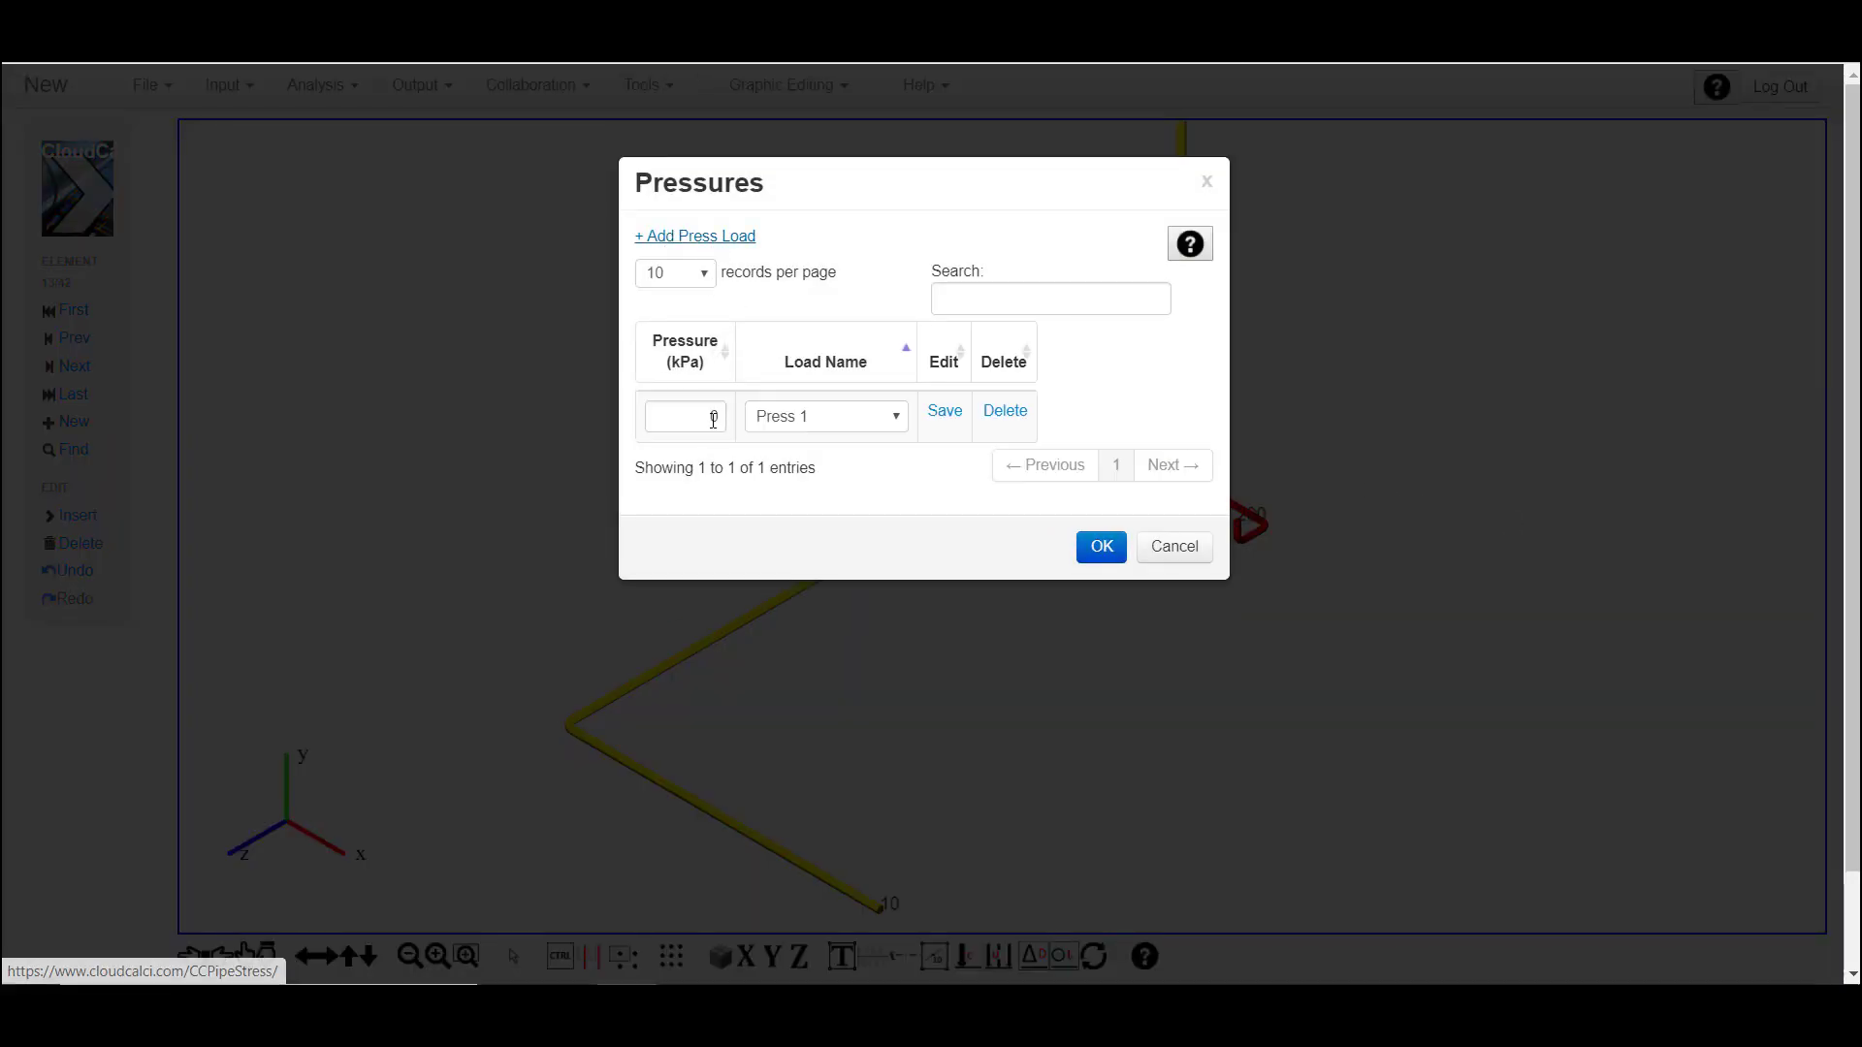
left_click(729, 417)
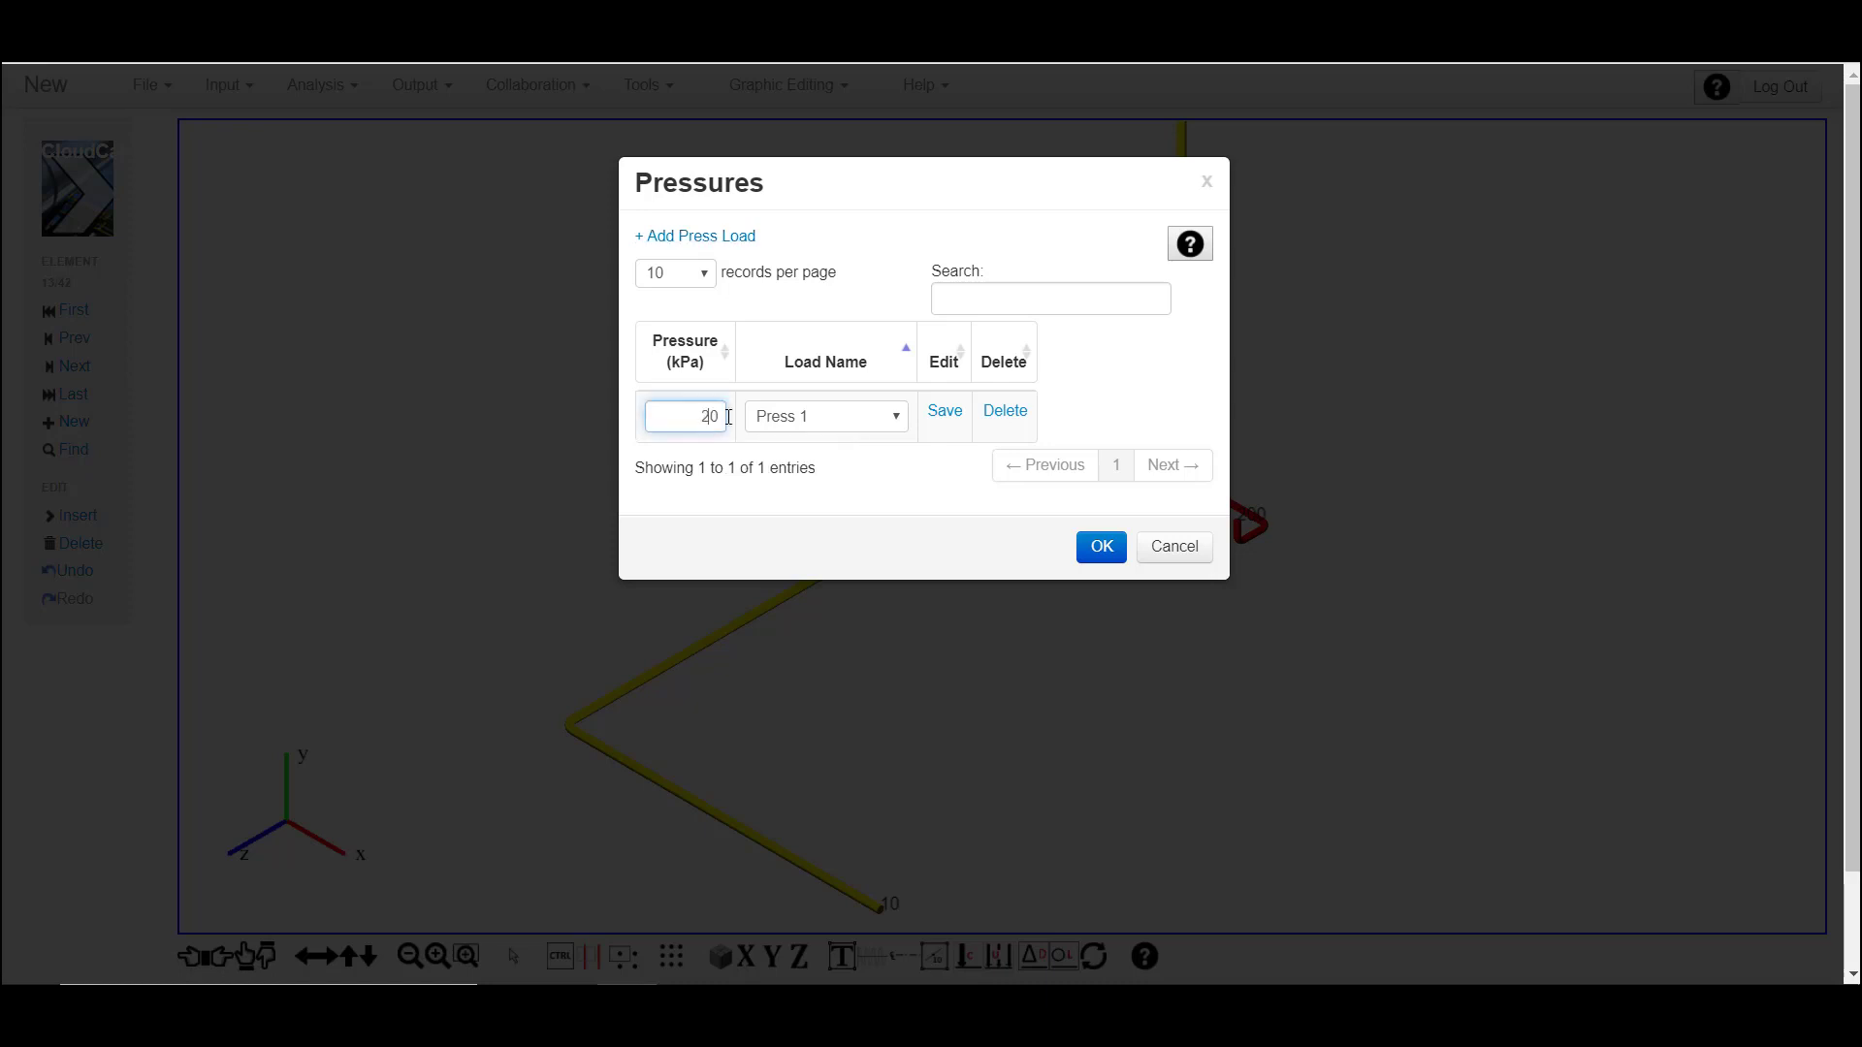
key("Return")
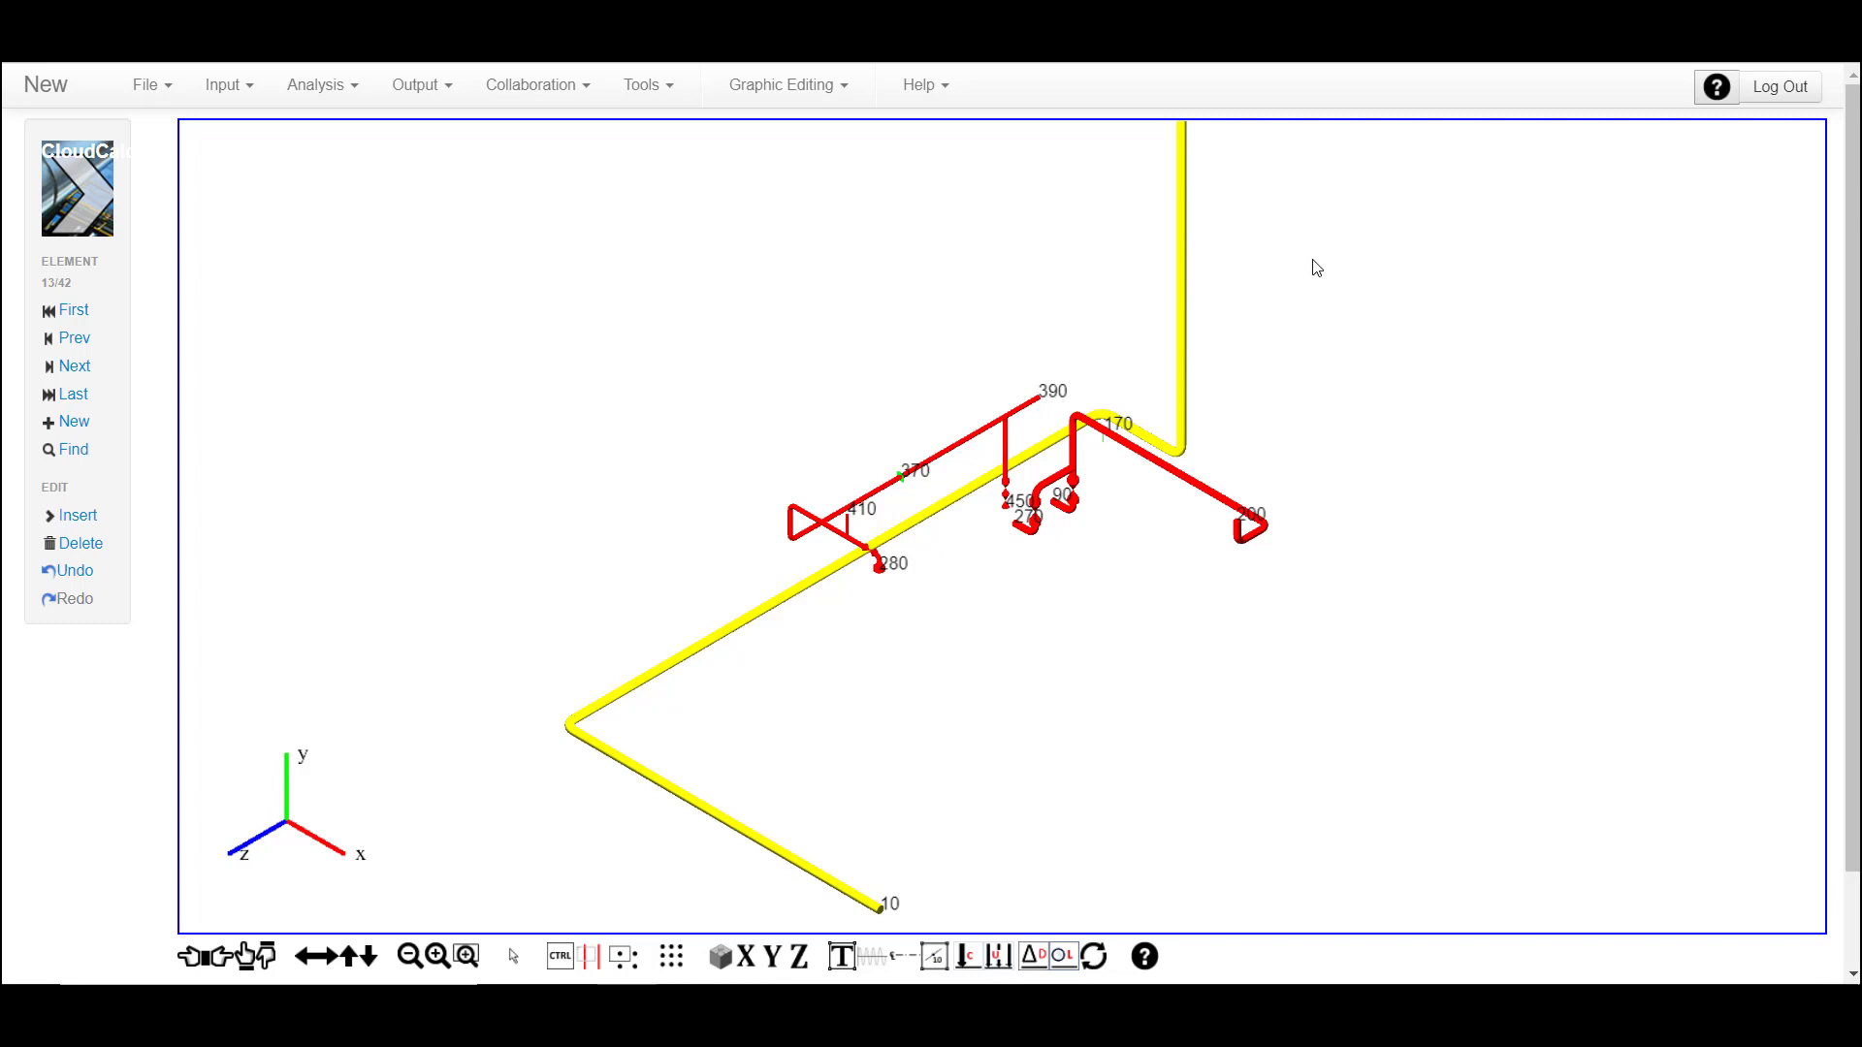
Replace the selection of line 1005 with the elements of line number 2525
right_click(1316, 267)
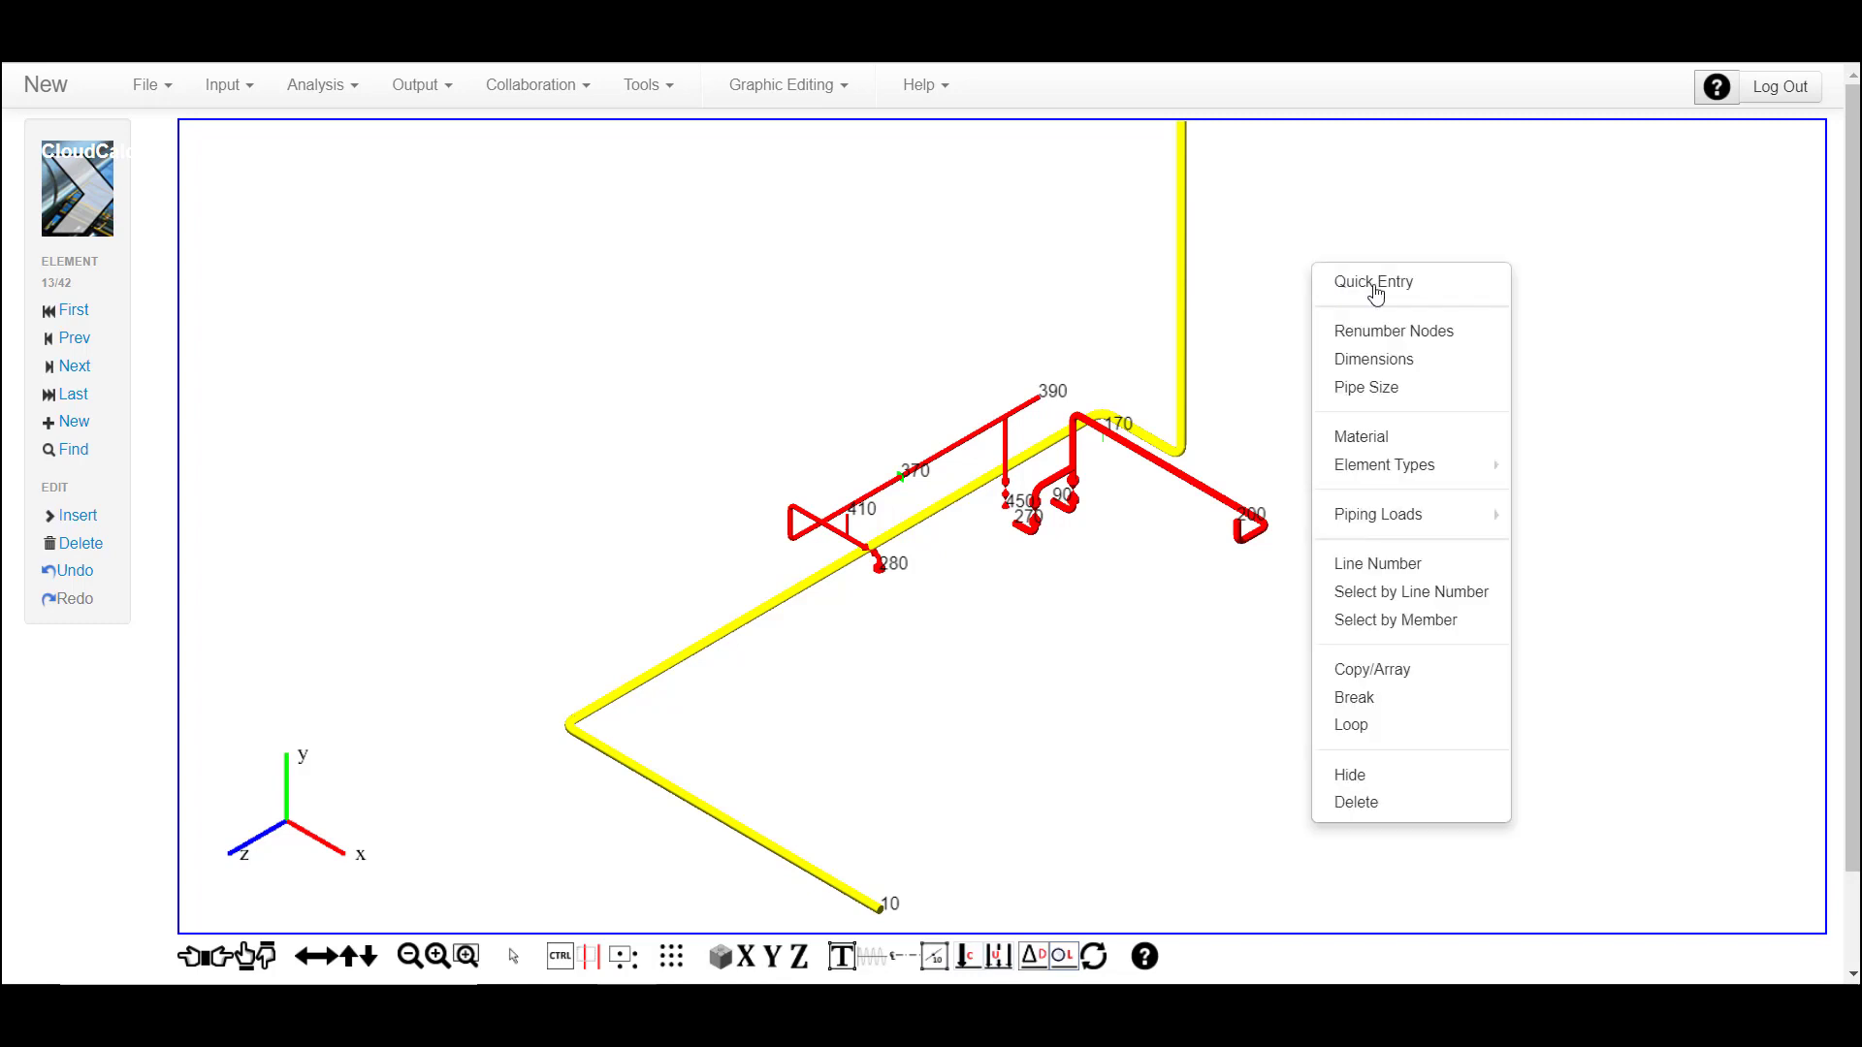
left_click(1454, 594)
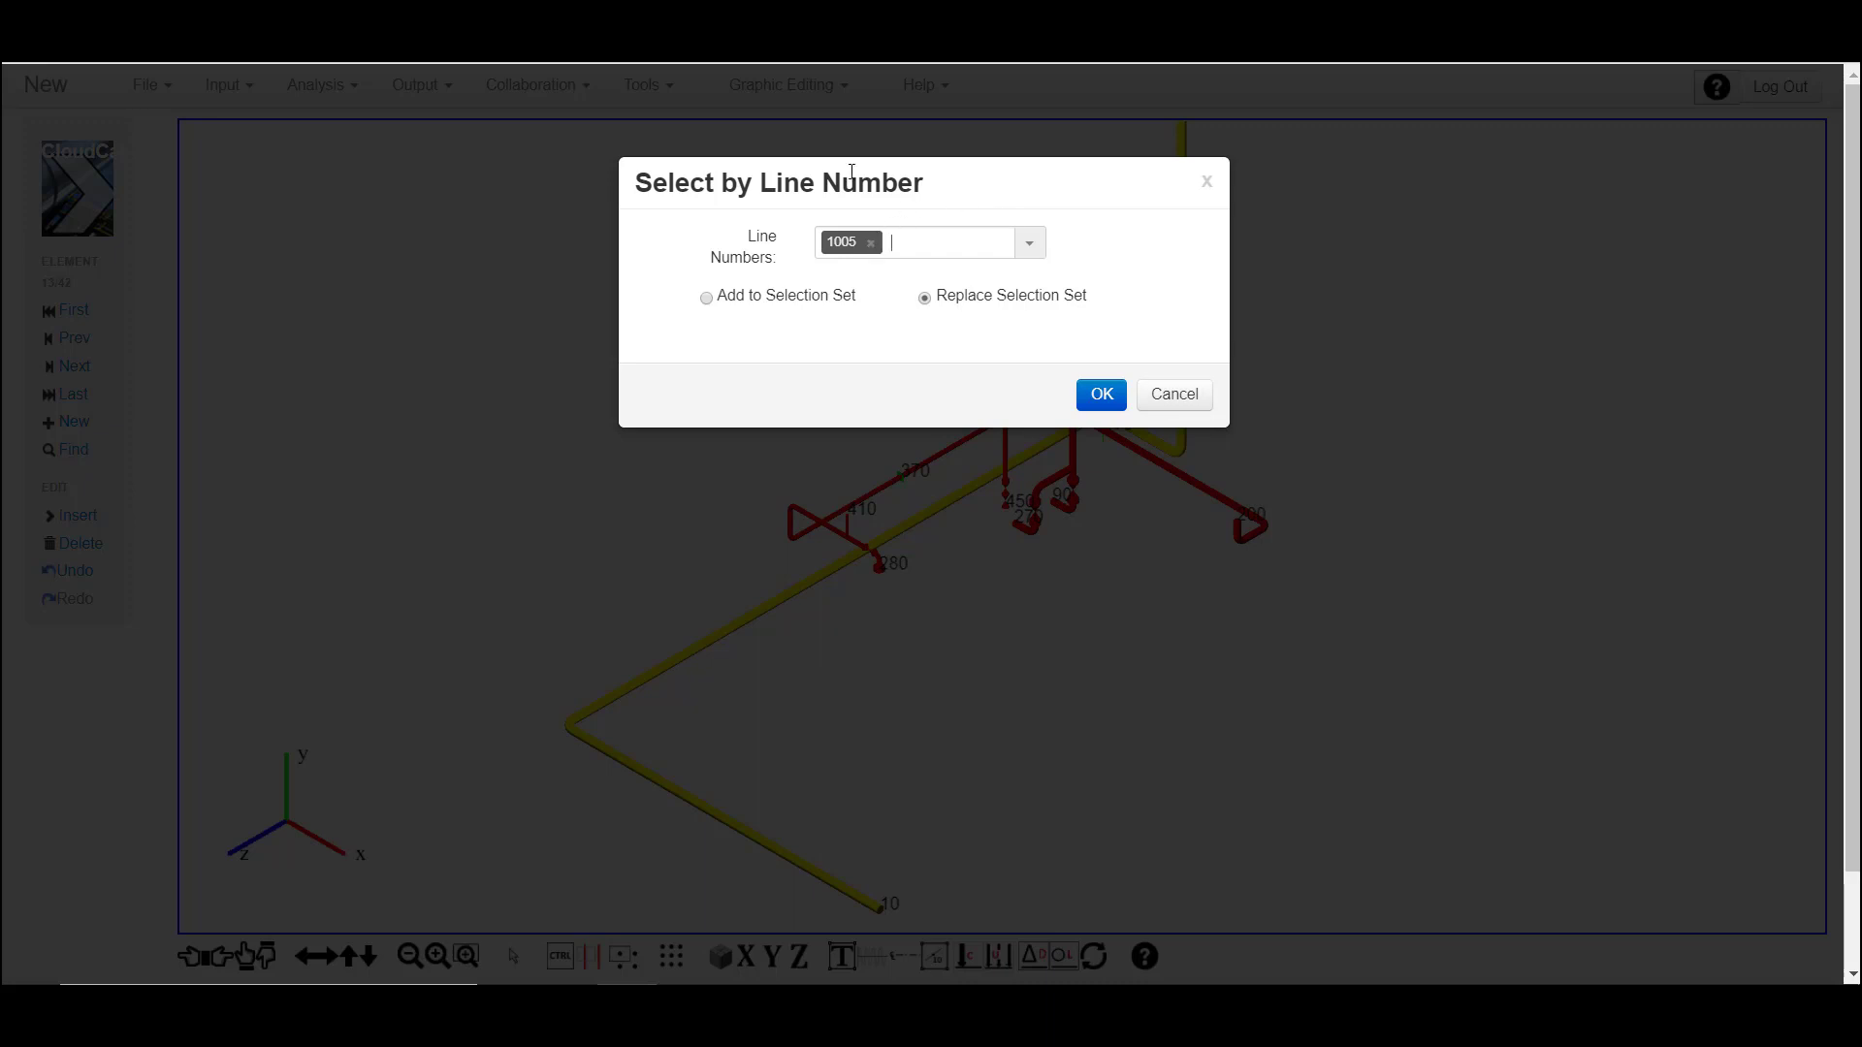
left_click(871, 243)
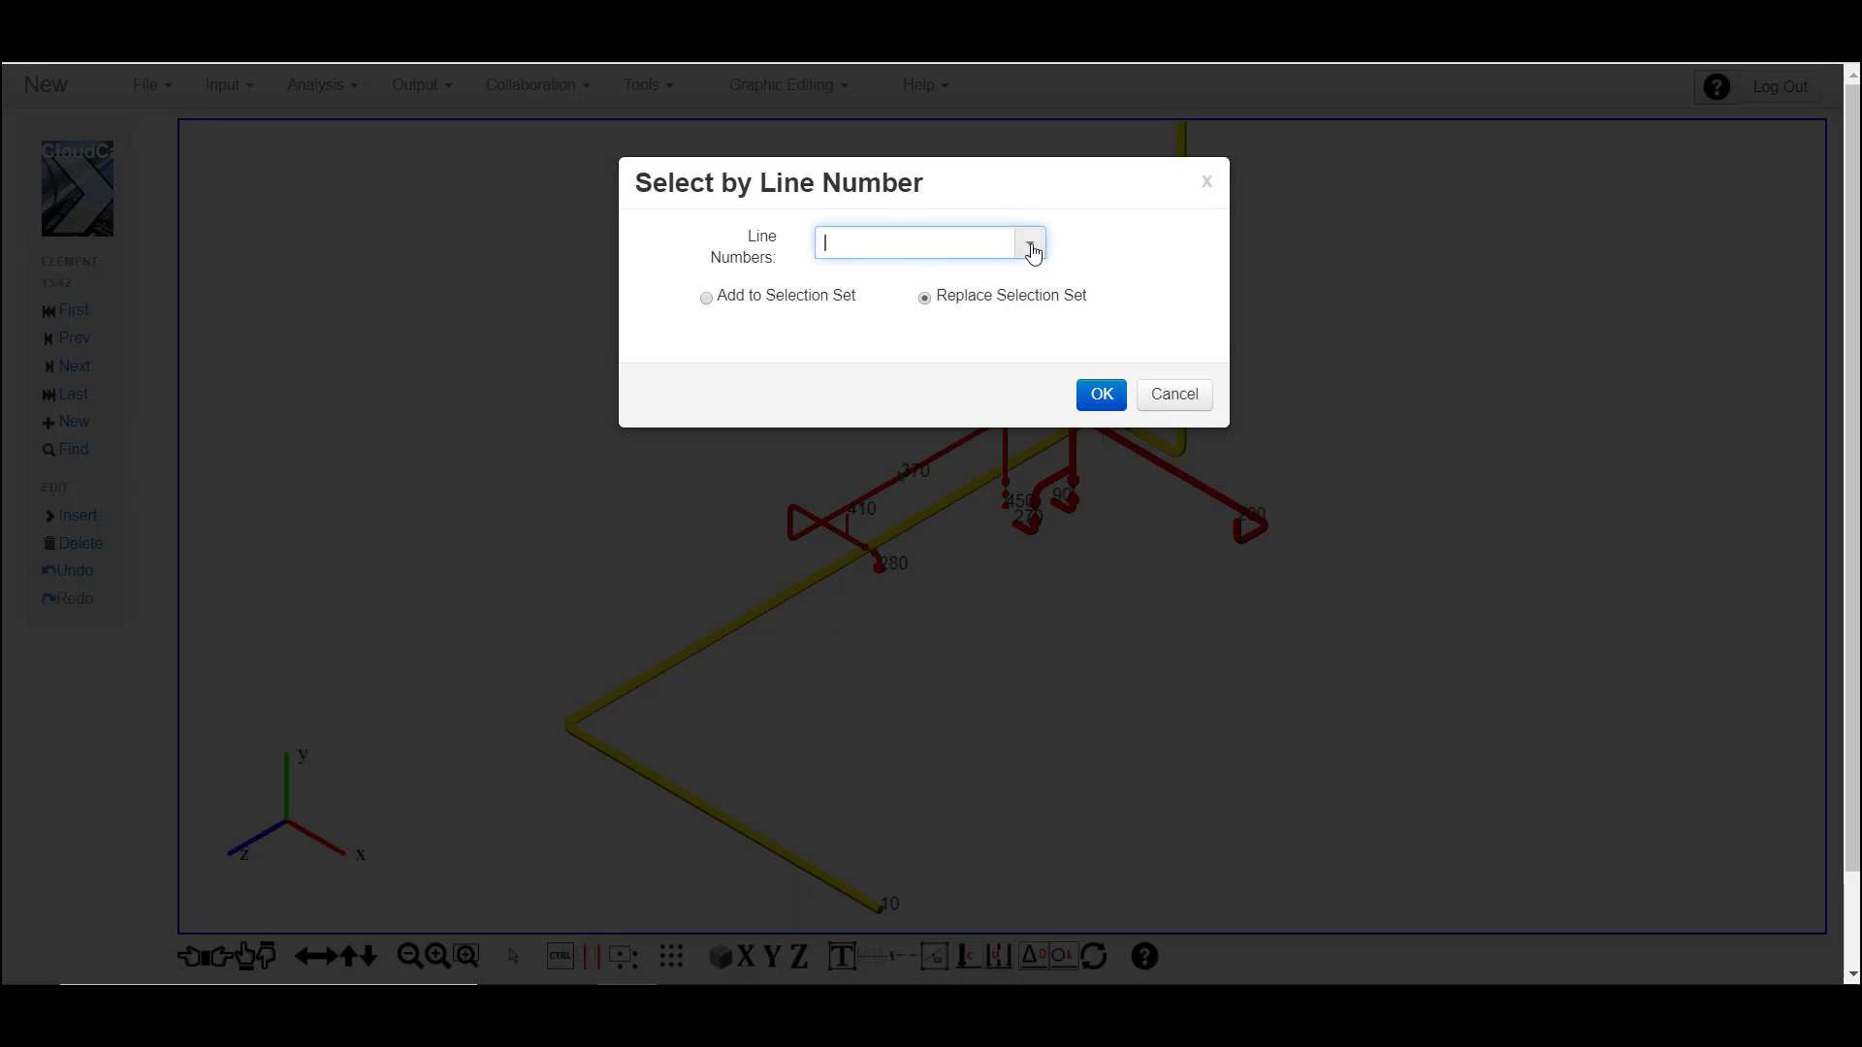
left_click(1029, 243)
left_click(936, 306)
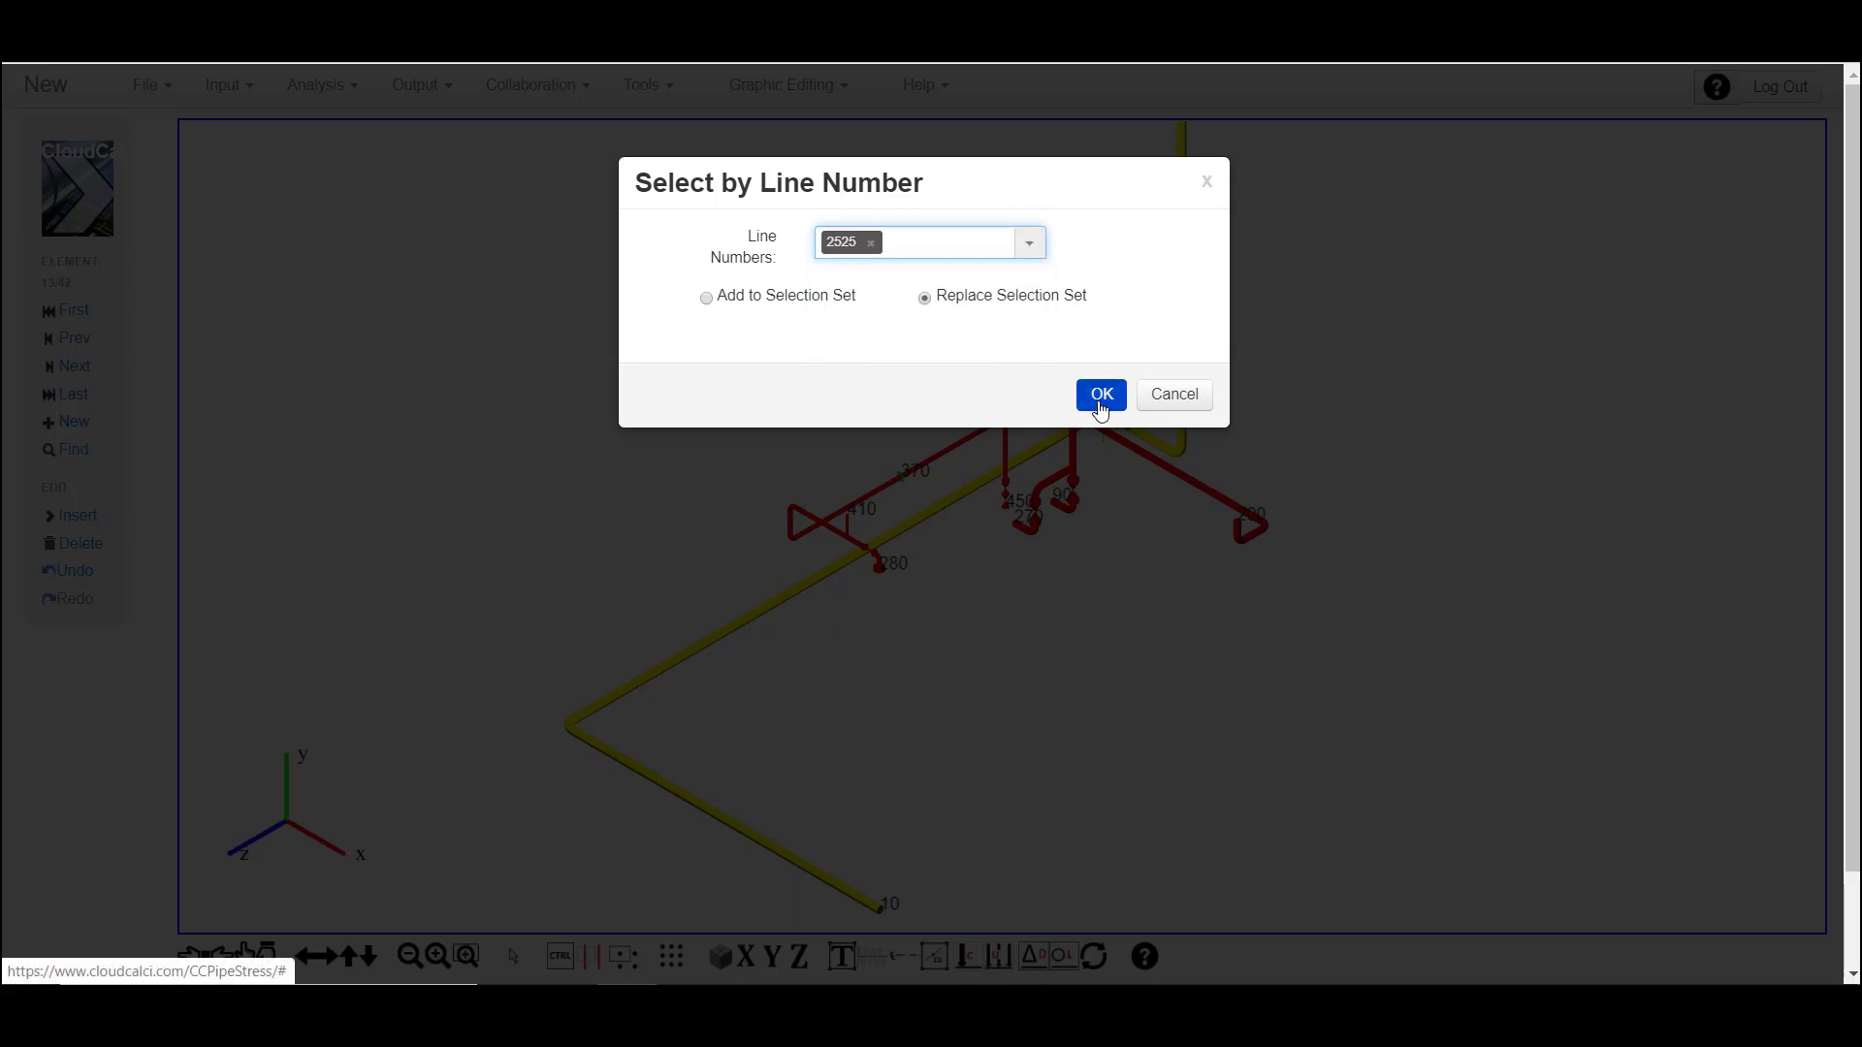
left_click(1099, 394)
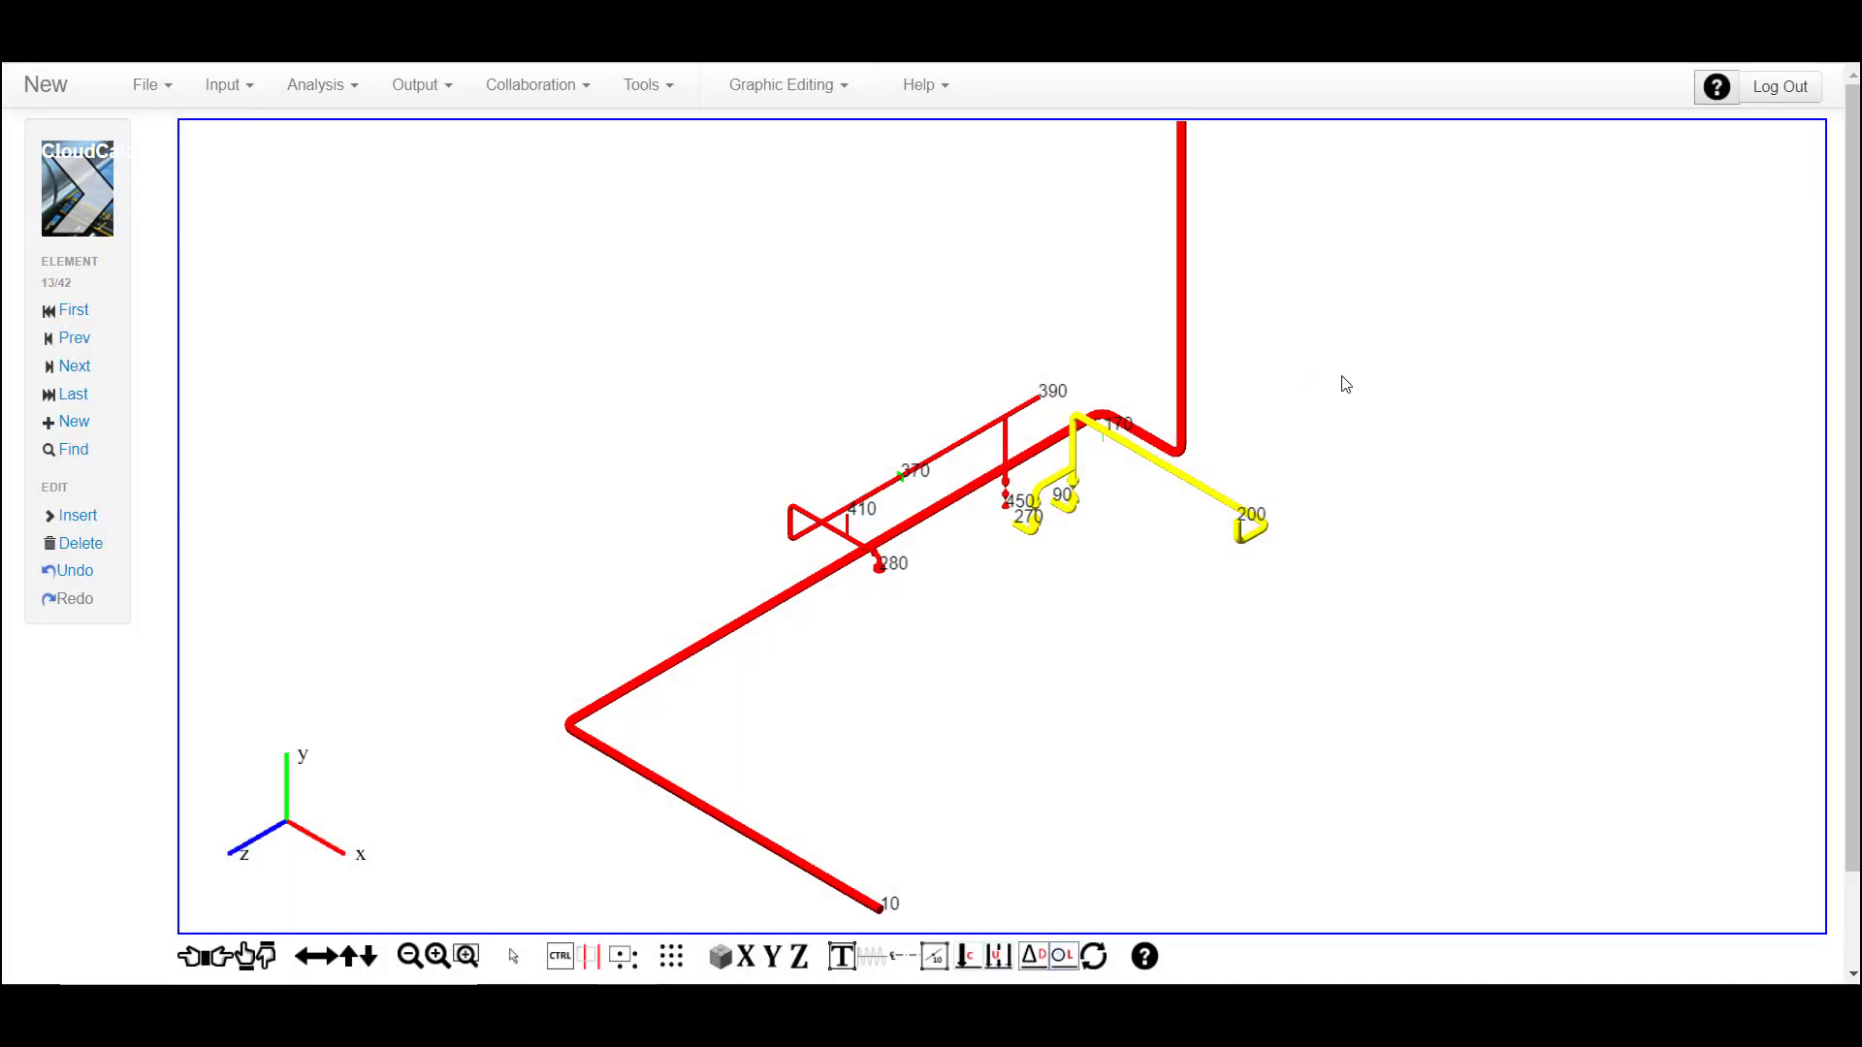
Add a Temp 1 temperature load of 300 C to the selected line 2525 elements
left_click_drag(954, 359, 1362, 654)
right_click(1380, 250)
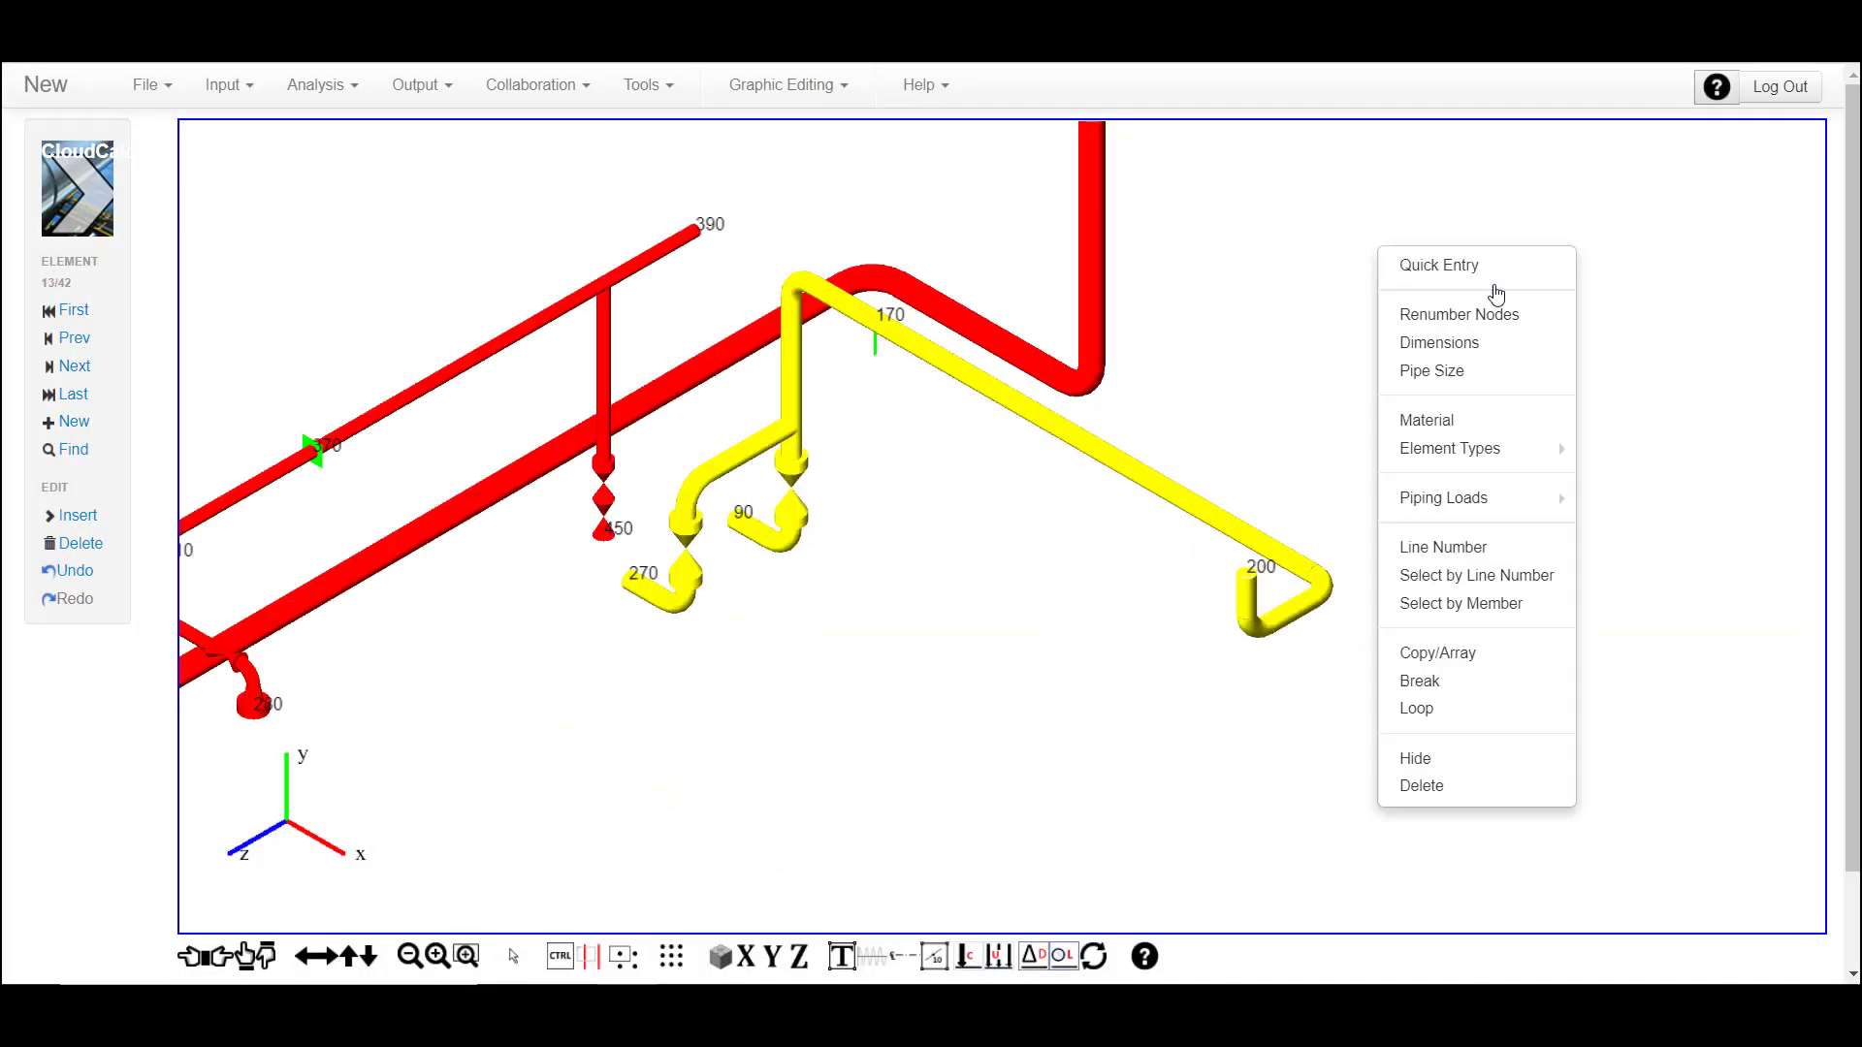
mouse_move(1484, 495)
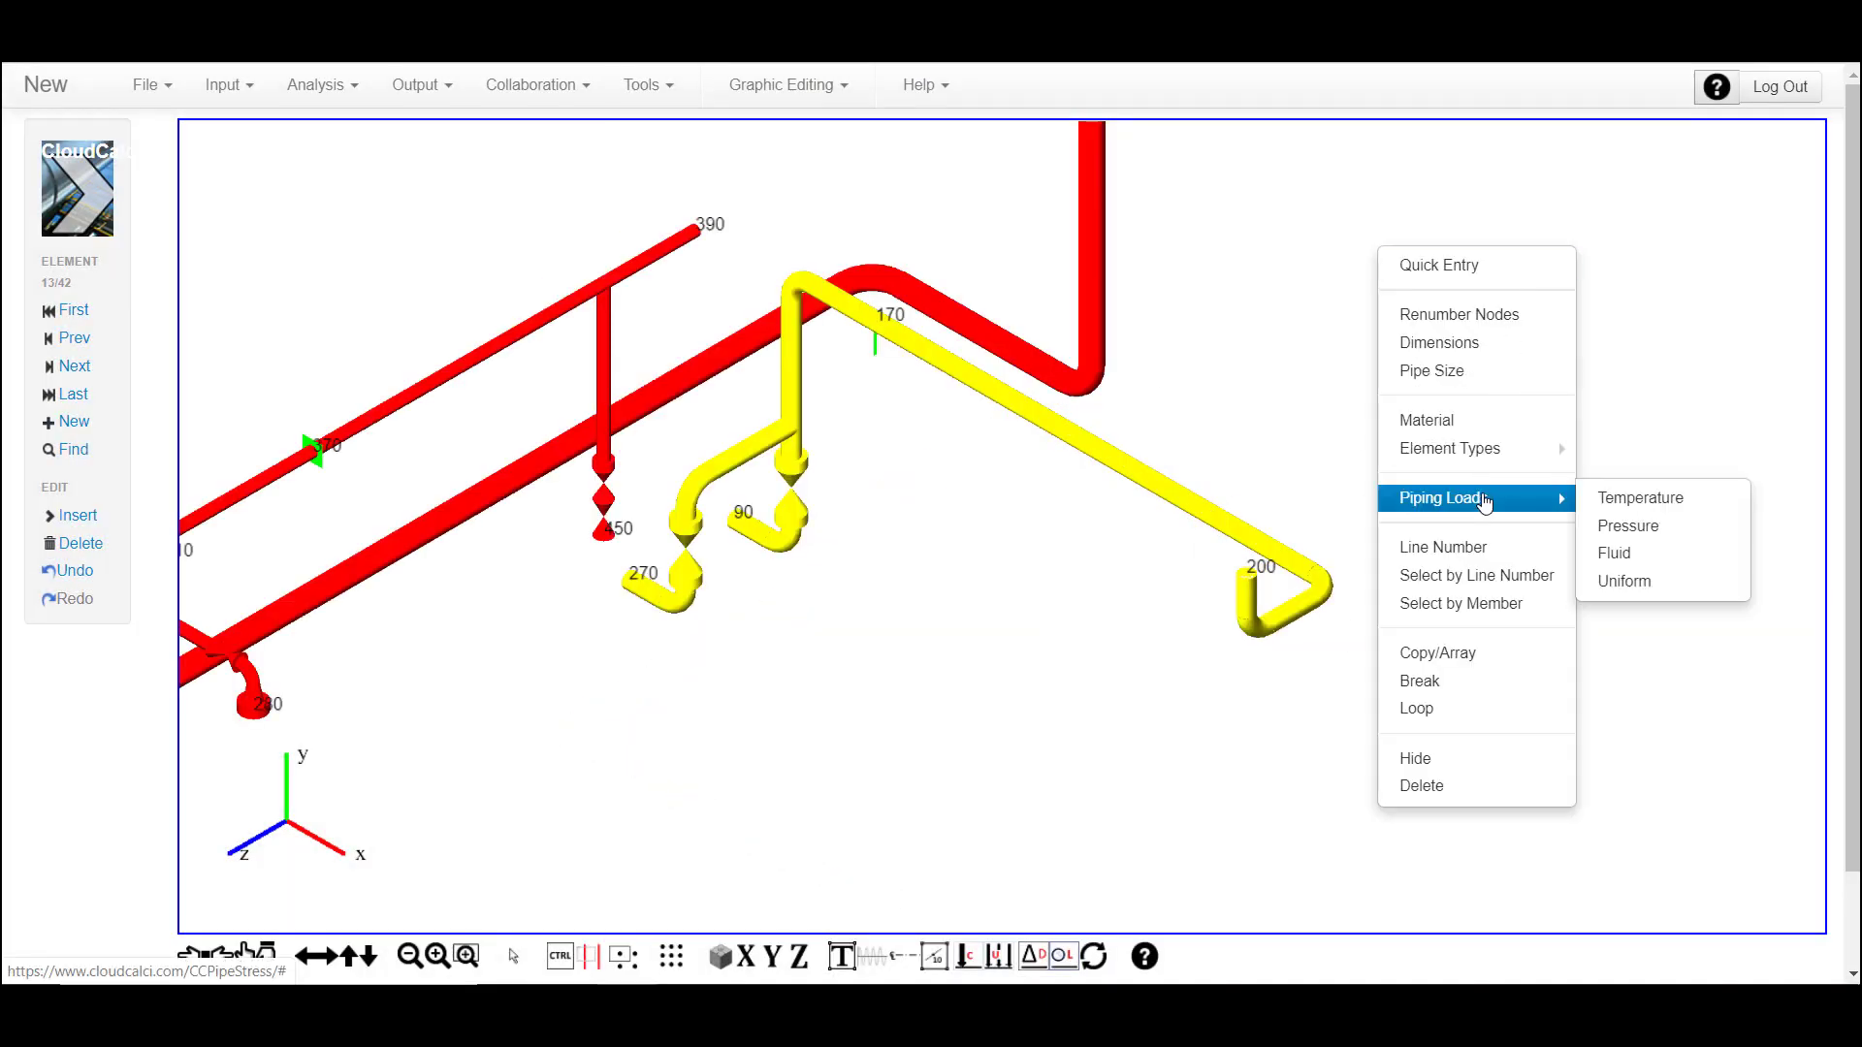
left_click(1602, 499)
left_click(679, 236)
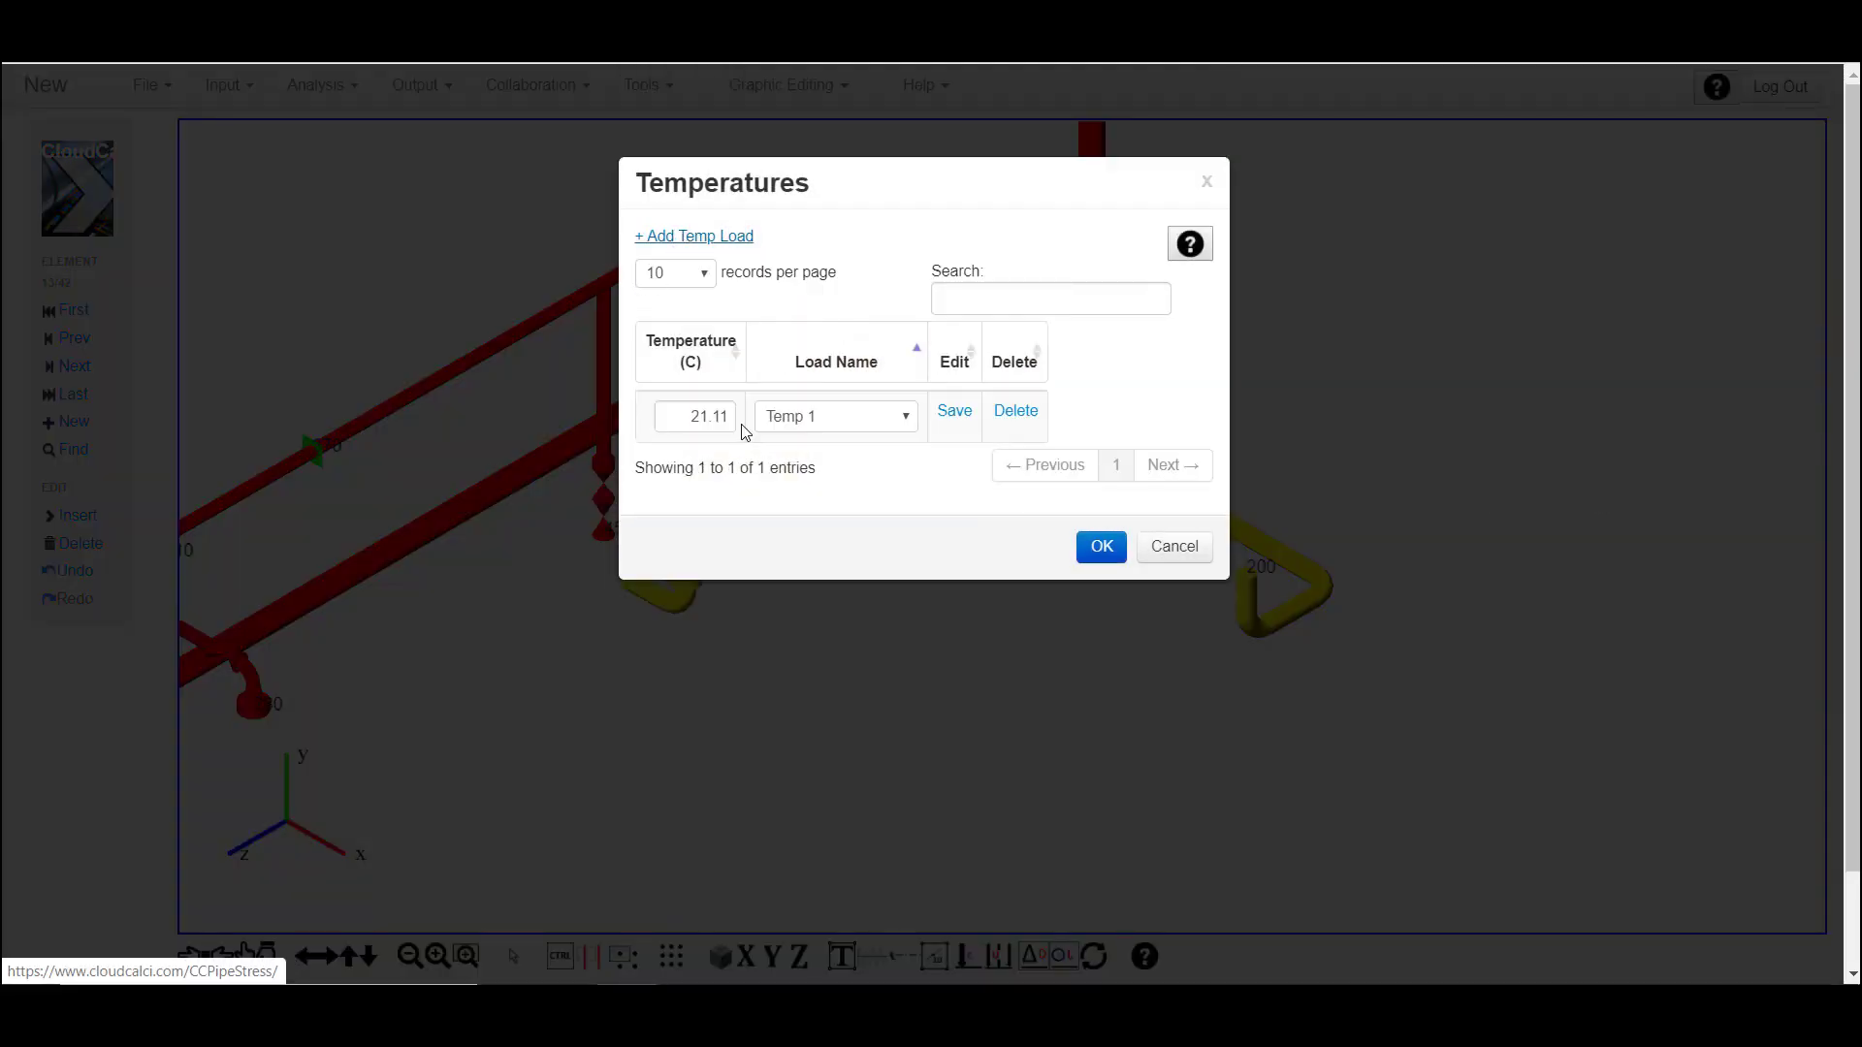
left_click(729, 416)
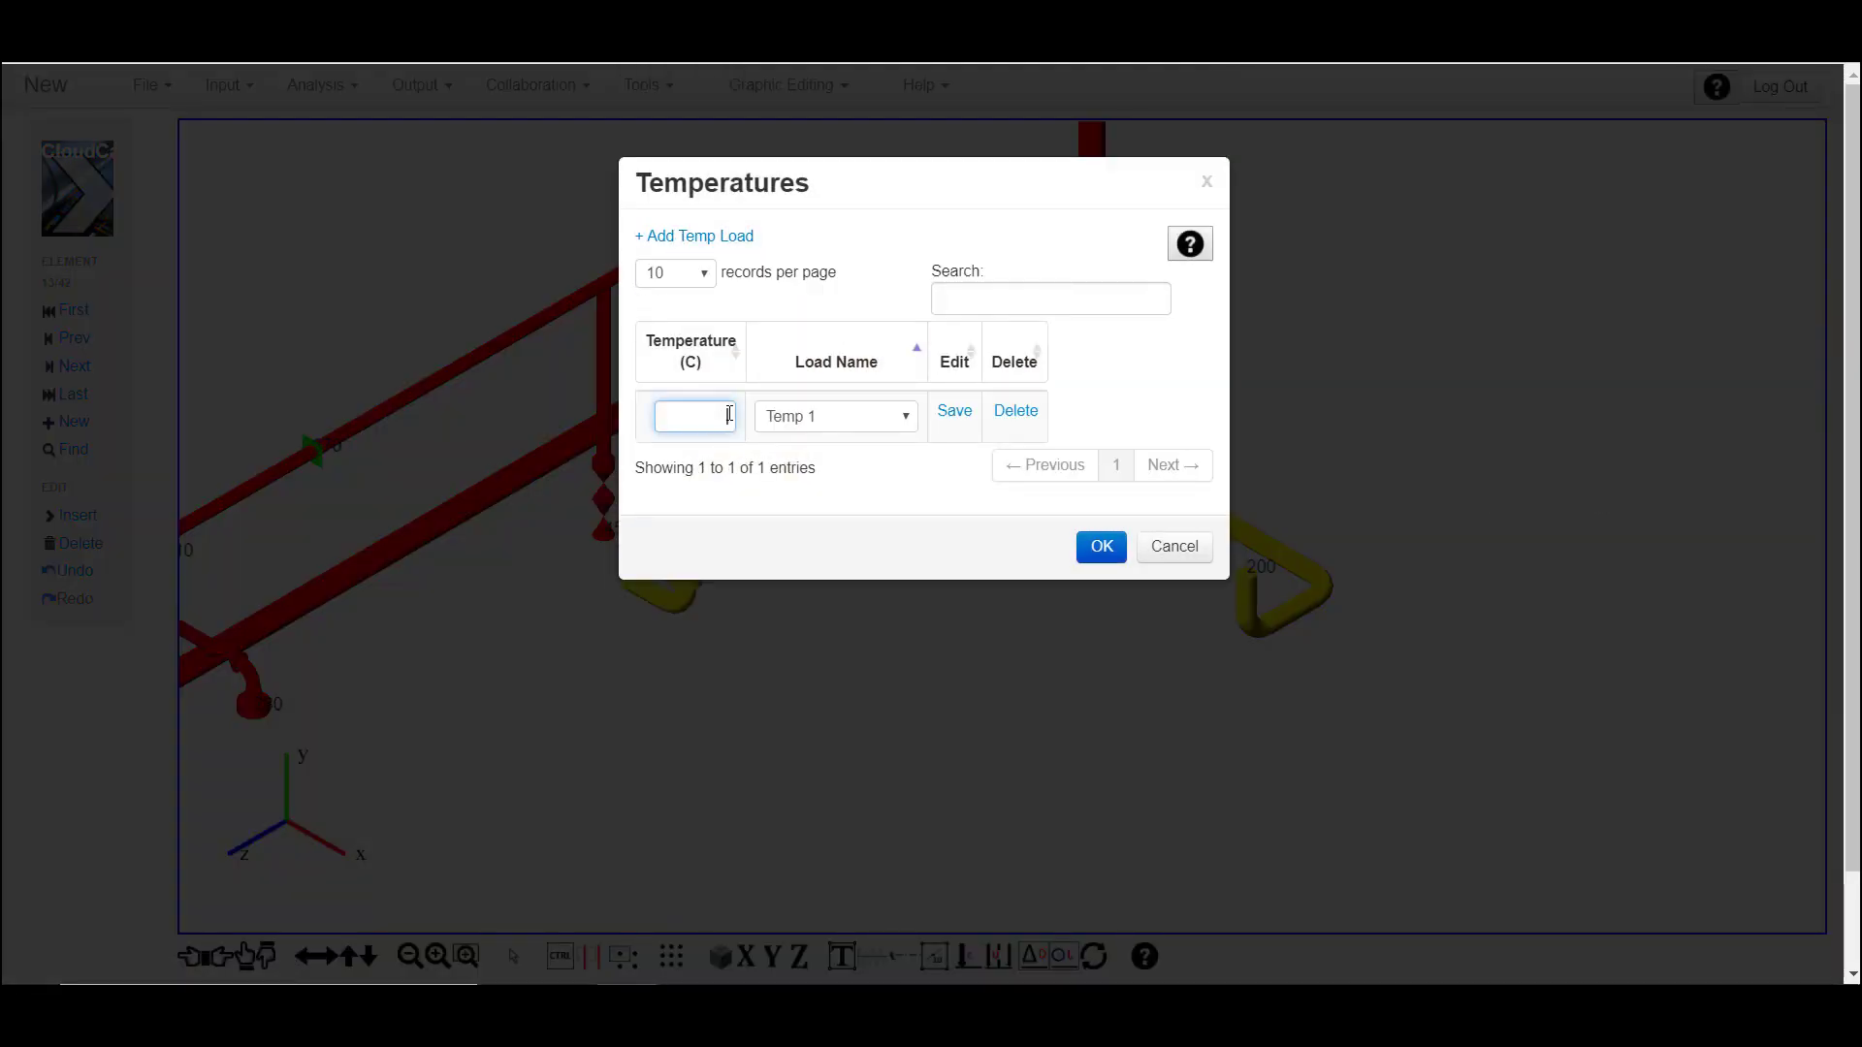
key("Return")
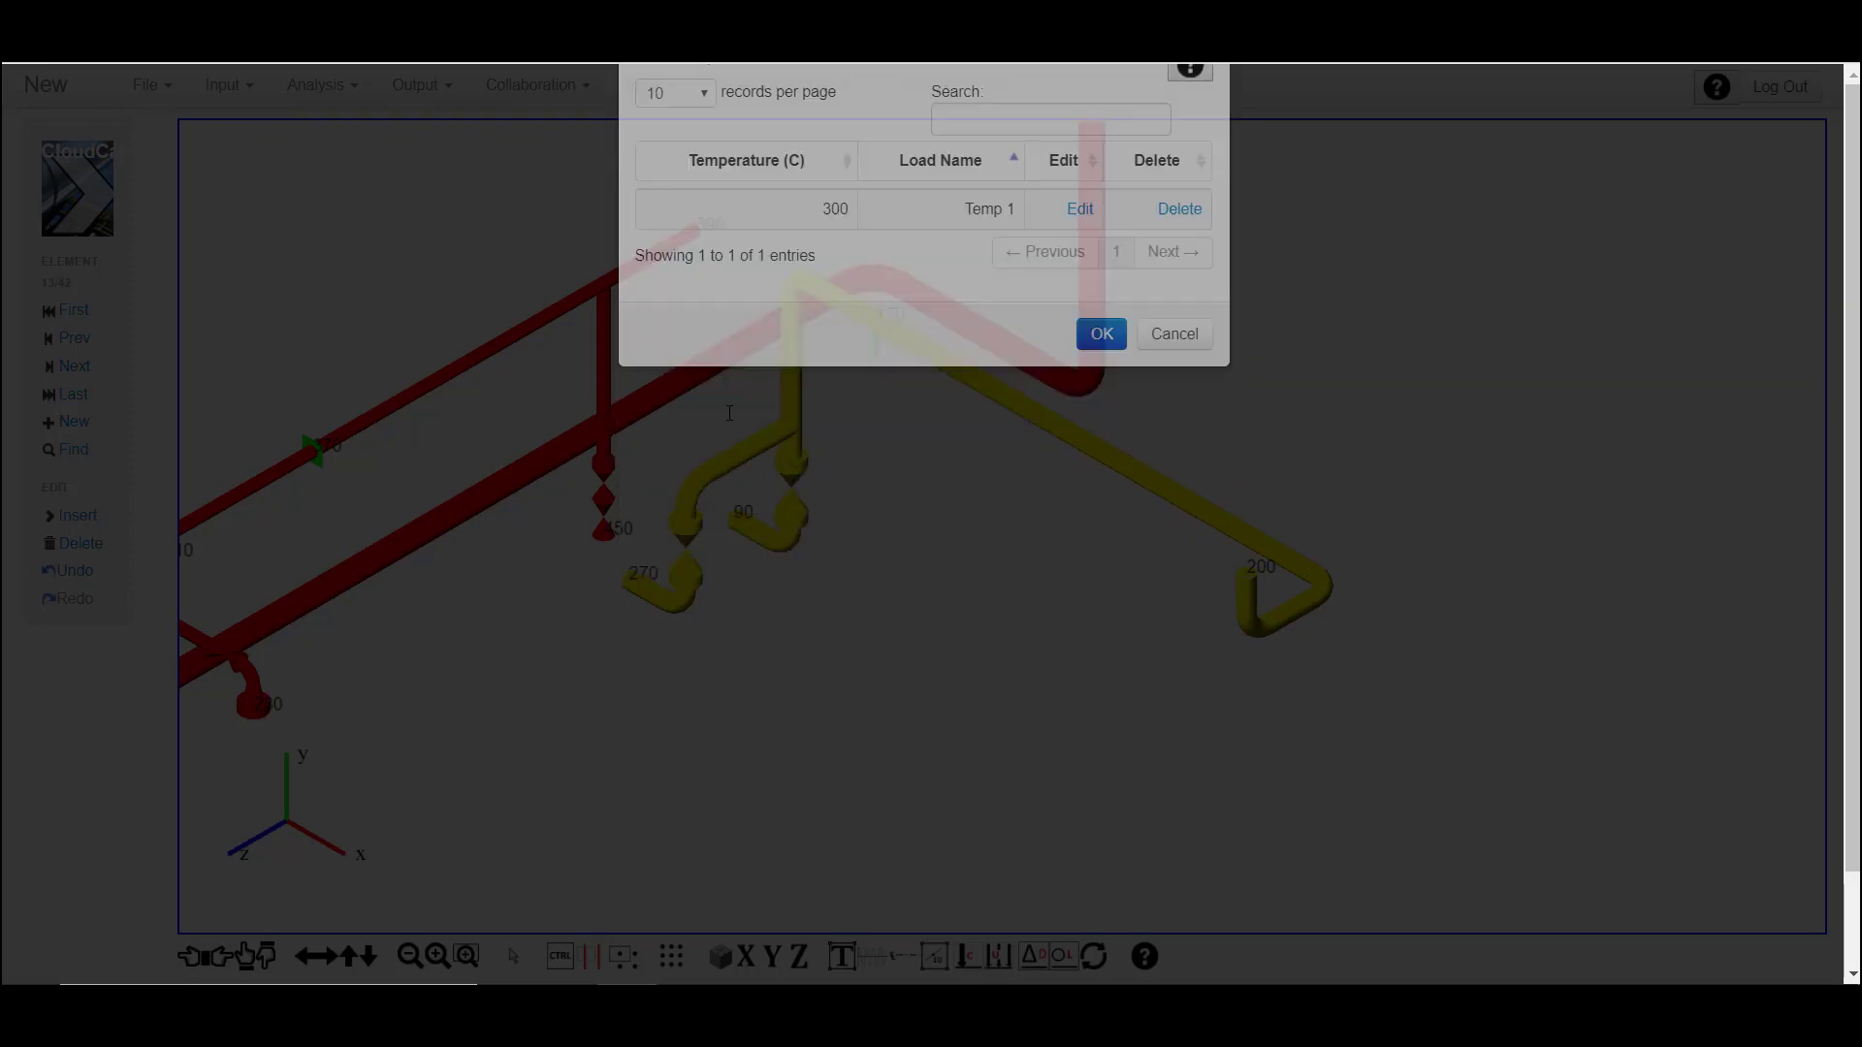
Add a Press 1 pressure load of 3400 kPa to the selected line 2525 elements
right_click(1374, 231)
mouse_move(1481, 482)
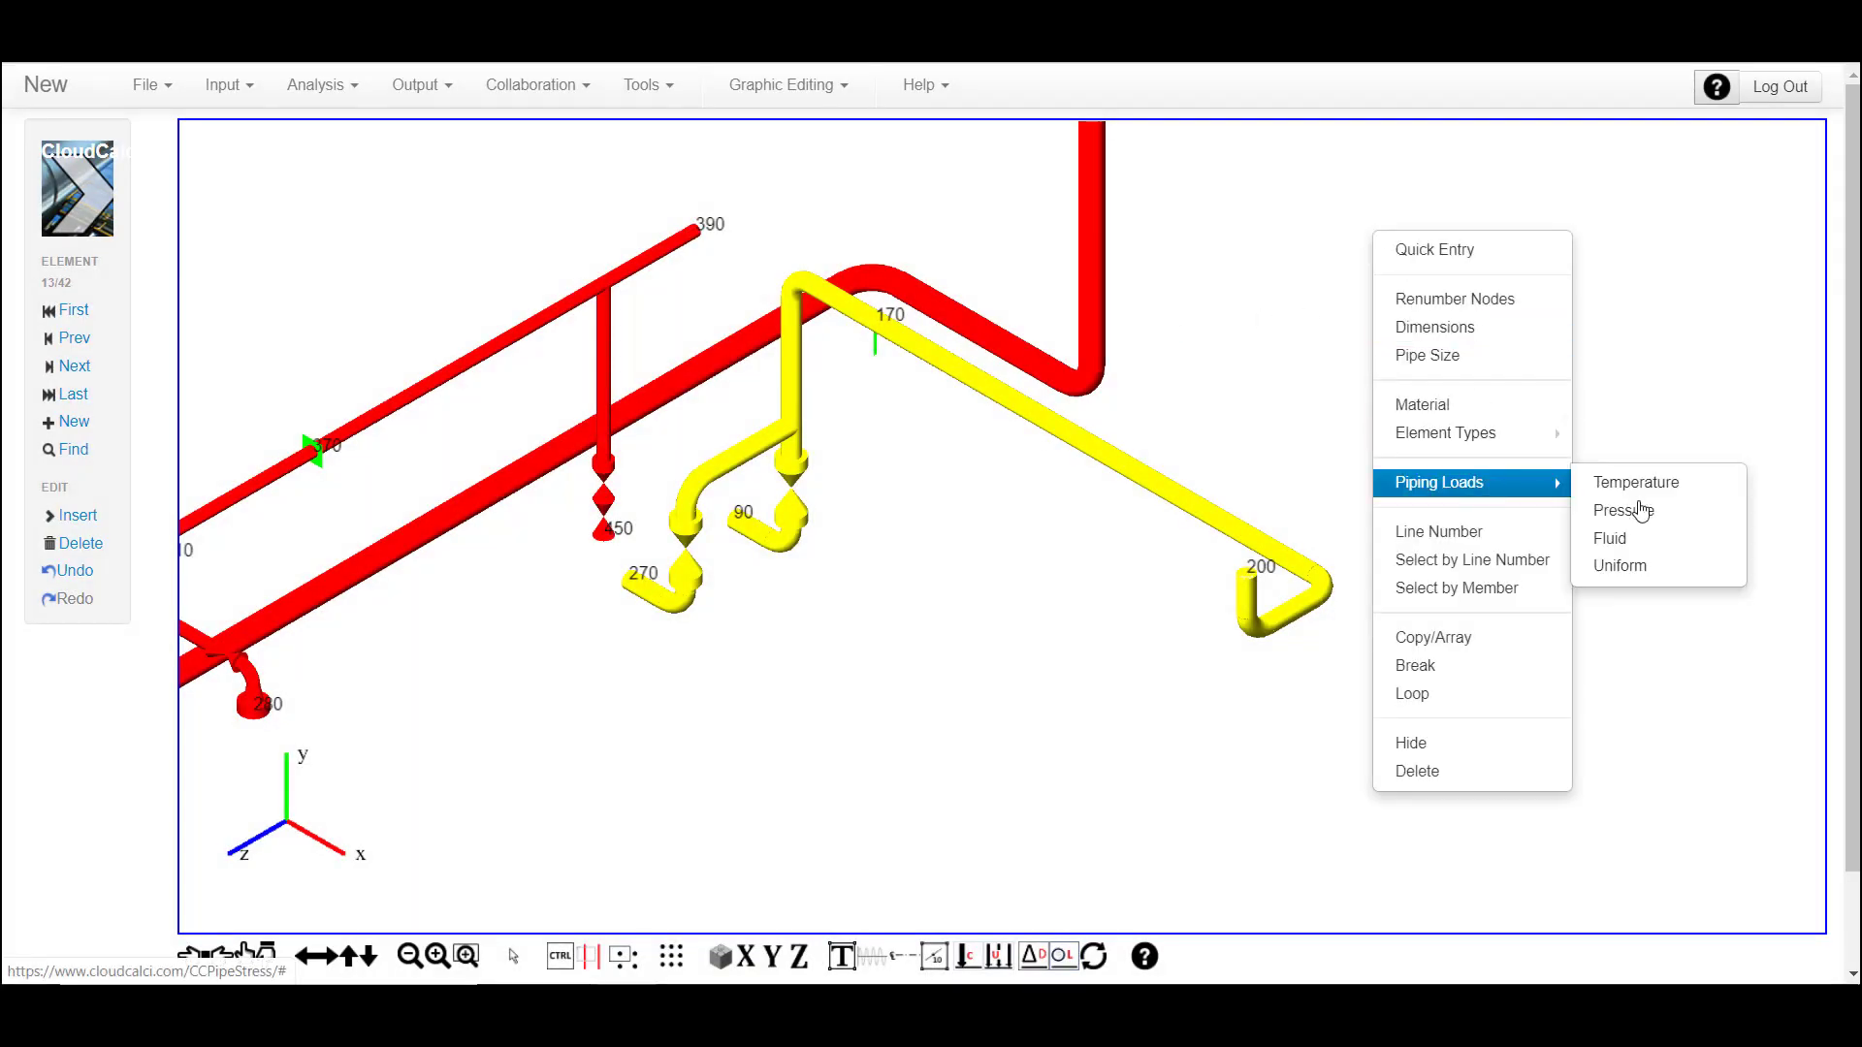
left_click(1639, 512)
left_click(716, 238)
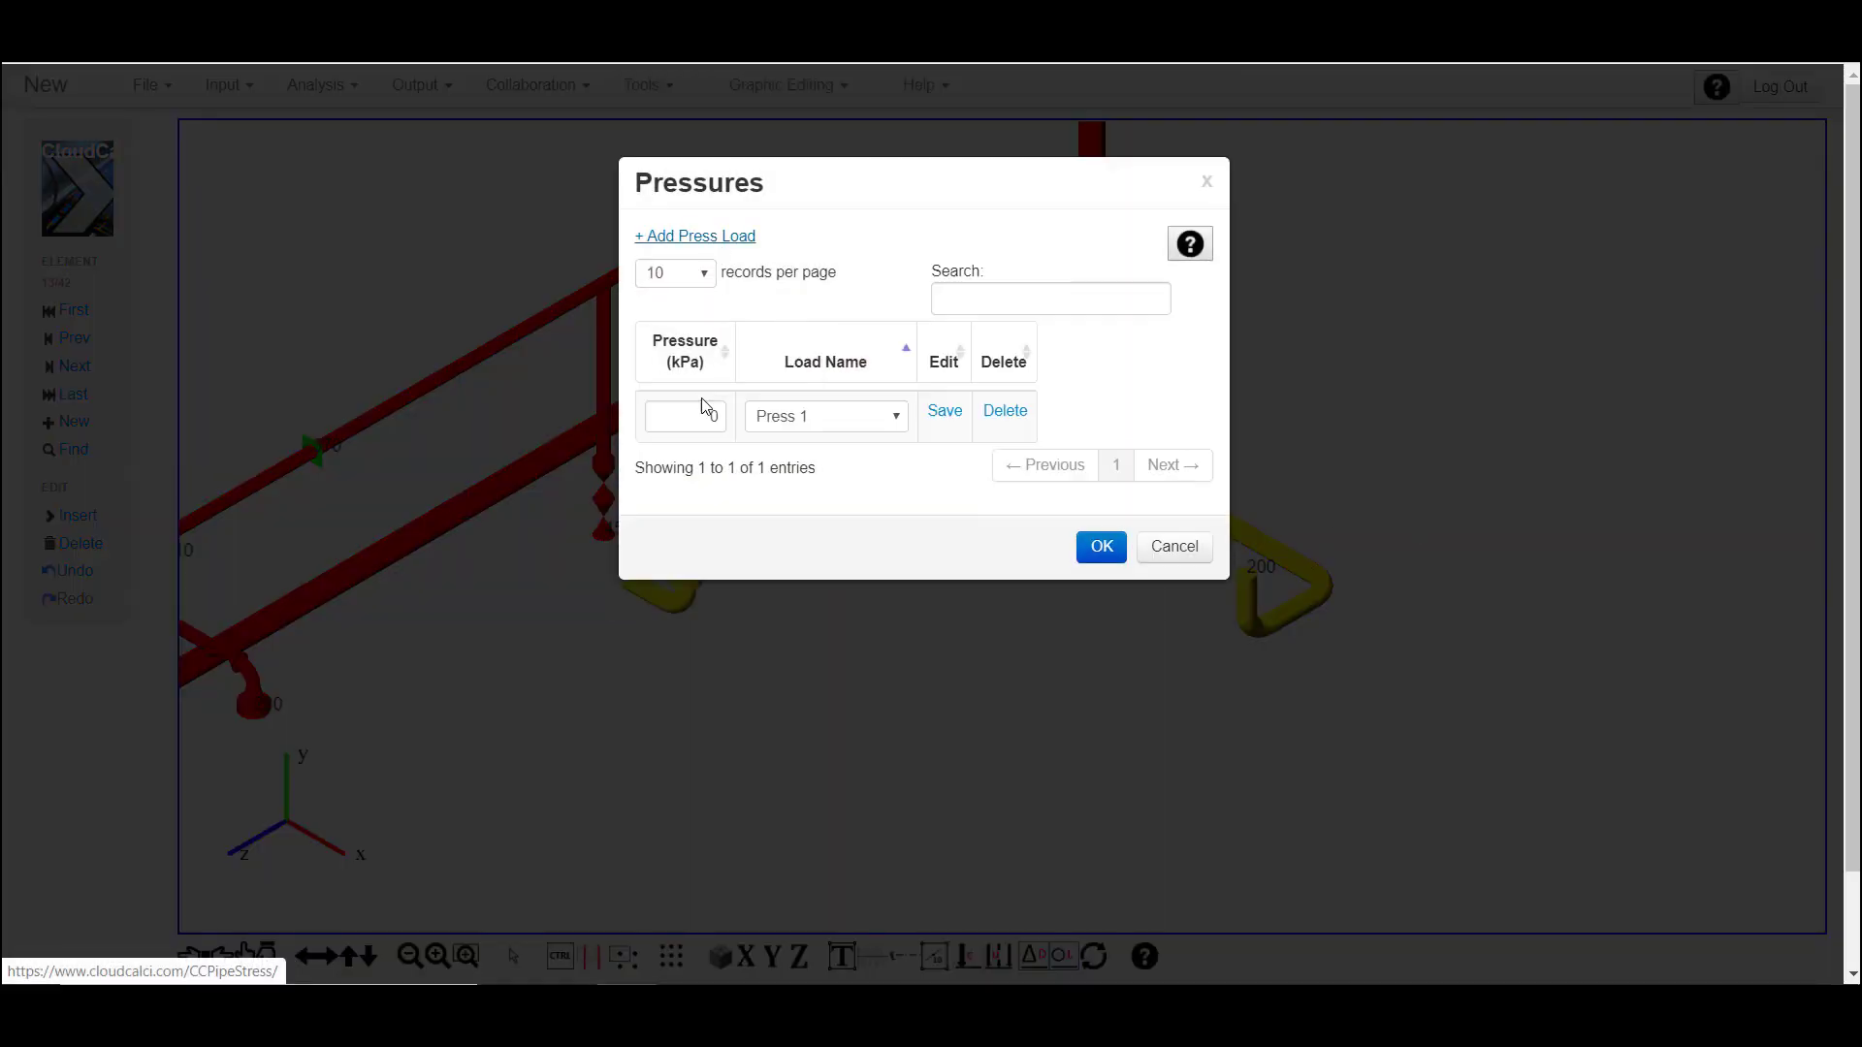
left_click(709, 416)
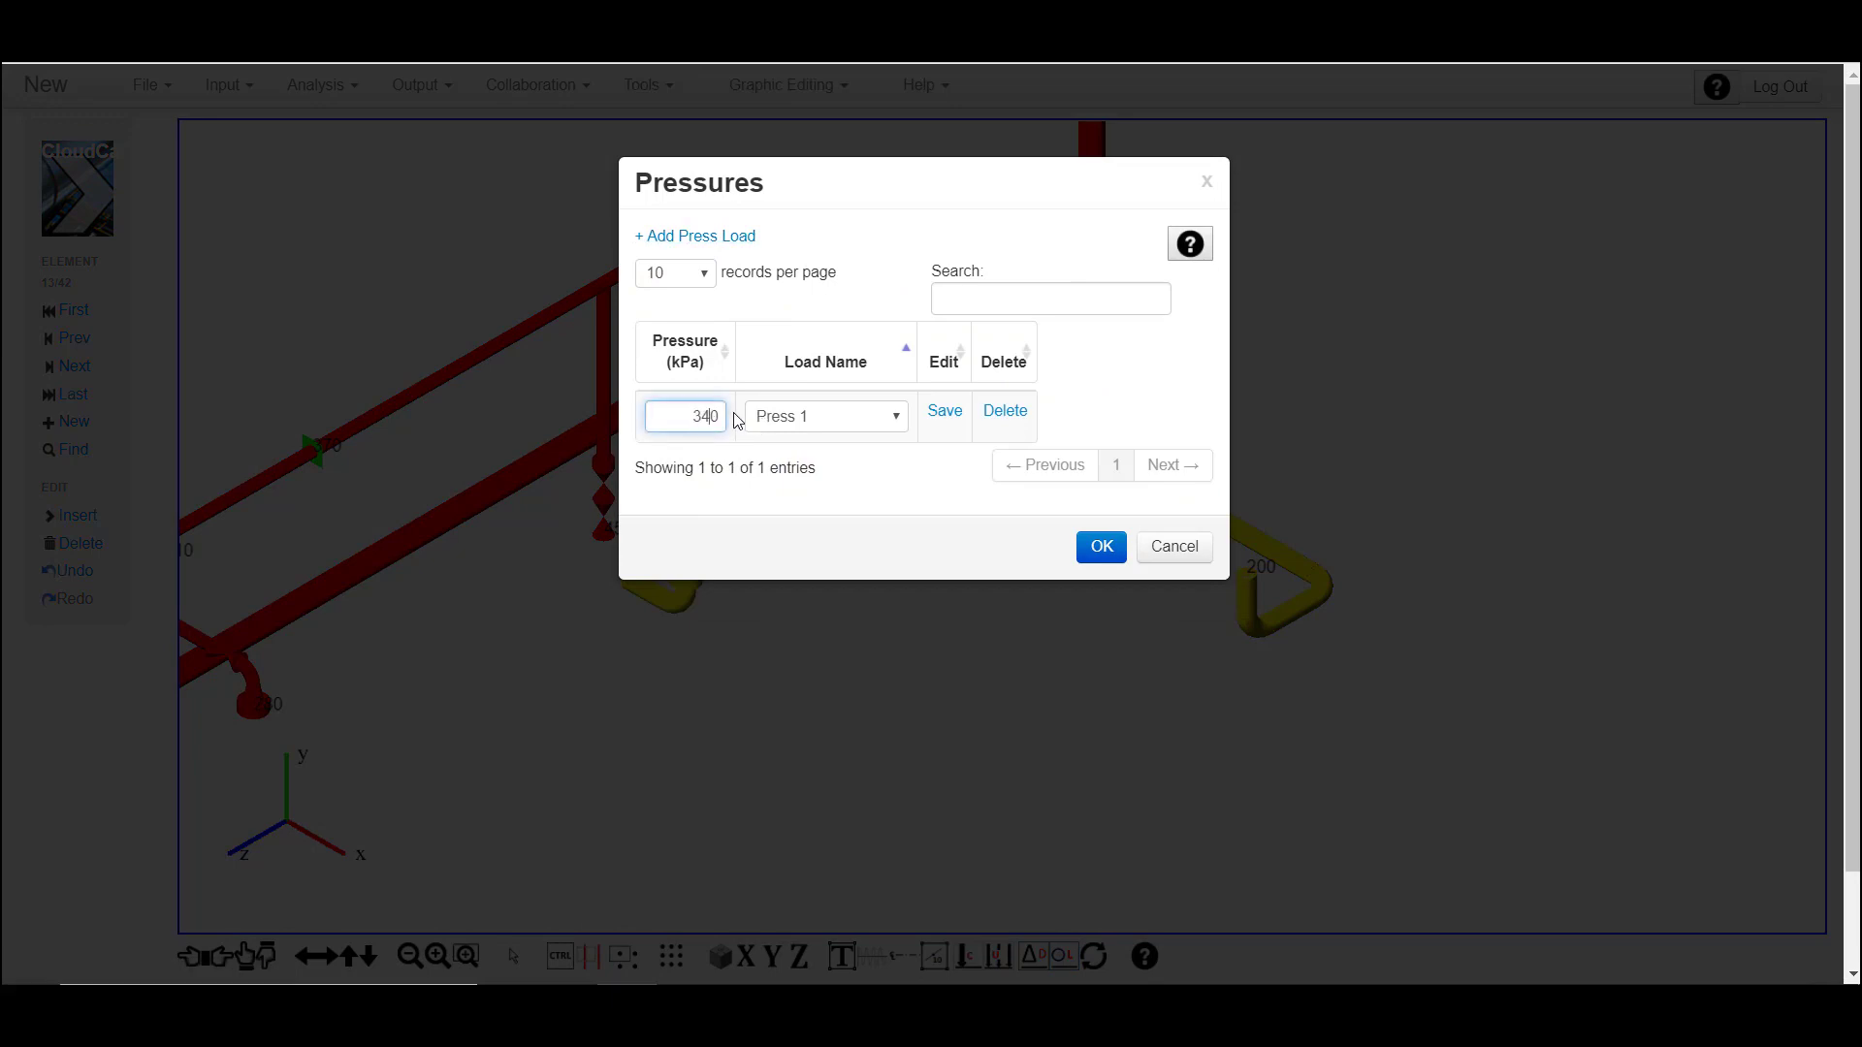
key("Return")
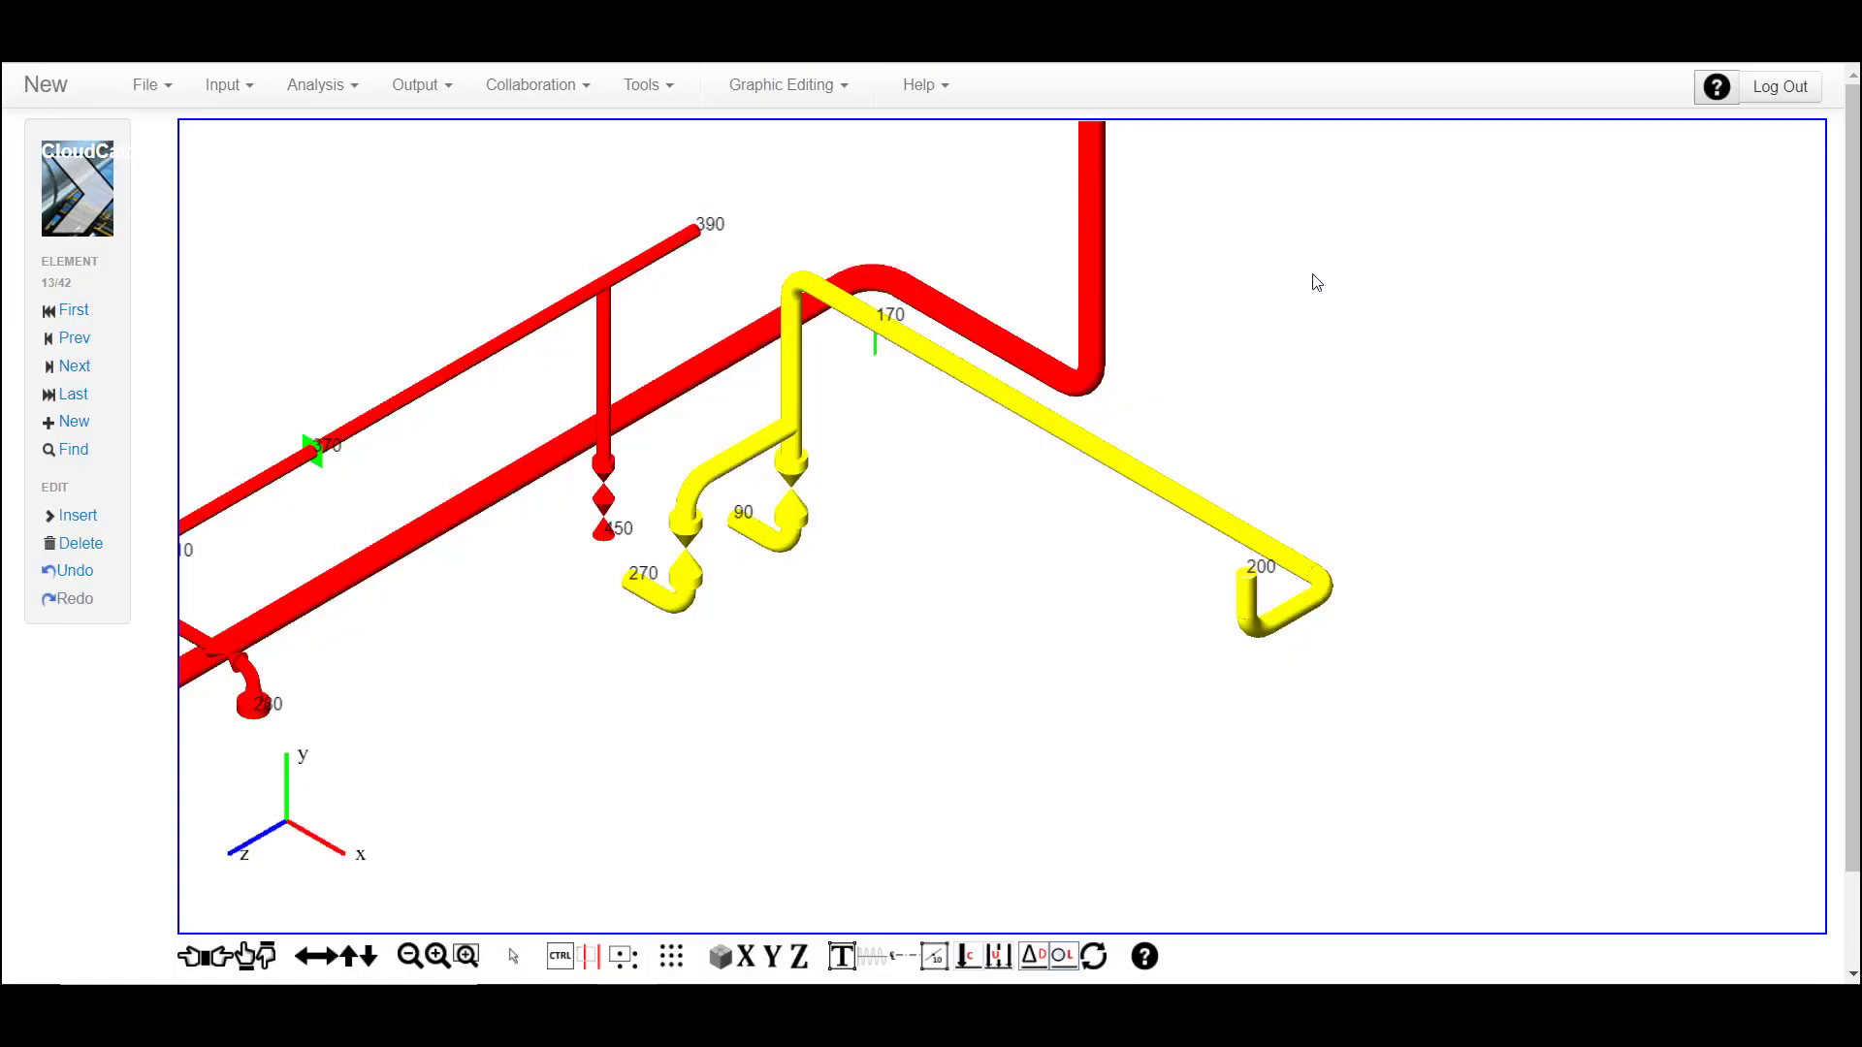
right_click(1351, 240)
left_click(1280, 275)
Show the Disp 1 applied displacements on the whole piping model
scroll(1280, 281, "down", 3)
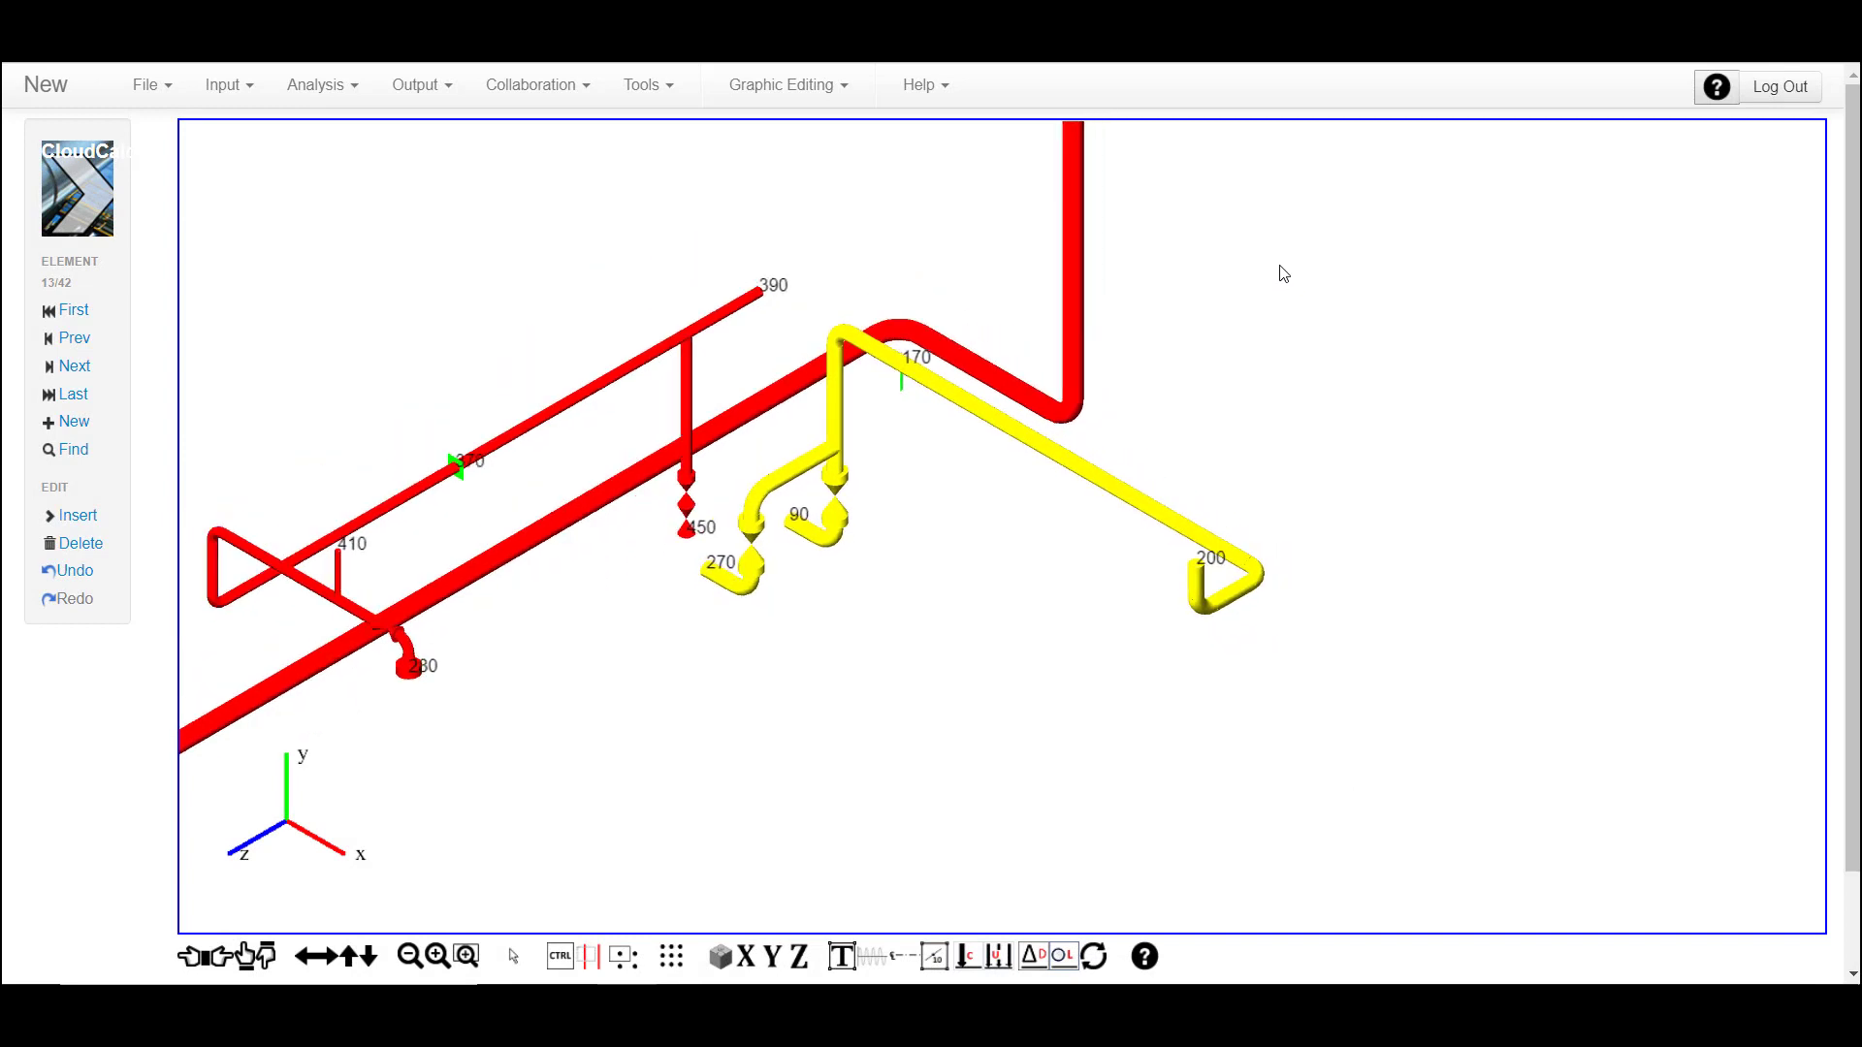
scroll(1249, 427, "down", 3)
scroll(1224, 524, "up", 2)
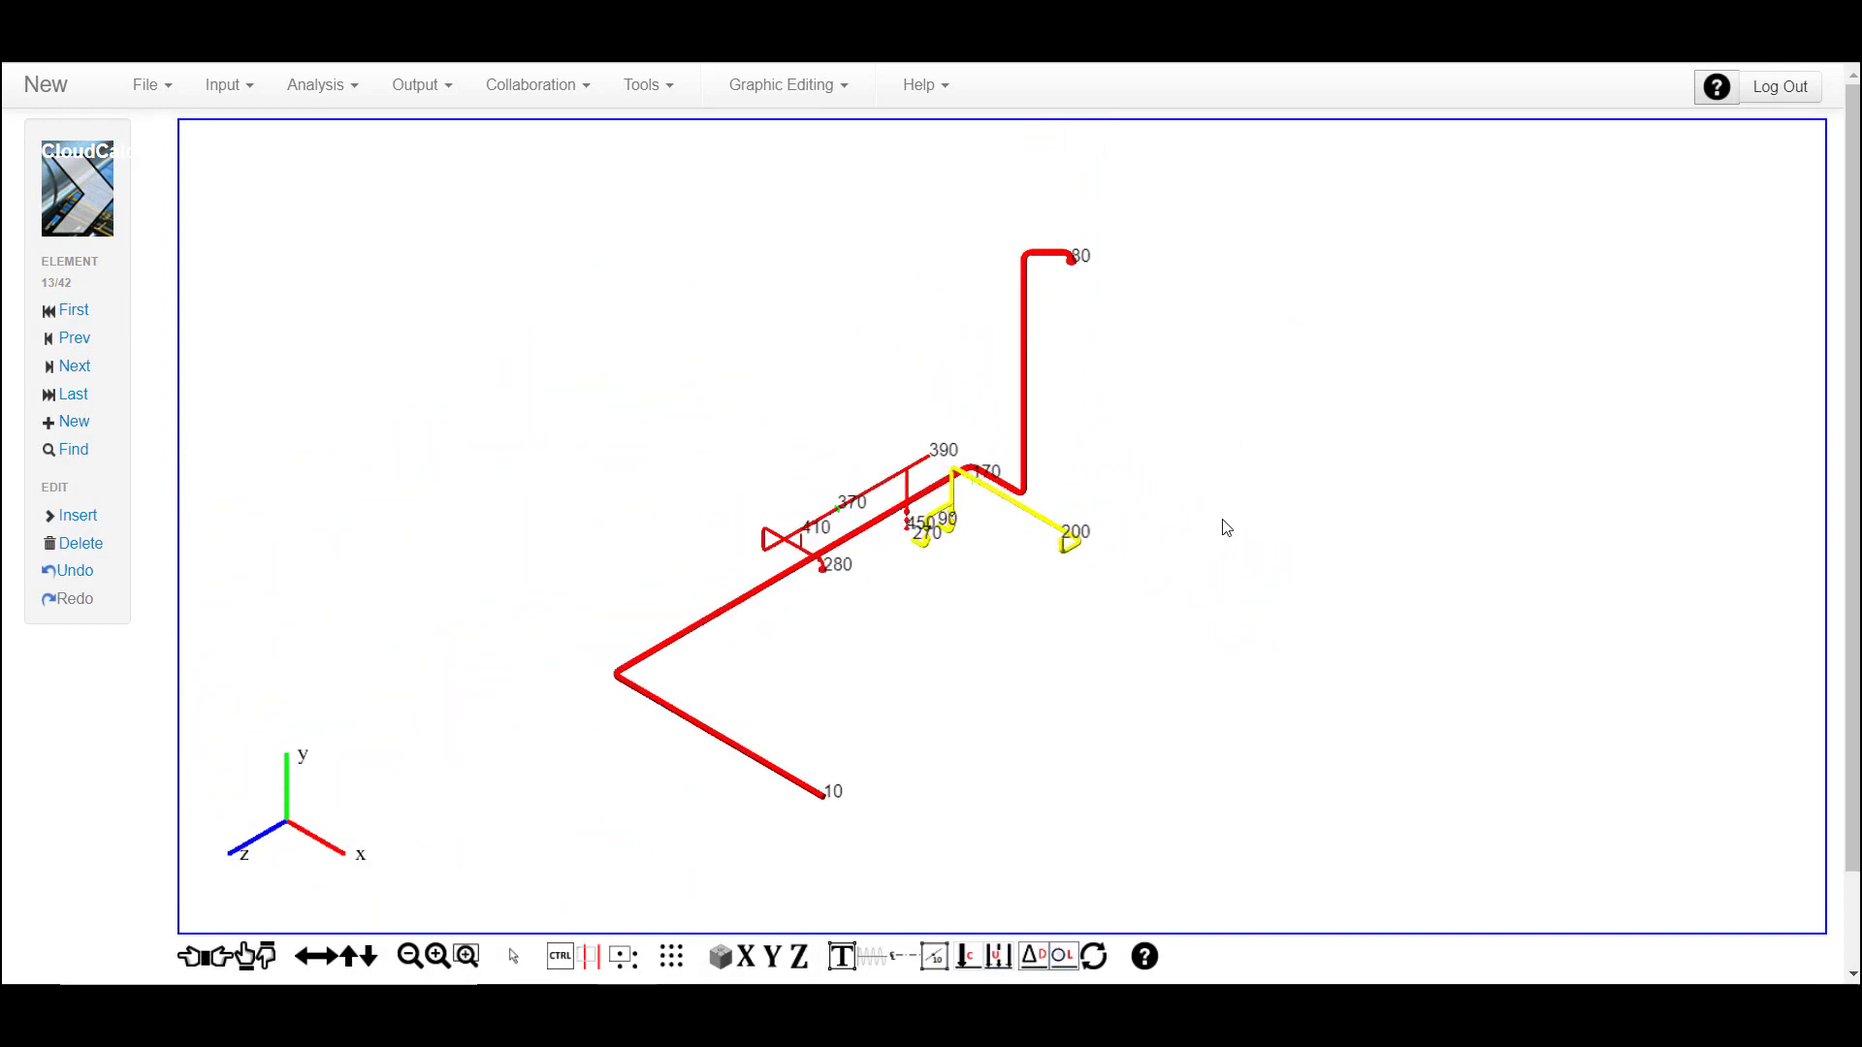
scroll(1237, 519, "up", 2)
scroll(1253, 485, "down", 2)
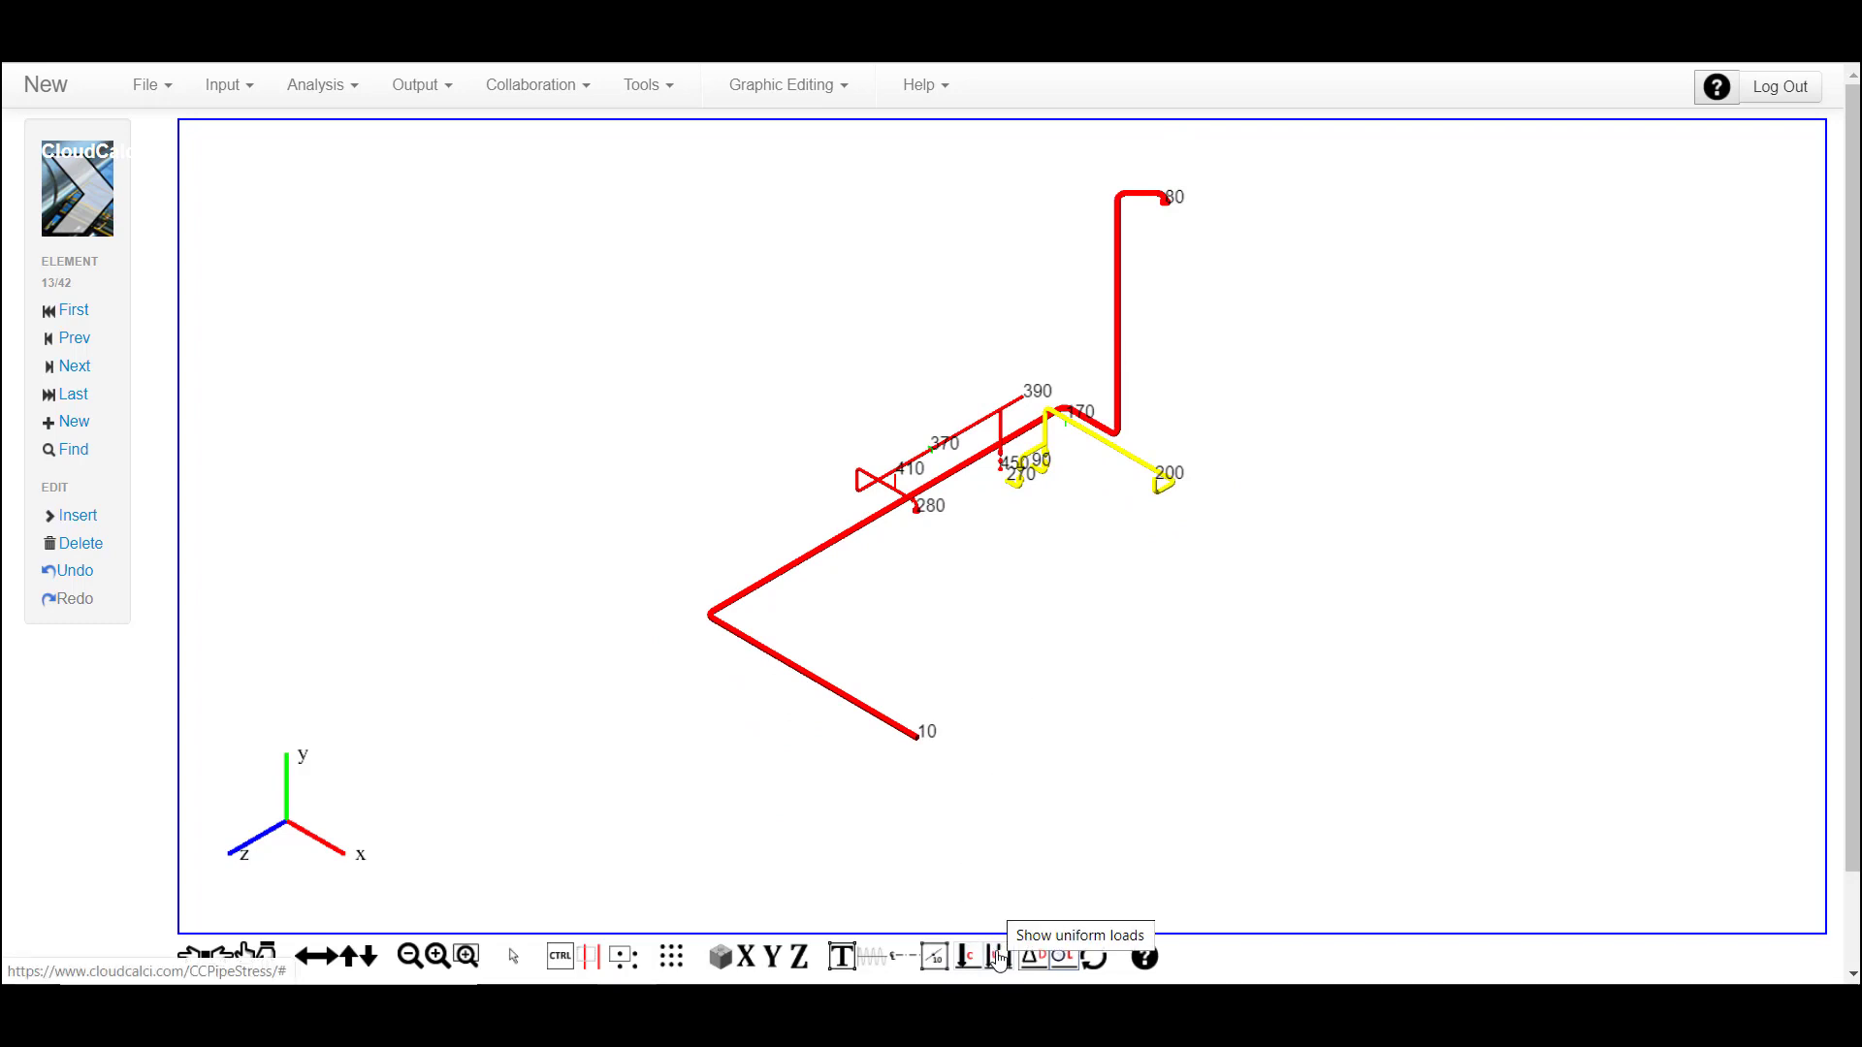
left_click(1033, 956)
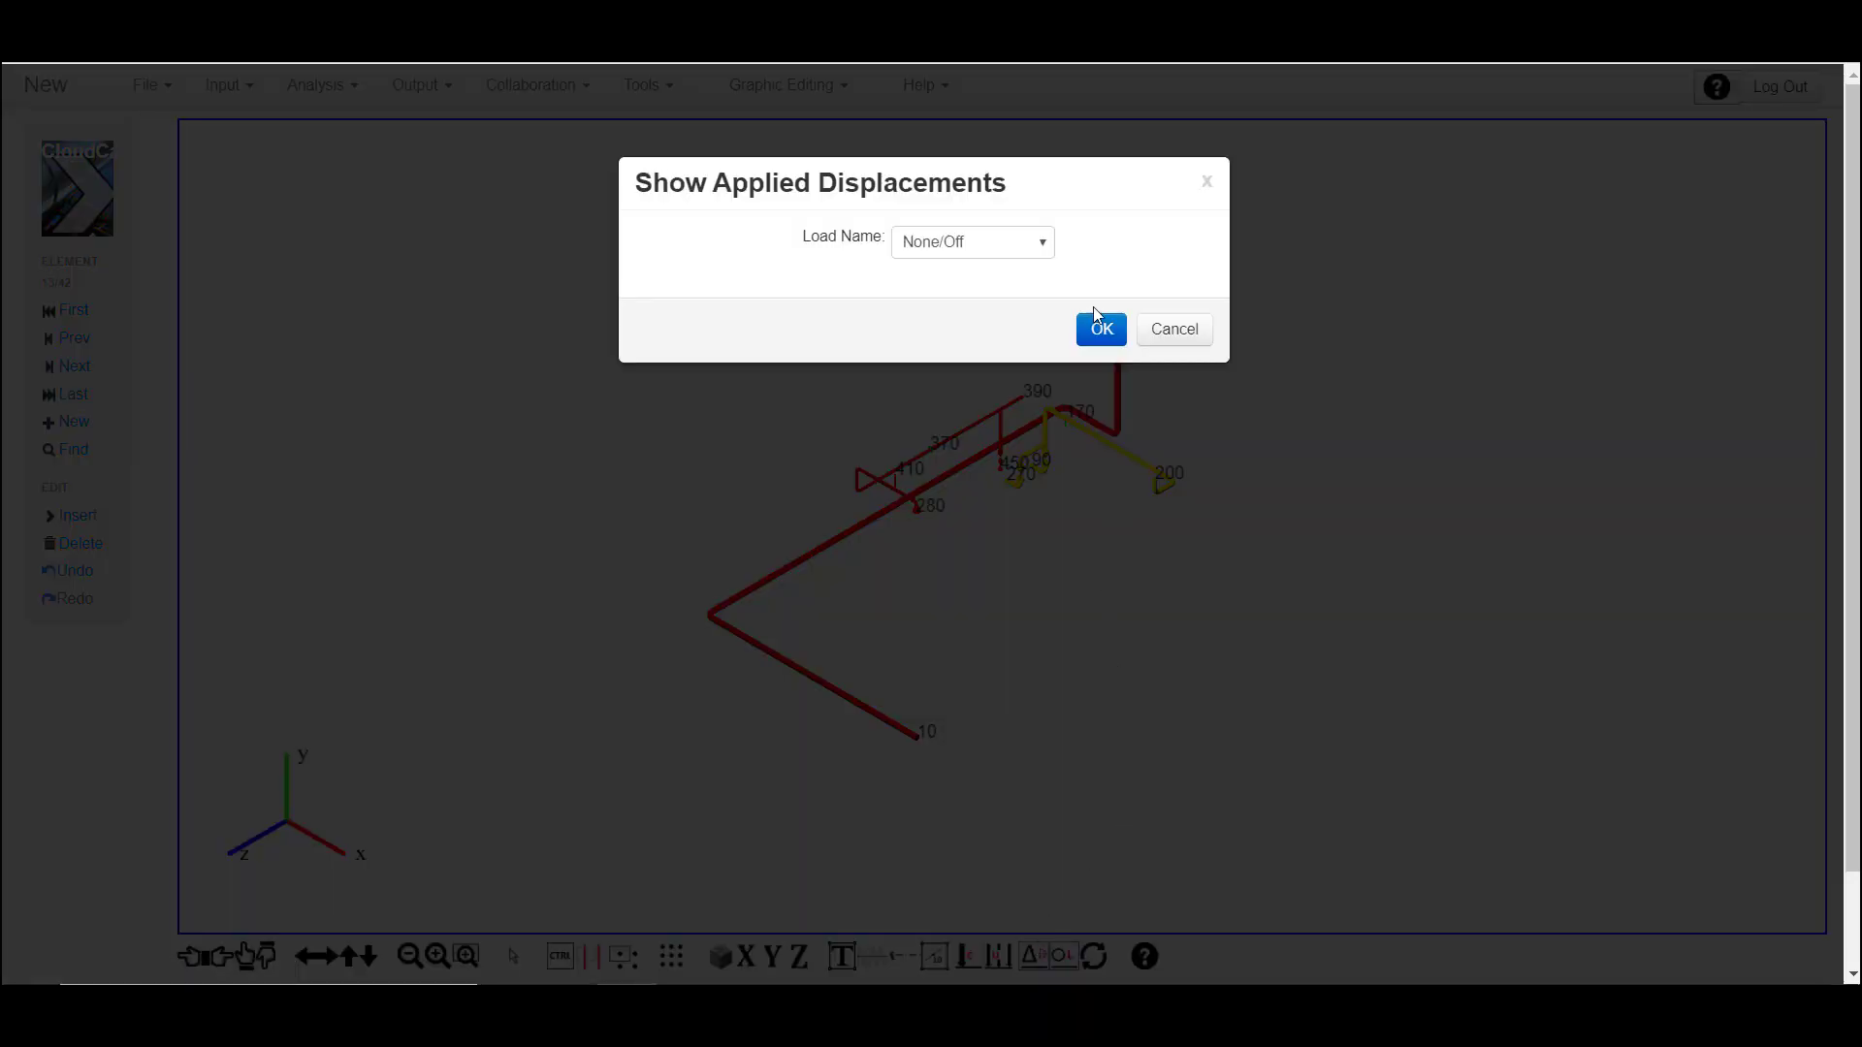
left_click(1050, 250)
left_click(999, 303)
left_click(1105, 329)
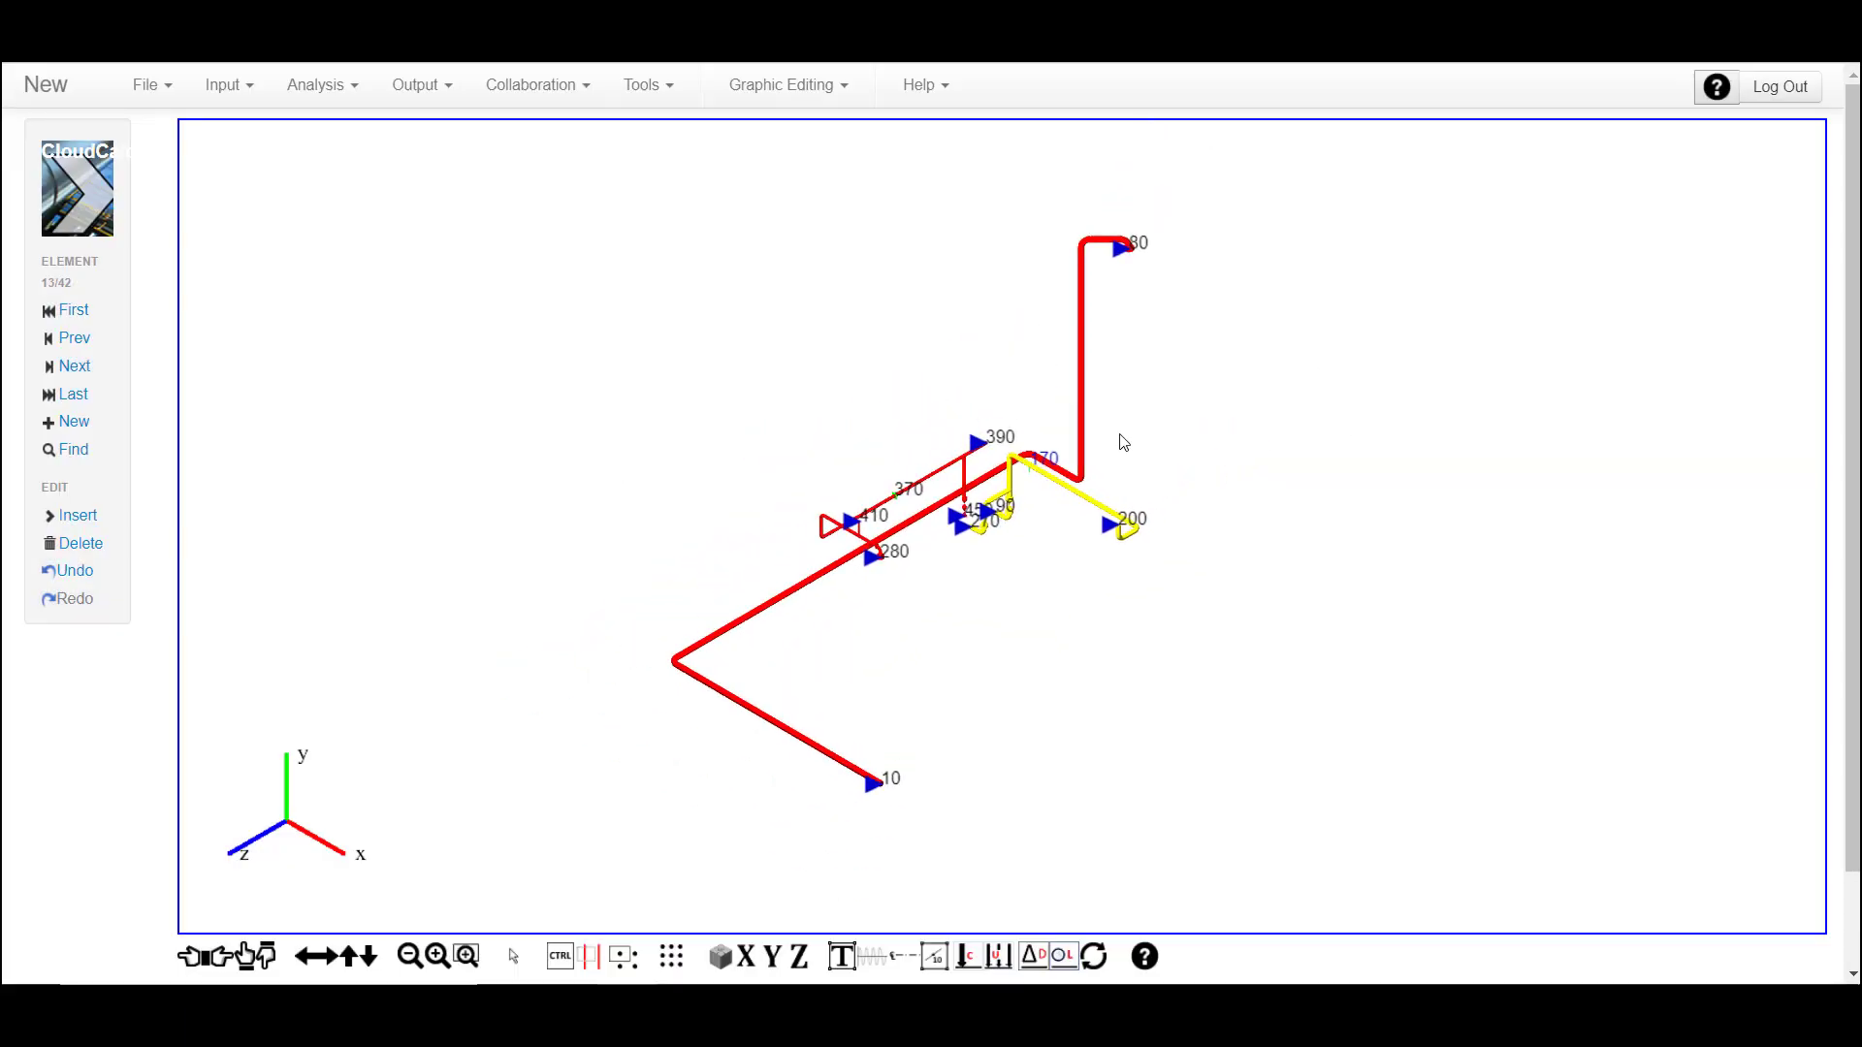
Turn off the display of applied displacements on the model
left_click(1034, 958)
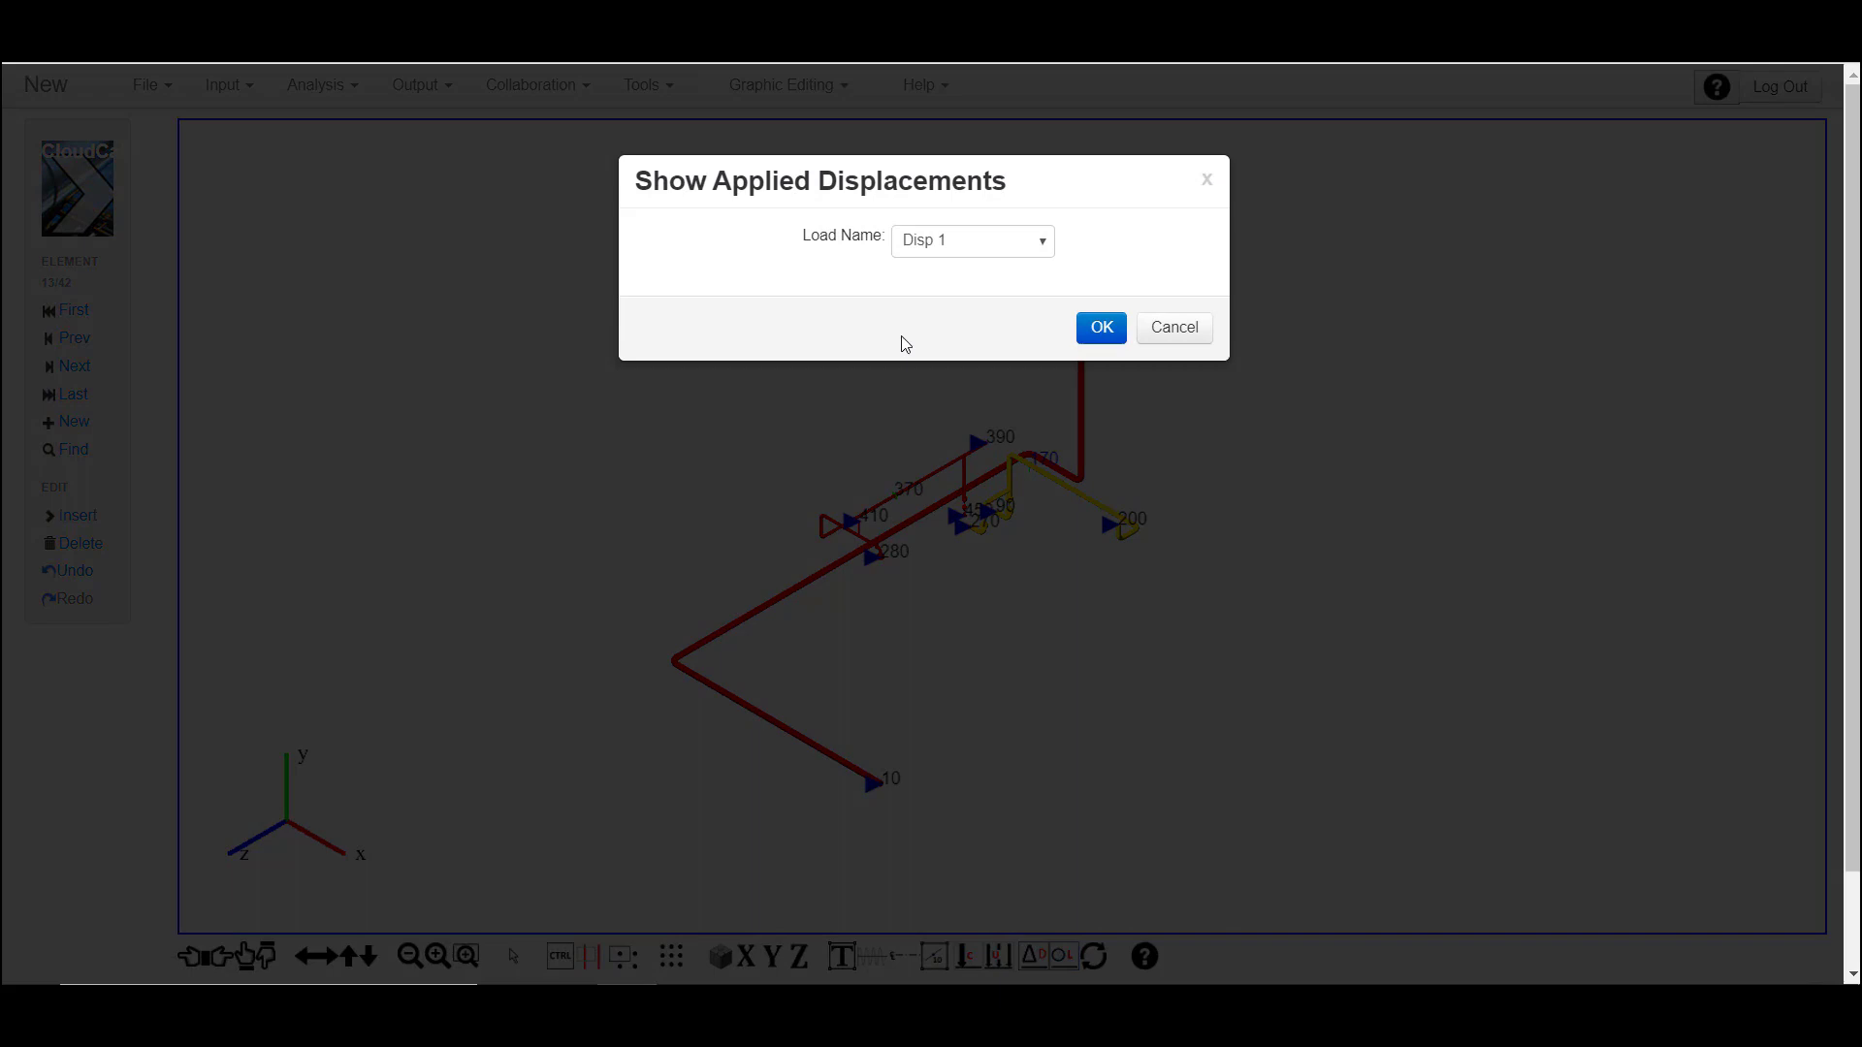
left_click(1034, 243)
left_click(1003, 271)
left_click(1094, 331)
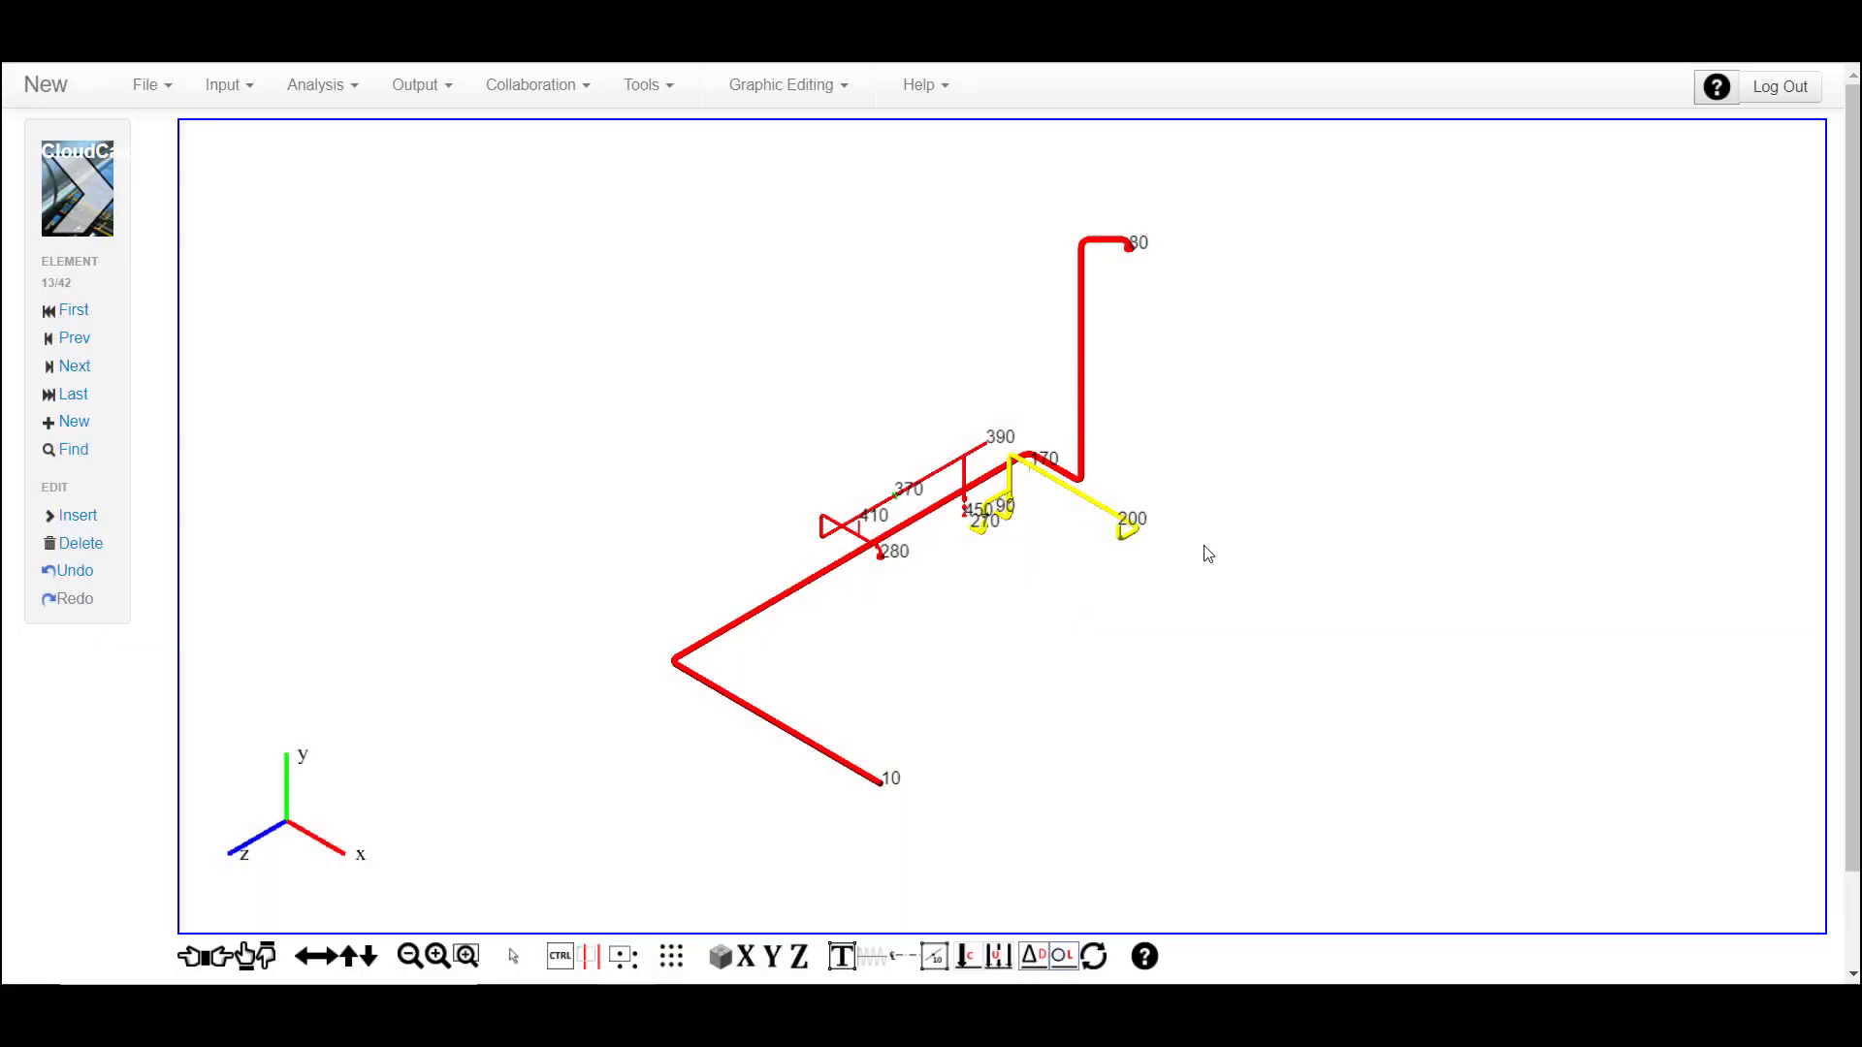
Clear the element selection and display the Temp 1 pipe loads on the model
left_click_drag(1203, 630, 1276, 657, "ctrl")
left_click(1064, 957)
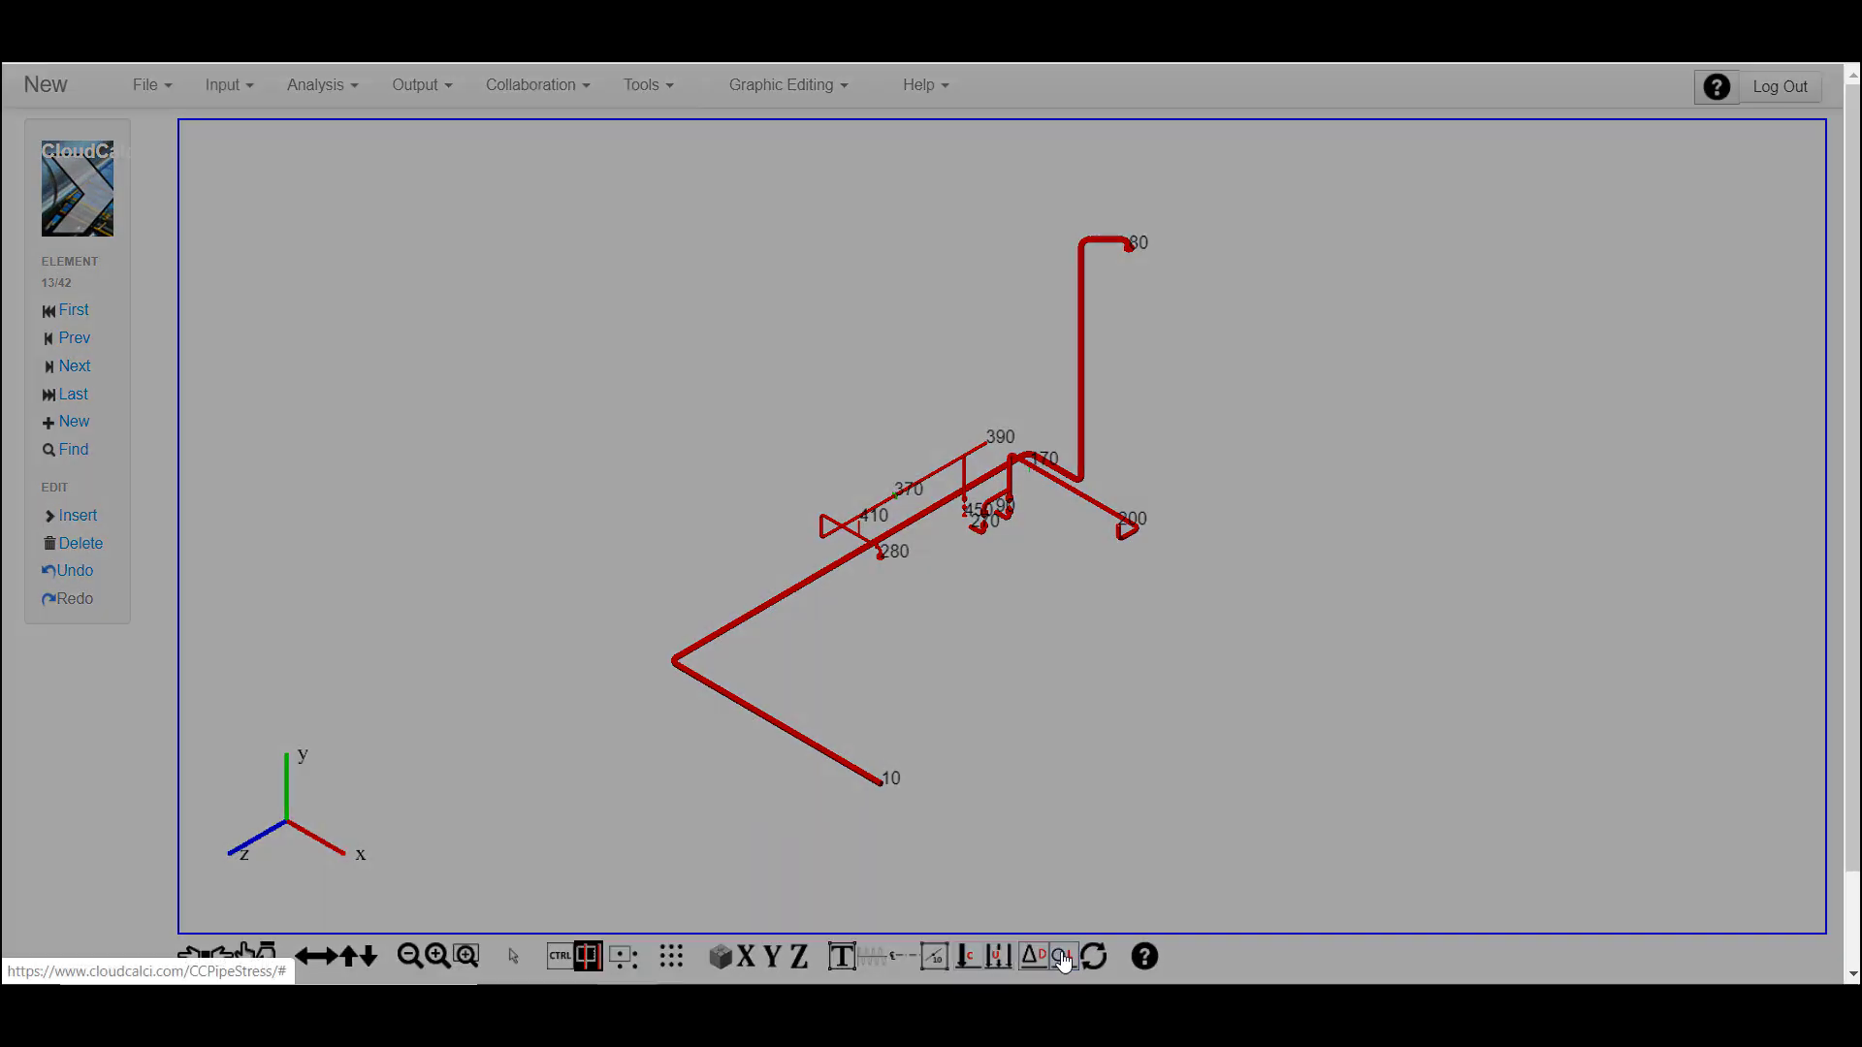
left_click(1038, 245)
left_click(936, 282)
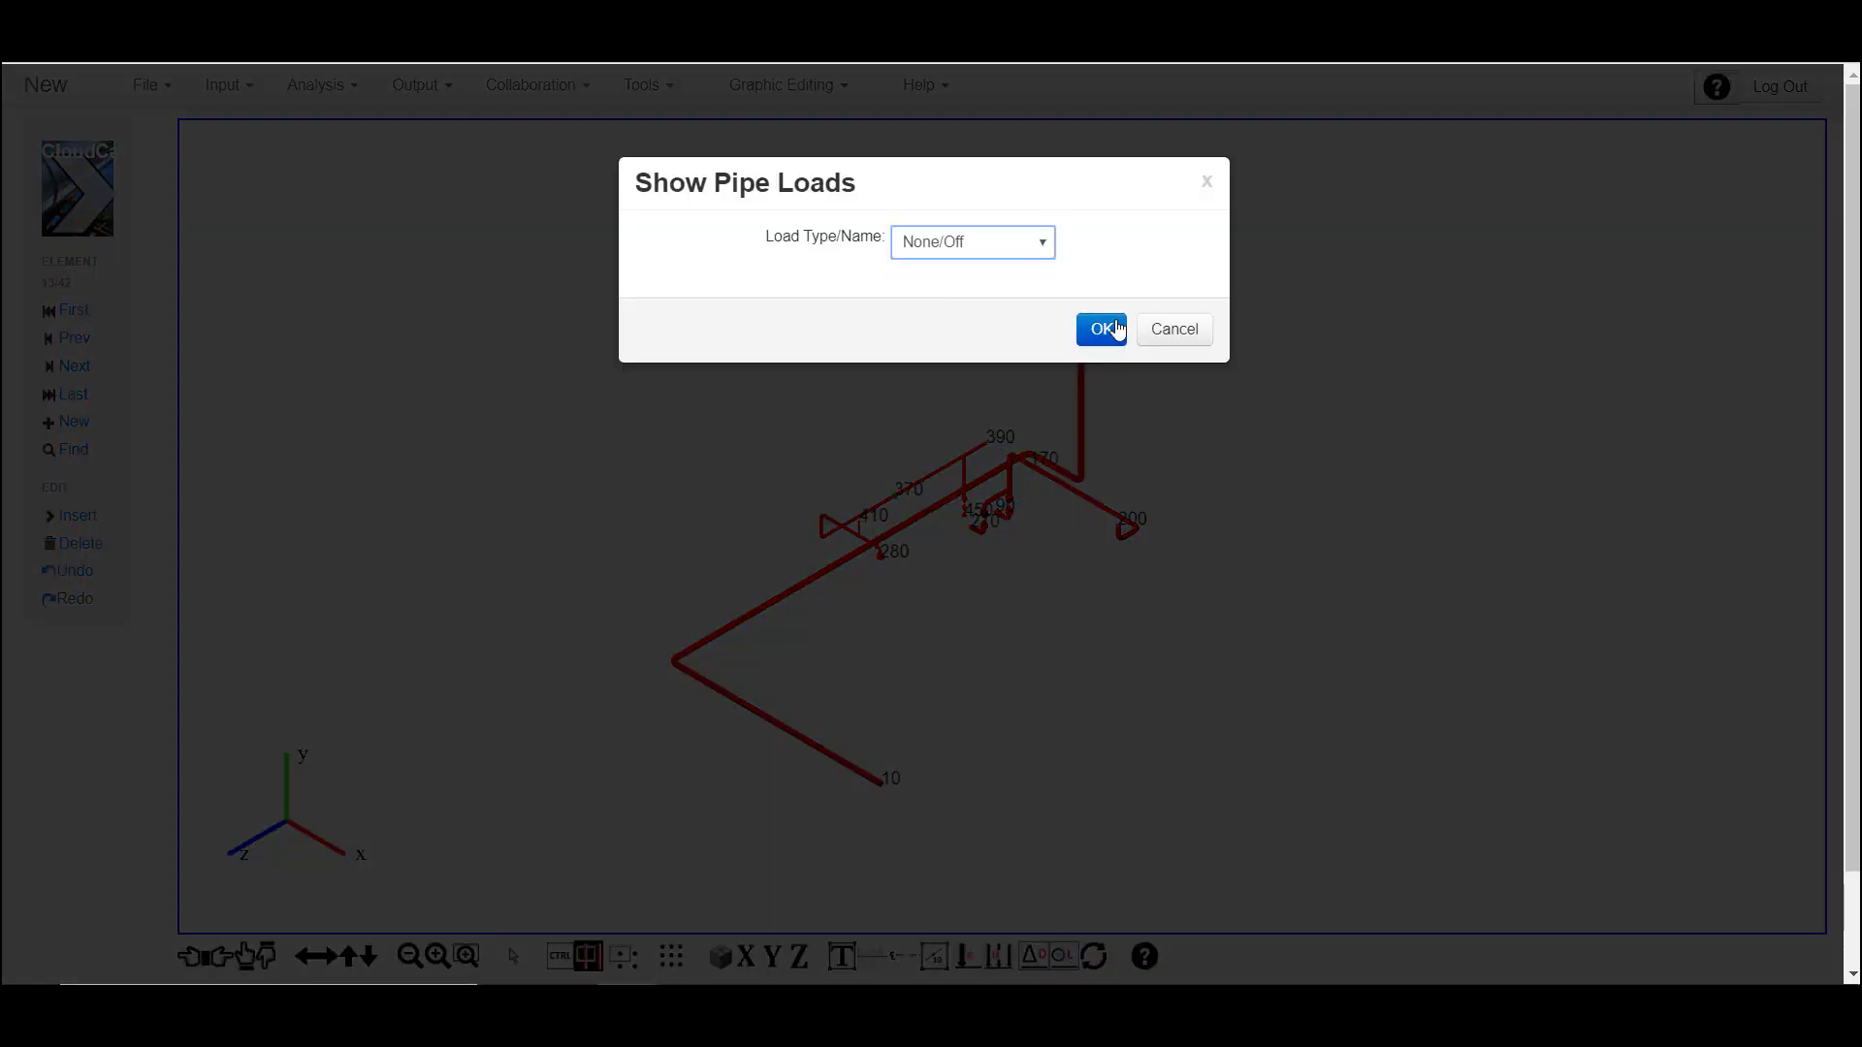
left_click(1108, 327)
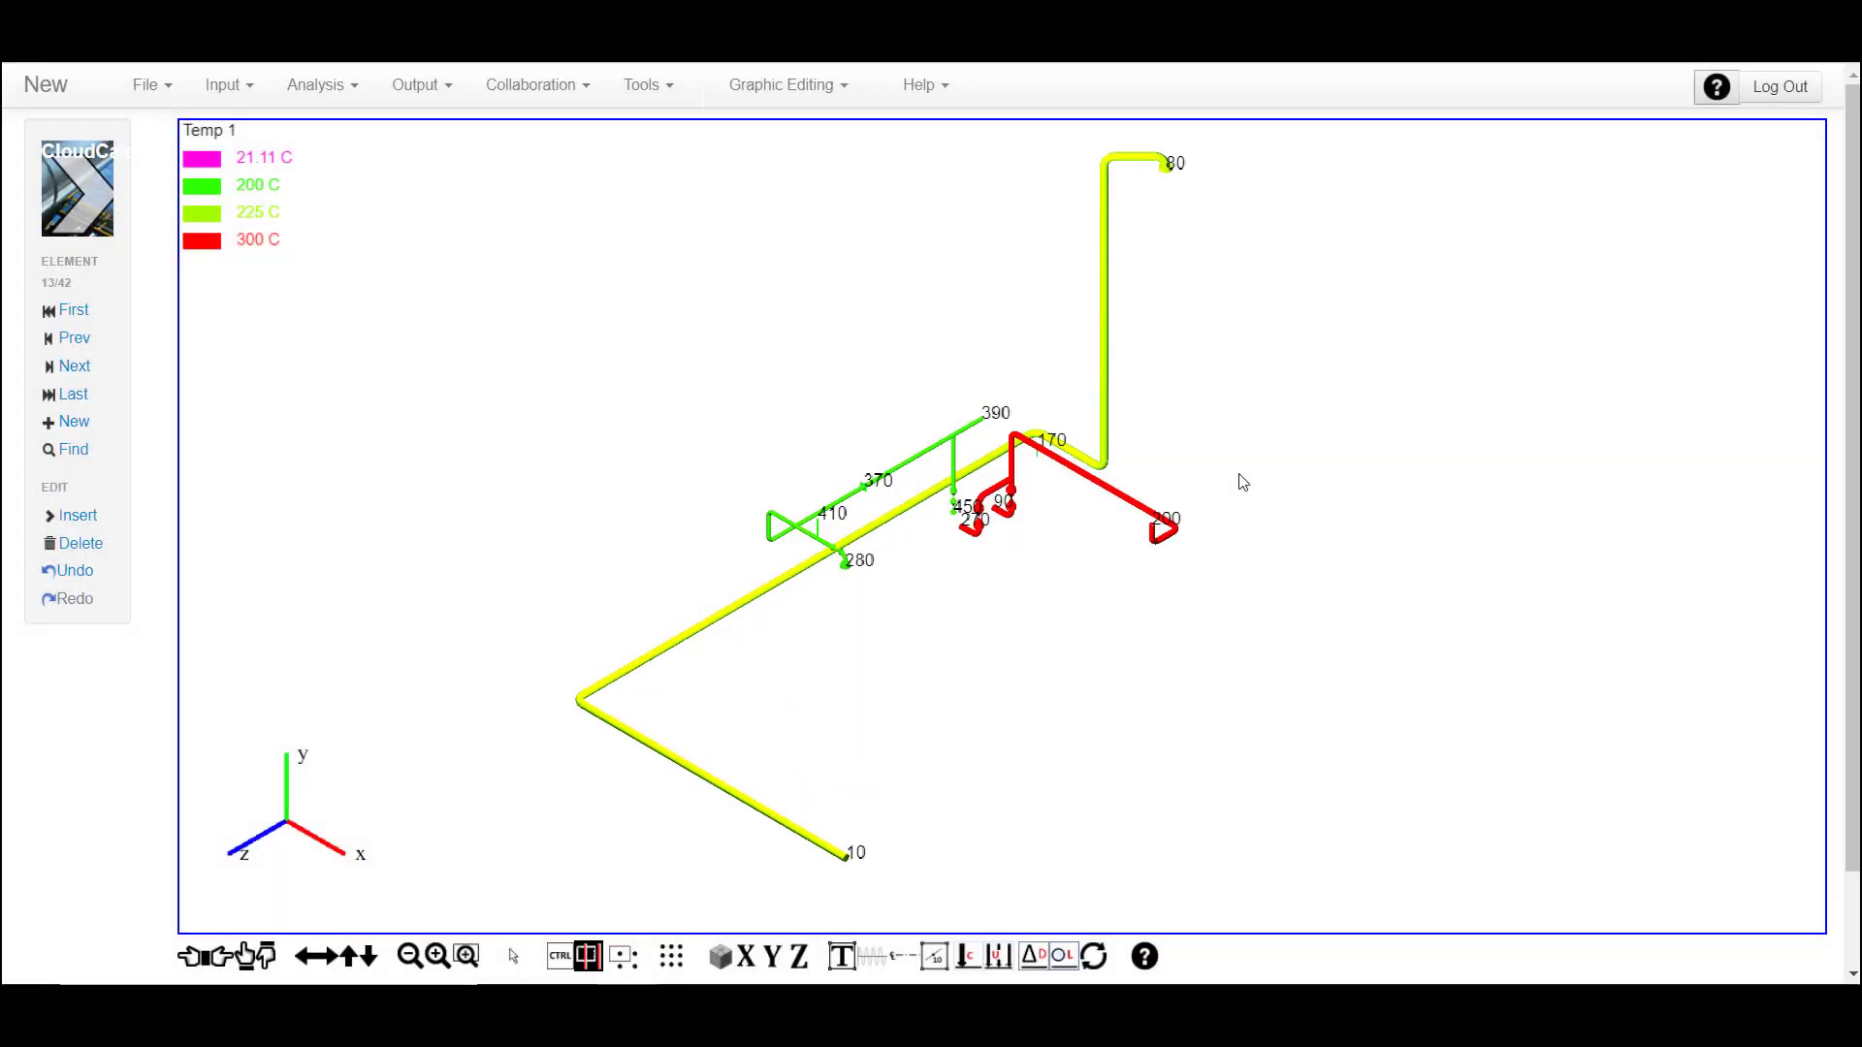
Switch the displayed pipe loads to Press 1 to review the pressures on each line
scroll(1177, 362, "down", 1)
left_click(1067, 958)
left_click(1038, 253)
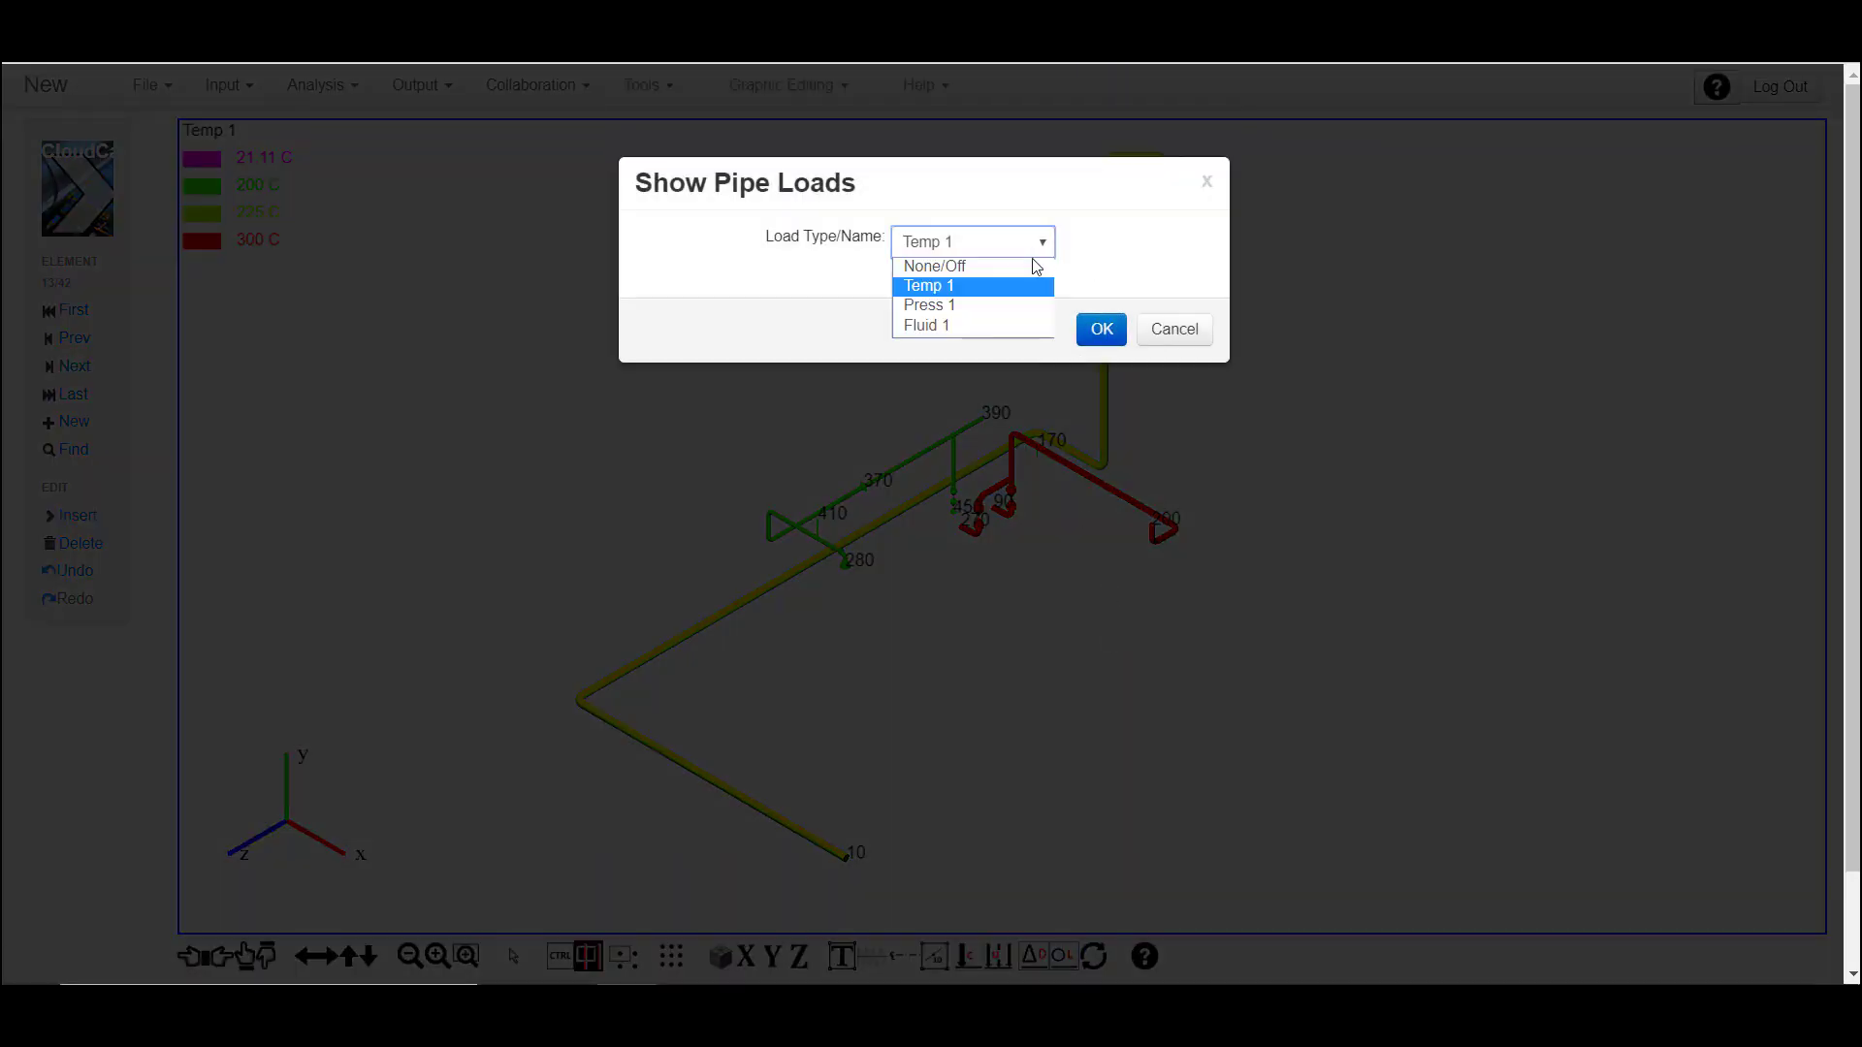
left_click(1008, 306)
left_click(1101, 329)
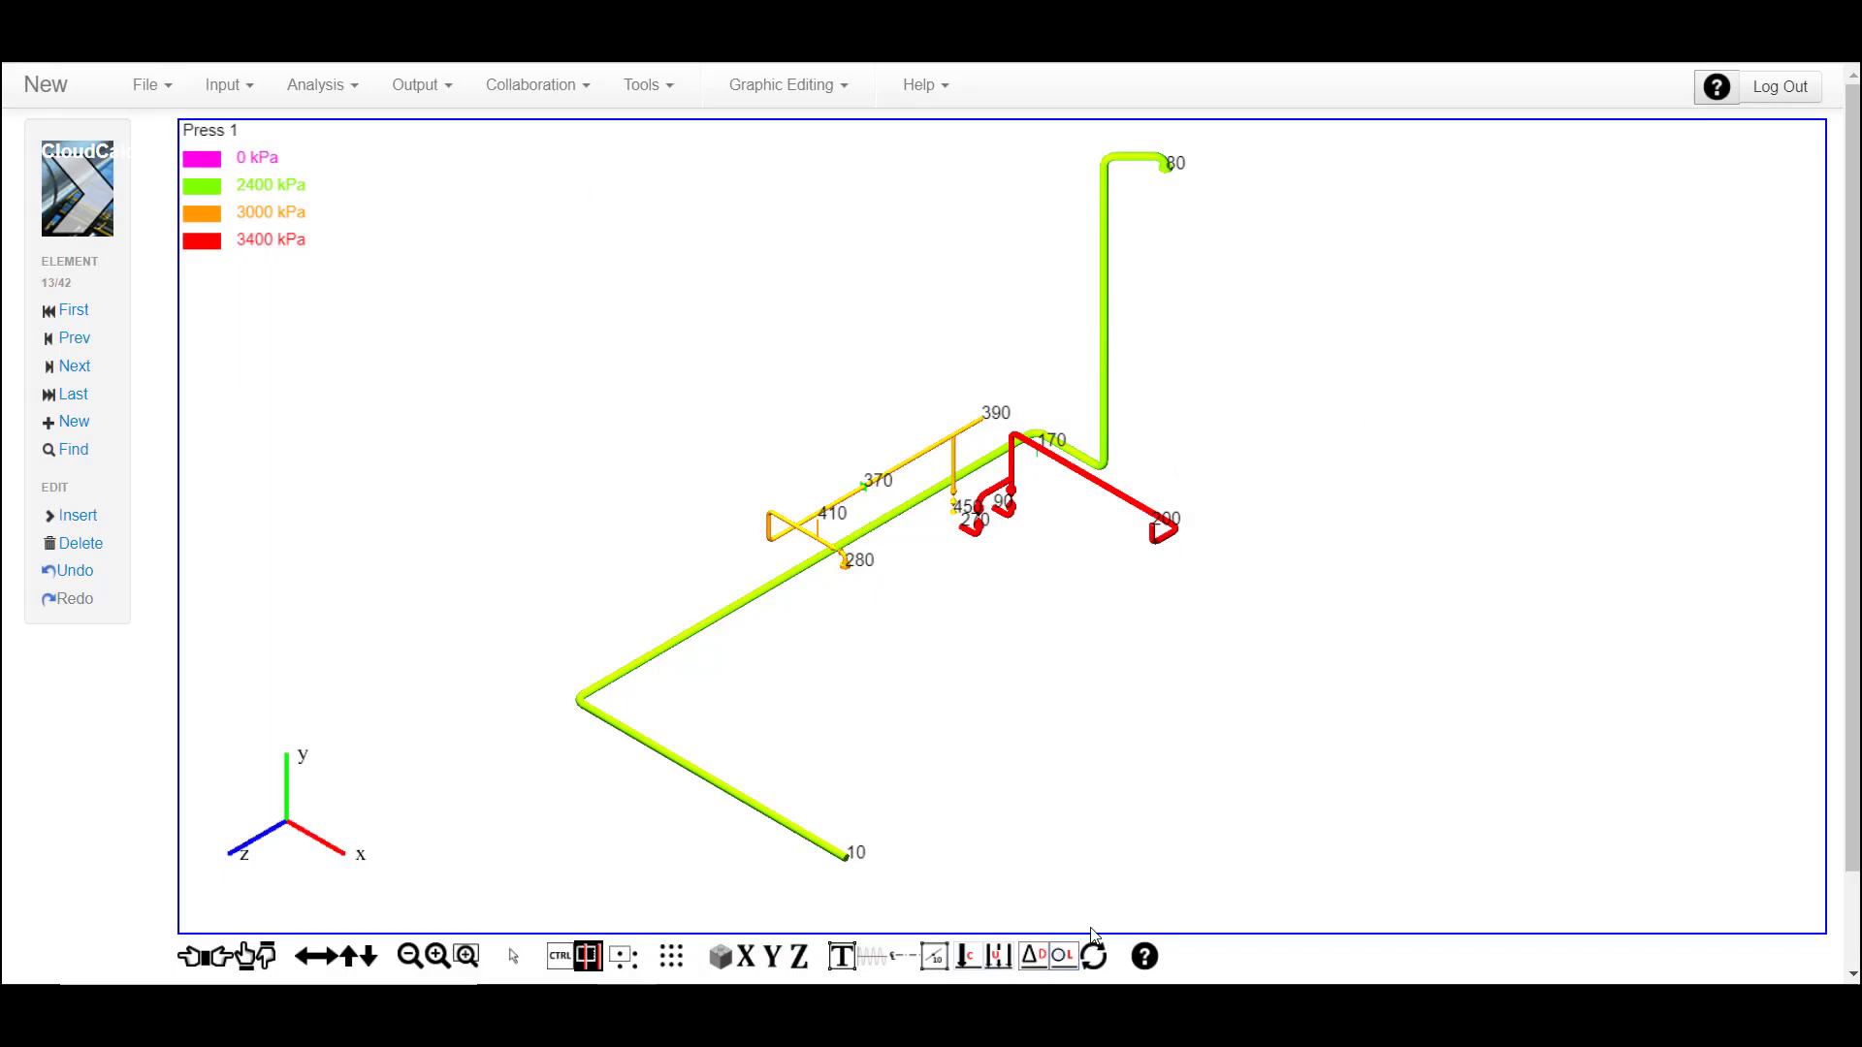
Switch the displayed pipe loads to Fluid 1 to review the fluid loads
left_click(1066, 959)
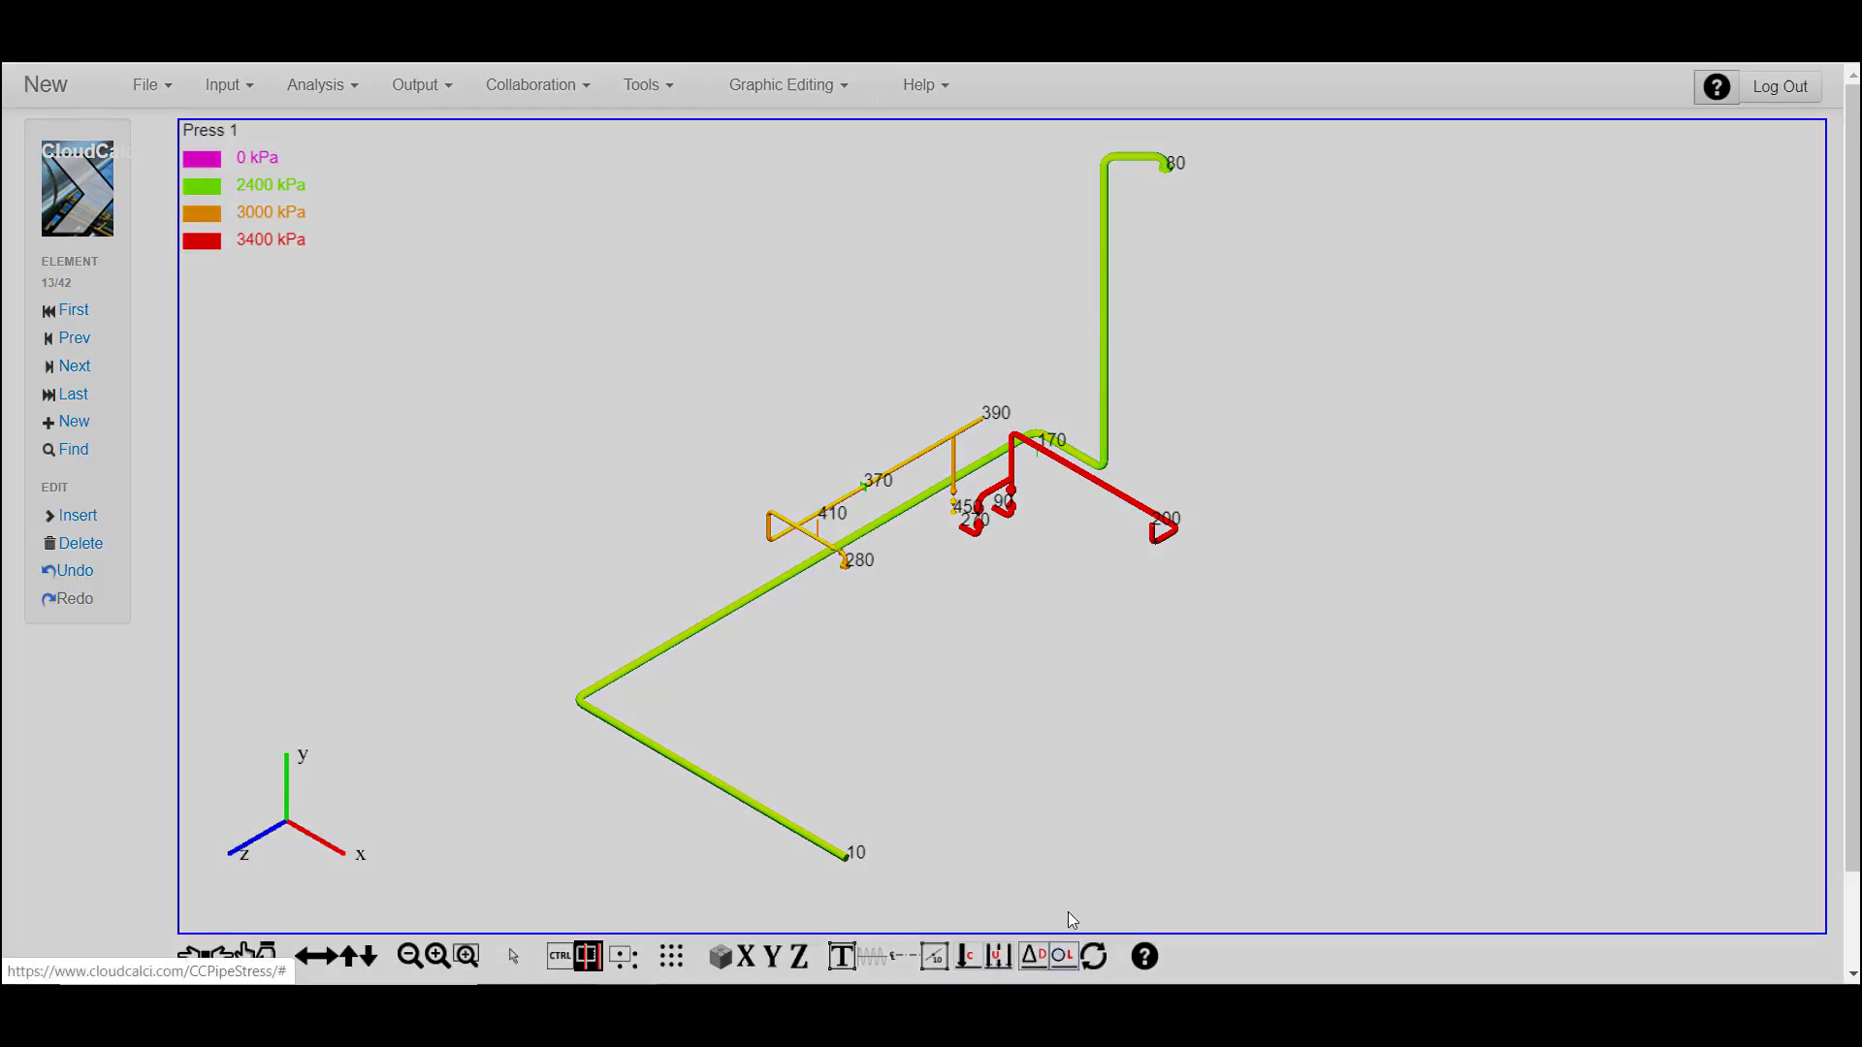
left_click(1049, 250)
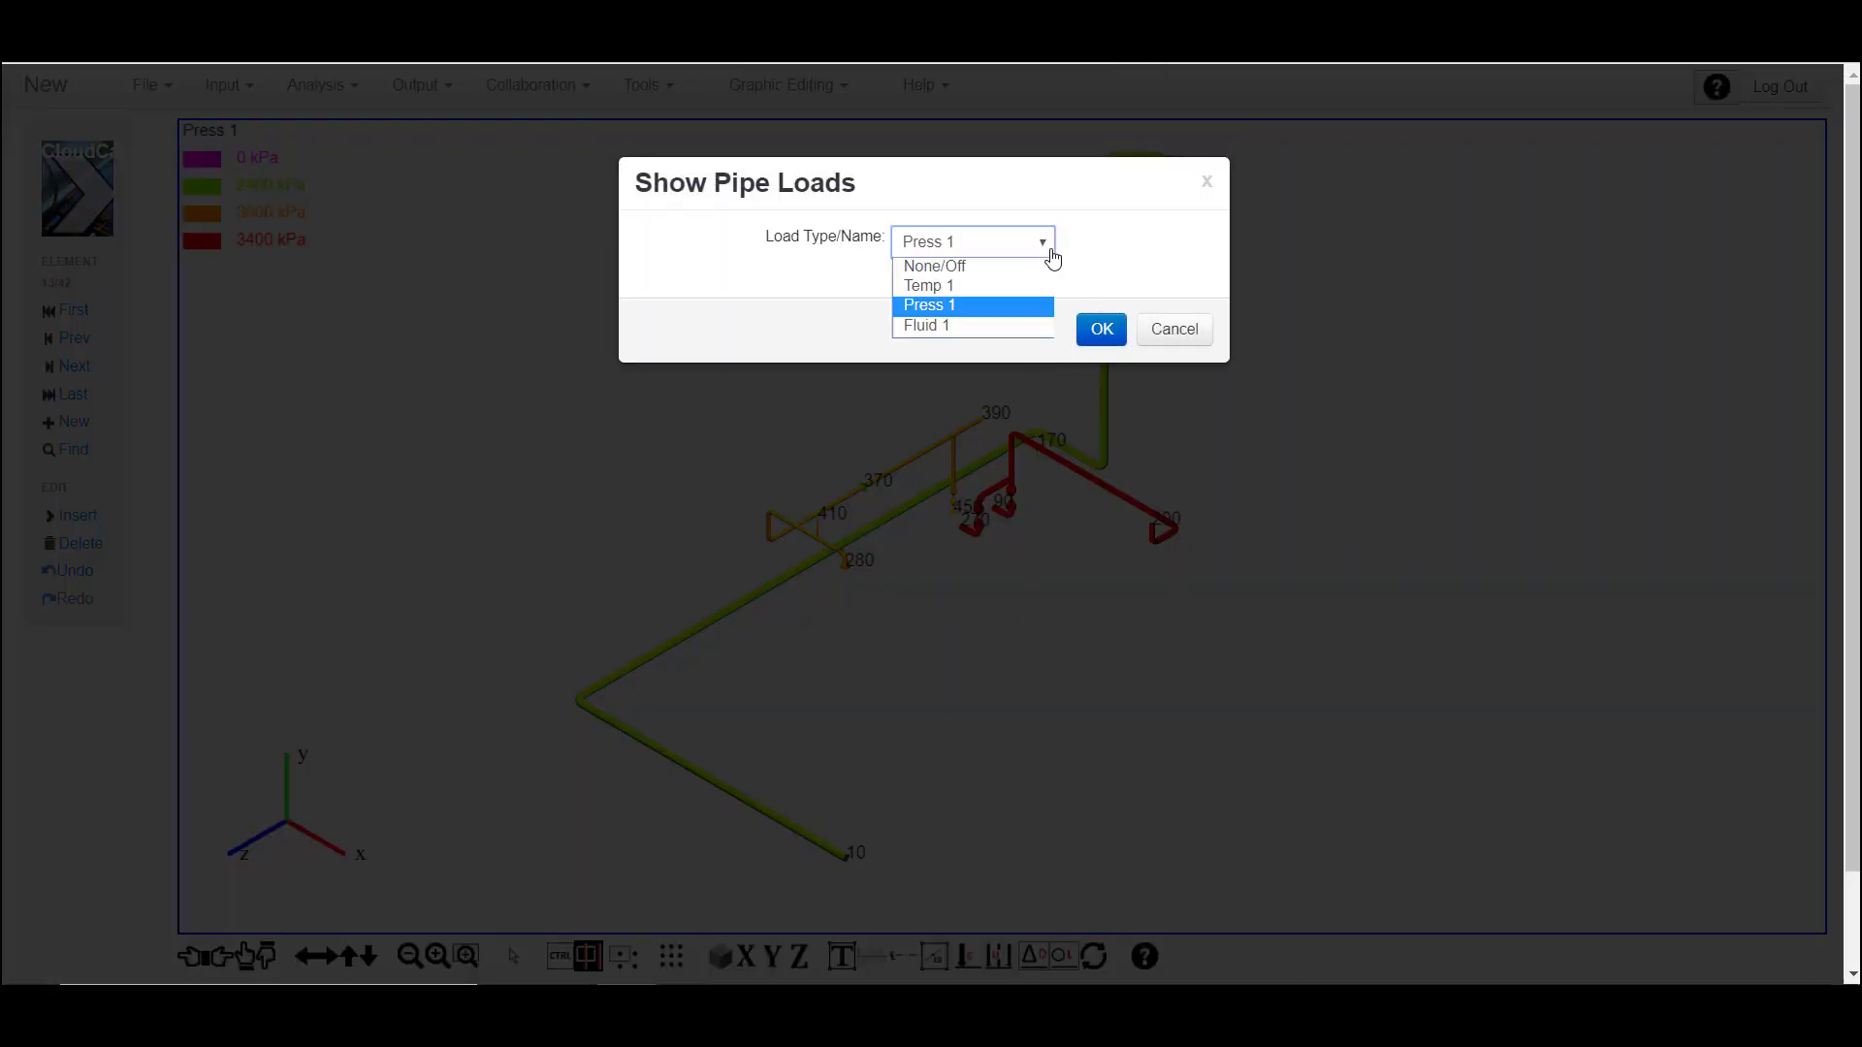
left_click(1010, 324)
left_click(1107, 330)
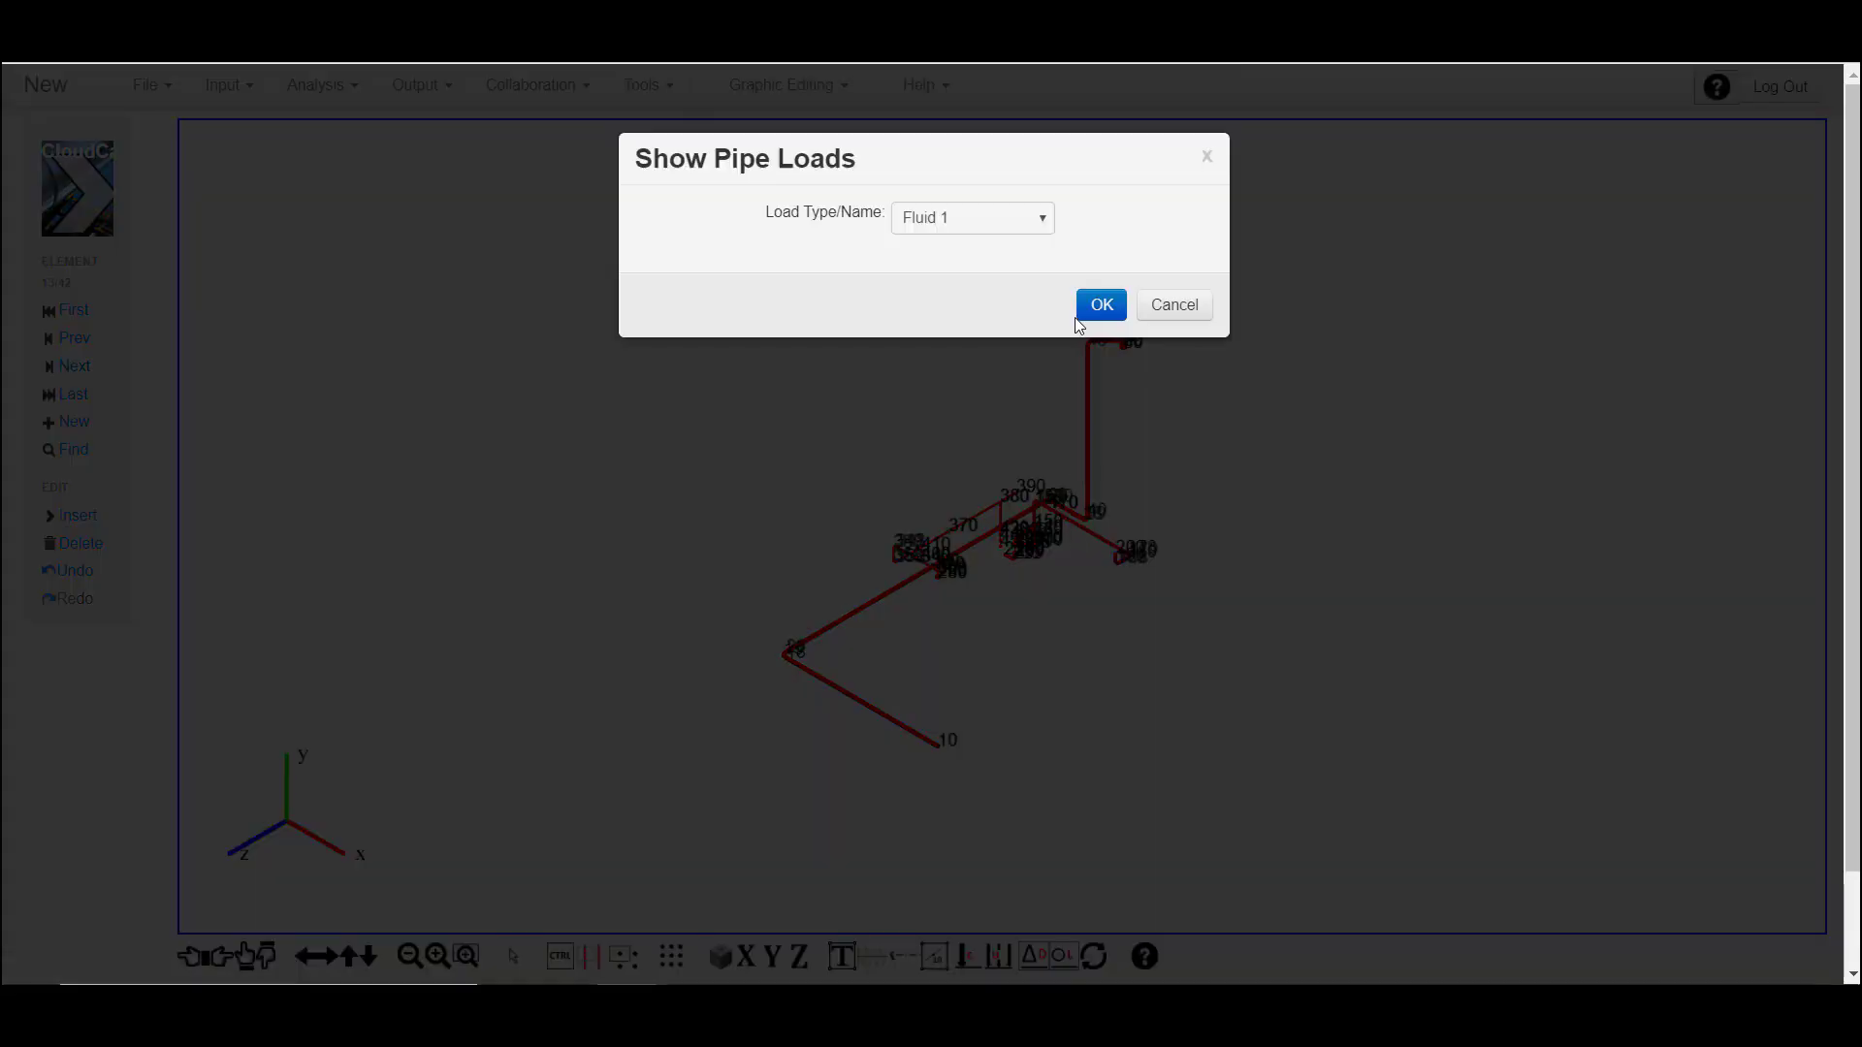
Turn off the display of pipe loads on the model
left_click(1039, 243)
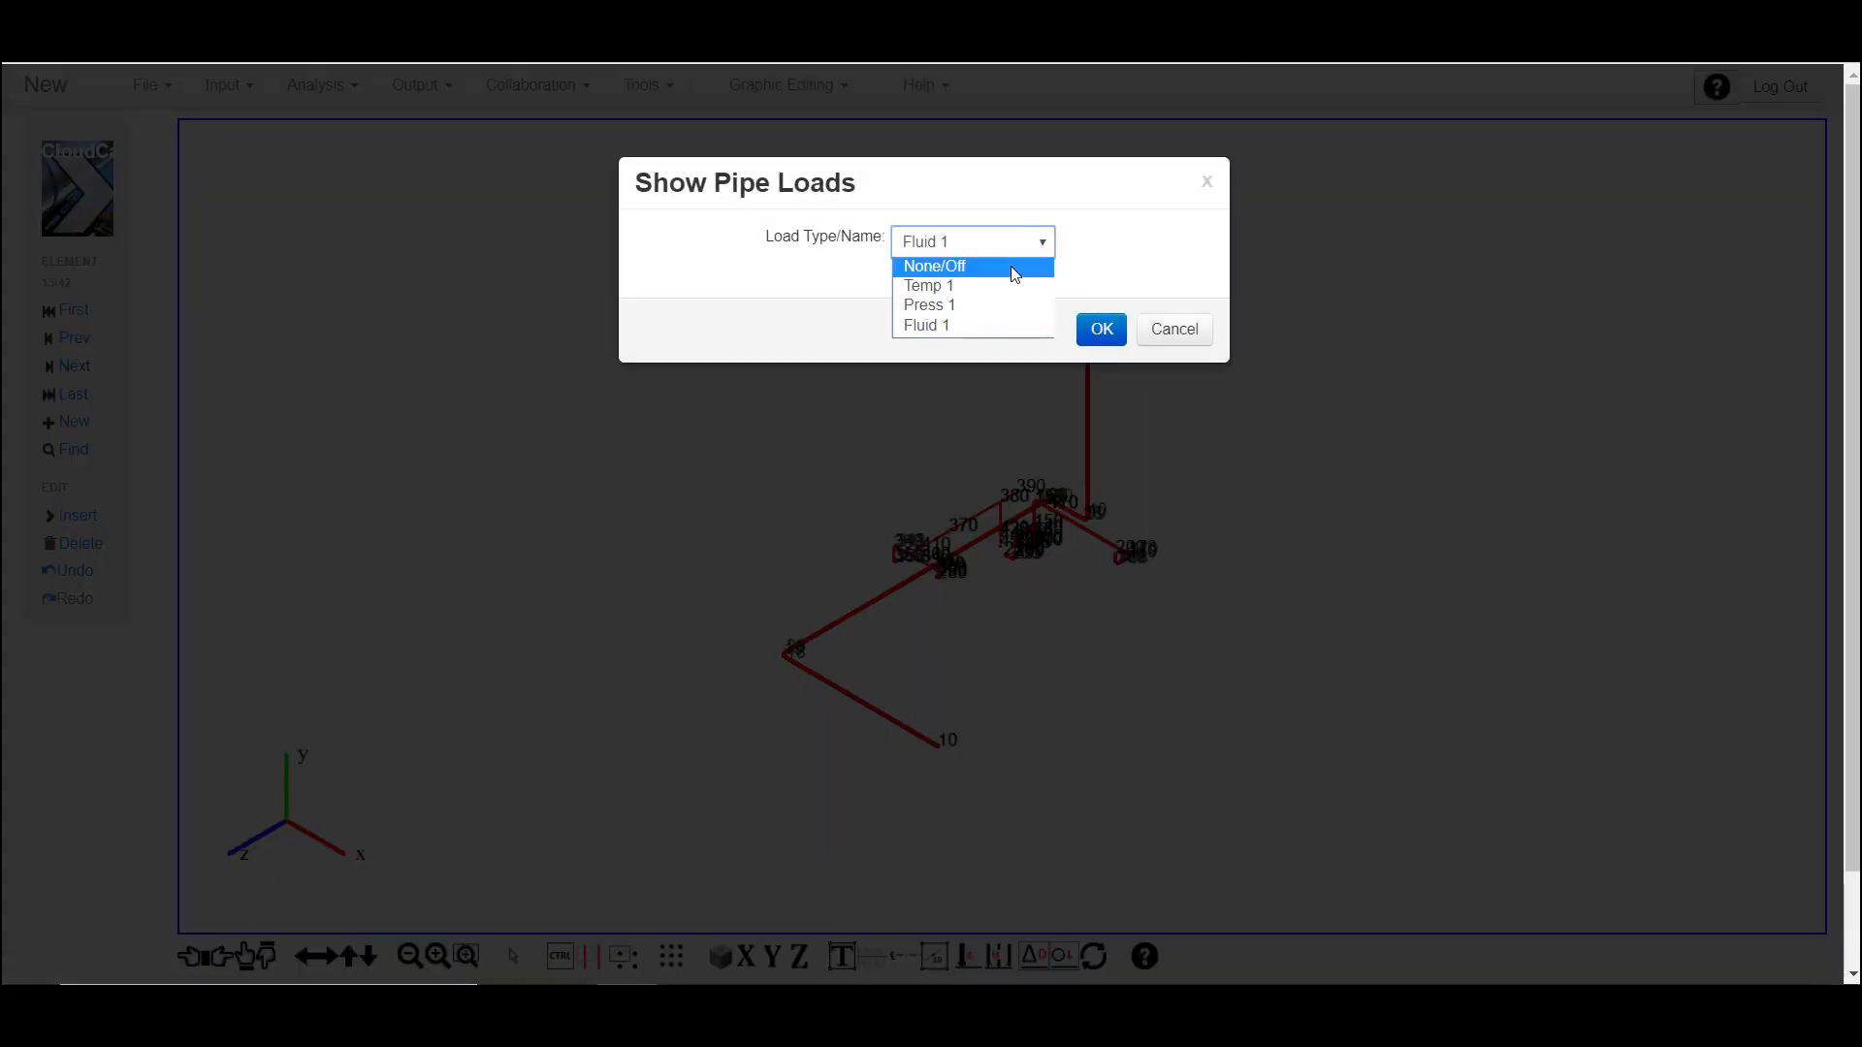
left_click(1011, 264)
left_click(1089, 331)
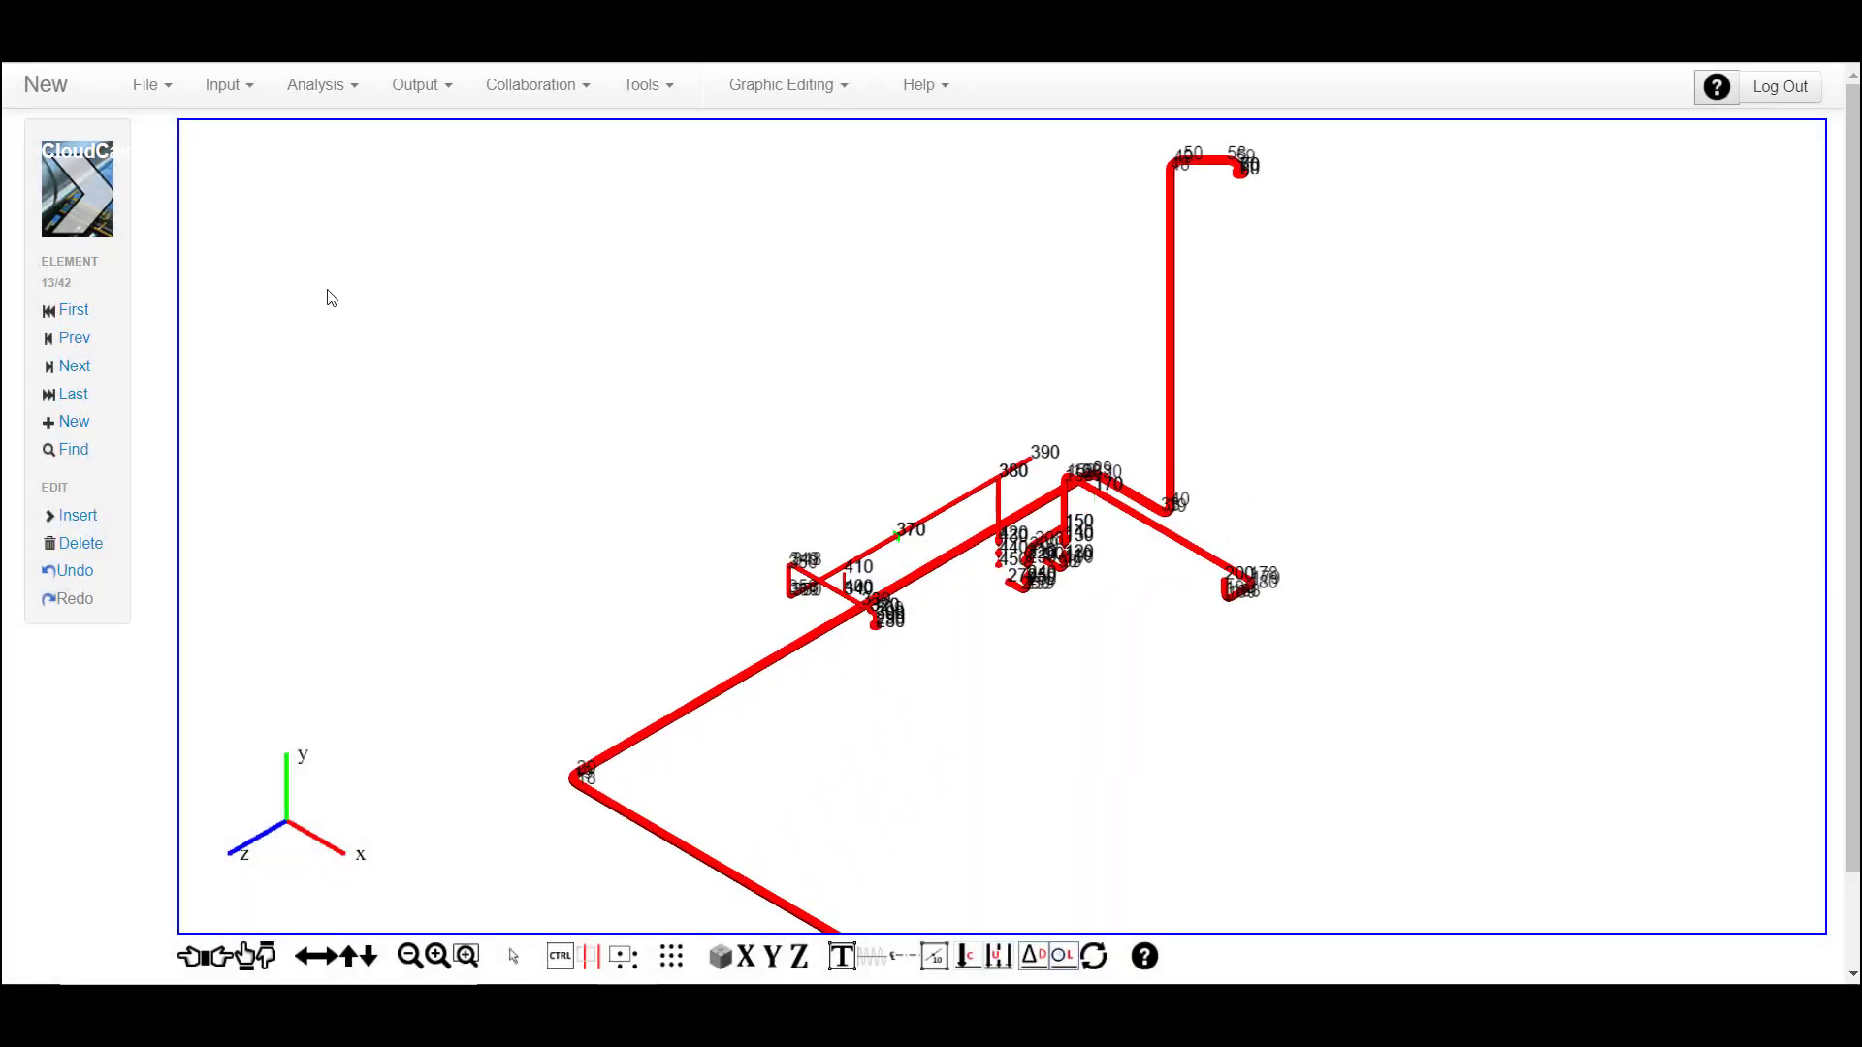
Open the static load cases and initialize them from the loads defined in the model
left_click(224, 93)
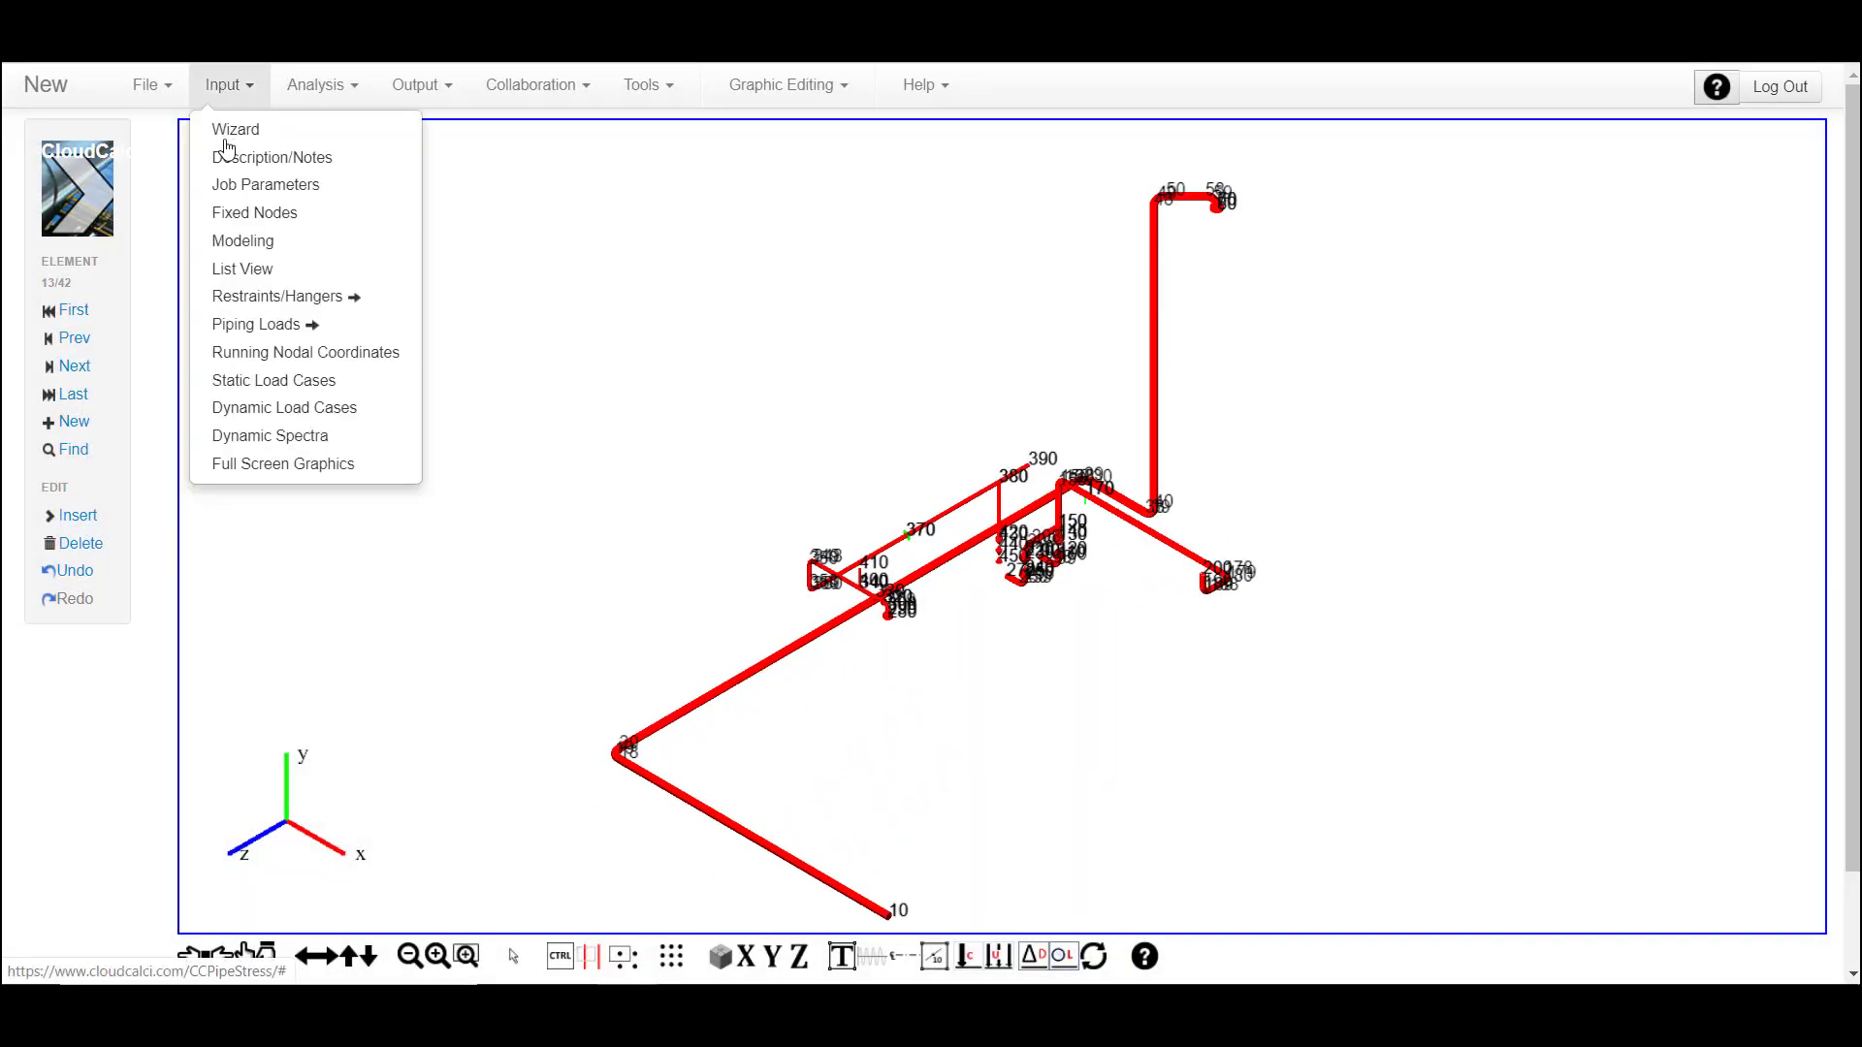
left_click(249, 385)
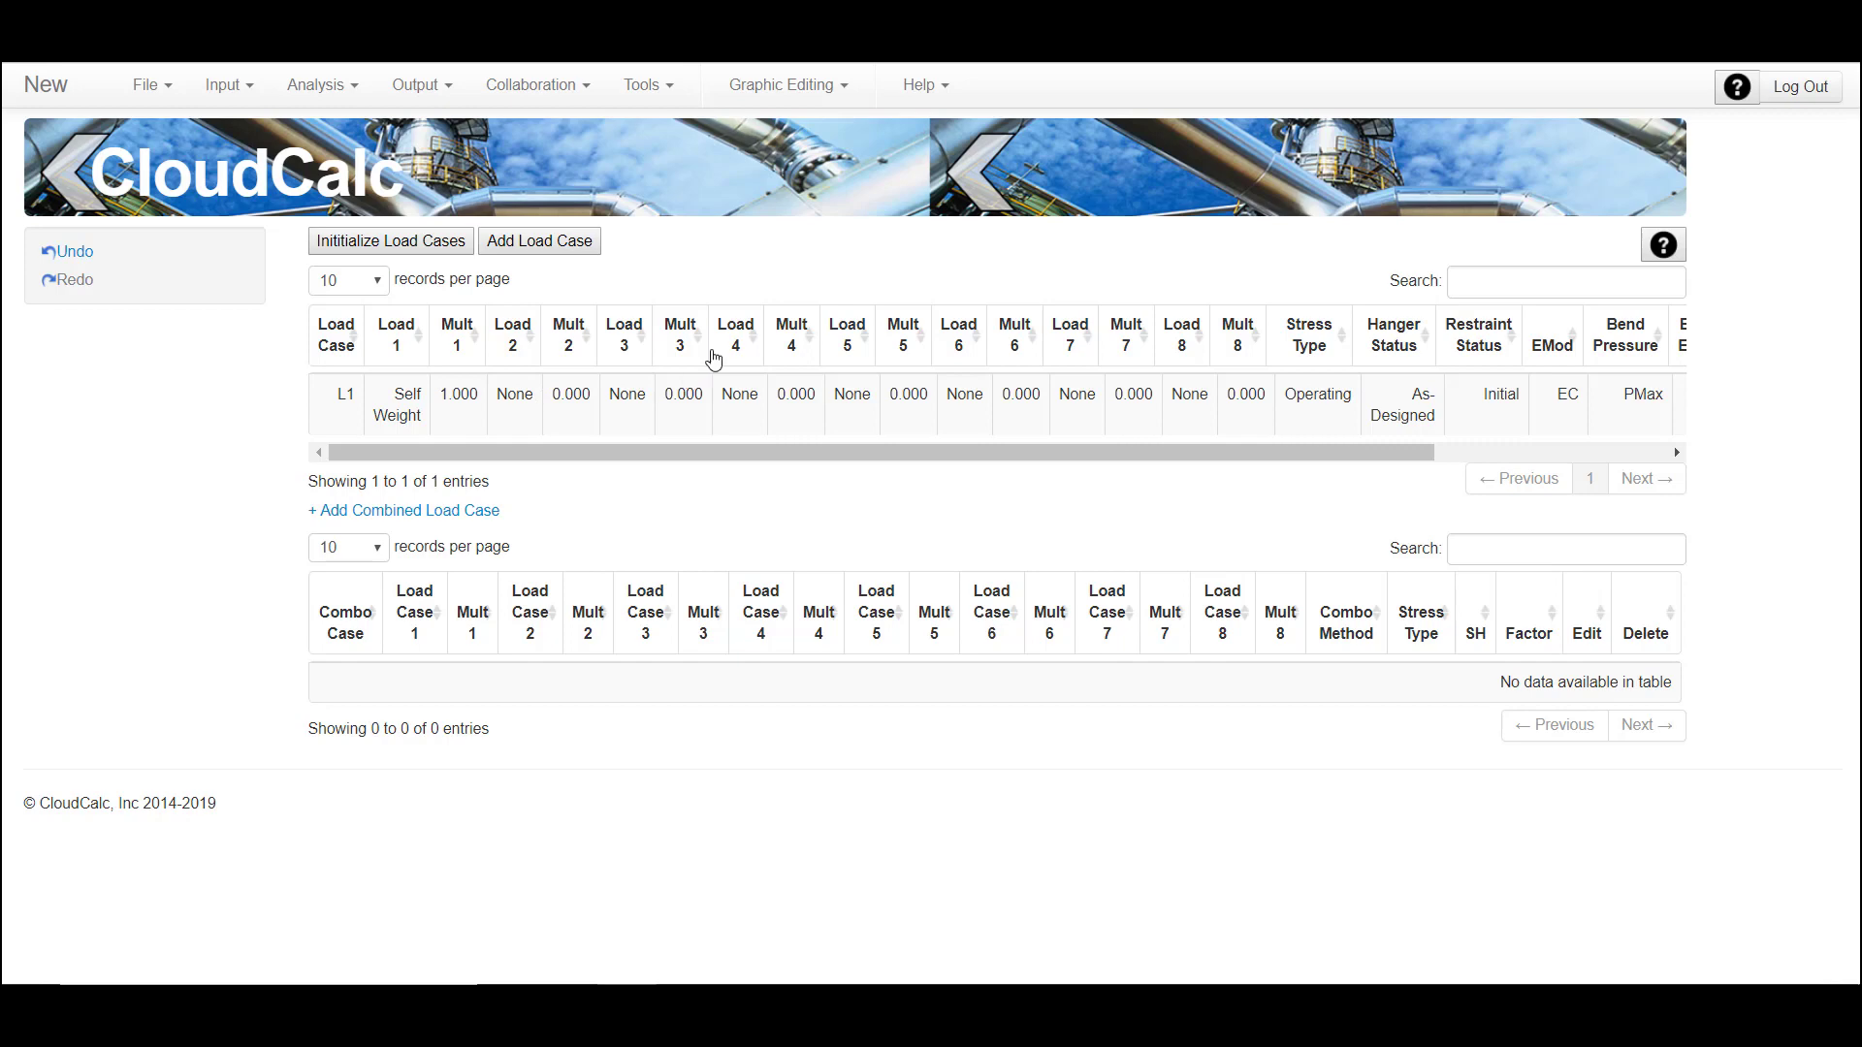
left_click(411, 243)
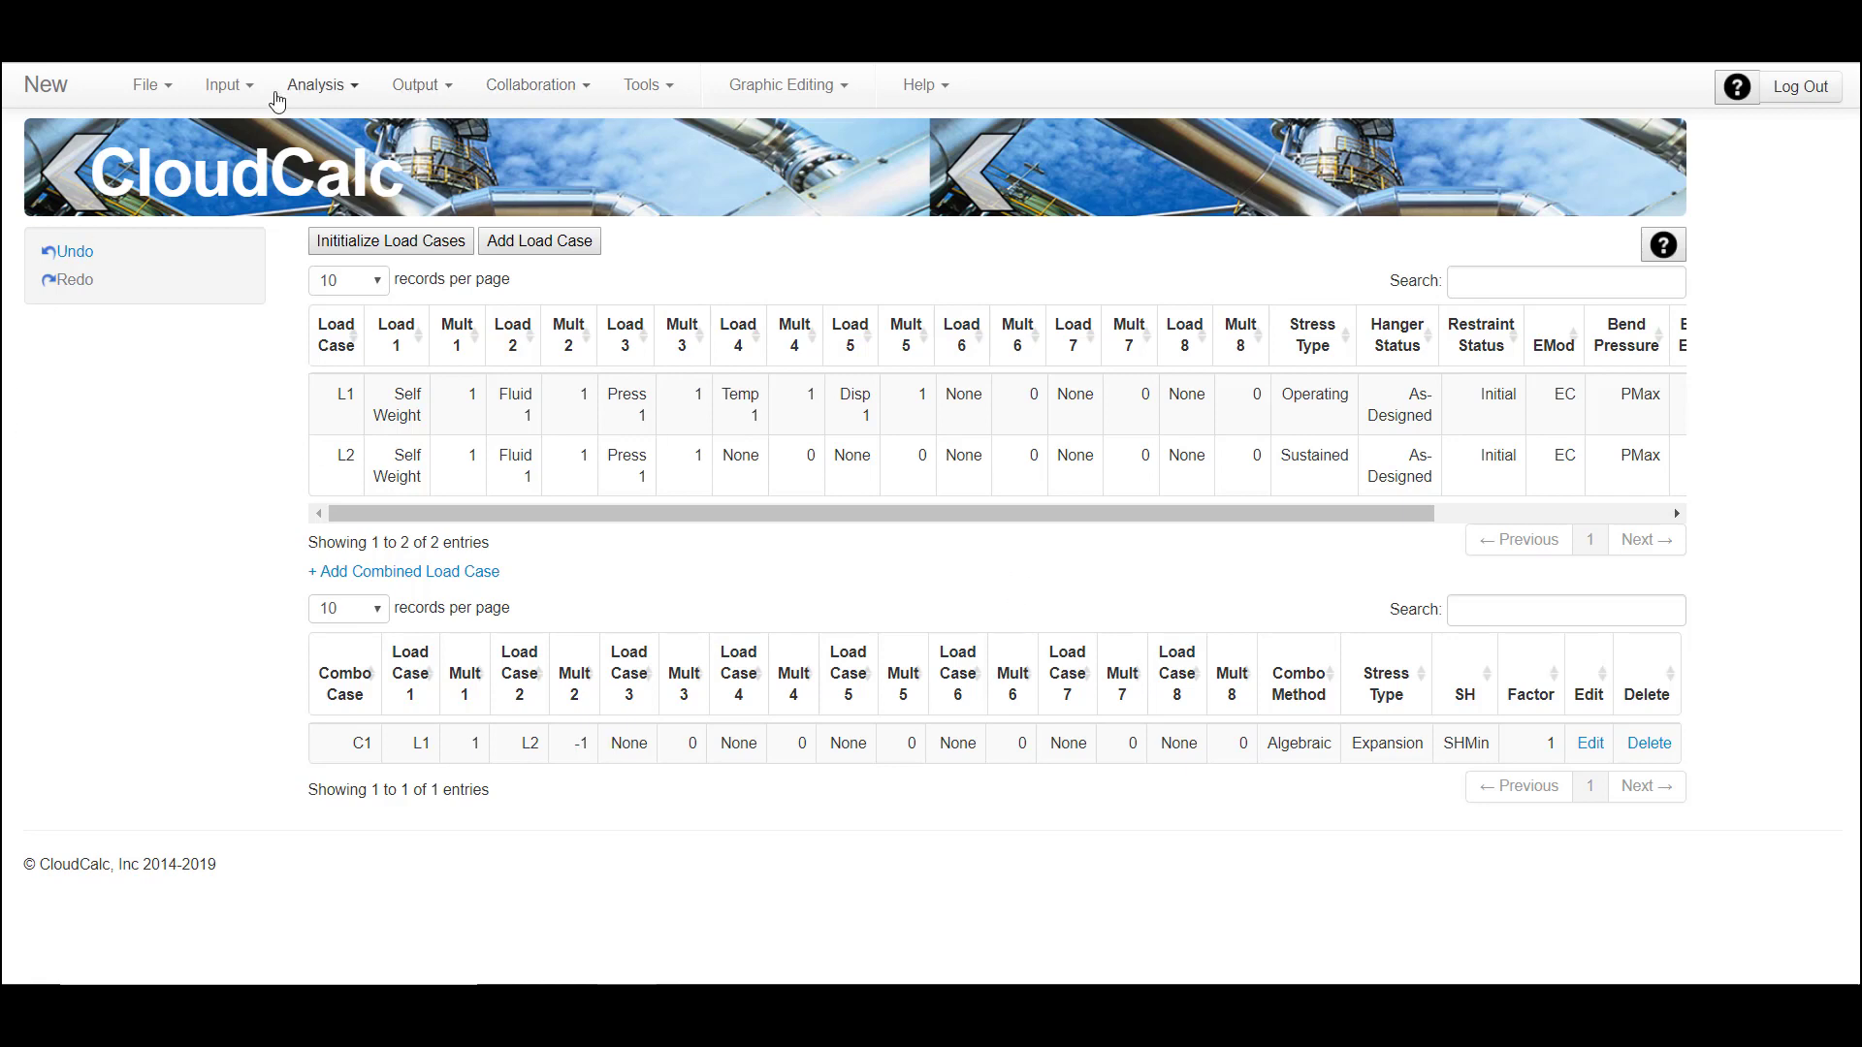
Run the analysis of the piping model for the defined load cases
left_click(315, 86)
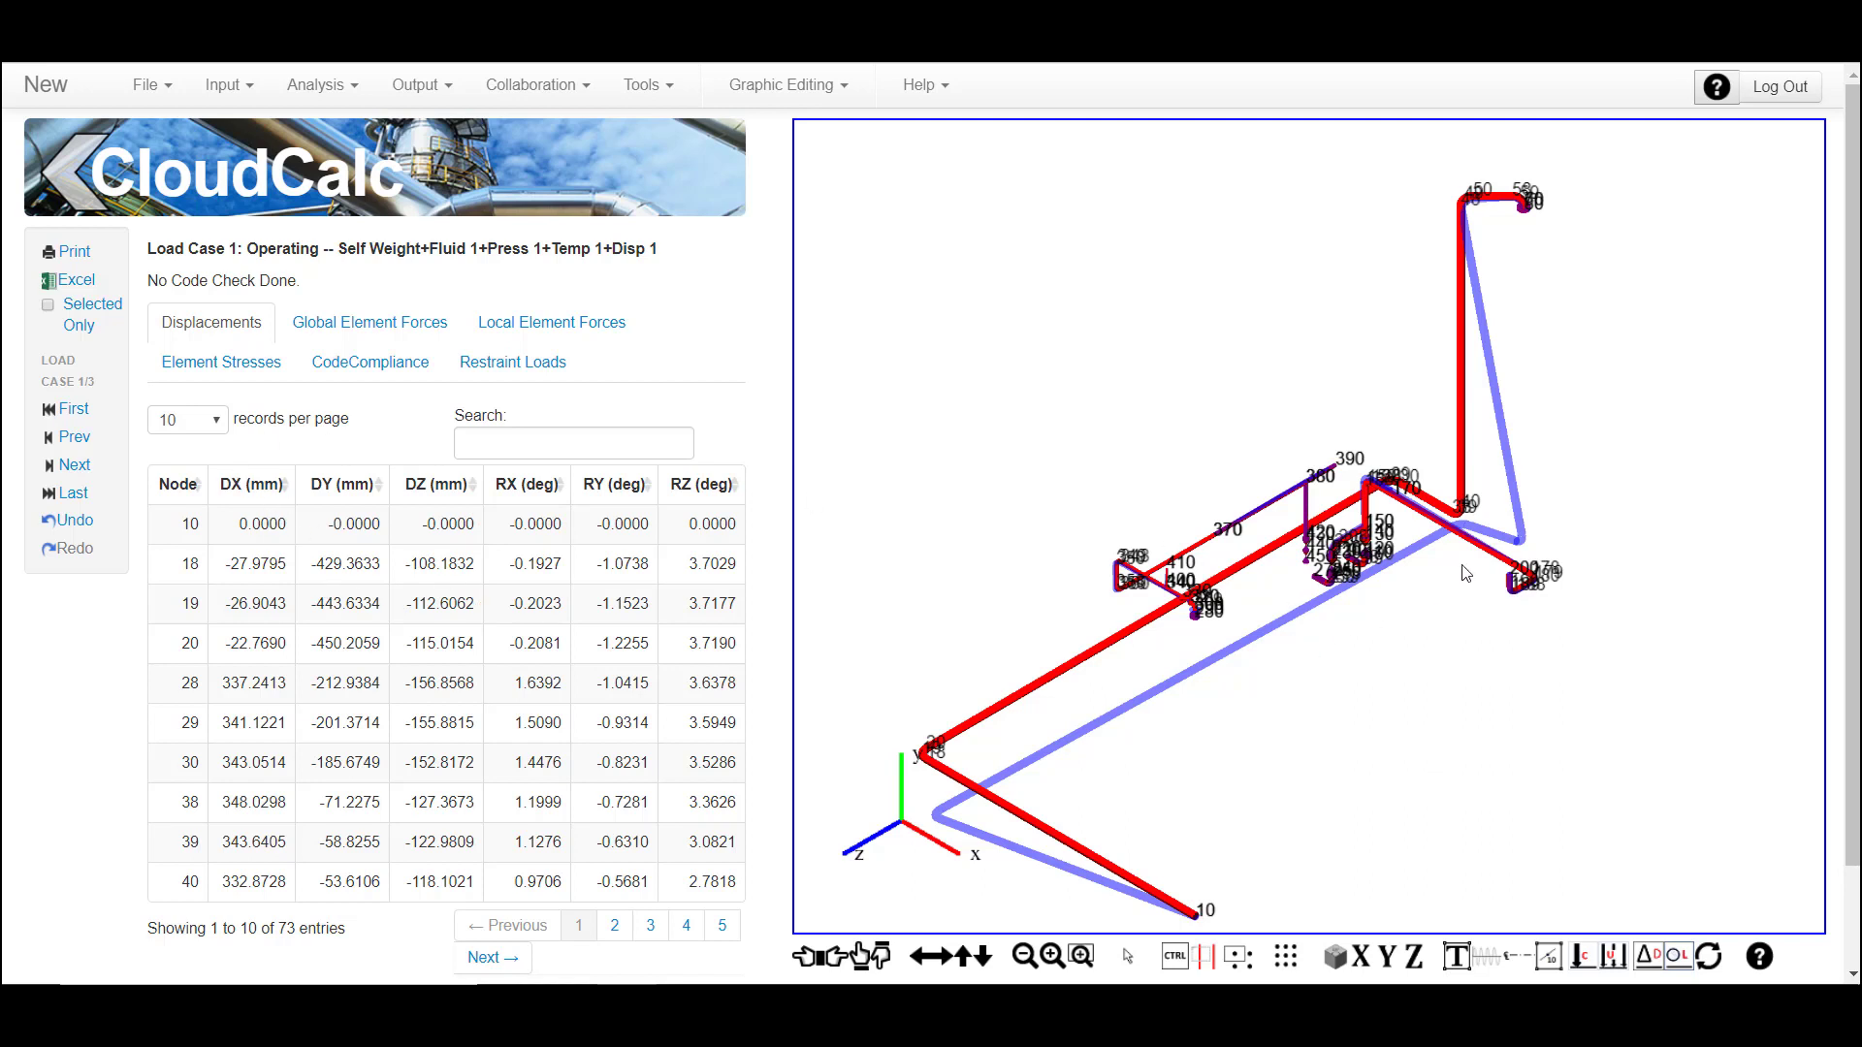
Limit the node labels to the restrained nodes and sort the operating case displacements by DY in ascending order
left_click(1548, 958)
left_click(1548, 958)
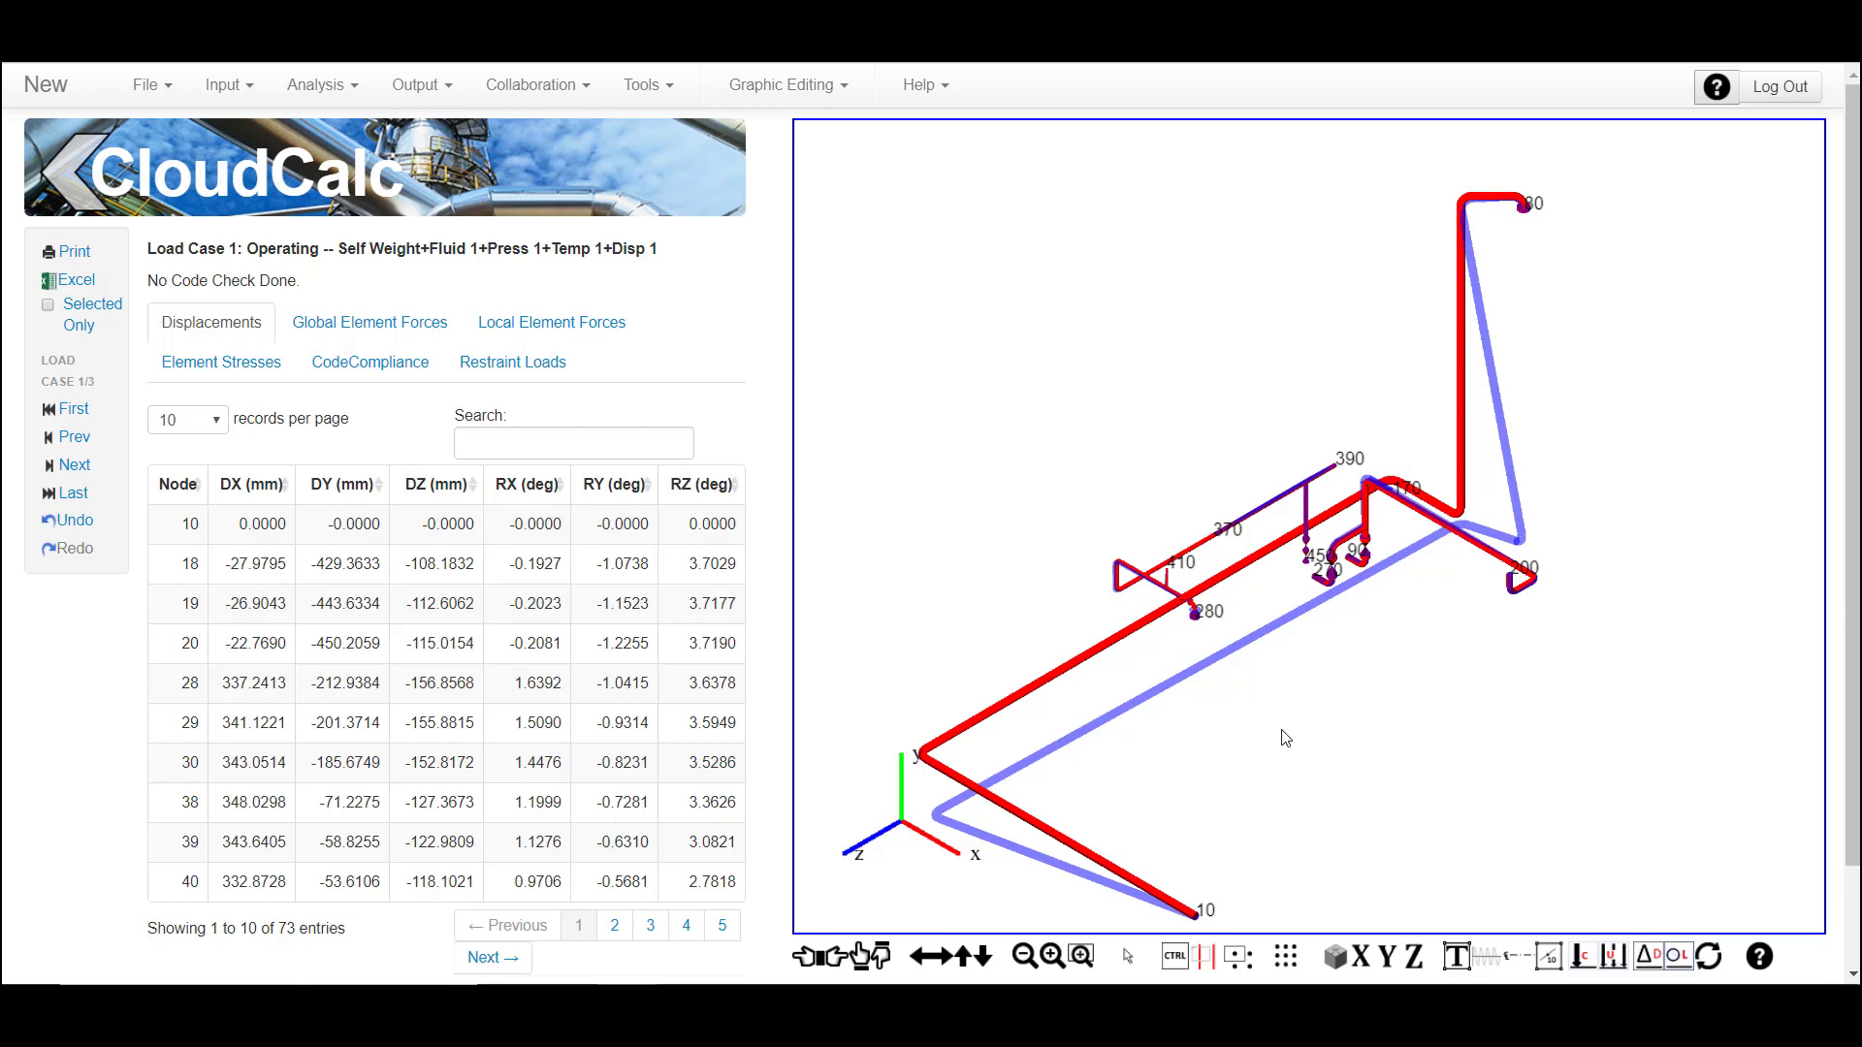
left_click(379, 488)
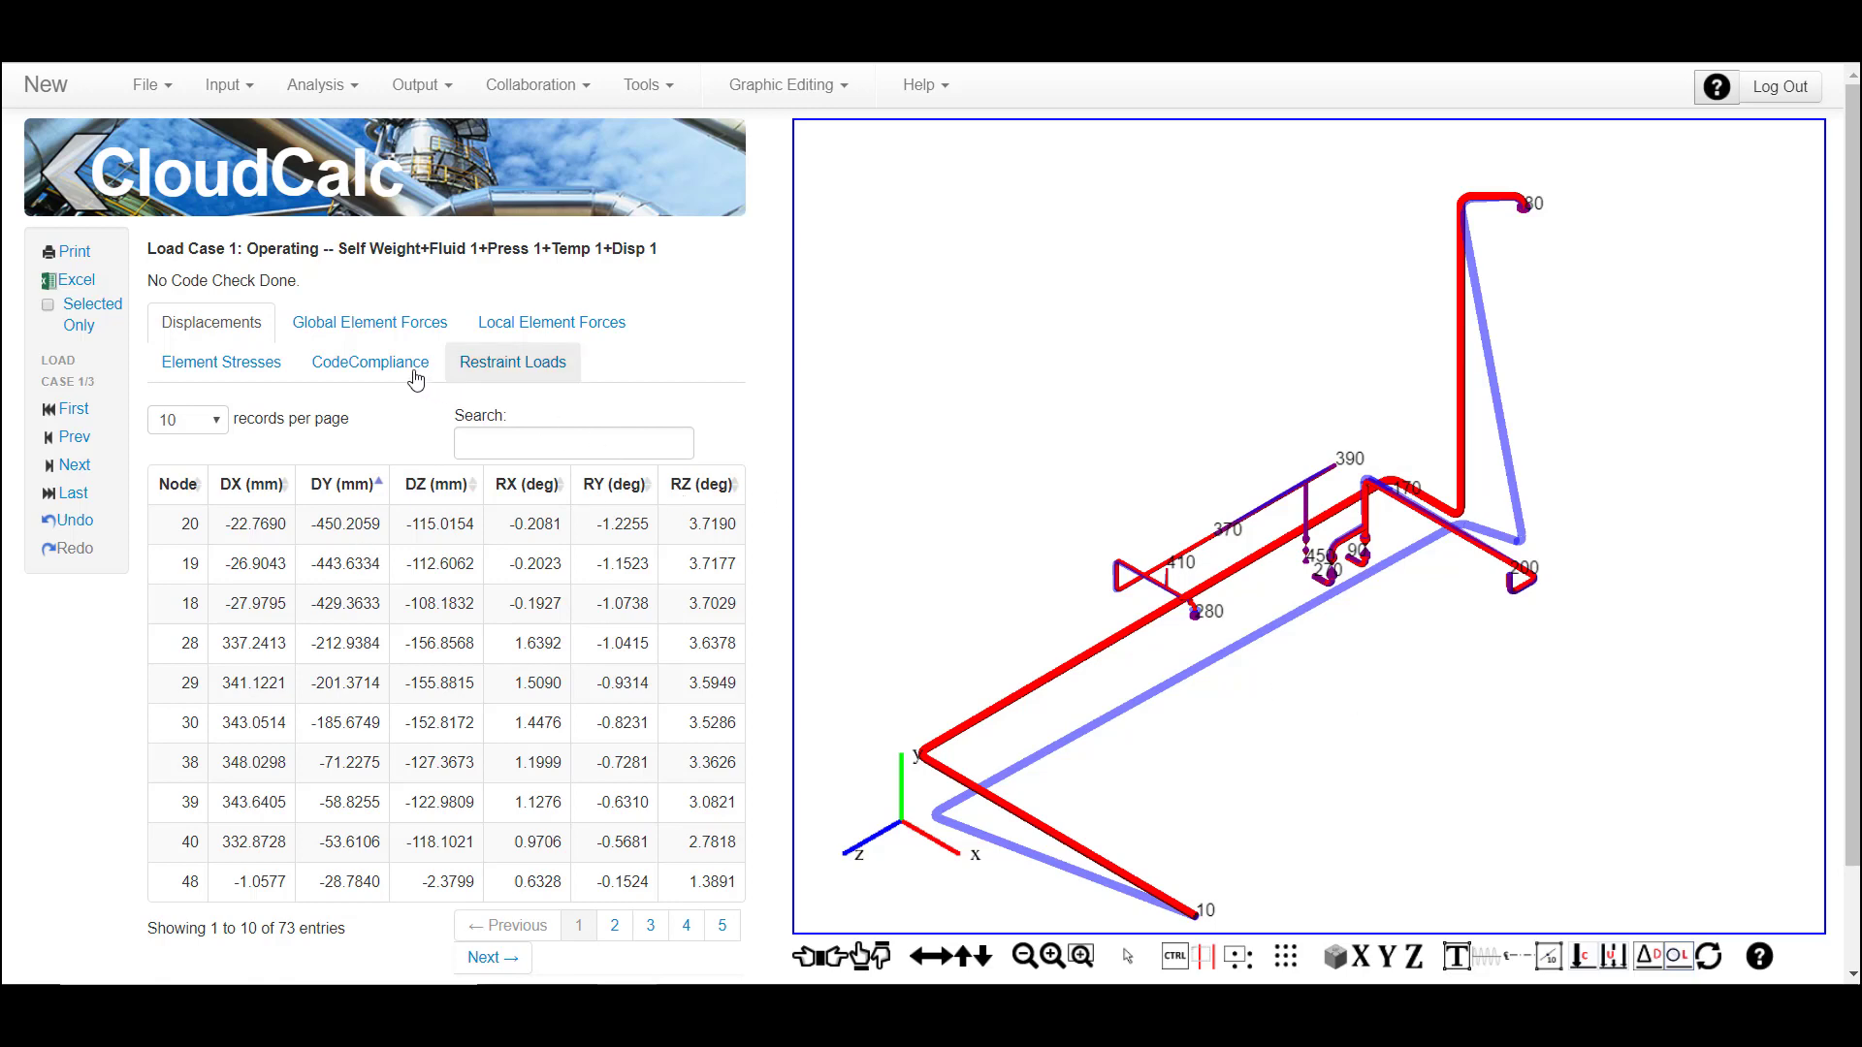
Review the restraint loads of Load Case 1 and examine the restrained nodes and surrounding piping up close in the model
left_click(536, 377)
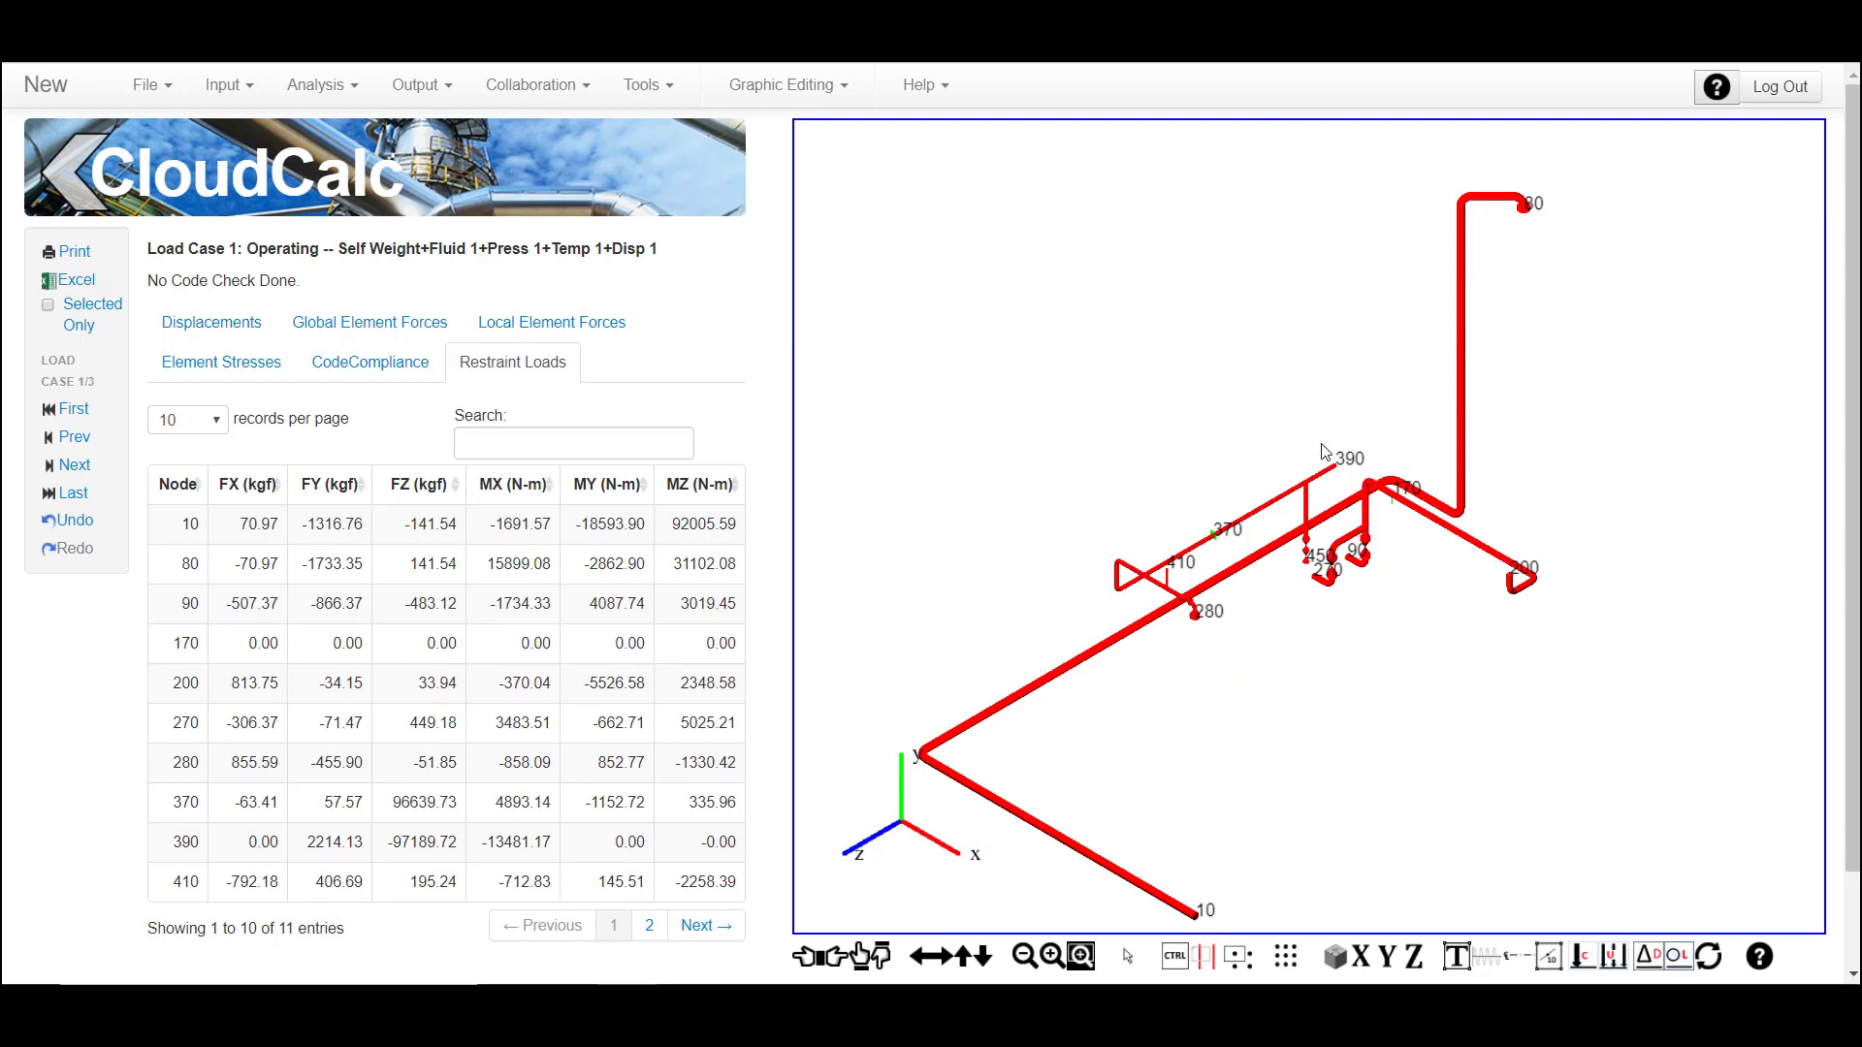
left_click_drag(1315, 431, 1496, 611)
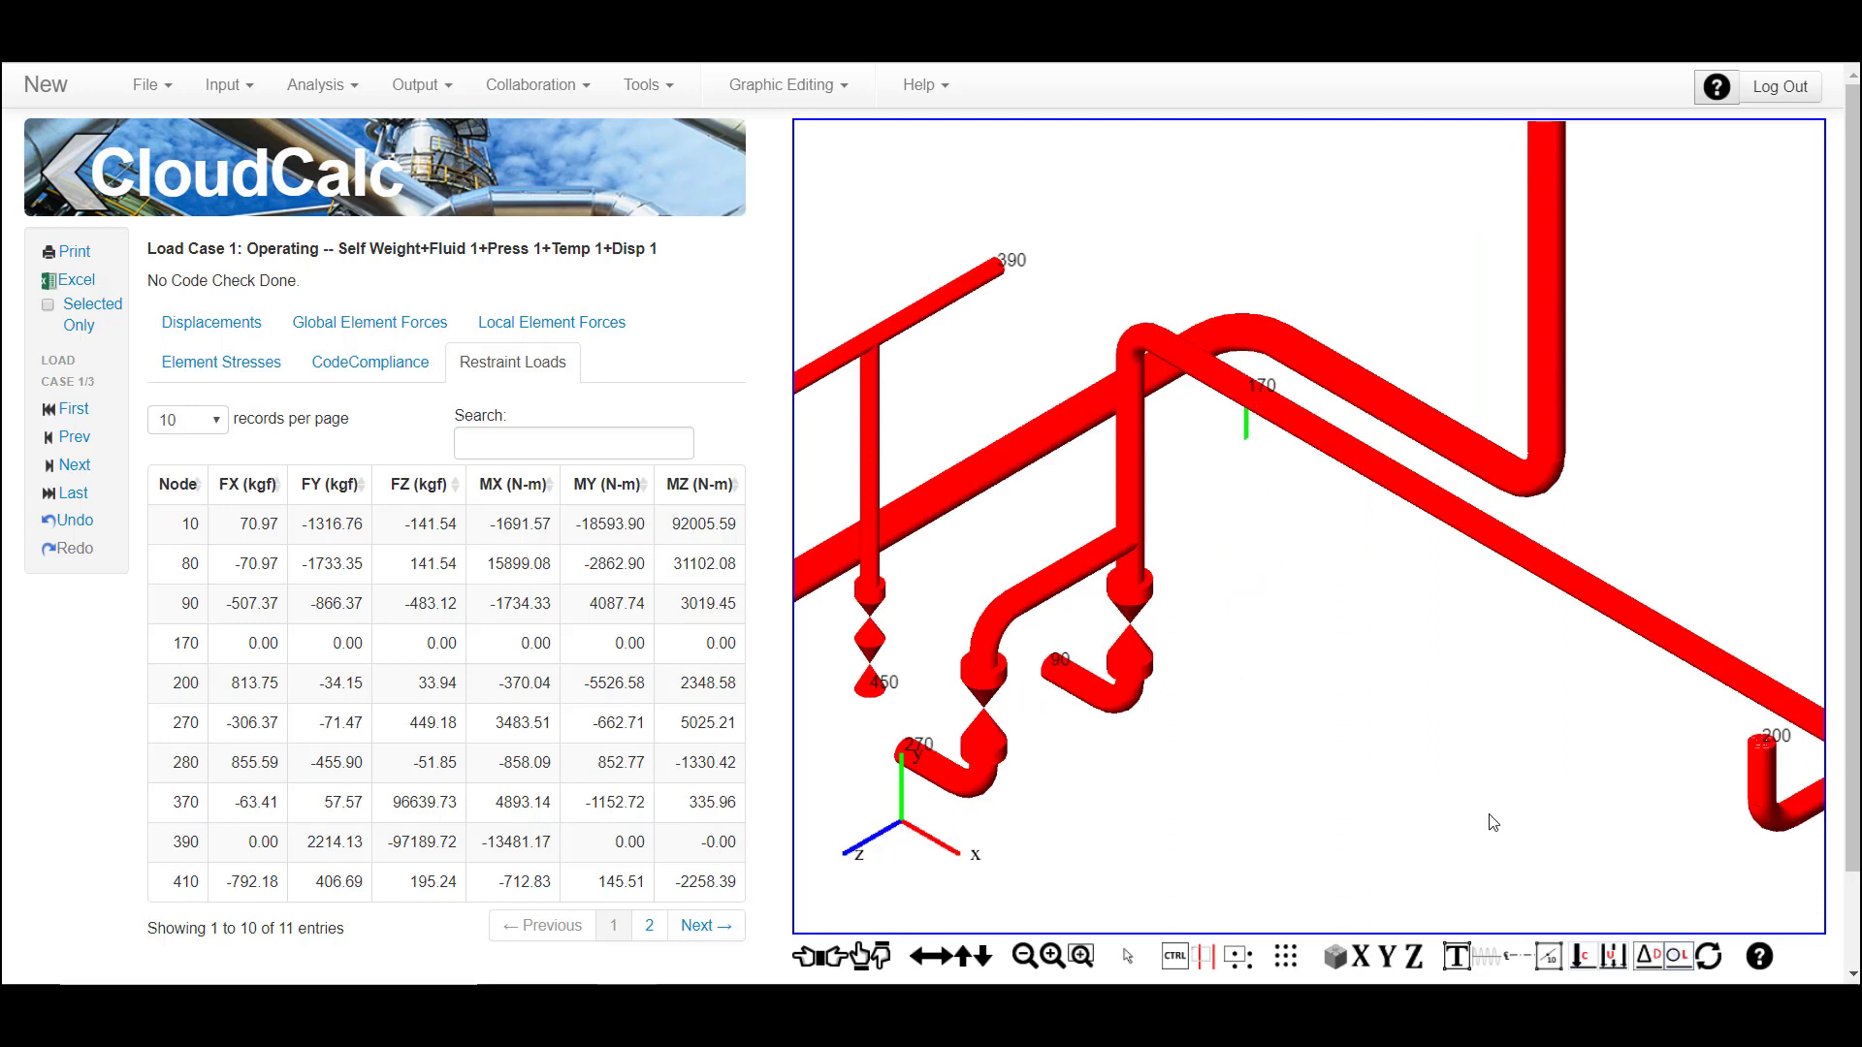
scroll(1542, 829, "down", 5)
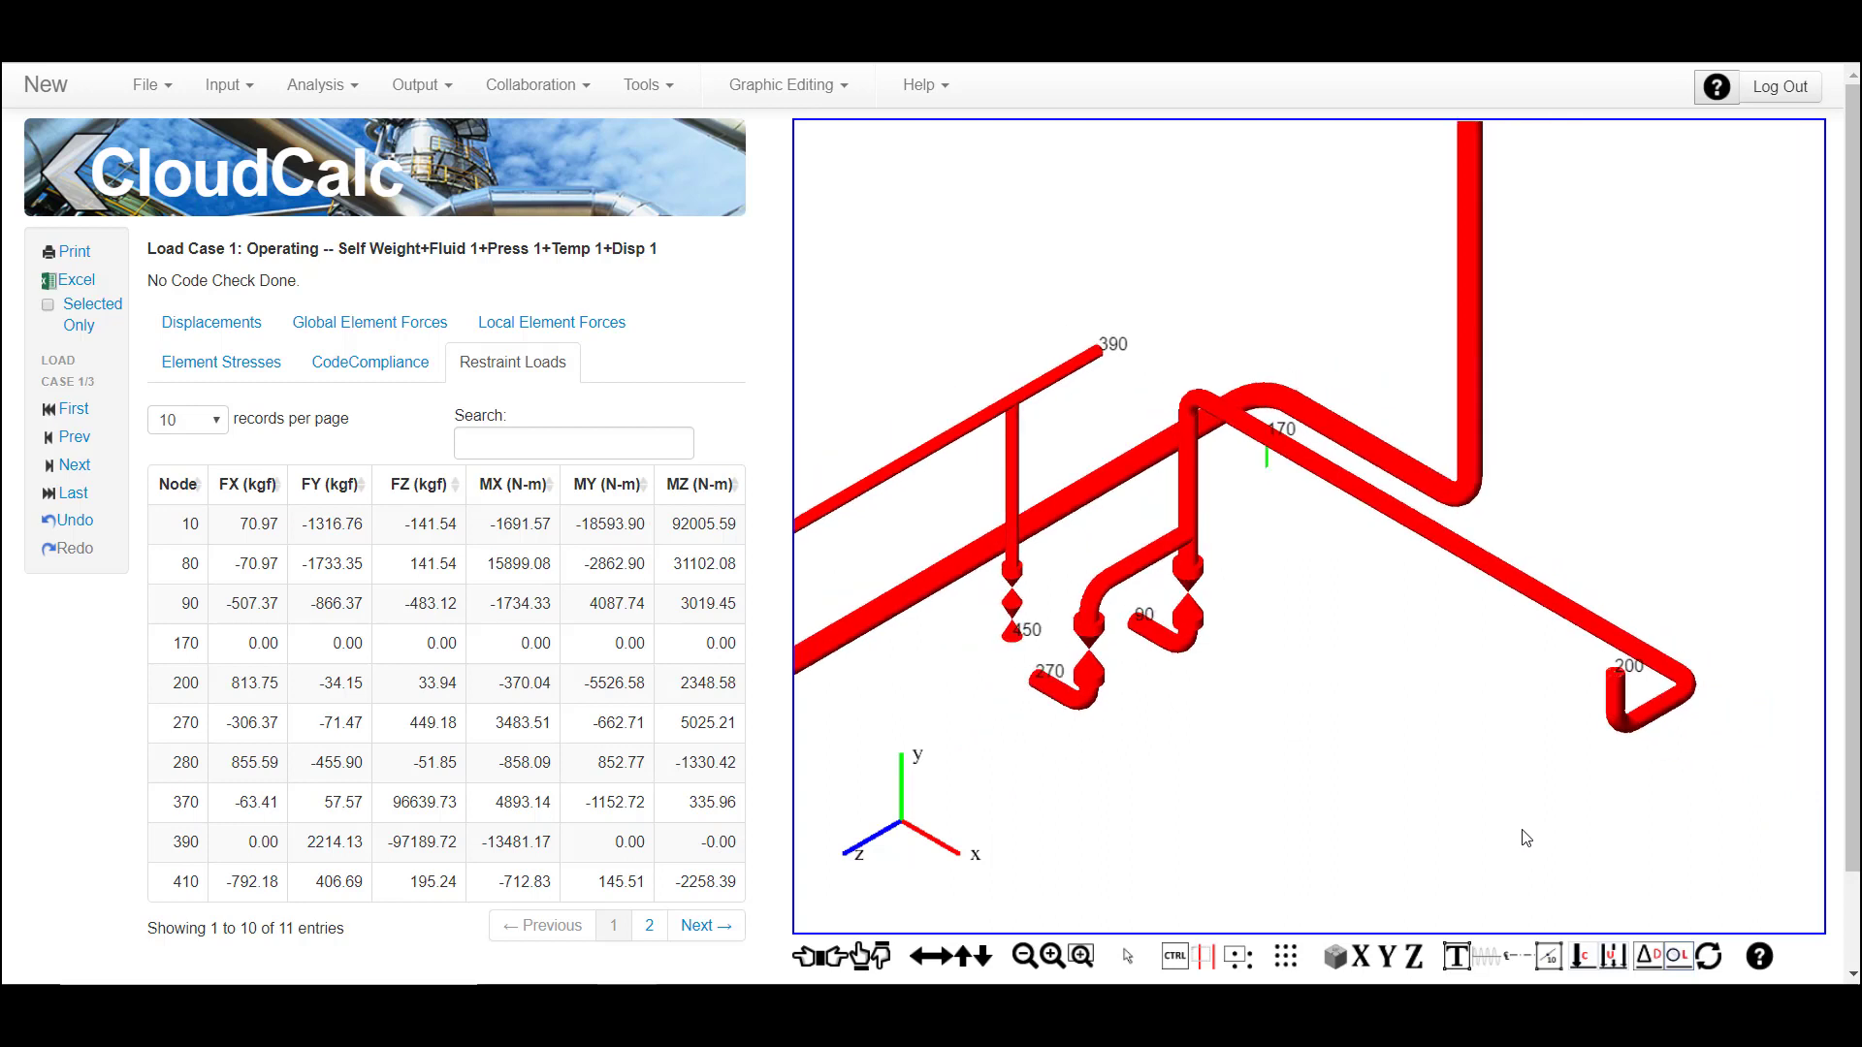
scroll(1526, 837, "down", 2)
scroll(1523, 839, "down", 4)
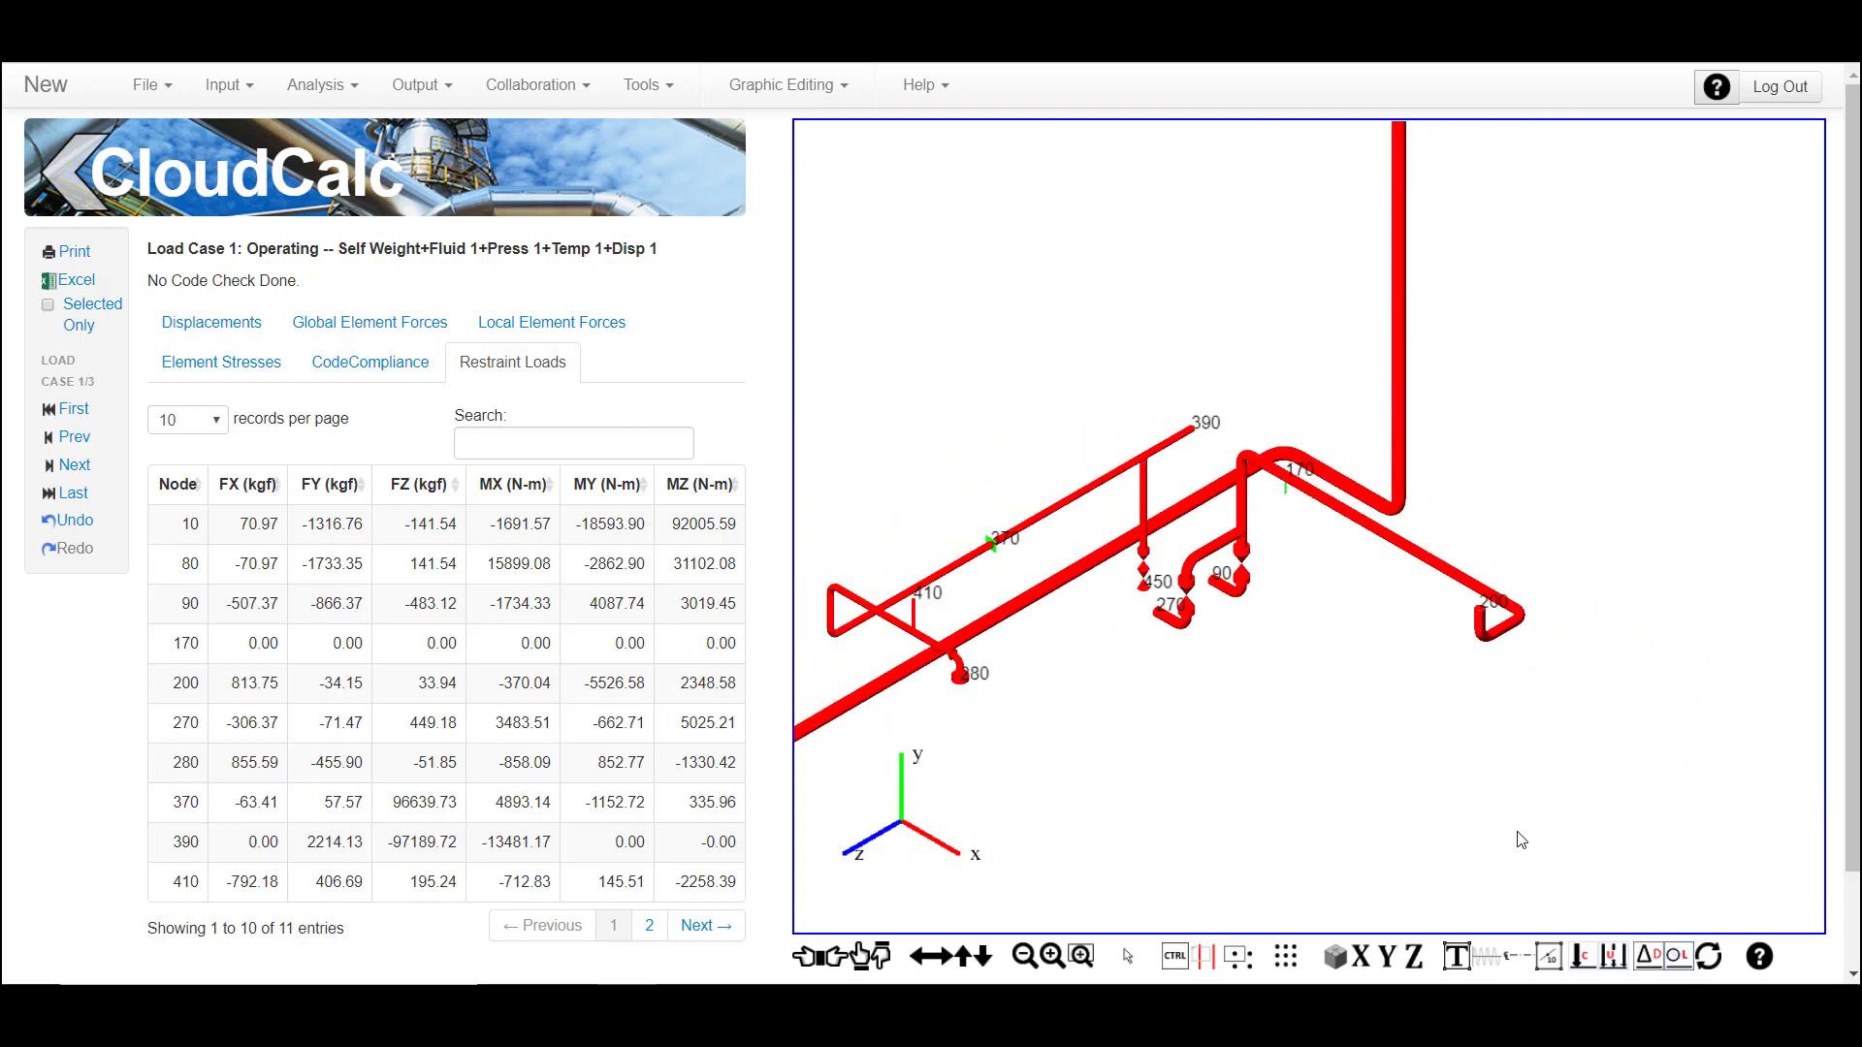
scroll(1520, 839, "down", 3)
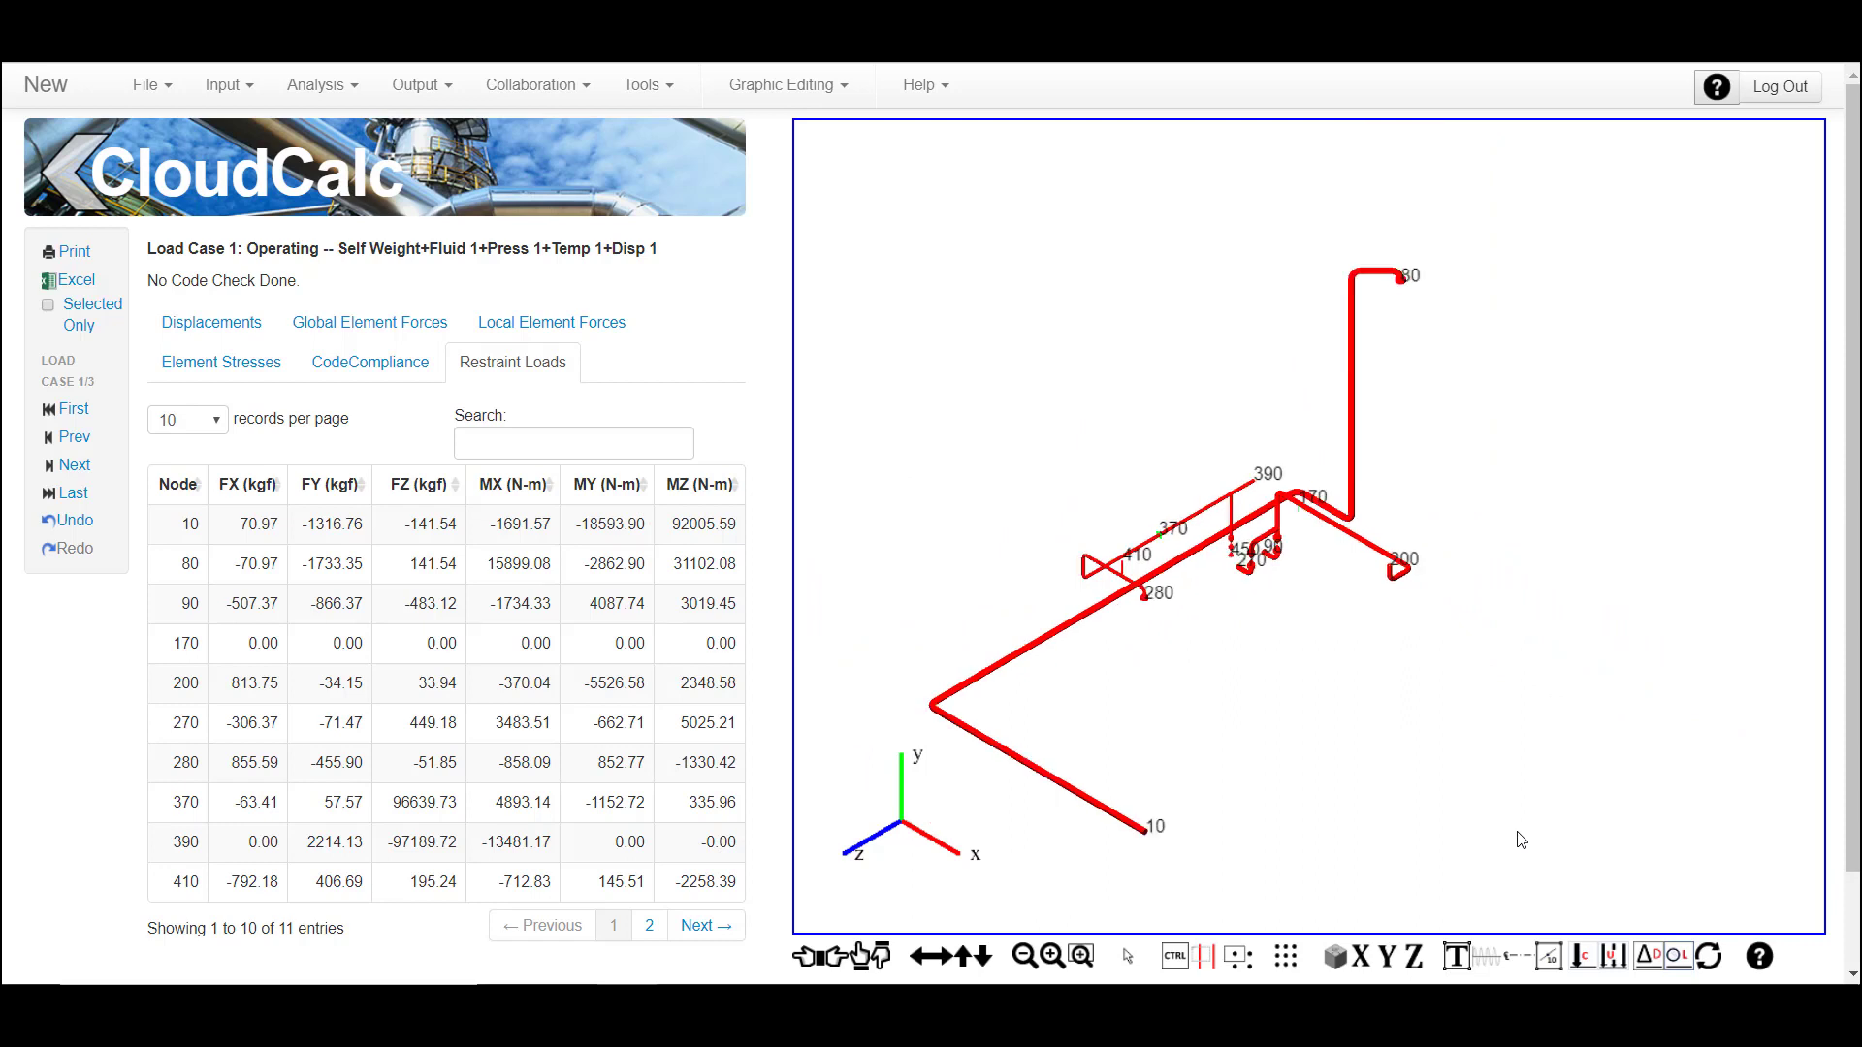
scroll(1521, 840, "up", 3)
middle_click_drag(1393, 785, 1403, 785)
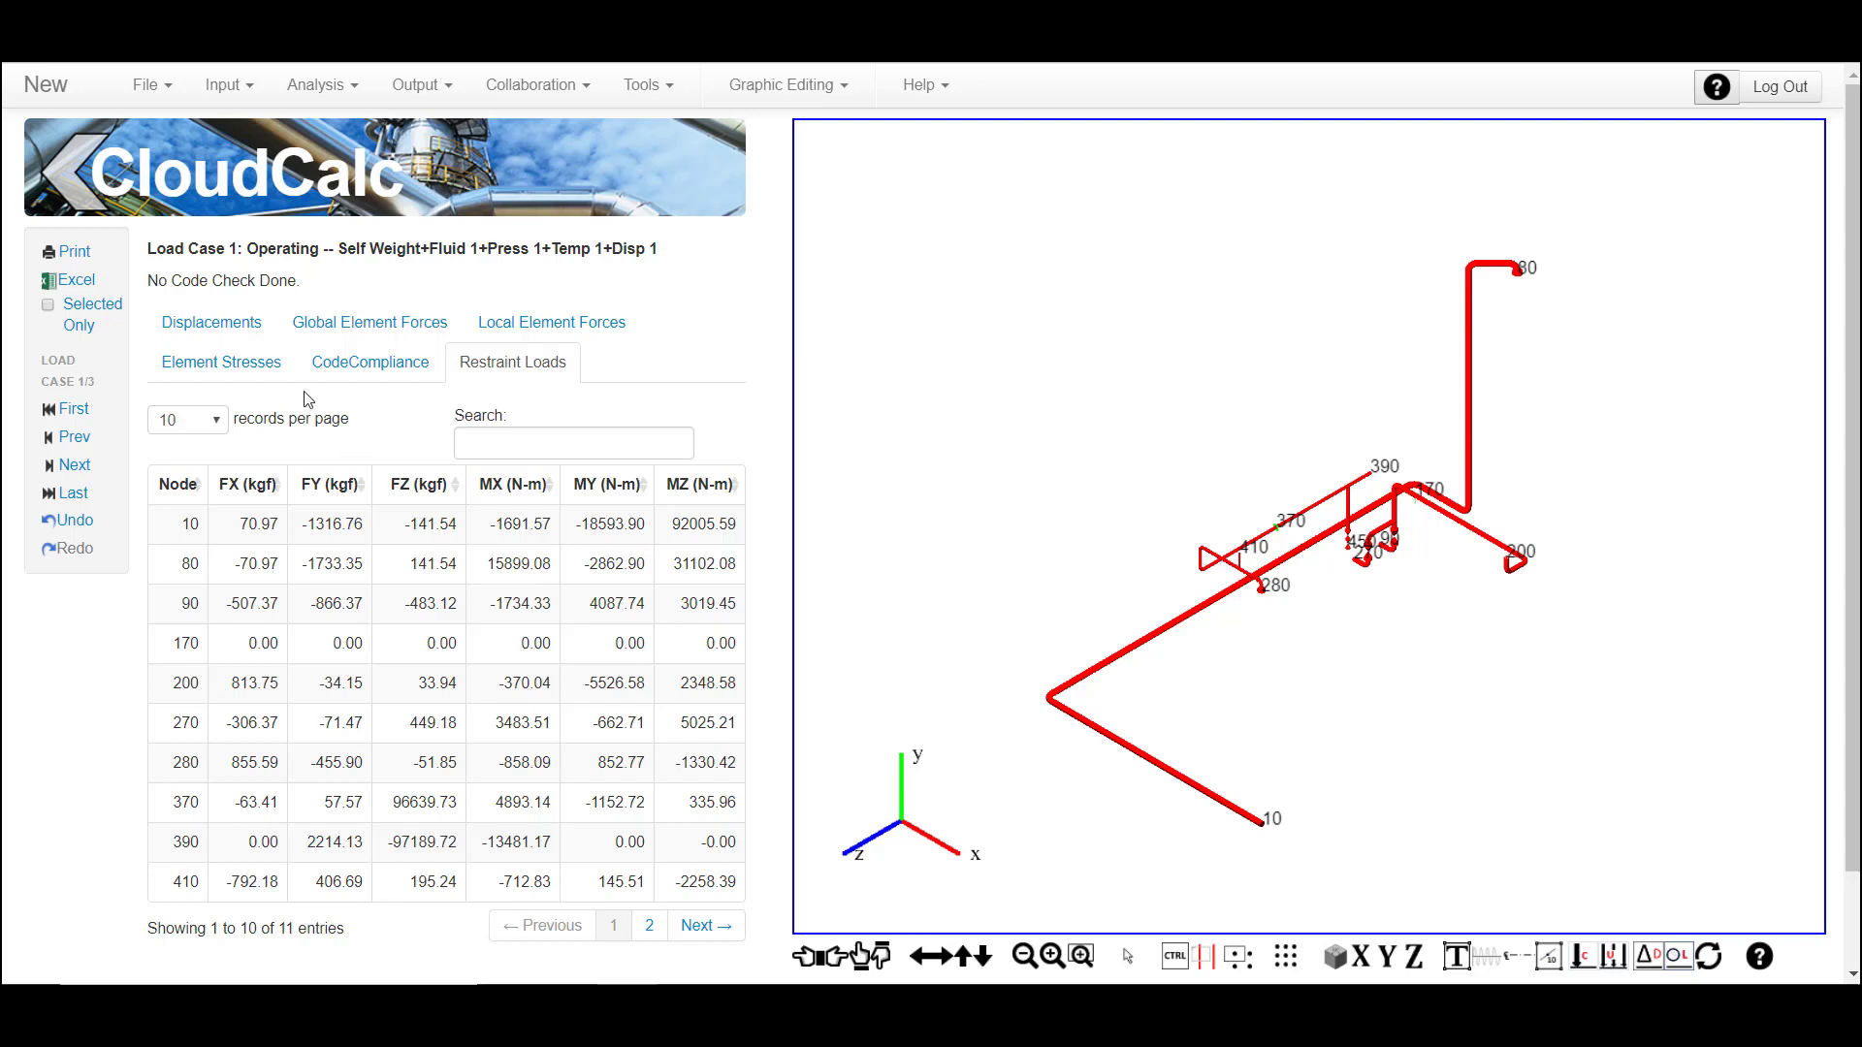
Show the code compliance results of Load Case 2 (Sustained) and sort them by ratio from highest to lowest
left_click(78, 469)
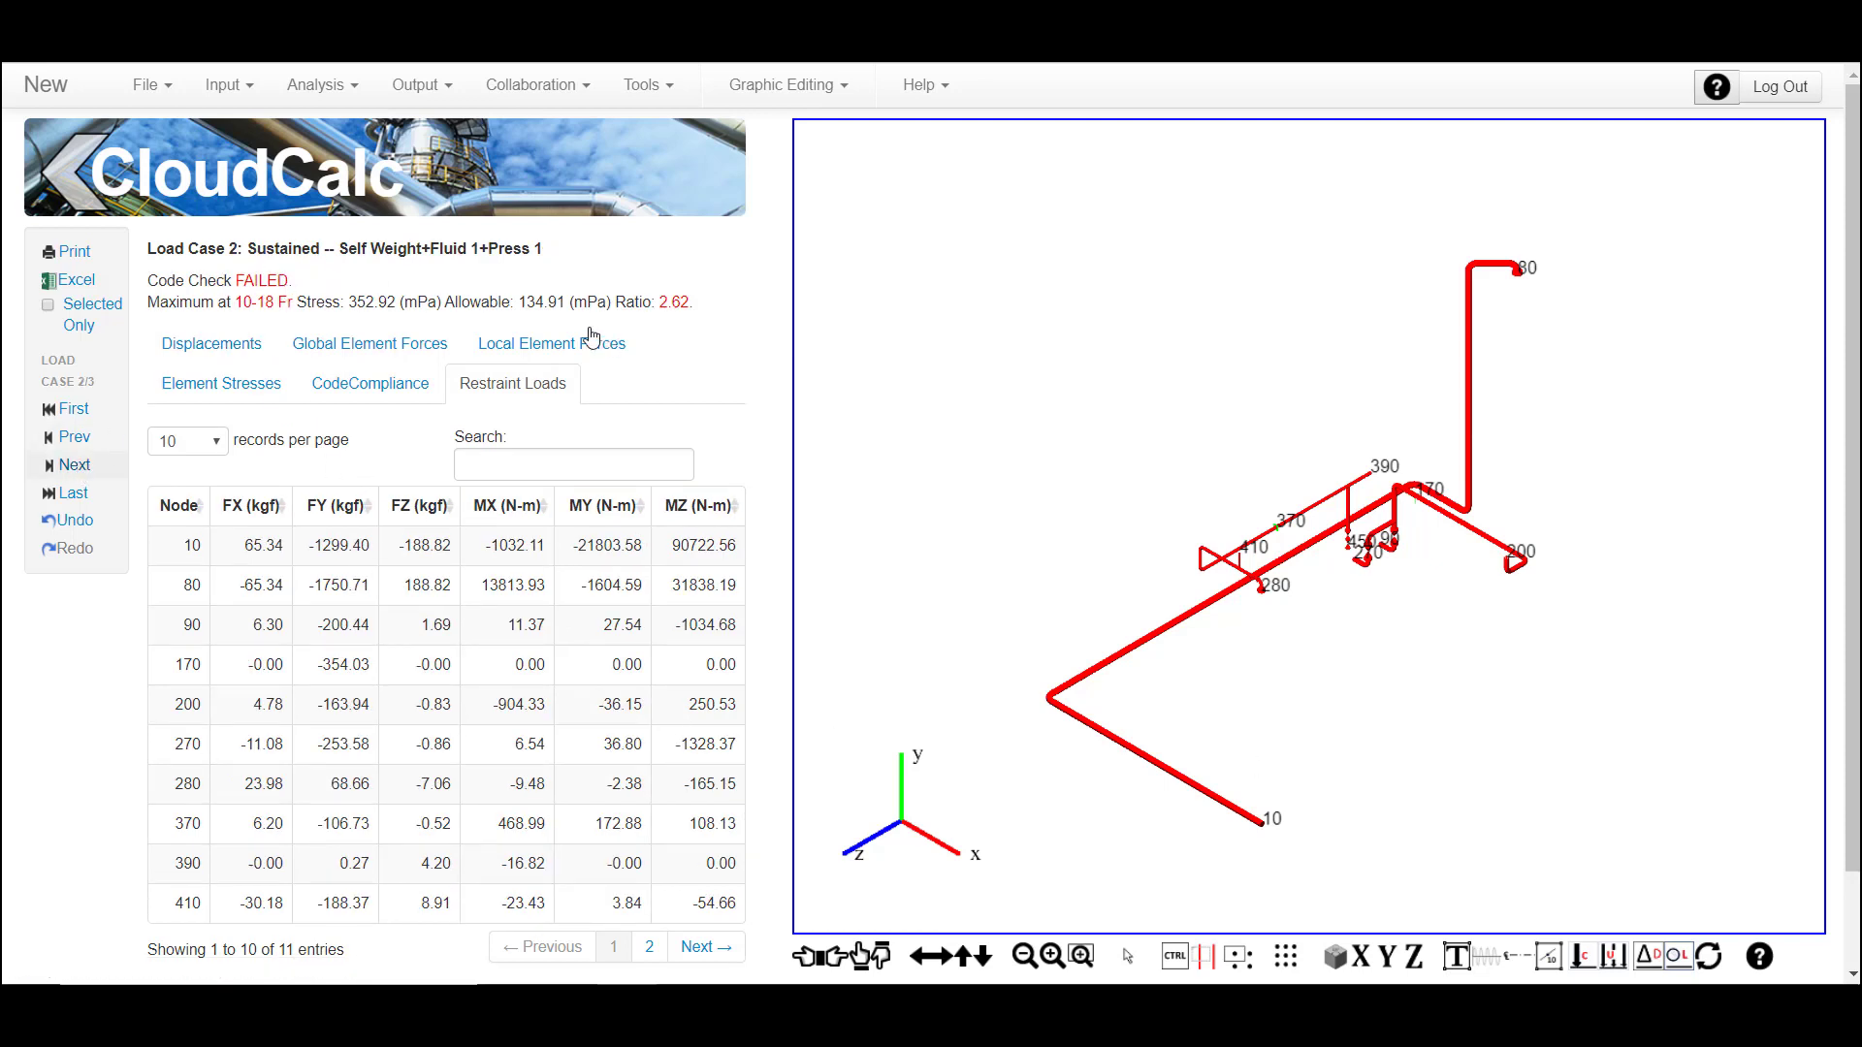
left_click(374, 390)
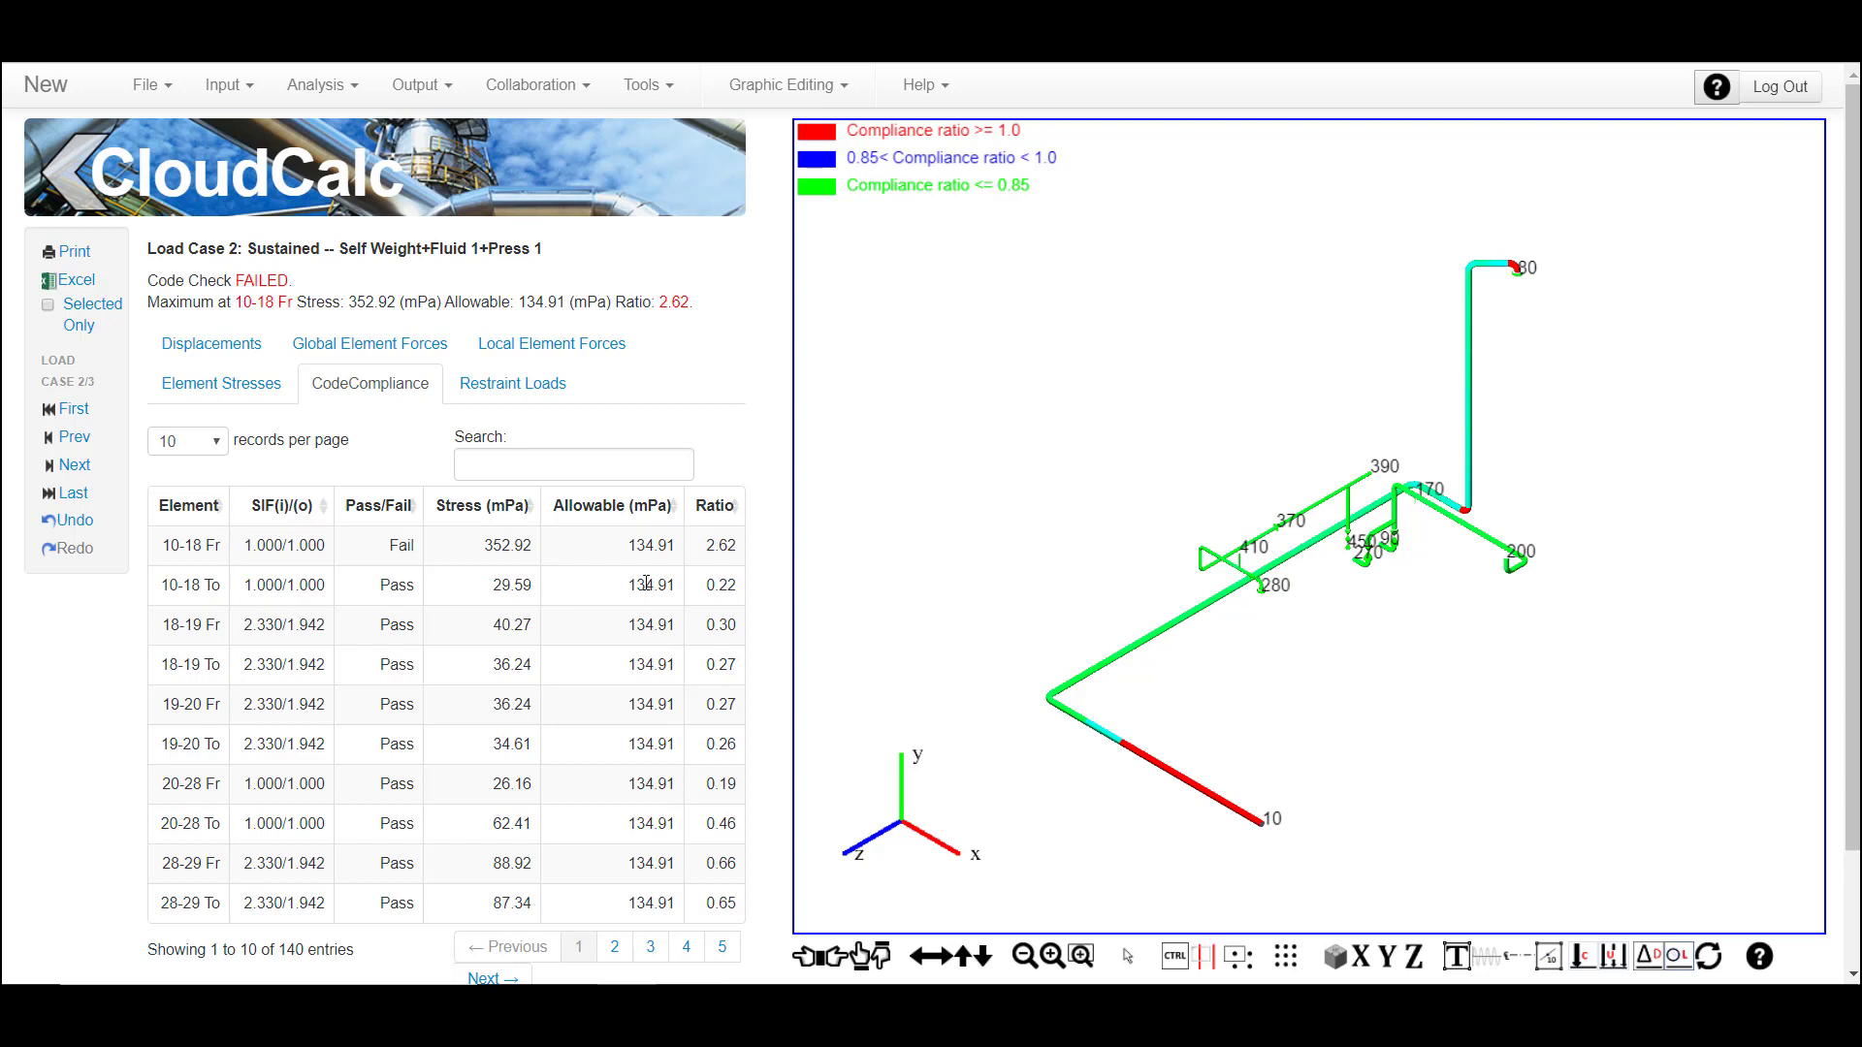
left_click(406, 512)
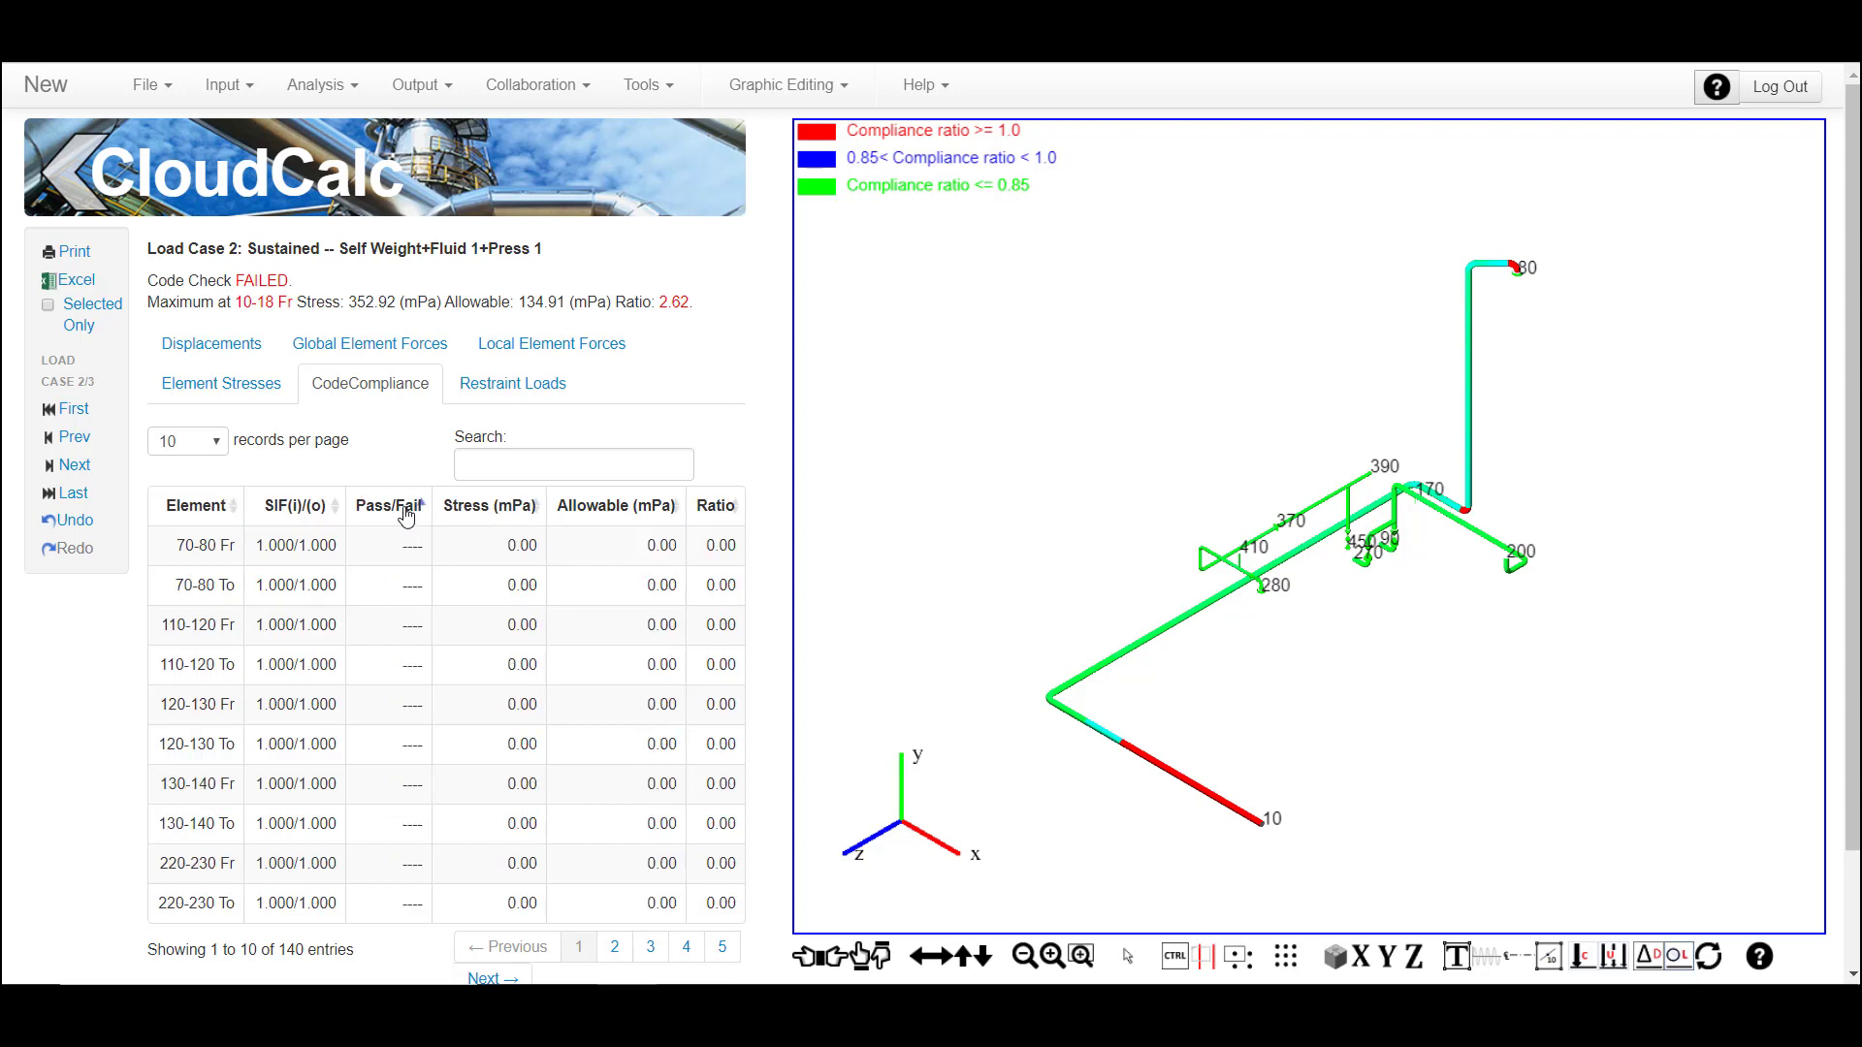
left_click(405, 514)
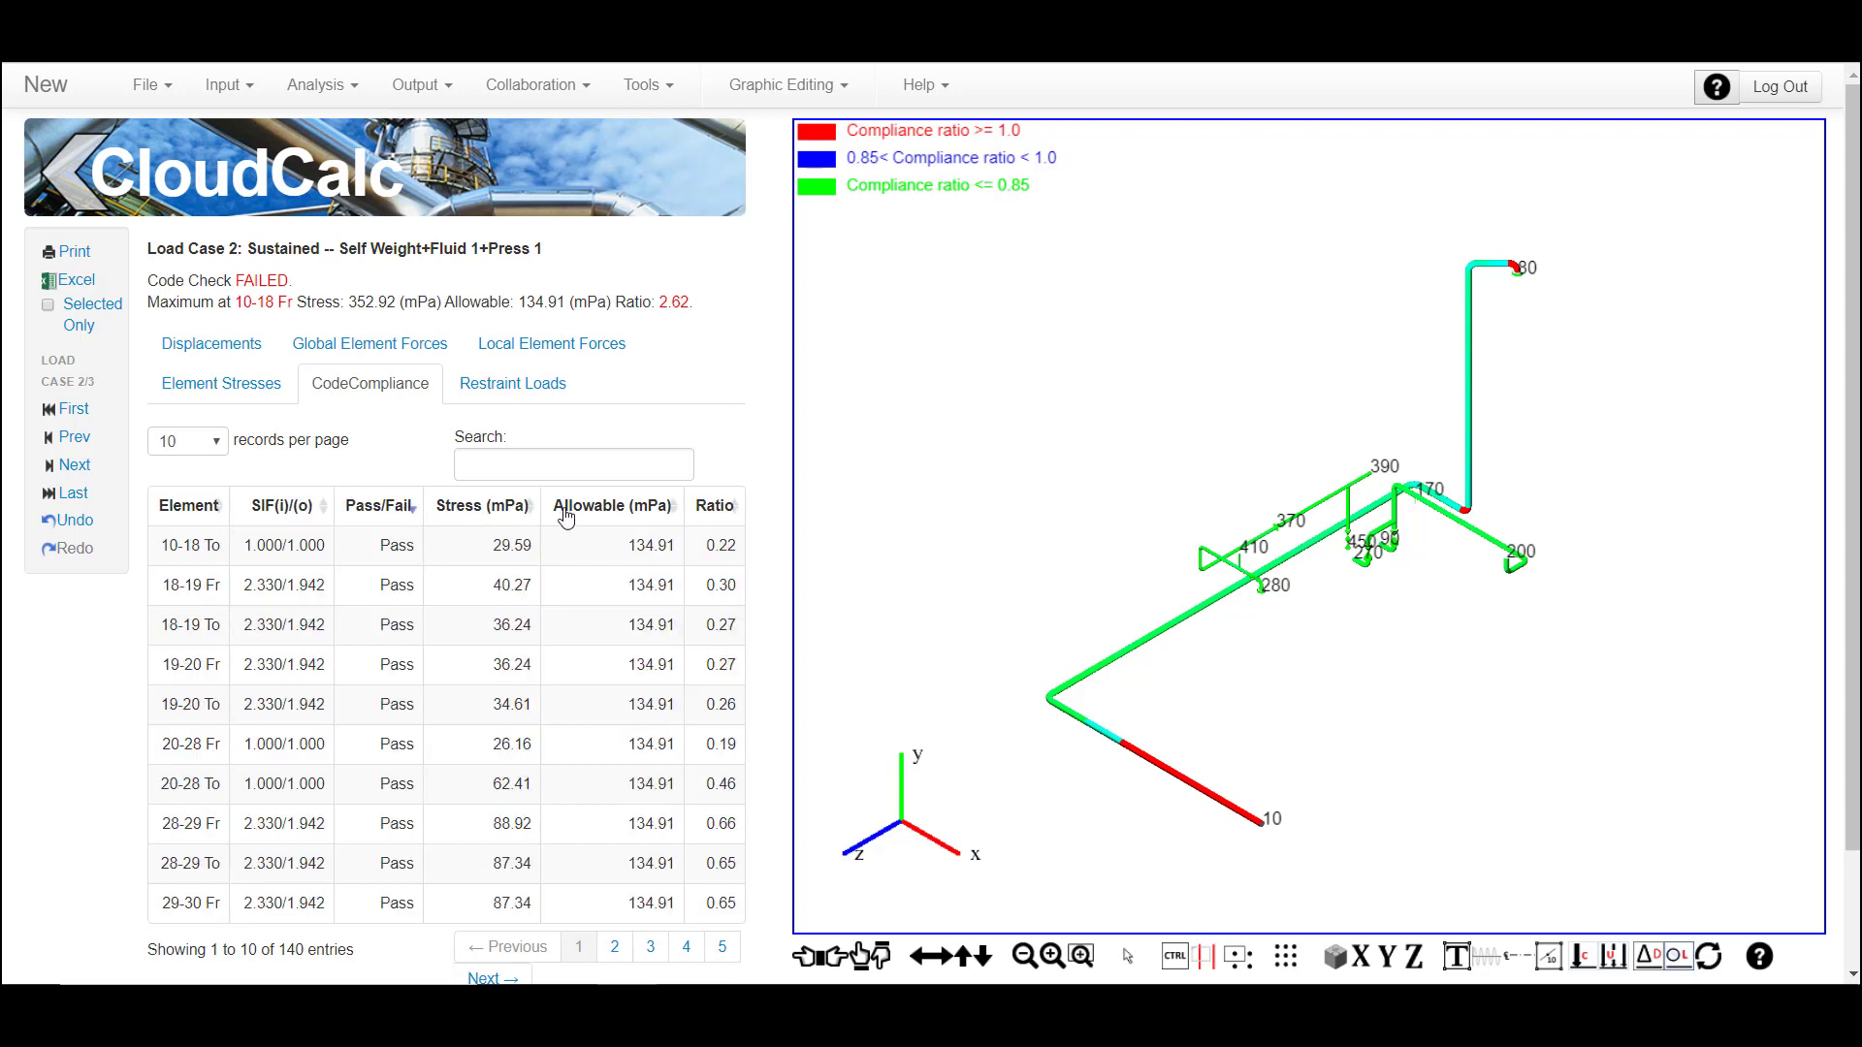
left_click(701, 512)
left_click(701, 512)
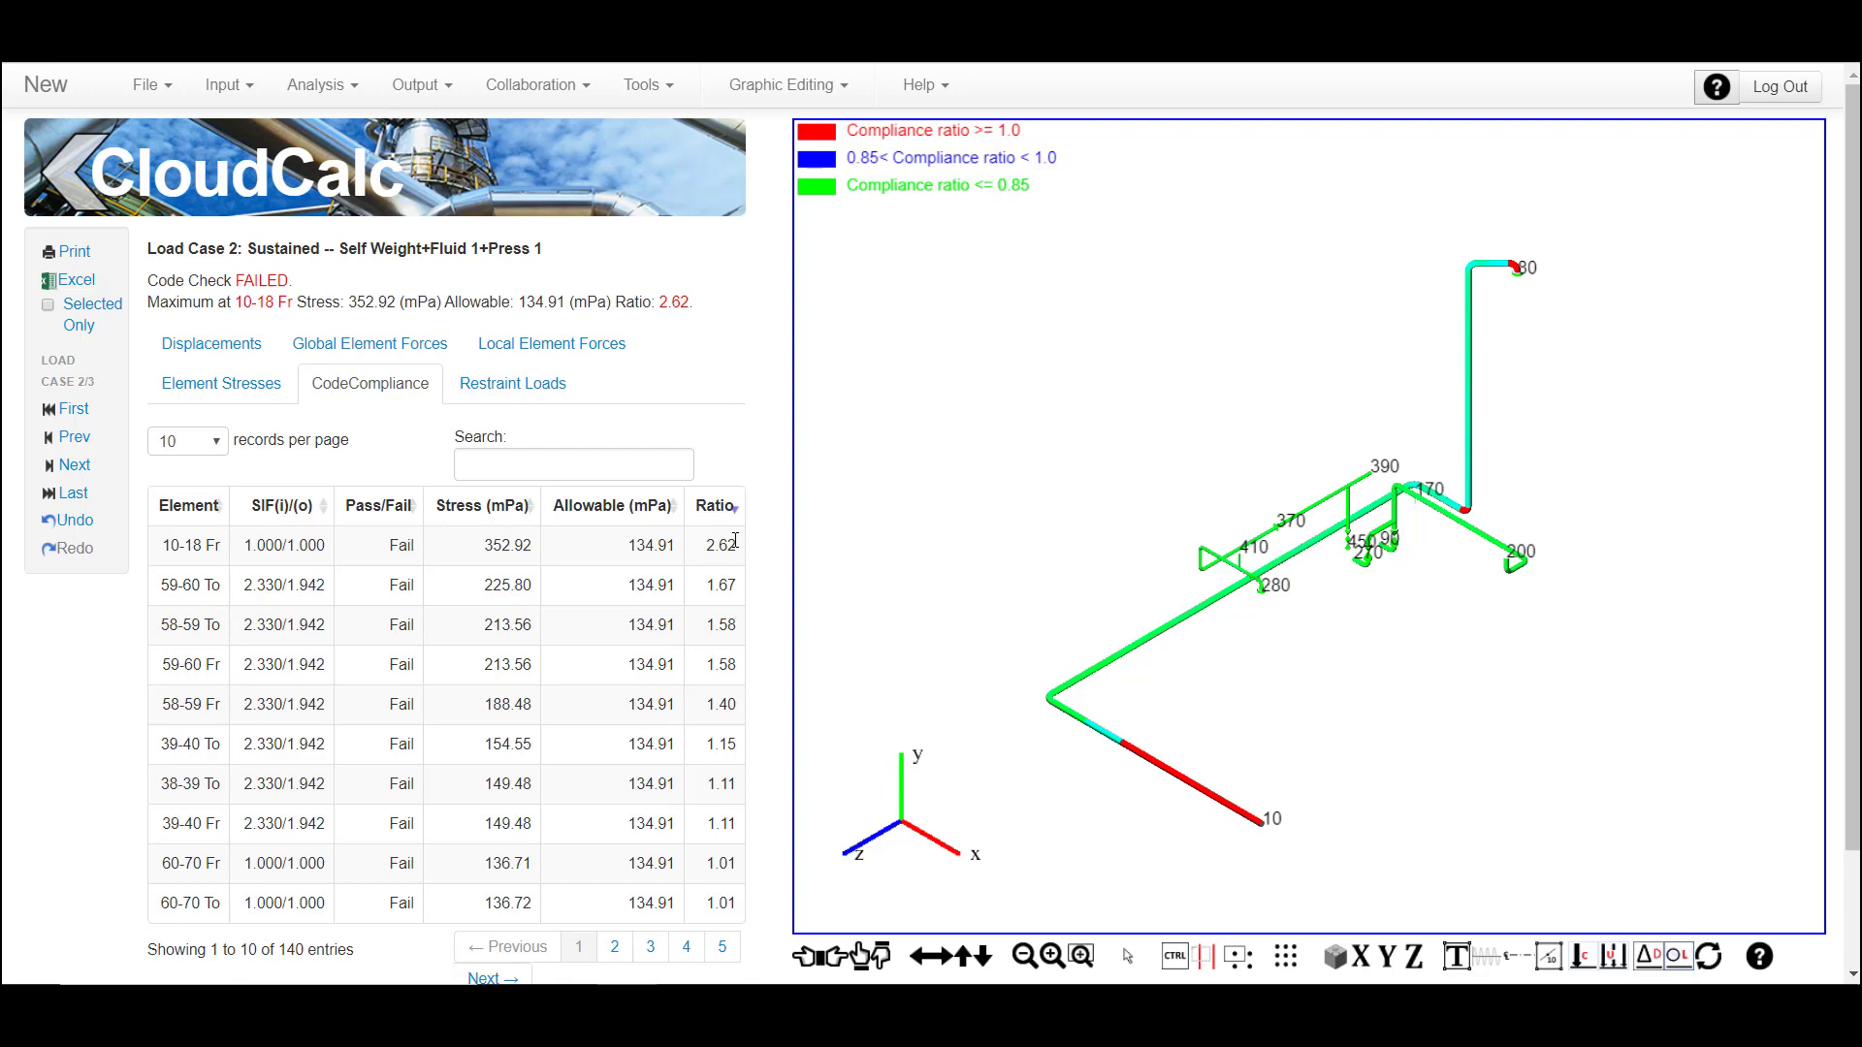
Show the Expansion combination case's code compliance sorted by descending ratio, and inspect the overstressed pipe between nodes 370 and 390
left_click(67, 468)
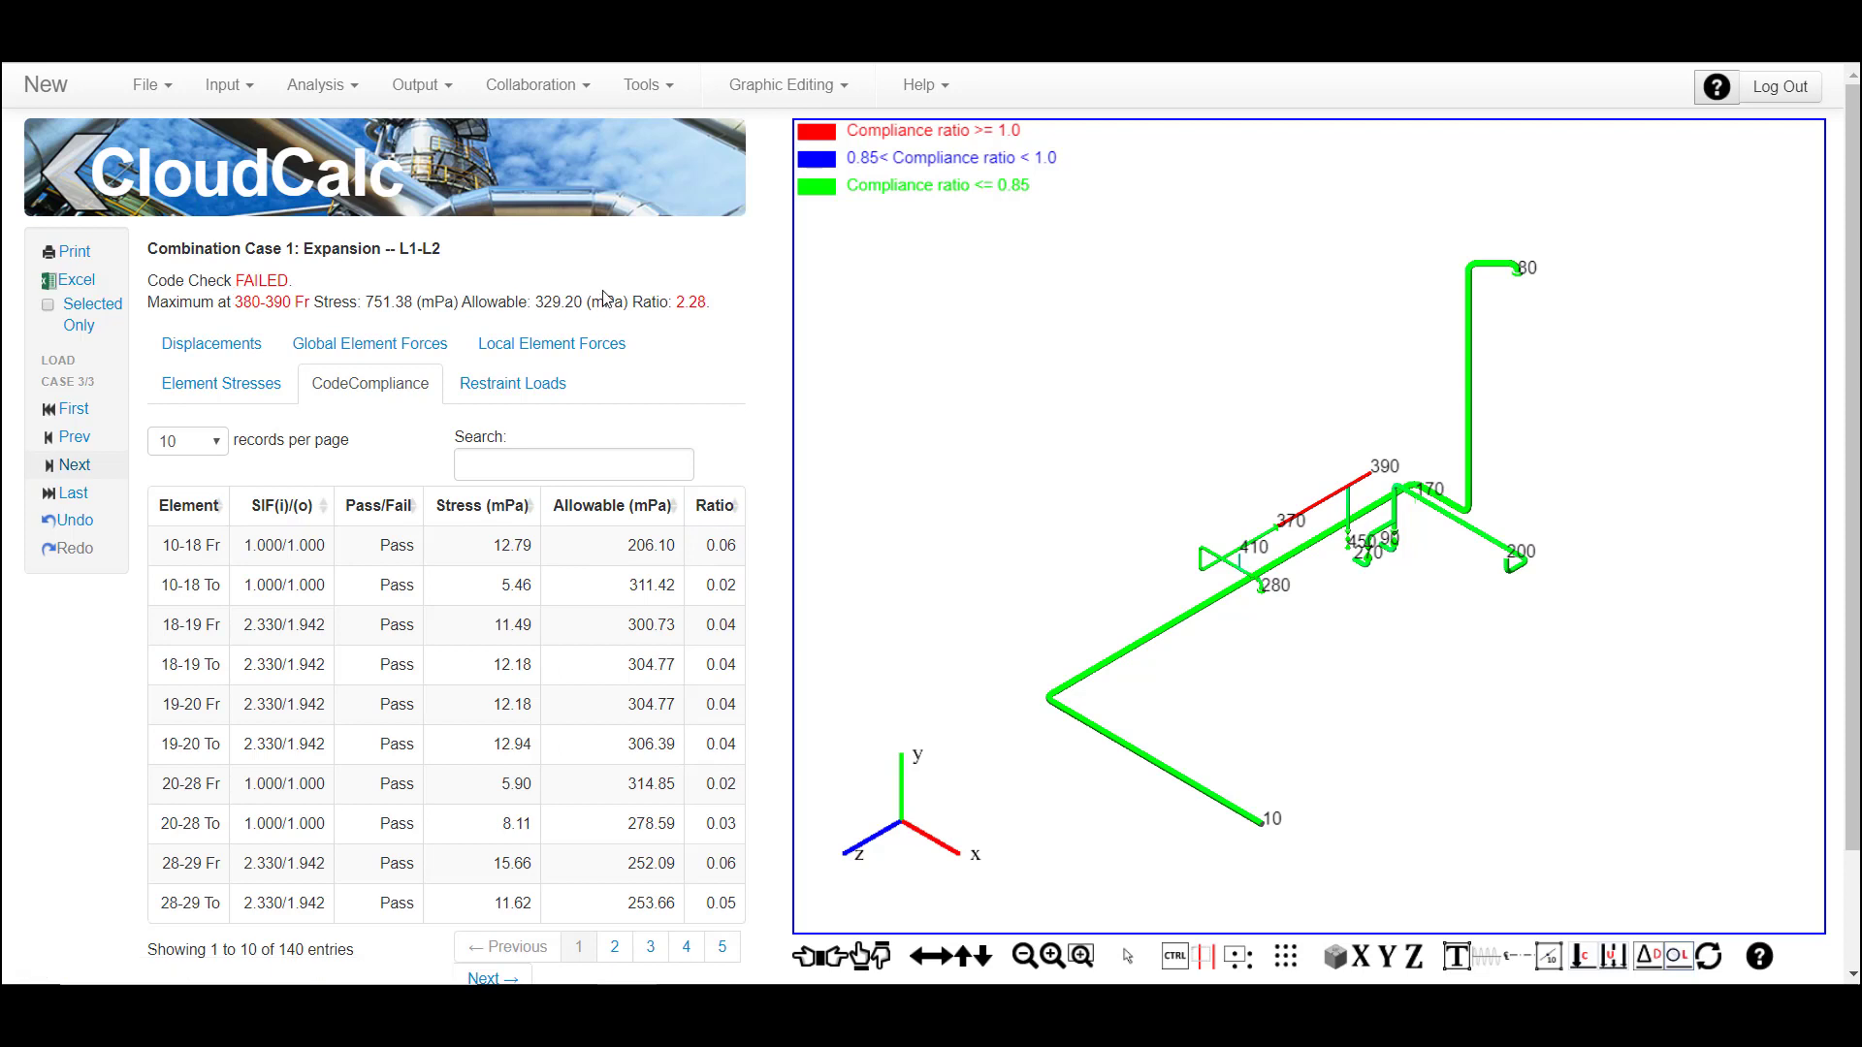
left_click(731, 508)
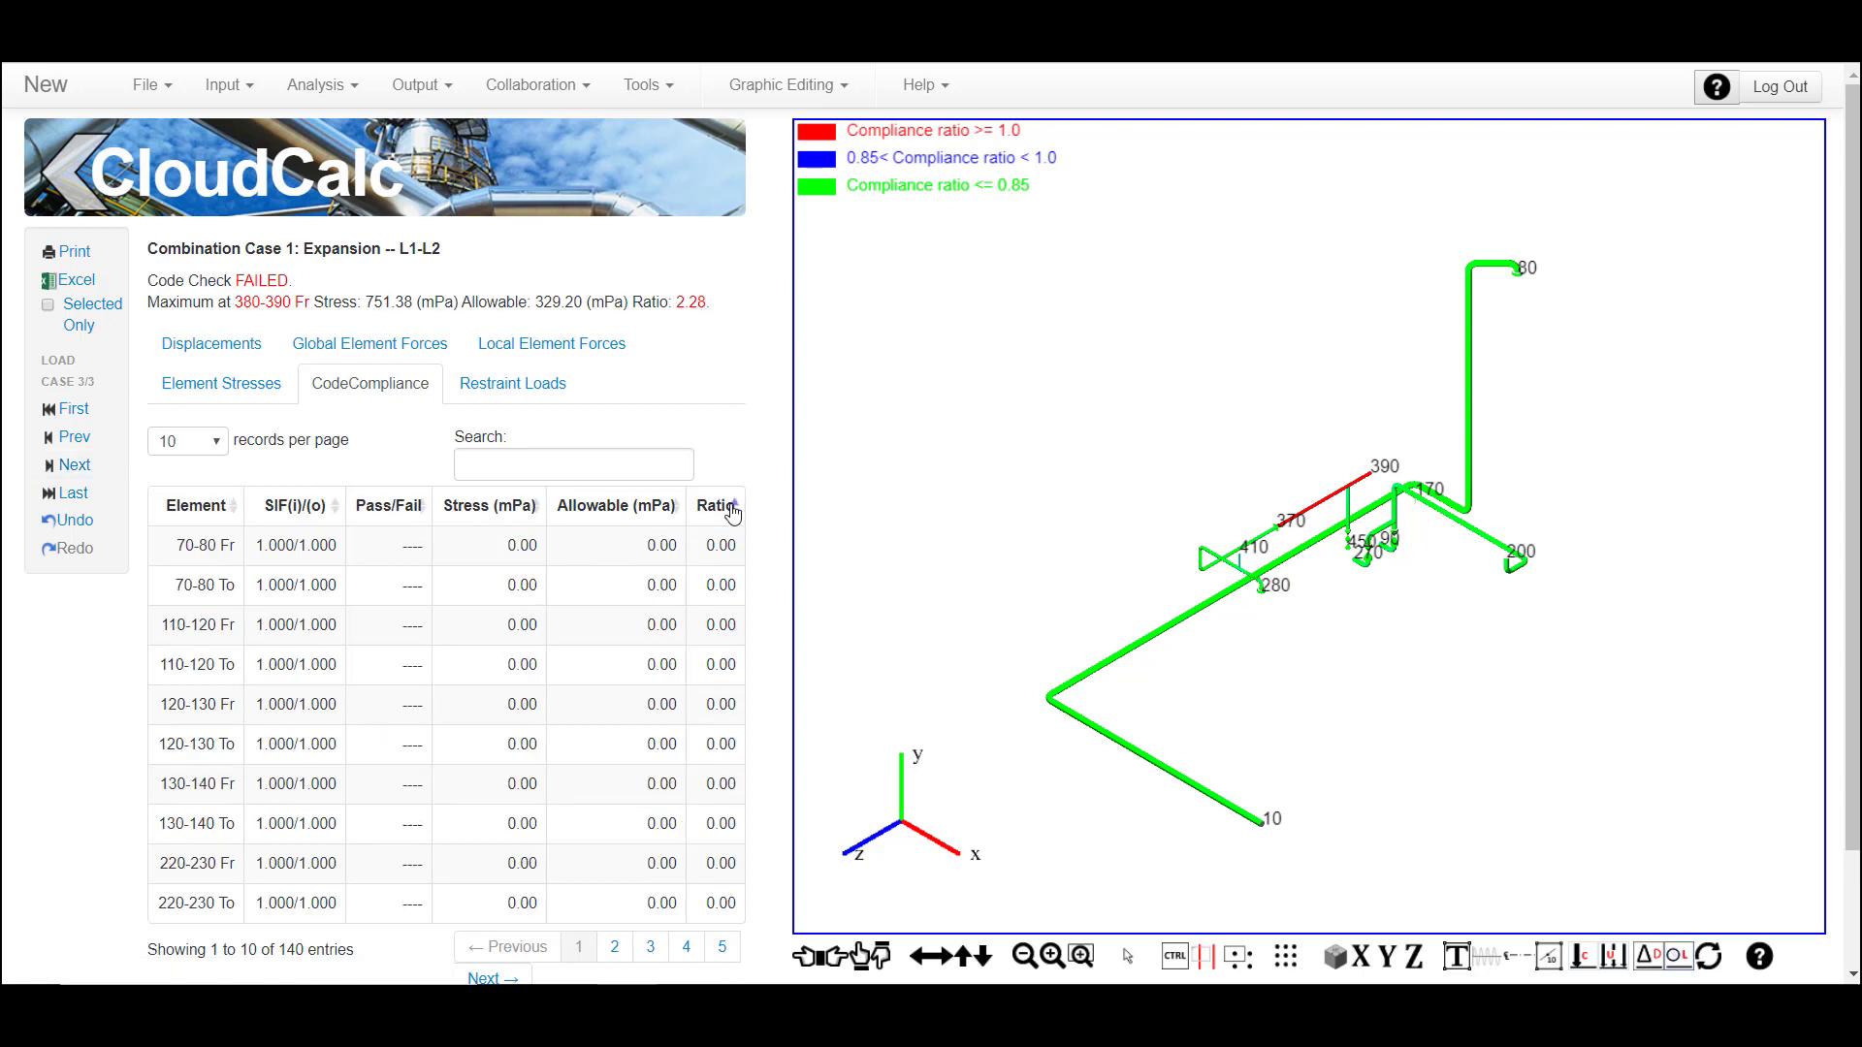
left_click(731, 509)
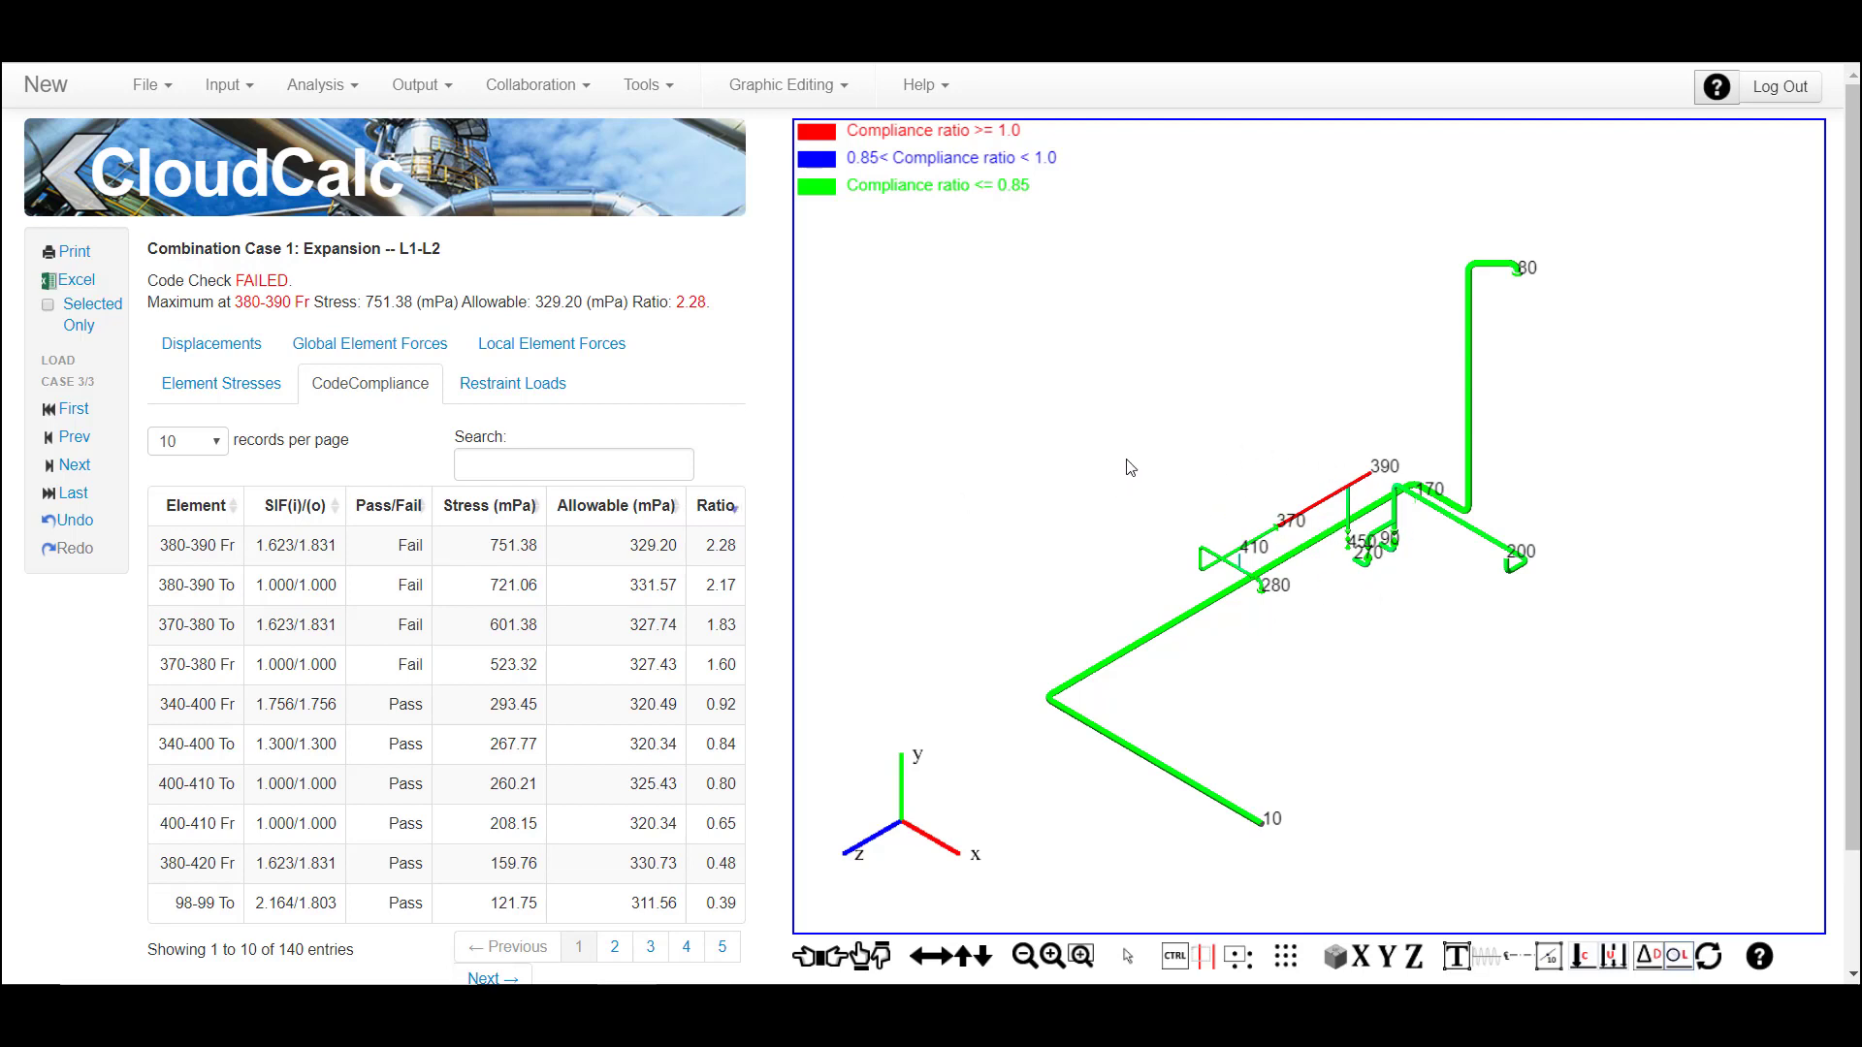
left_click_drag(1097, 399, 1550, 687)
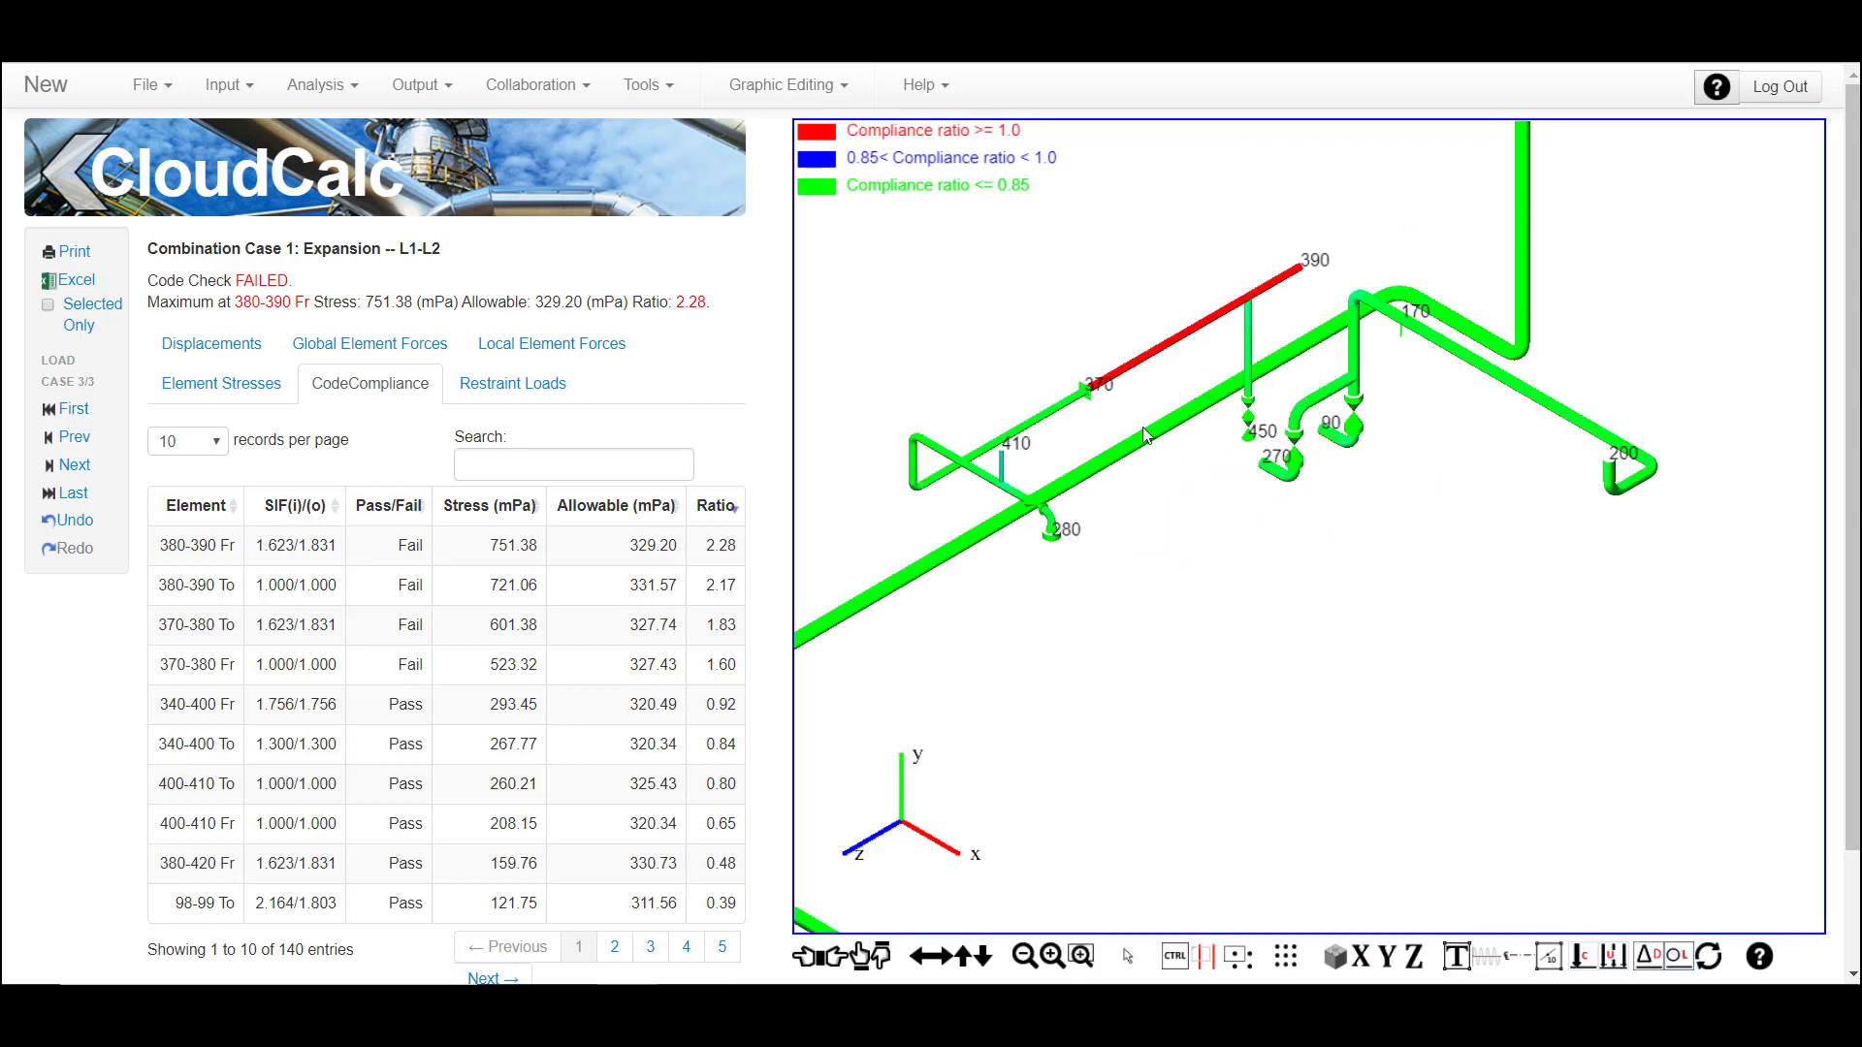
scroll(1387, 514, "down", 3)
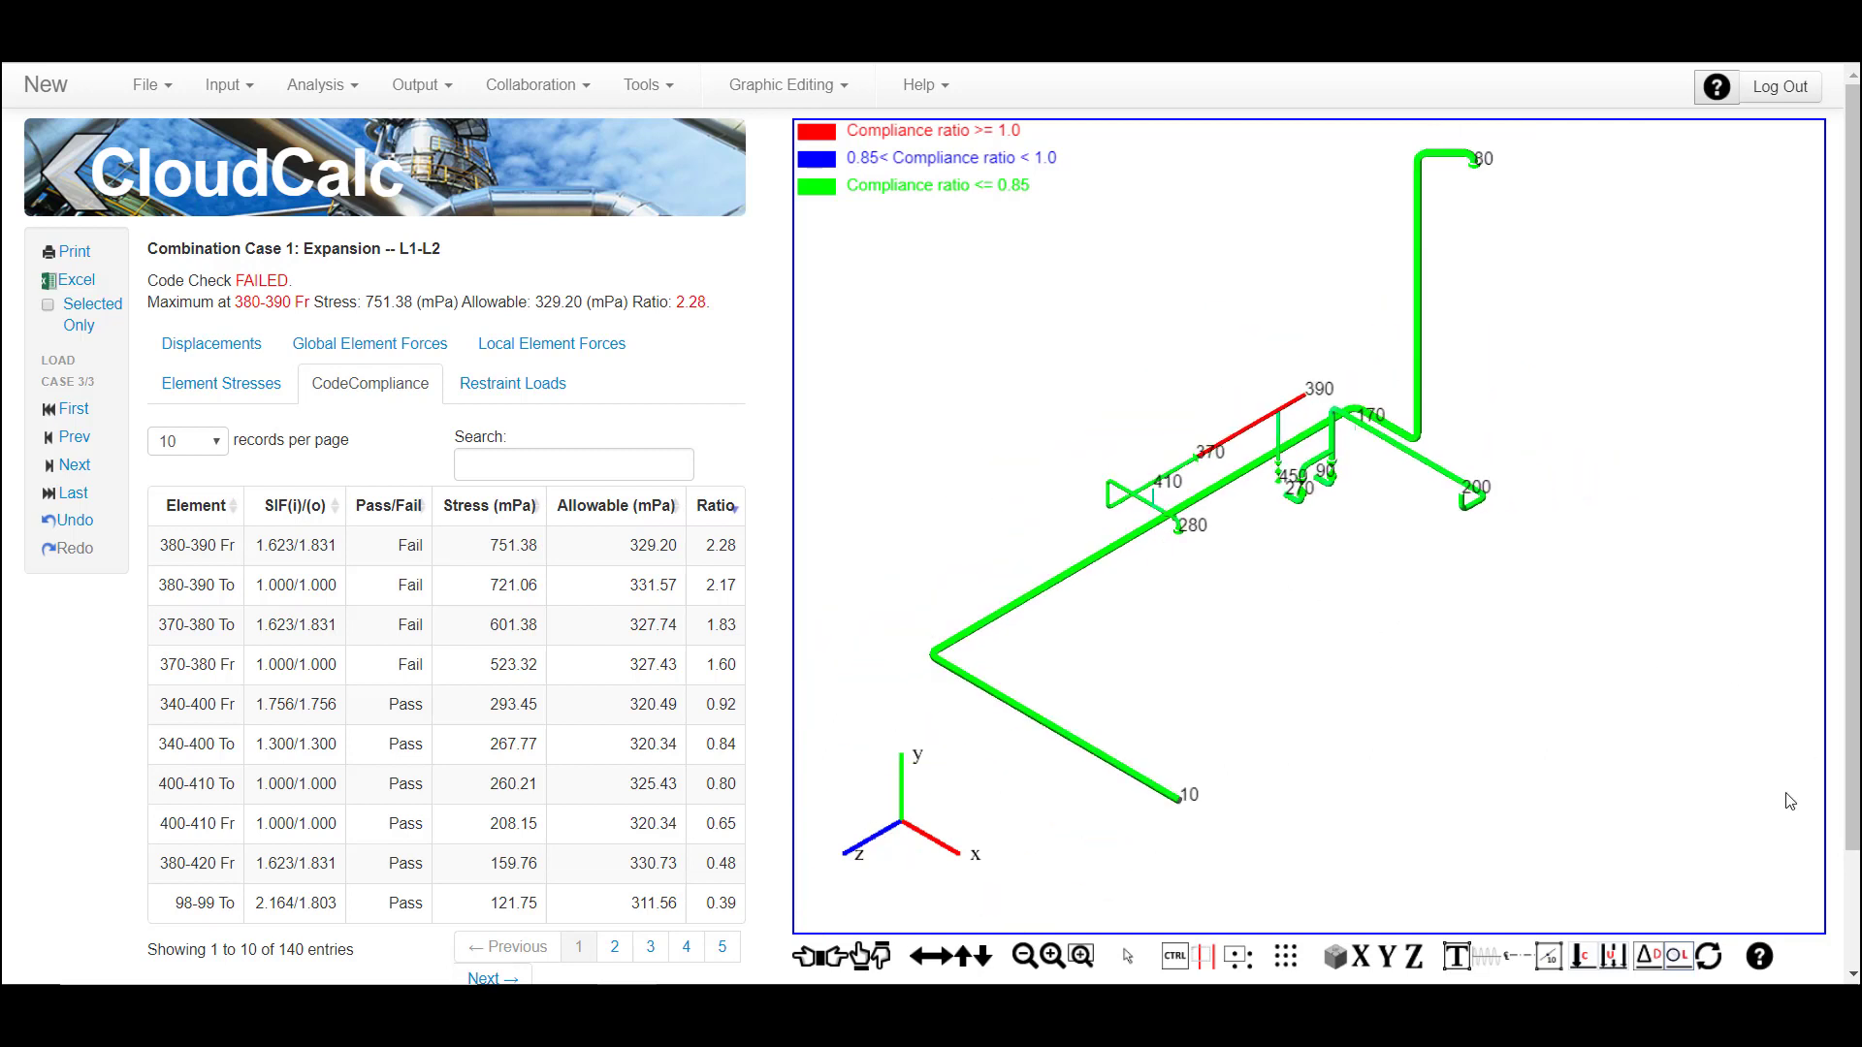
Return to the modeling input with an enlarged graphics area and limit the node labels to the restrained nodes
left_click(225, 87)
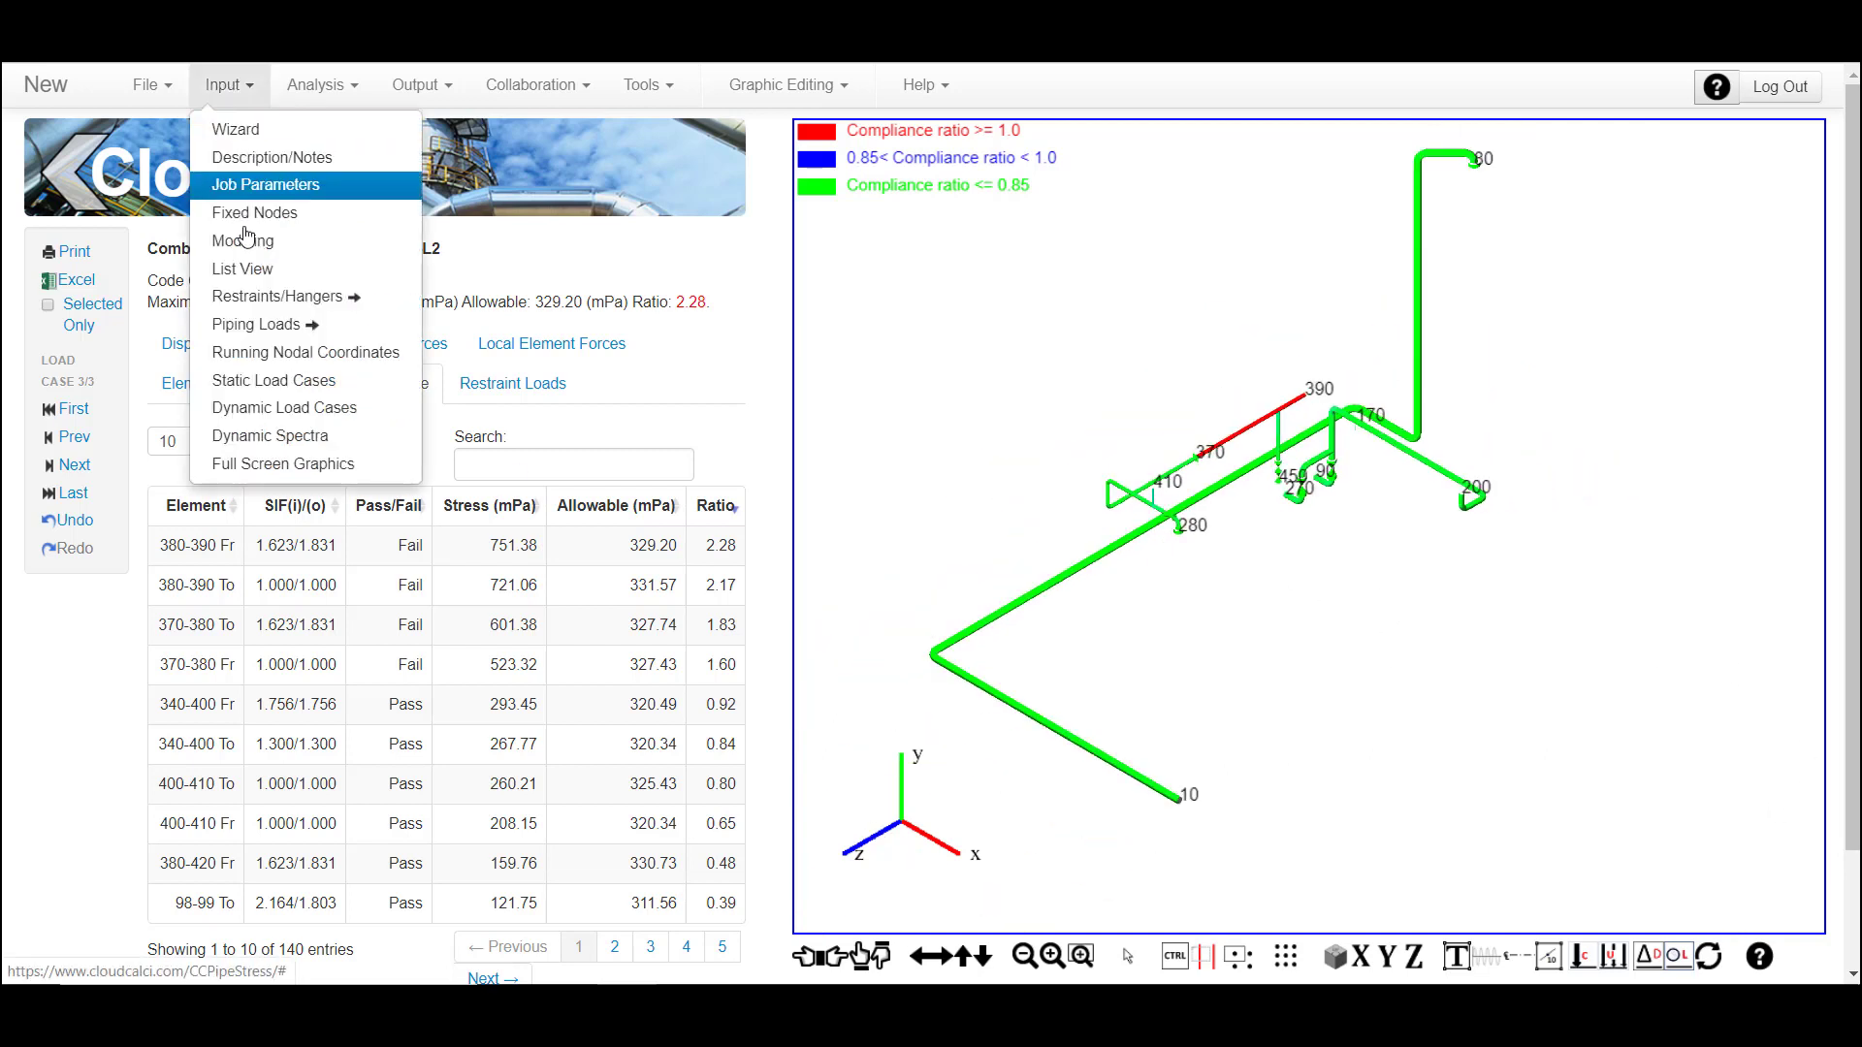
left_click(242, 238)
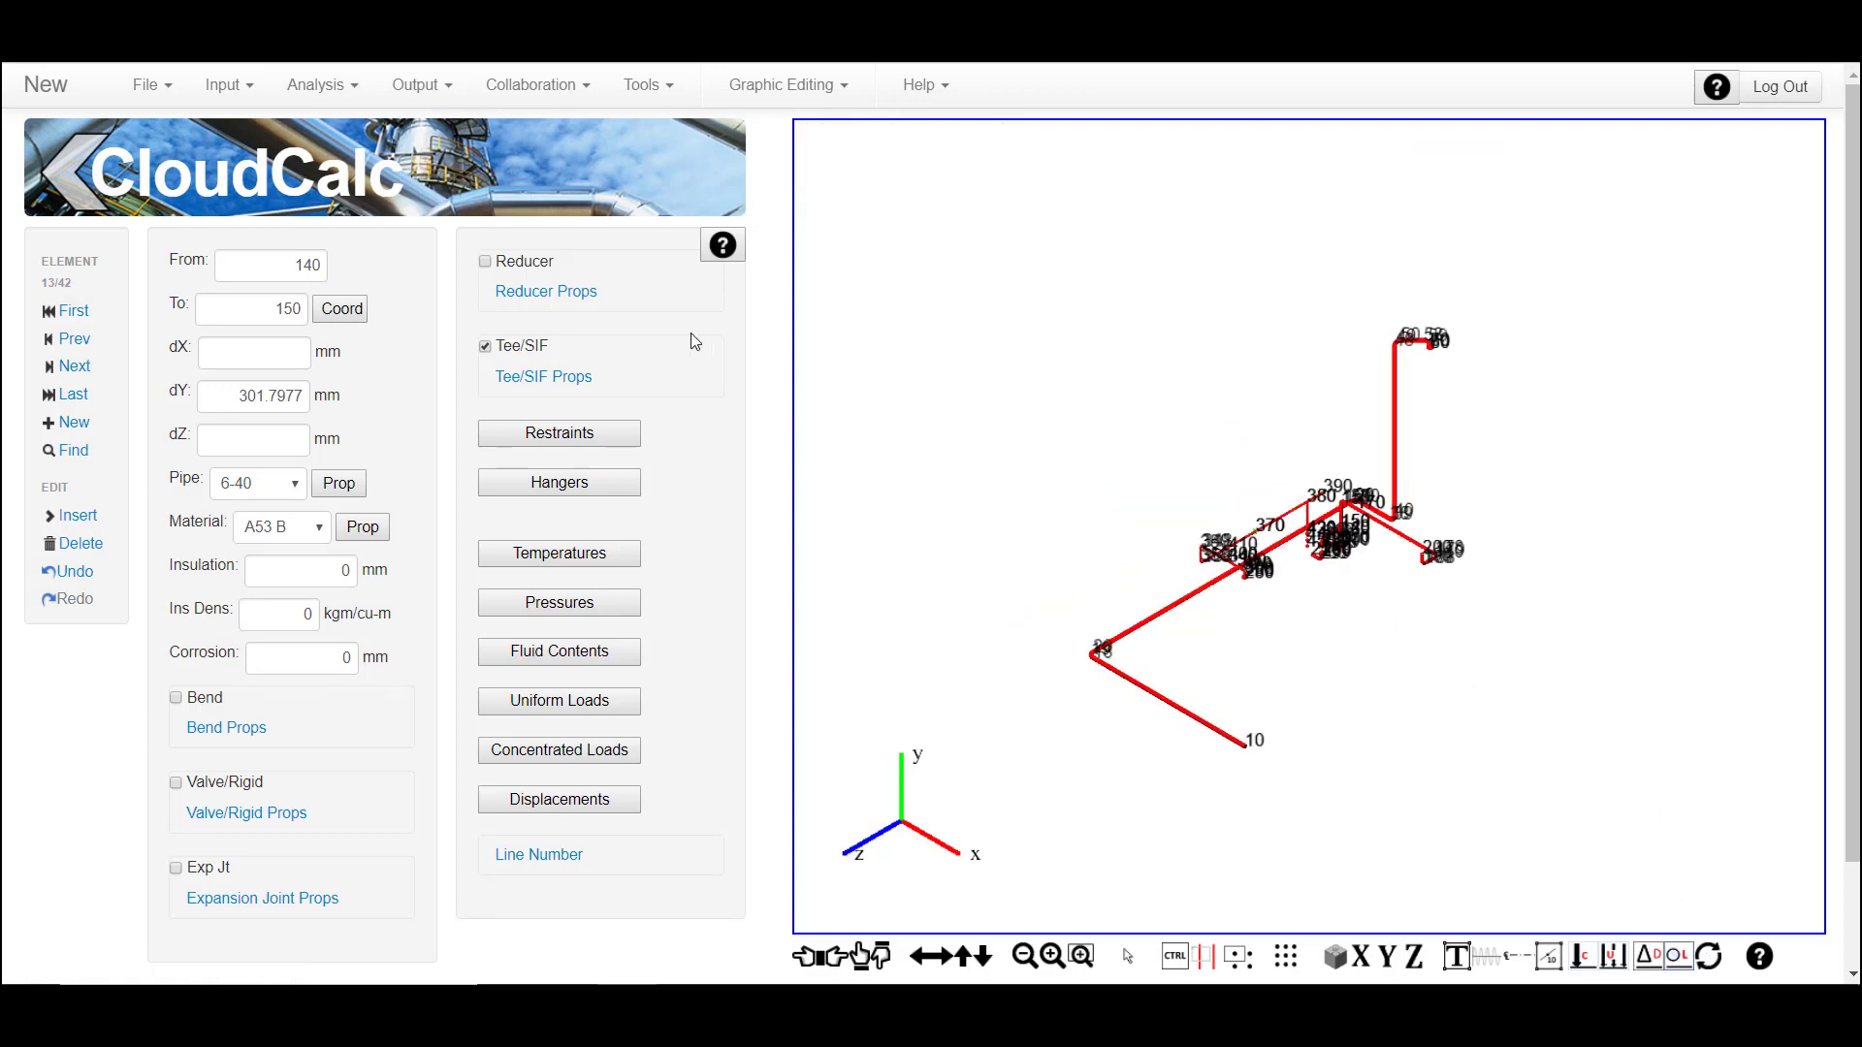
left_click(543, 182)
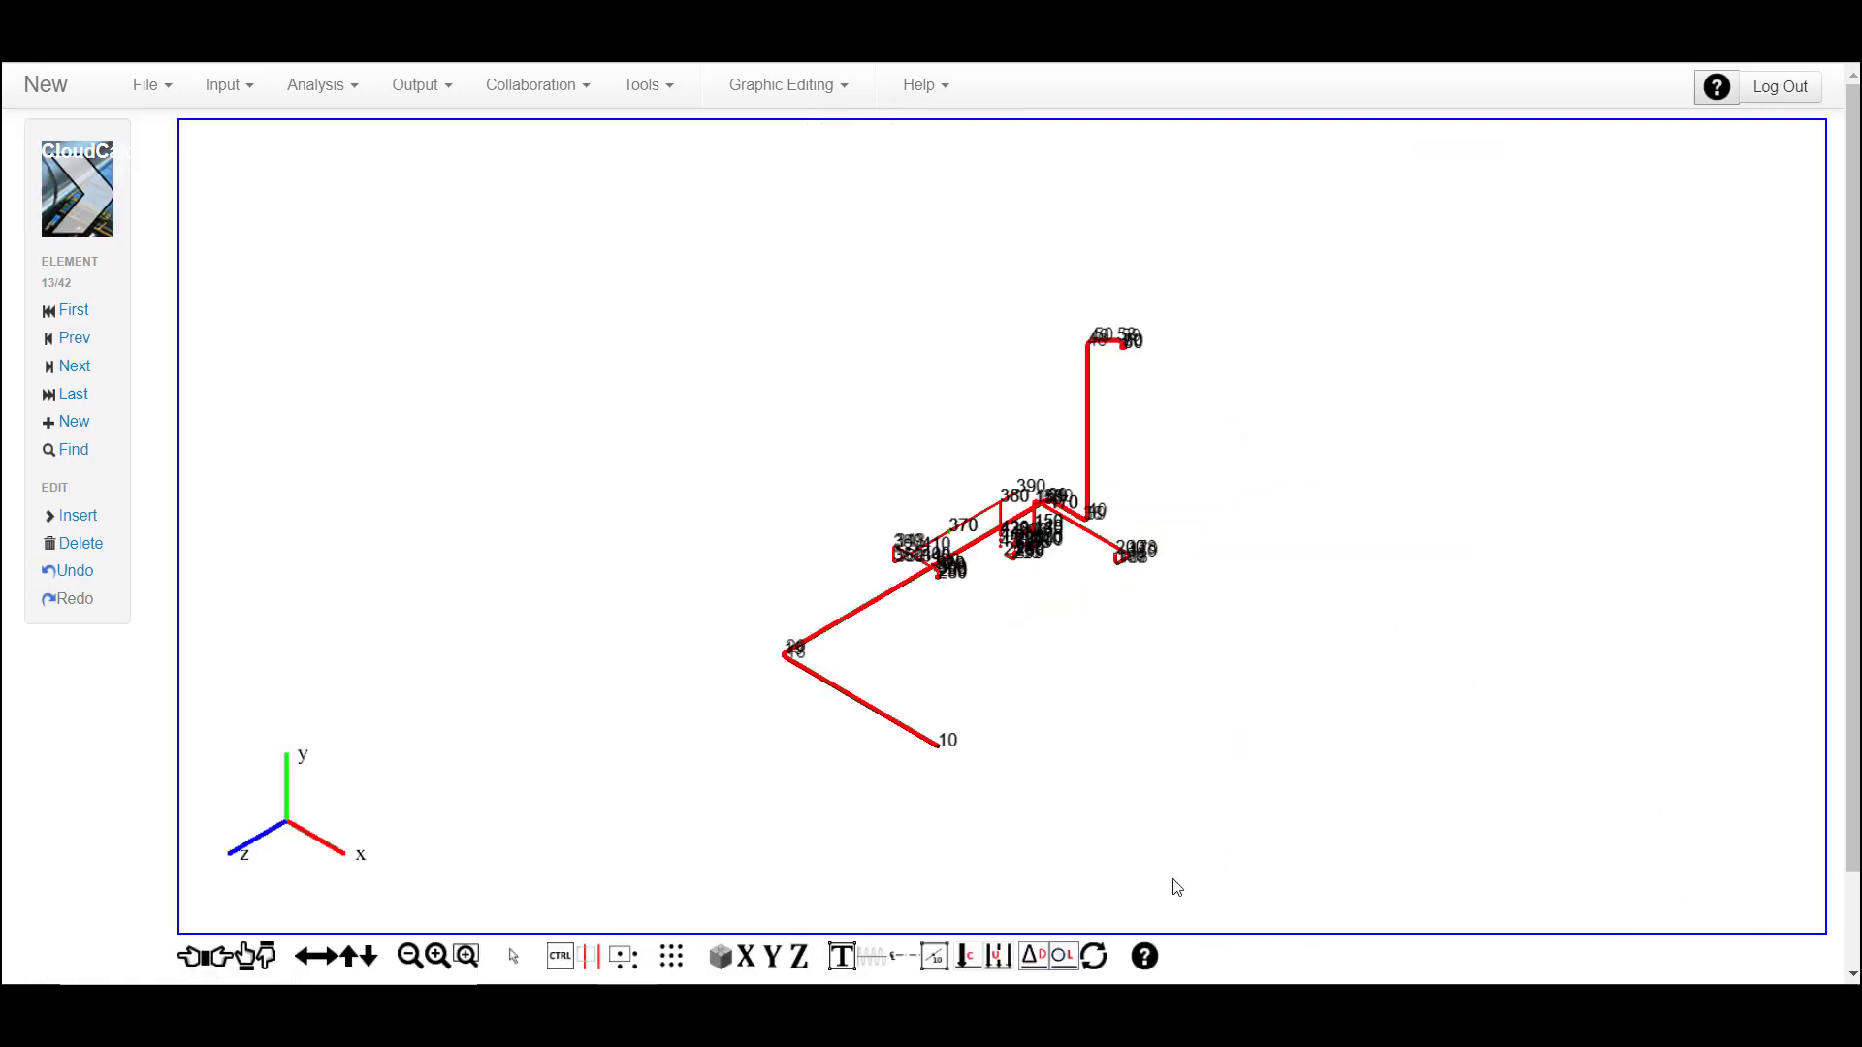
left_click(933, 958)
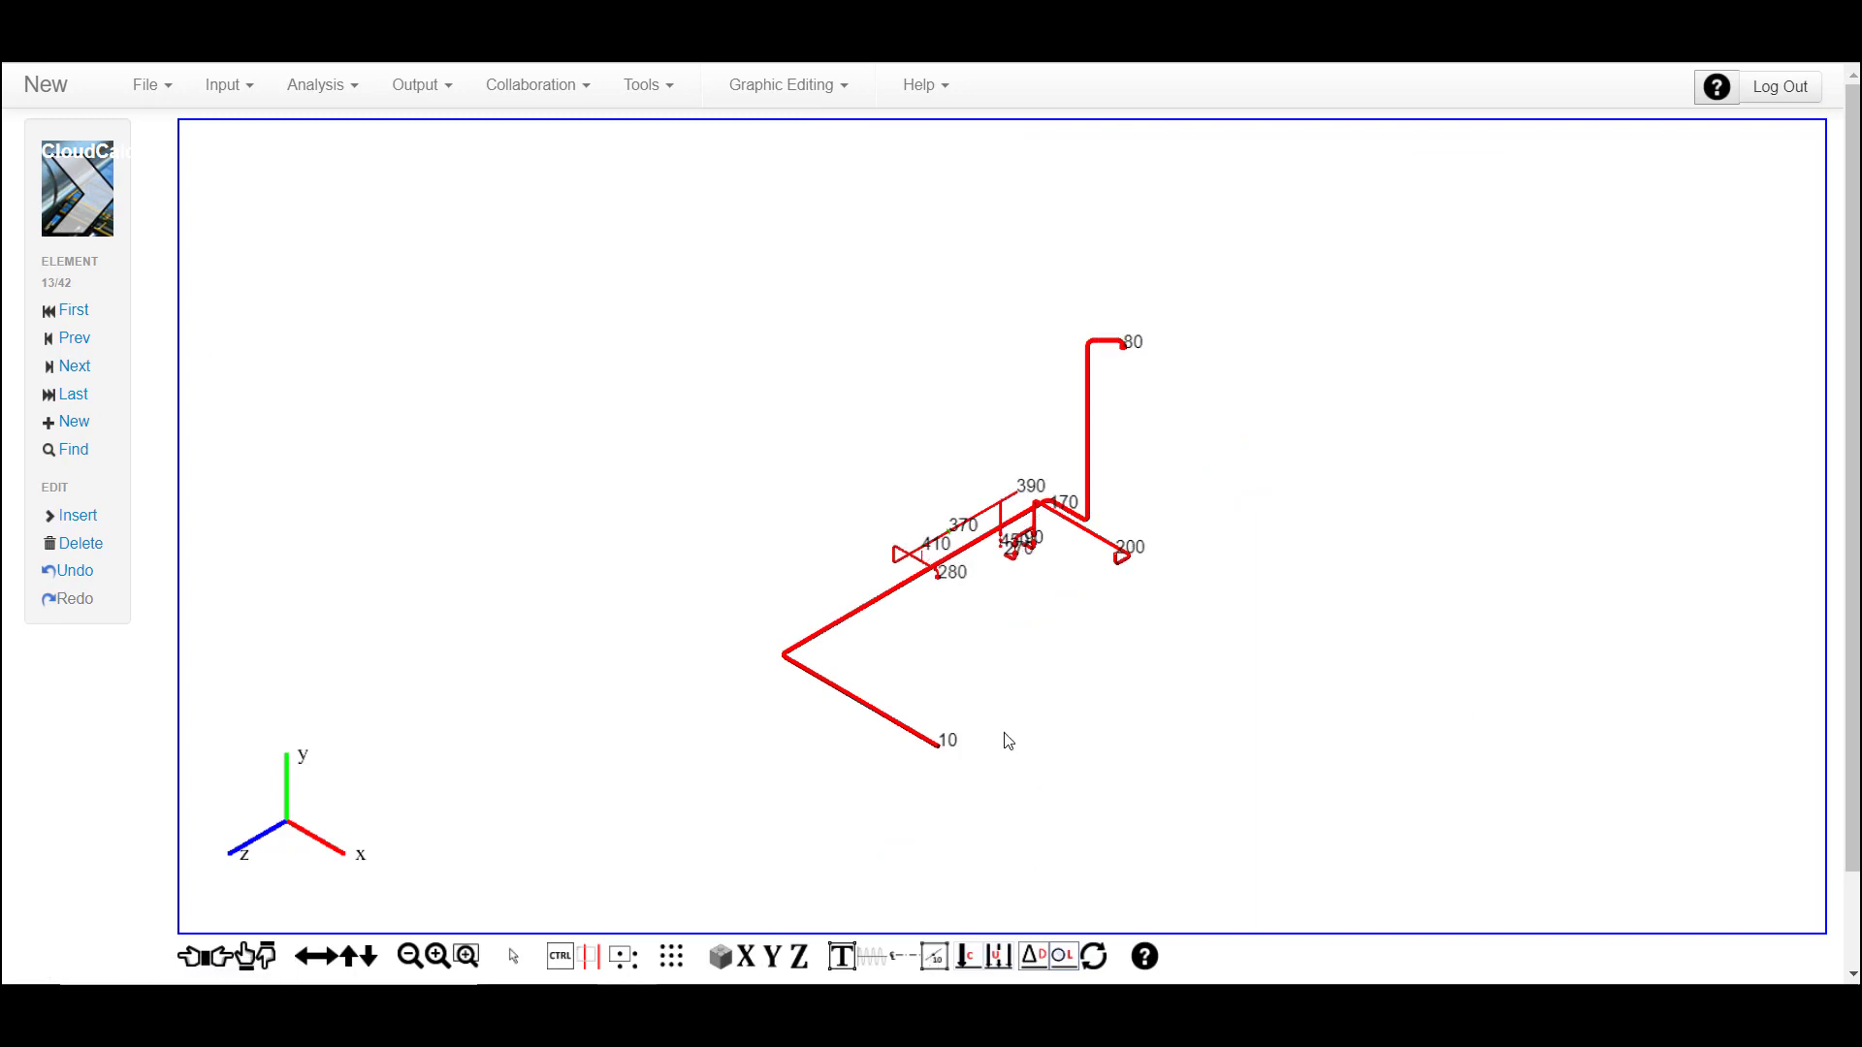
key("z")
left_click_drag(735, 464, 1201, 754)
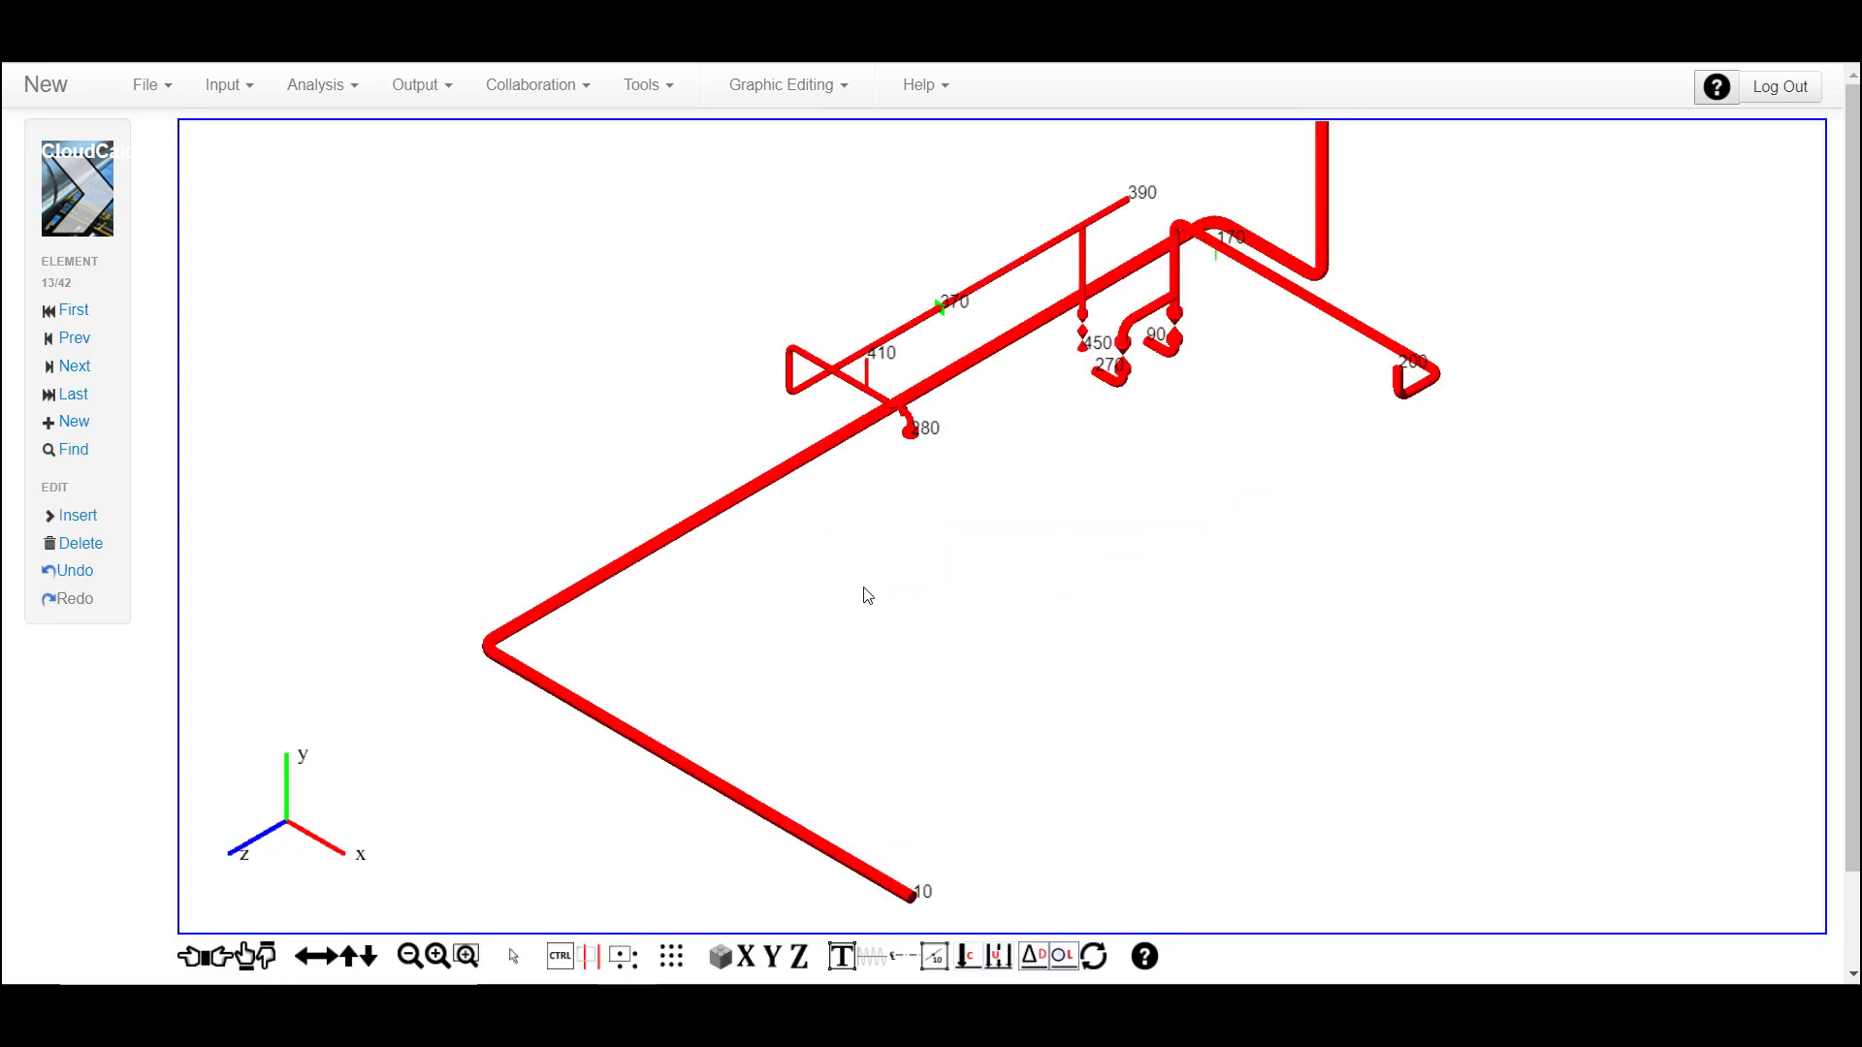
Break the long straight pipe between nodes 20 and 30 into 4 elements
left_click(711, 520)
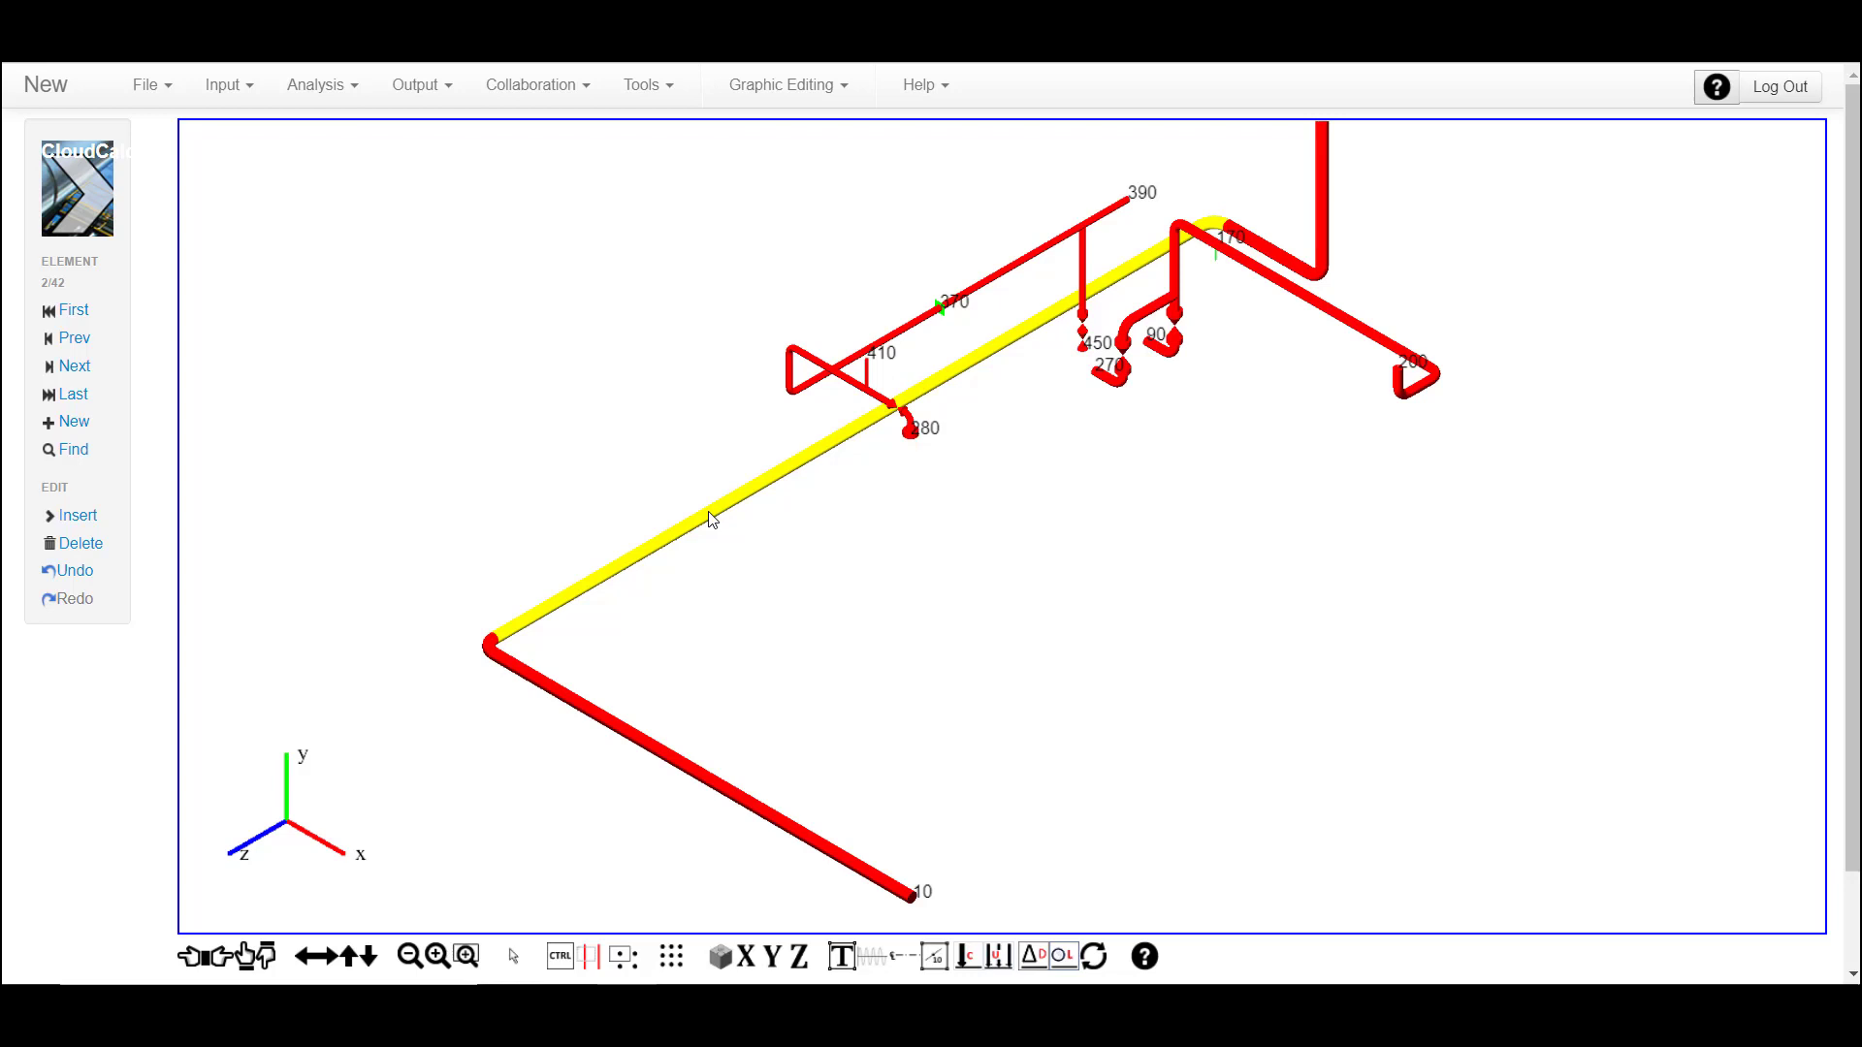
right_click(1468, 153)
left_click(1537, 586)
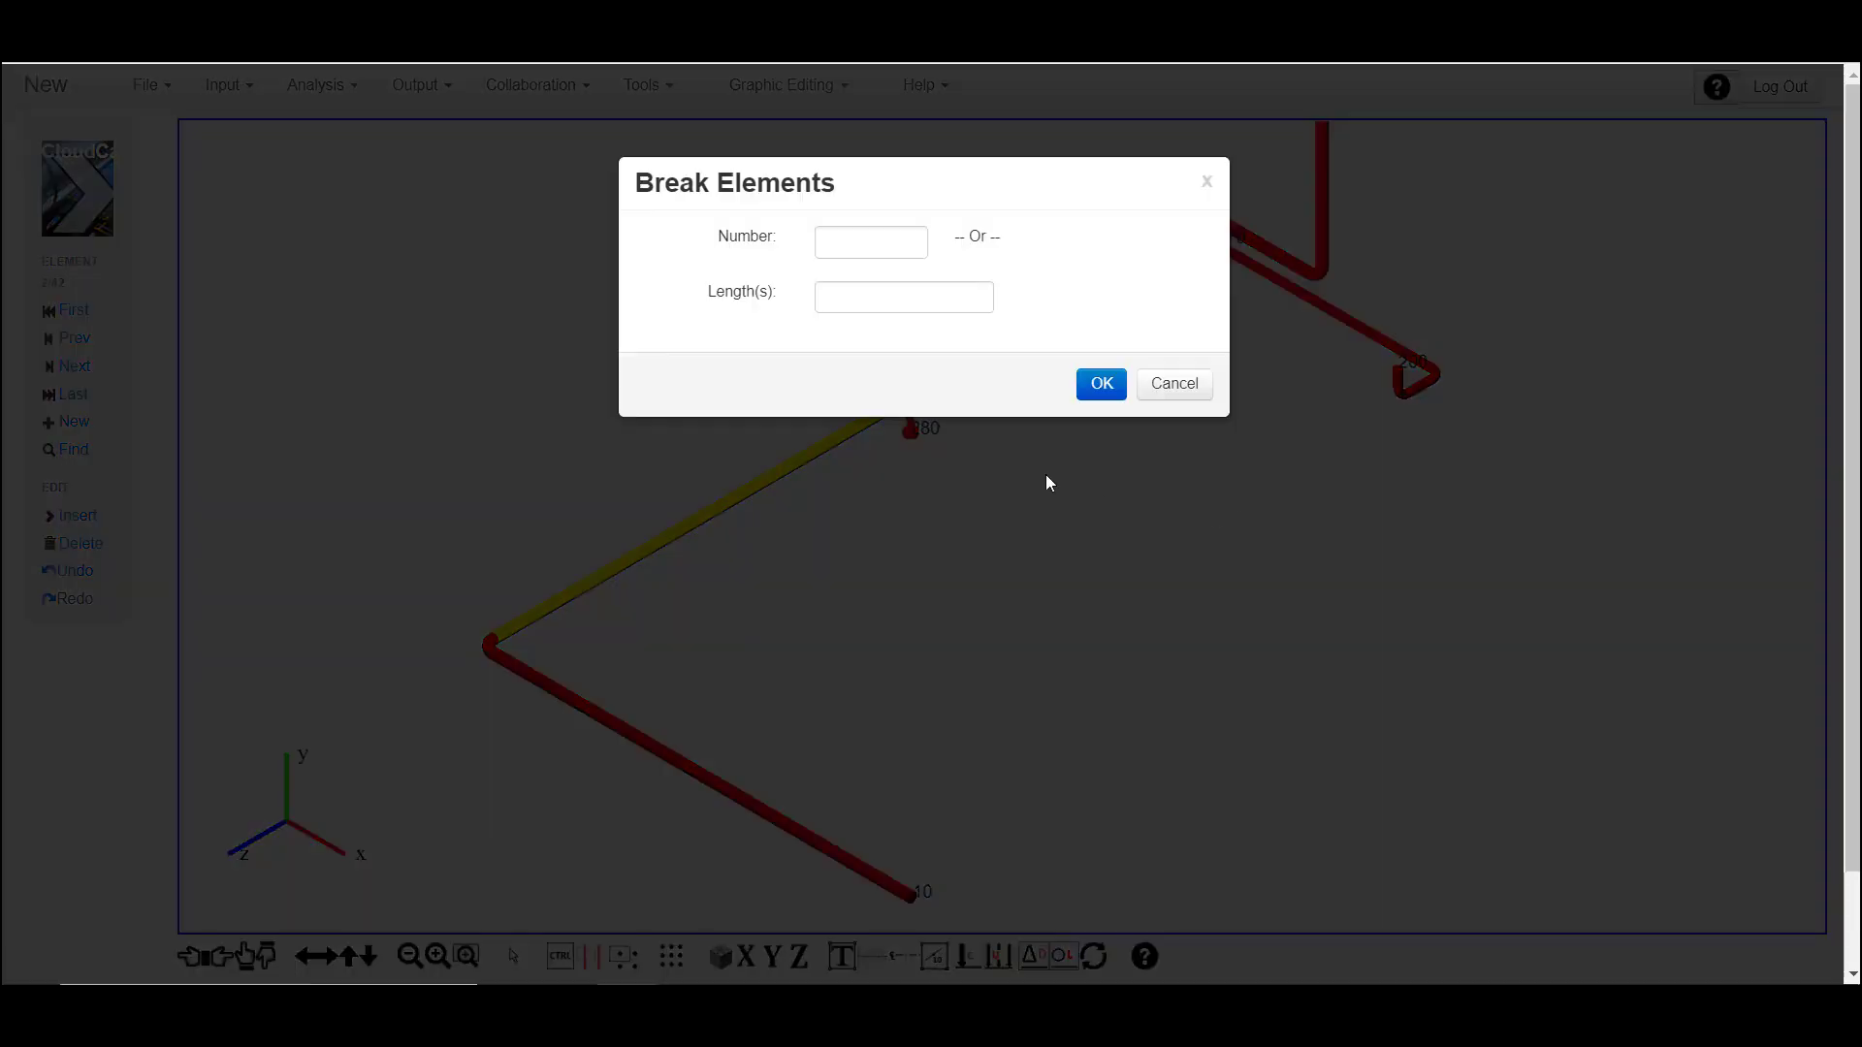
type("4")
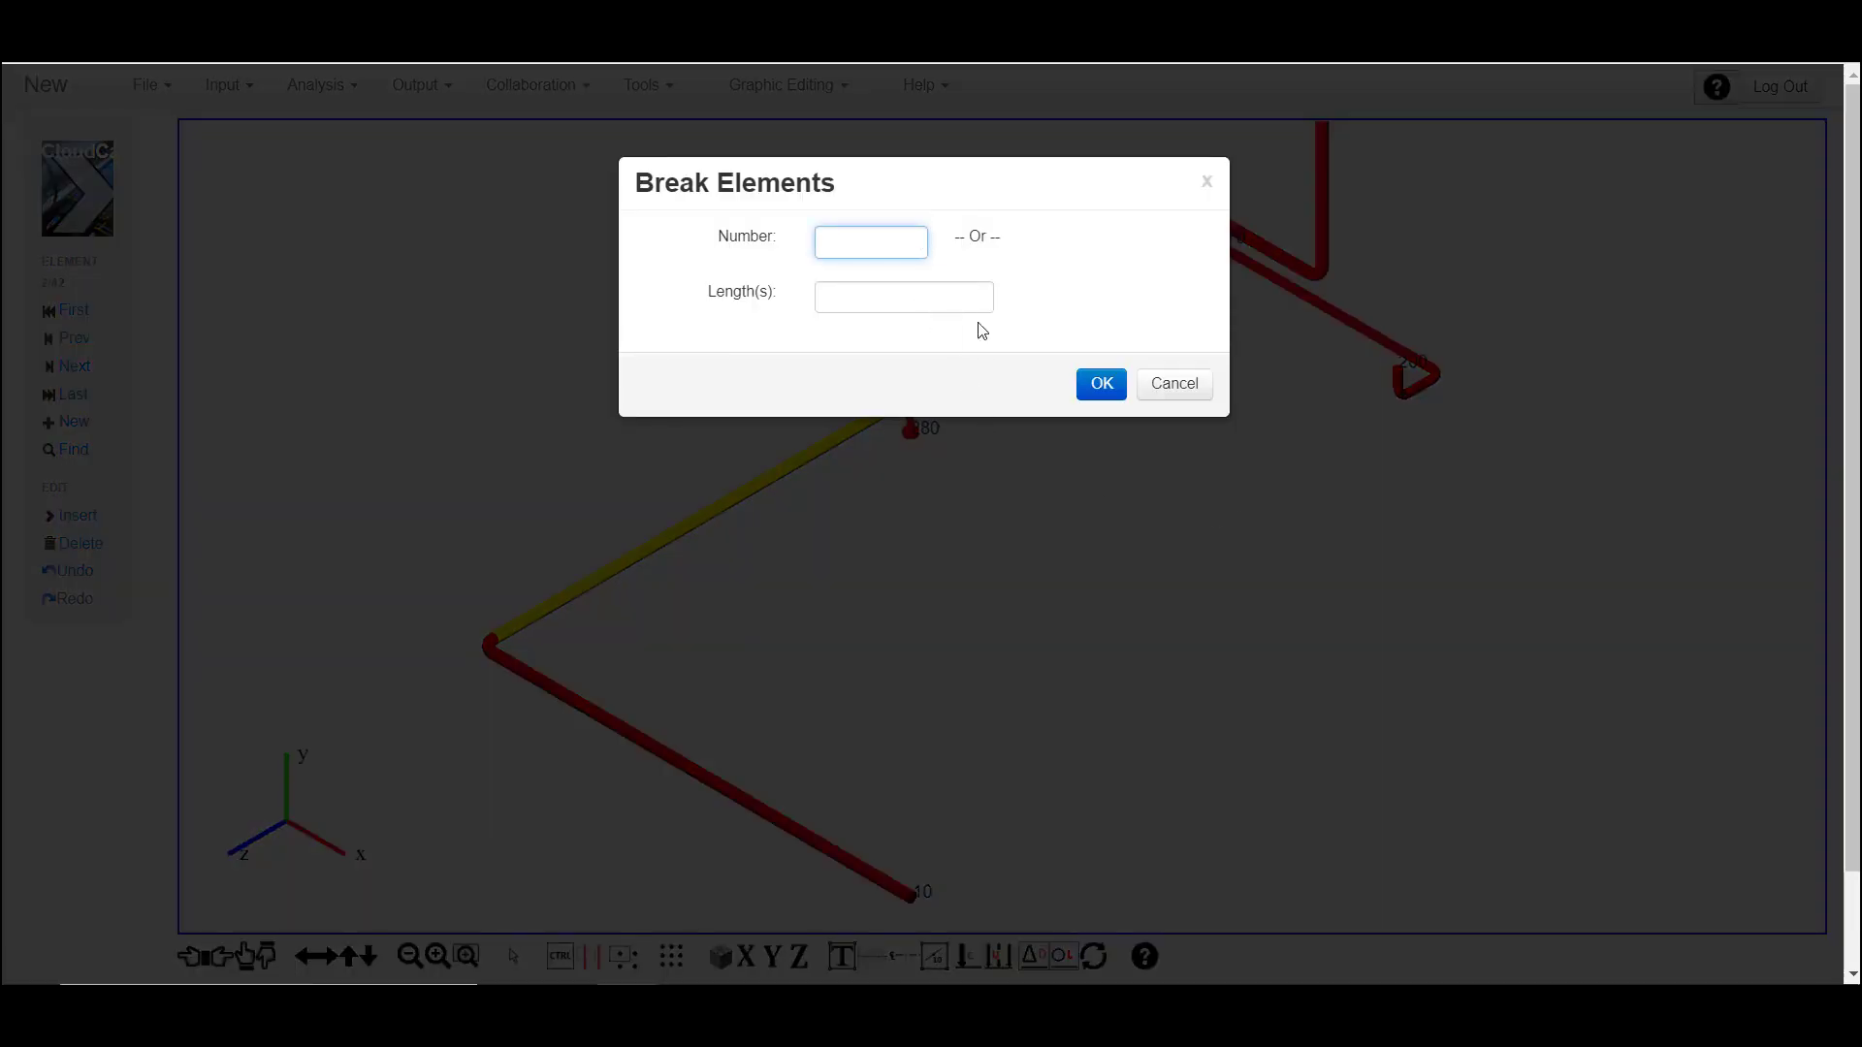
left_click(1102, 386)
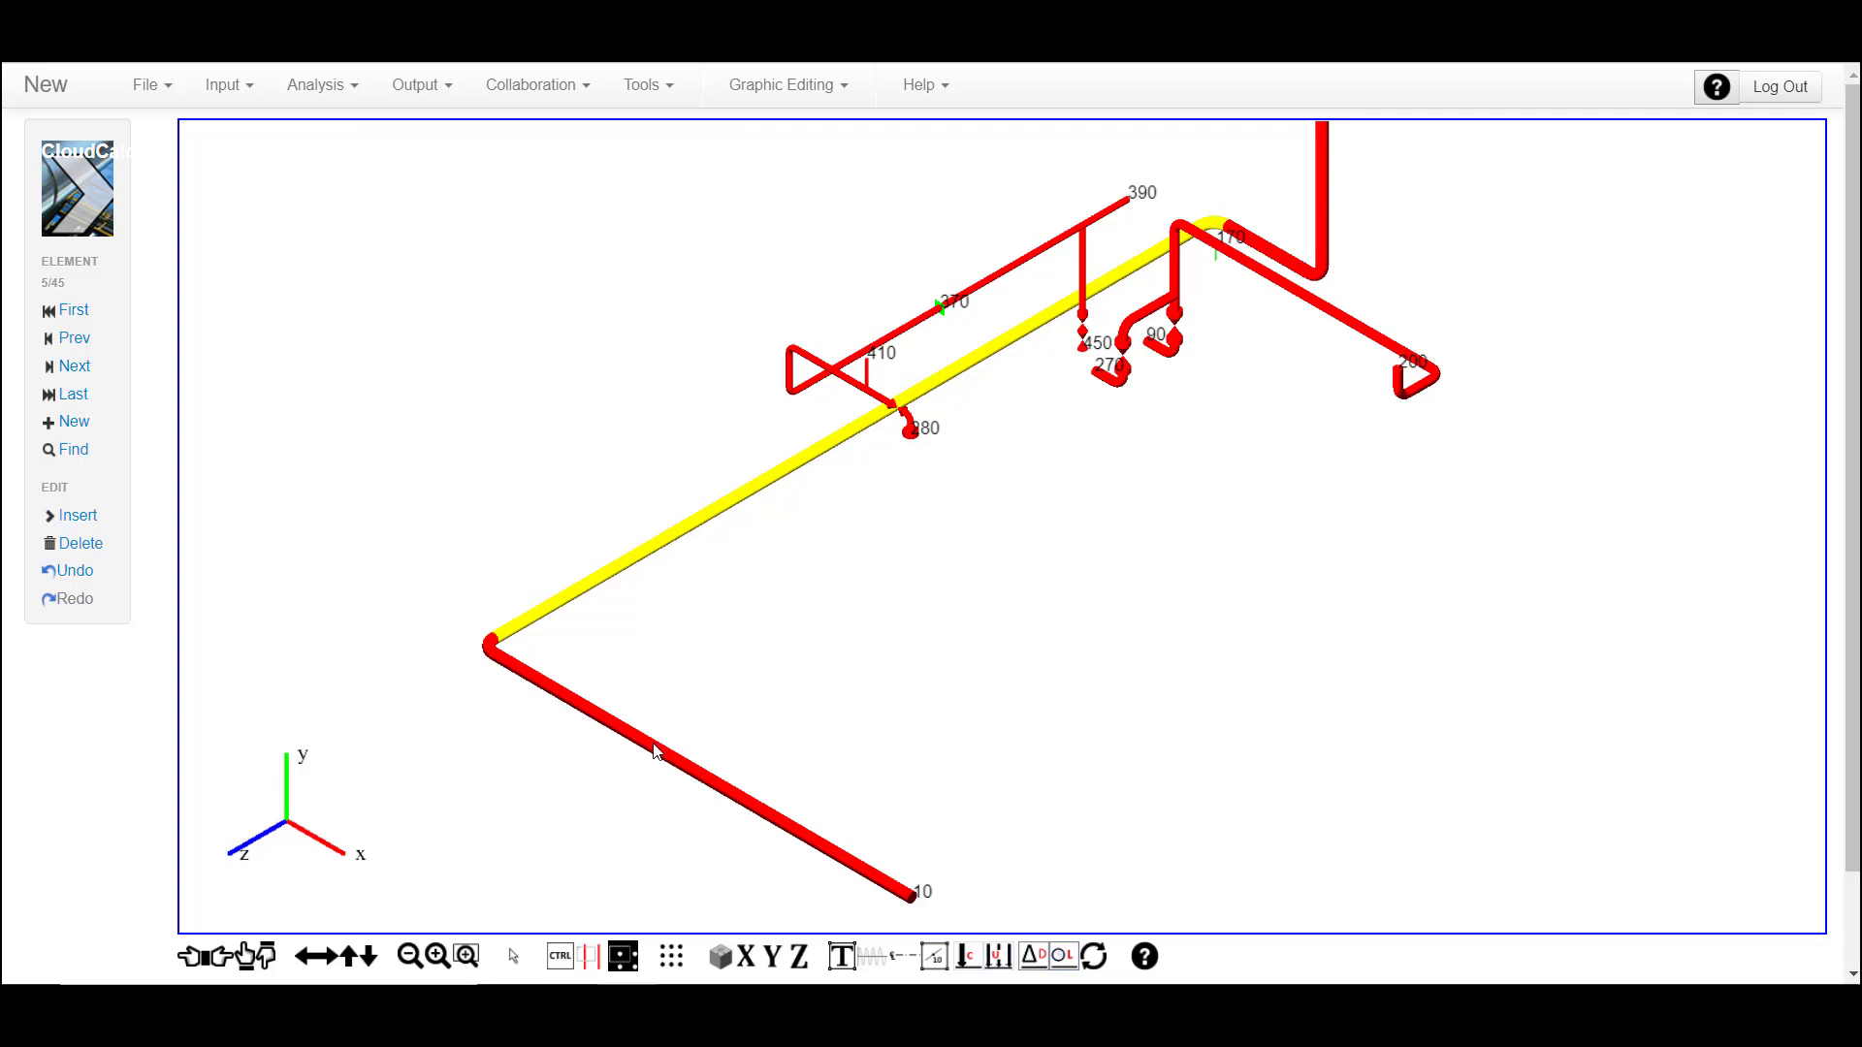
Break the pipe running from node 10 to the first bend into 3 elements
left_click(656, 752)
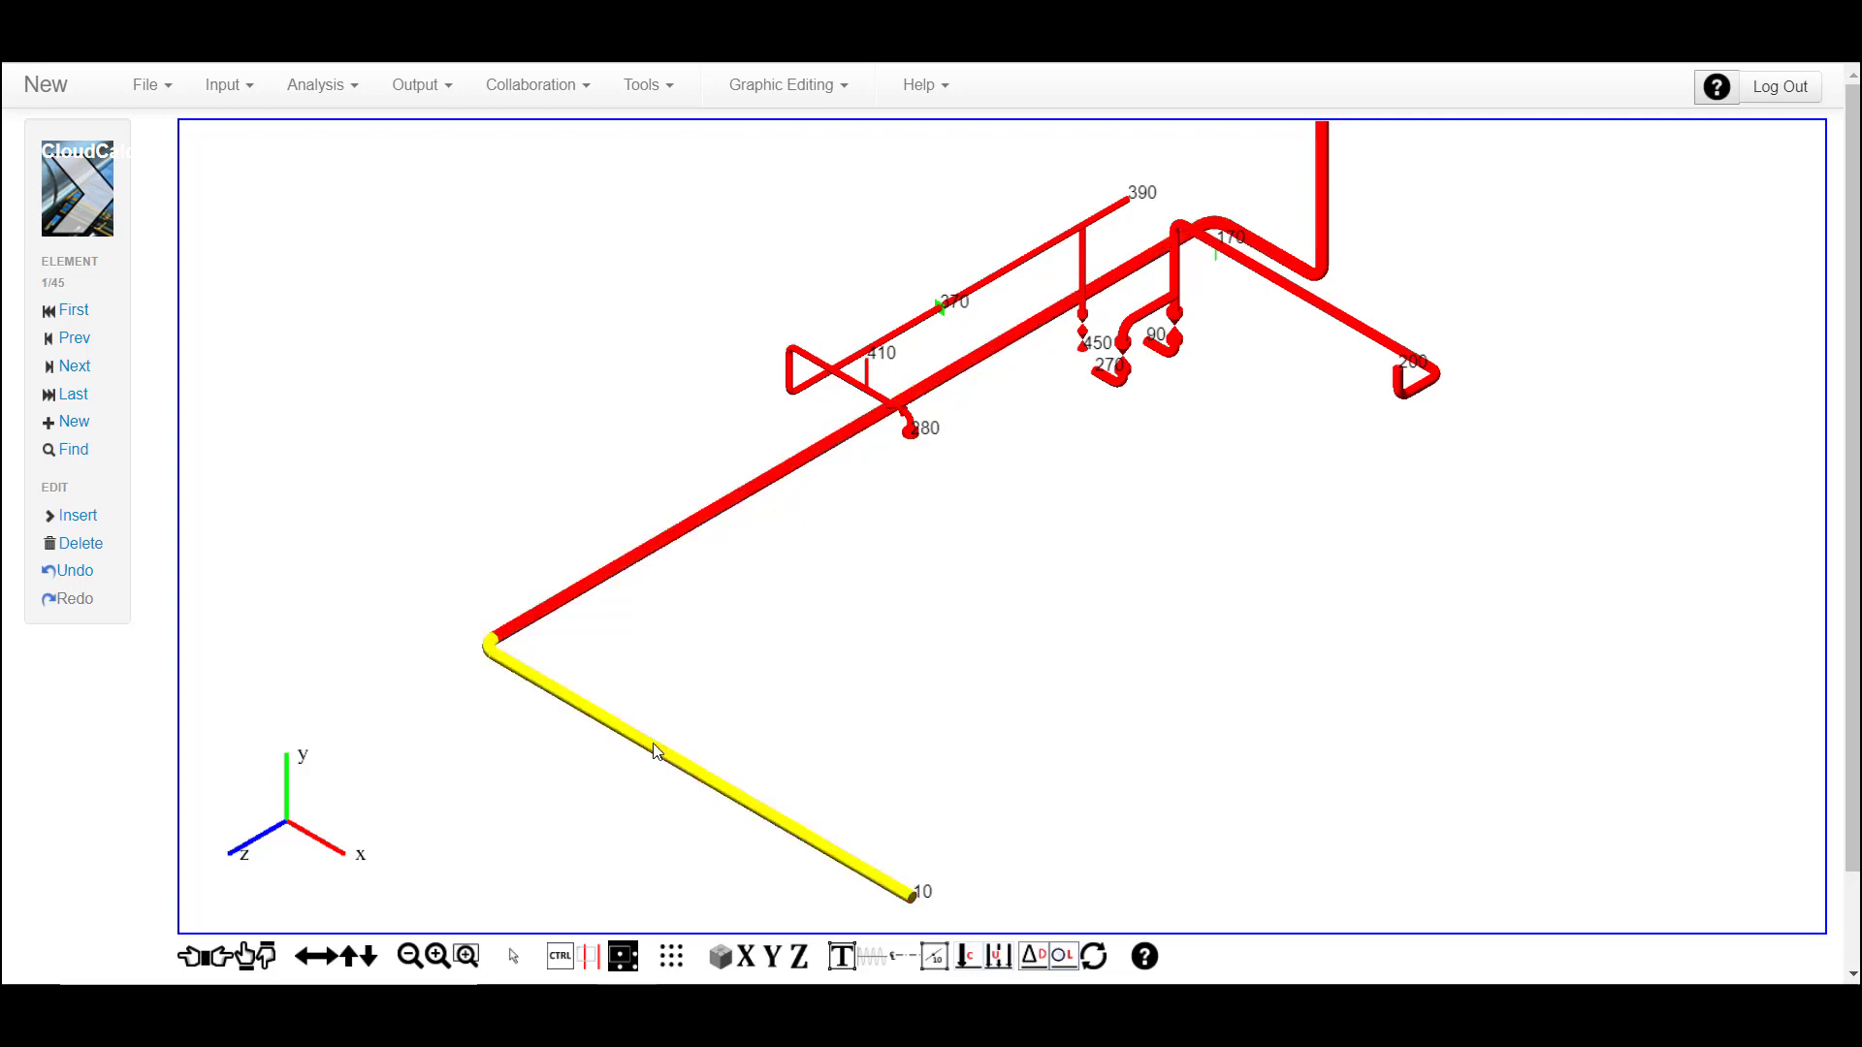
right_click(1165, 464)
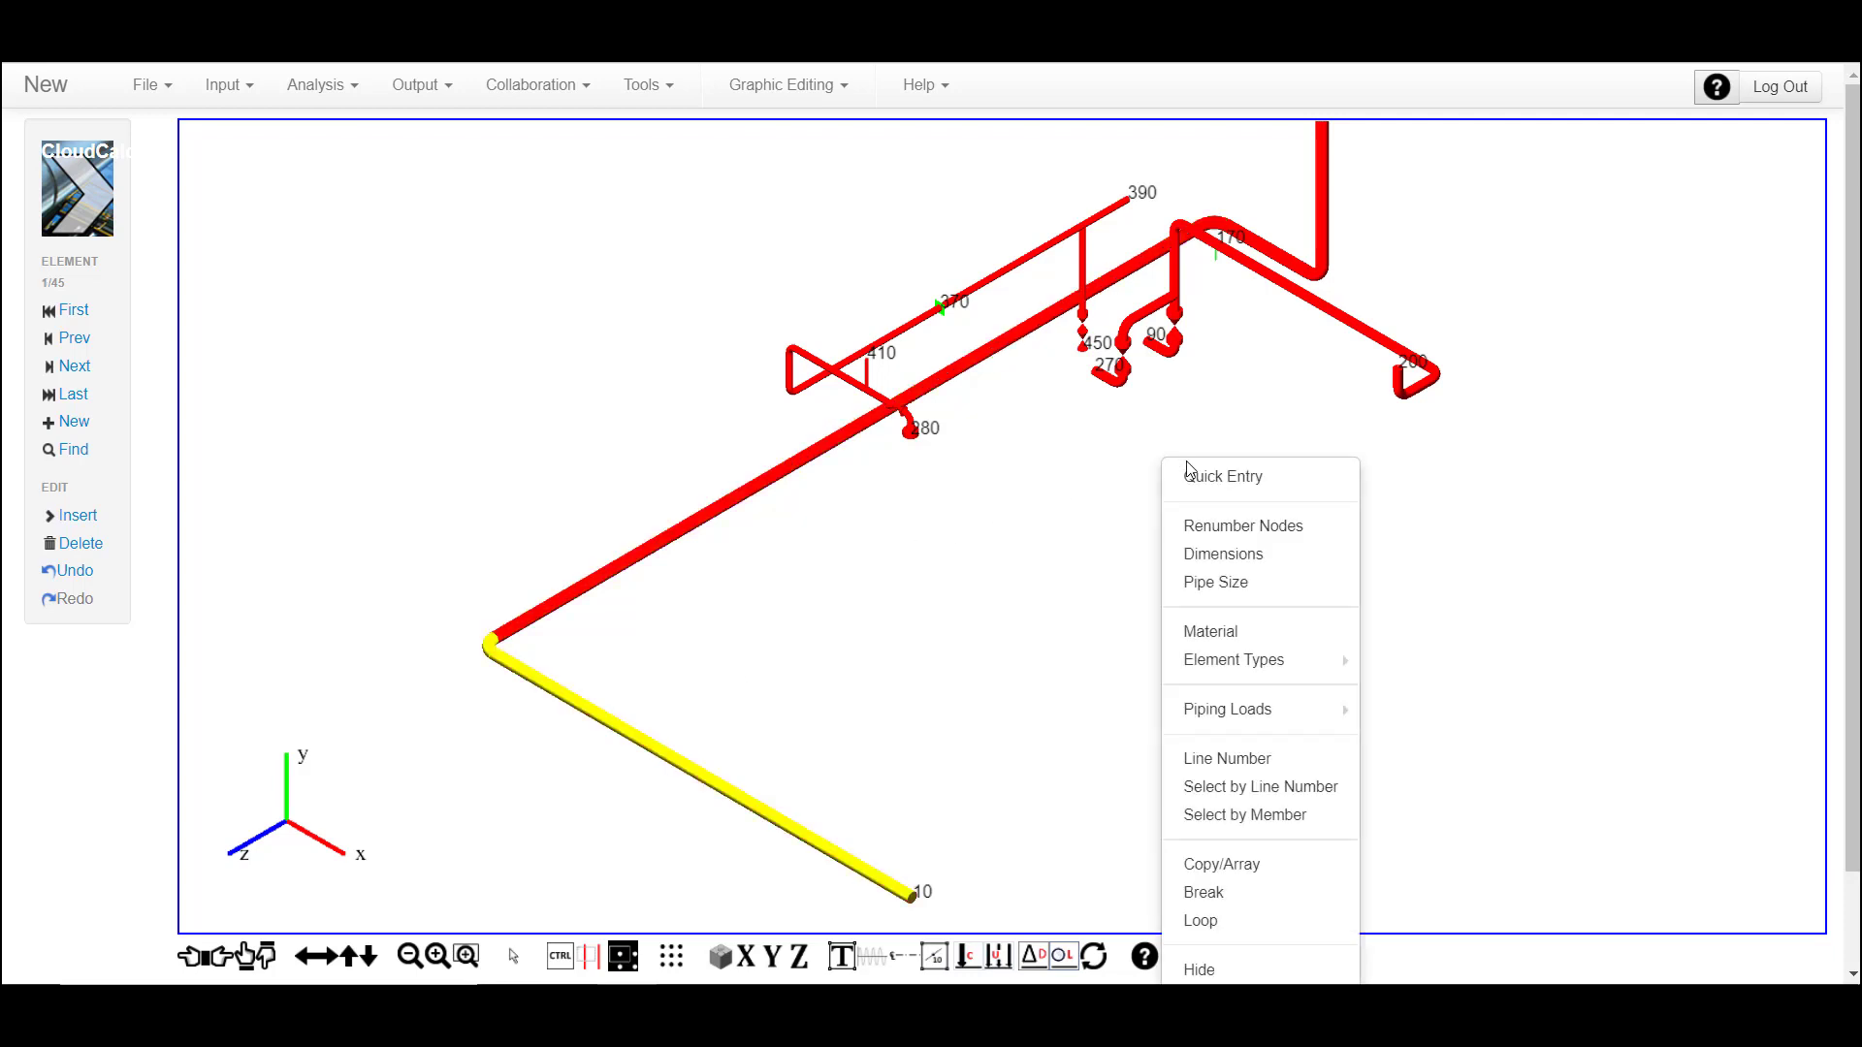
left_click(1260, 891)
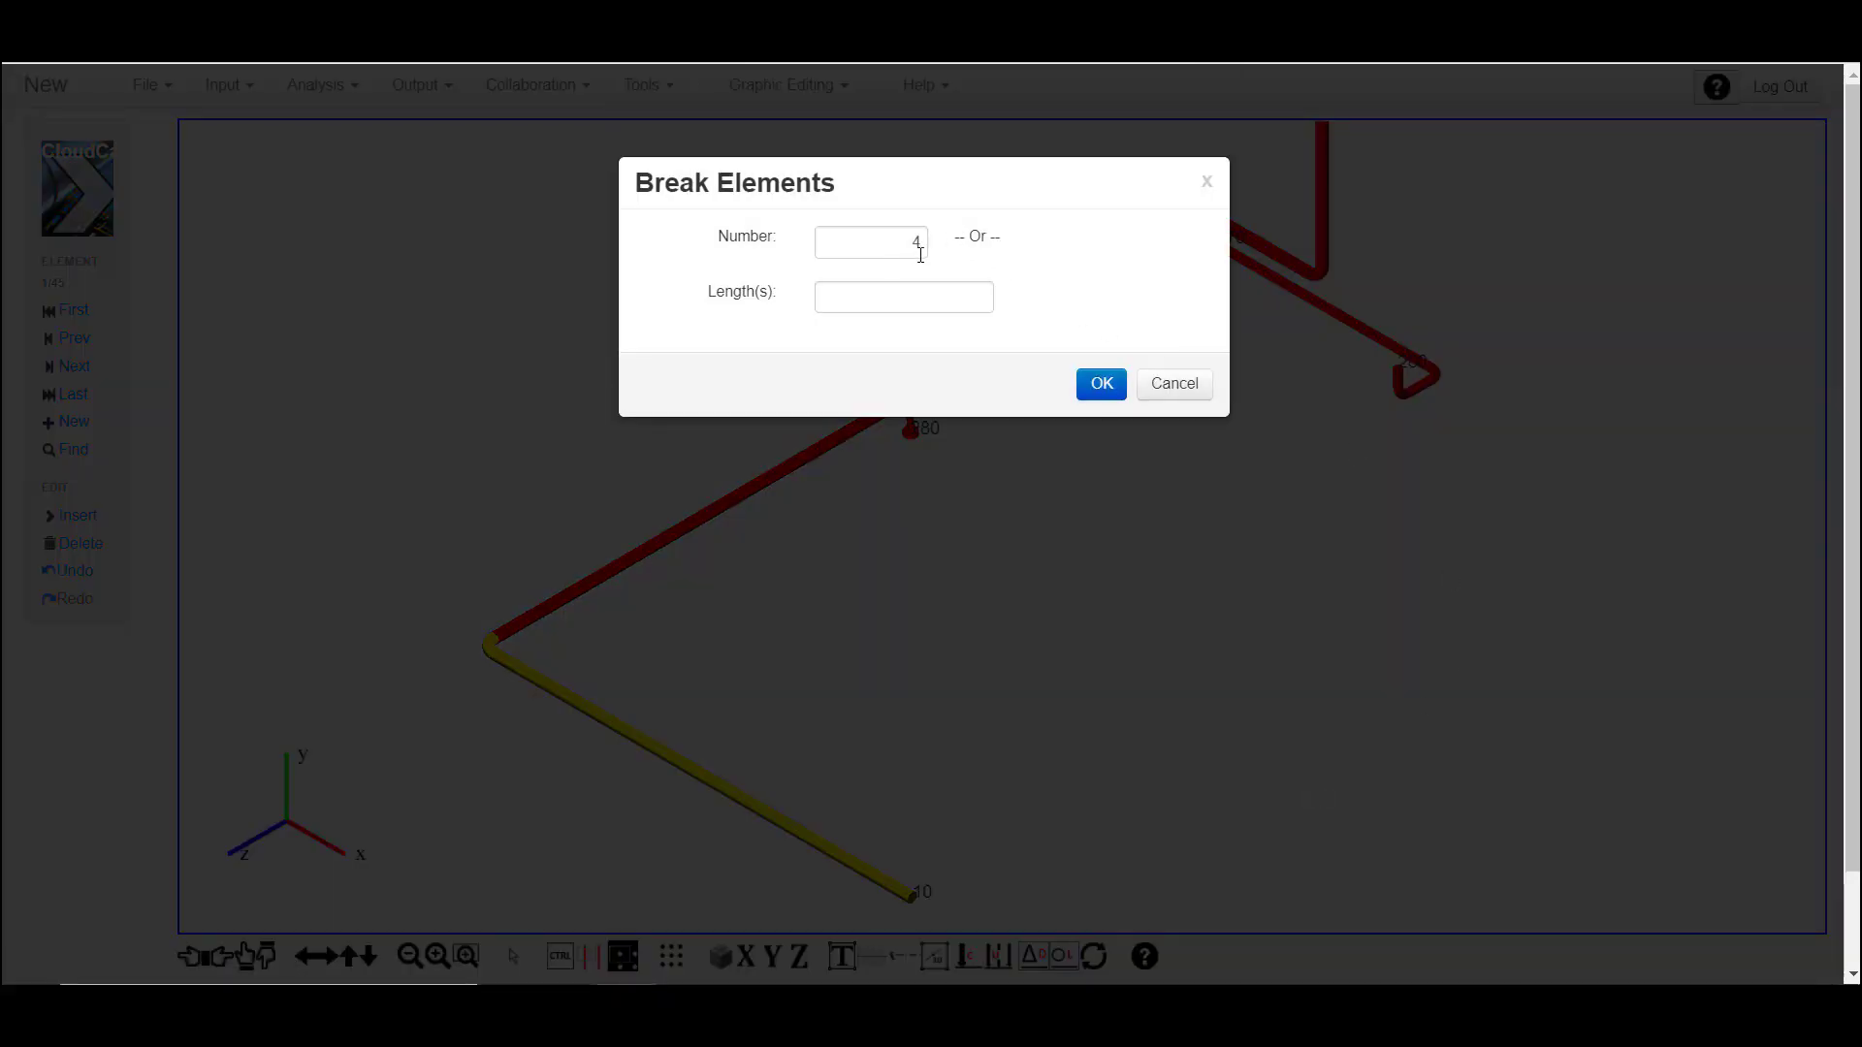
left_click(921, 243)
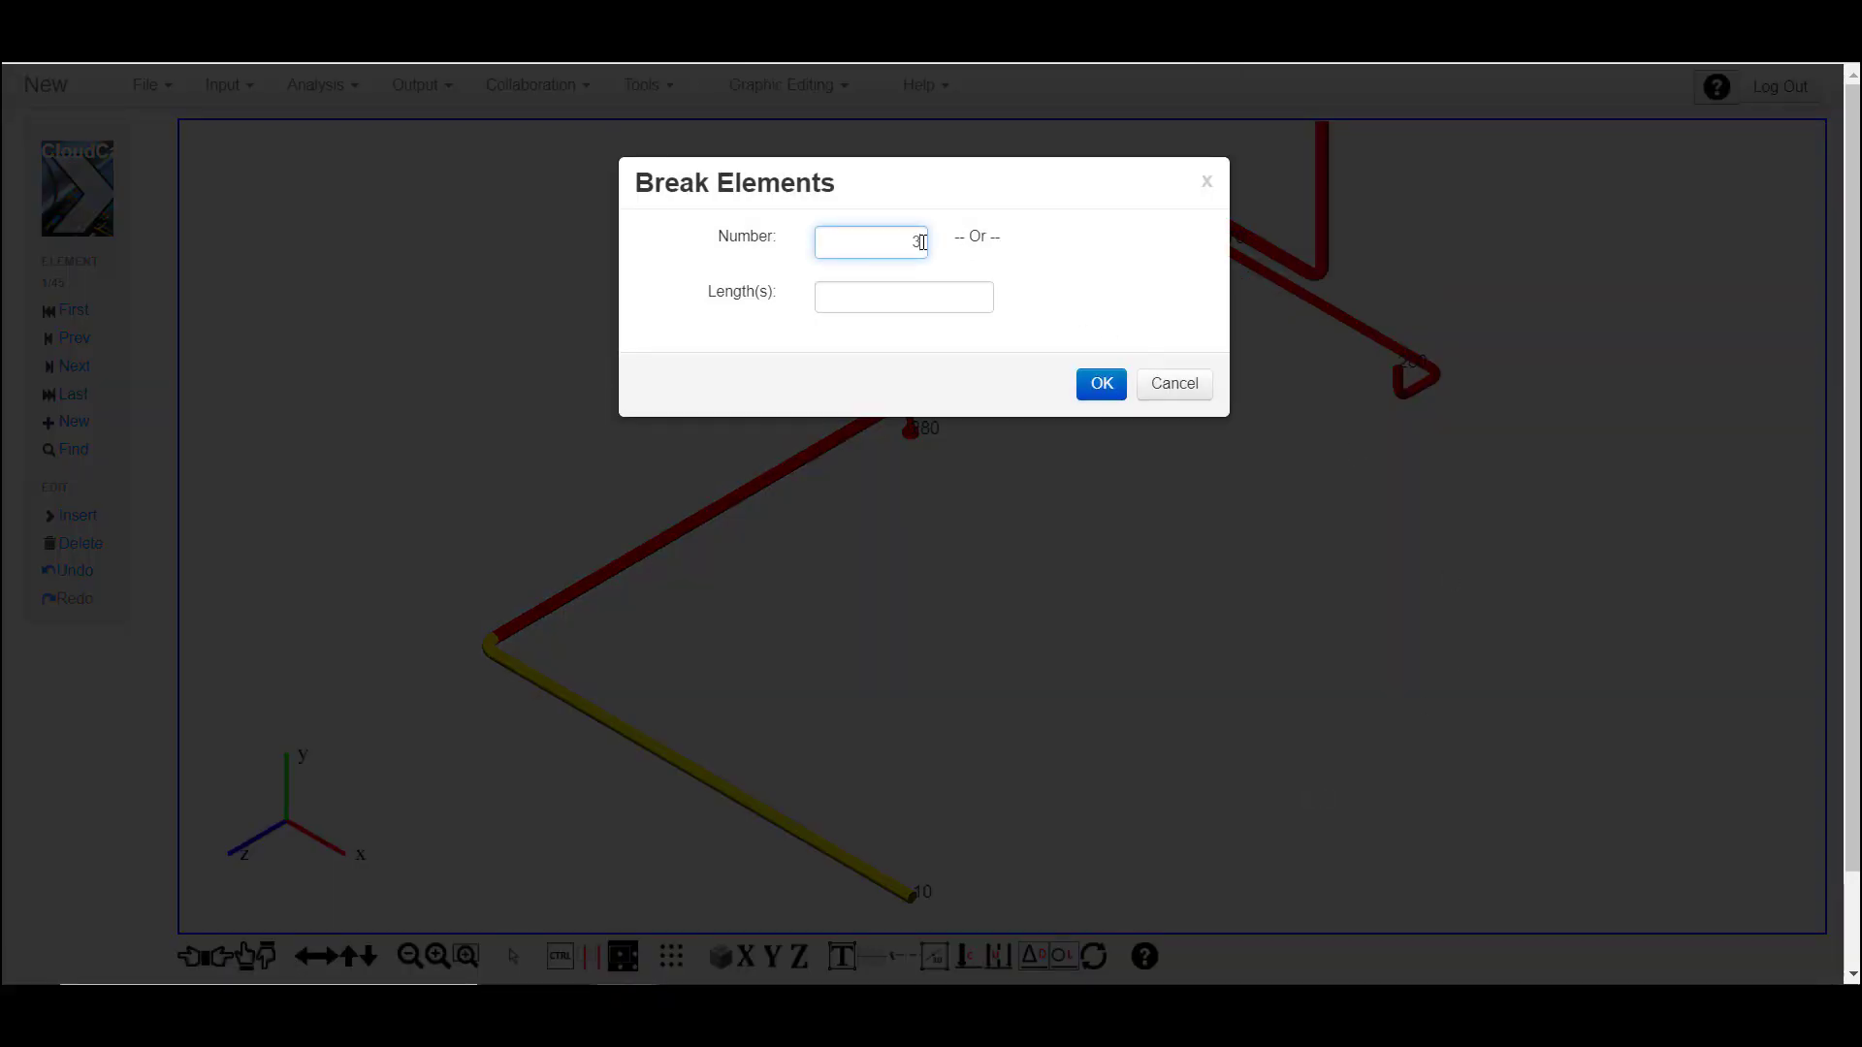
left_click(1117, 388)
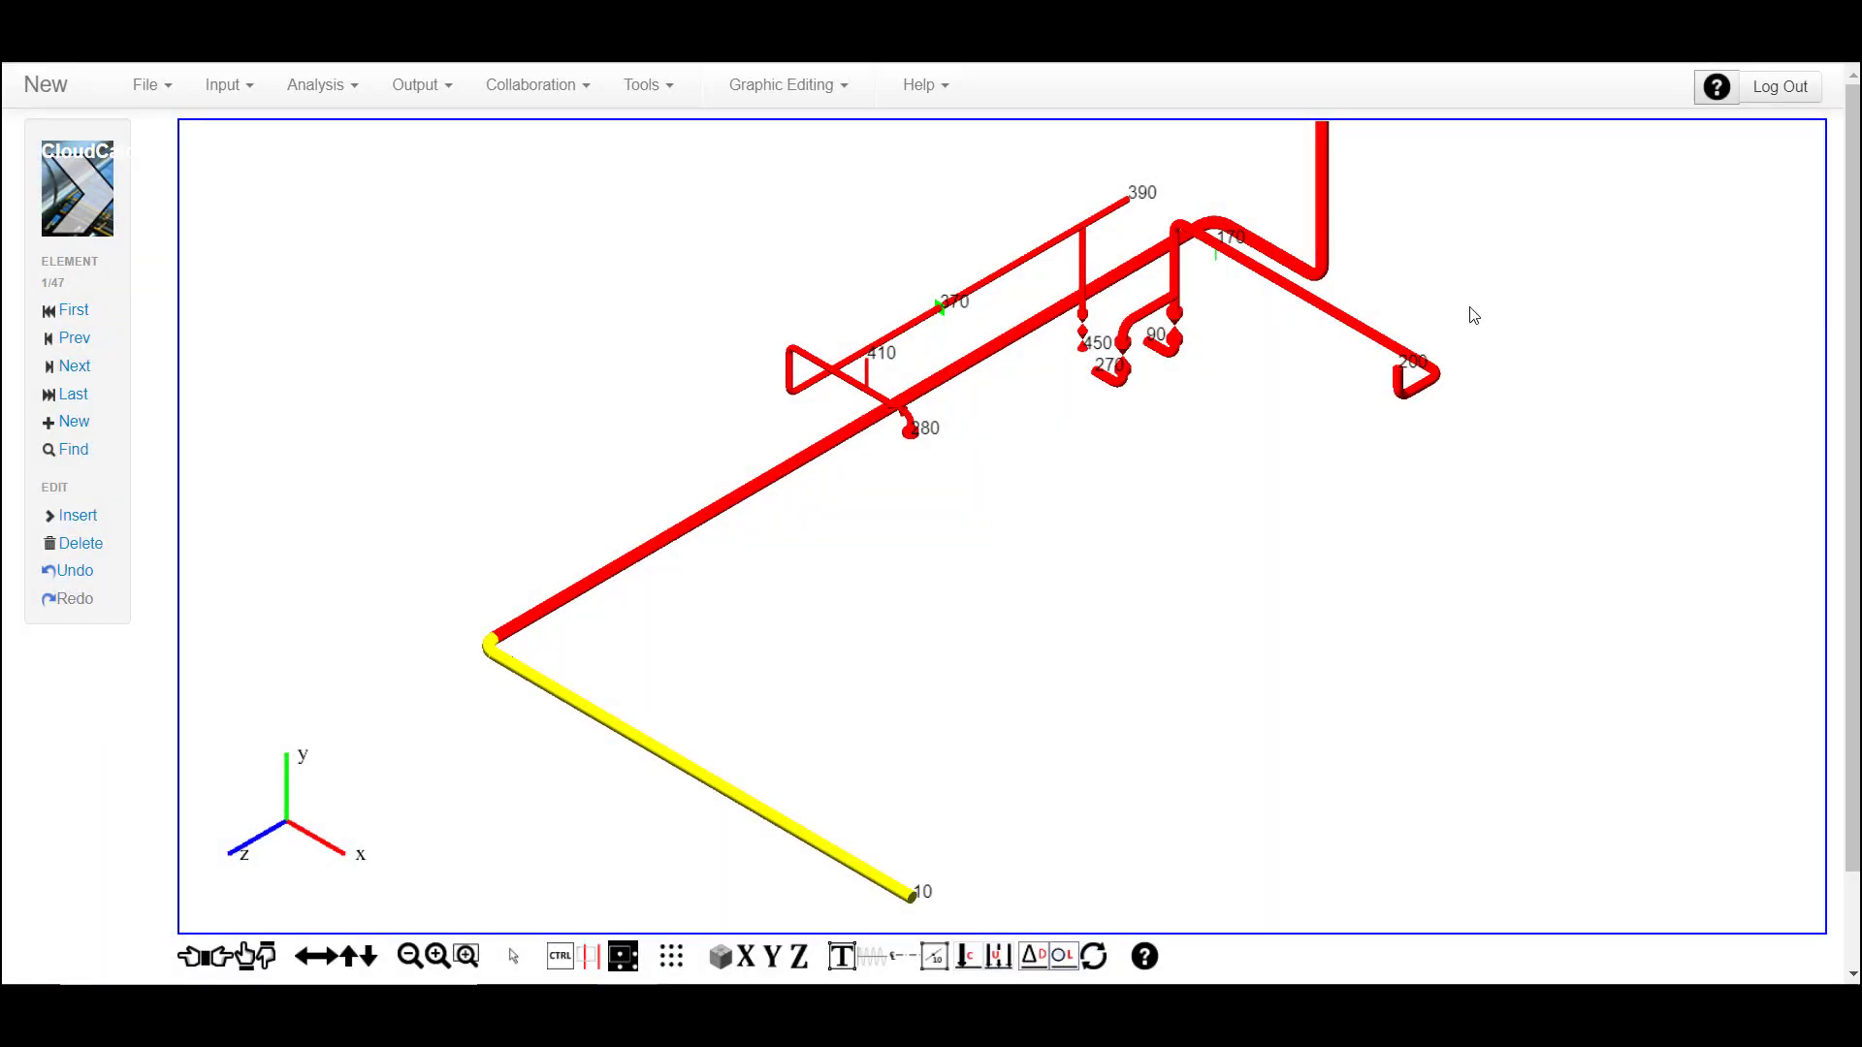
Select all elements of the main pipe line starting at node 10 by line number, replacing the current selection
right_click(1456, 198)
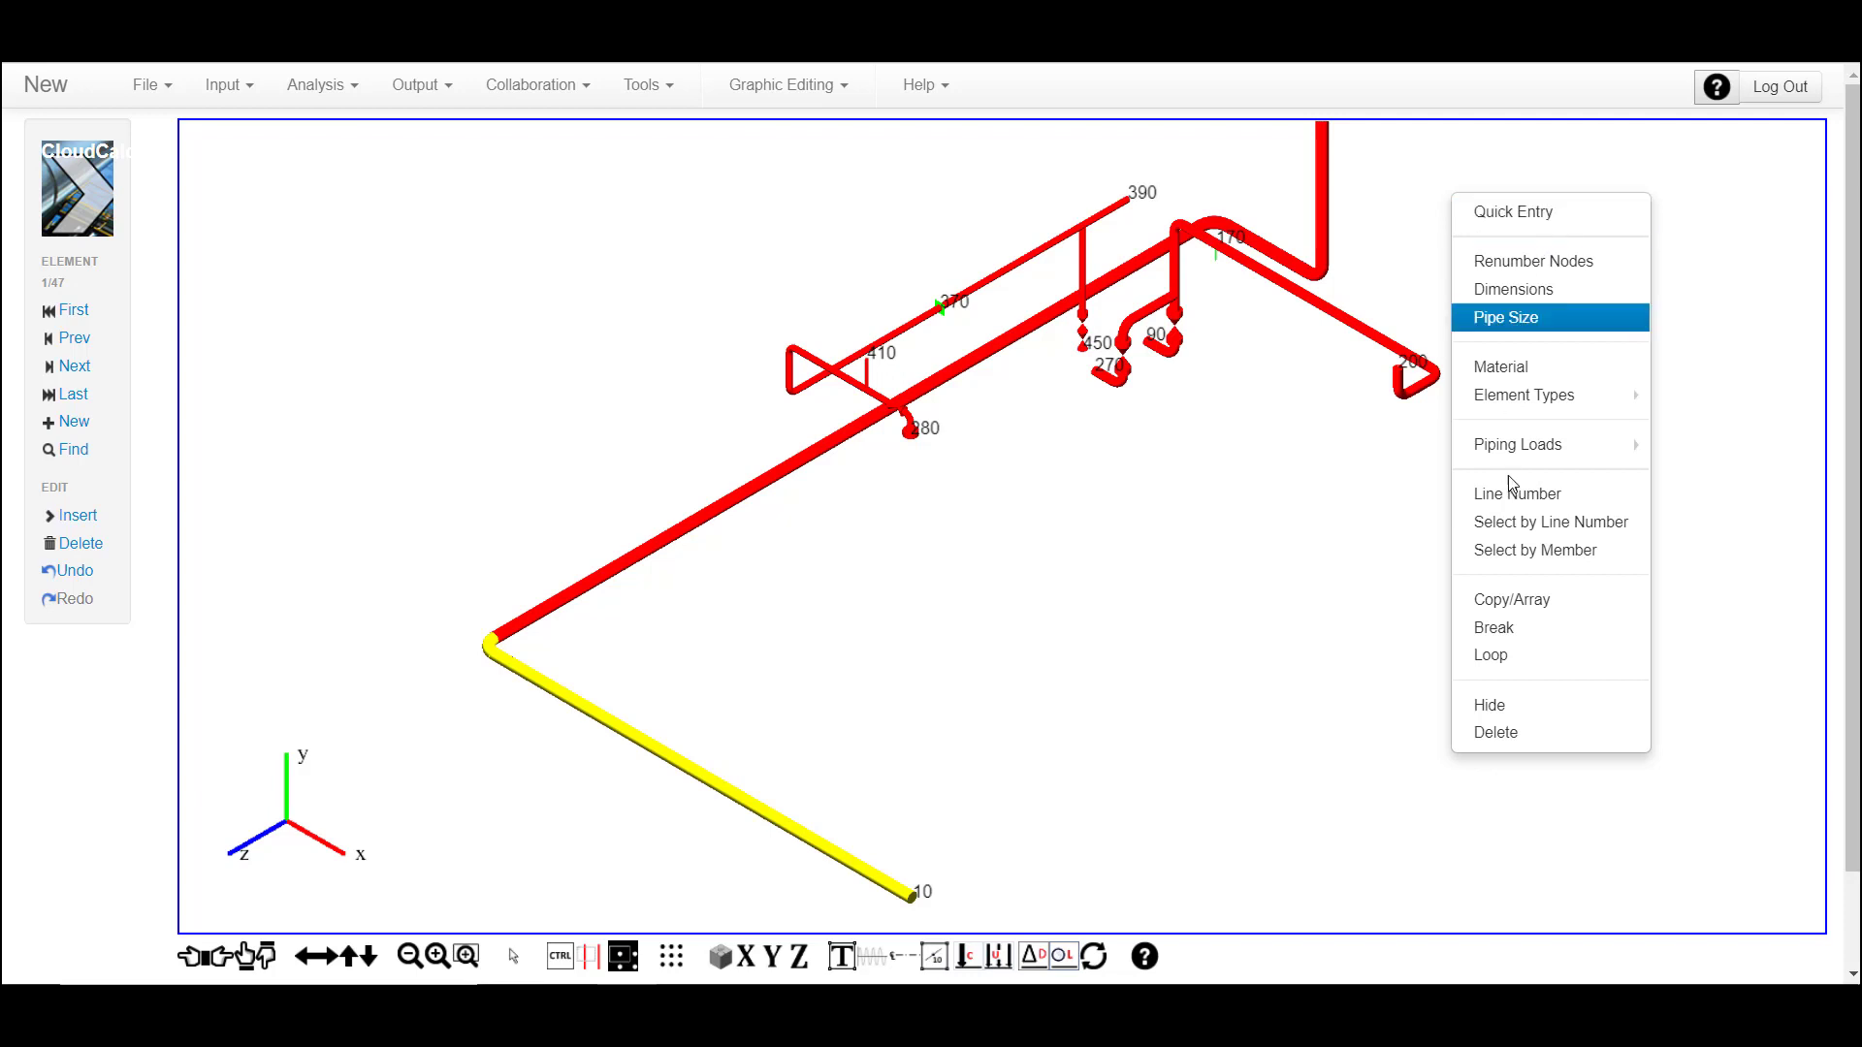
left_click(1540, 523)
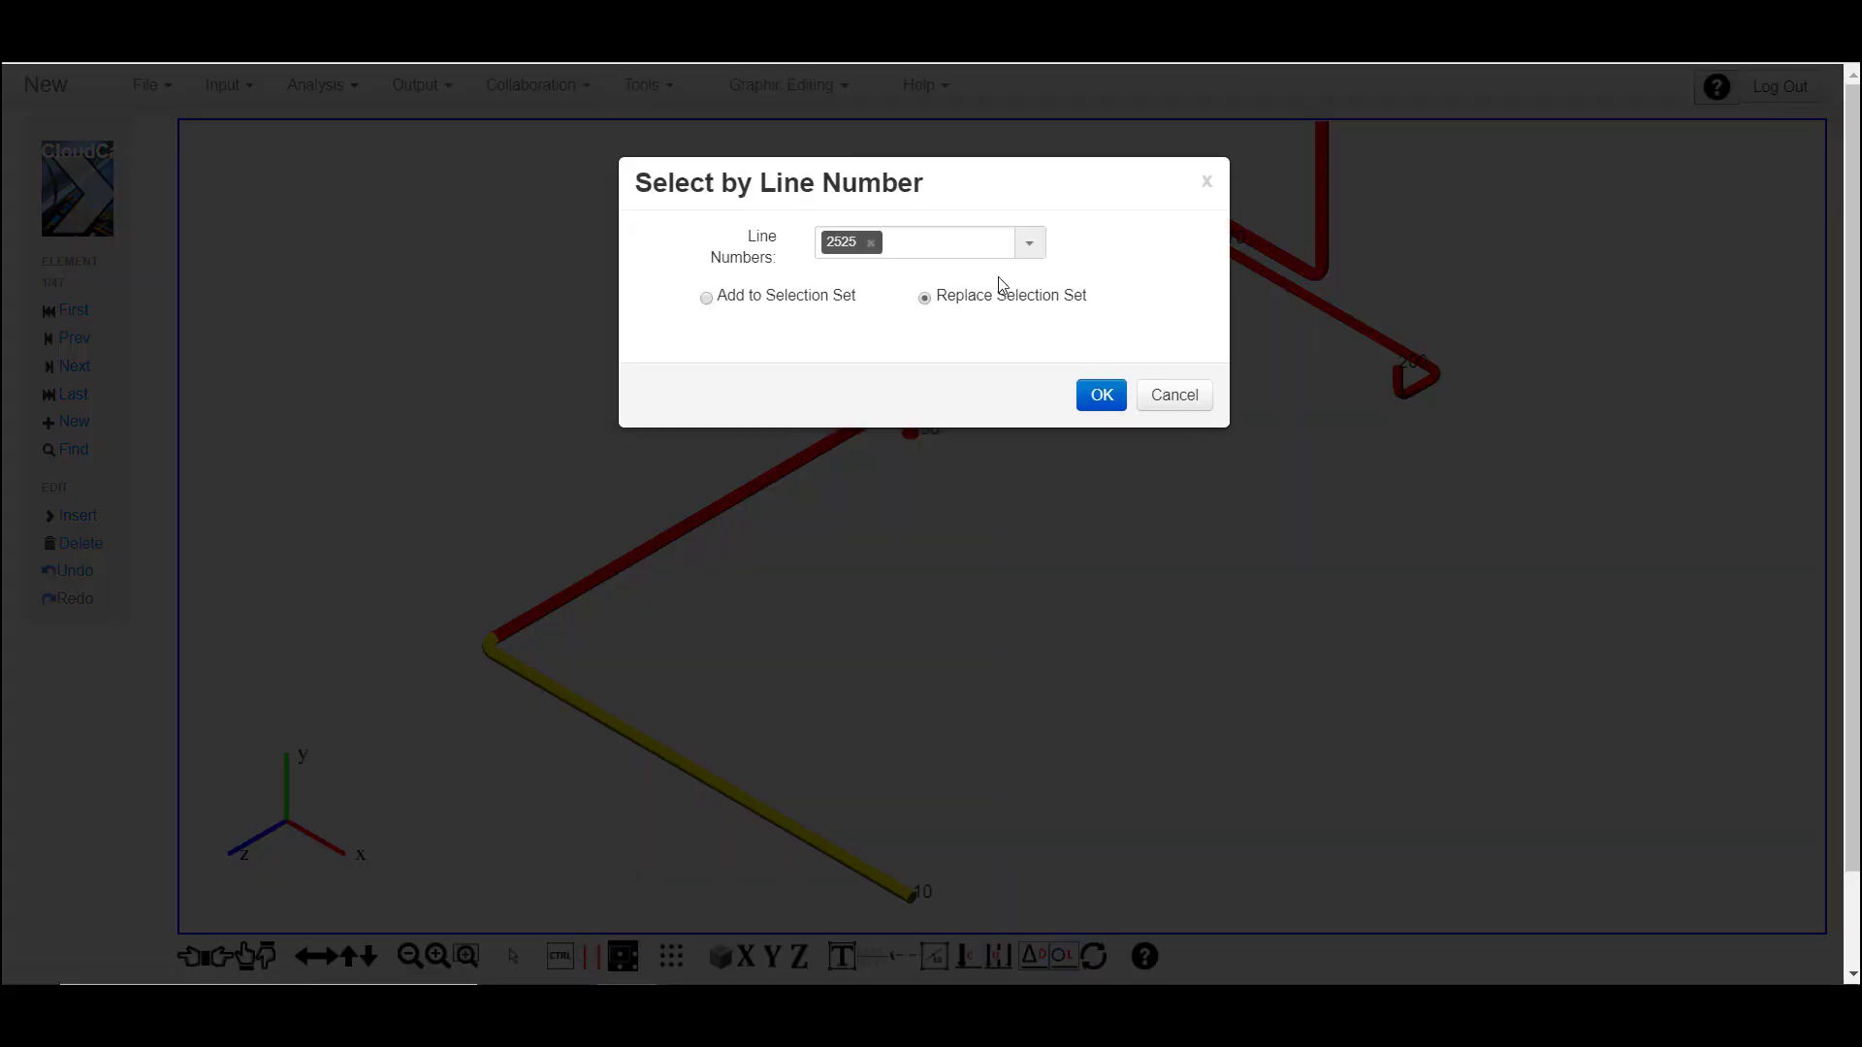
left_click(871, 244)
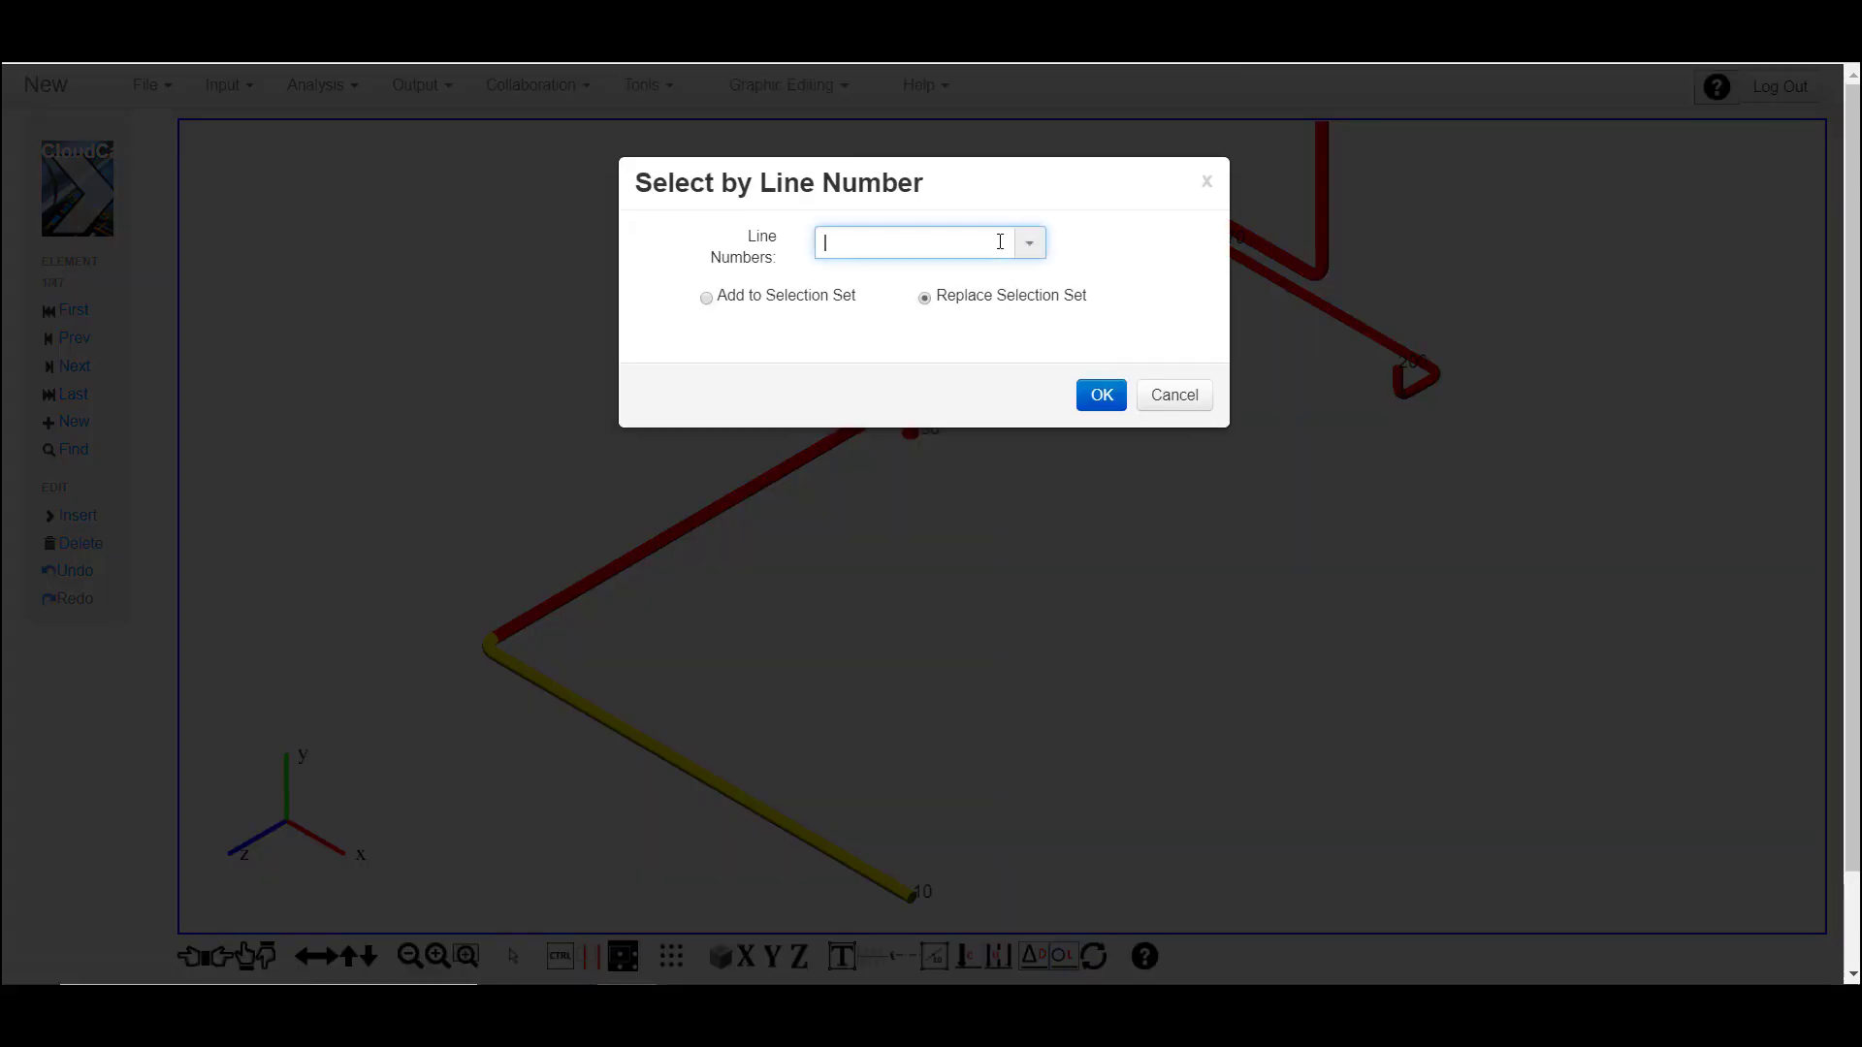
left_click(1030, 245)
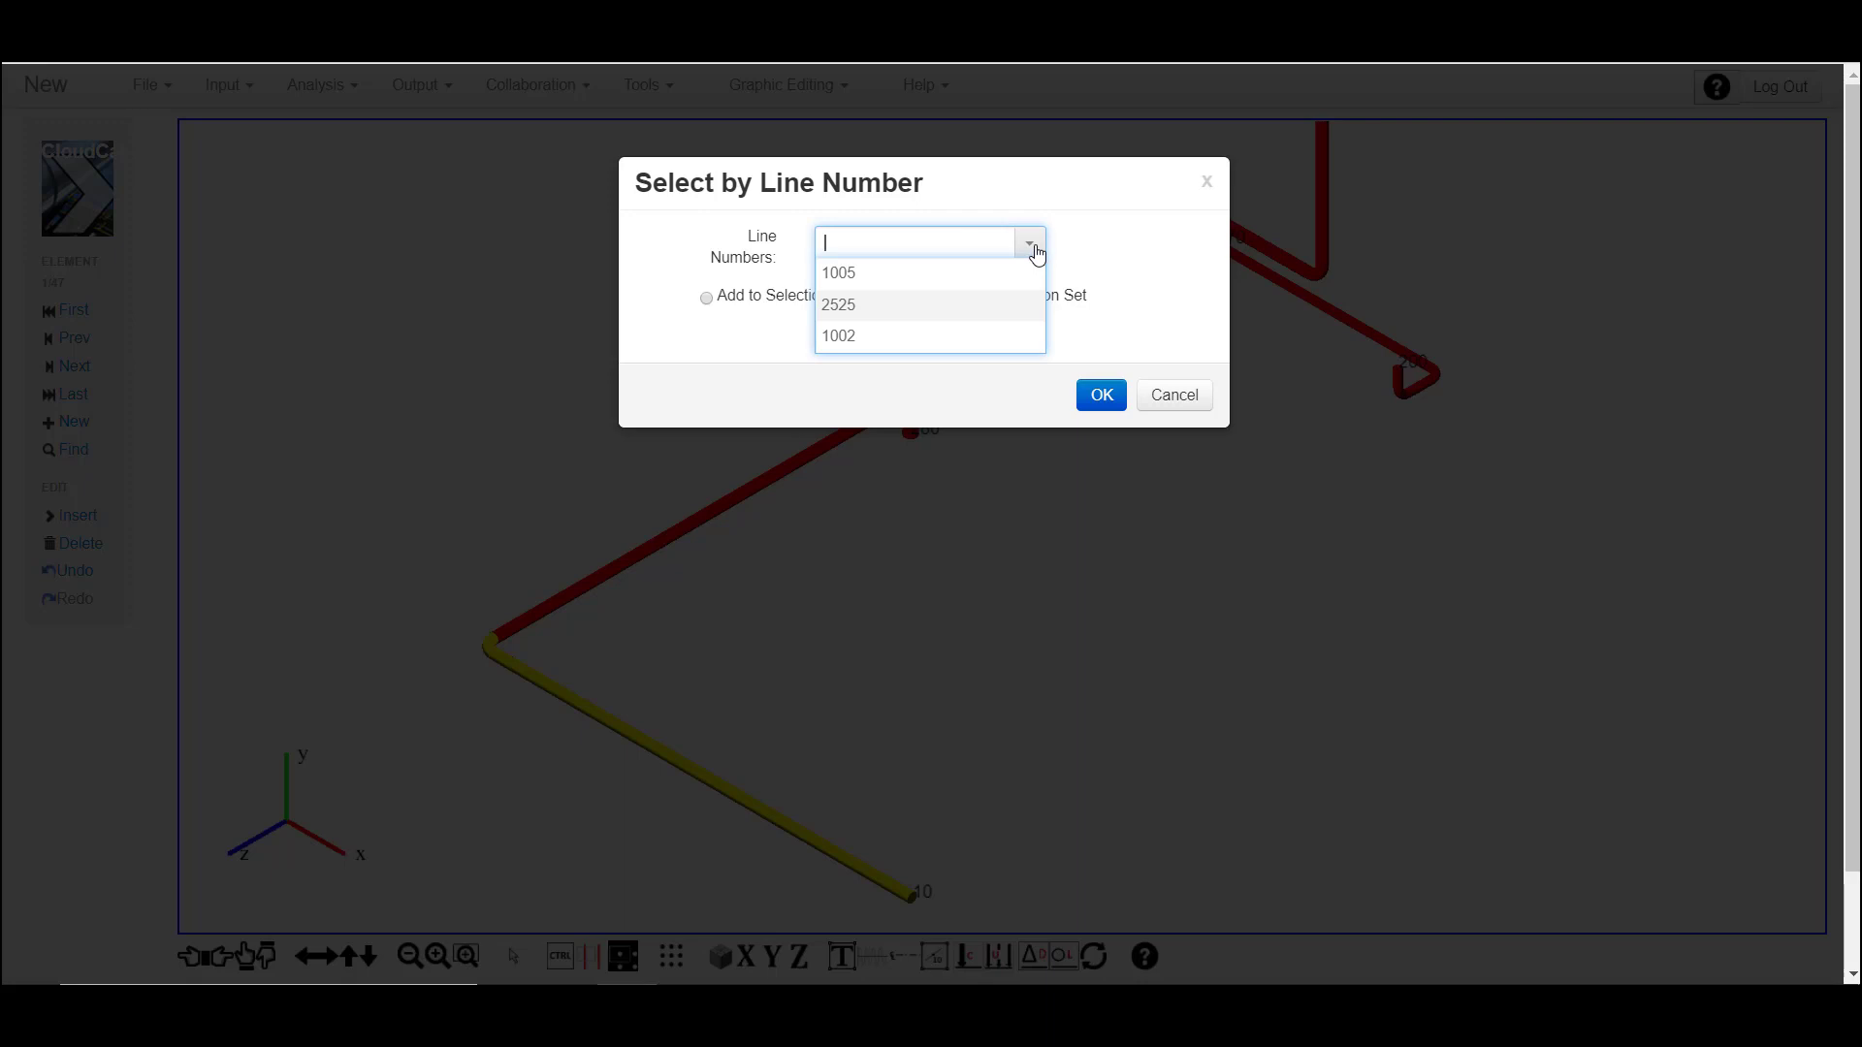
left_click(973, 289)
left_click(1100, 398)
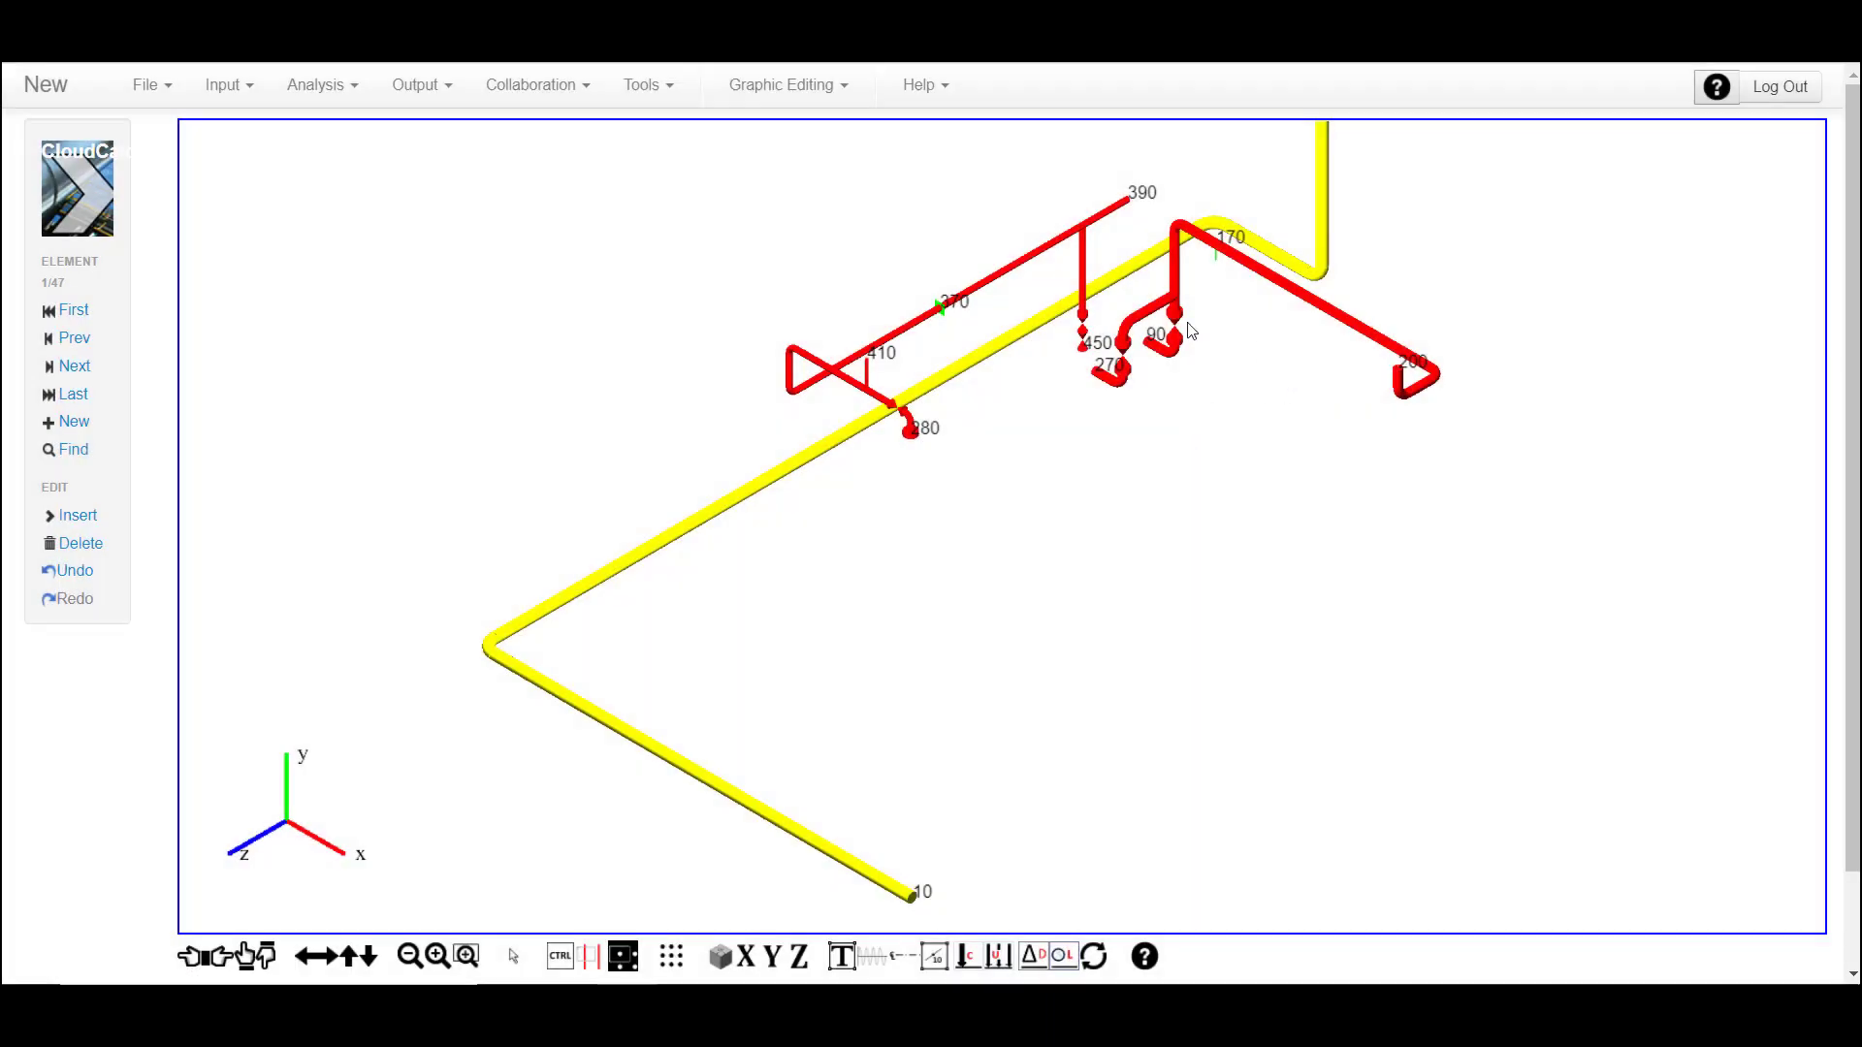
Hide the unselected elements so only the main line remains, and turn on the labels for all its nodes
right_click(1432, 195)
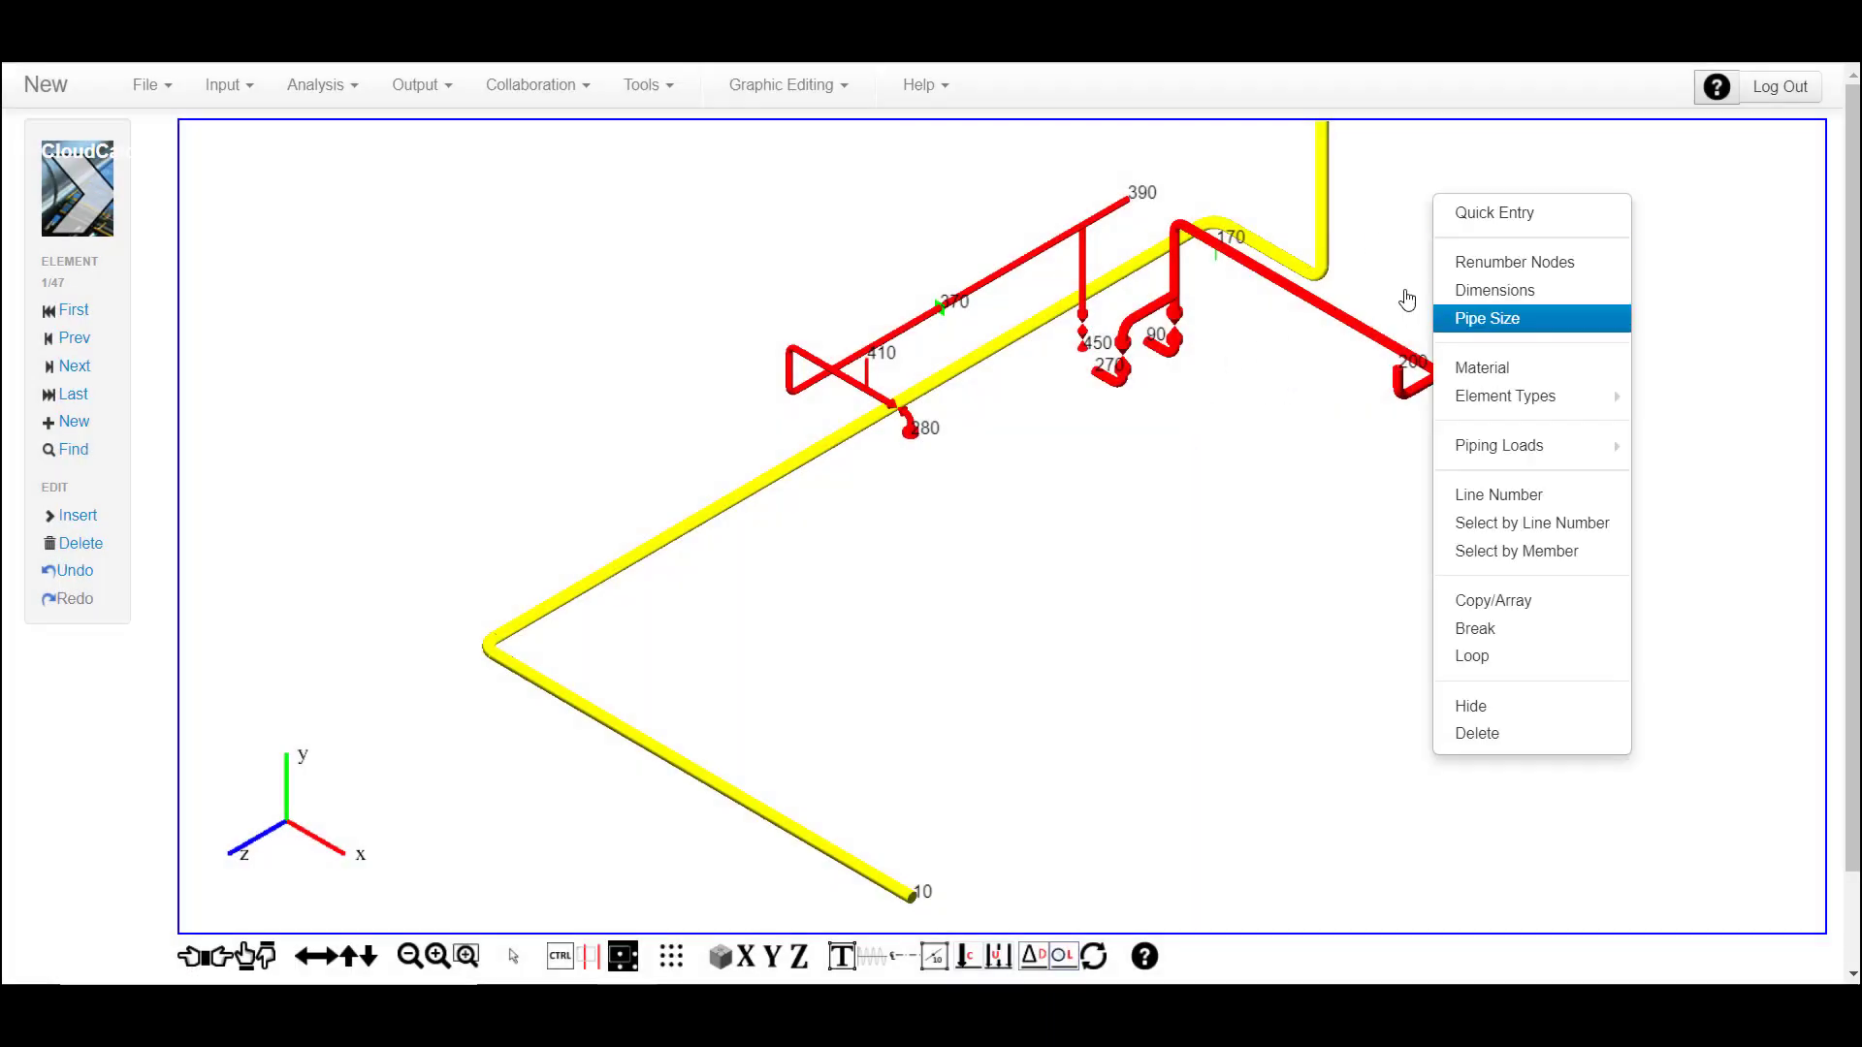
left_click(1529, 711)
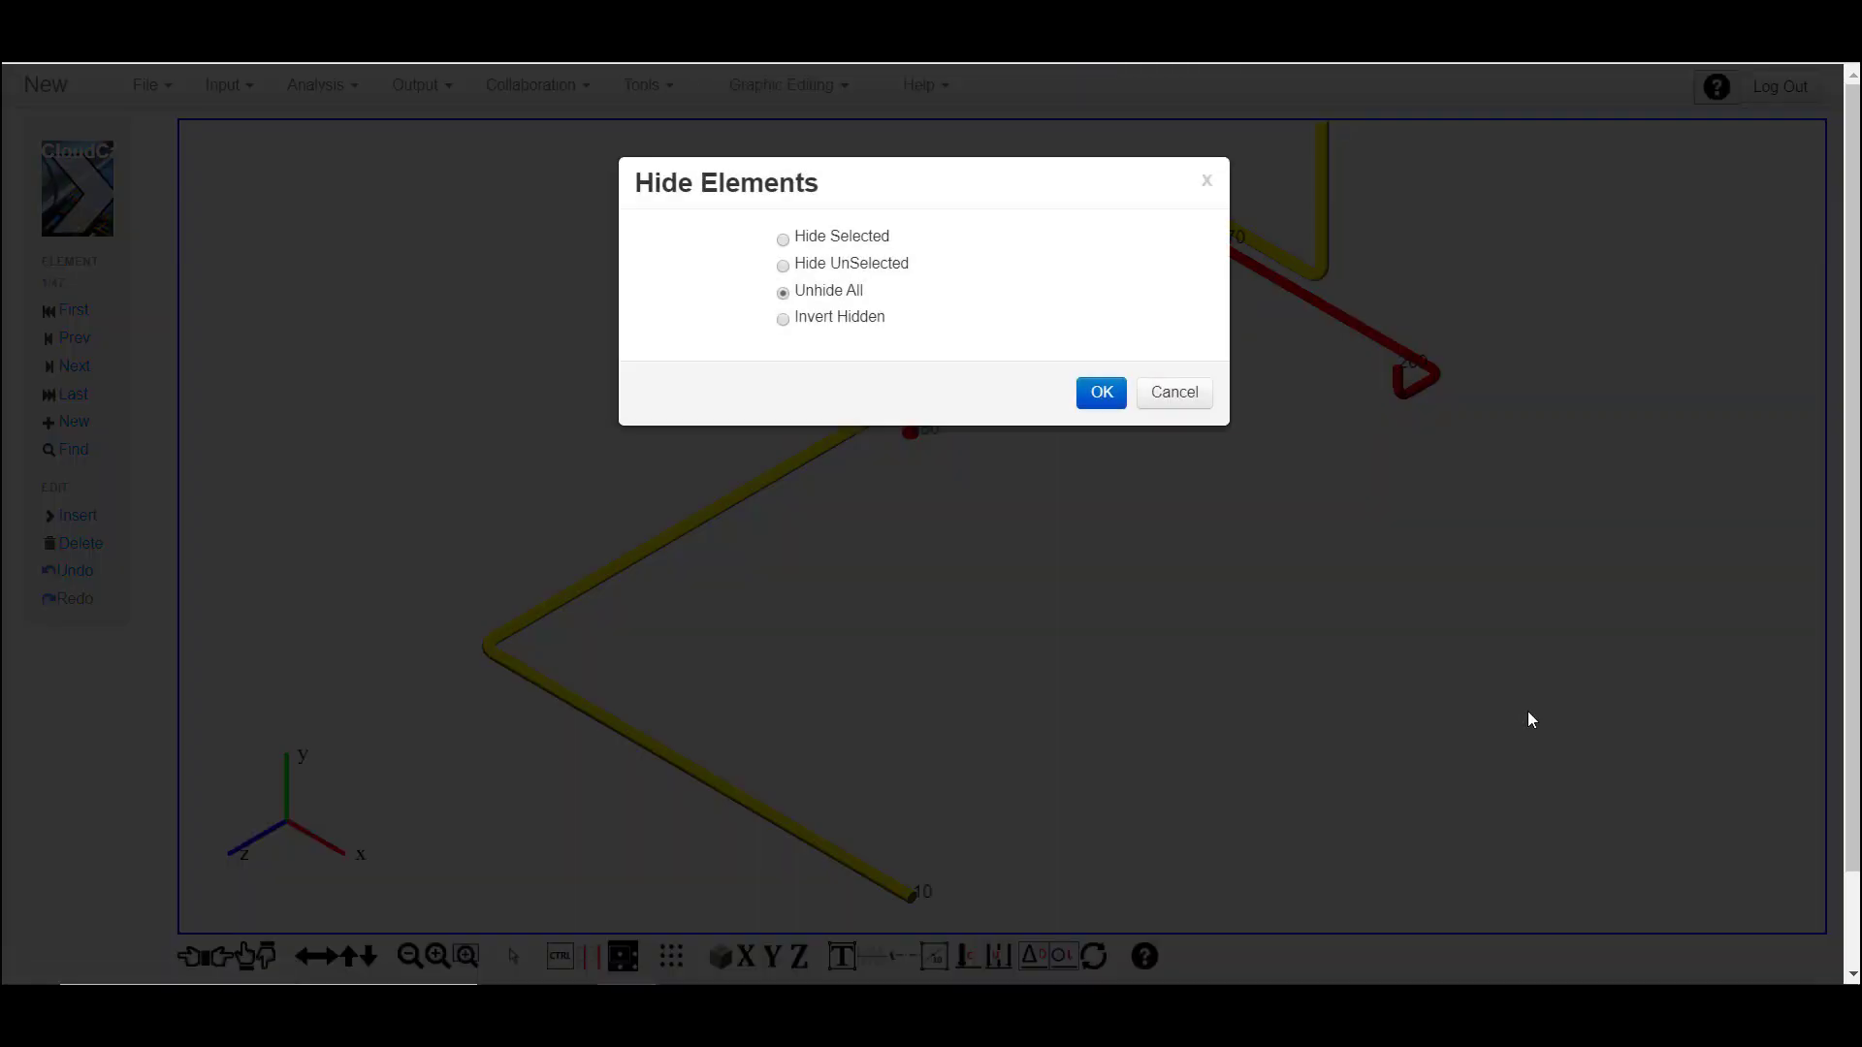
left_click(832, 264)
left_click(1111, 397)
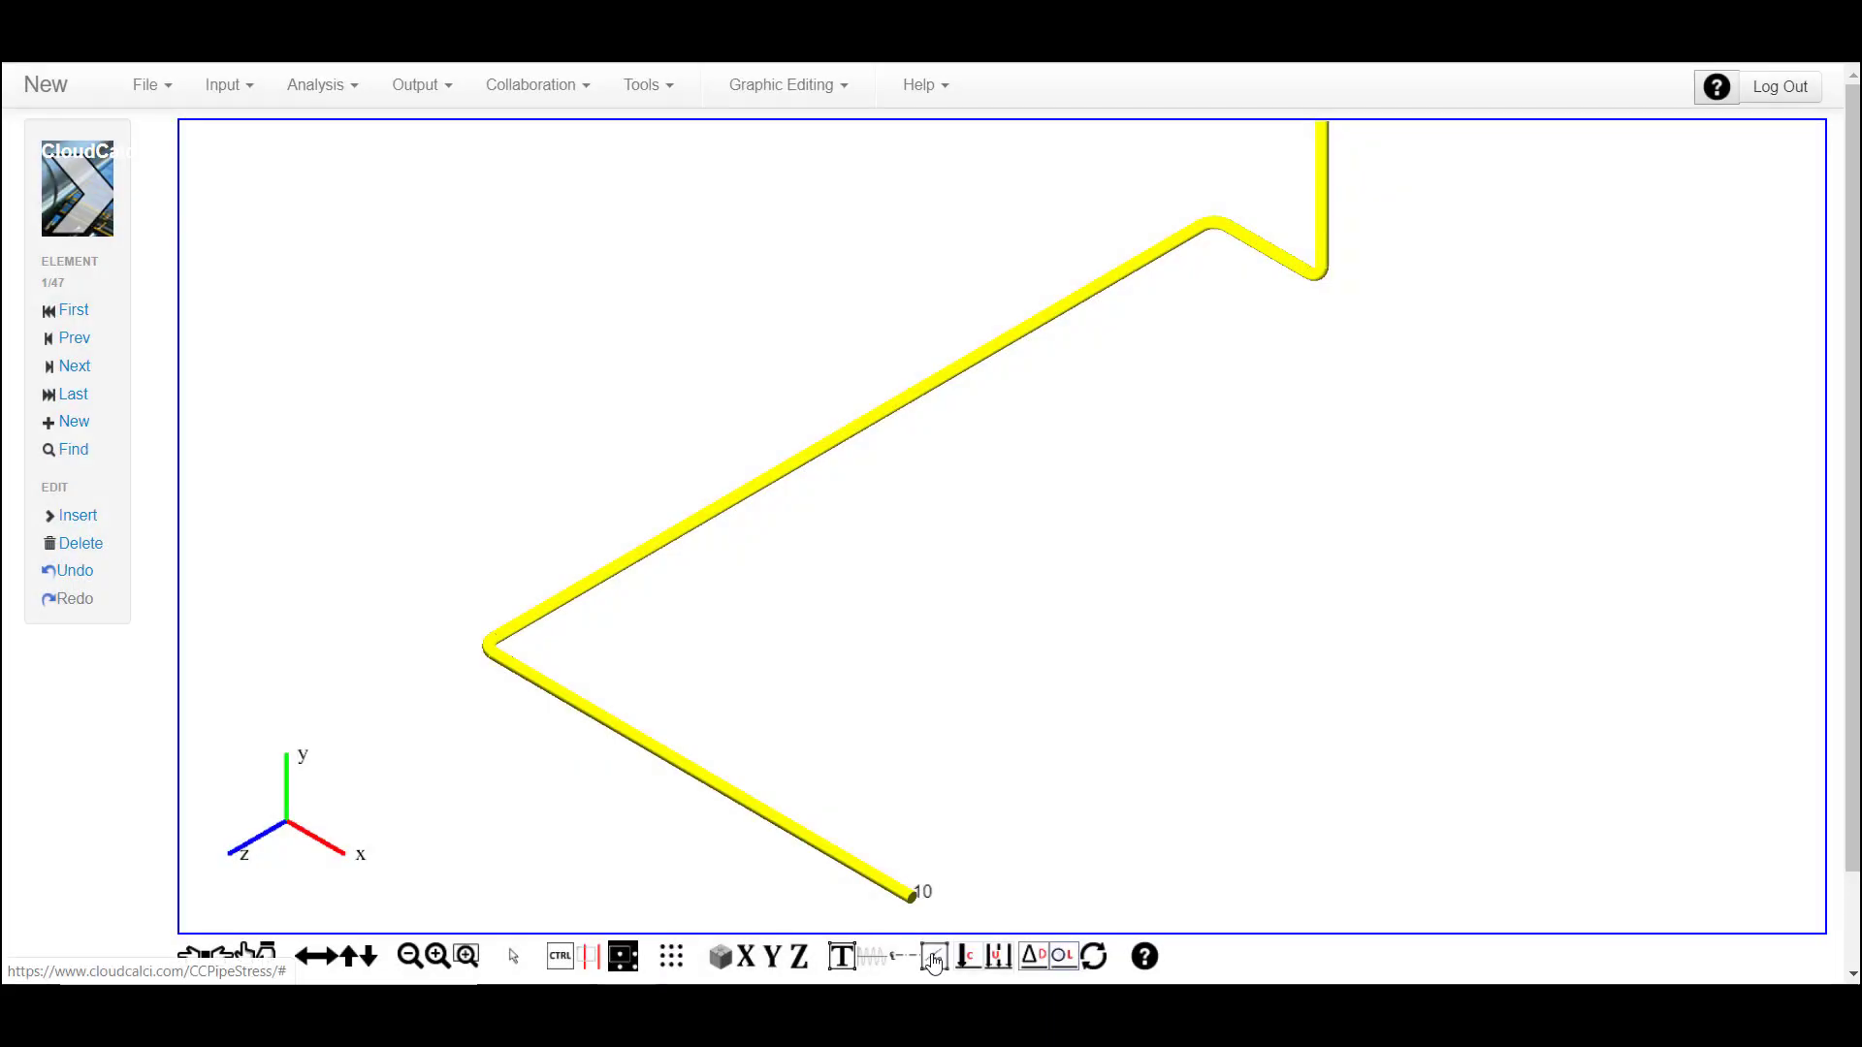
left_click(934, 960)
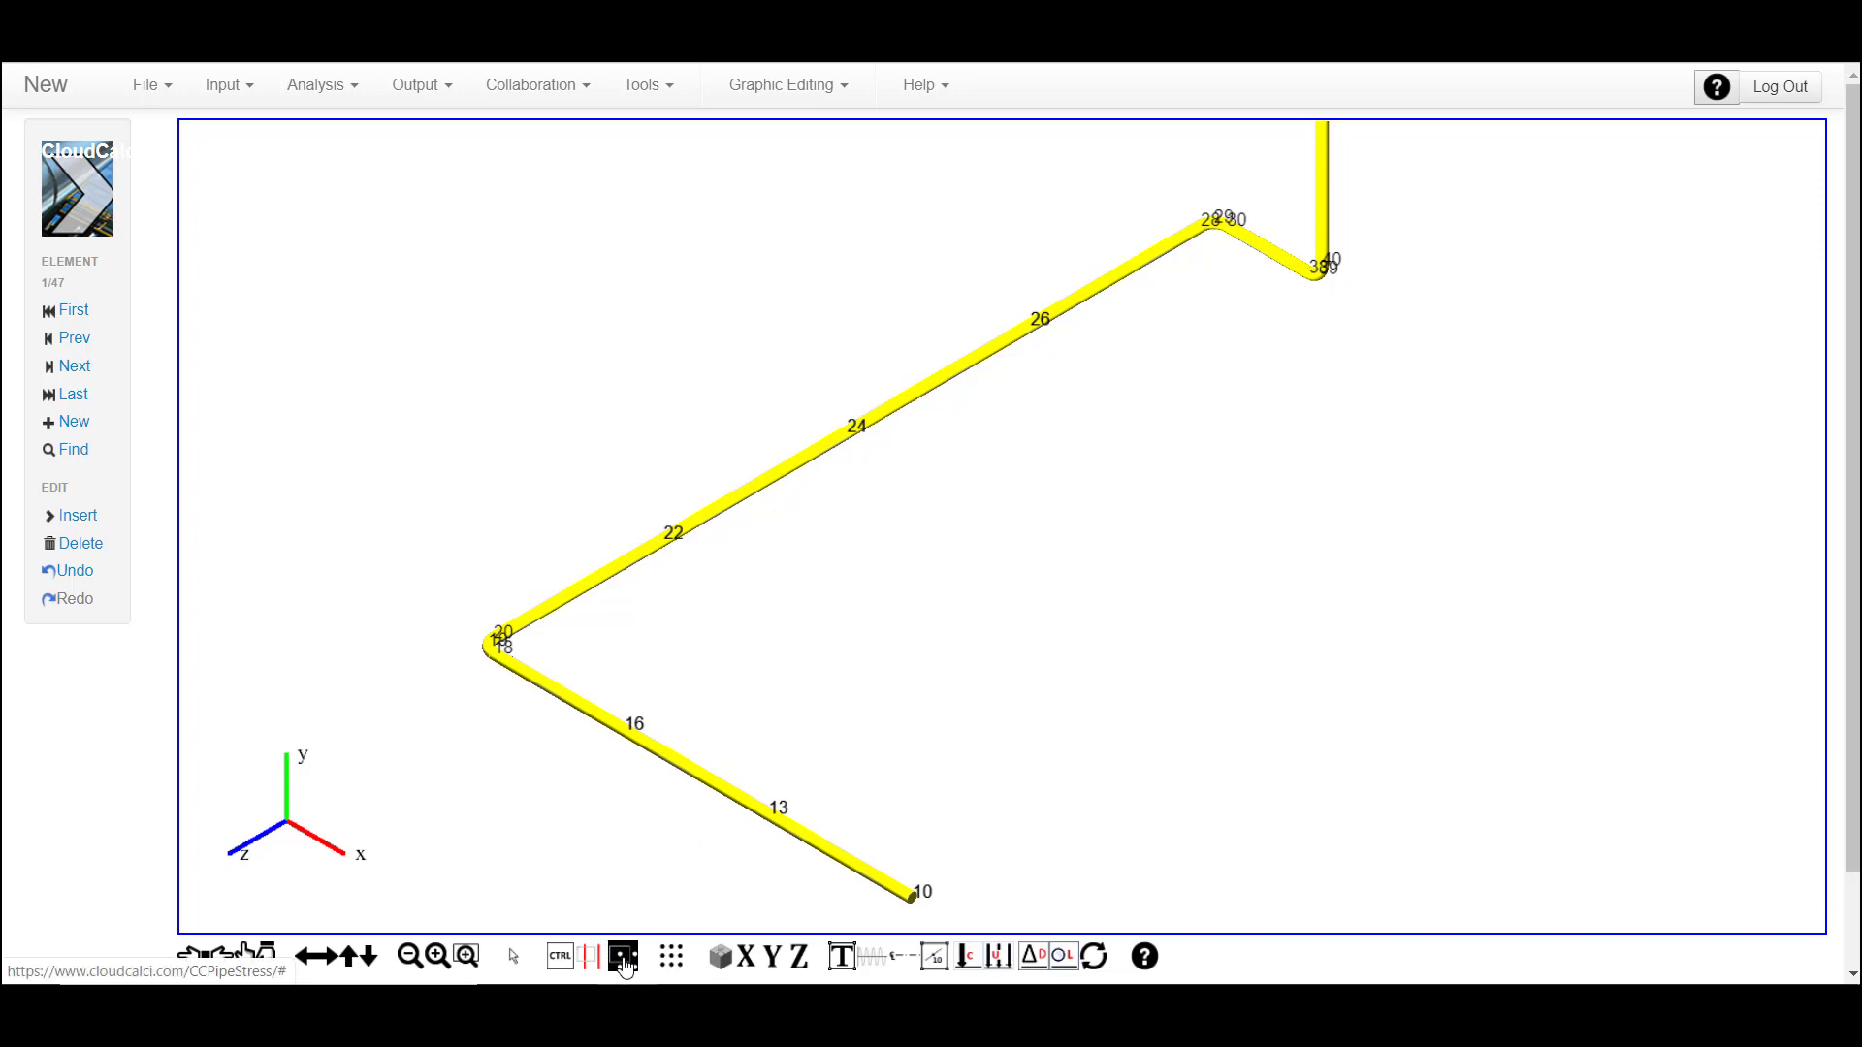
Add a Y restraint to the intermediate nodes 13, 16, 22, 24 and 26 of the main line
left_click_drag(598, 320, 1166, 578)
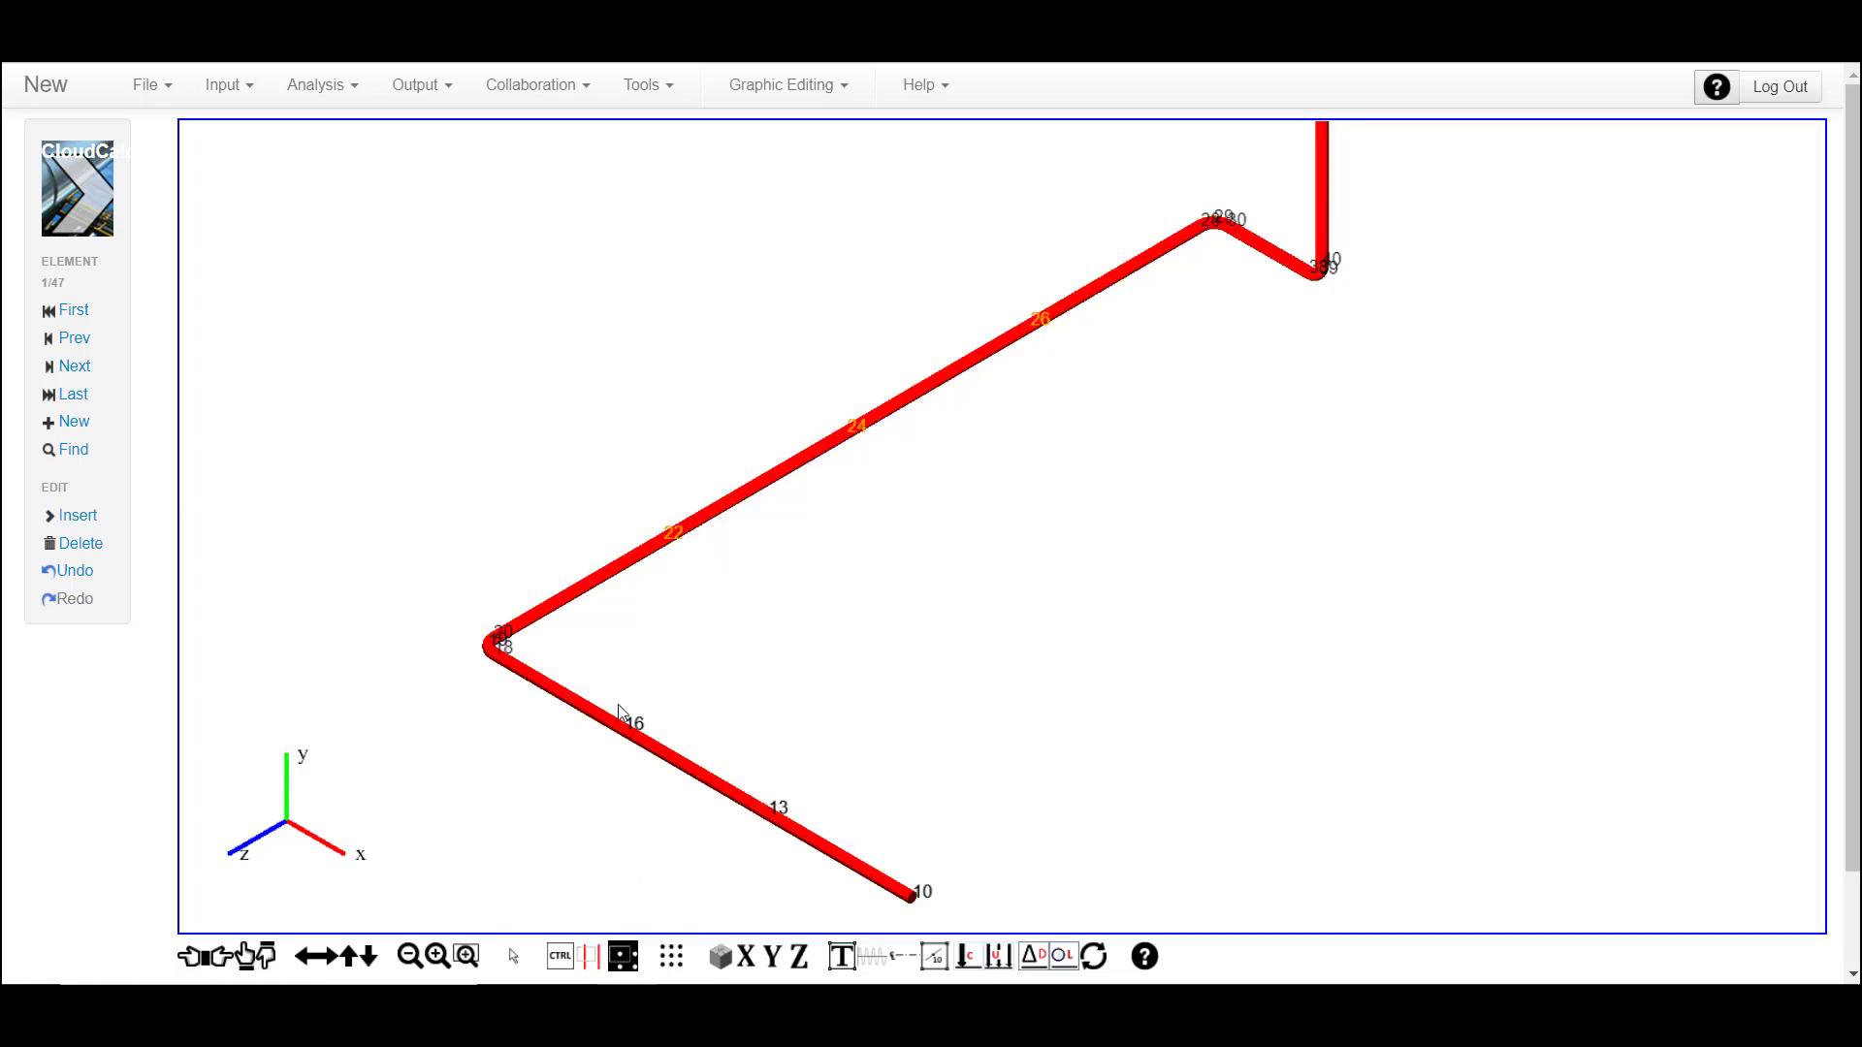
left_click_drag(619, 706, 795, 851)
right_click(1204, 359)
mouse_move(1309, 403)
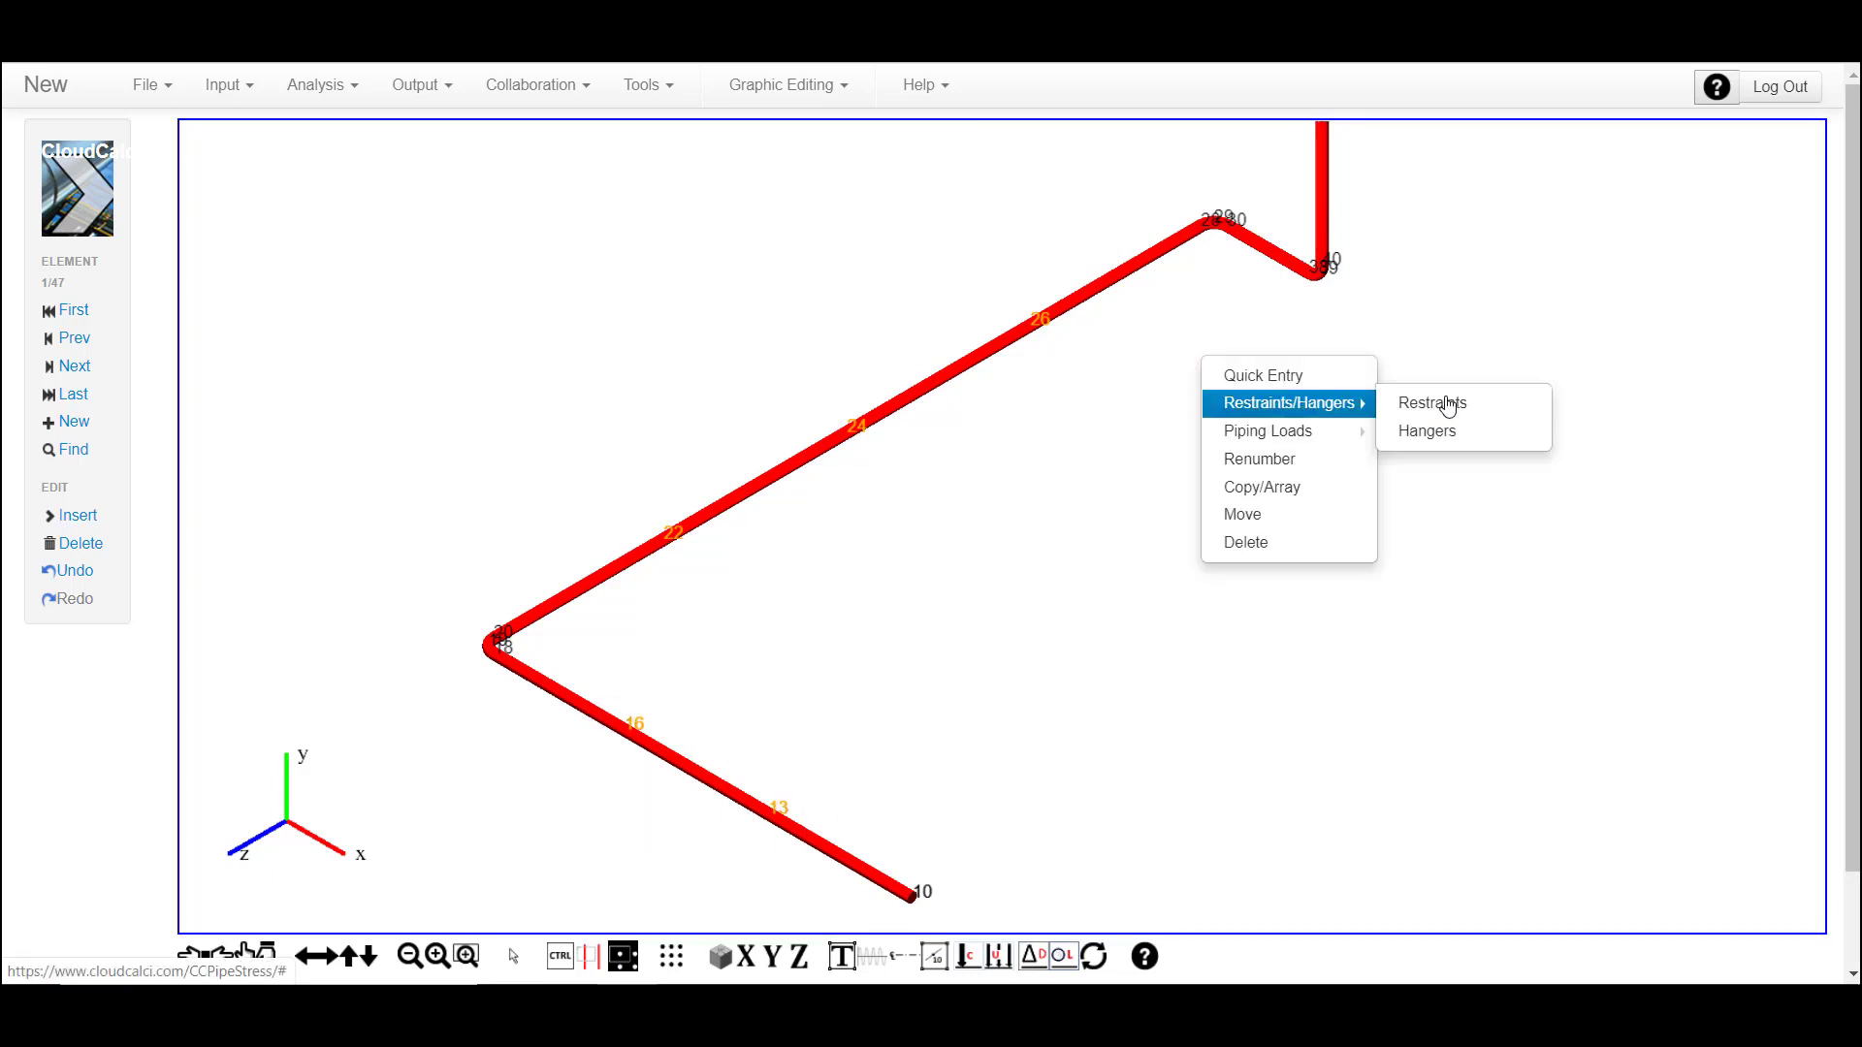
left_click(1447, 405)
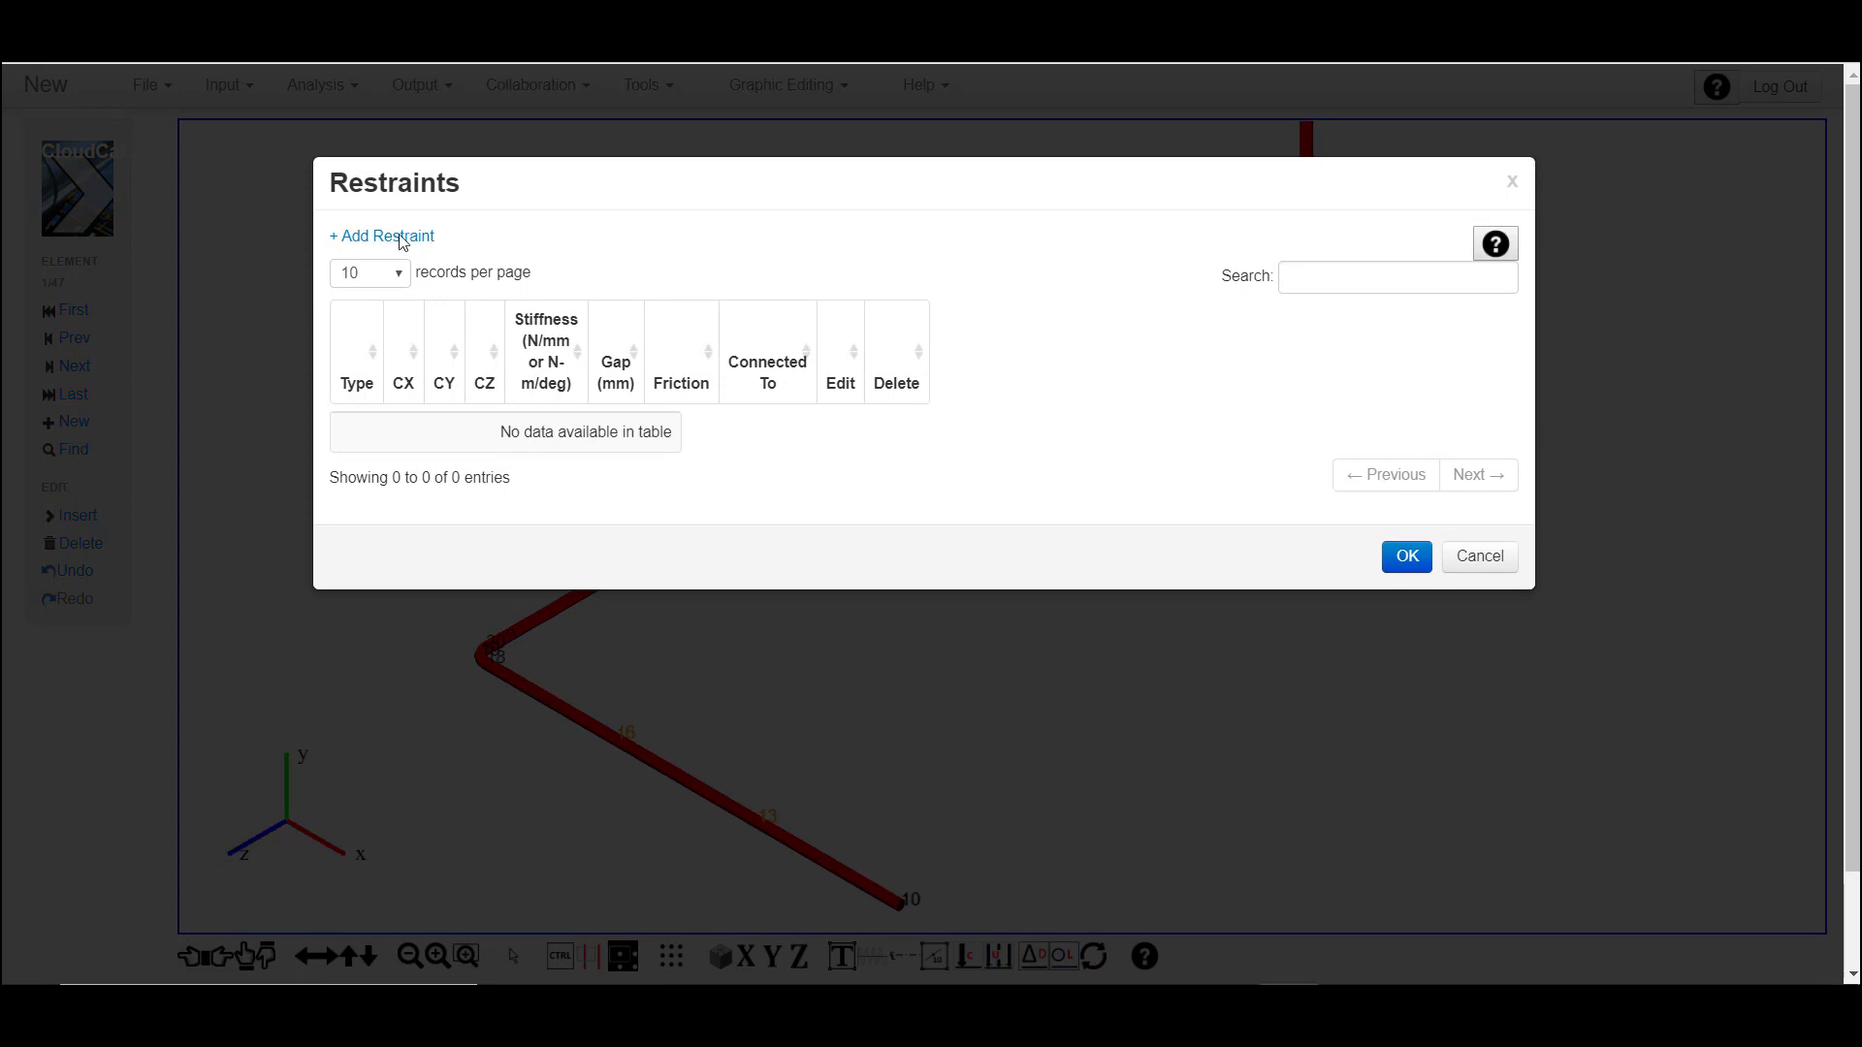
left_click(403, 242)
left_click(486, 399)
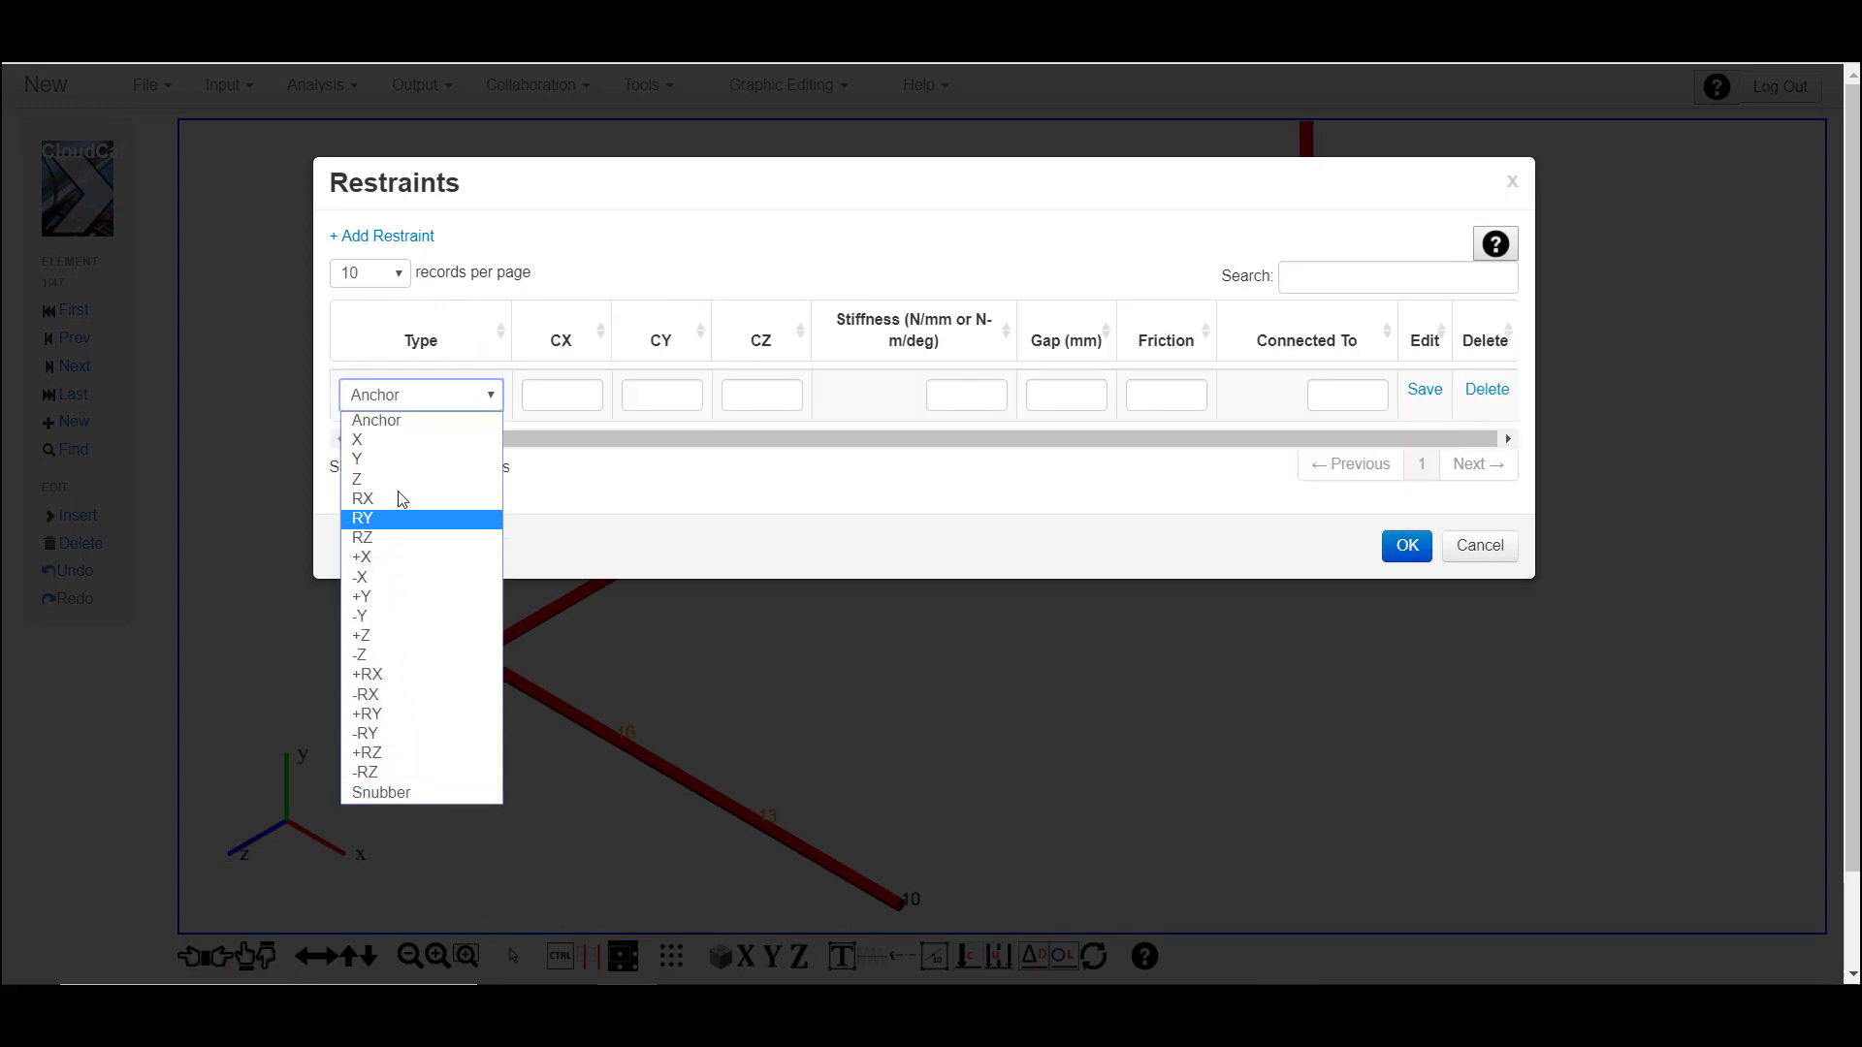
left_click(404, 468)
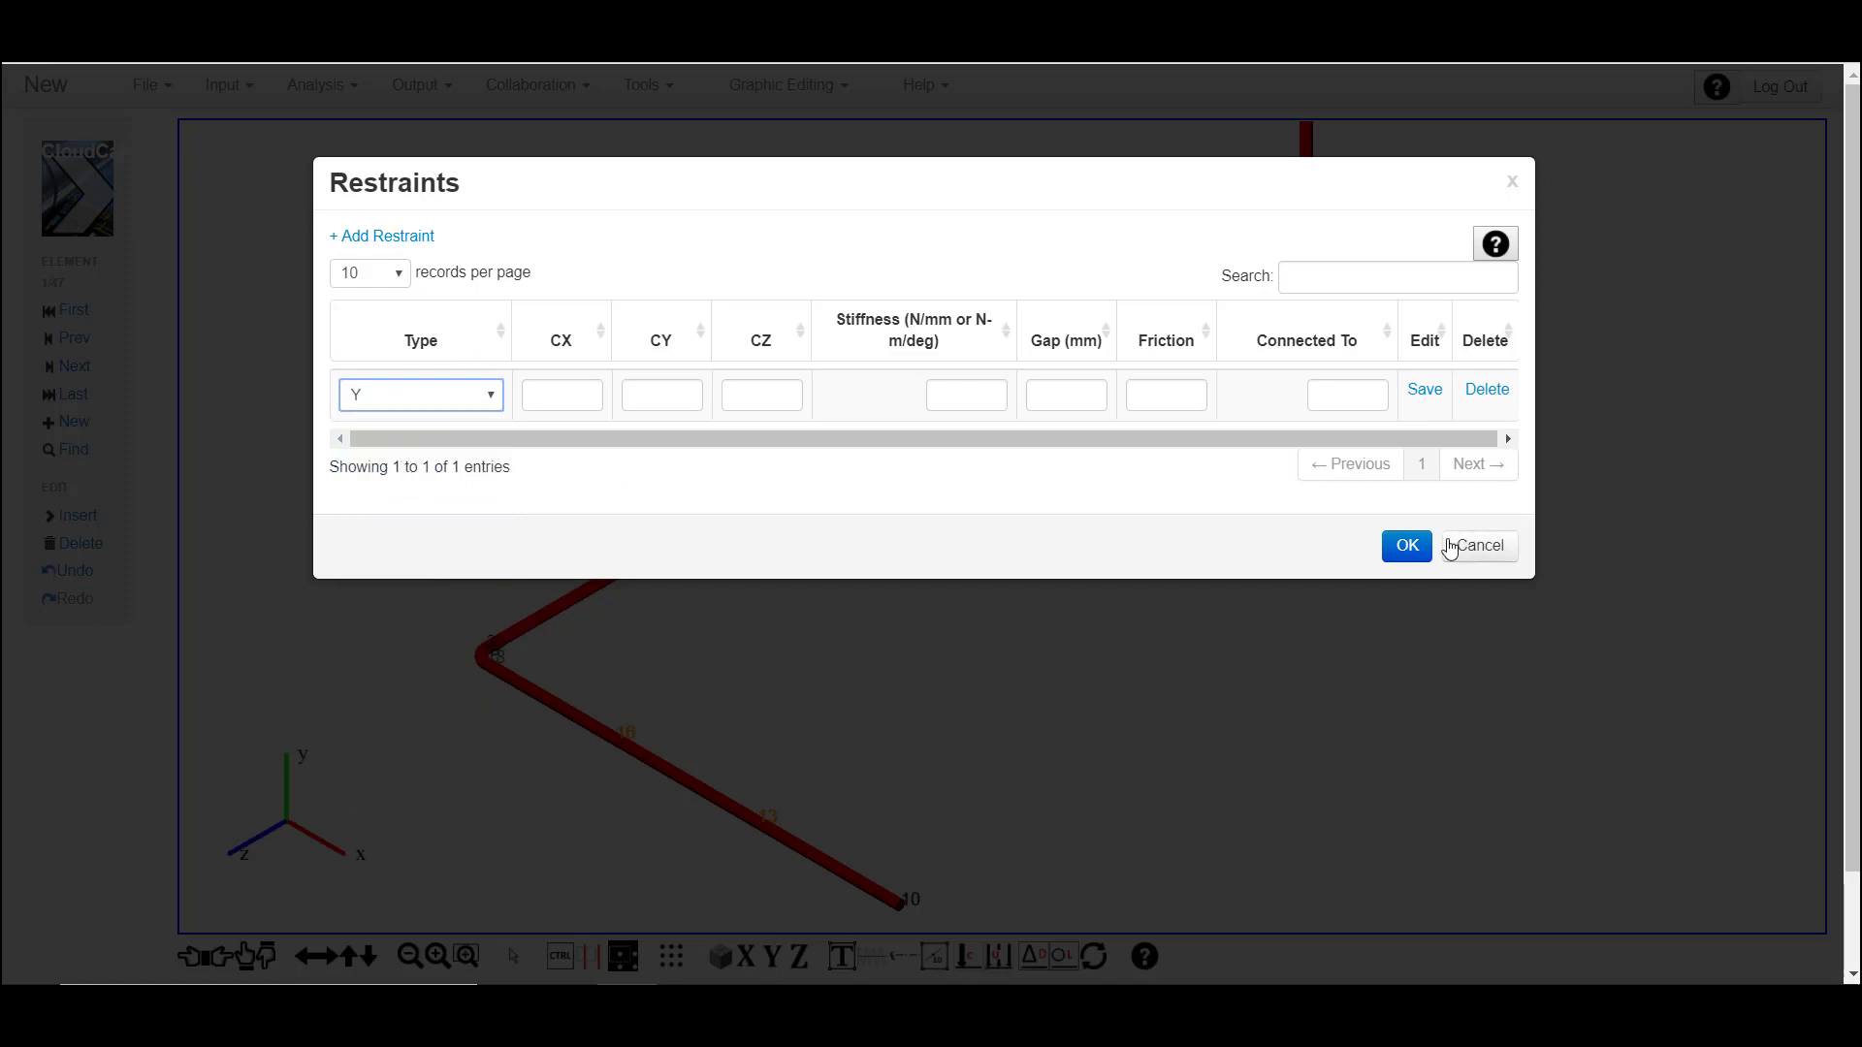
left_click(1417, 547)
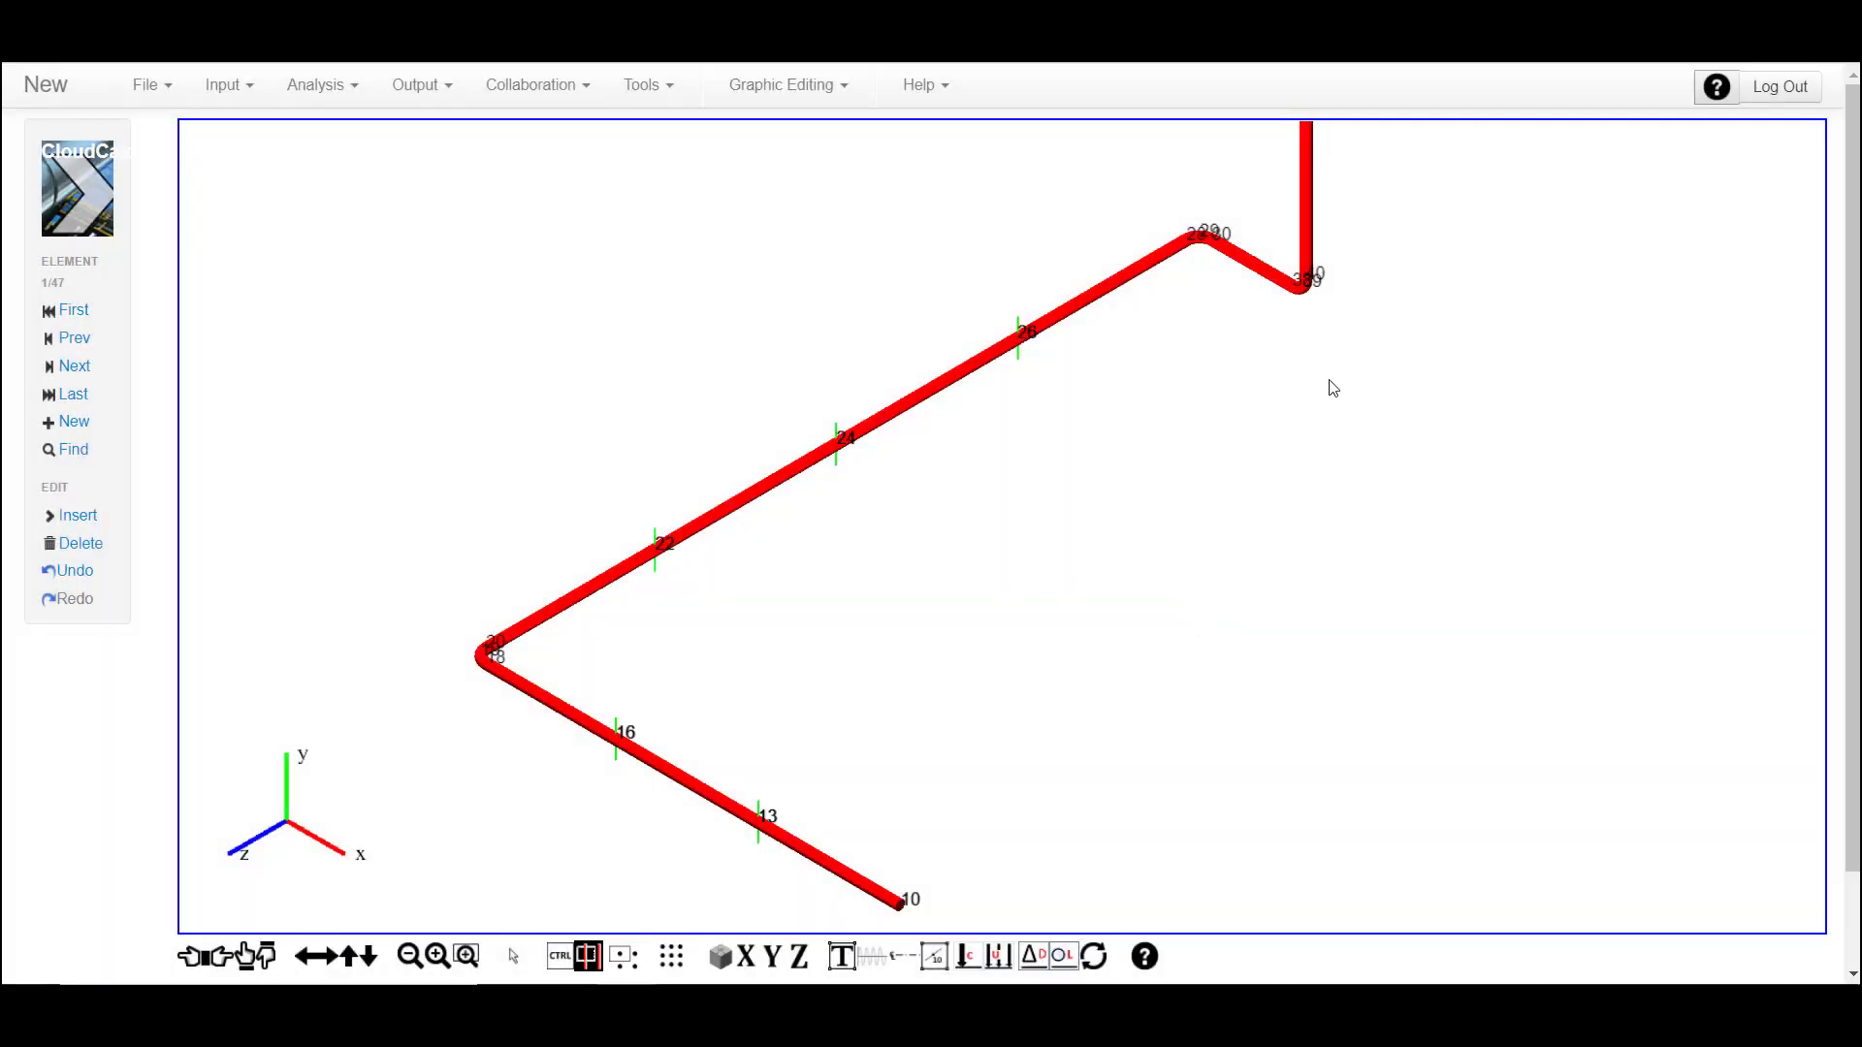
Unhide all the hidden piping elements
right_click(1330, 382)
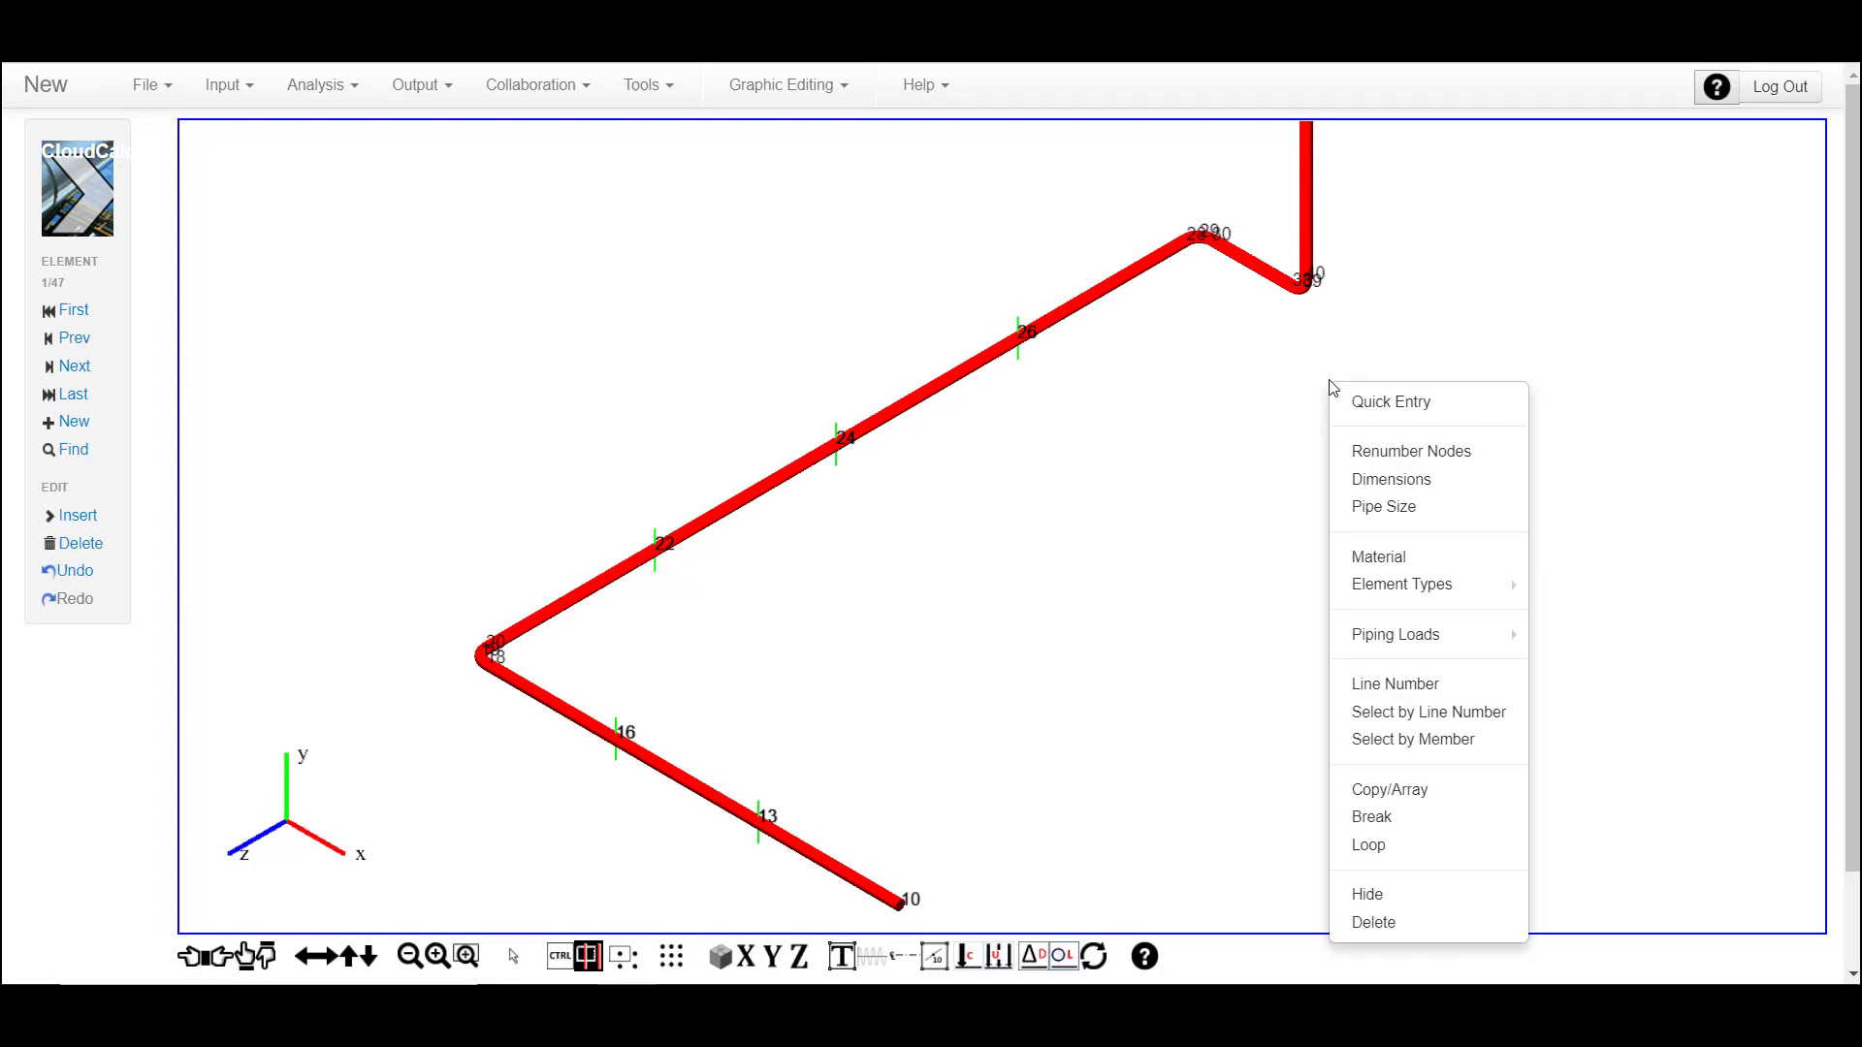
left_click(1397, 894)
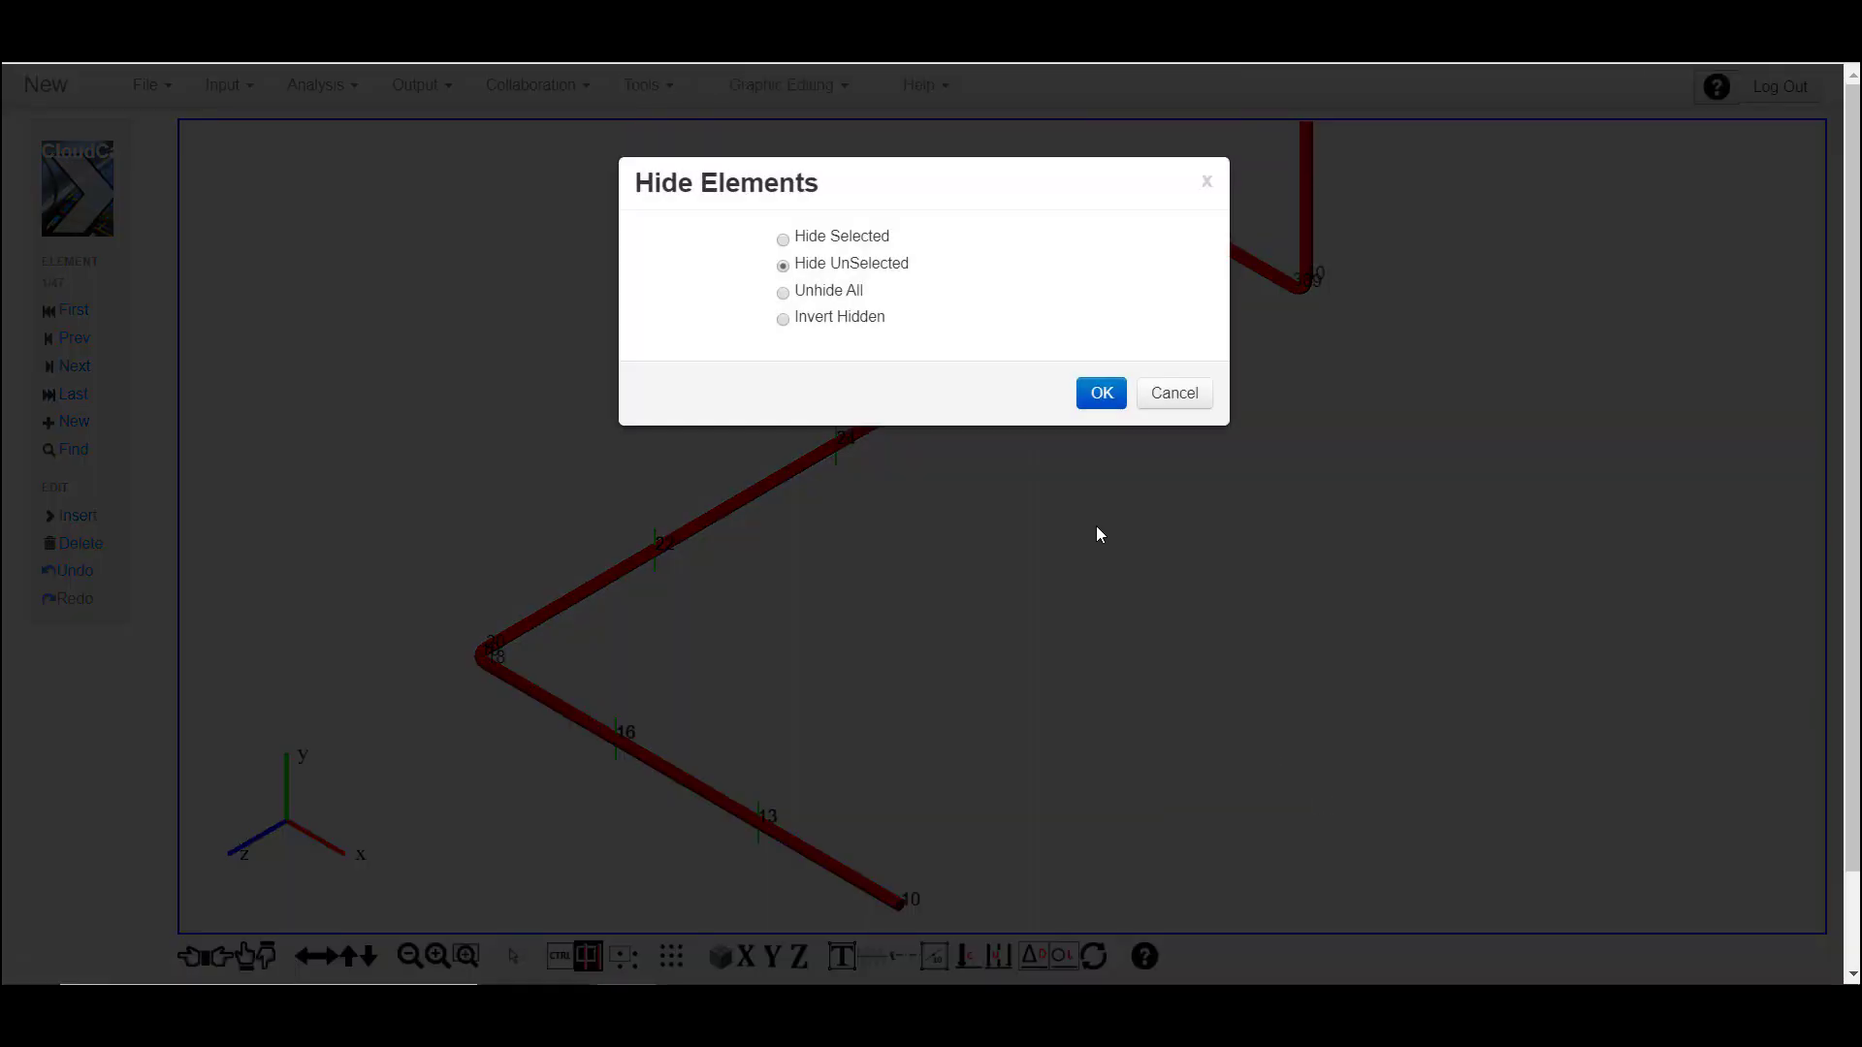
left_click(835, 291)
left_click(1125, 407)
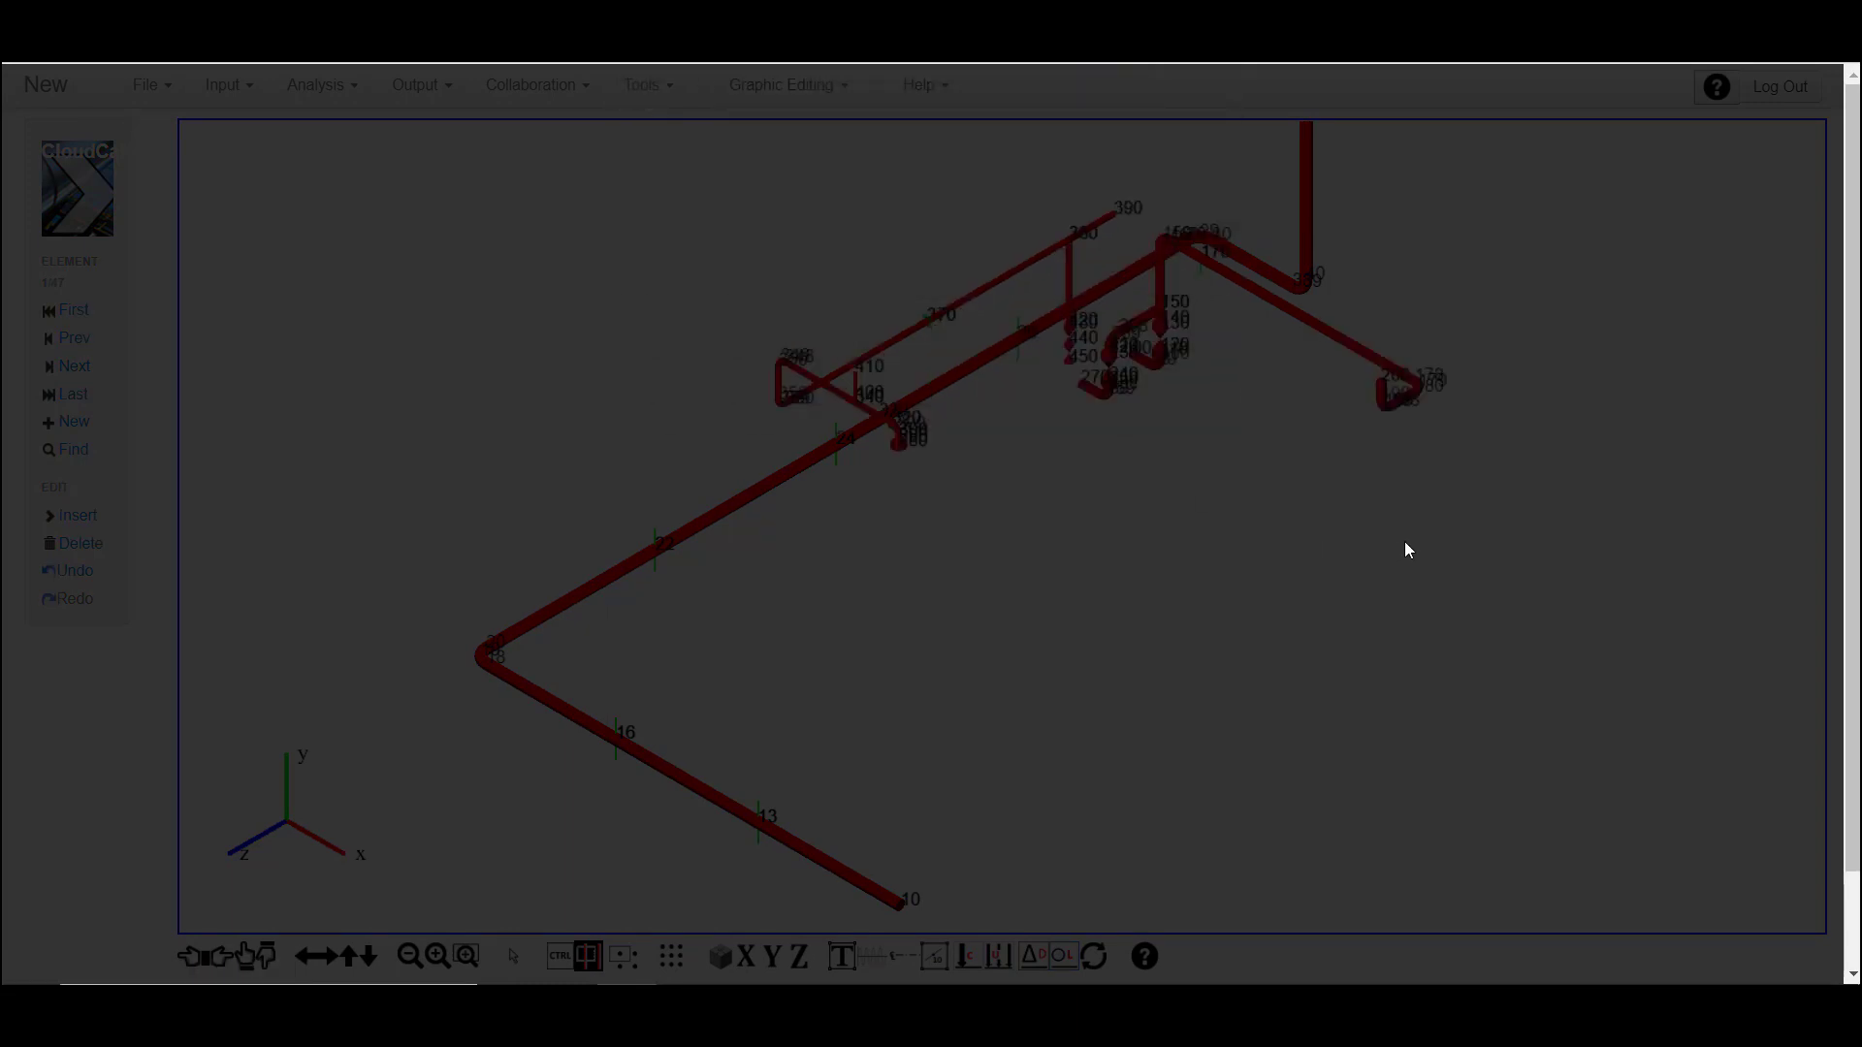
Delete the +Y restraint at node 170
key("z")
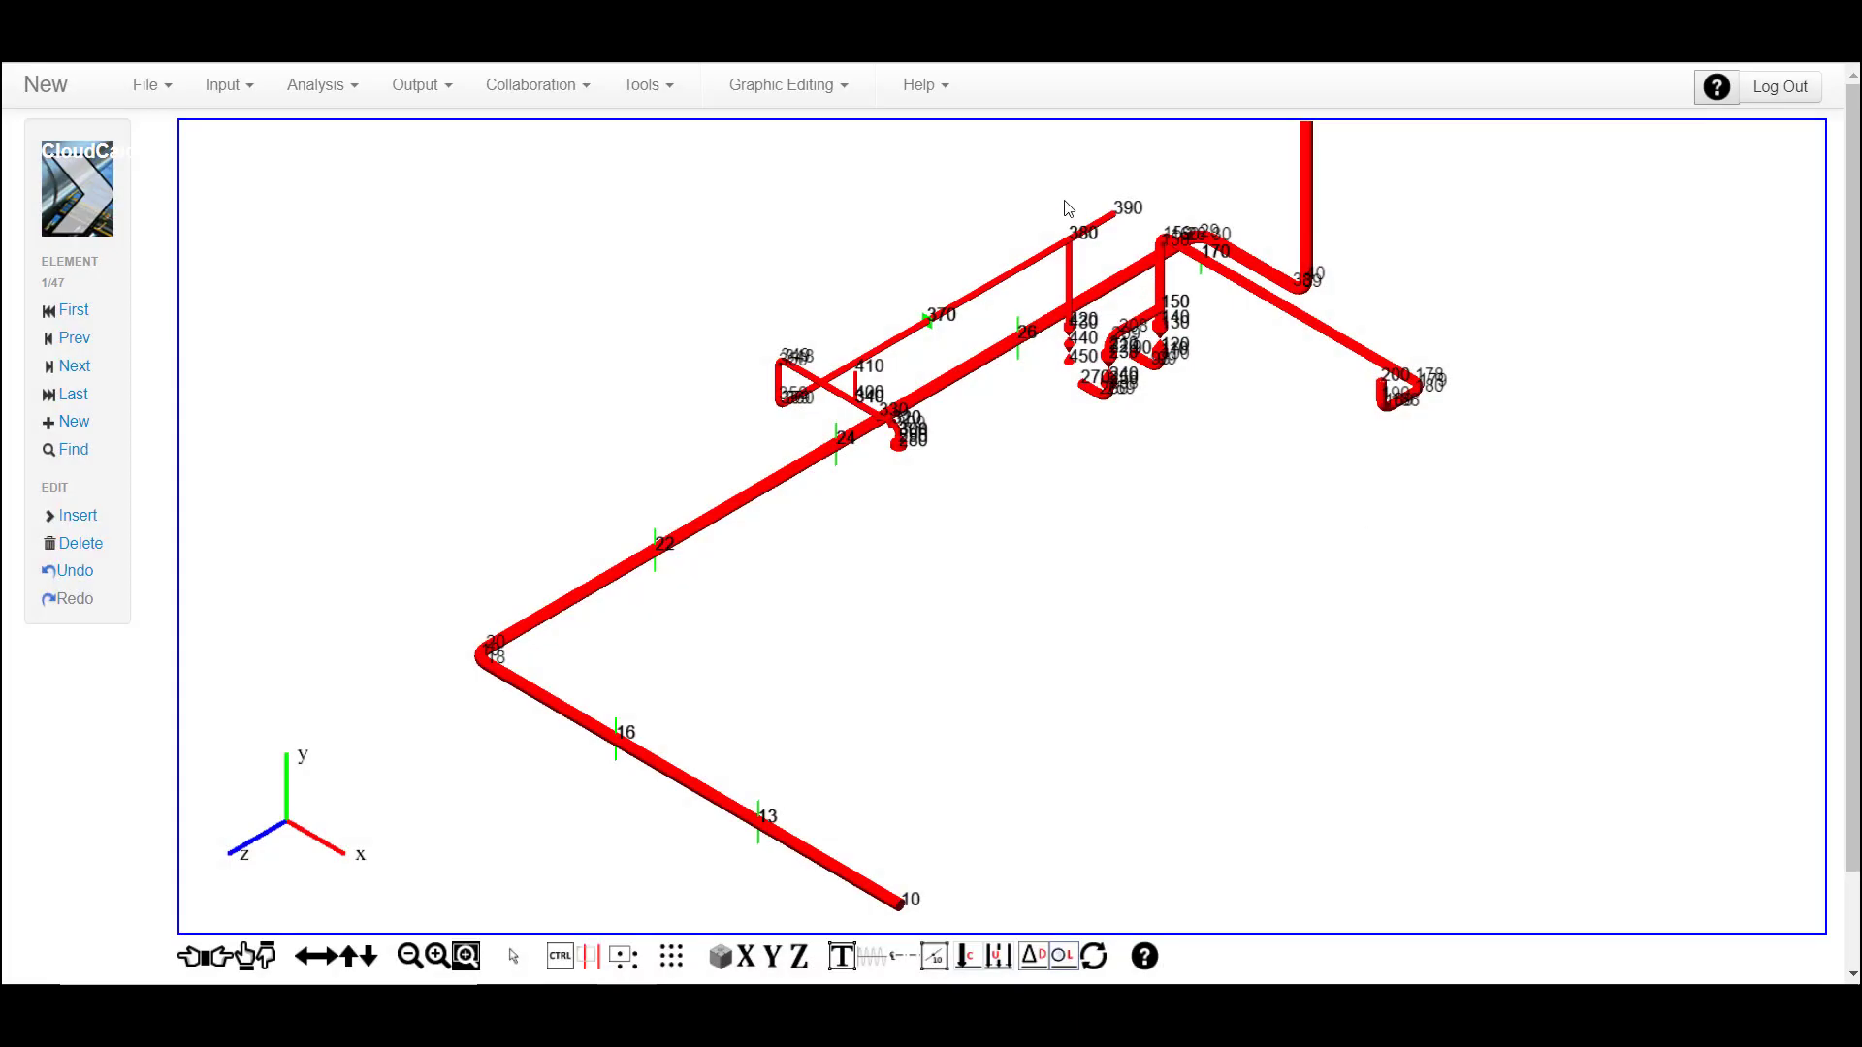
left_click_drag(1046, 186, 1400, 522)
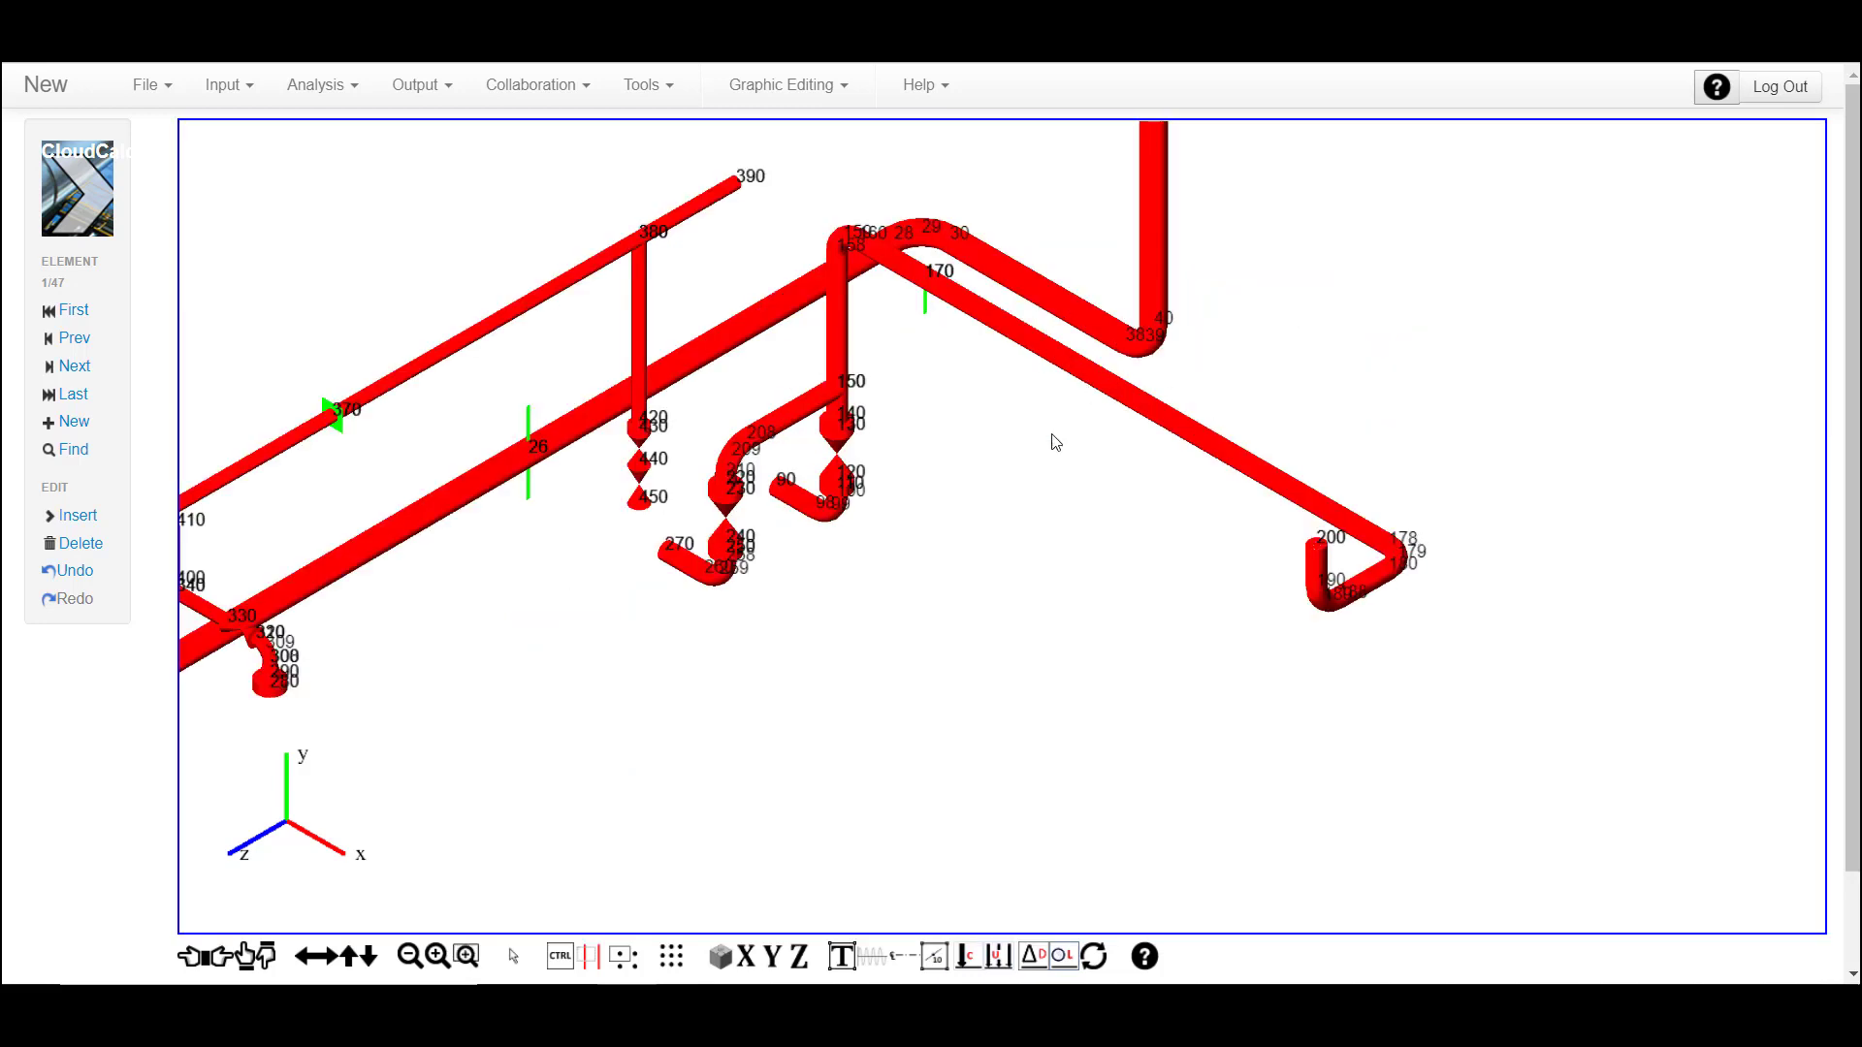
right_click_drag(1052, 435, 1056, 470)
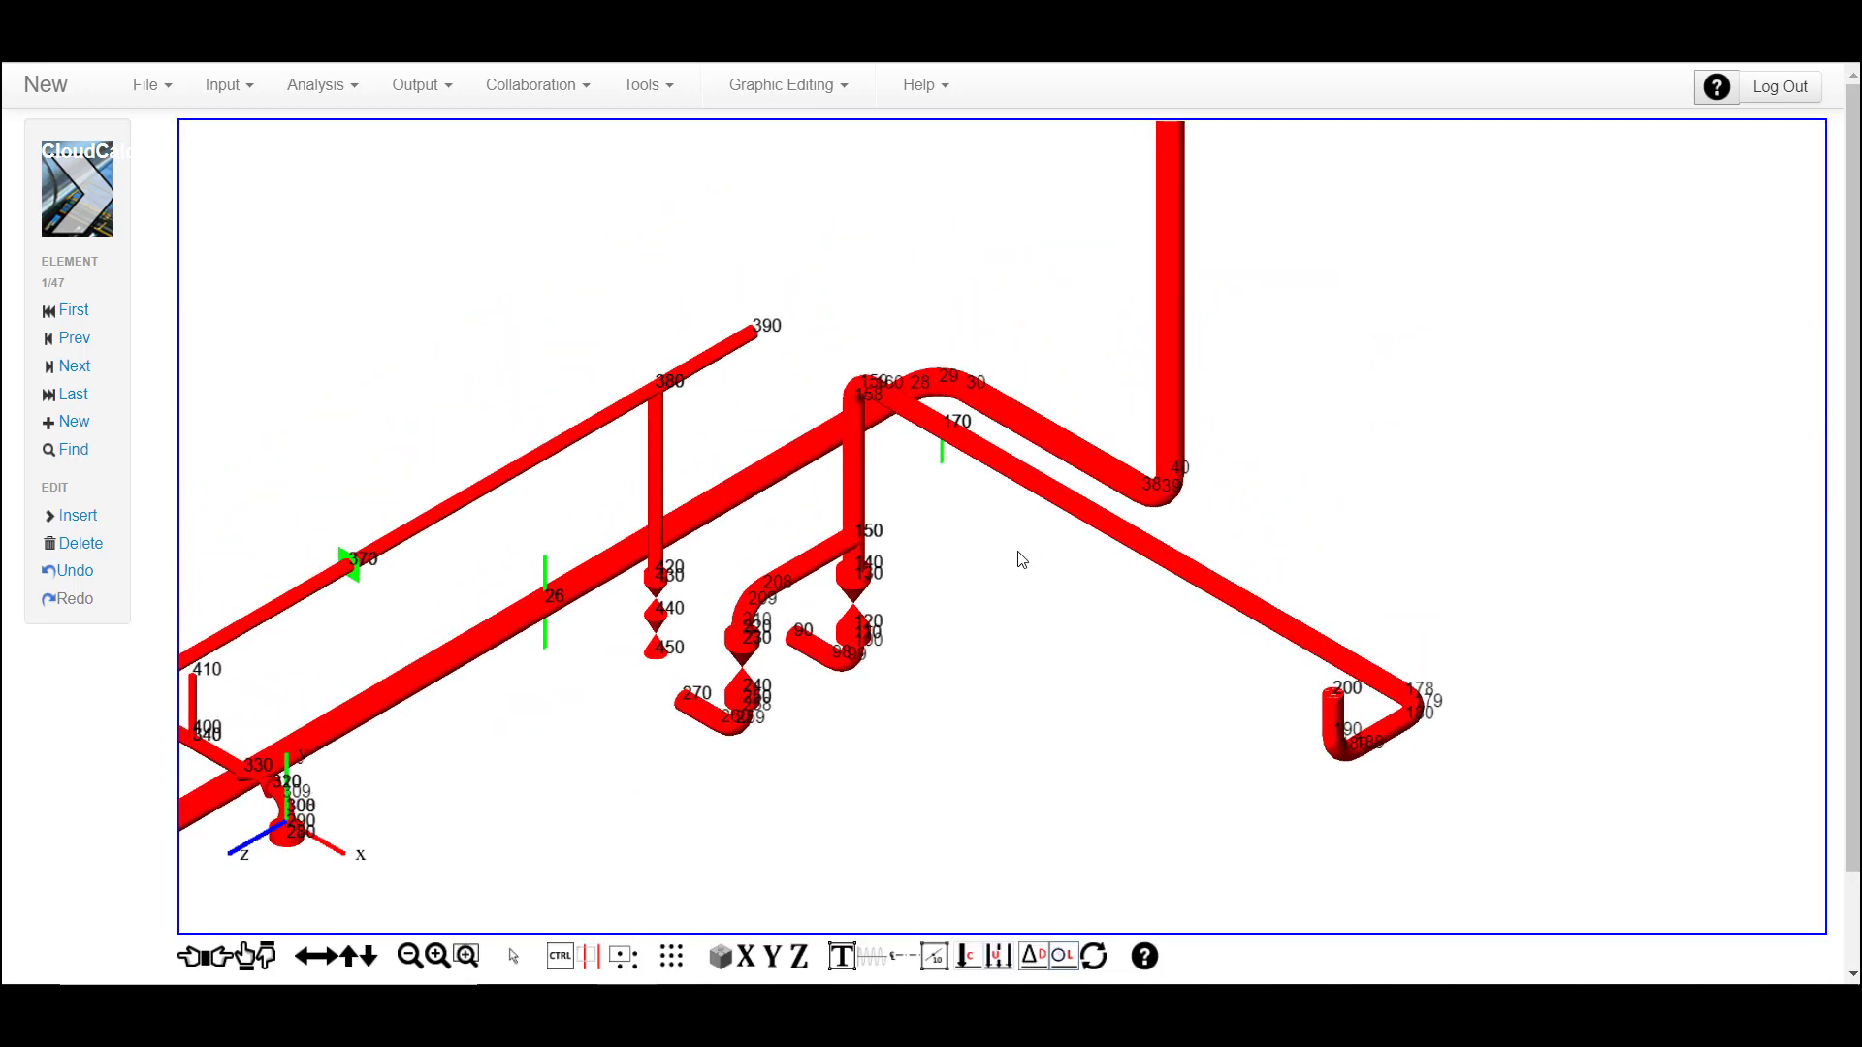
left_click(623, 957)
left_click_drag(921, 402, 977, 495)
right_click(1297, 220)
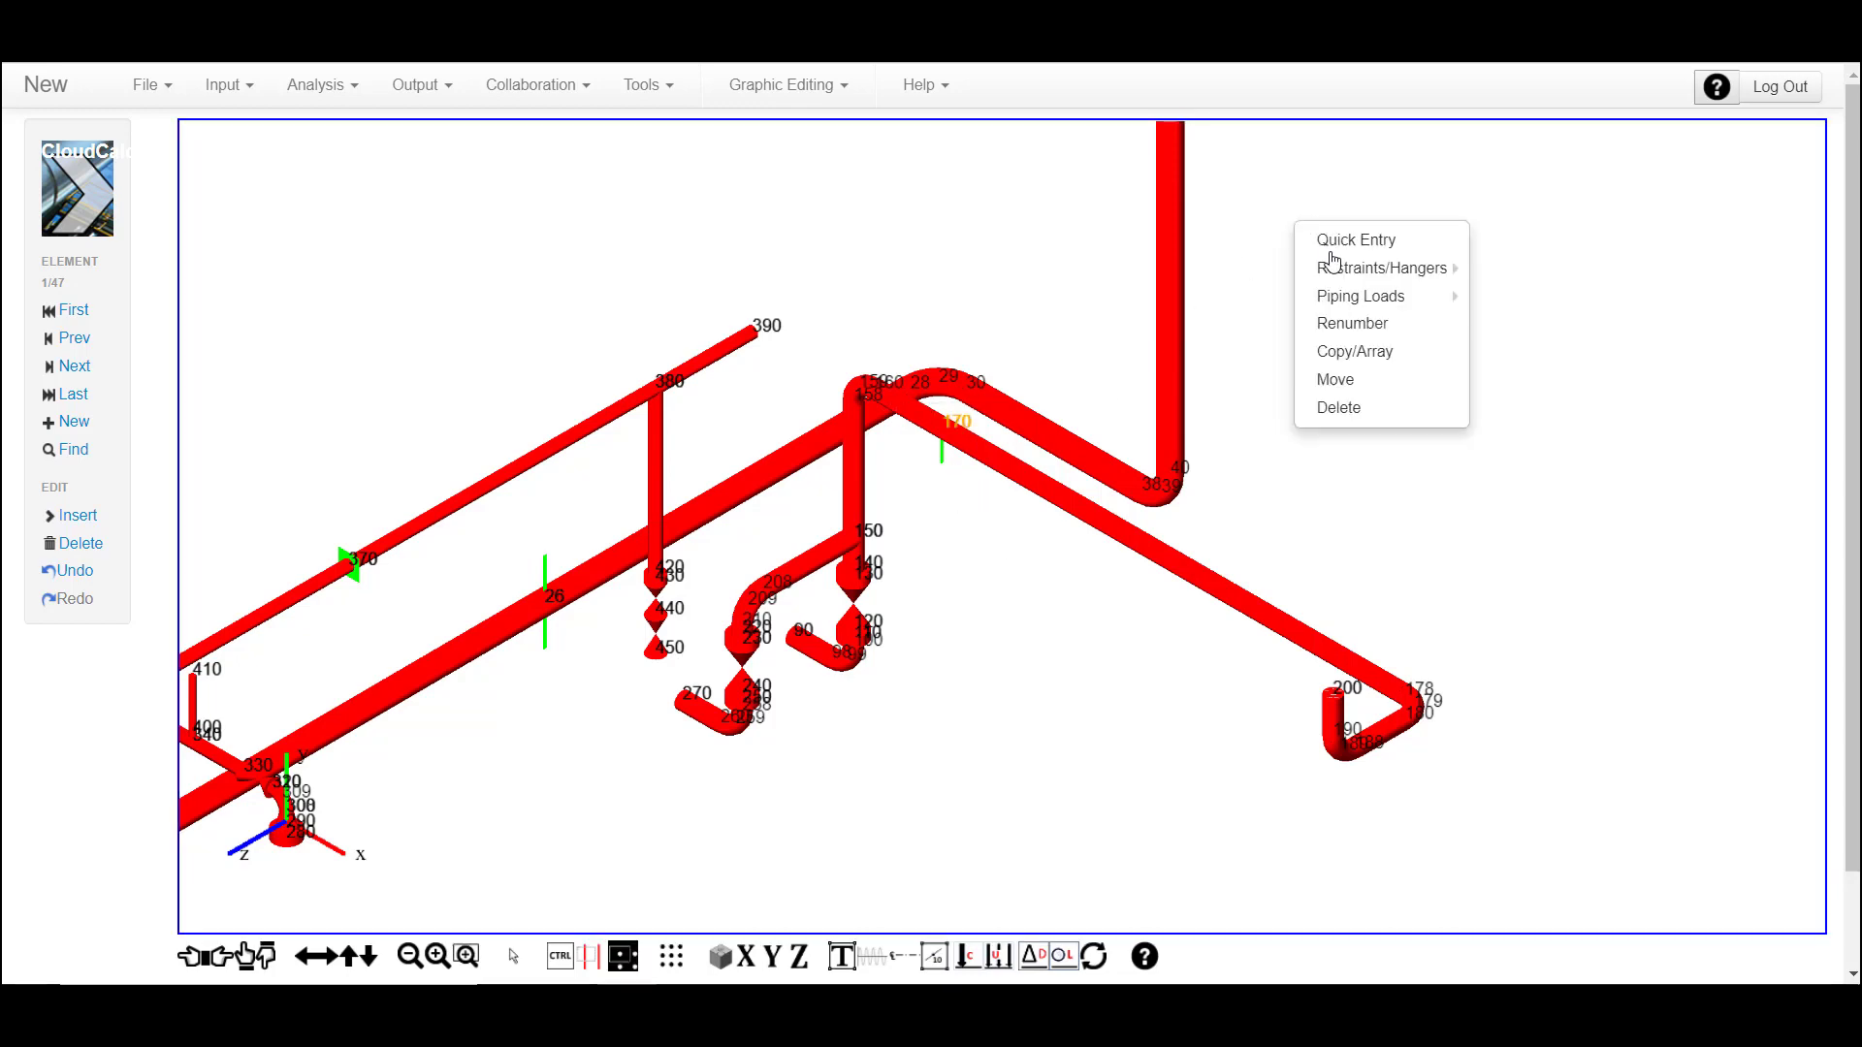
mouse_move(1343, 269)
left_click(1522, 267)
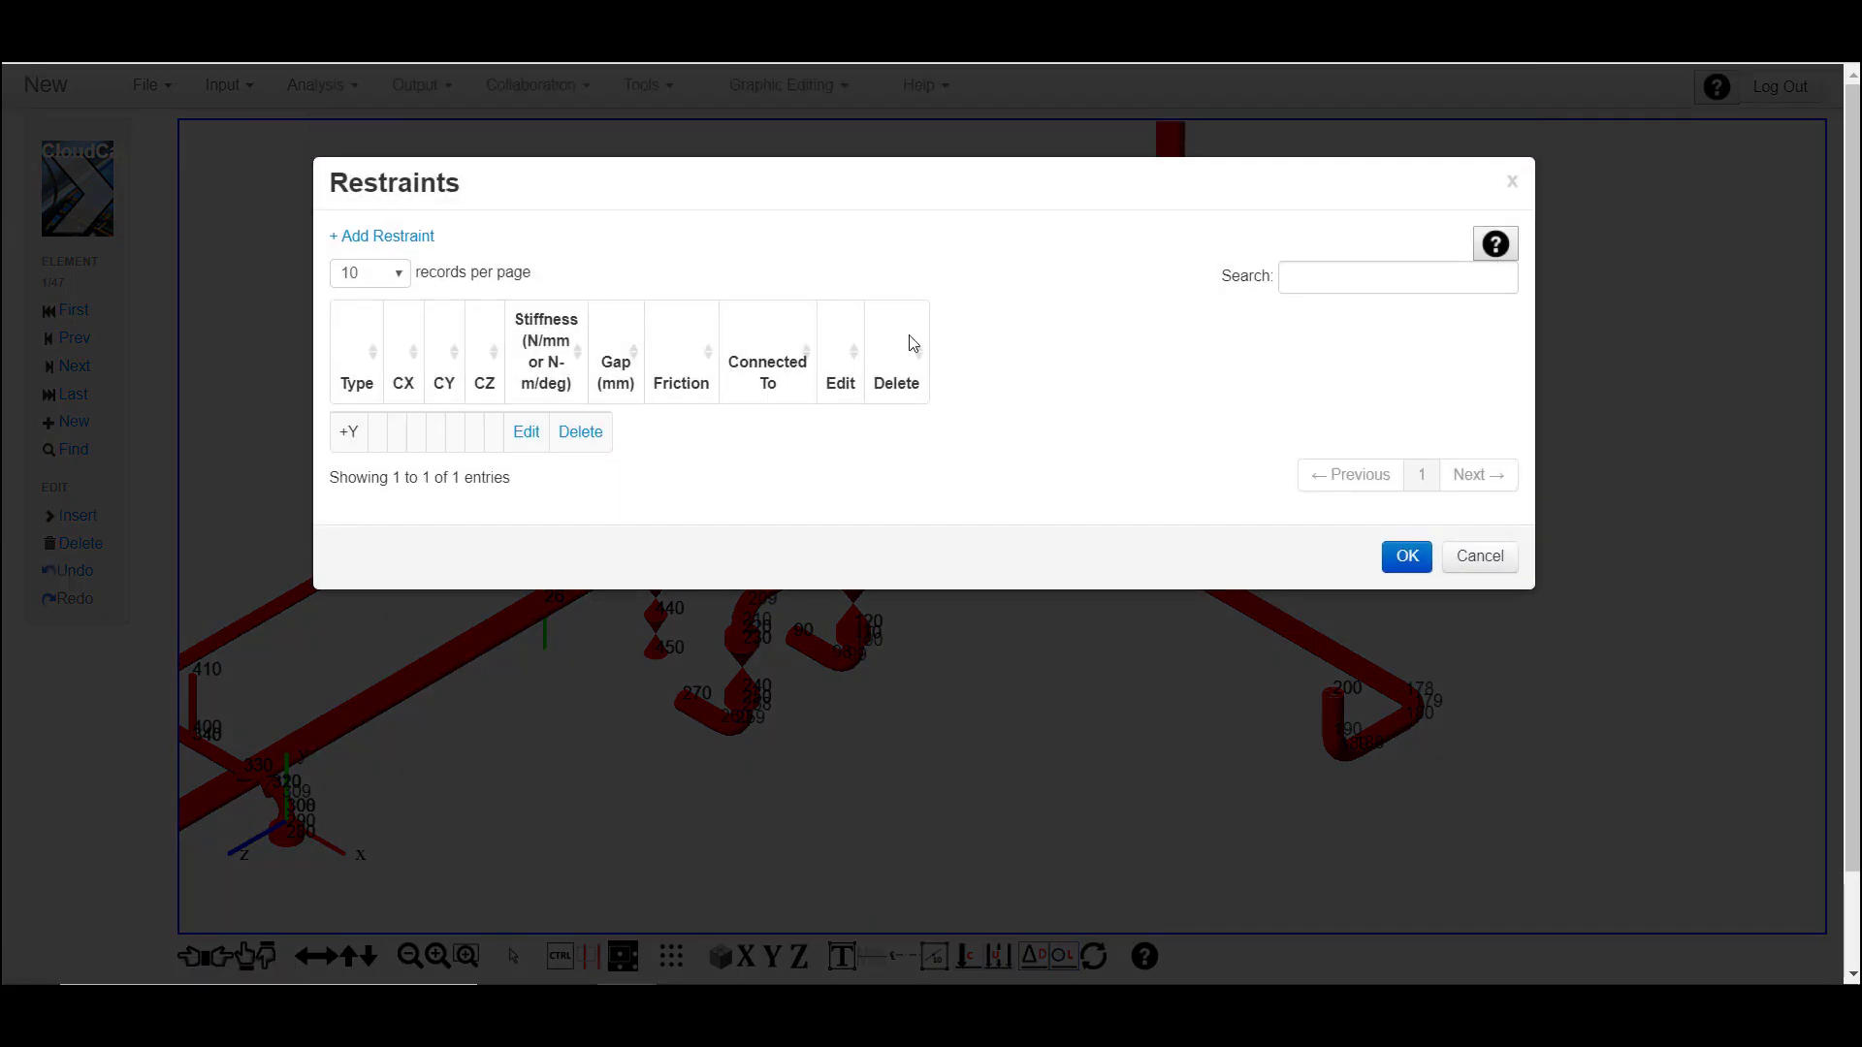
left_click(580, 433)
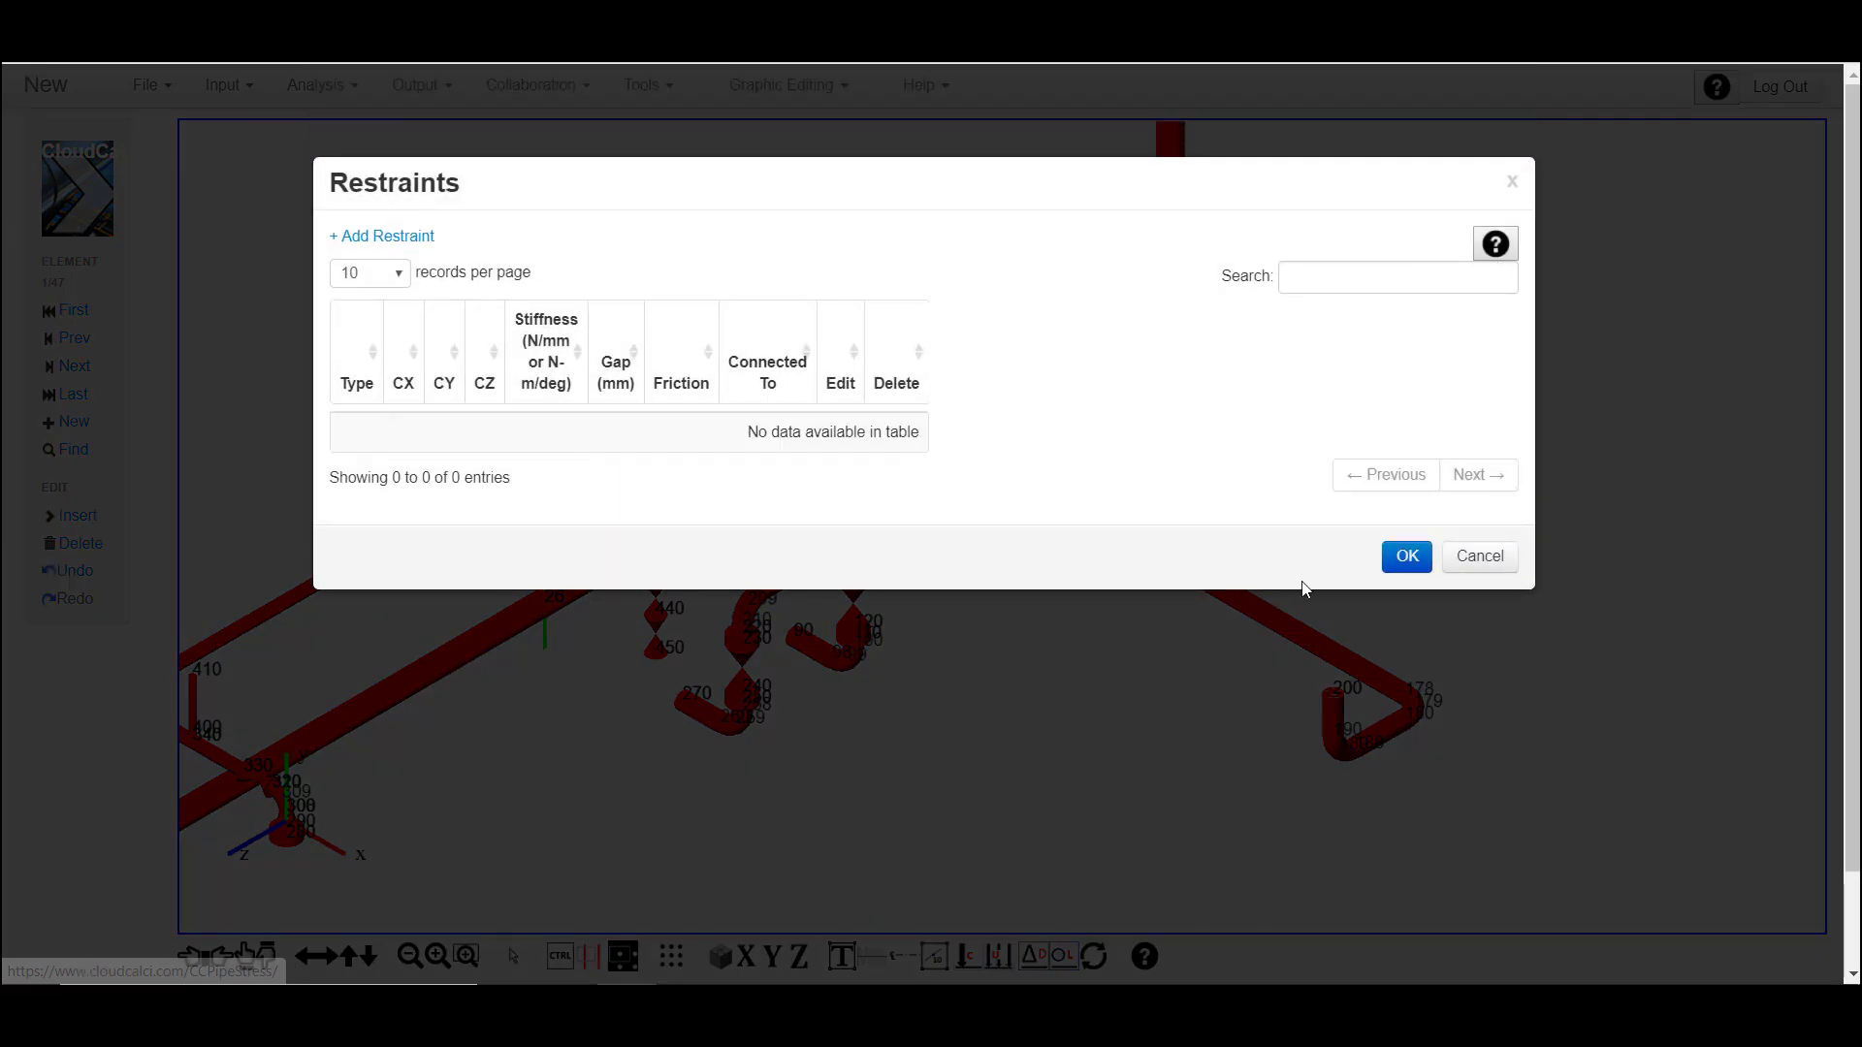
left_click(1405, 562)
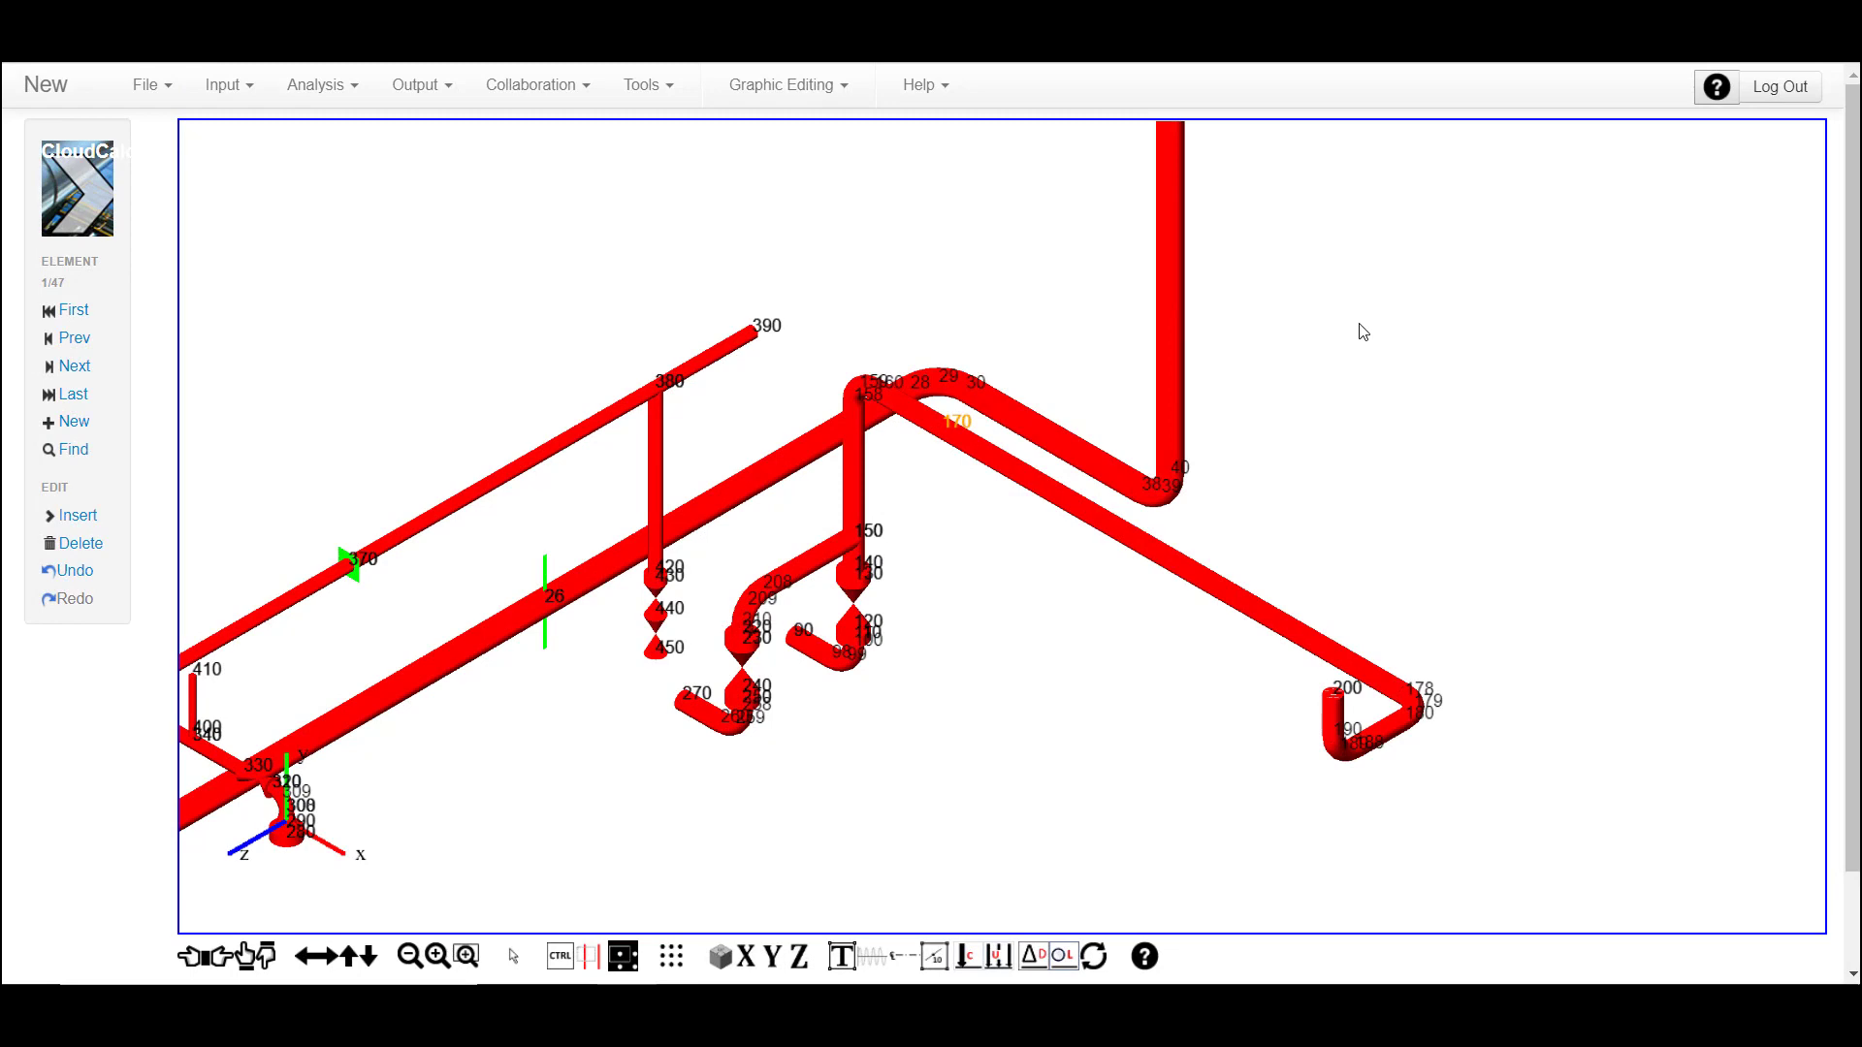
Add a spring hanger at node 170 using the Piping Technology catalog and Normal range, leaving the load and travel values blank
right_click(1359, 328)
mouse_move(1452, 380)
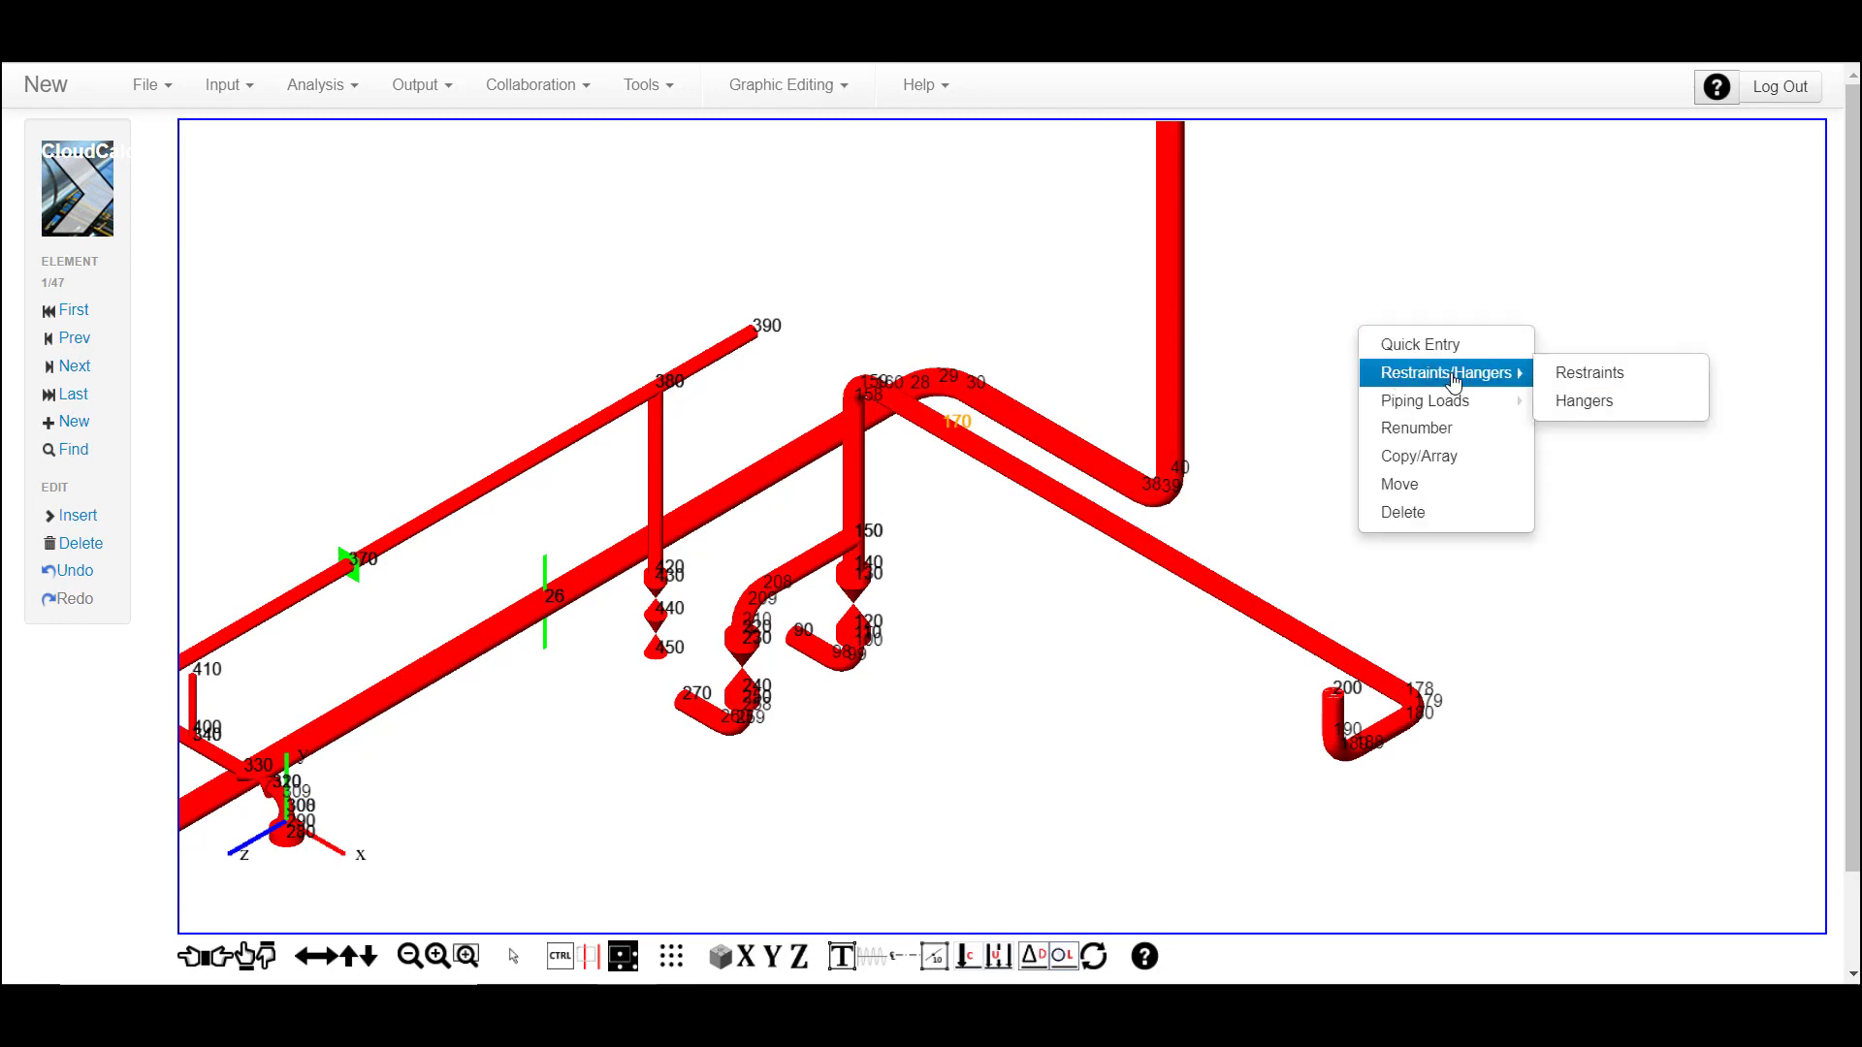
left_click(1603, 401)
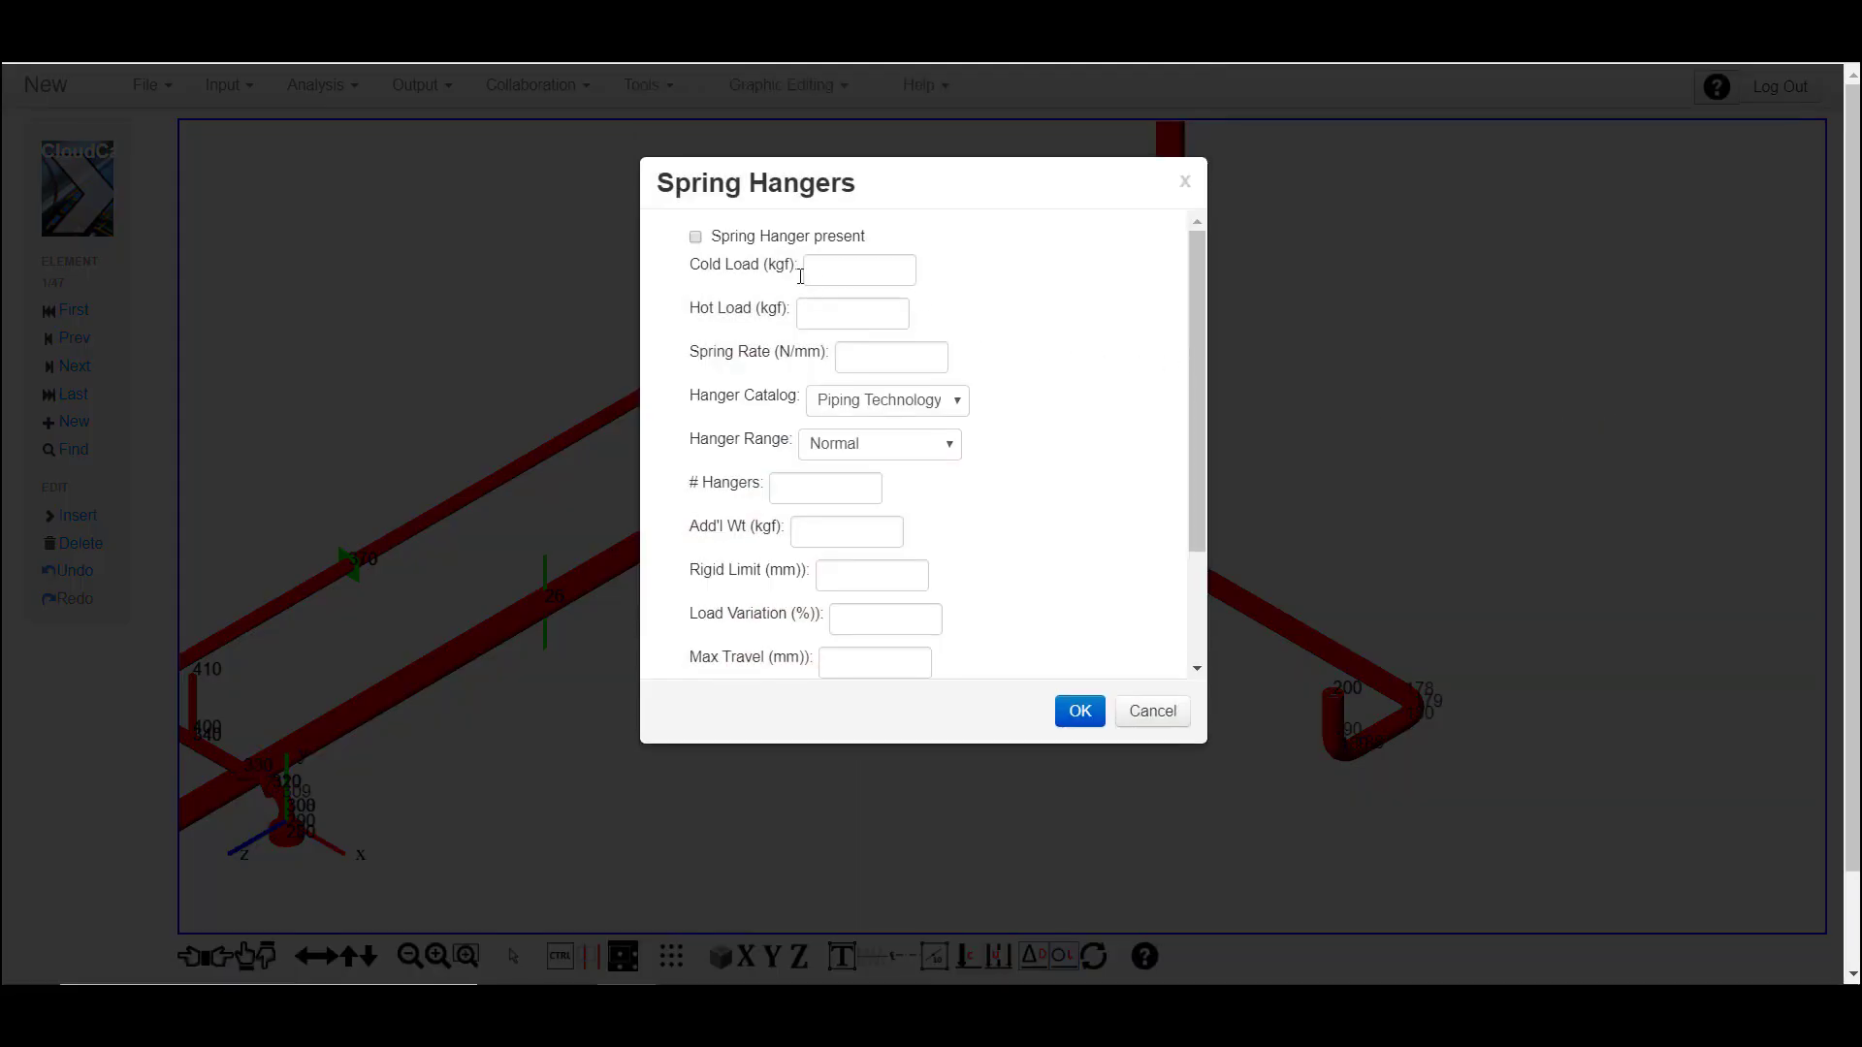
left_click(743, 241)
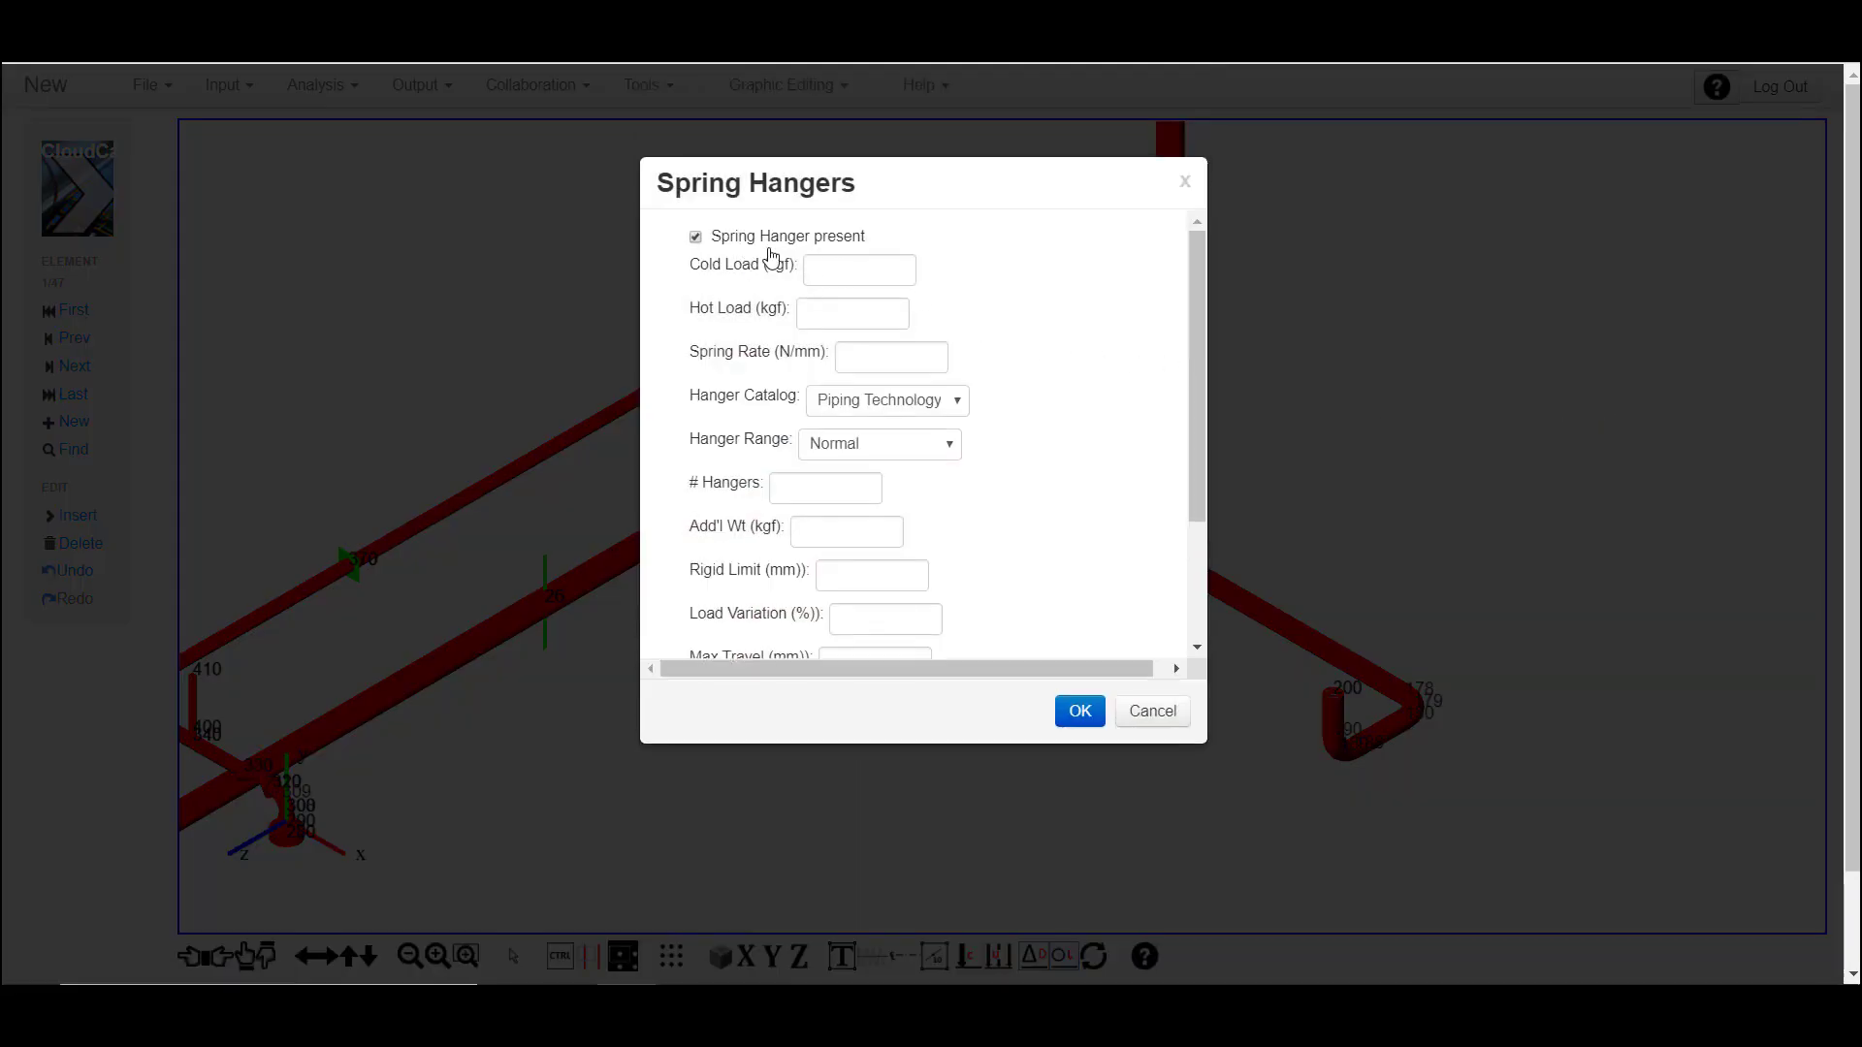
left_click(960, 408)
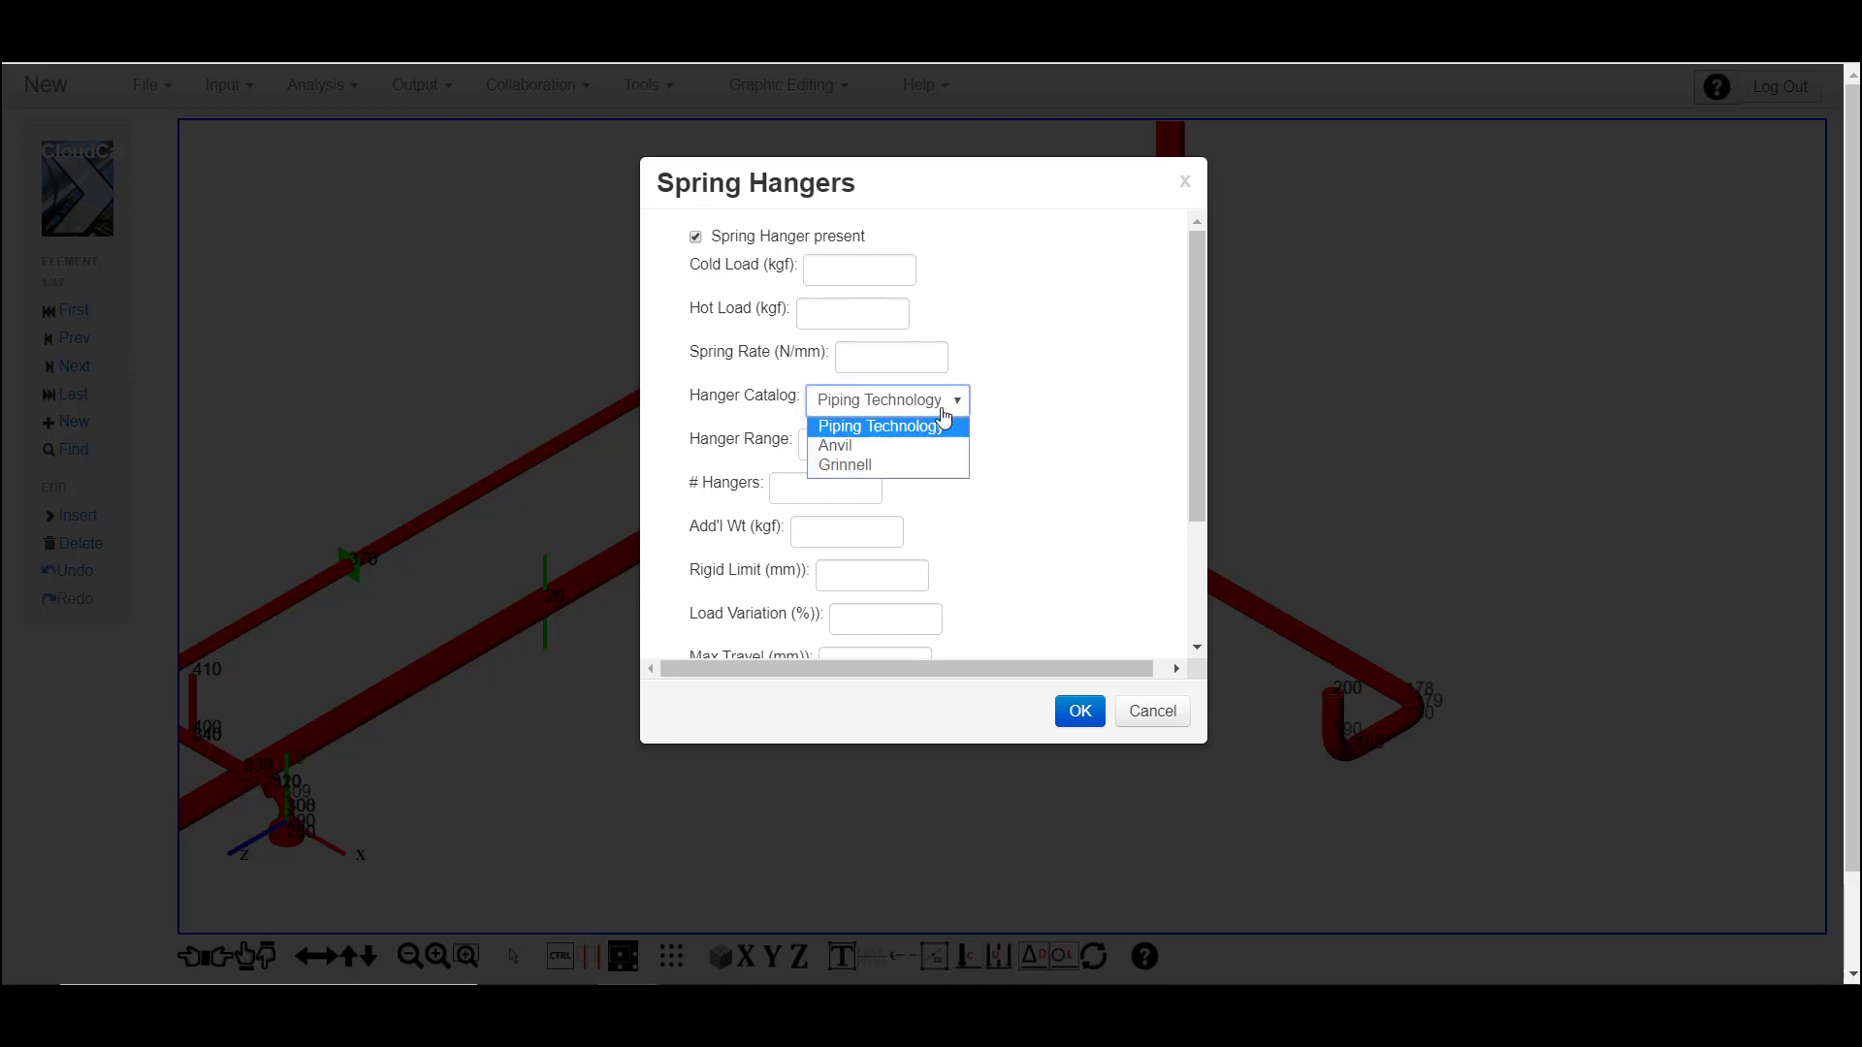
left_click(912, 430)
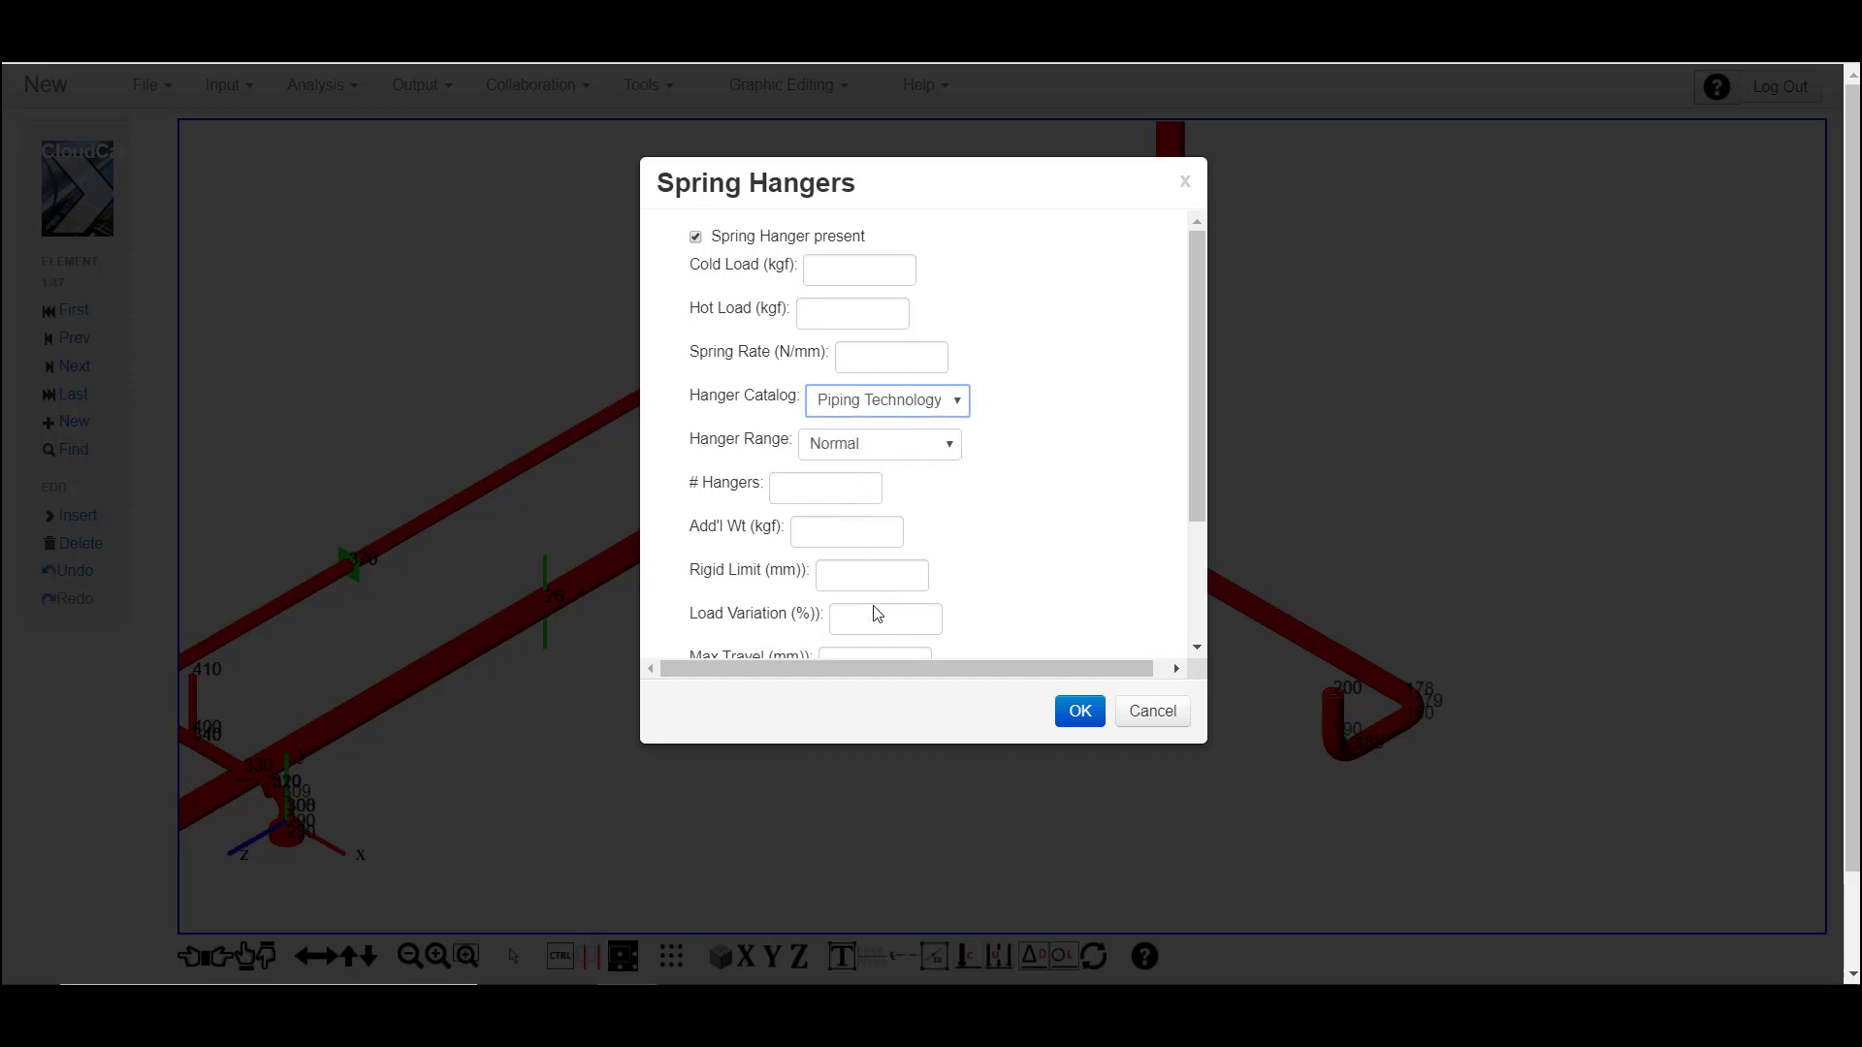
left_click_drag(1200, 473, 1208, 585)
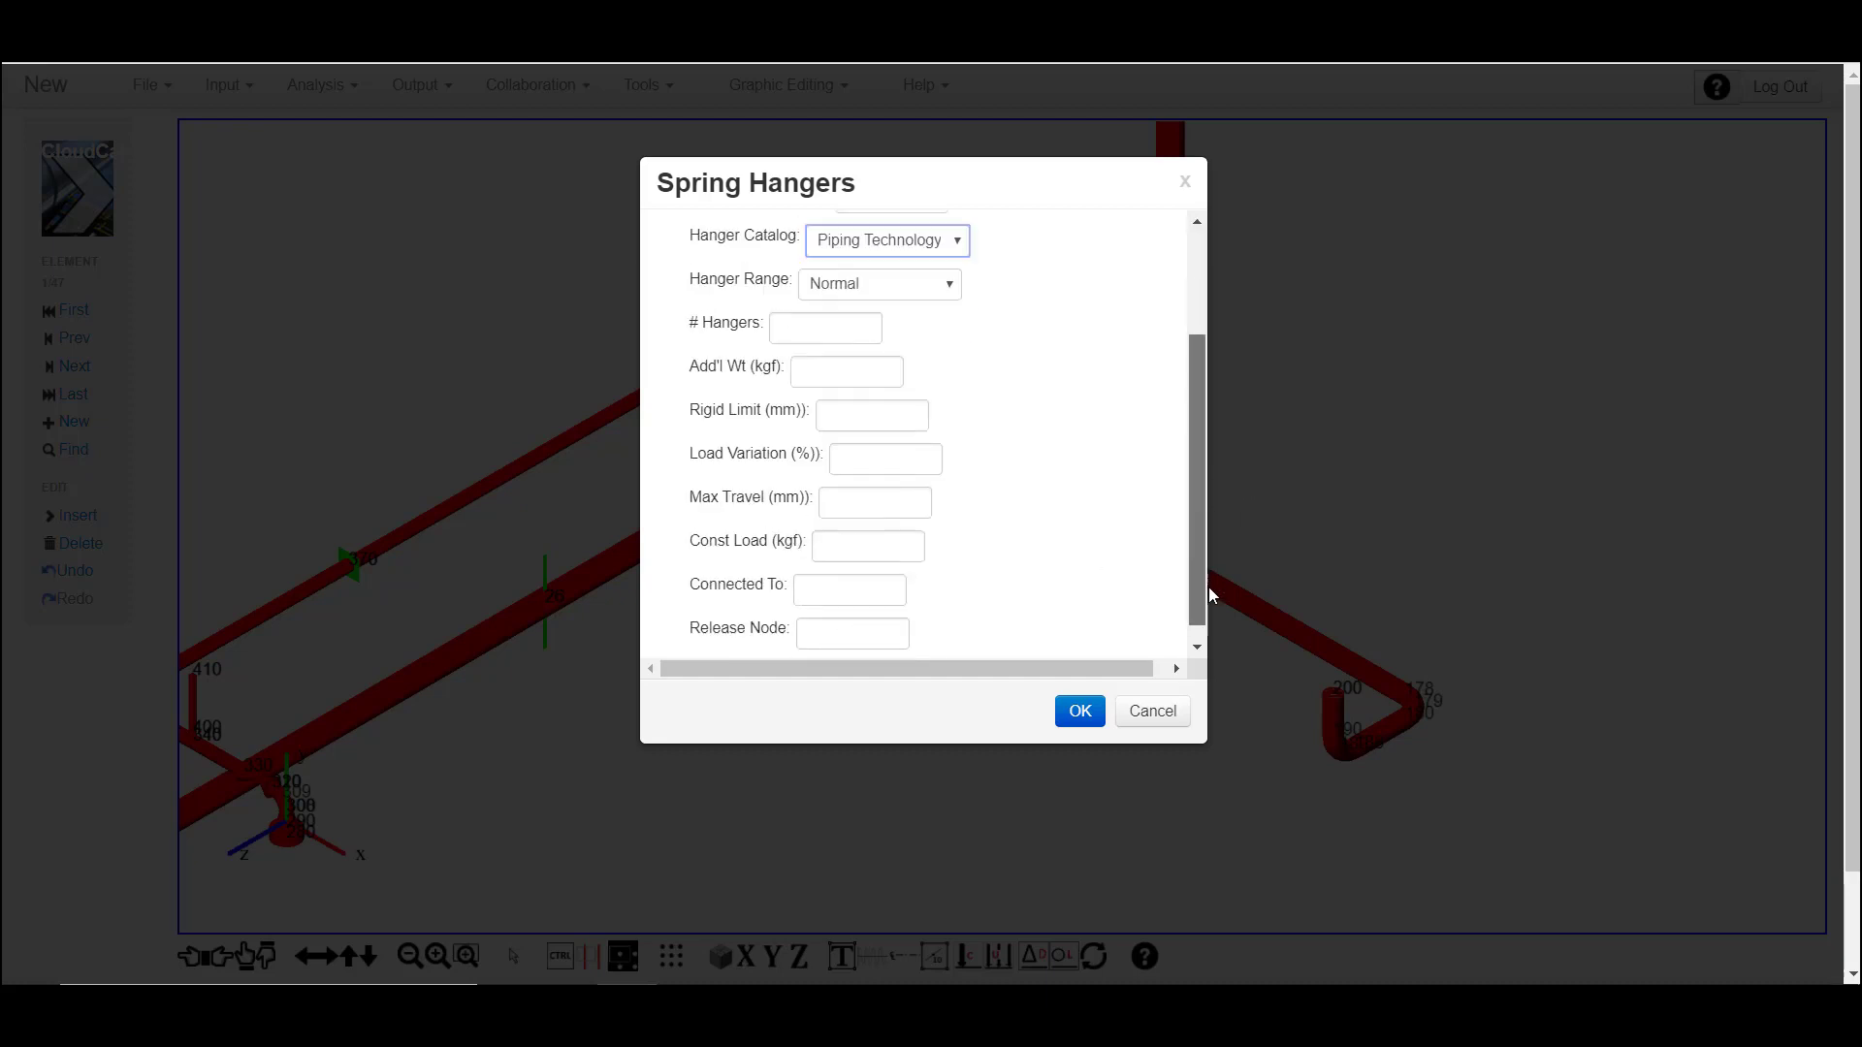
left_click(1101, 708)
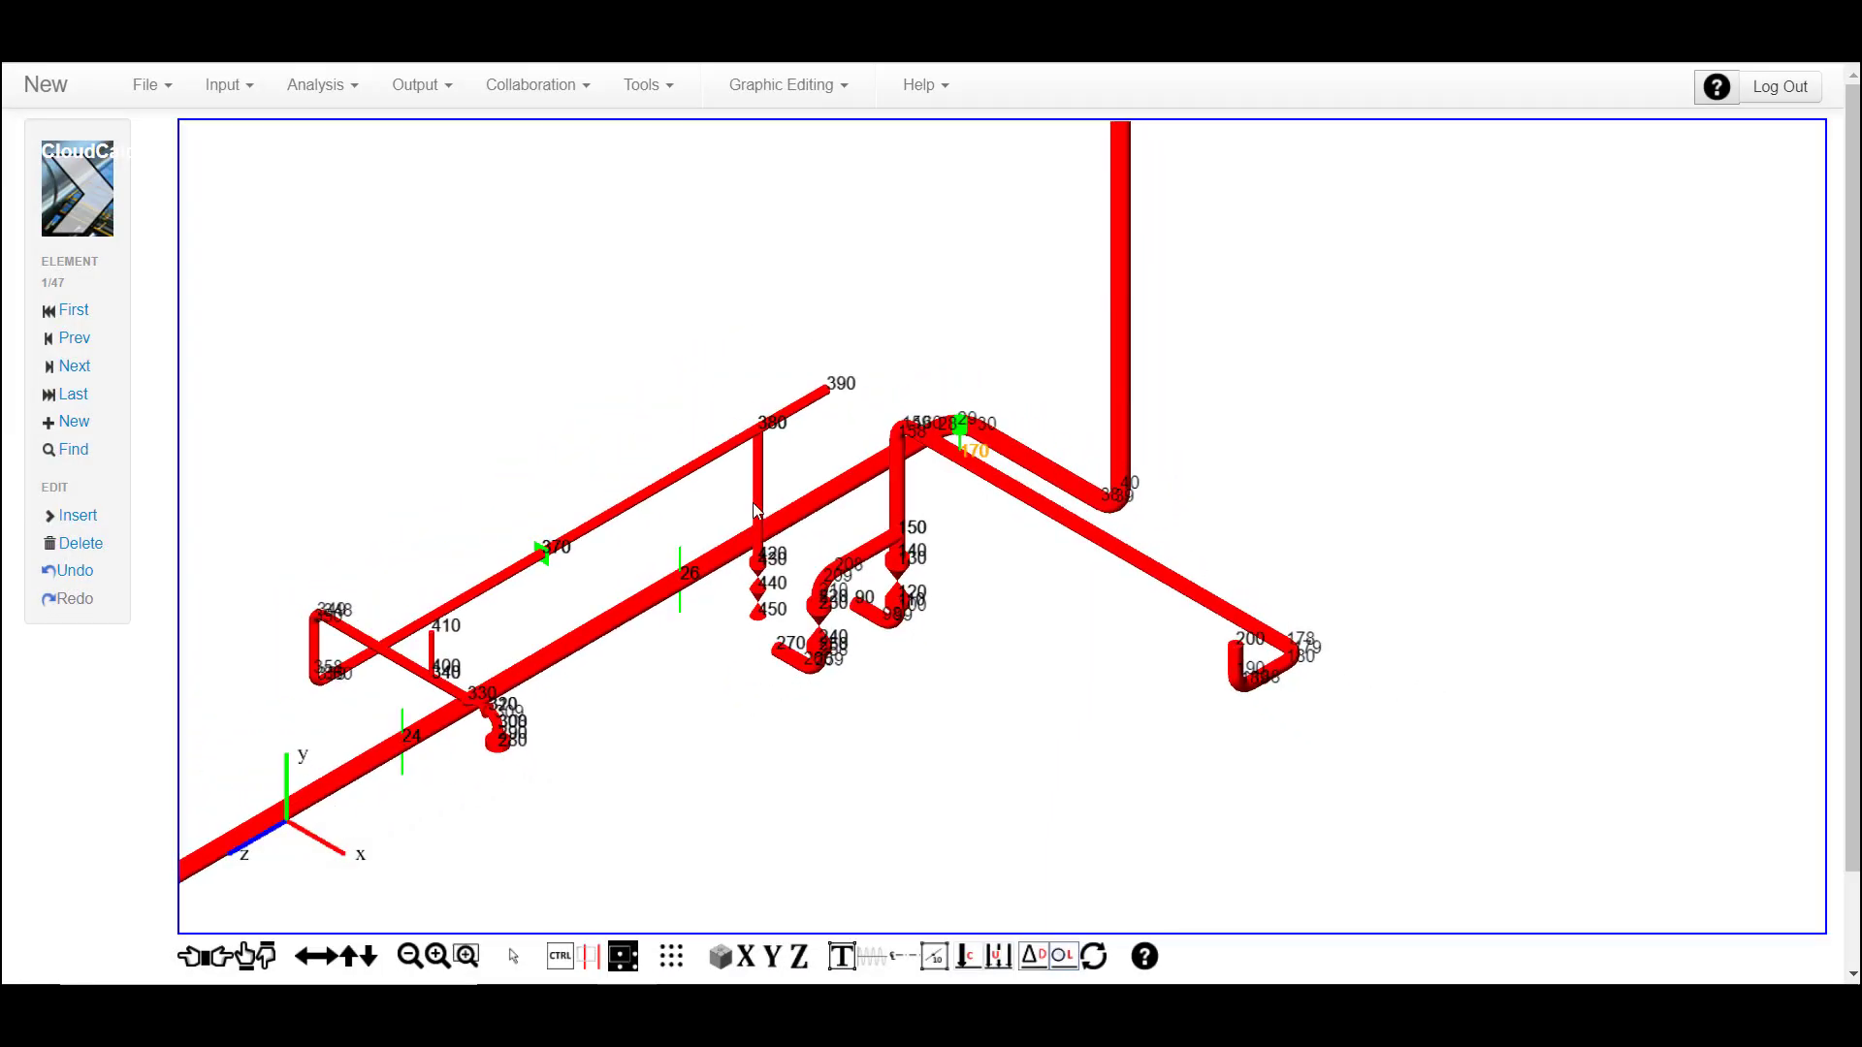
Insert an expansion loop in the pipe element between nodes 370 and 380 with A 800 mm and C 1100 mm
left_click(466, 956)
left_click_drag(494, 376, 866, 658)
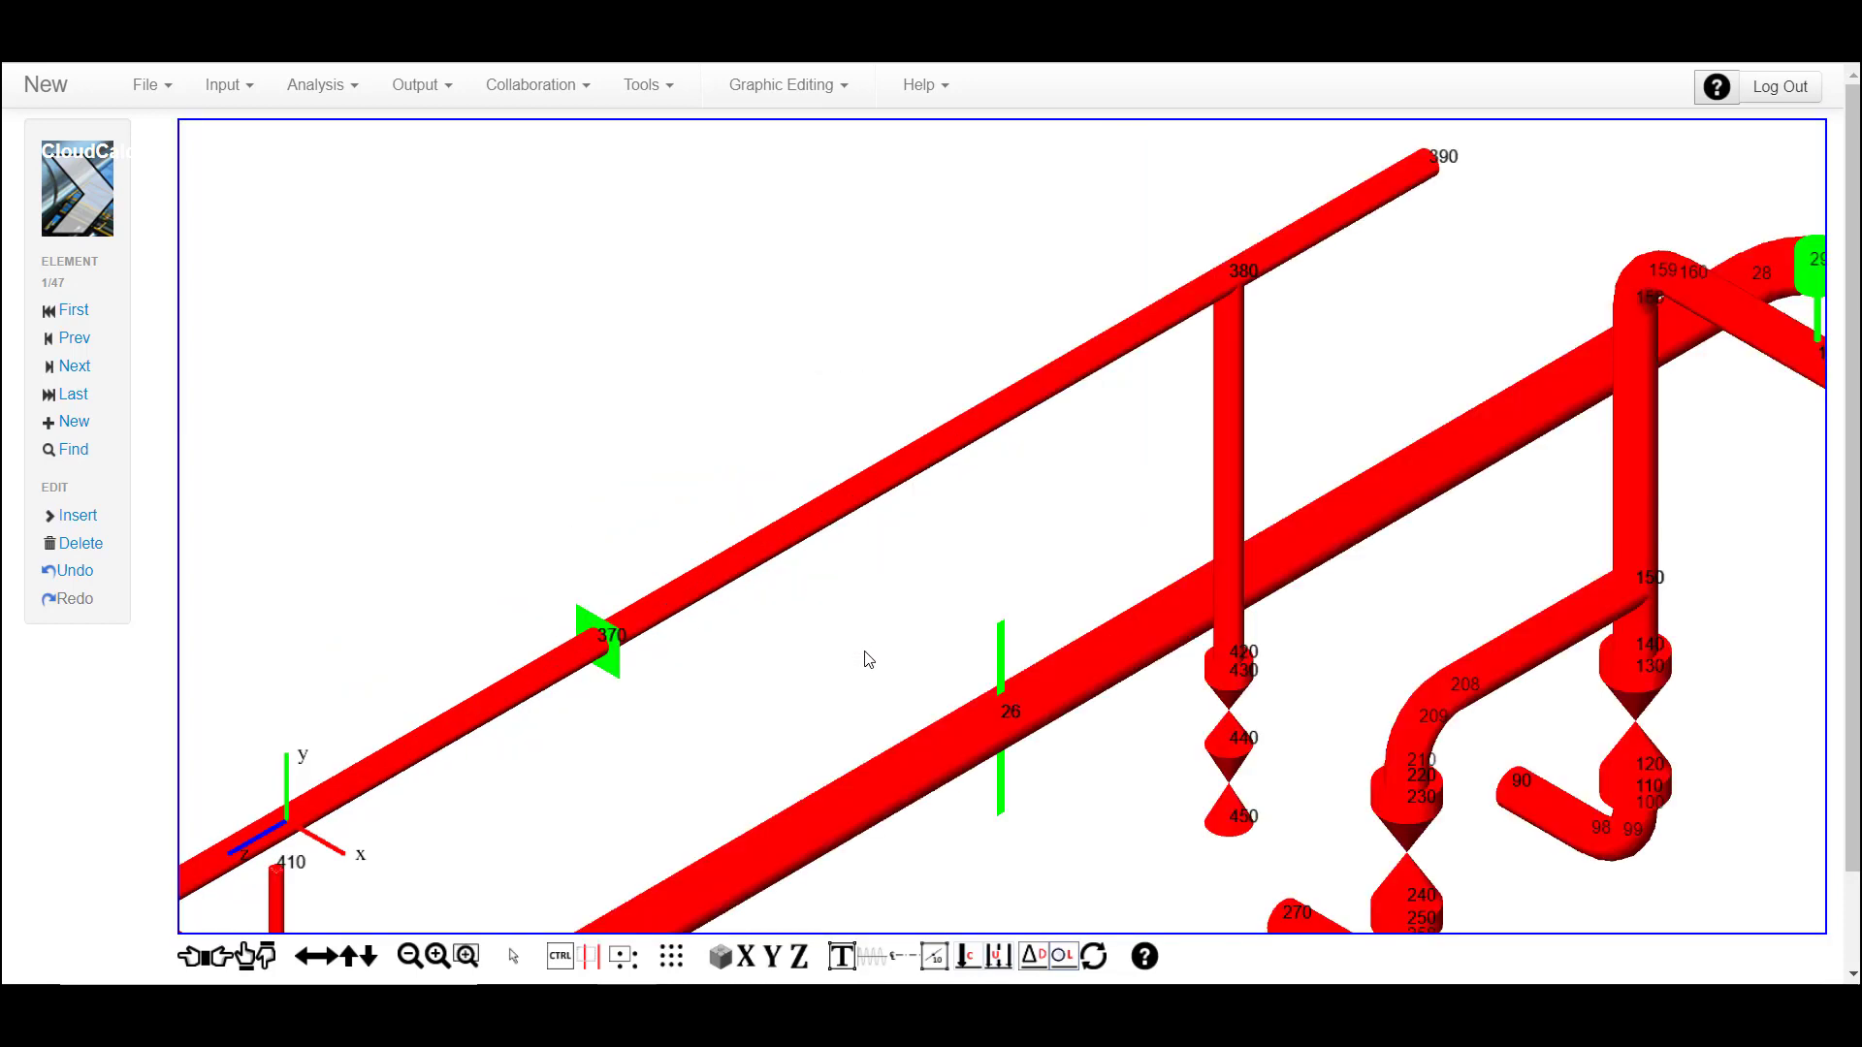
left_click(959, 427)
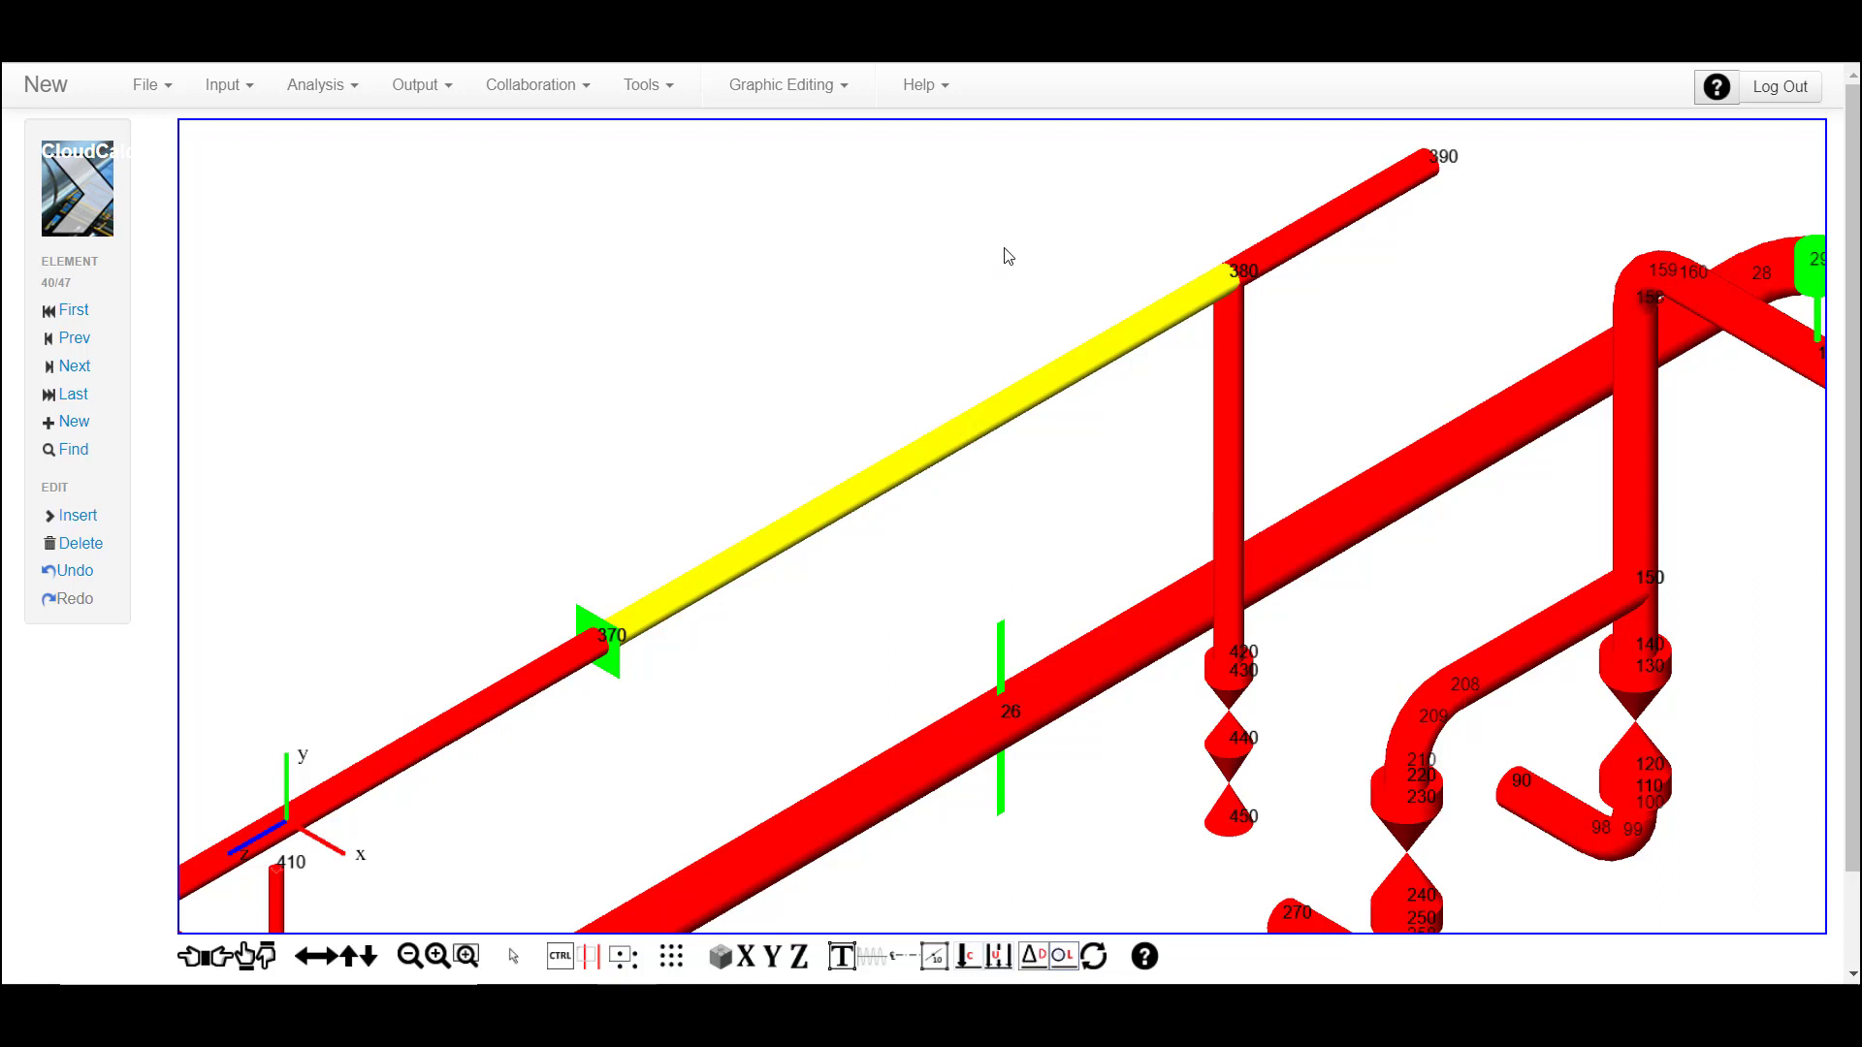
right_click(1083, 152)
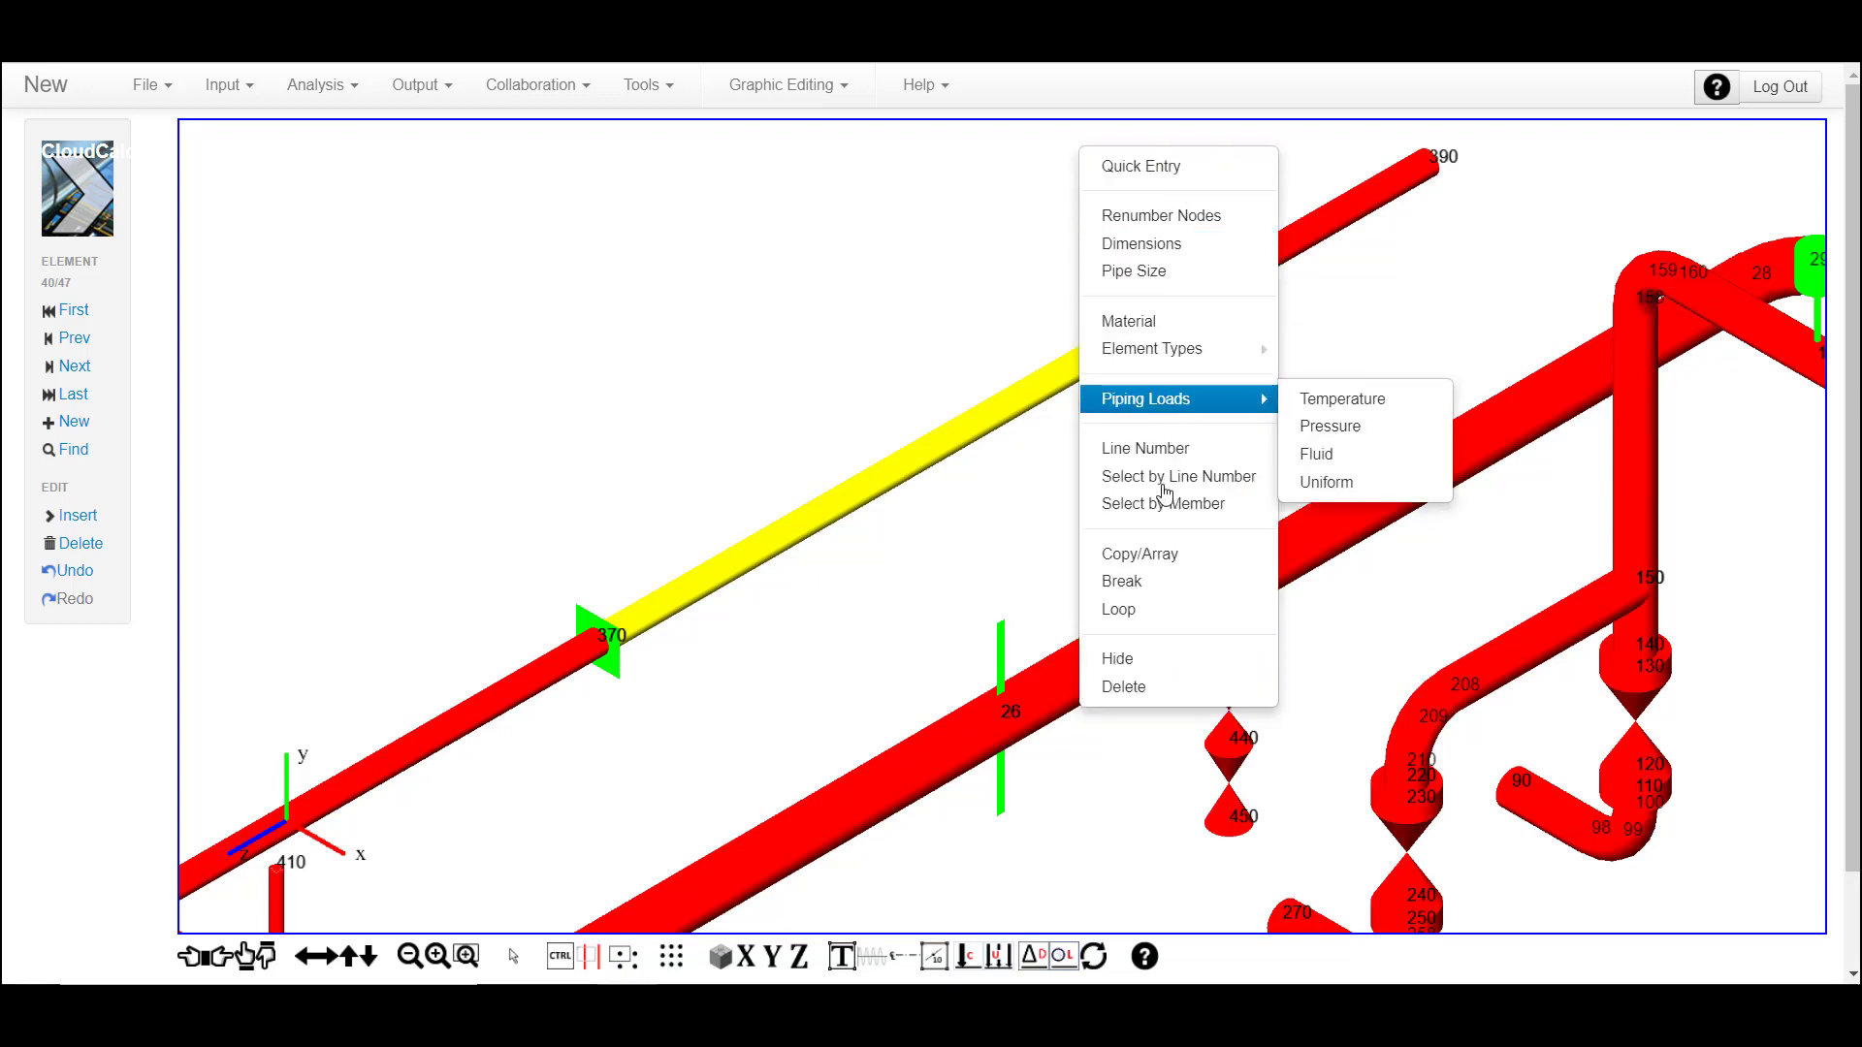
left_click(1170, 624)
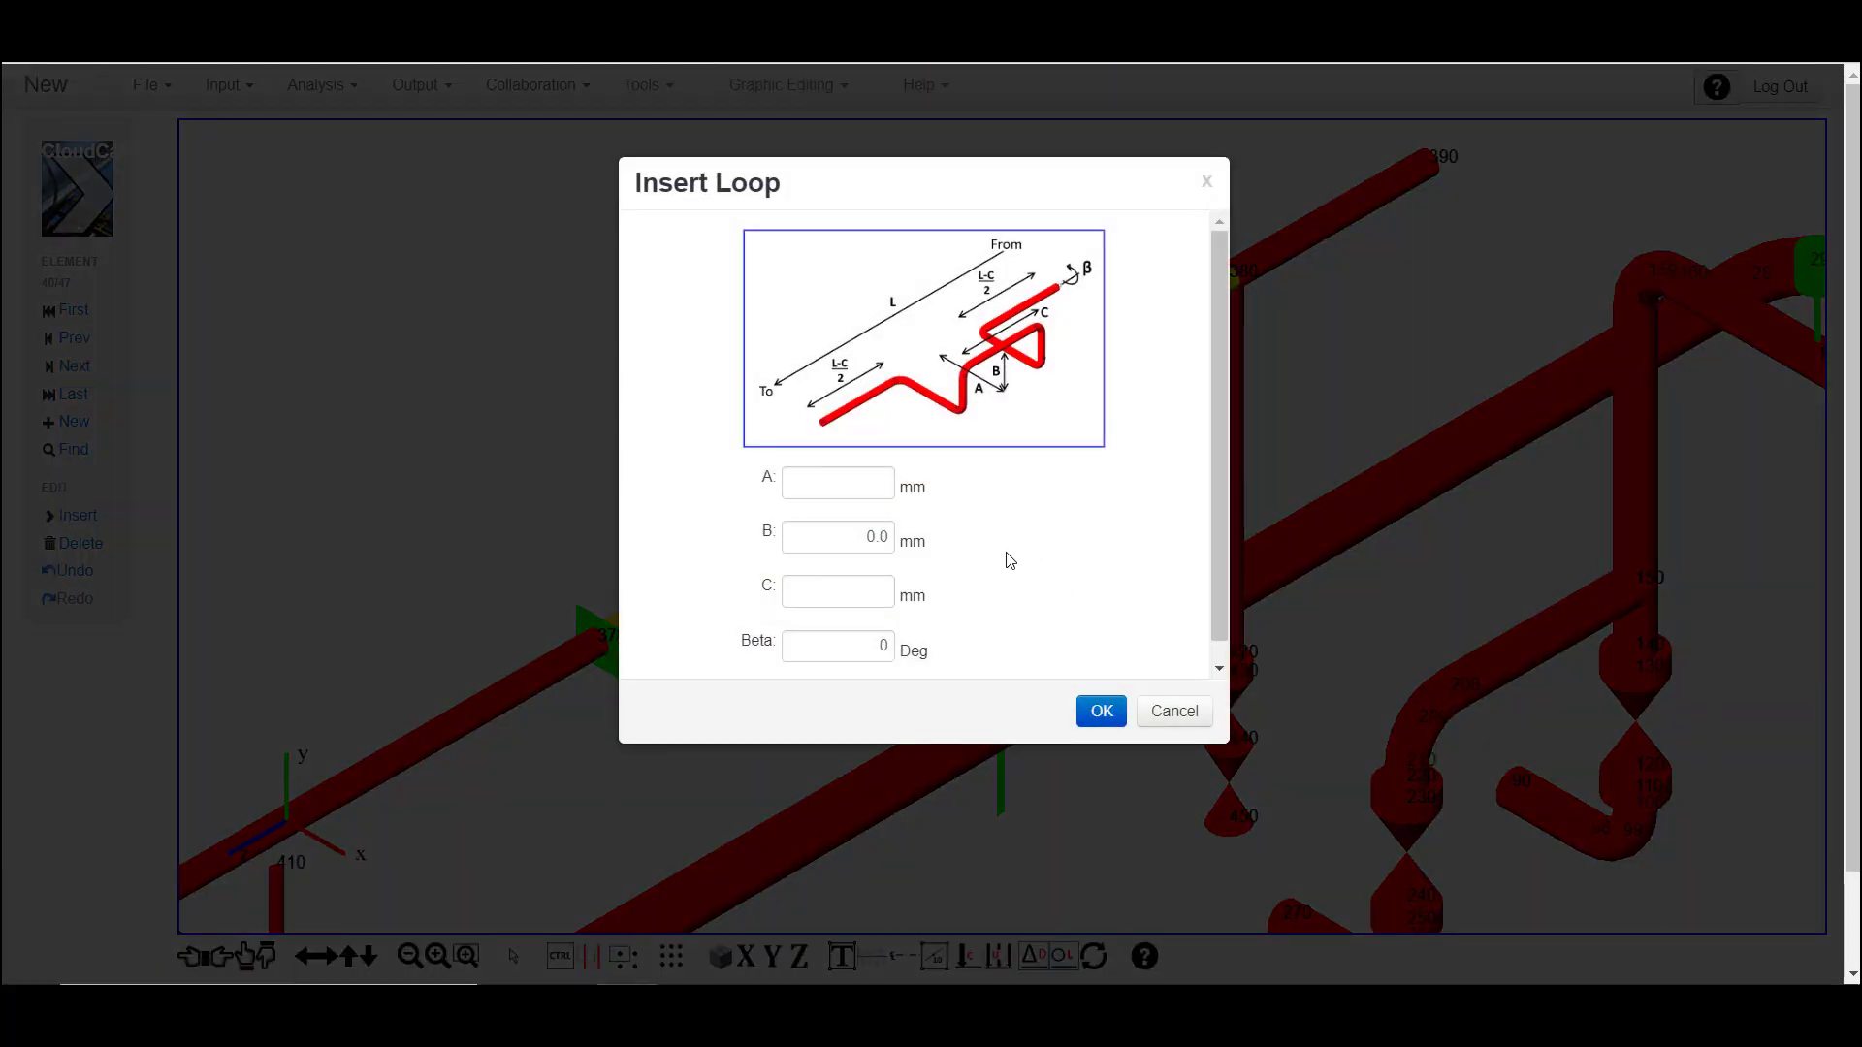
left_click(865, 484)
type("180")
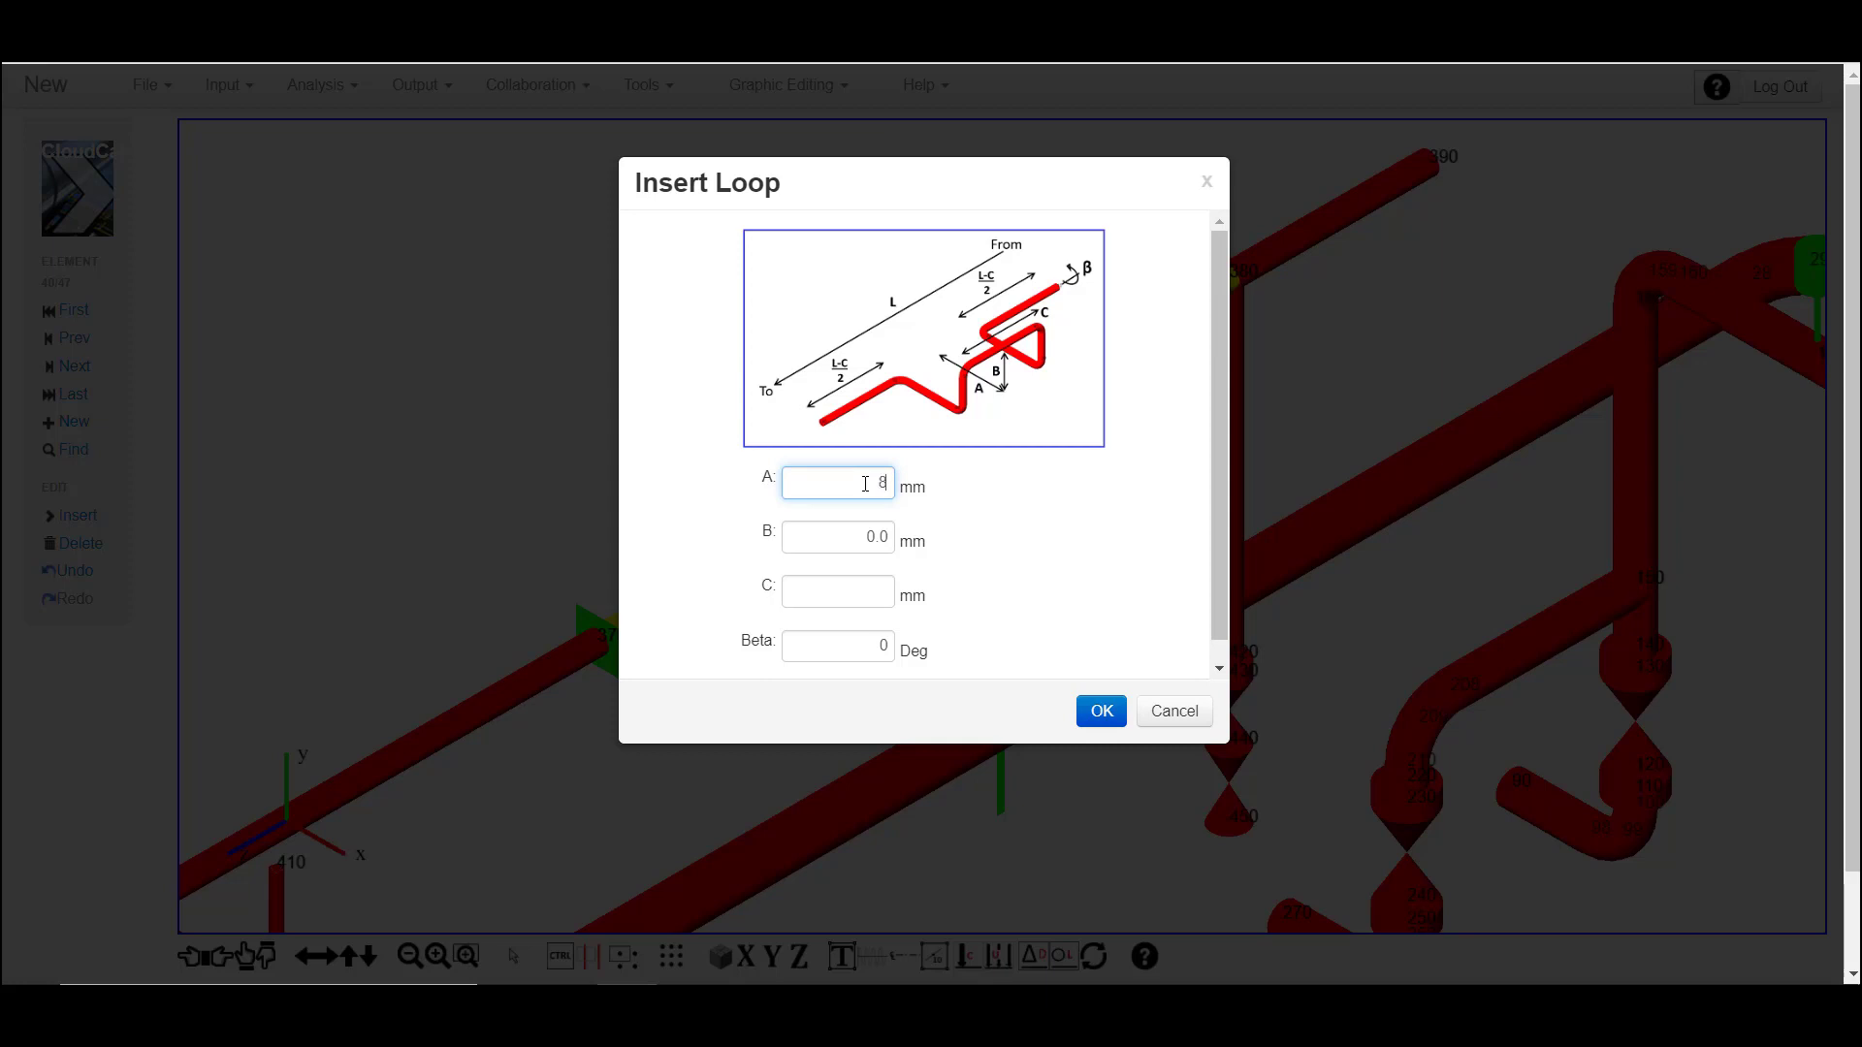
left_click(853, 600)
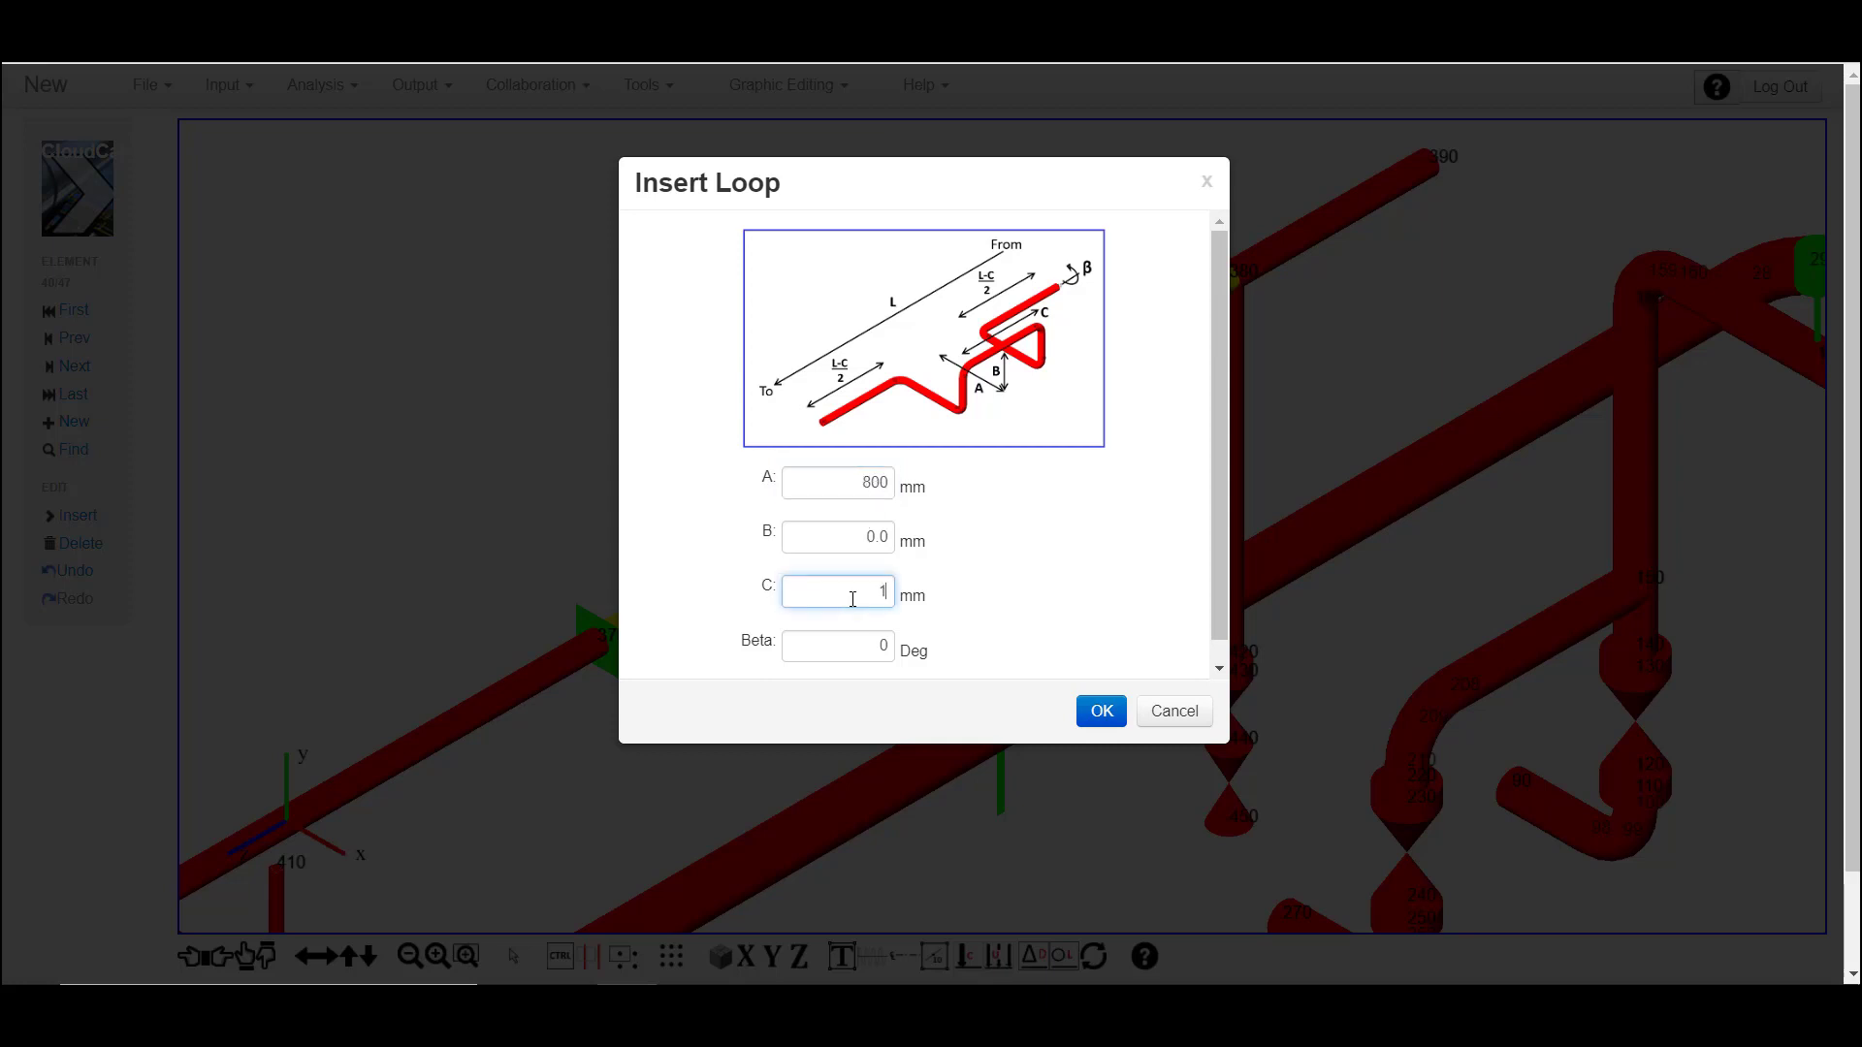
type("1100")
left_click(1115, 715)
Reduce the node labels in the model view to the end and support nodes
scroll(1112, 558, "down", 5)
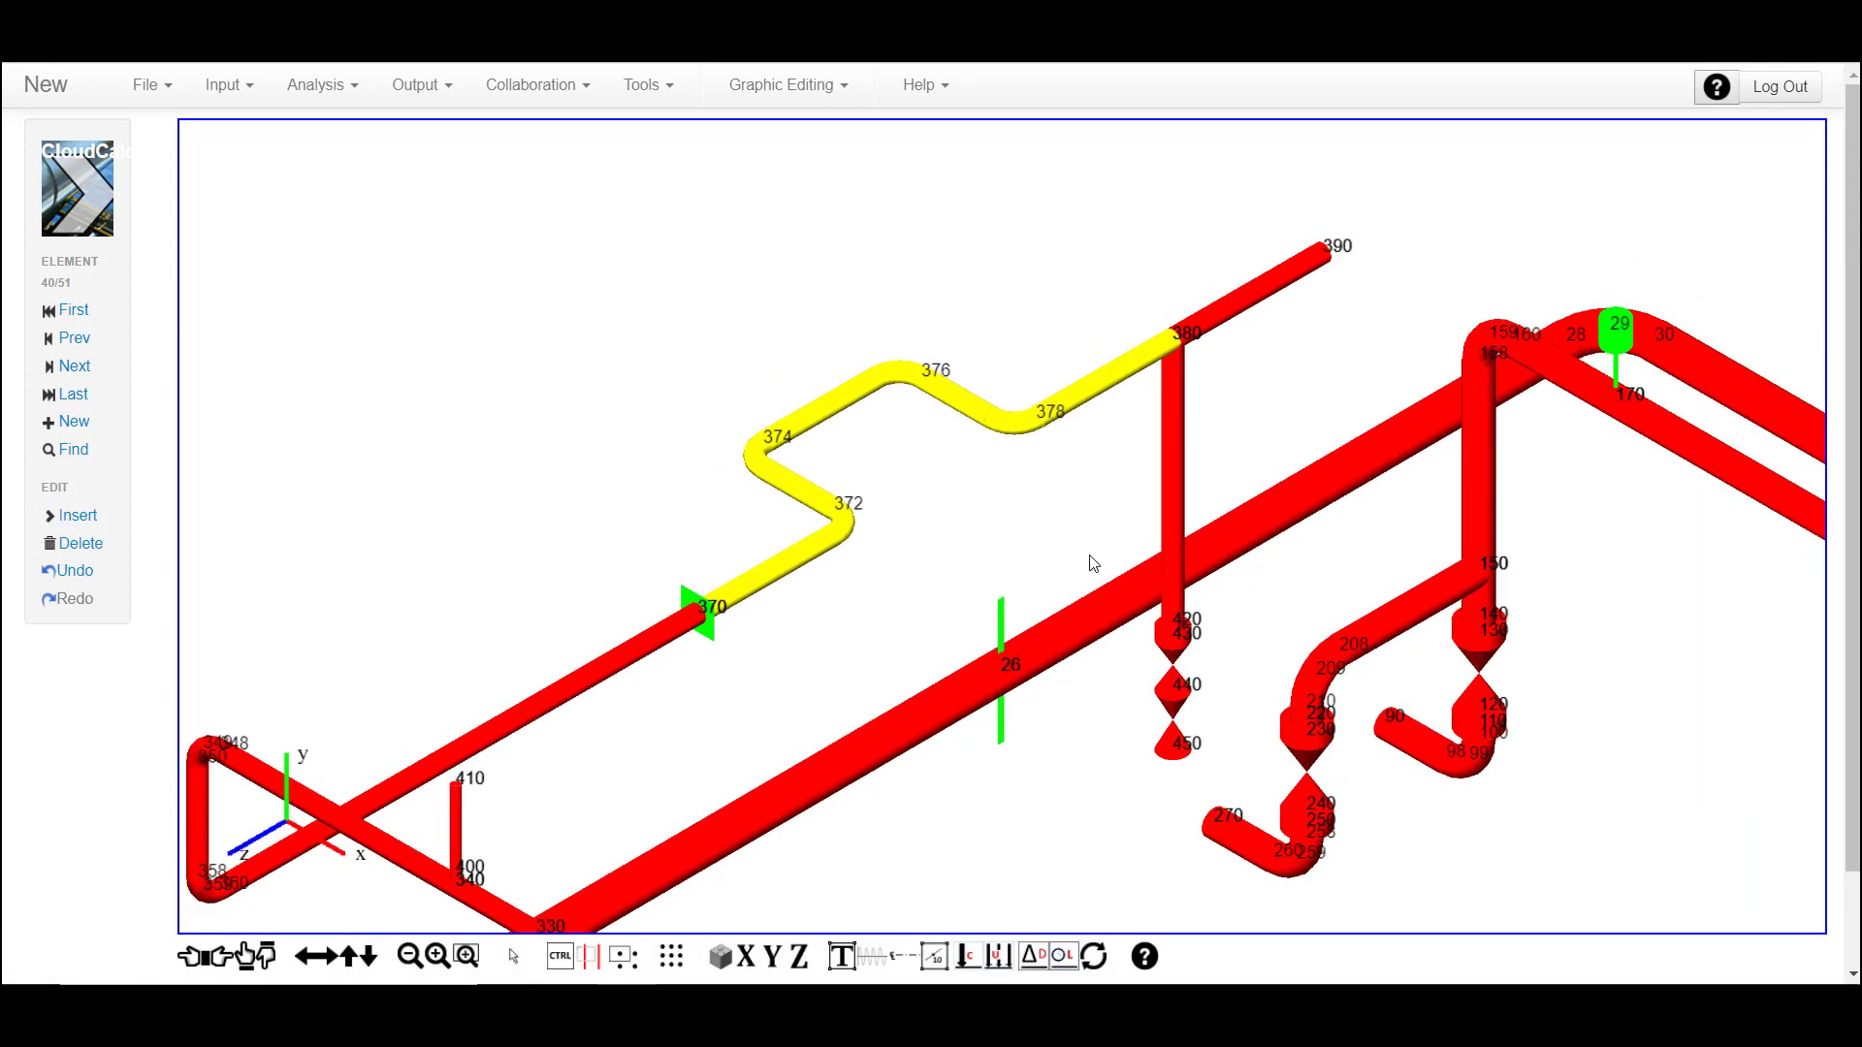
scroll(1086, 565, "down", 5)
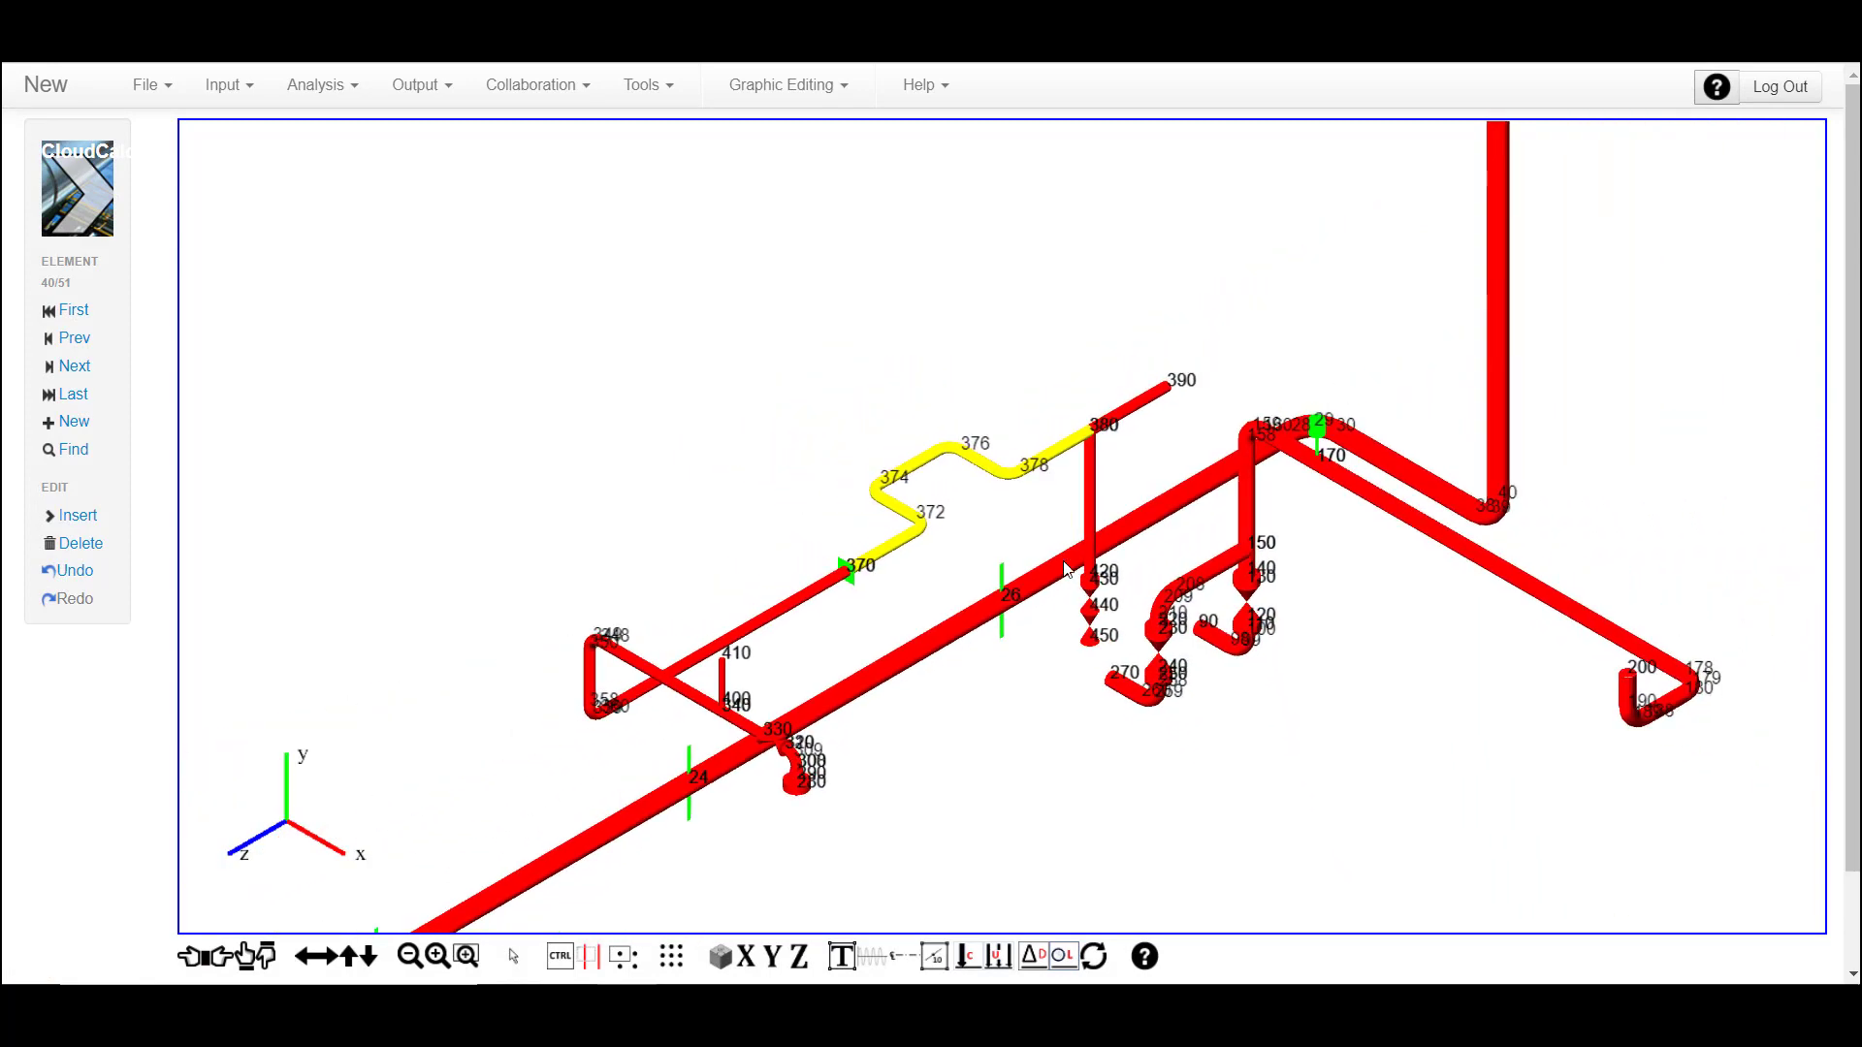
scroll(1067, 567, "down", 5)
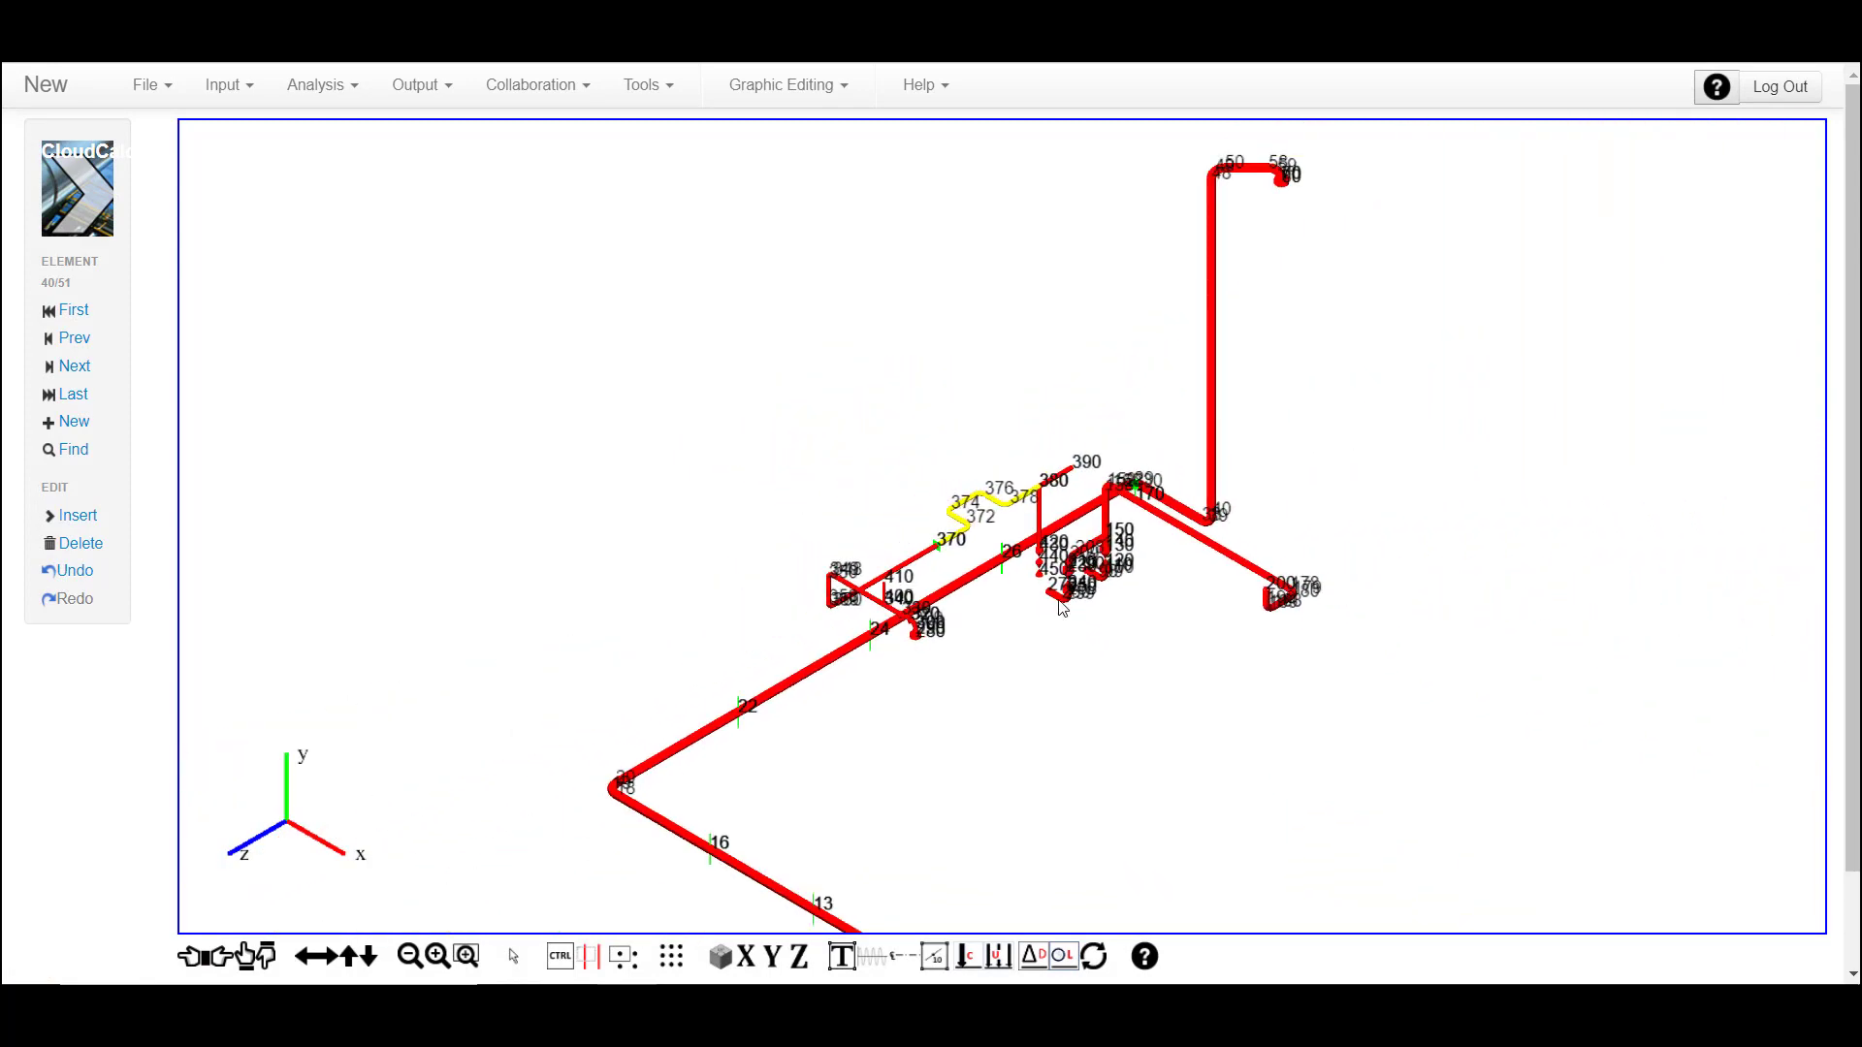
right_click_drag(1055, 598, 1067, 559)
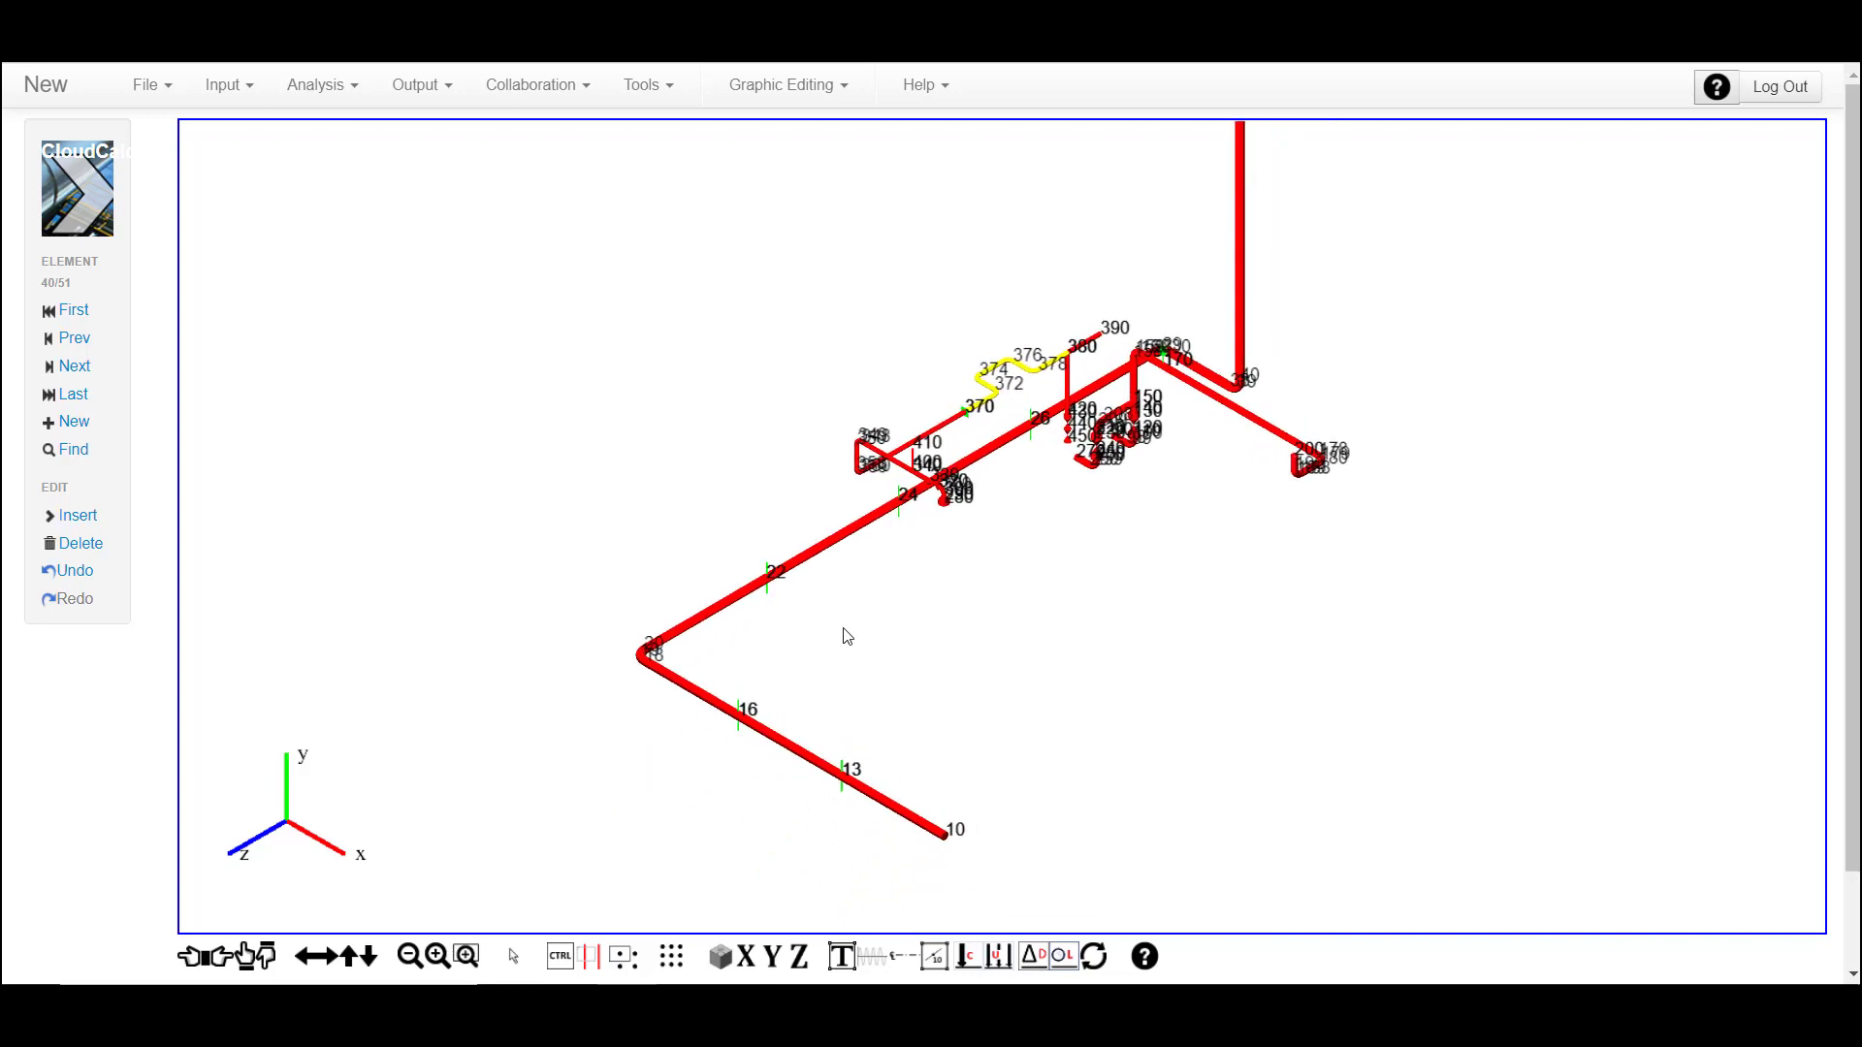
left_click(946, 965)
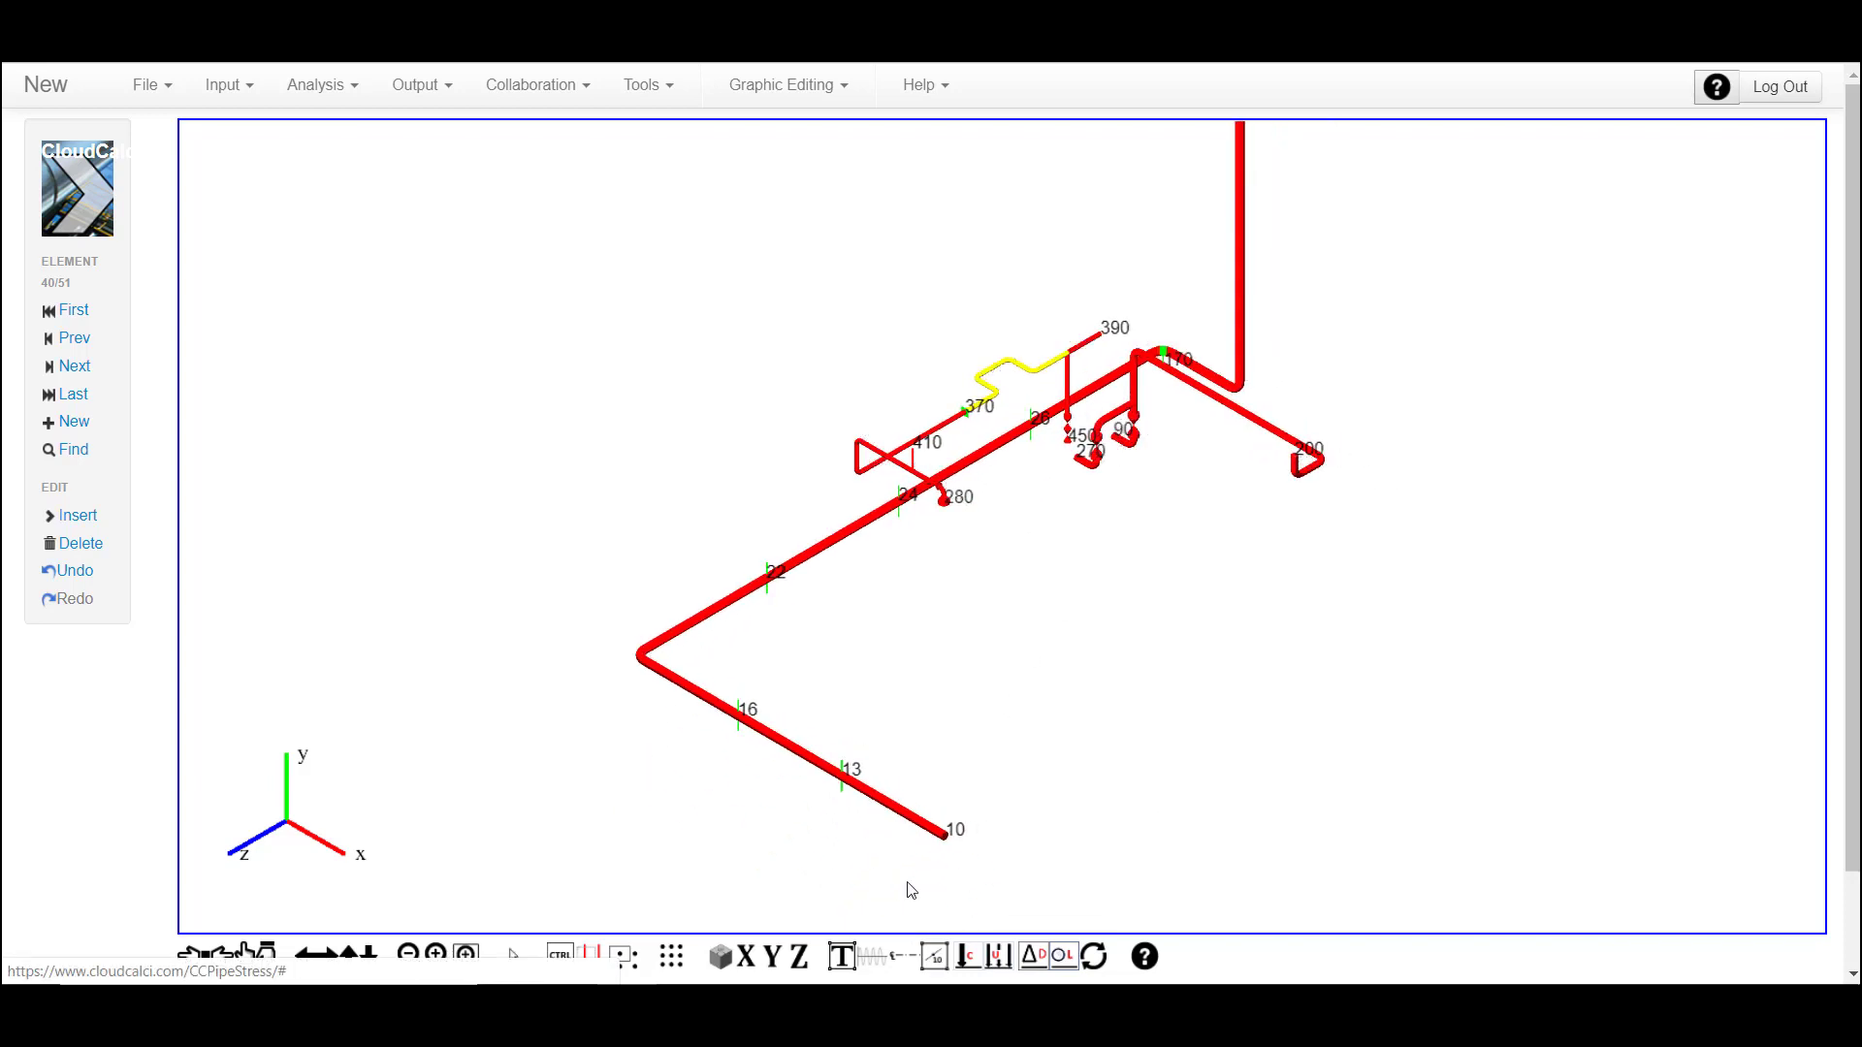
Reinitialize the static load cases to include the spring hanger design cases and run the analysis
left_click(215, 84)
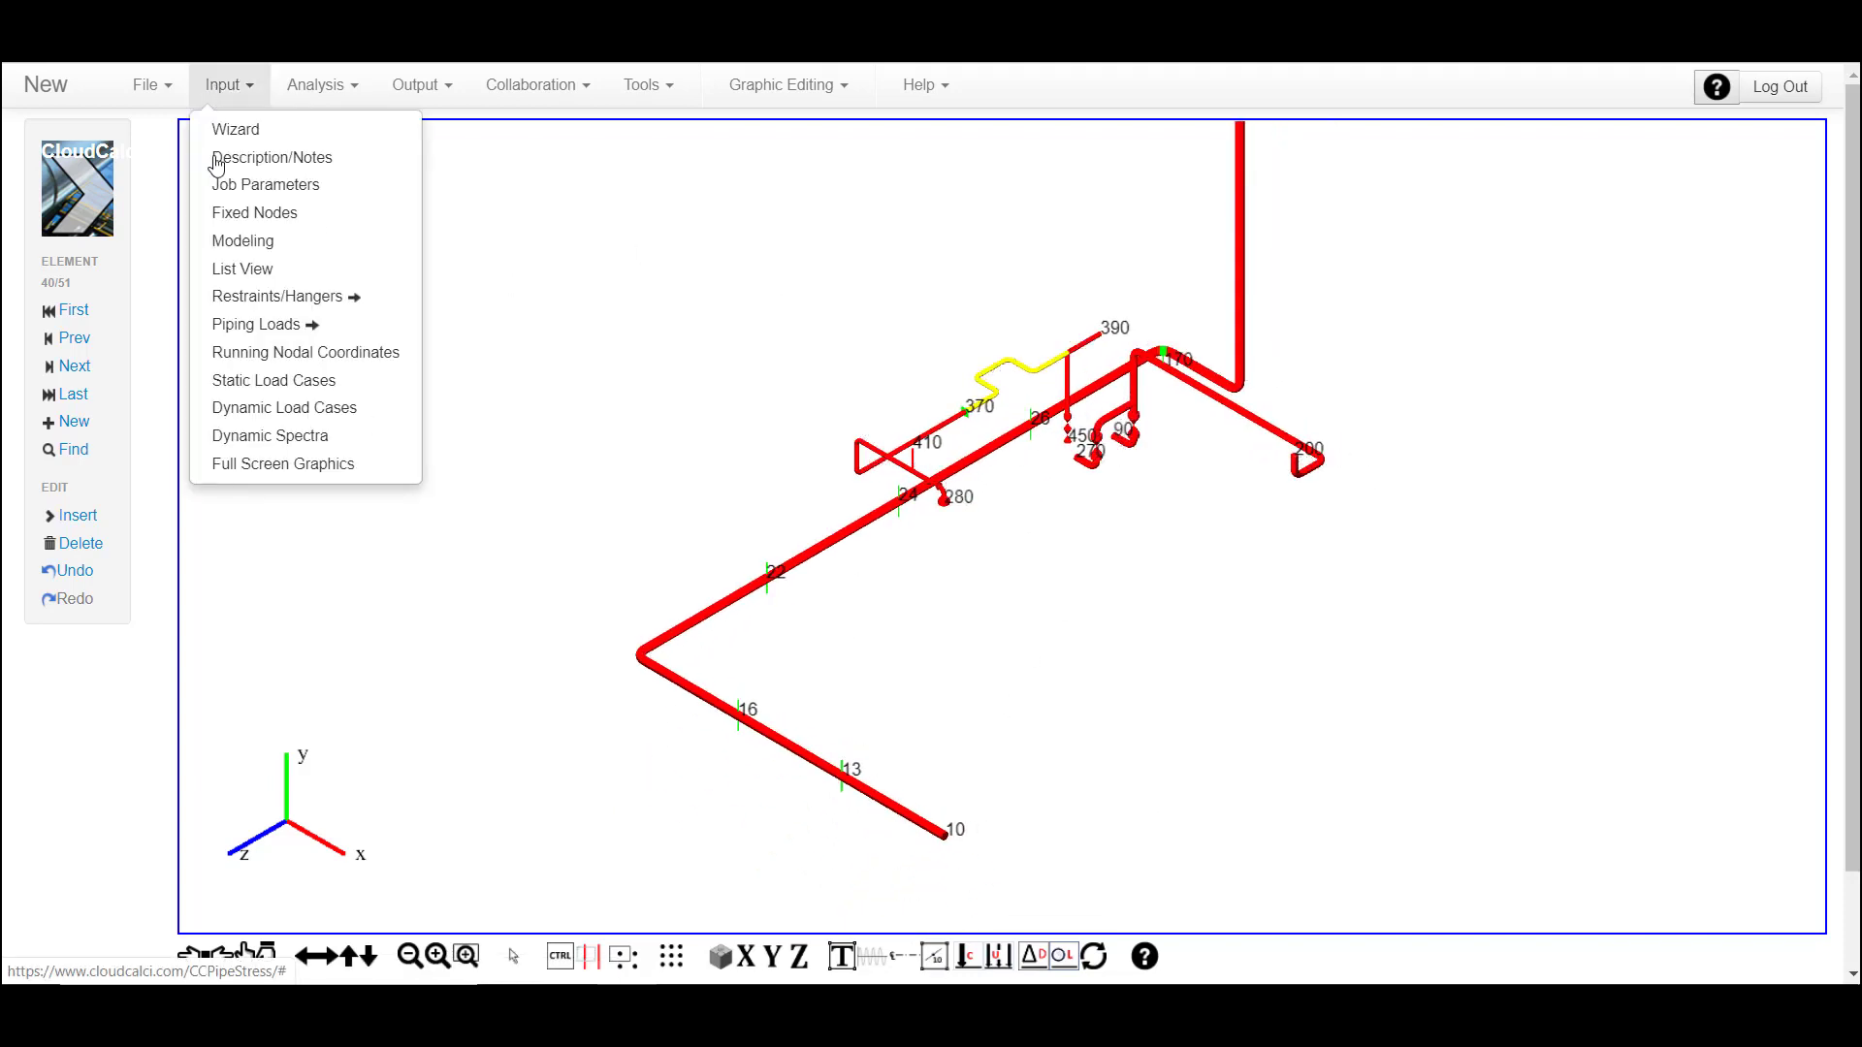
left_click(277, 380)
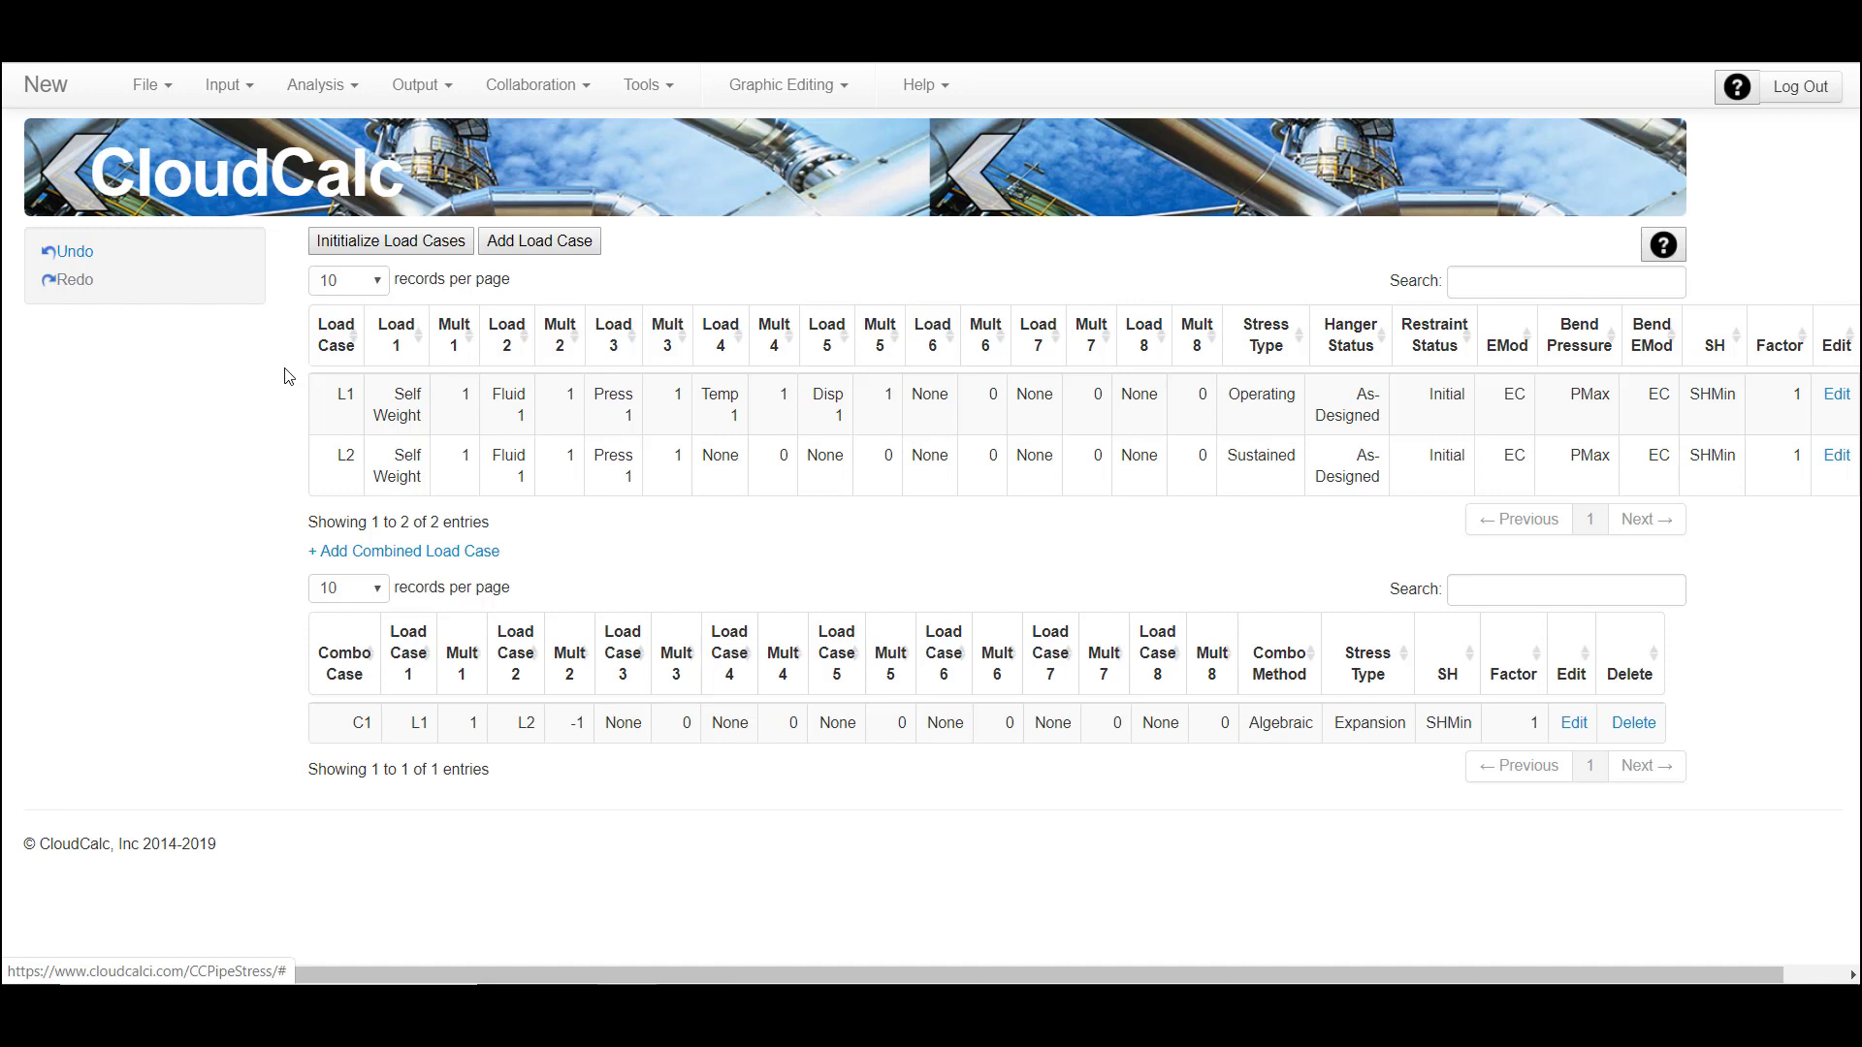
left_click(409, 243)
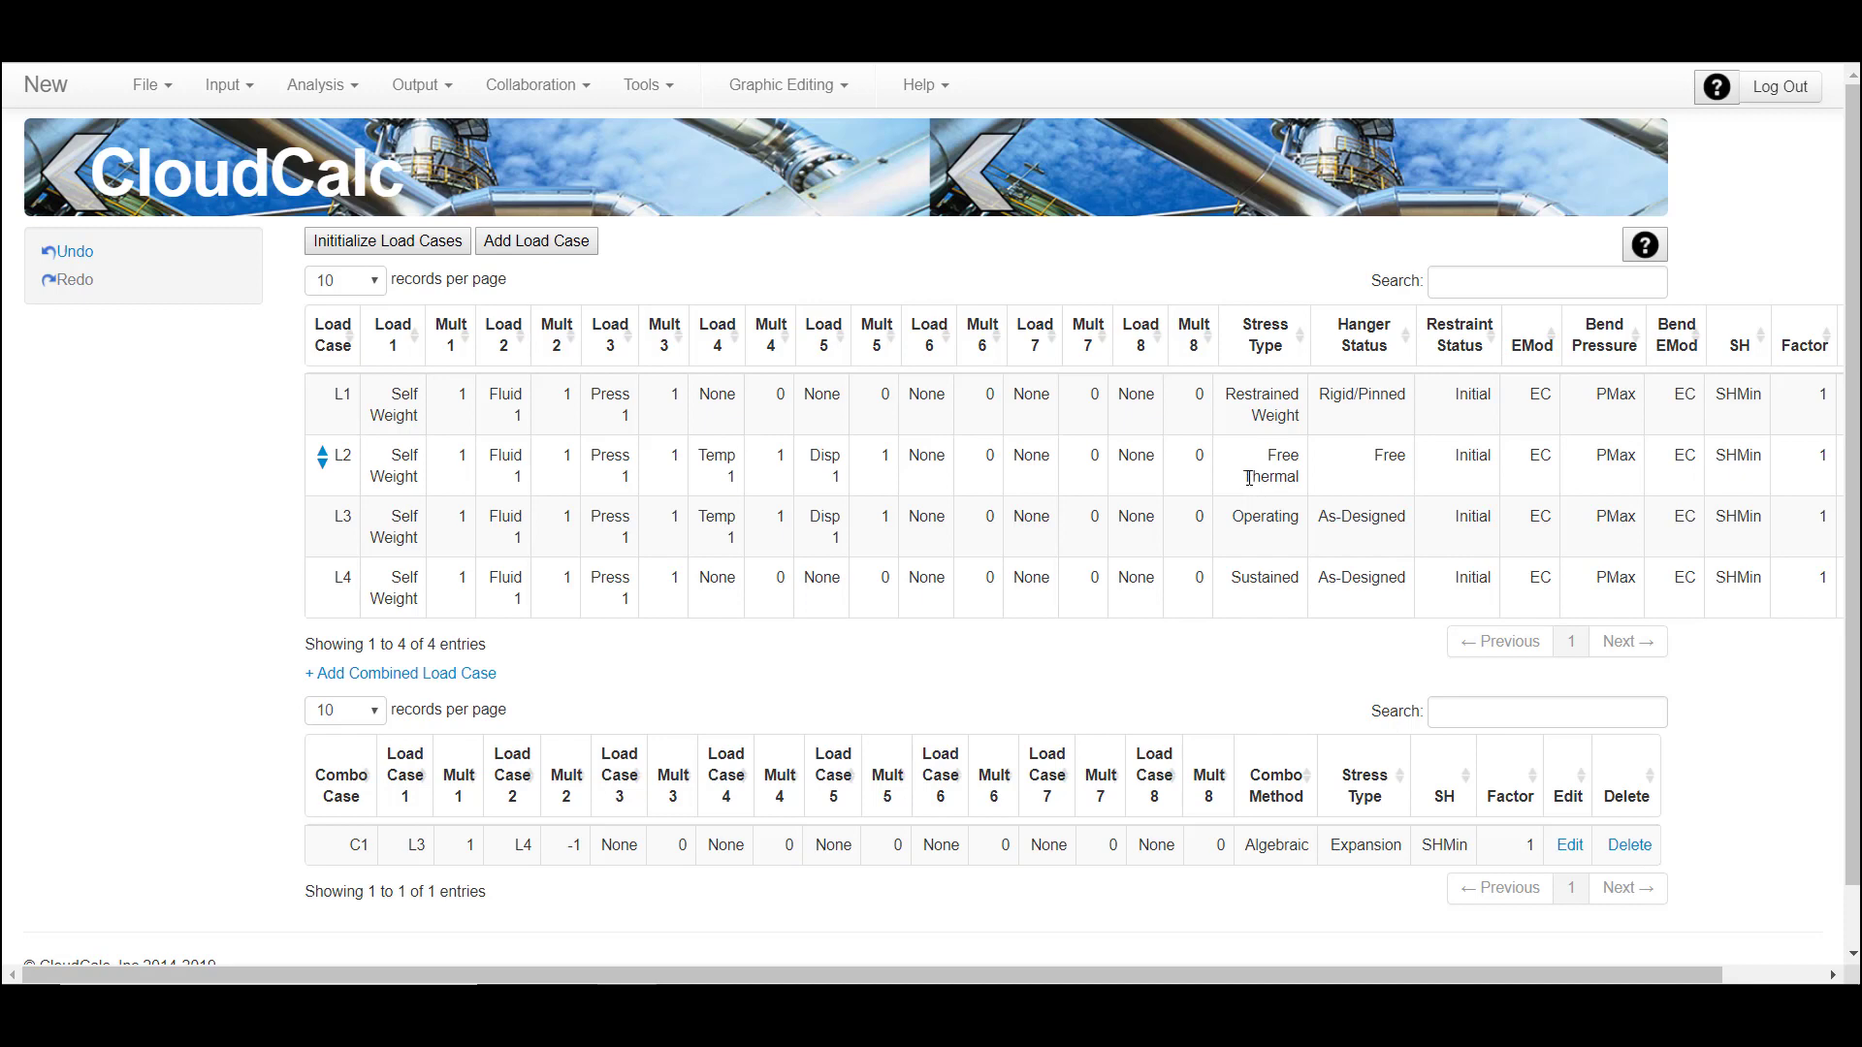
left_click(308, 85)
left_click(331, 139)
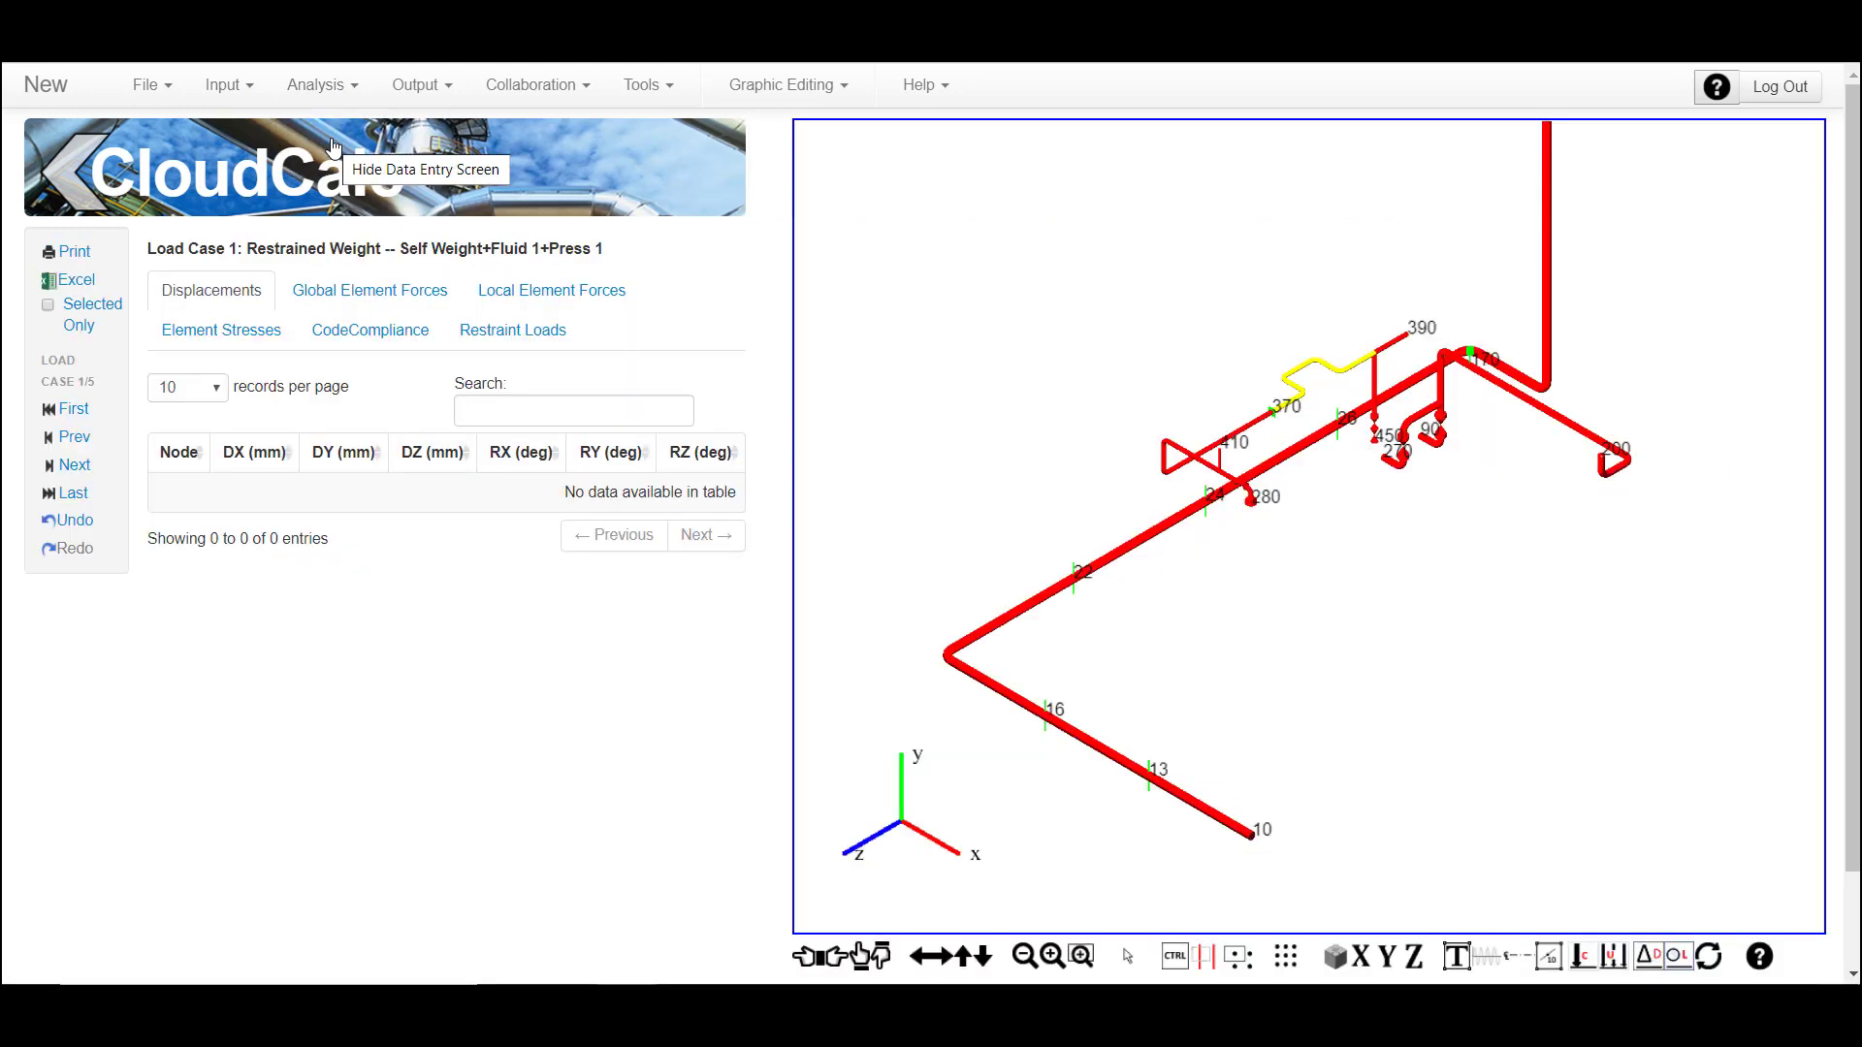
Review the spring hanger design results for node 170 from load case 1 through the operating case
left_click(219, 409)
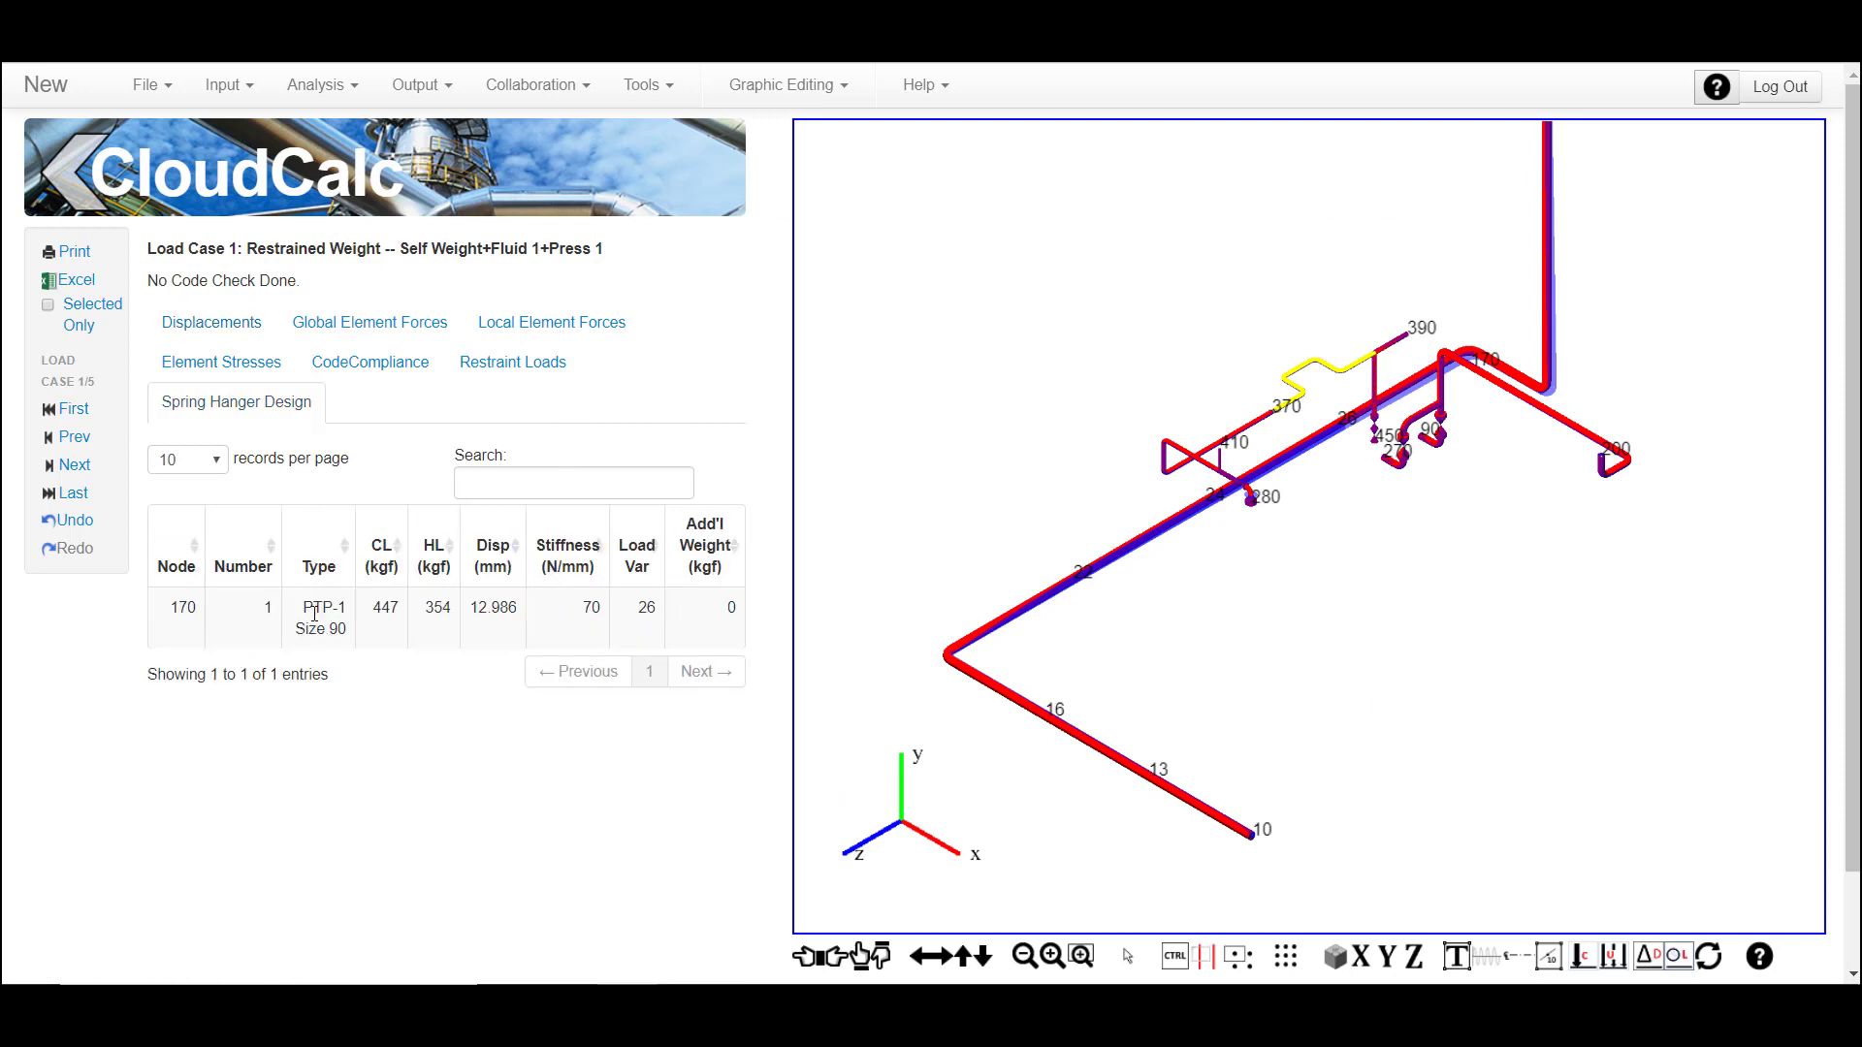
left_click_drag(298, 608, 373, 614)
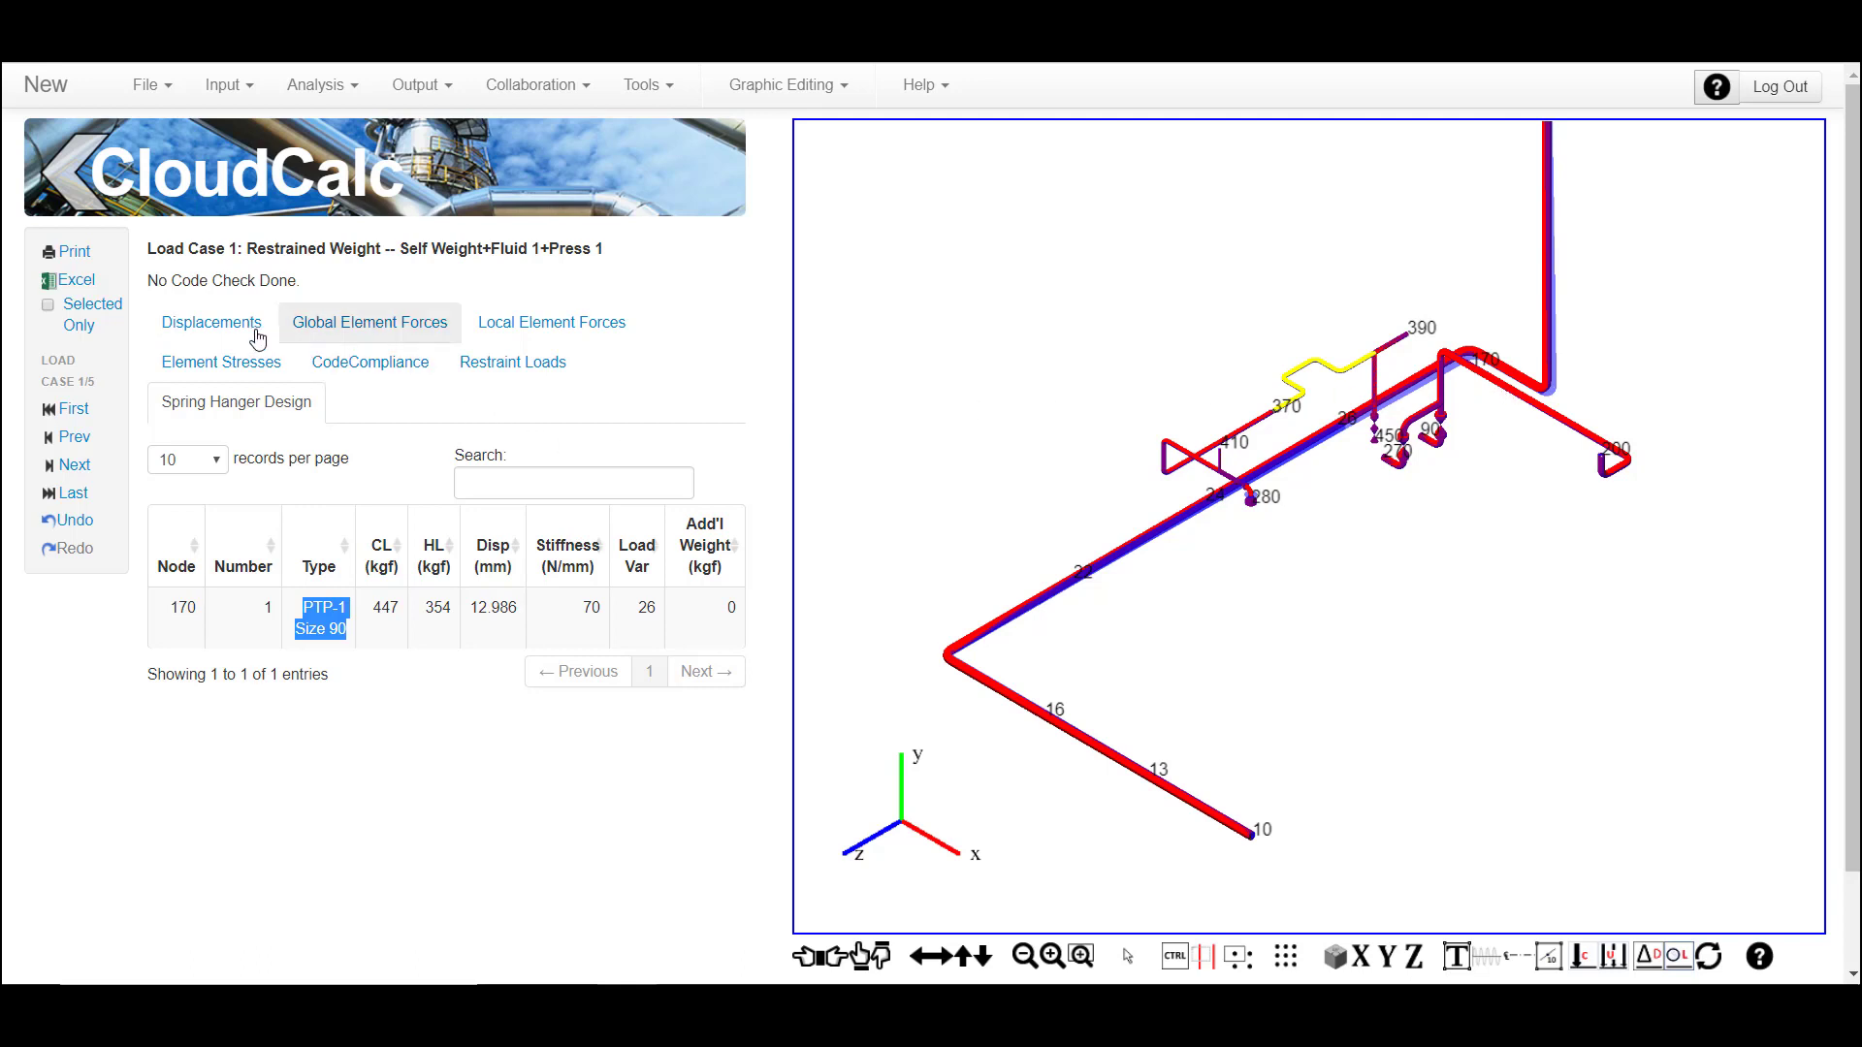
left_click(68, 469)
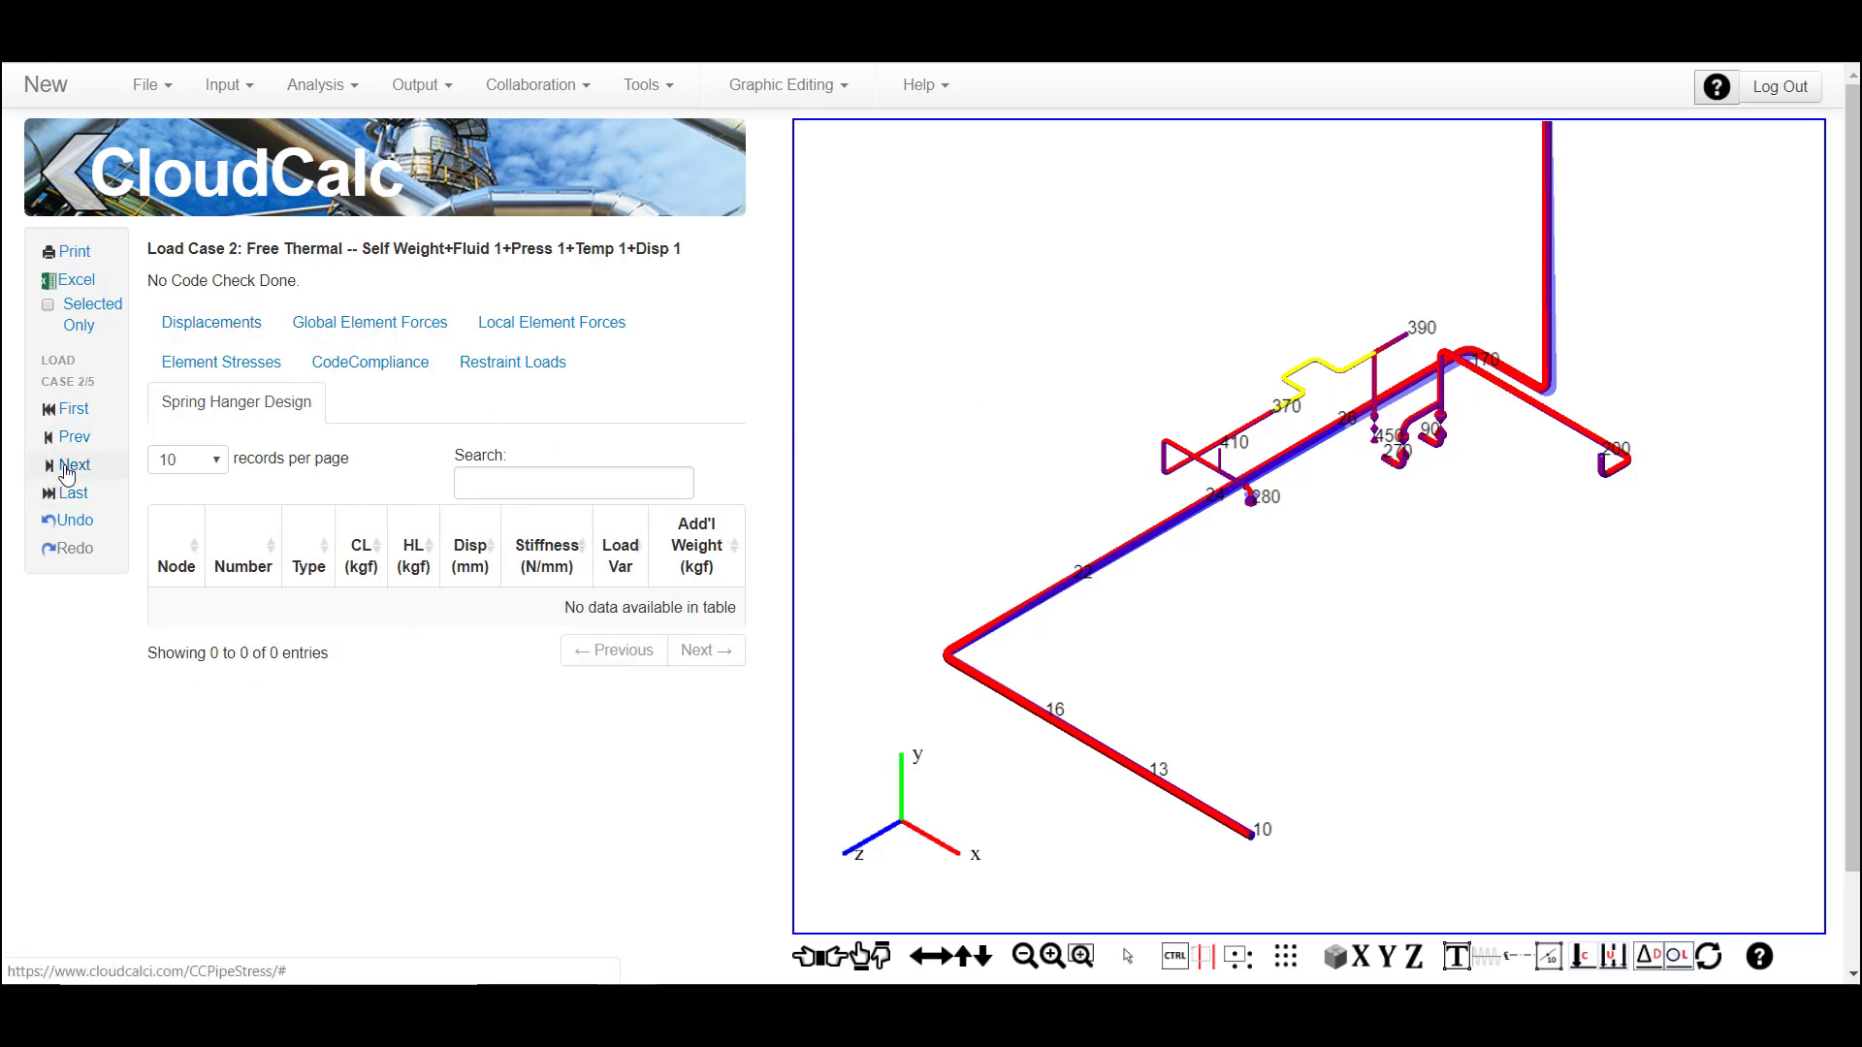
left_click(68, 469)
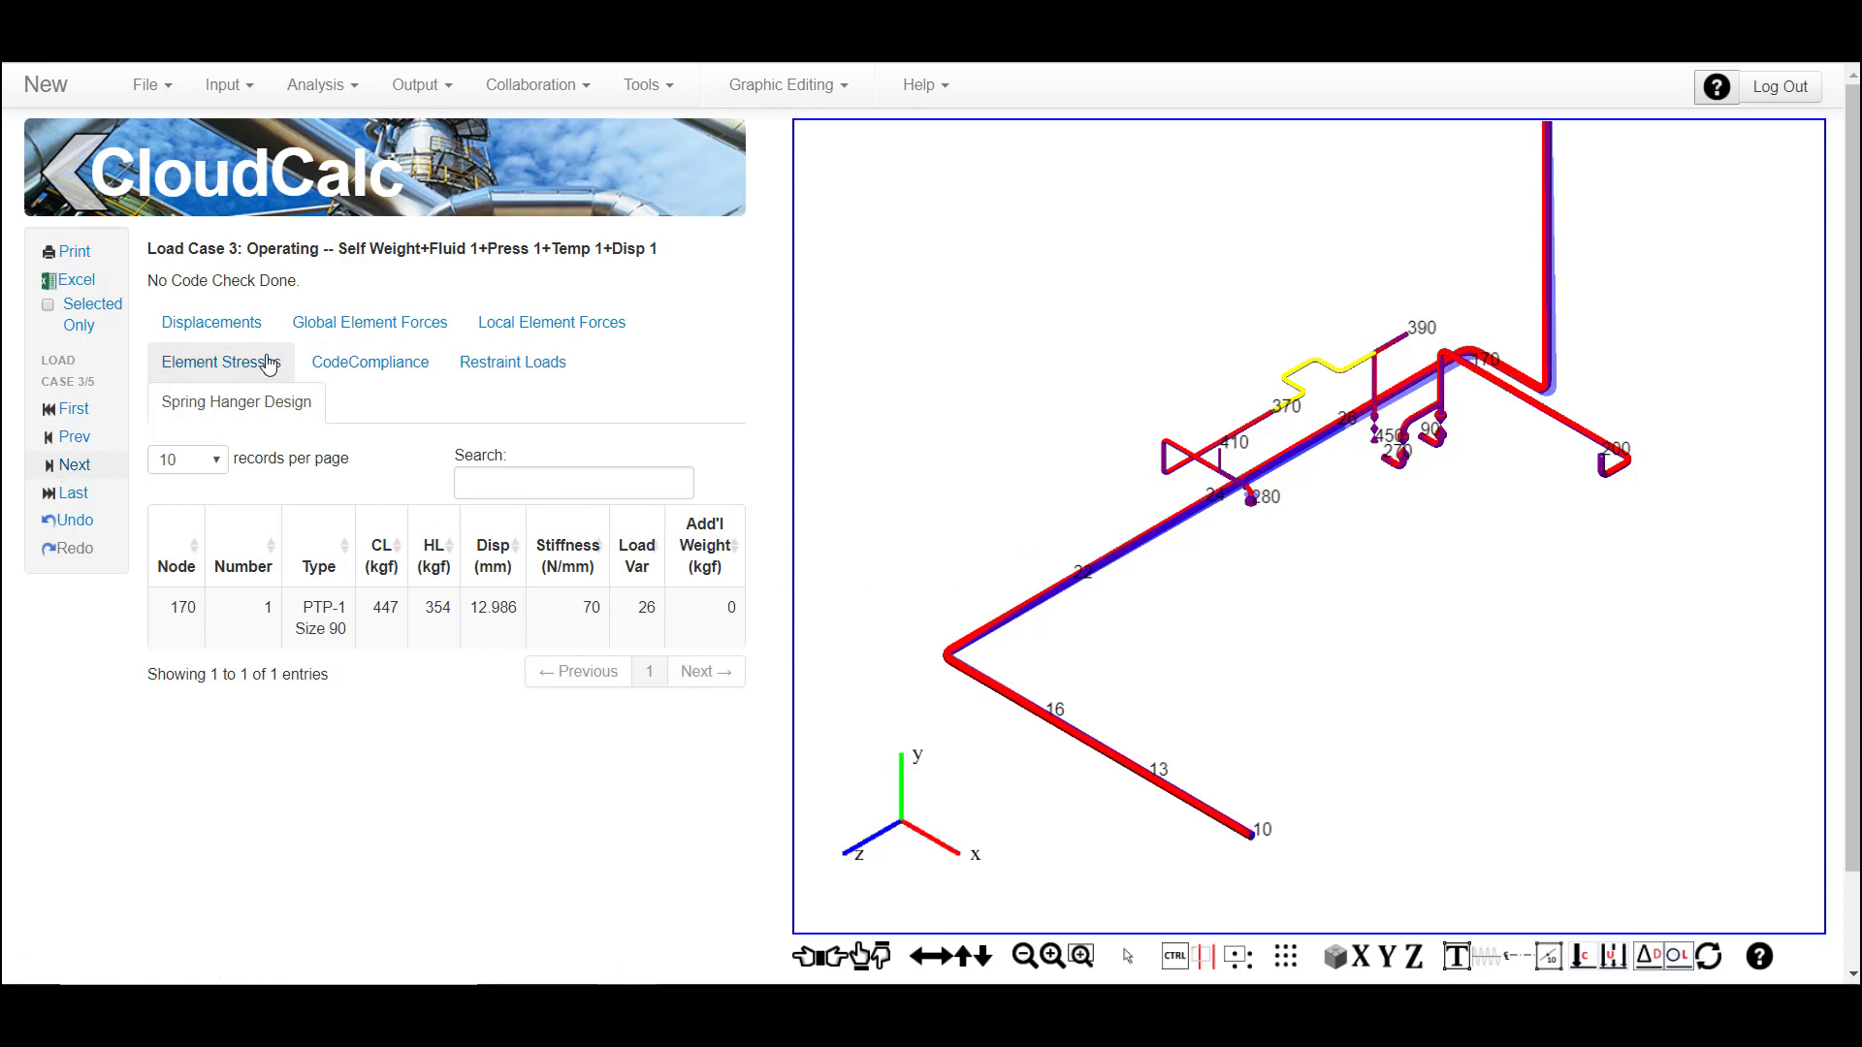
Examine the operating case displacements sorted by DY in both directions
left_click(219, 326)
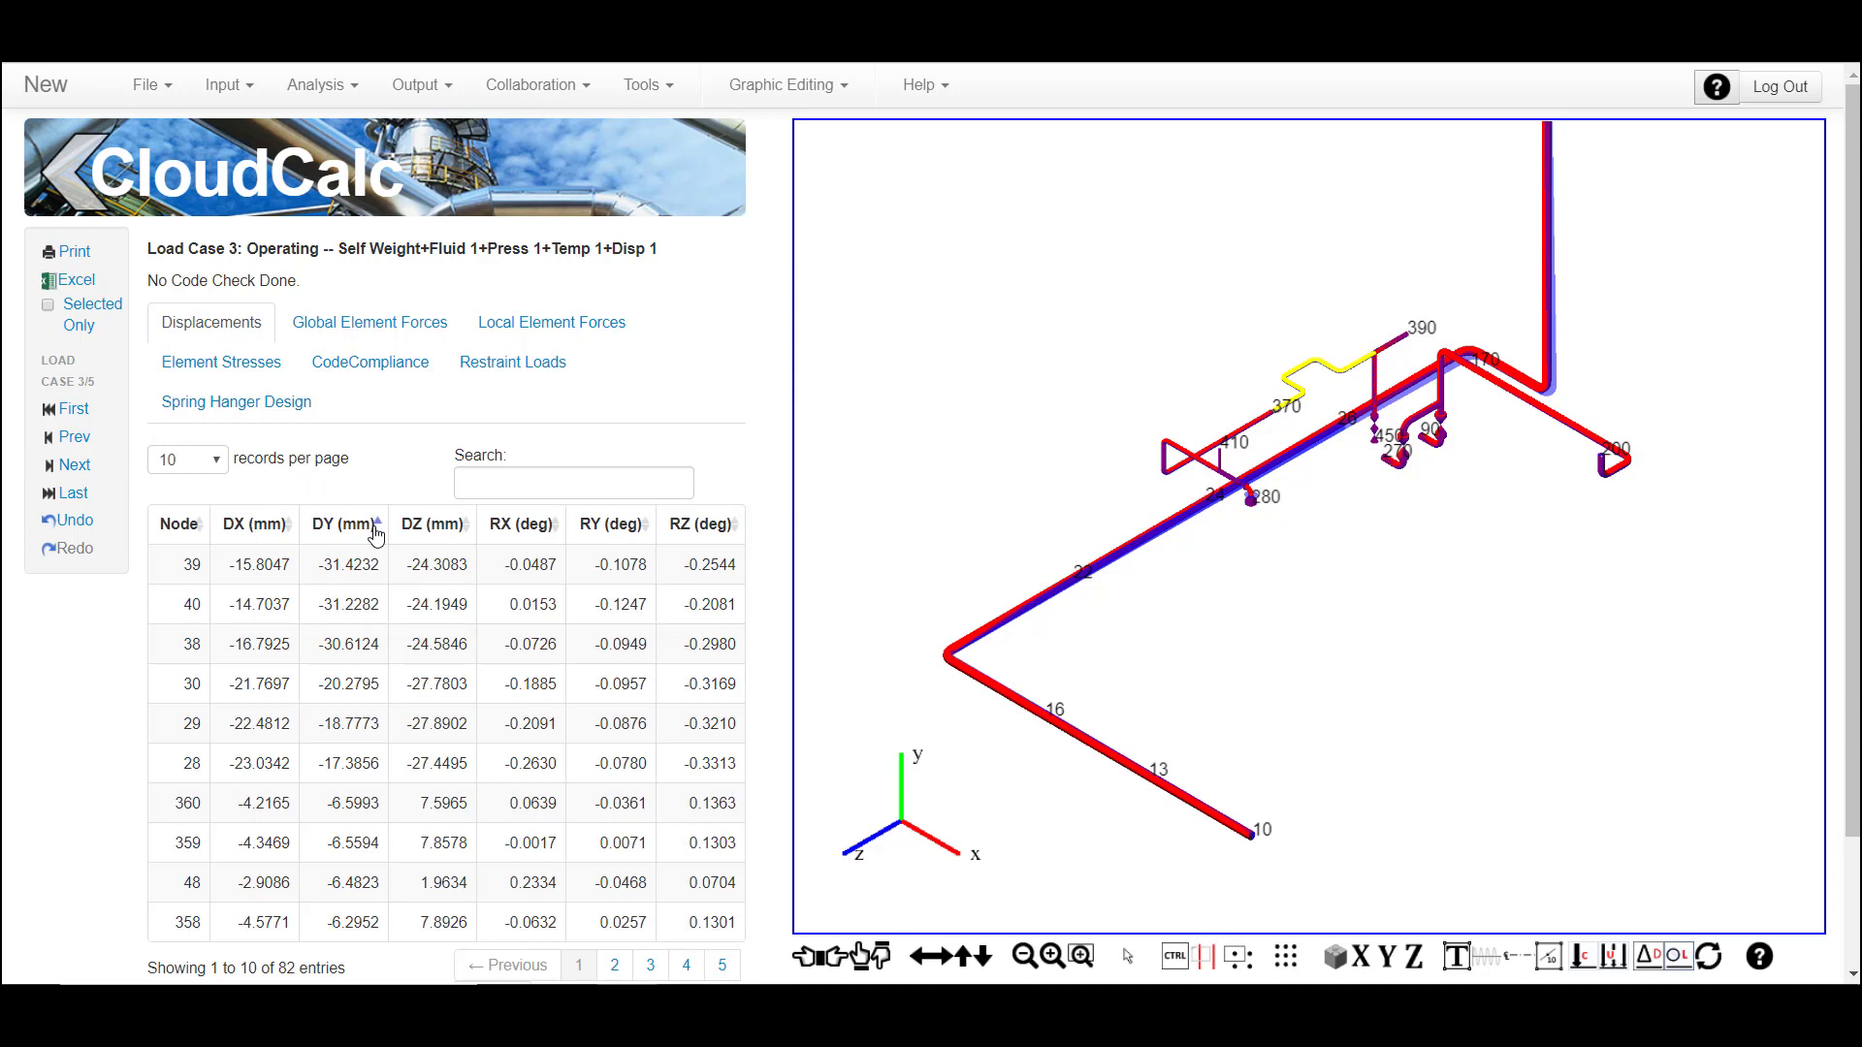
left_click(375, 529)
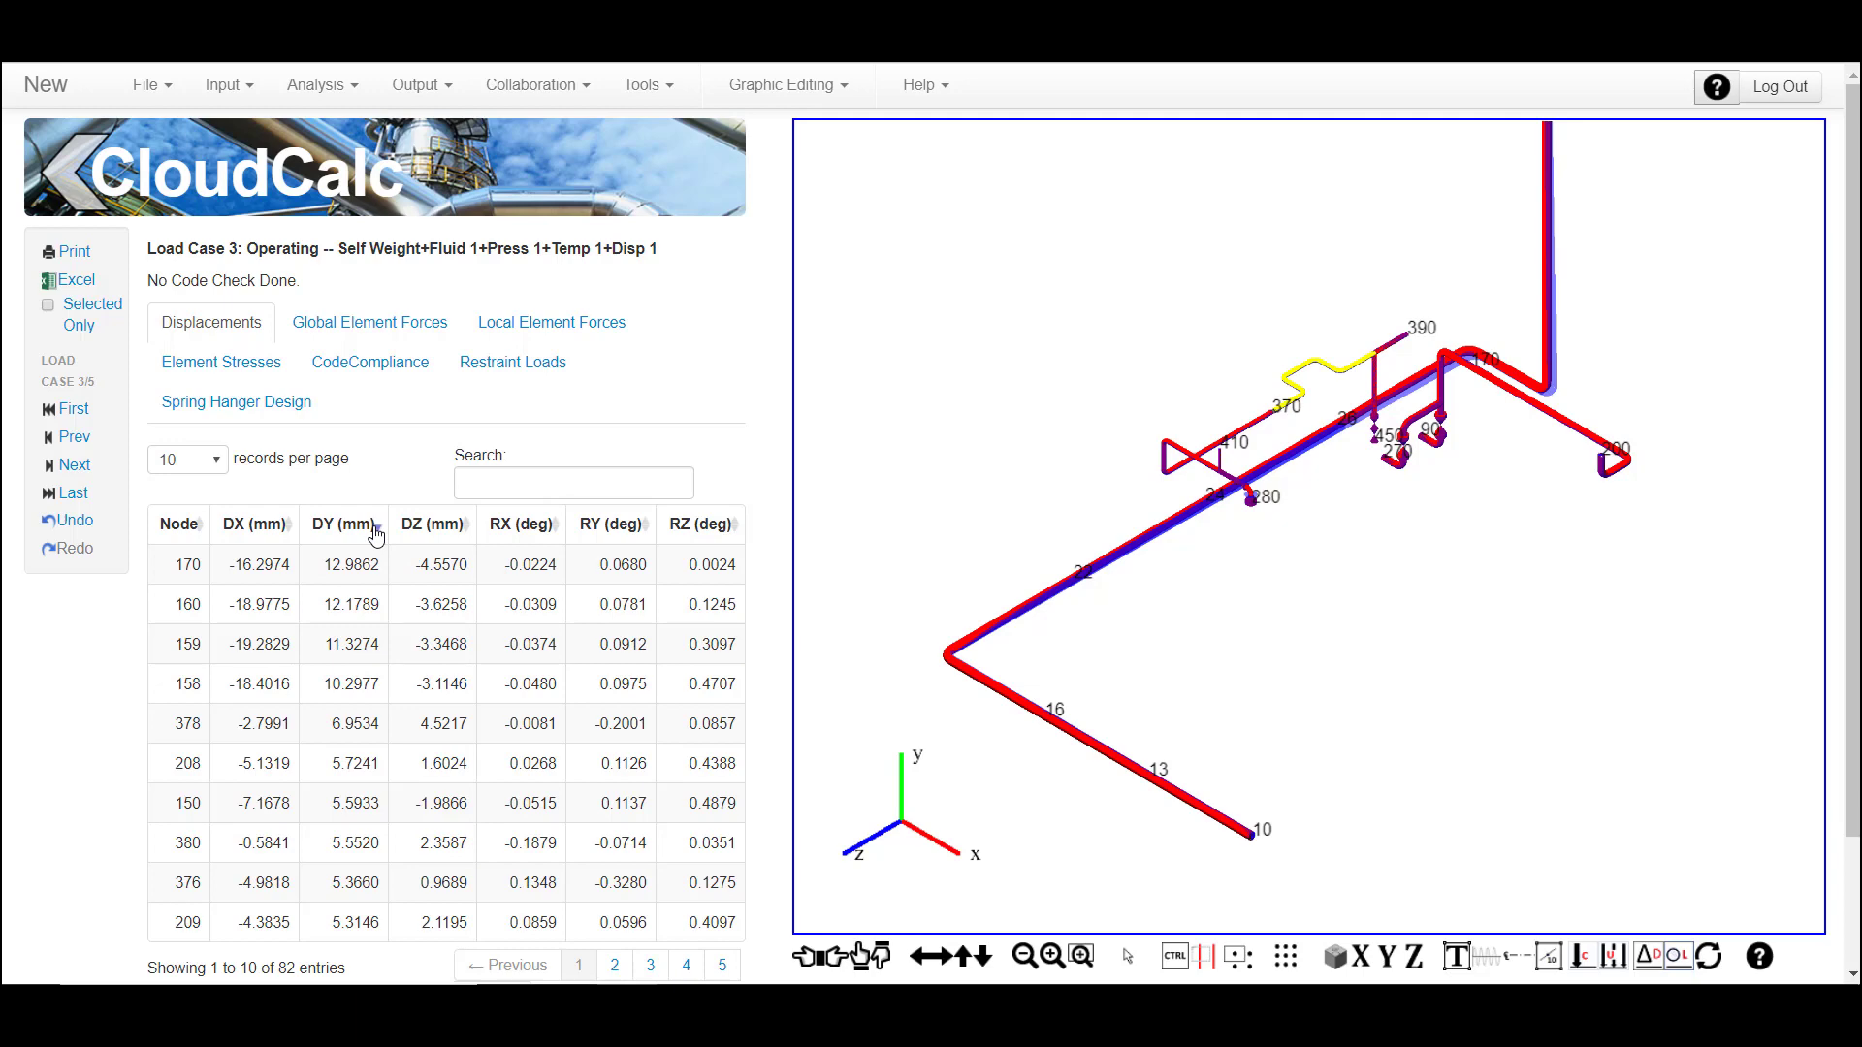
left_click(375, 530)
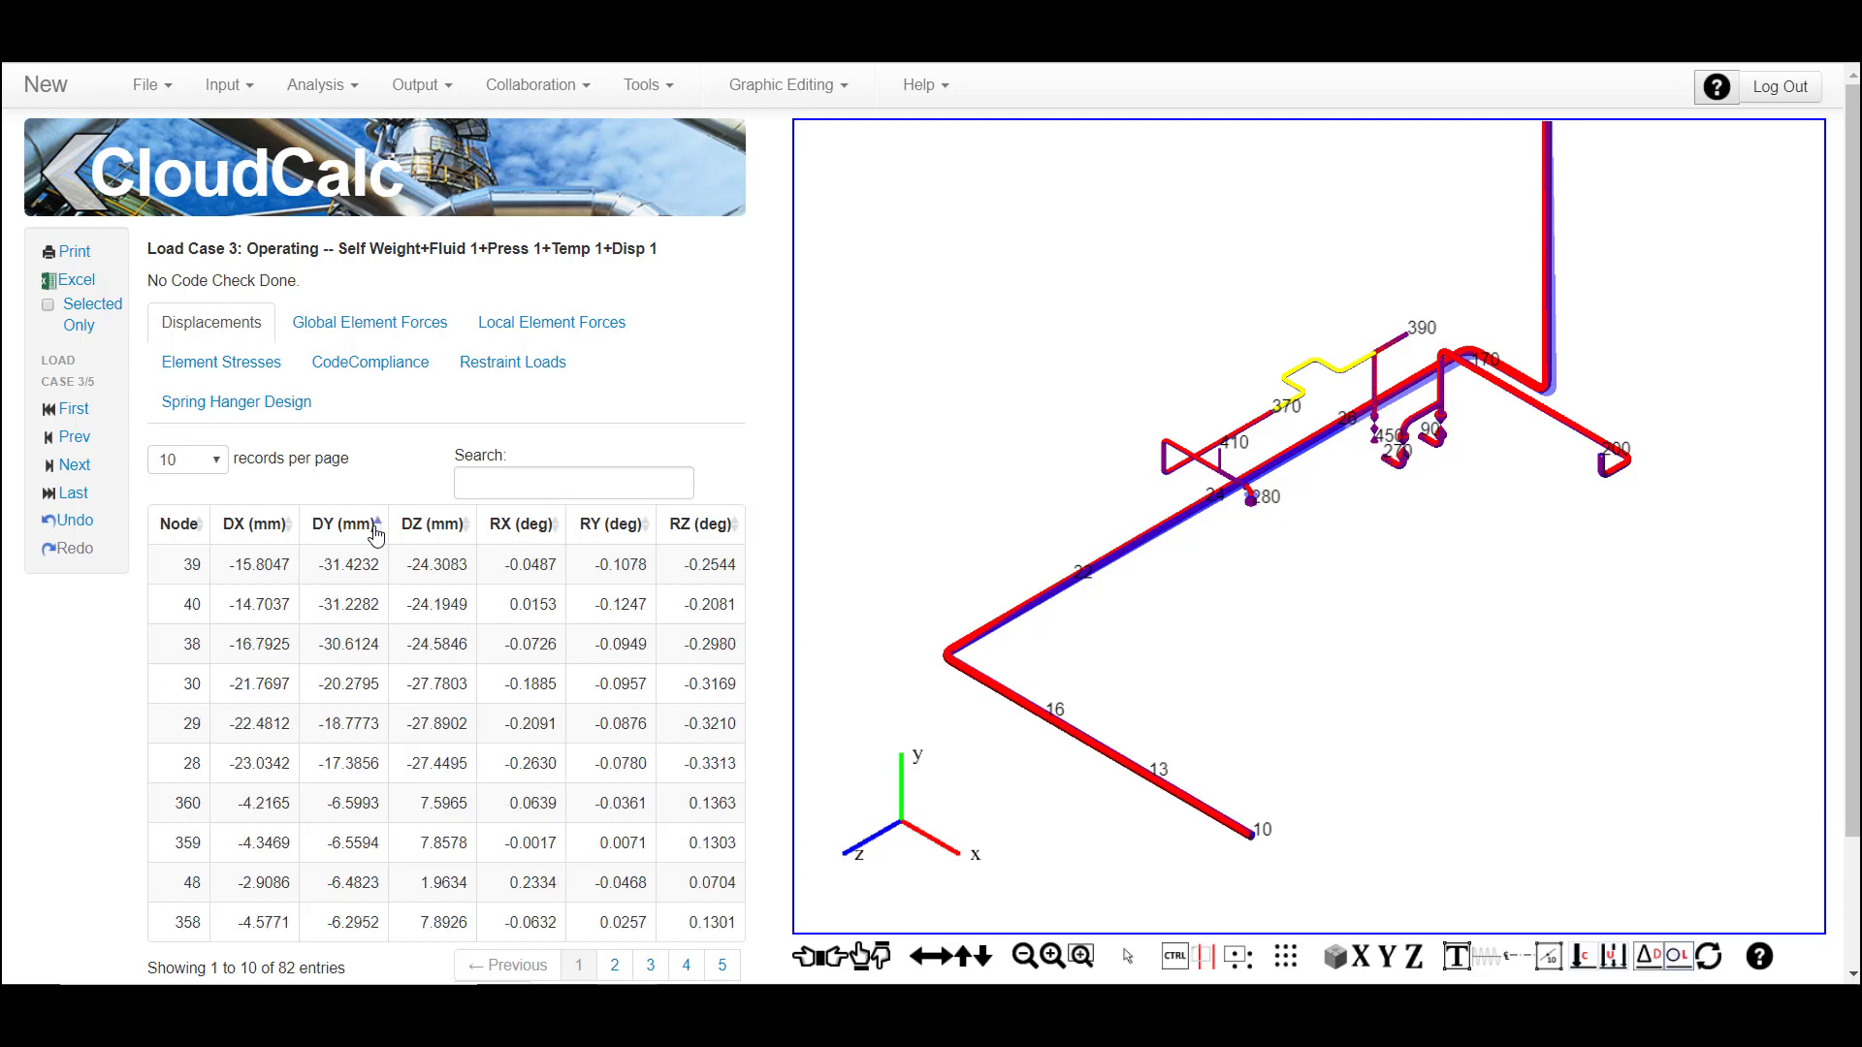
Review both pages of restraint loads for the operating case
left_click(506, 371)
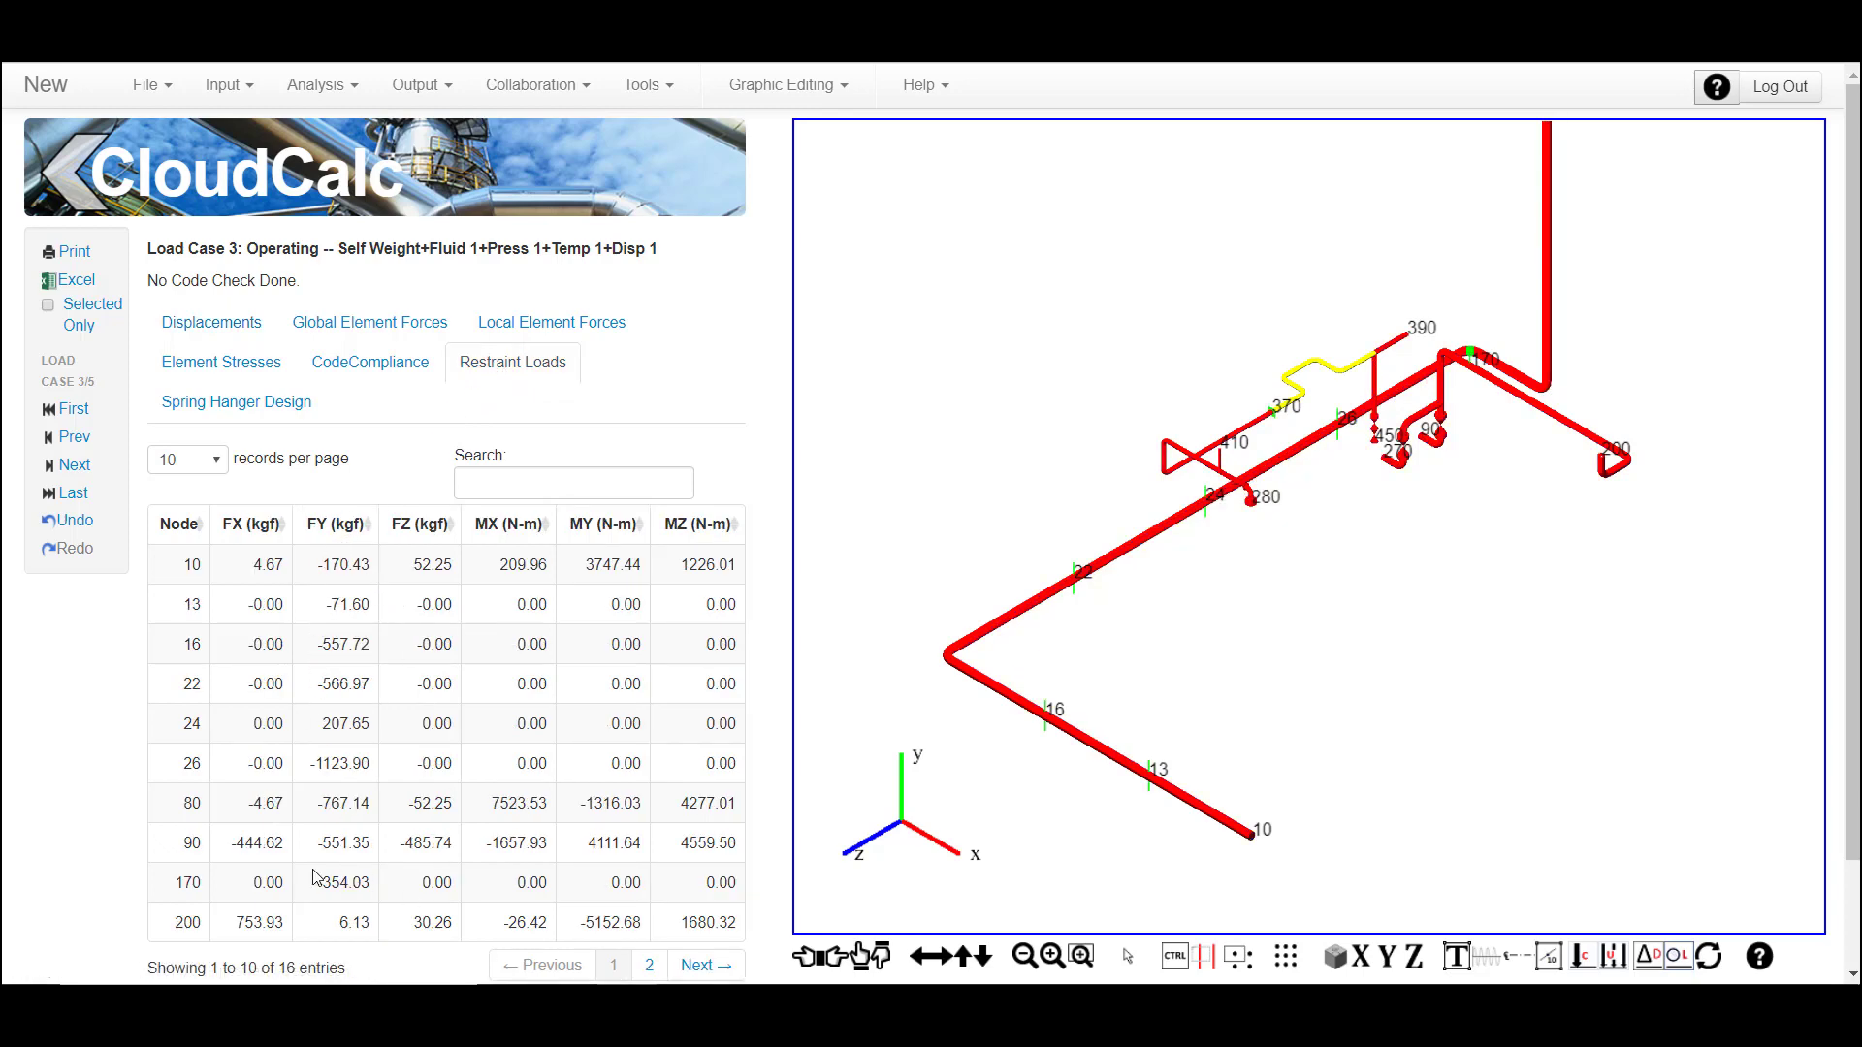
left_click(707, 966)
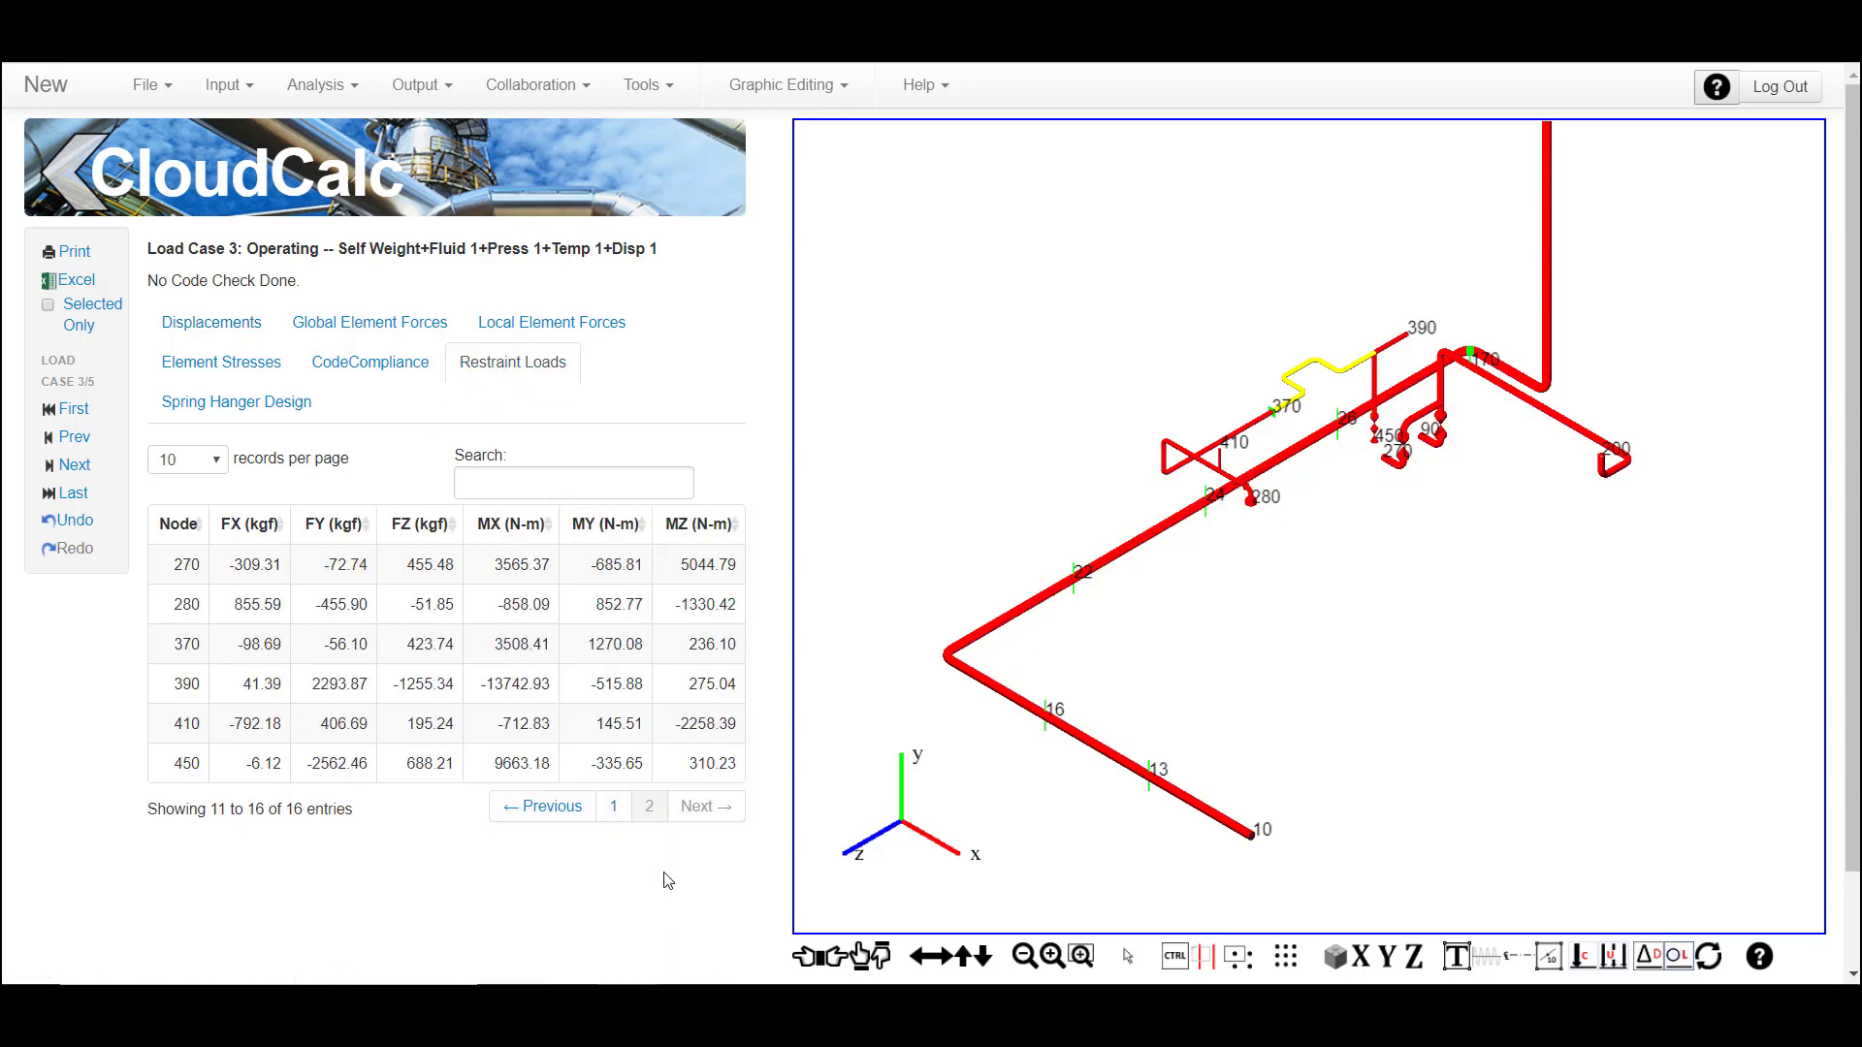
left_click(543, 806)
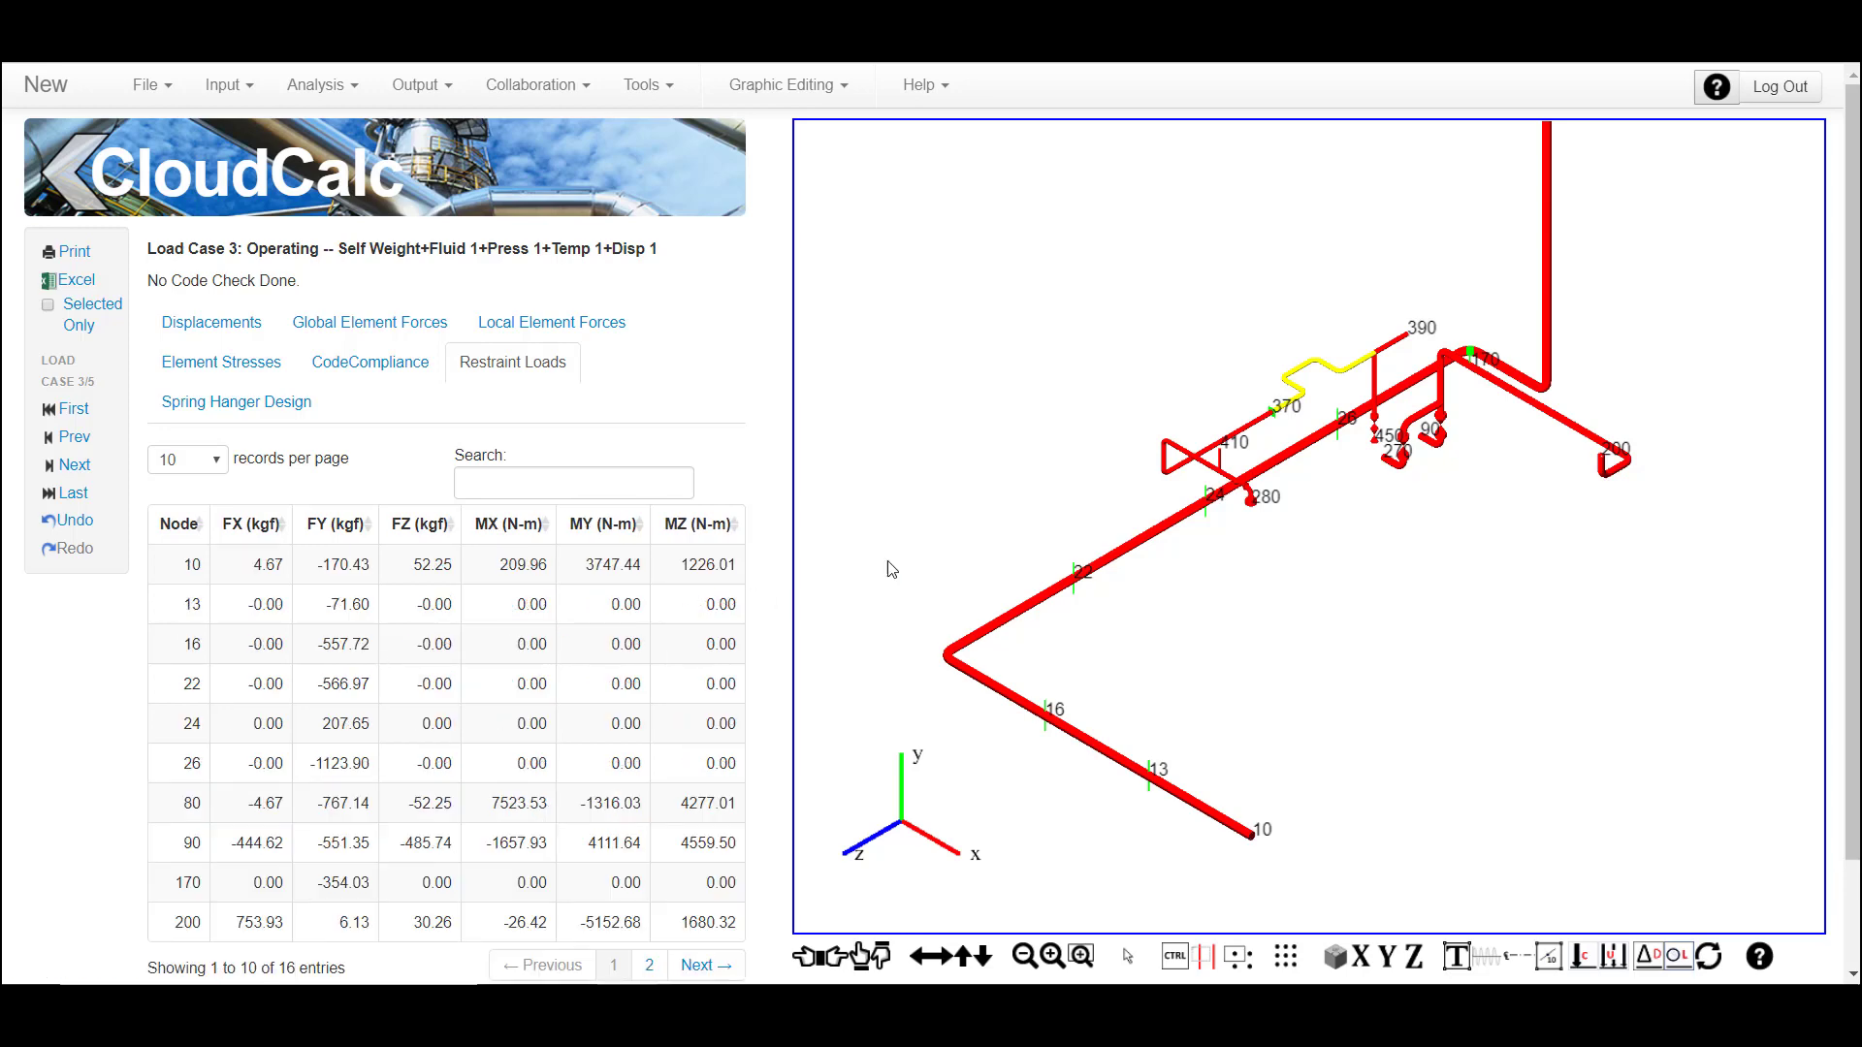
Check code compliance for the sustained load case, sorted by ratio from highest to lowest
left_click(70, 469)
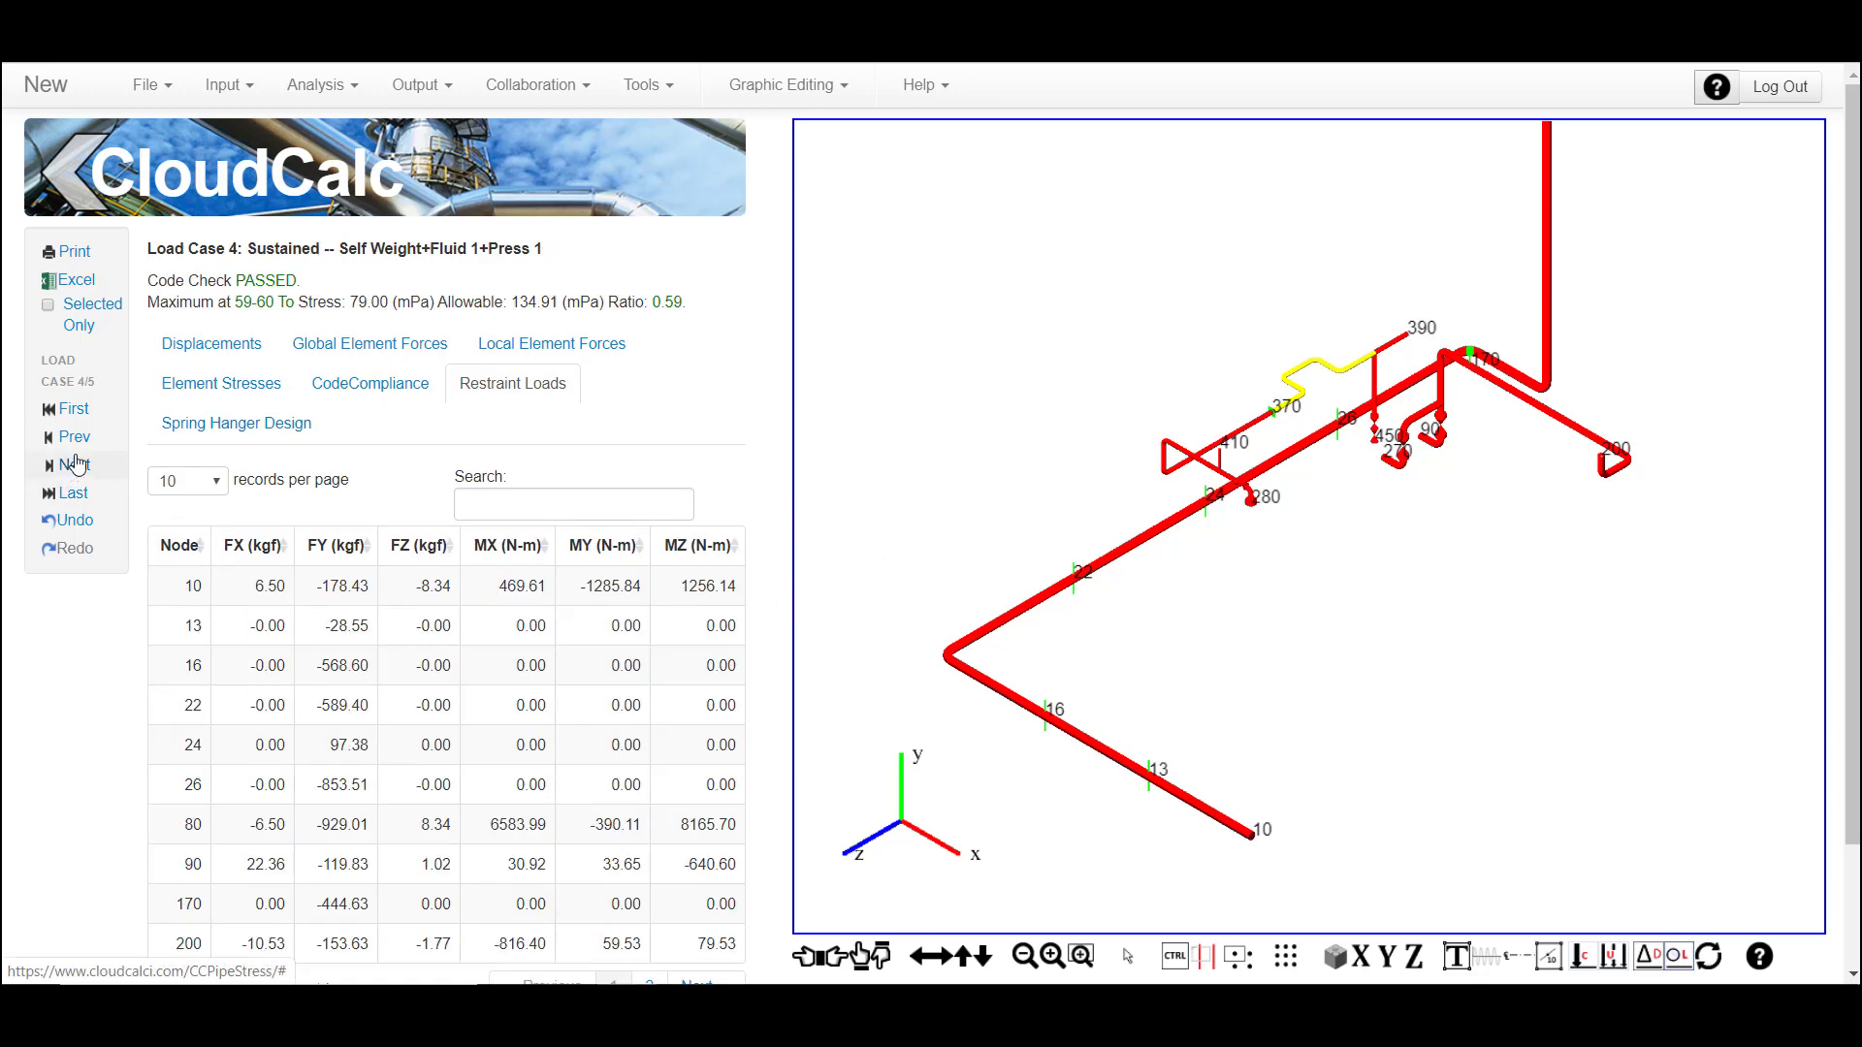
left_click(368, 393)
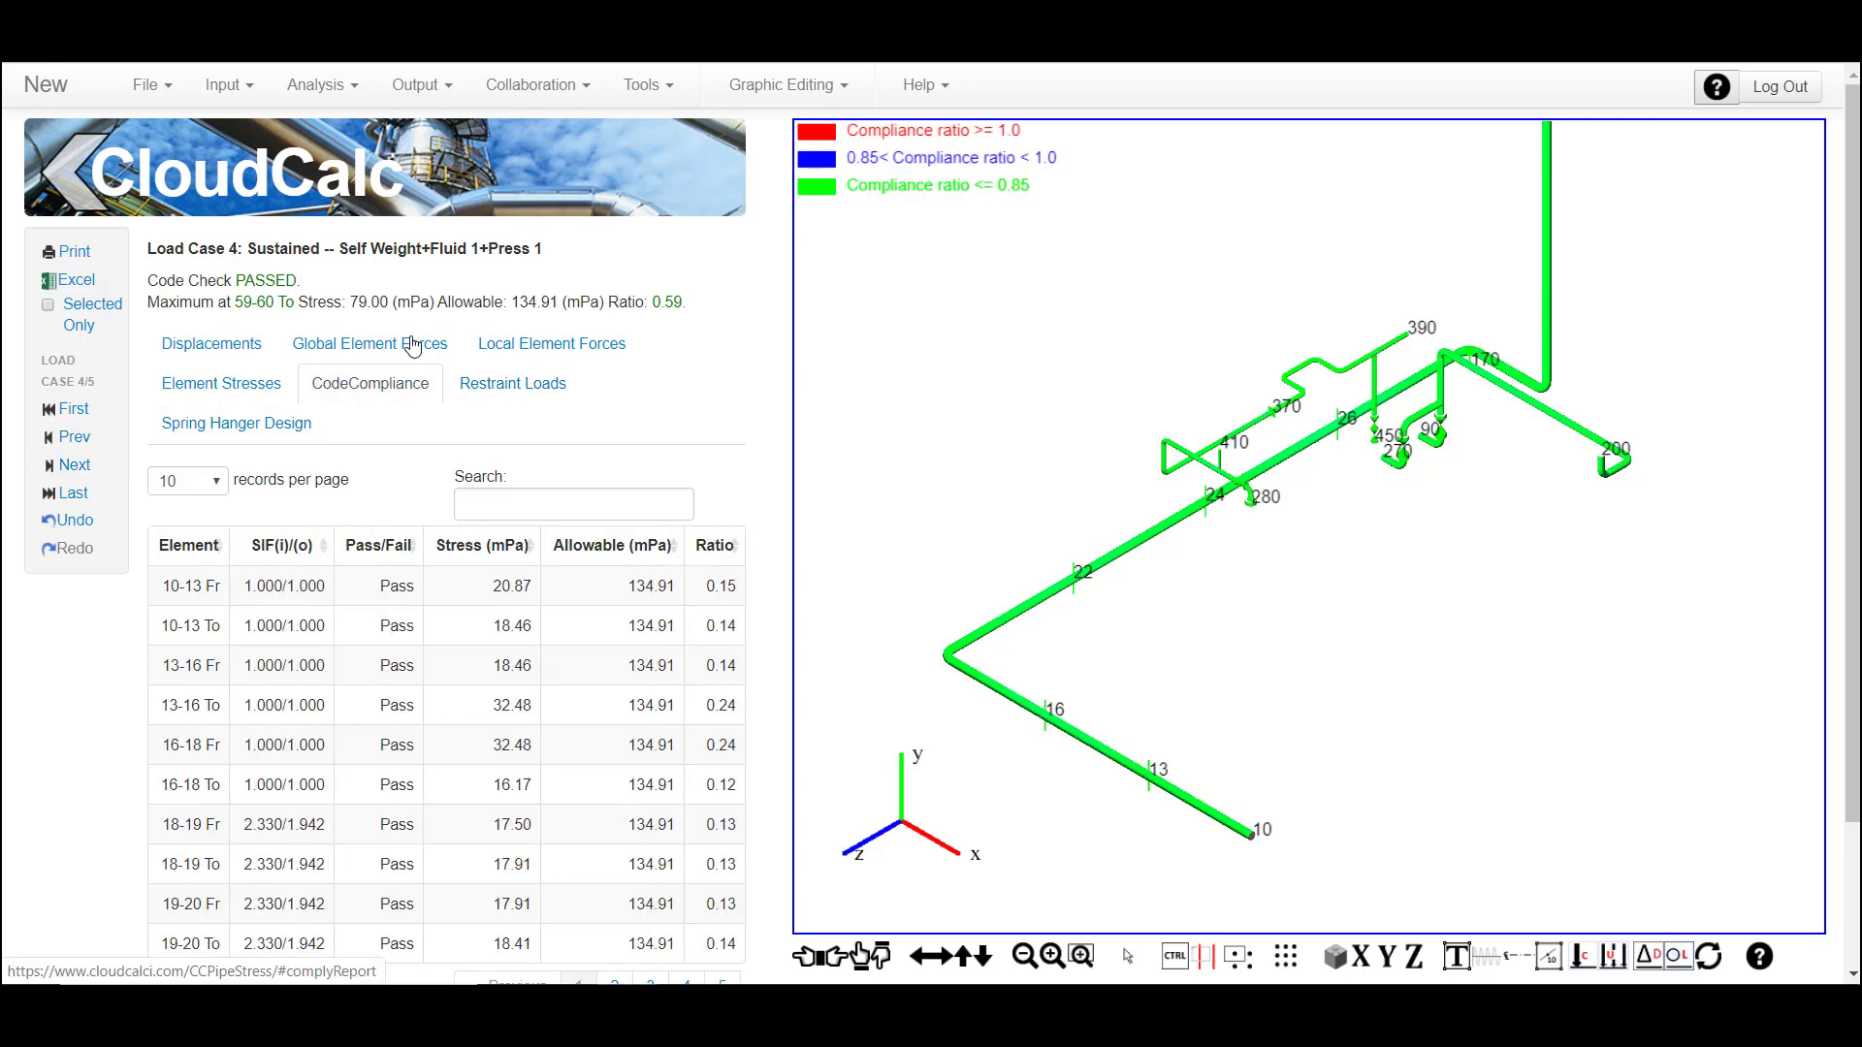
left_click(722, 547)
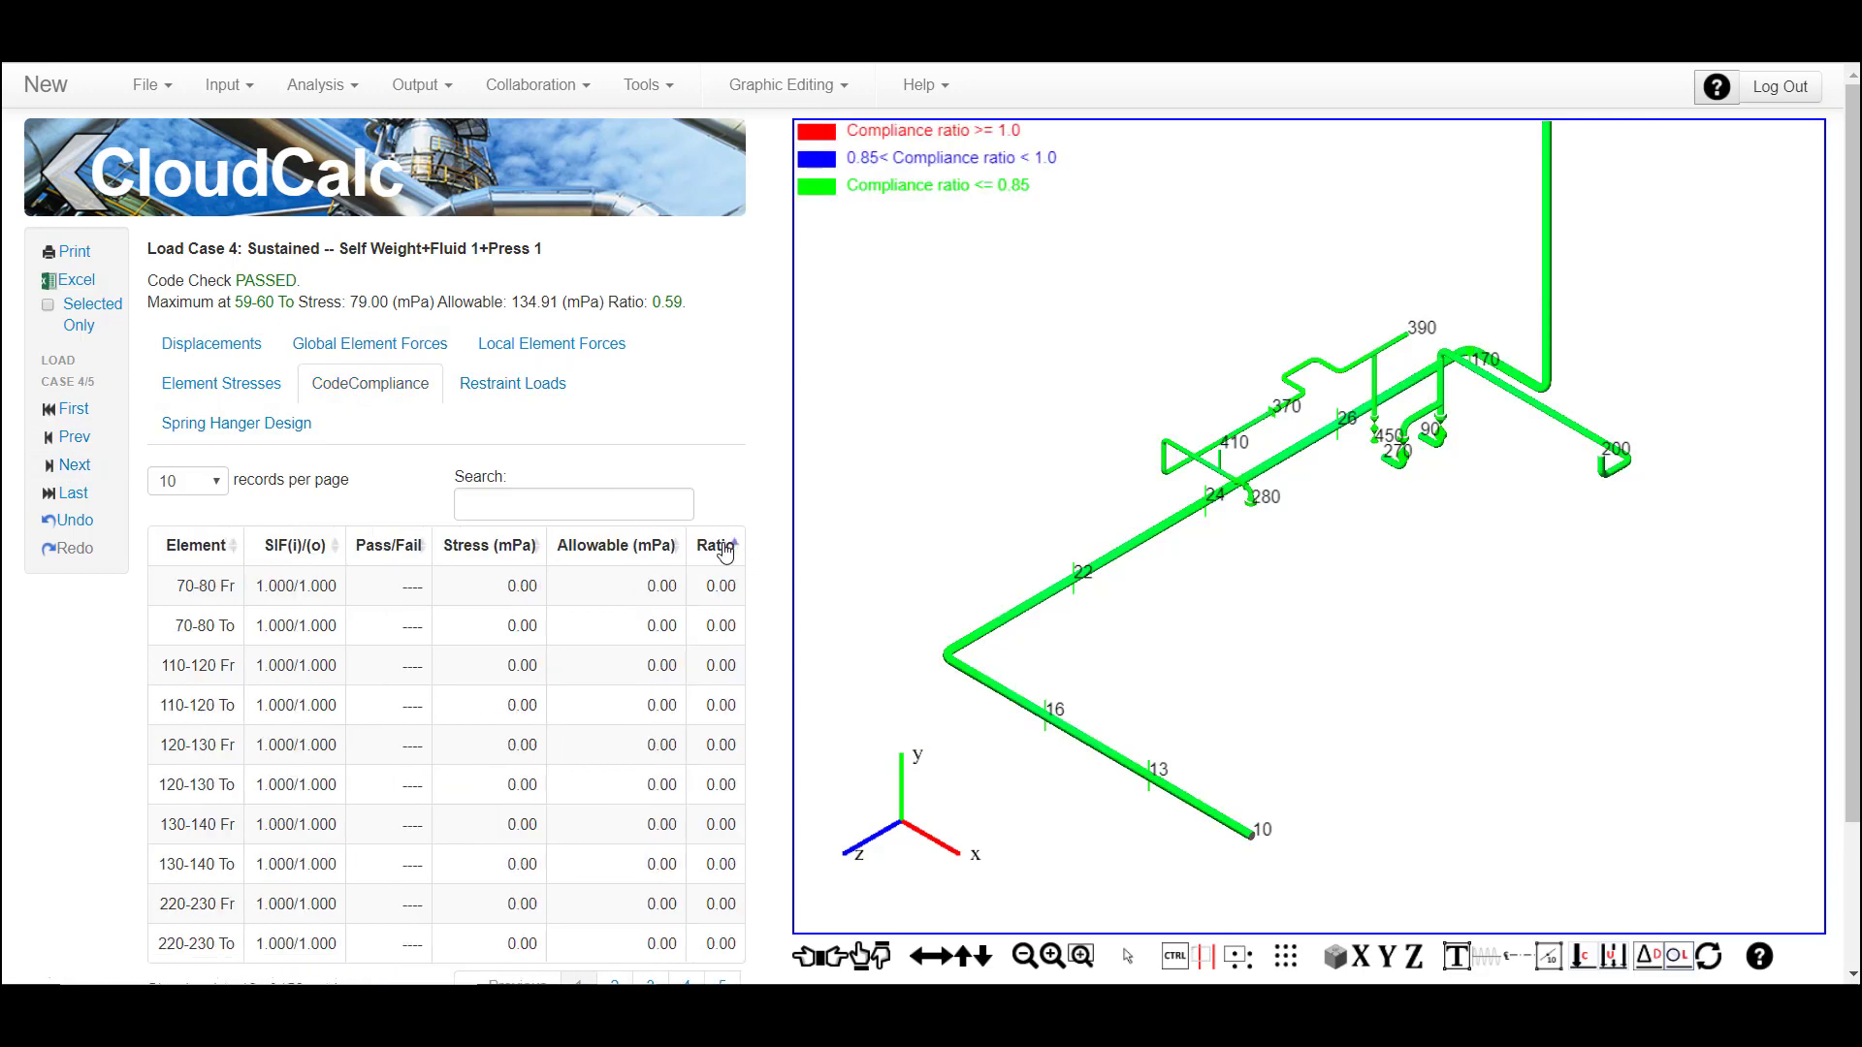
left_click(723, 547)
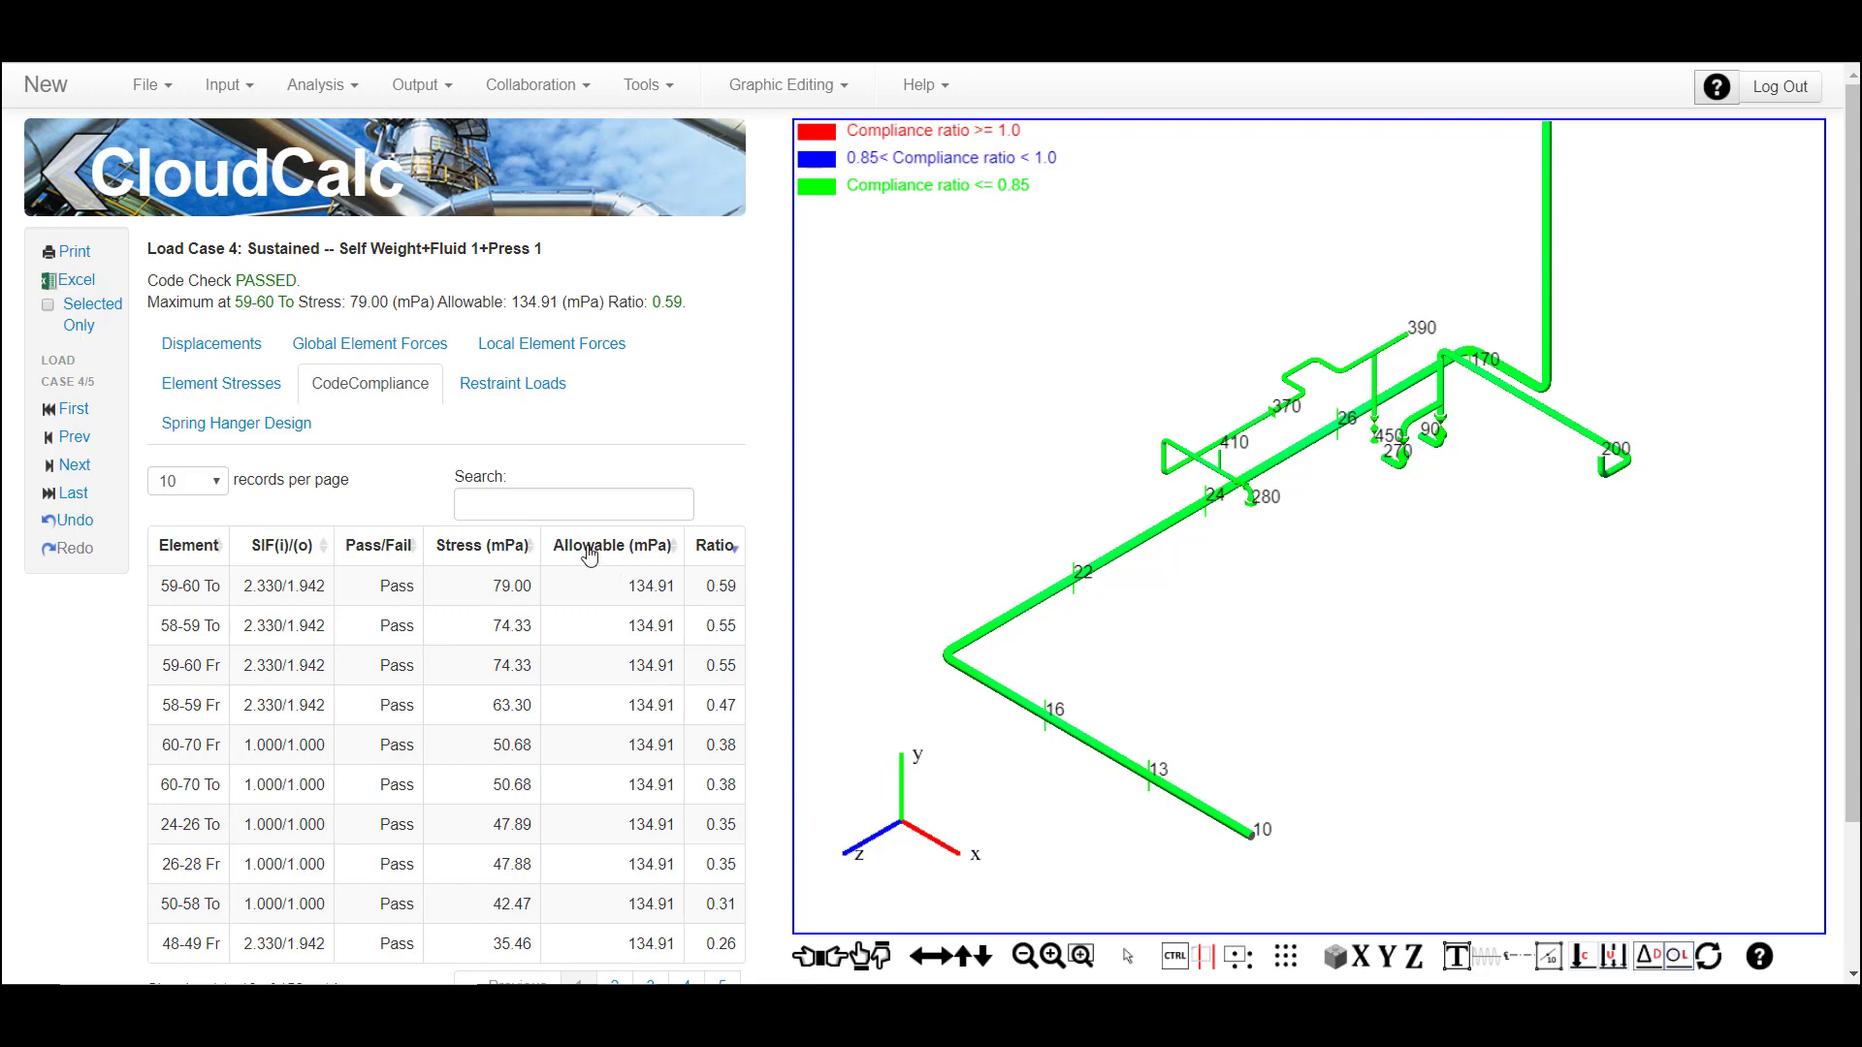
Check code compliance for the expansion combination case, sorted by ratio from highest to lowest
left_click(66, 466)
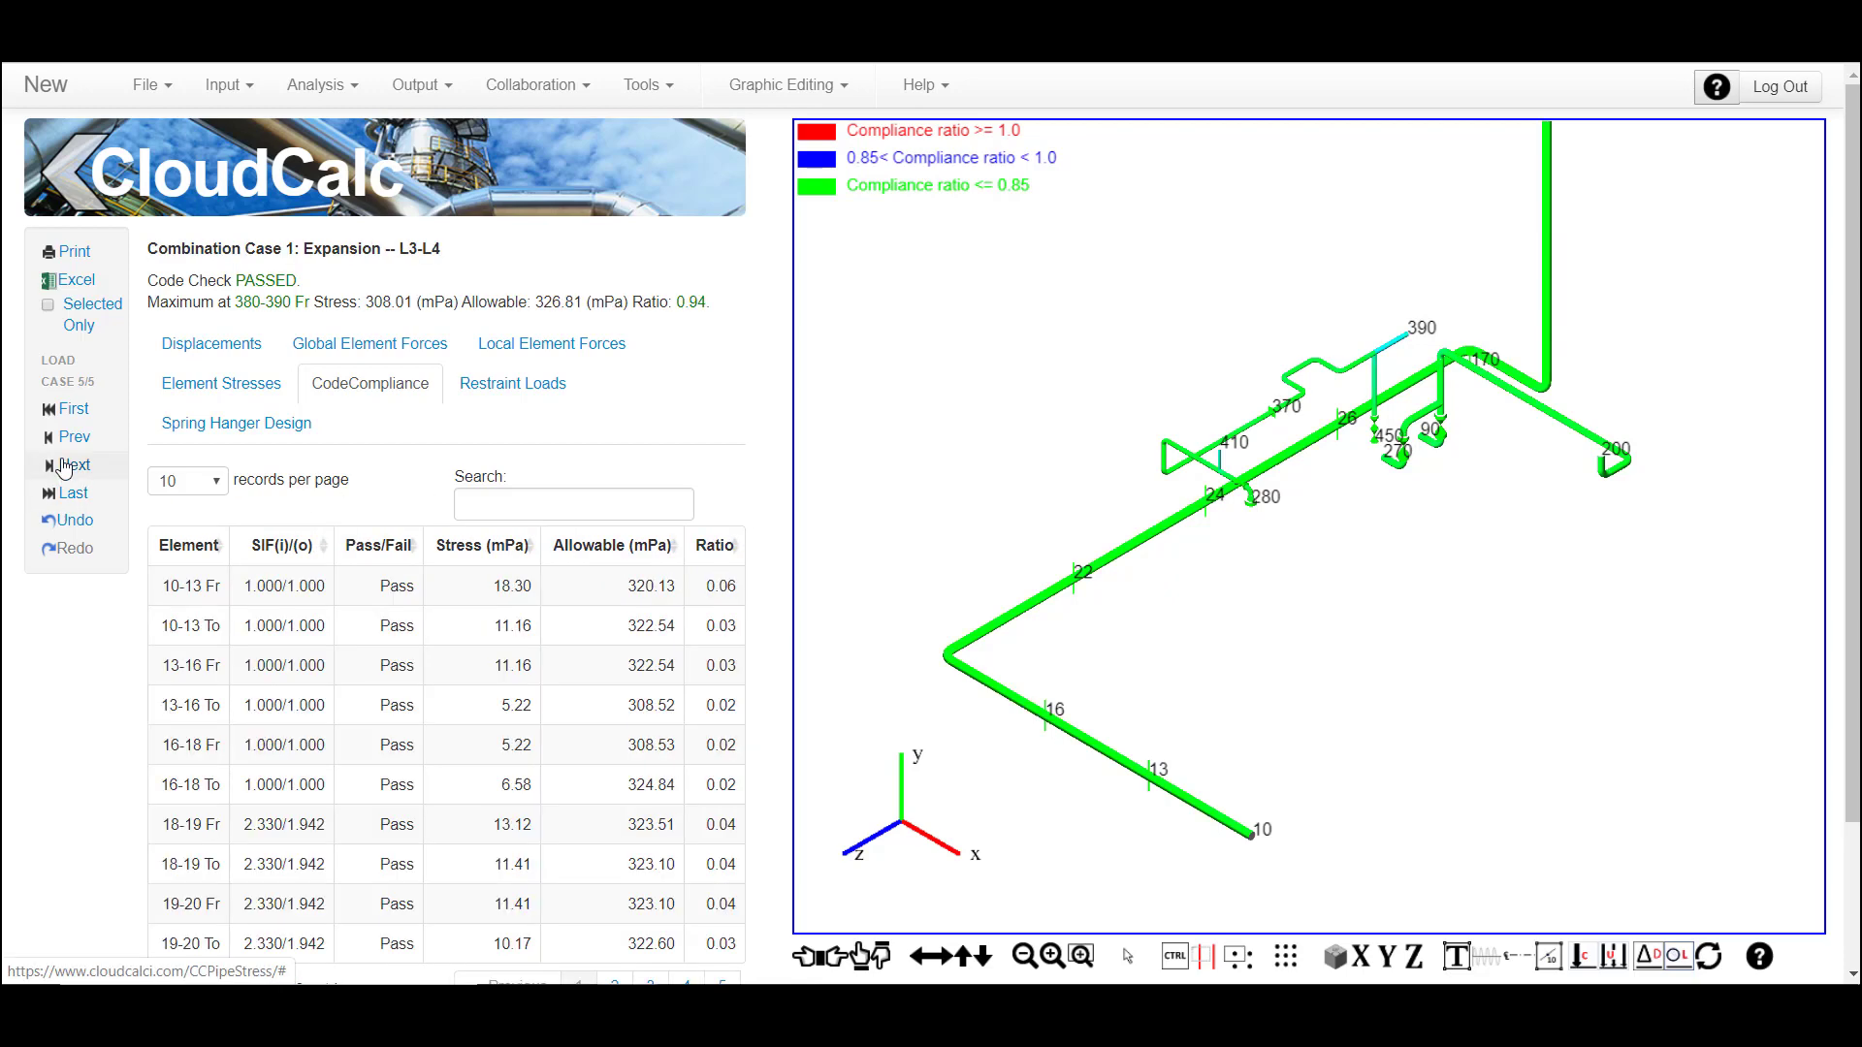
left_click(713, 547)
left_click(713, 549)
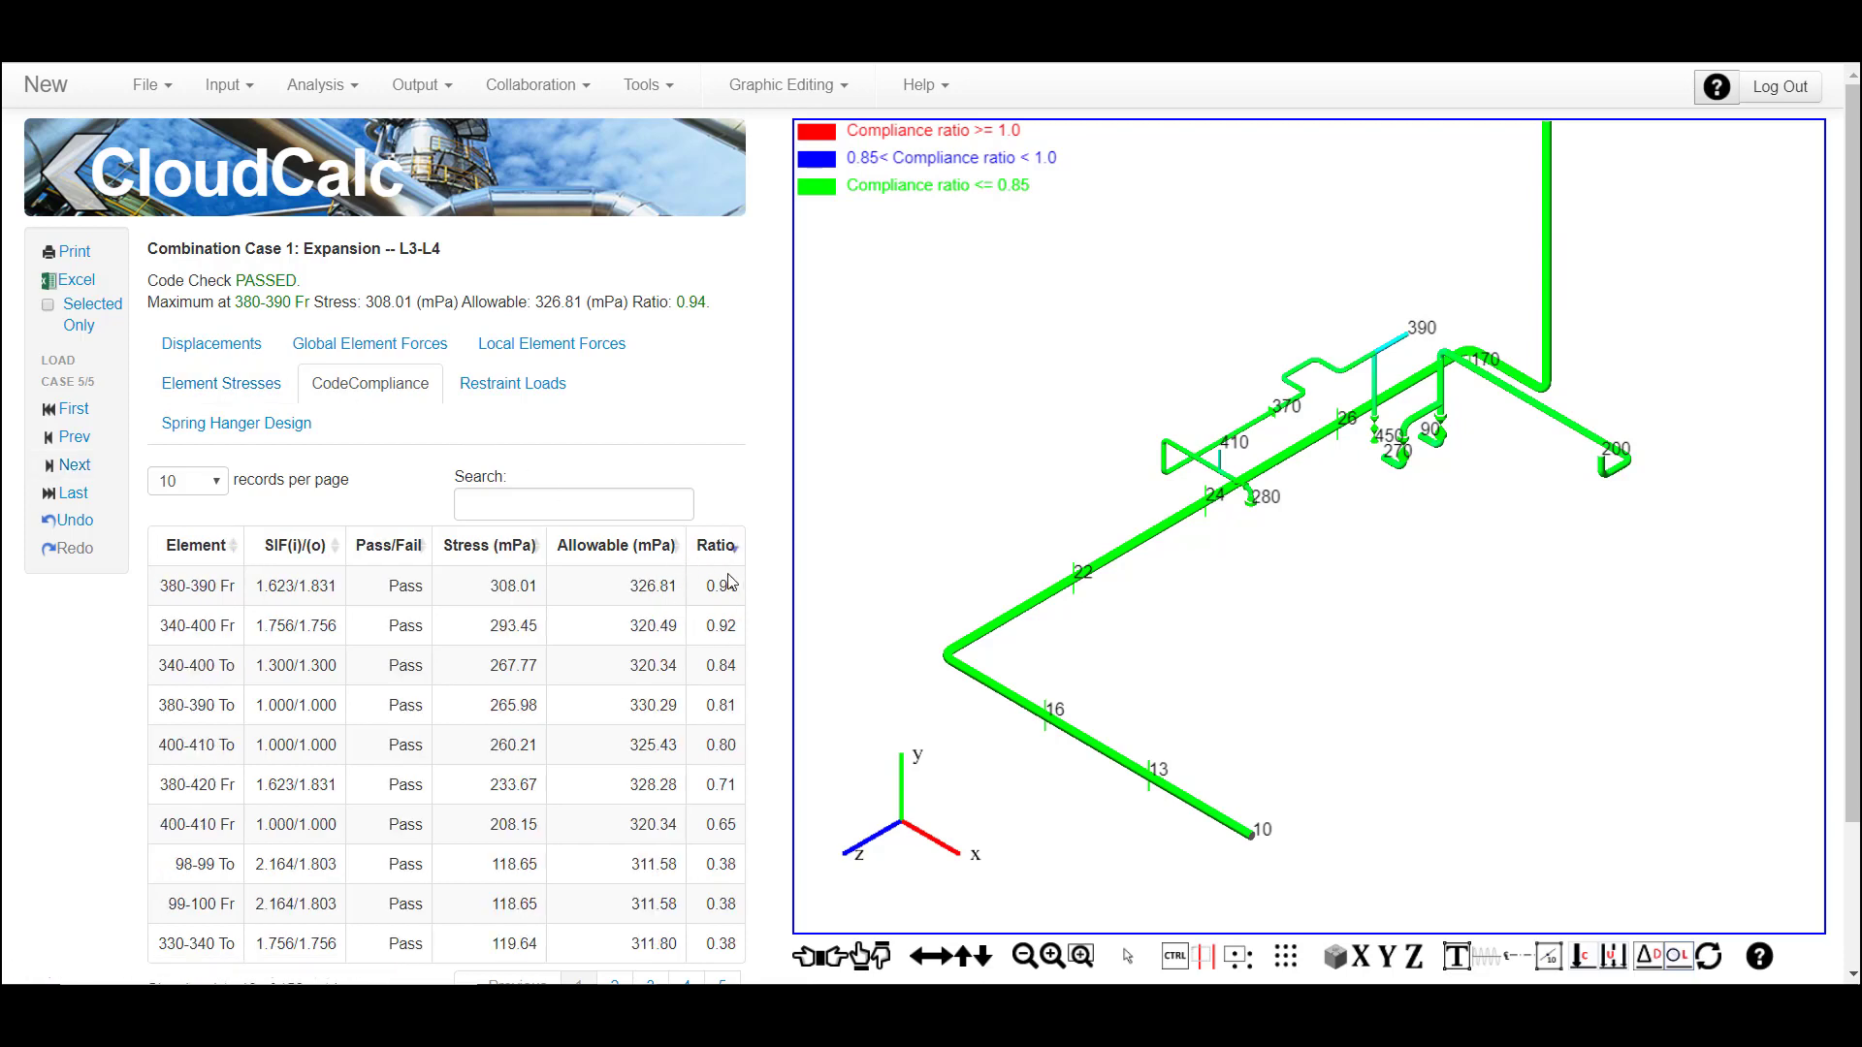
left_click(407, 565)
left_click(409, 564)
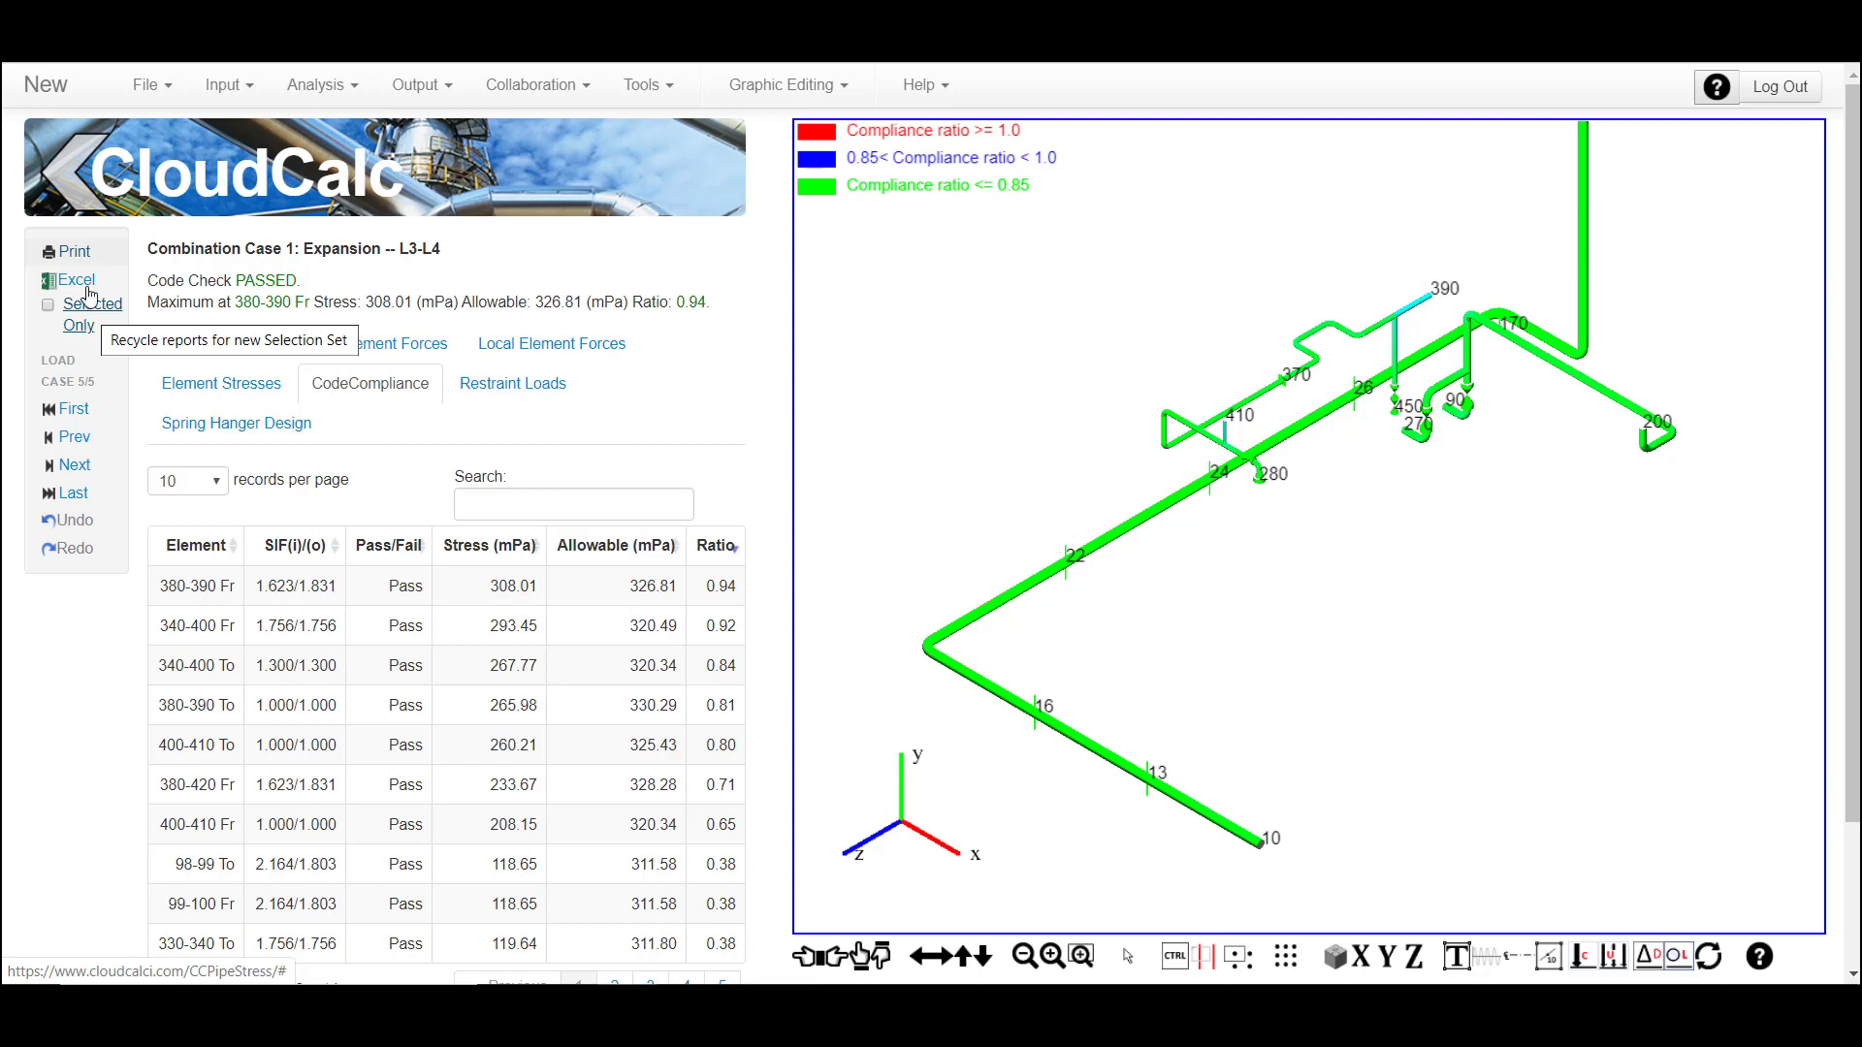
Generate the printable PDF report, open New.pdf and read through its cover page and input data summary
left_click(70, 252)
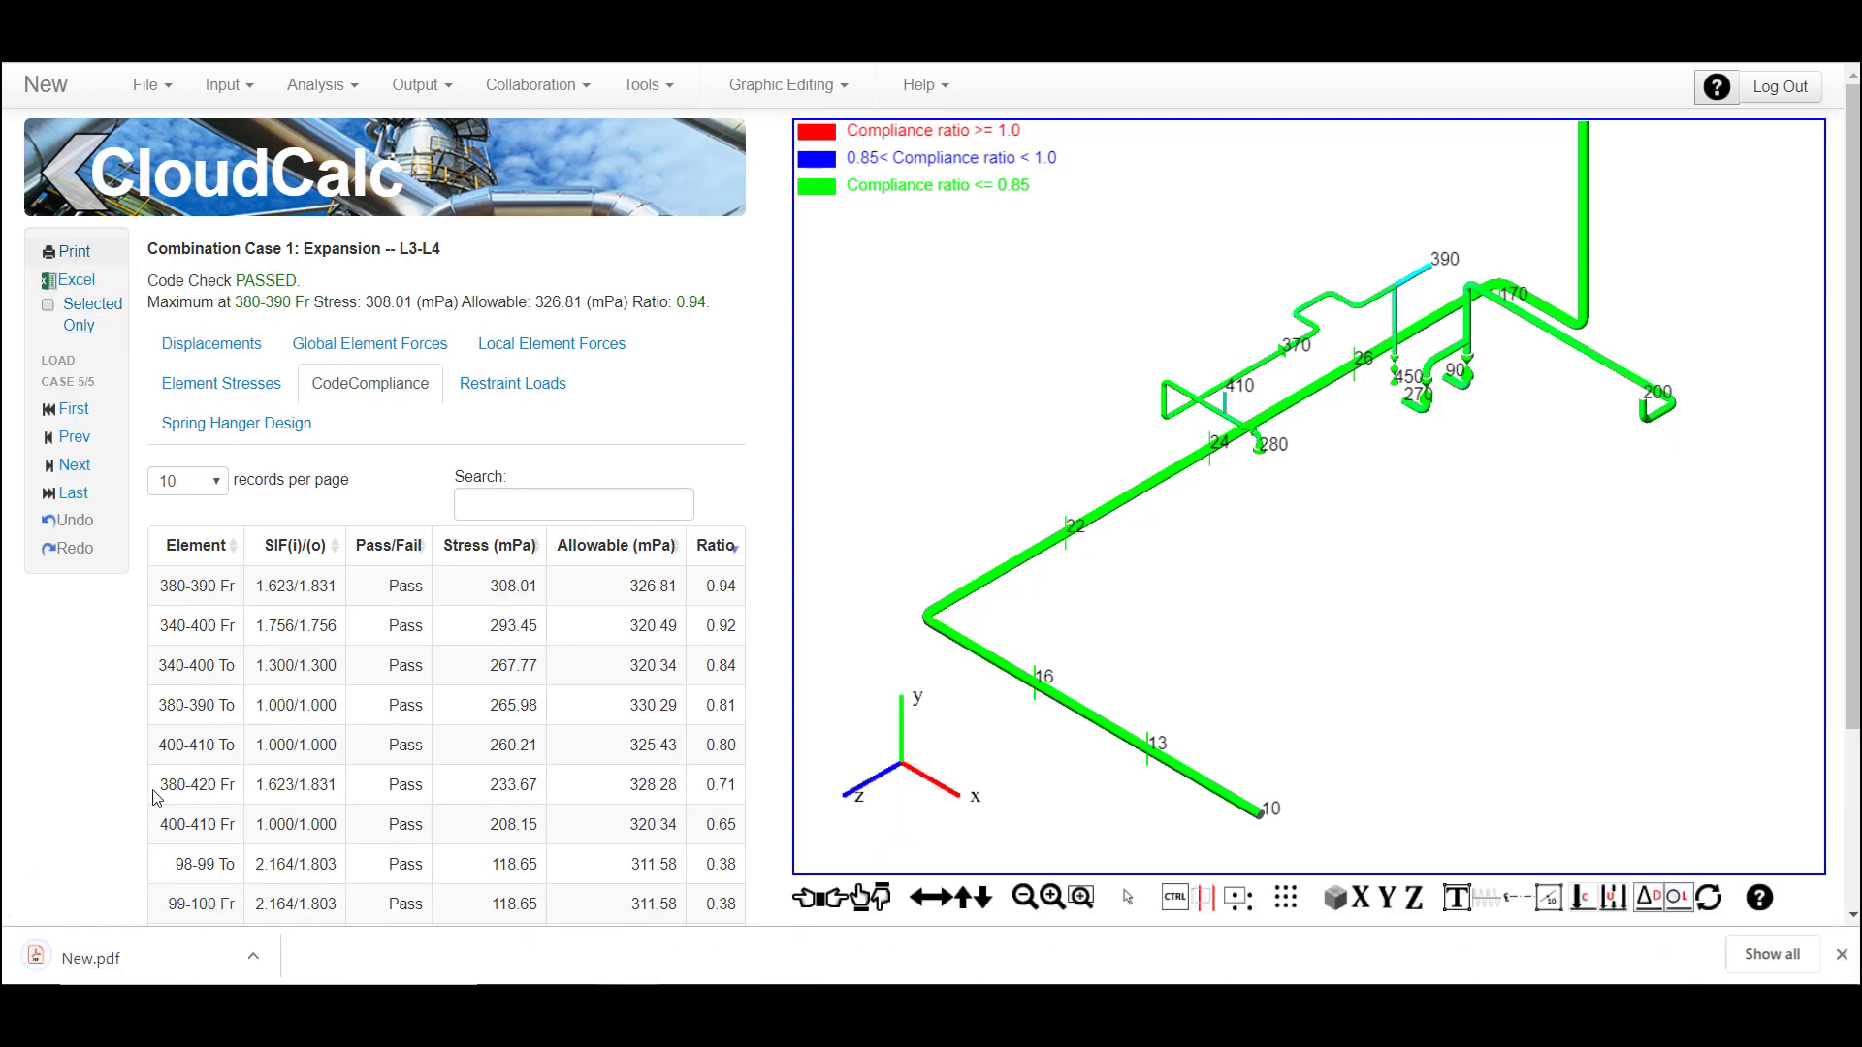
left_click(97, 960)
scroll(1337, 481, "down", 20)
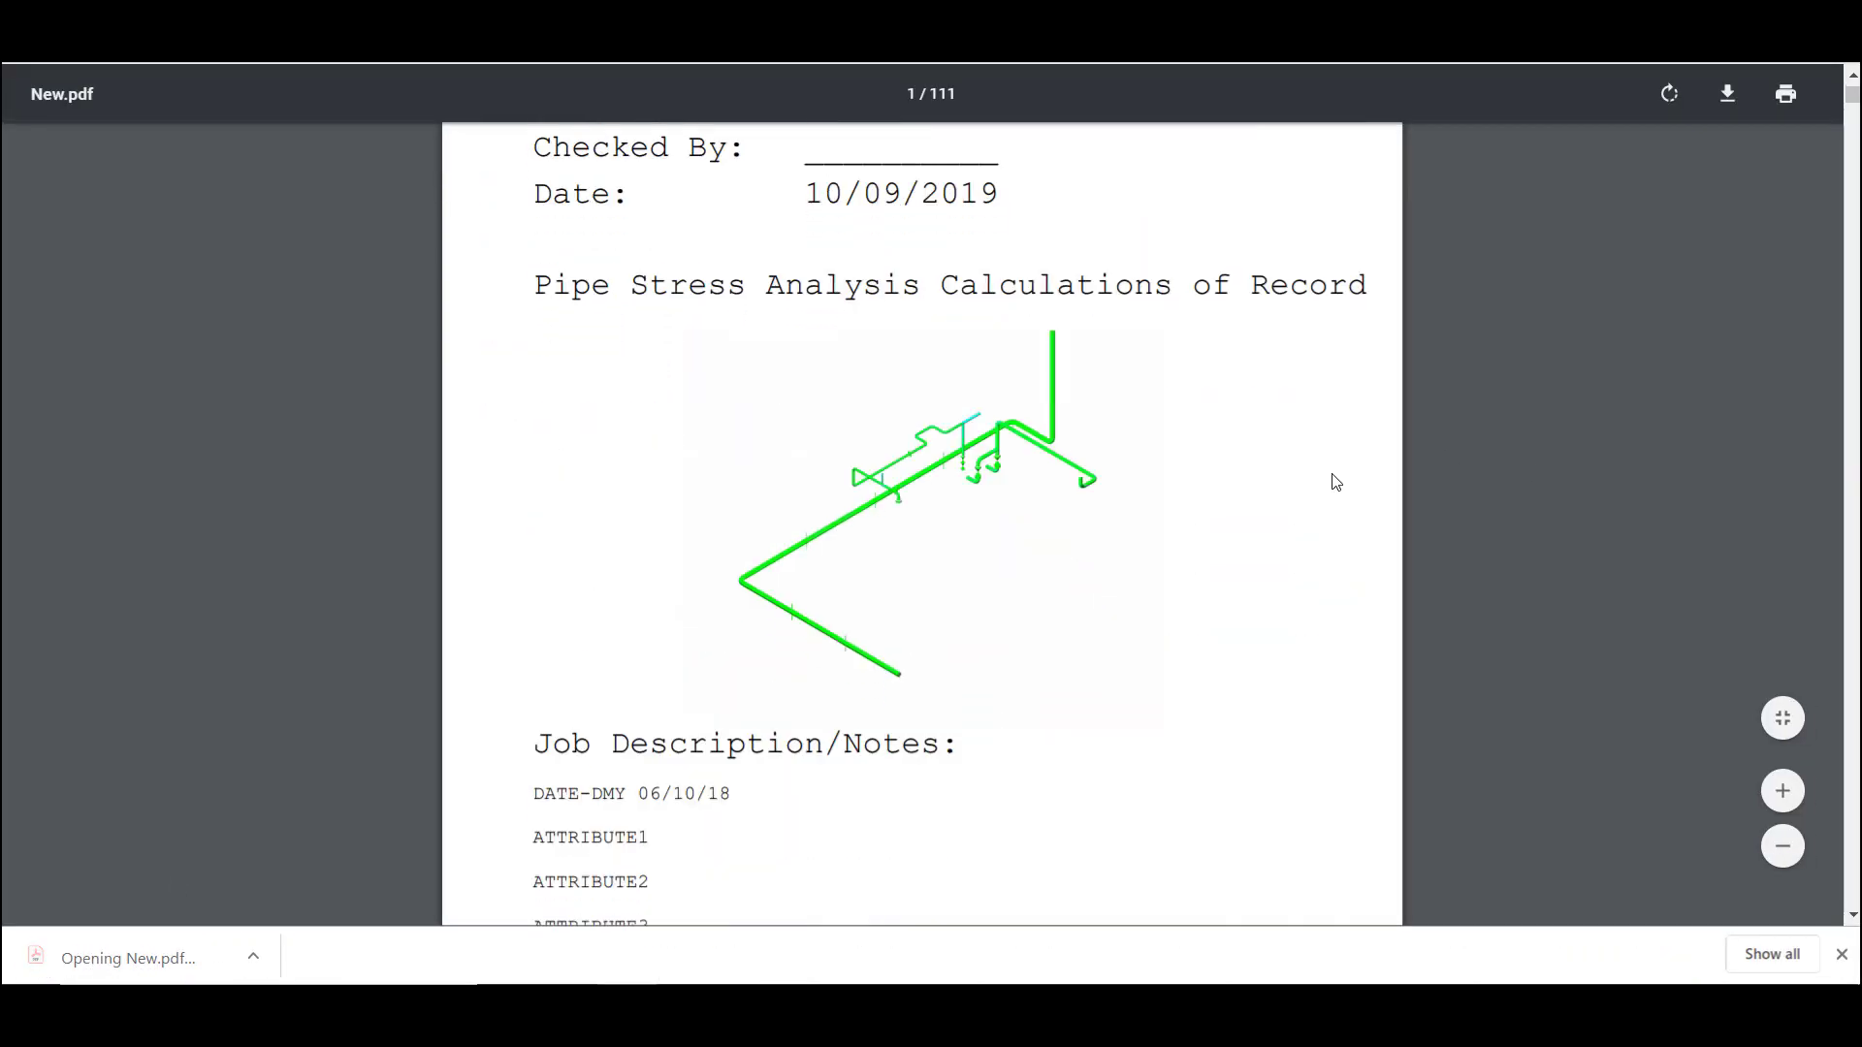
scroll(1335, 481, "down", 20)
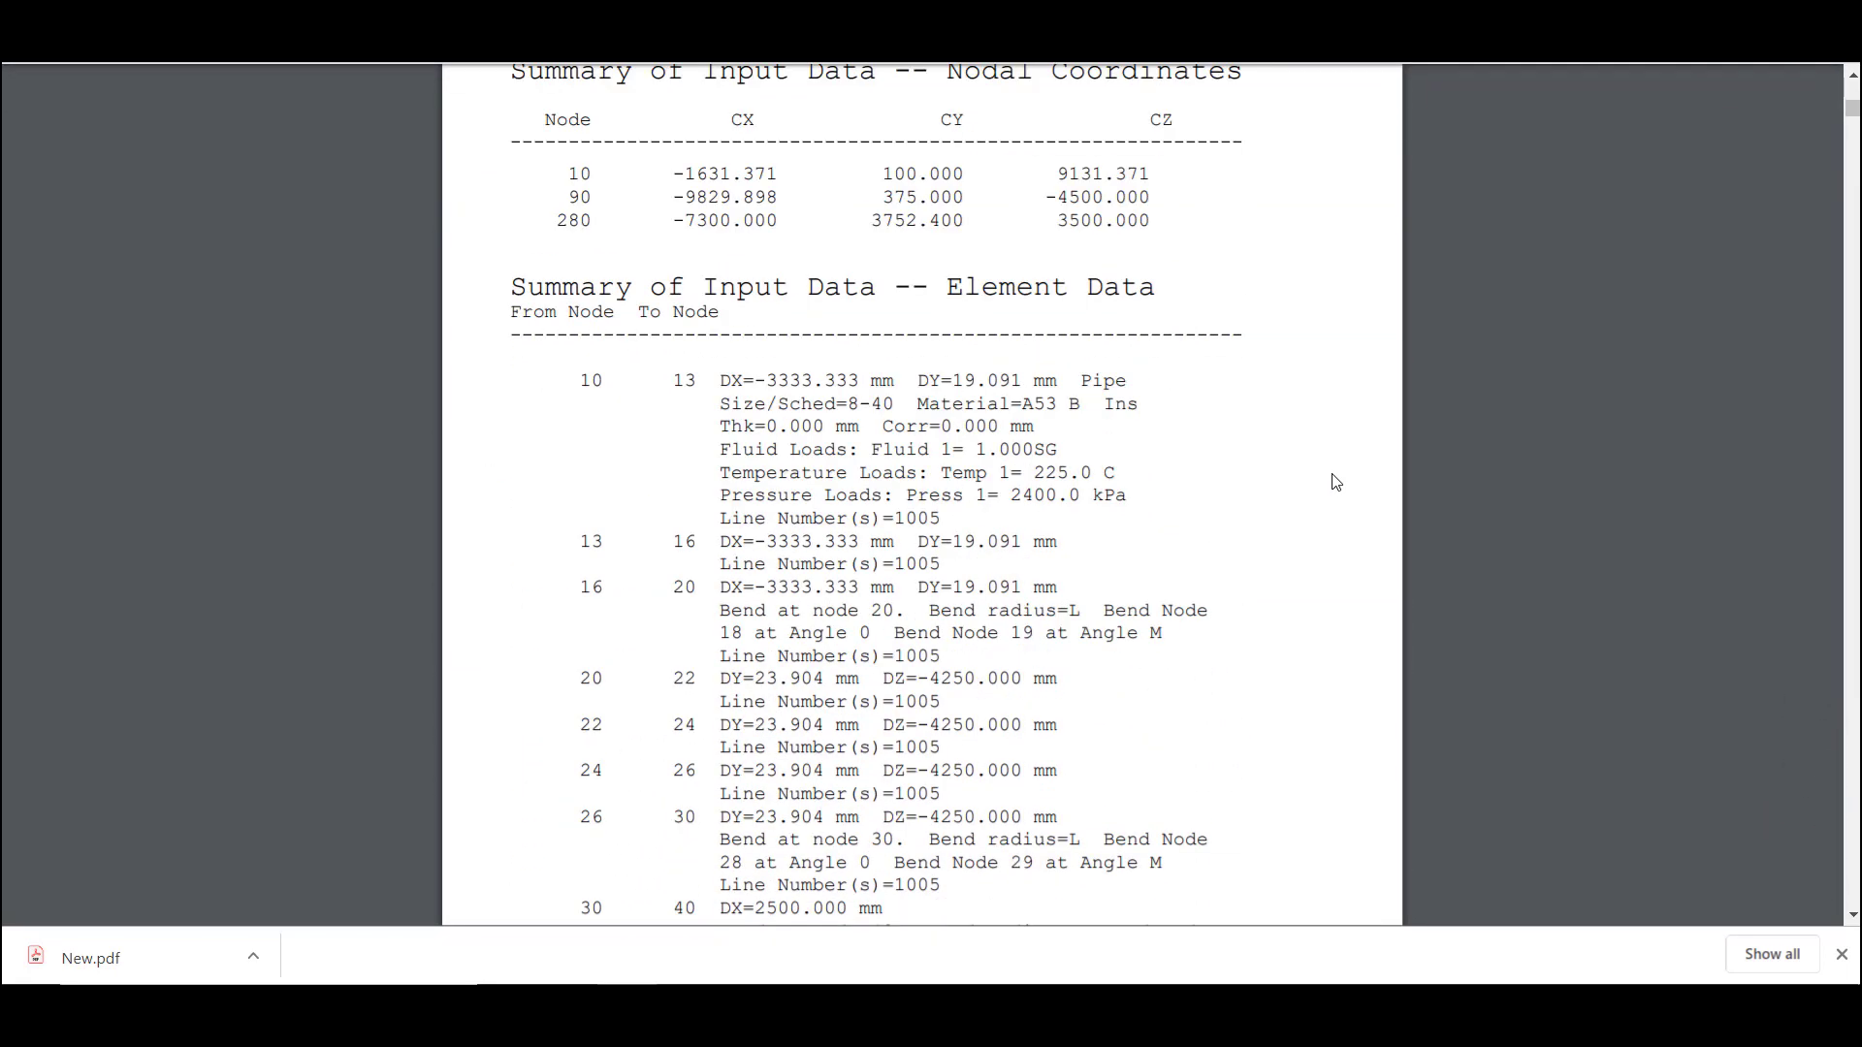
Read through the report's element data, static load cases, and the displacement and global force results for load case 1
scroll(1336, 482, "down", 20)
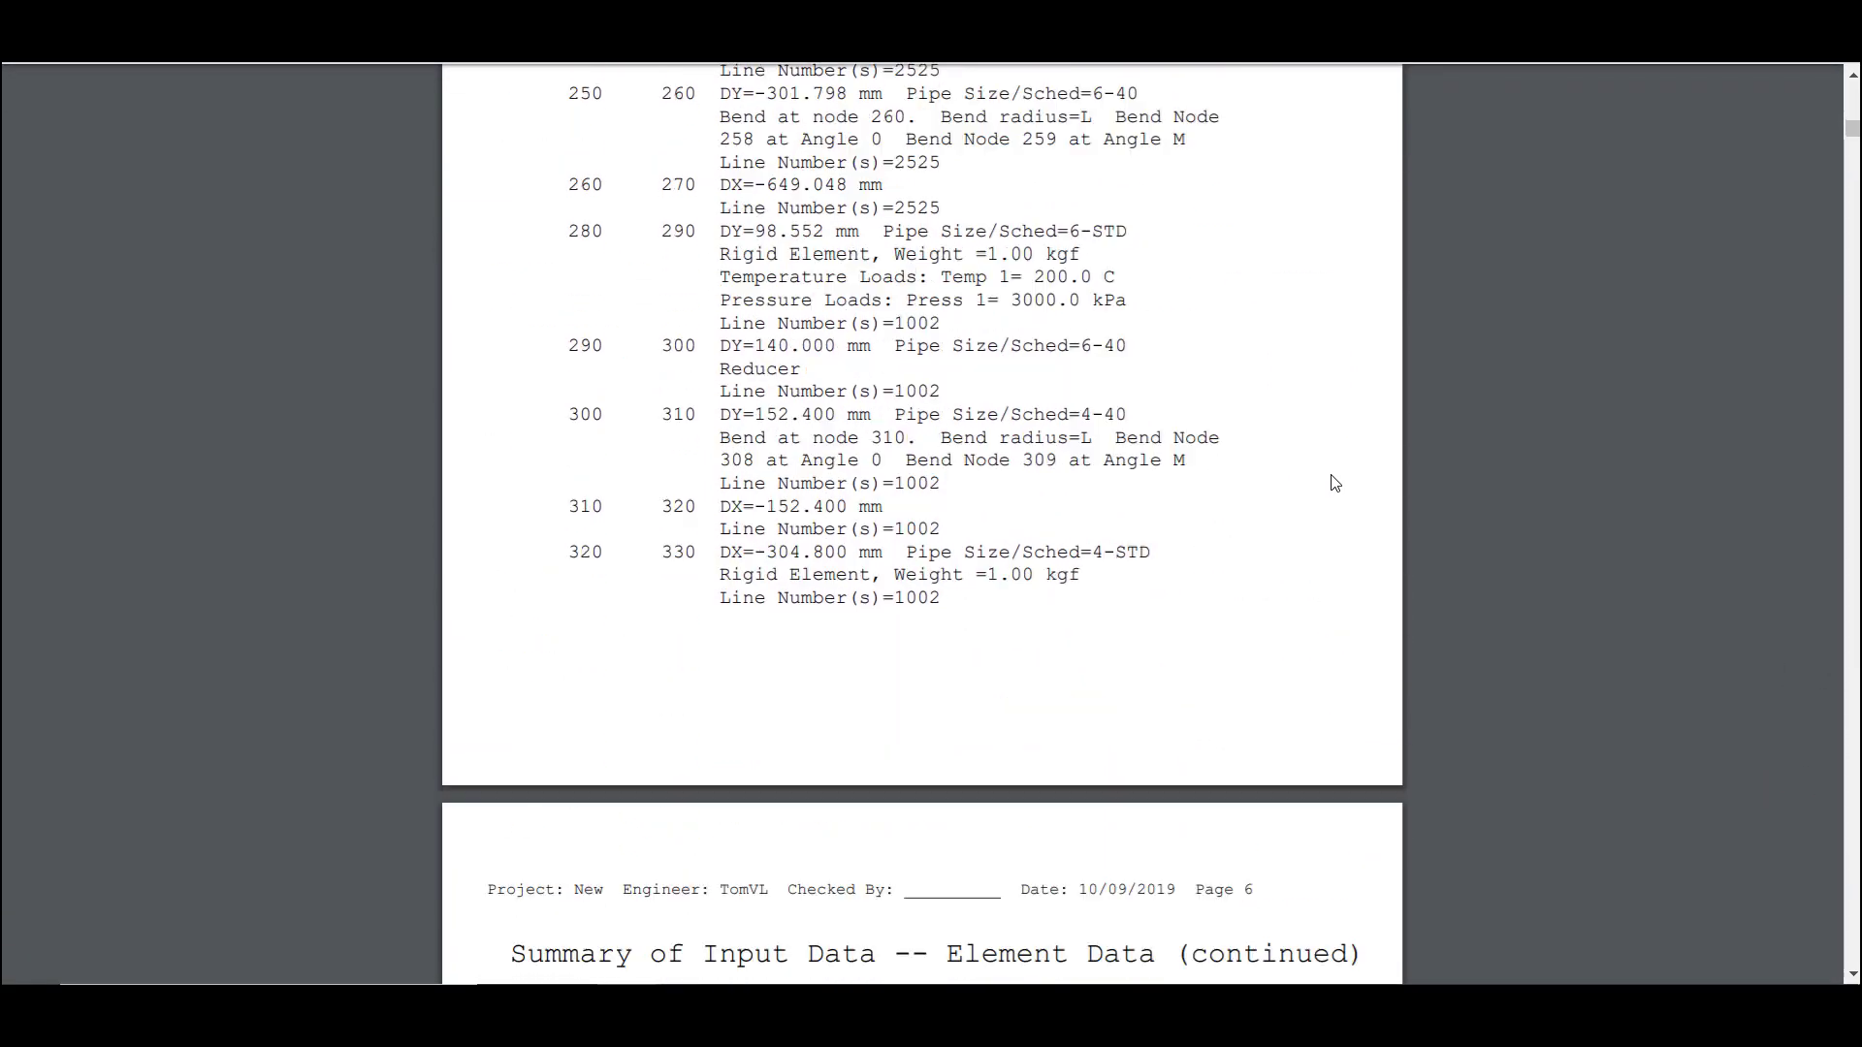
scroll(1335, 482, "down", 20)
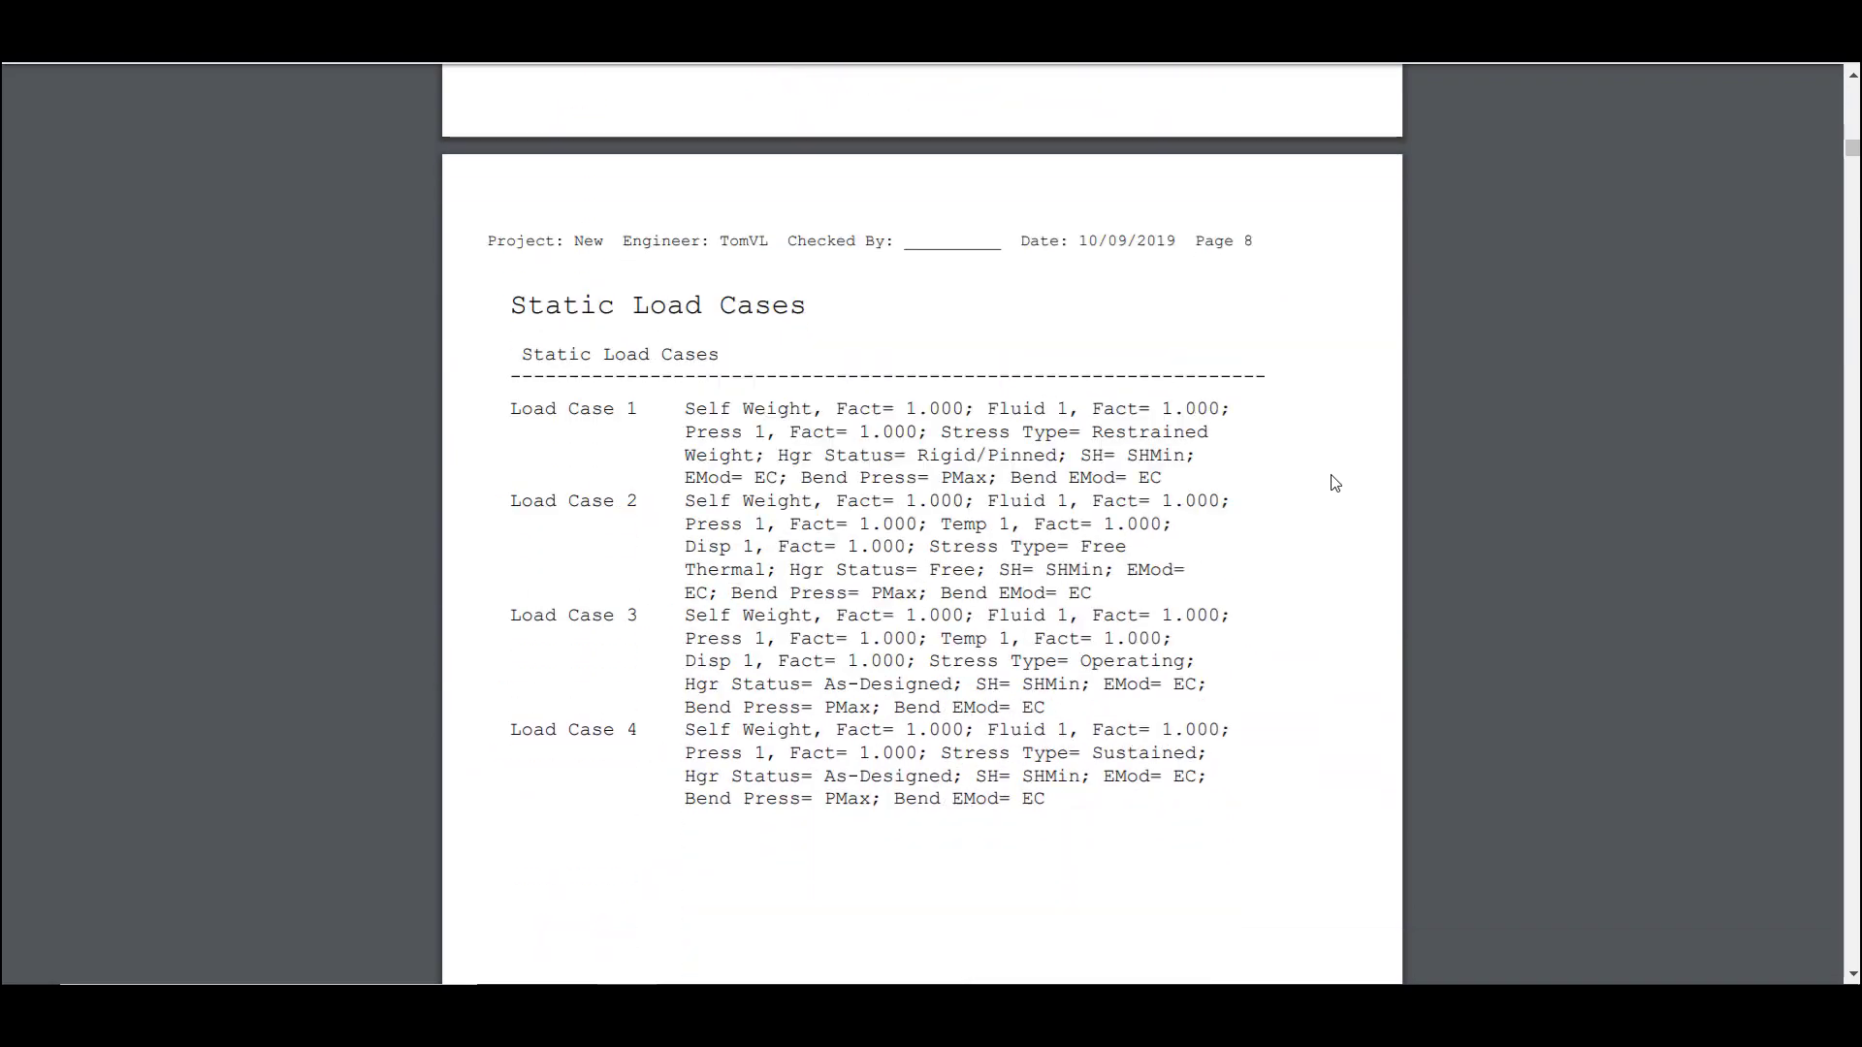
scroll(1335, 482, "down", 20)
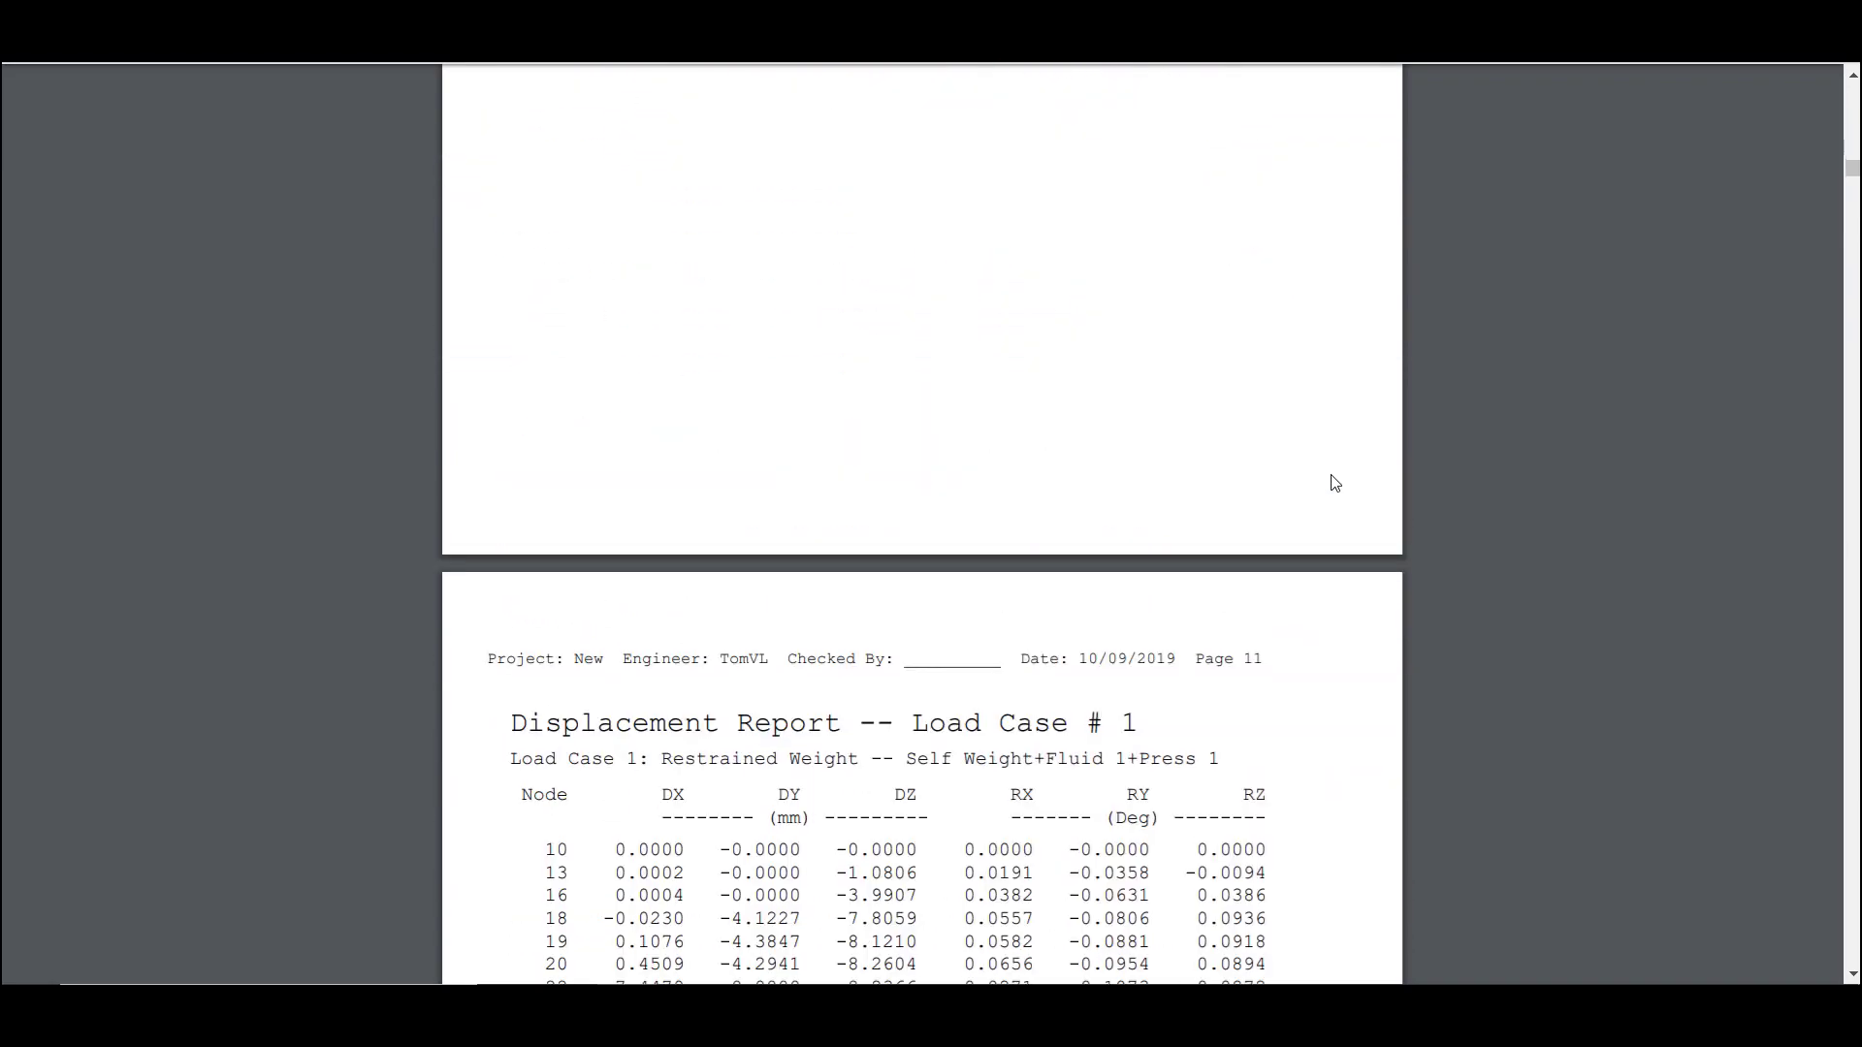
scroll(1336, 482, "down", 20)
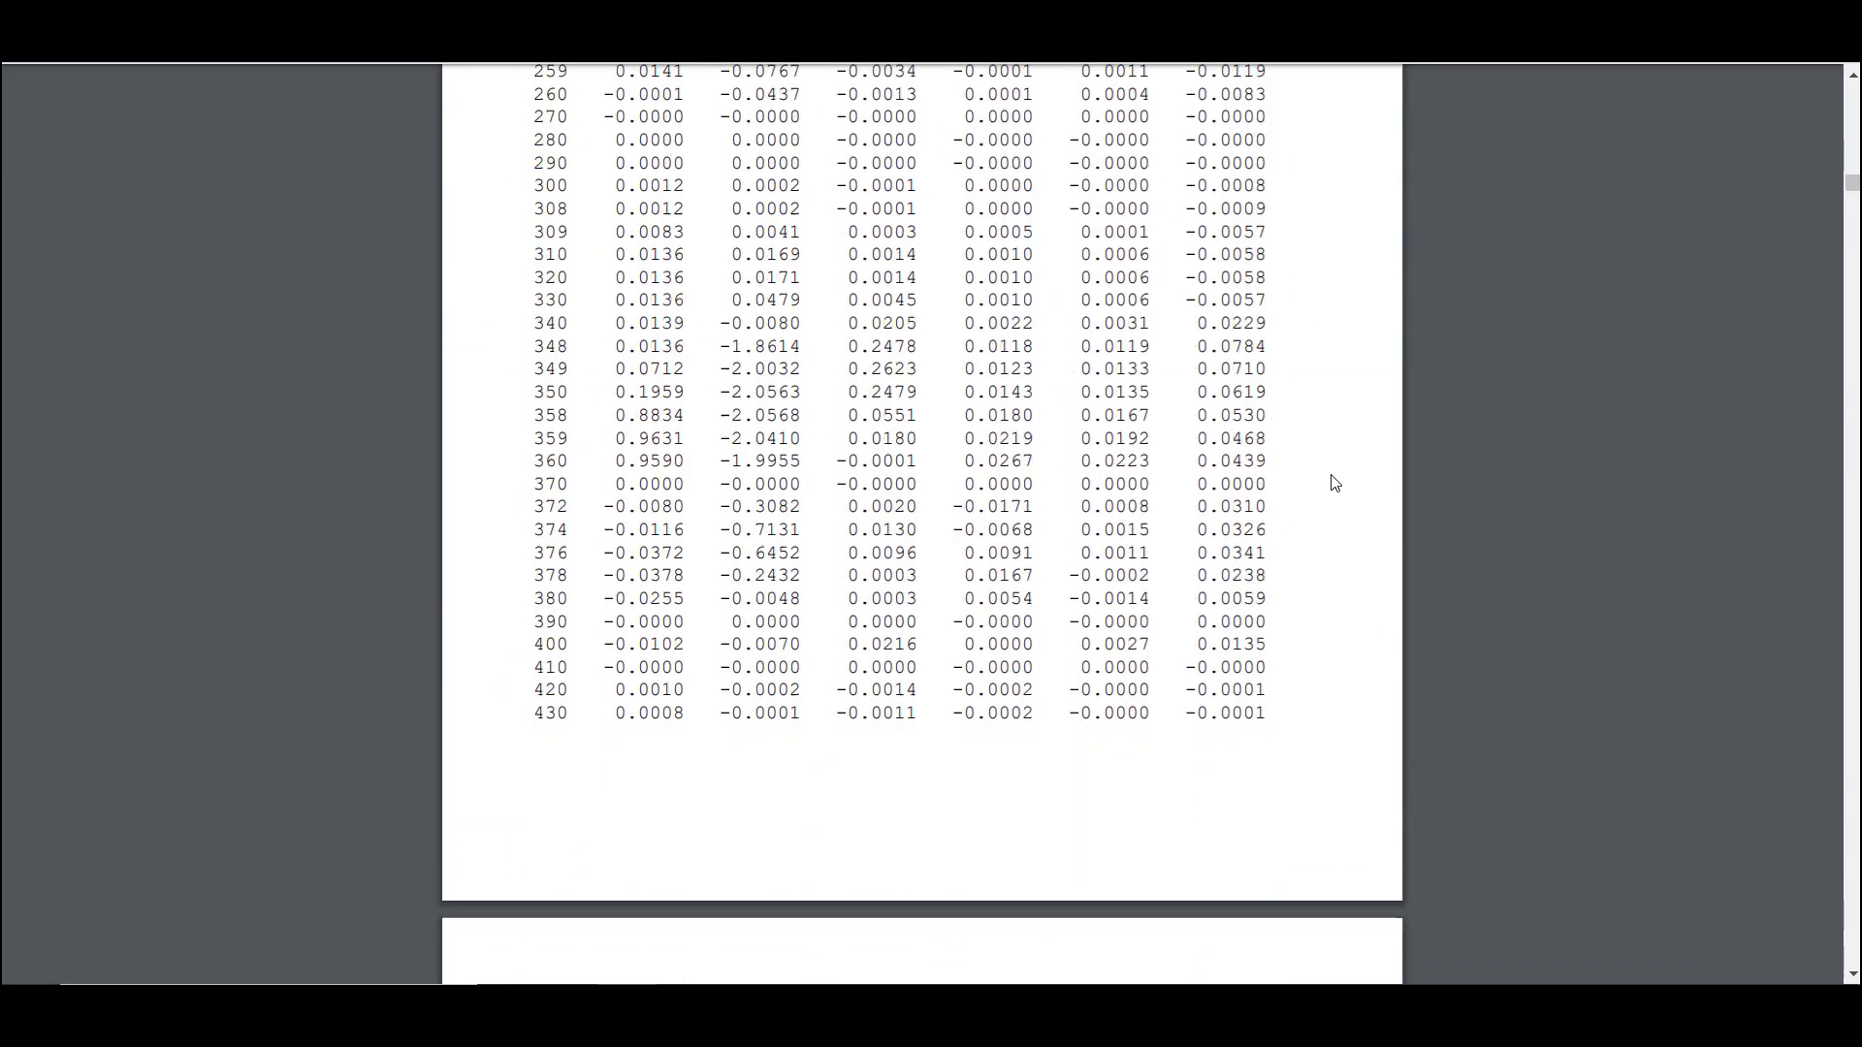
scroll(1335, 482, "down", 5)
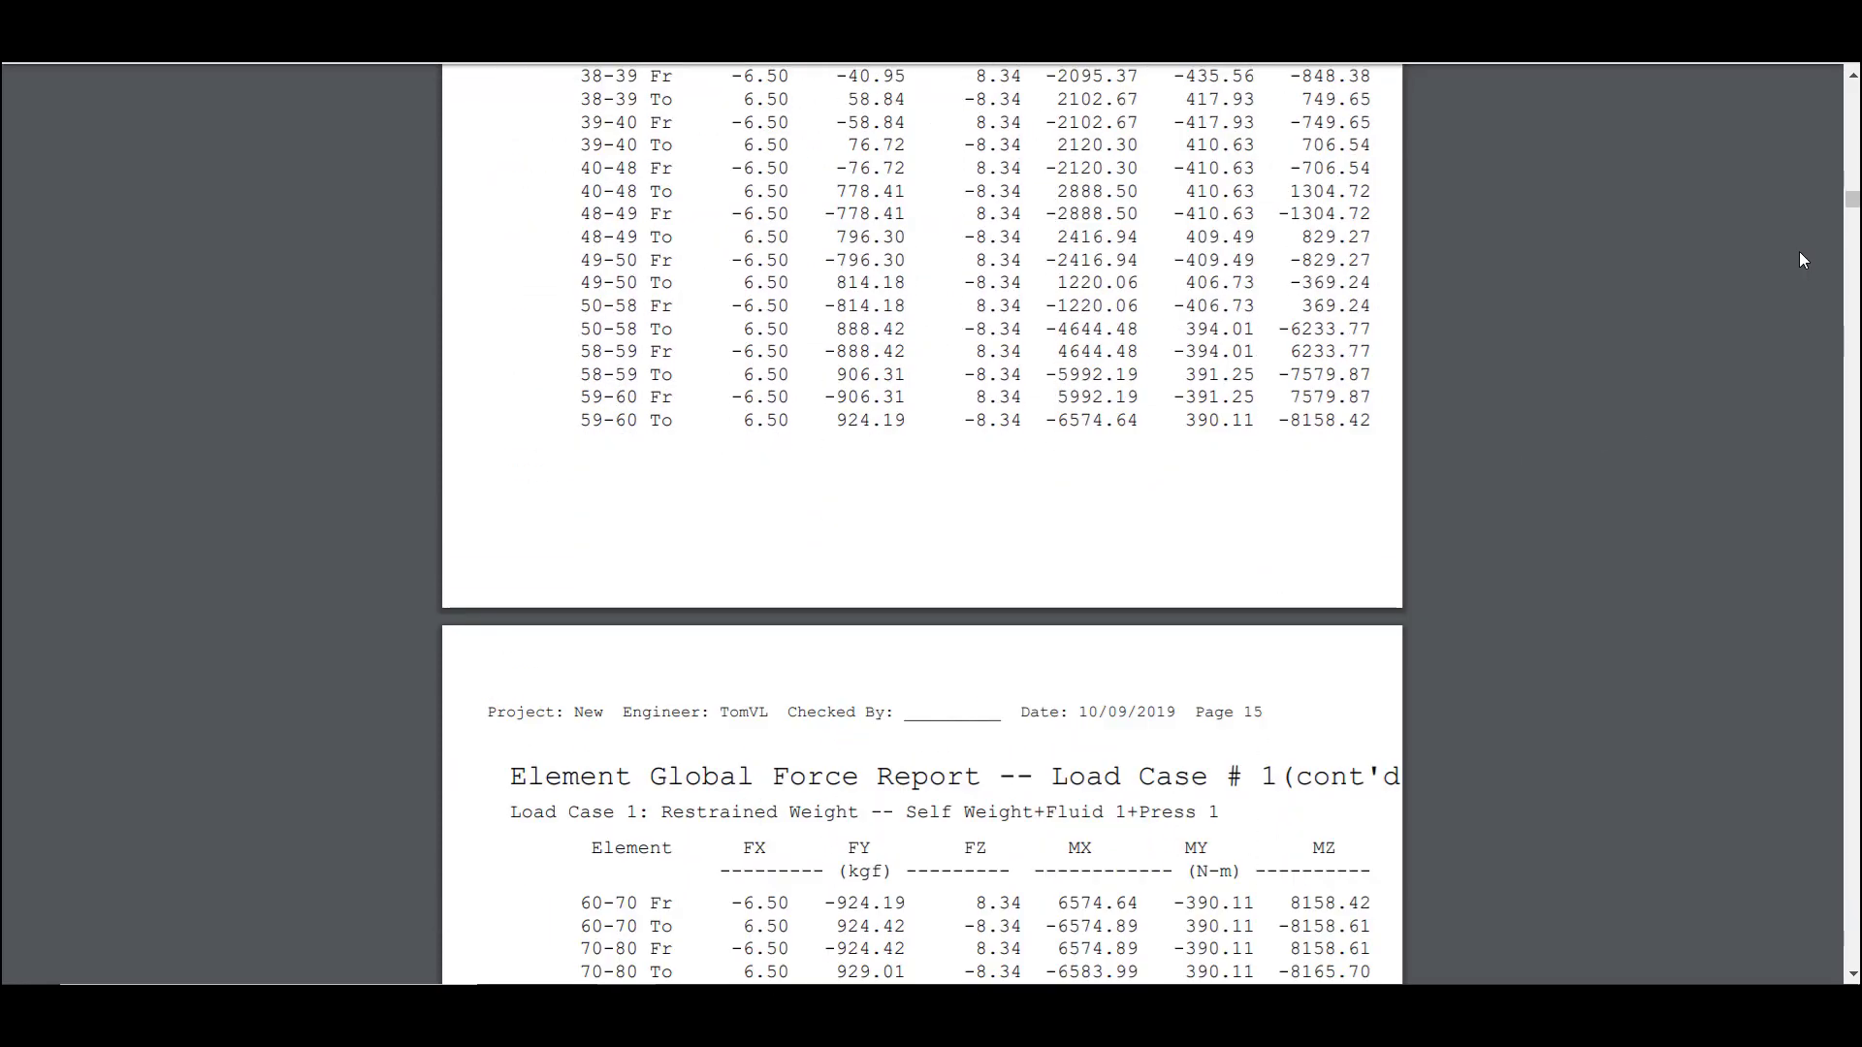
Go to the end of the report and review the full table of contents
left_click_drag(1852, 204, 1852, 958)
scroll(1319, 603, "up", 1)
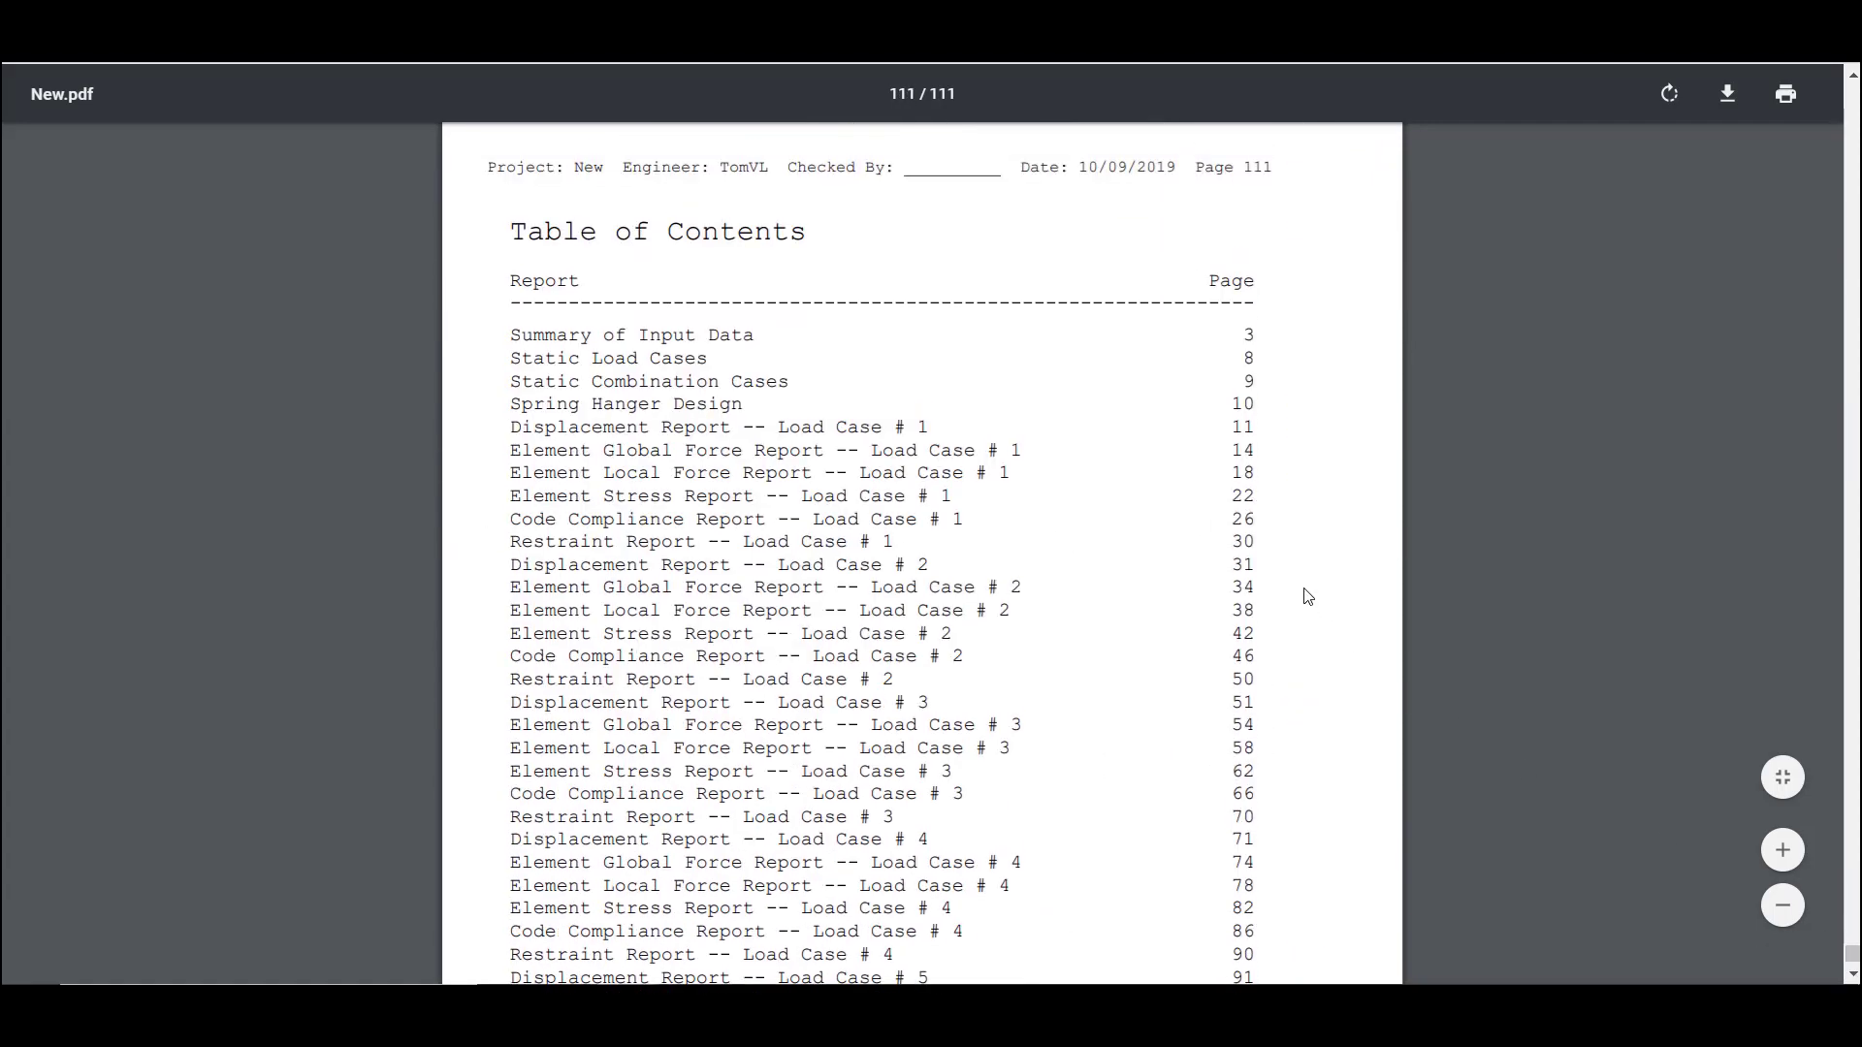
scroll(1212, 572, "down", 3)
scroll(1212, 573, "down", 2)
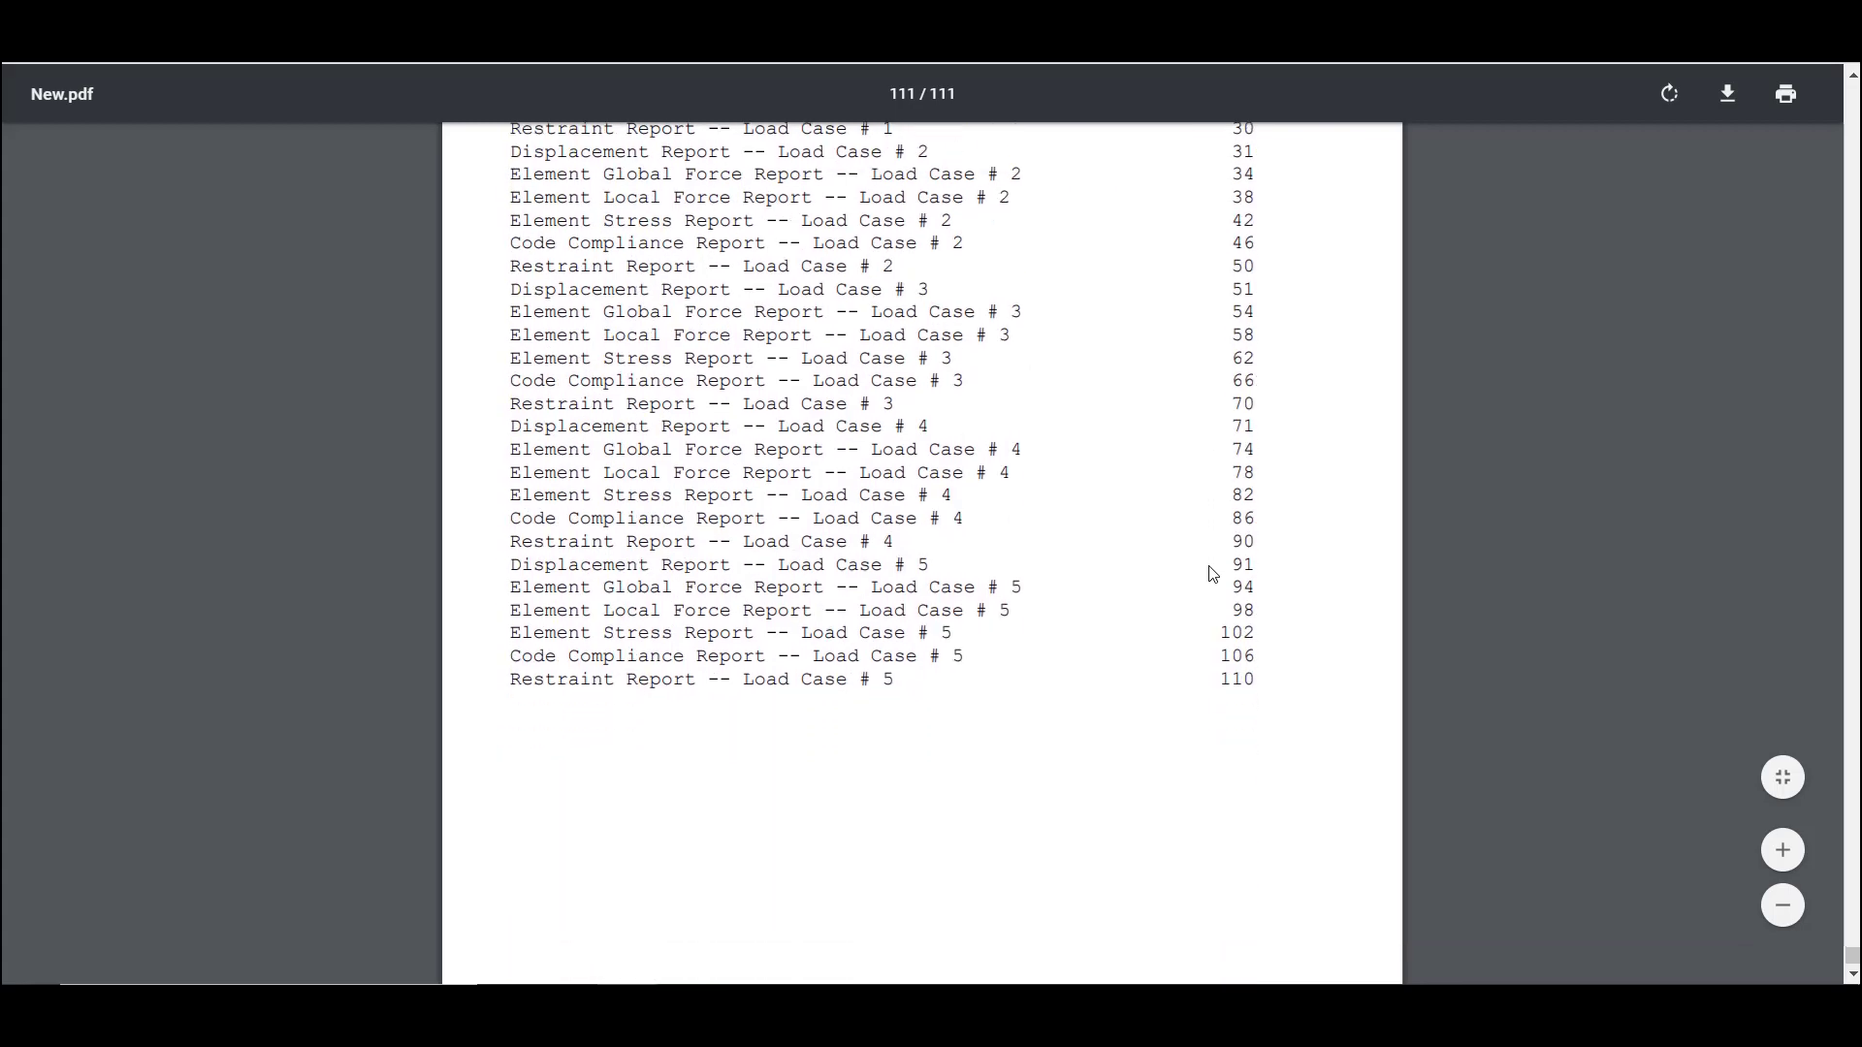
scroll(1202, 543, "up", 6)
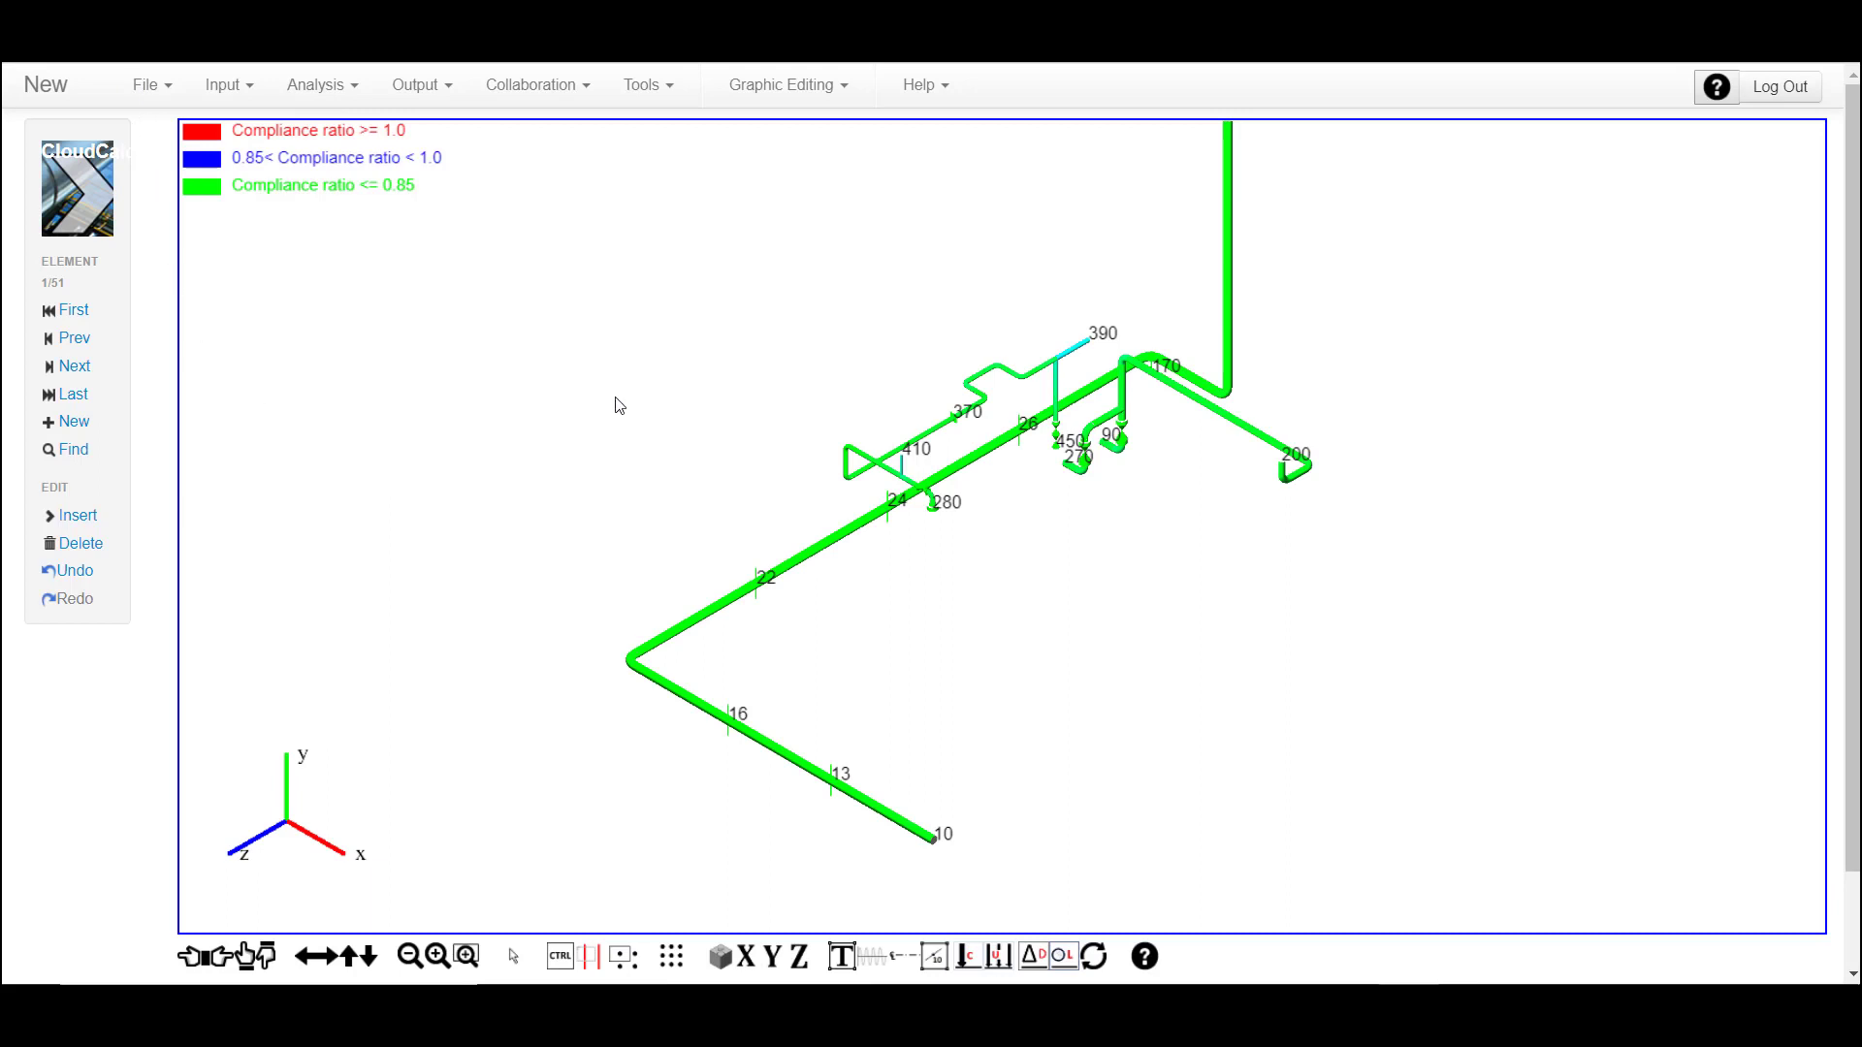
Export the current job to a CAESAR II neutral file, New.cii, and dismiss the download notice
left_click(656, 85)
mouse_move(678, 160)
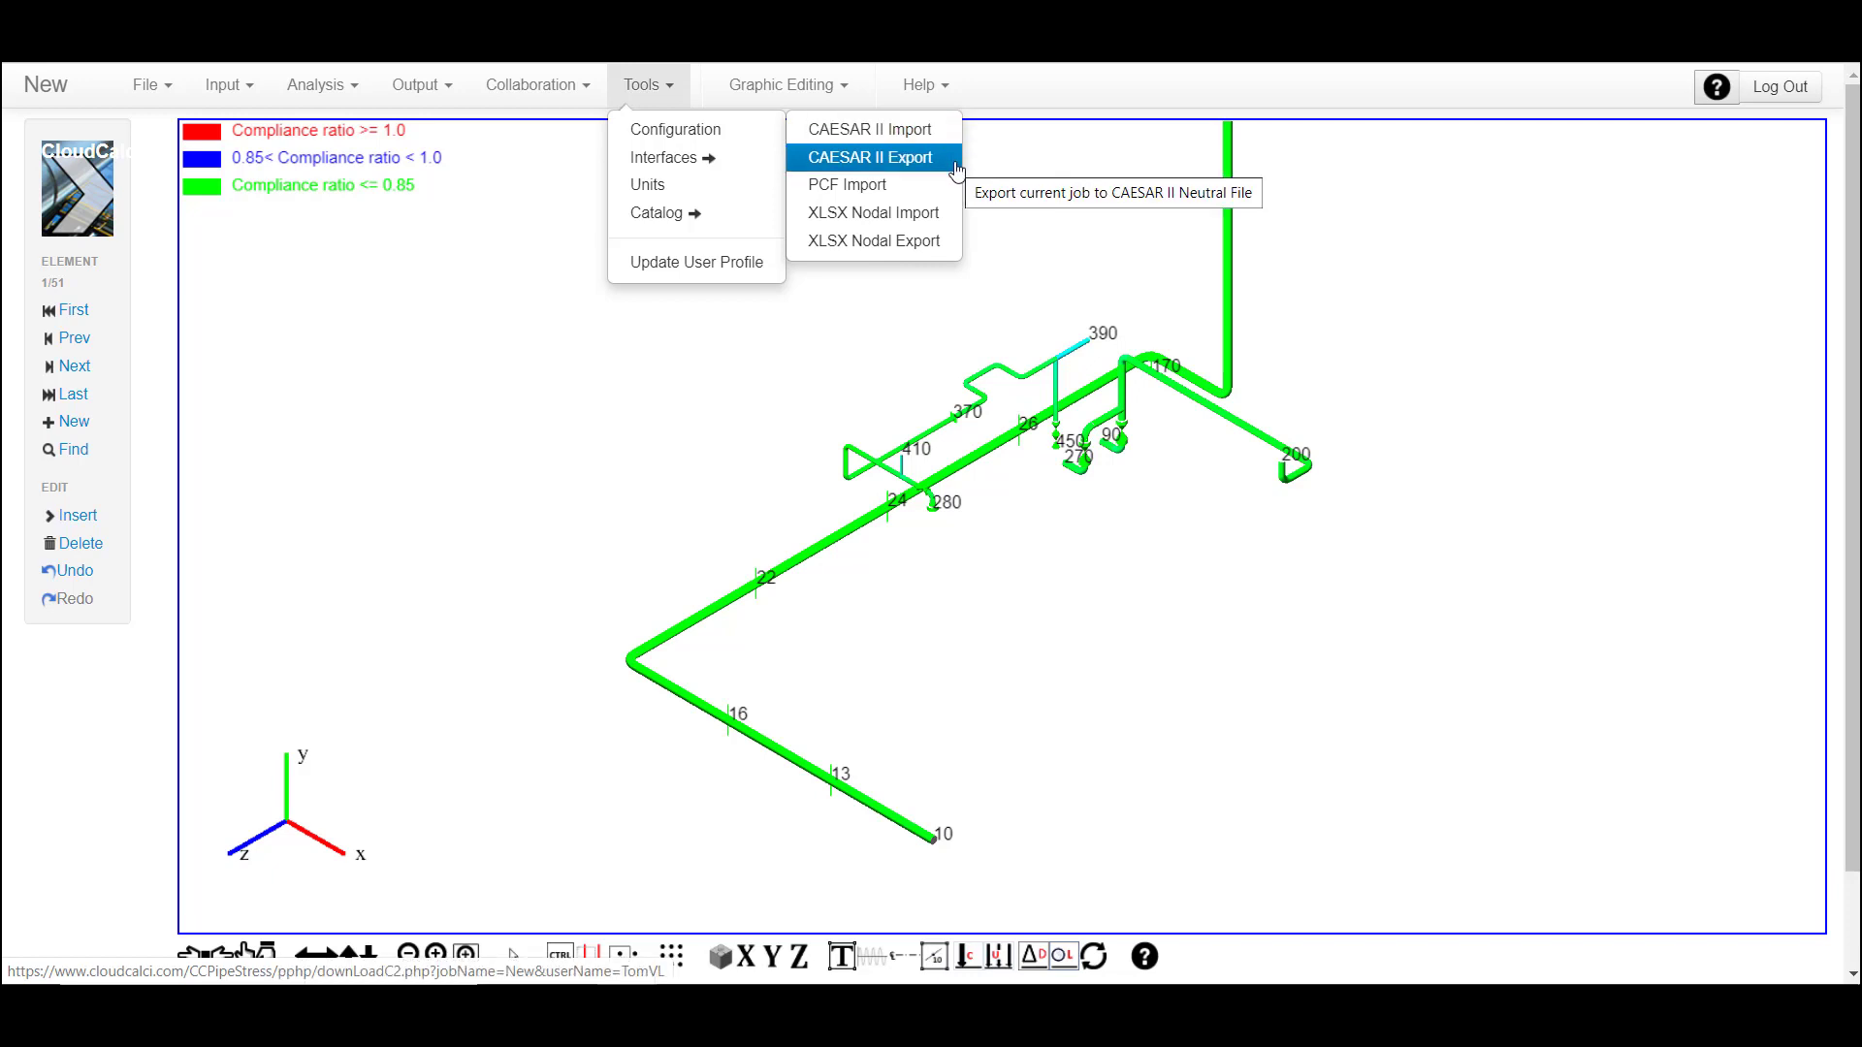
left_click(870, 157)
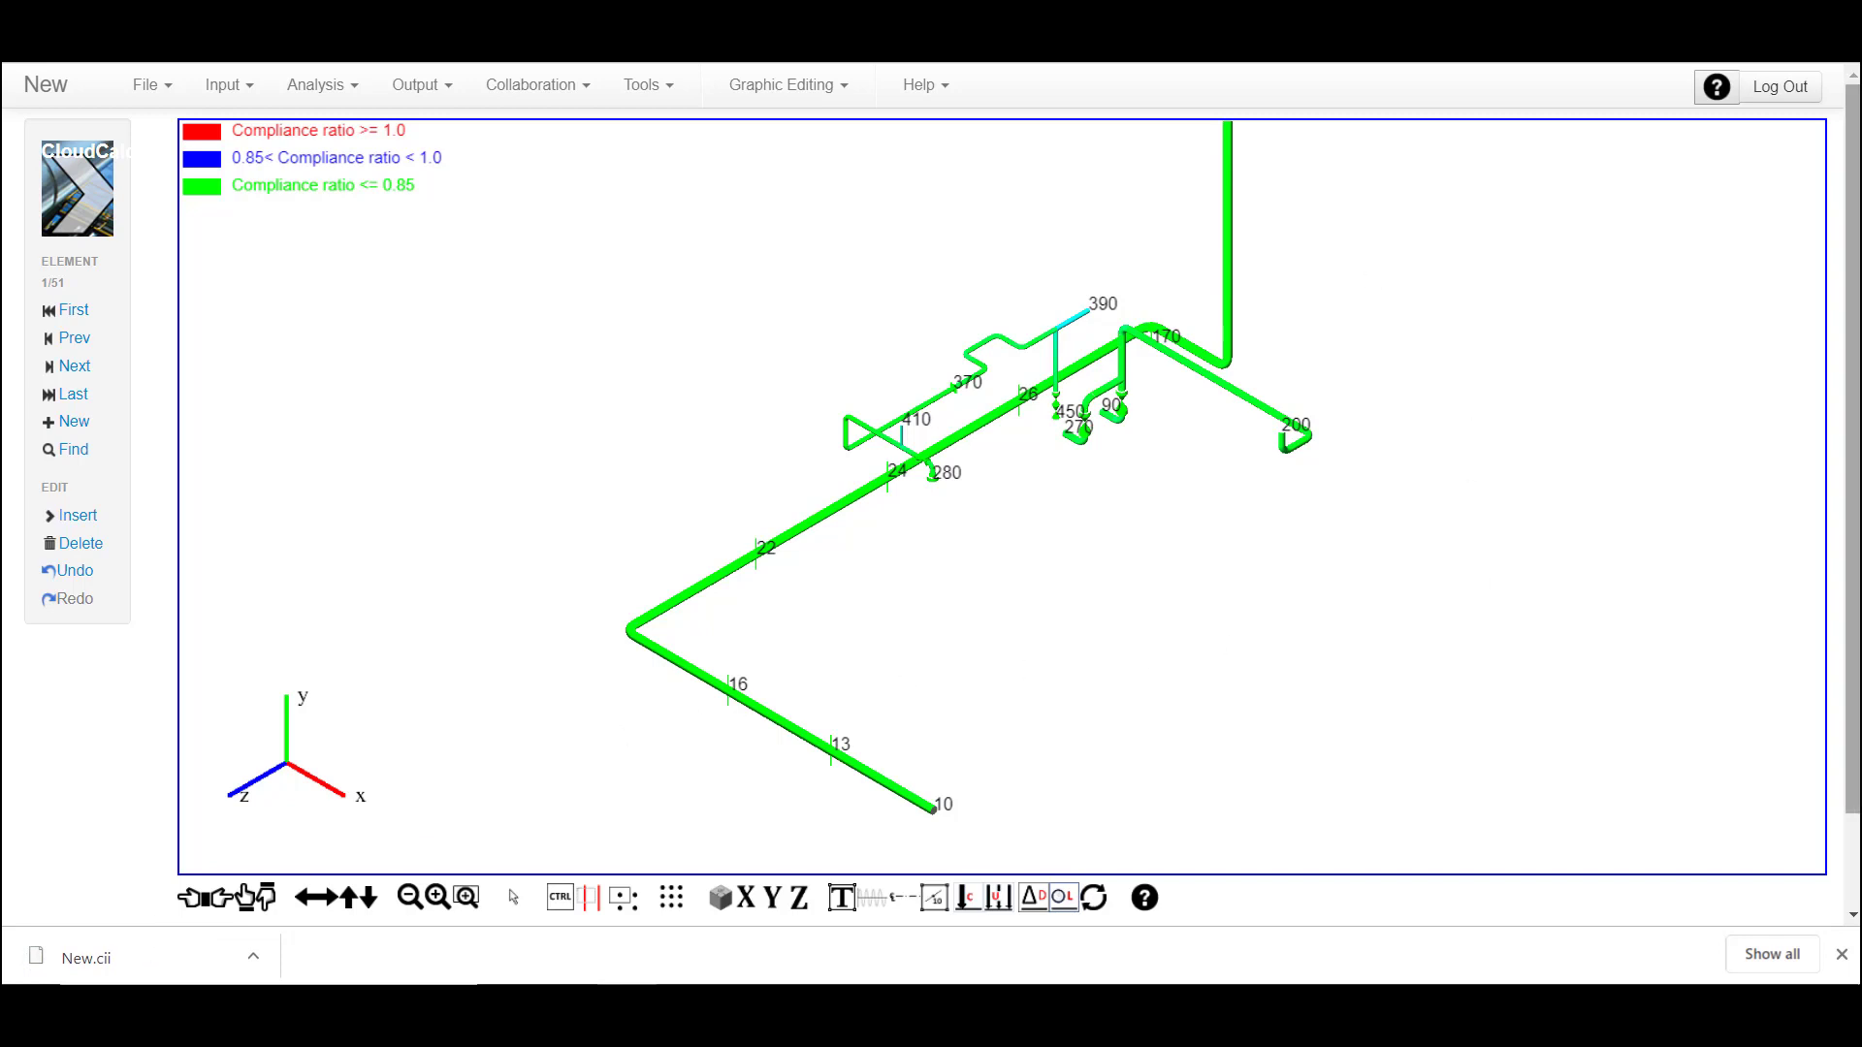
left_click(1841, 954)
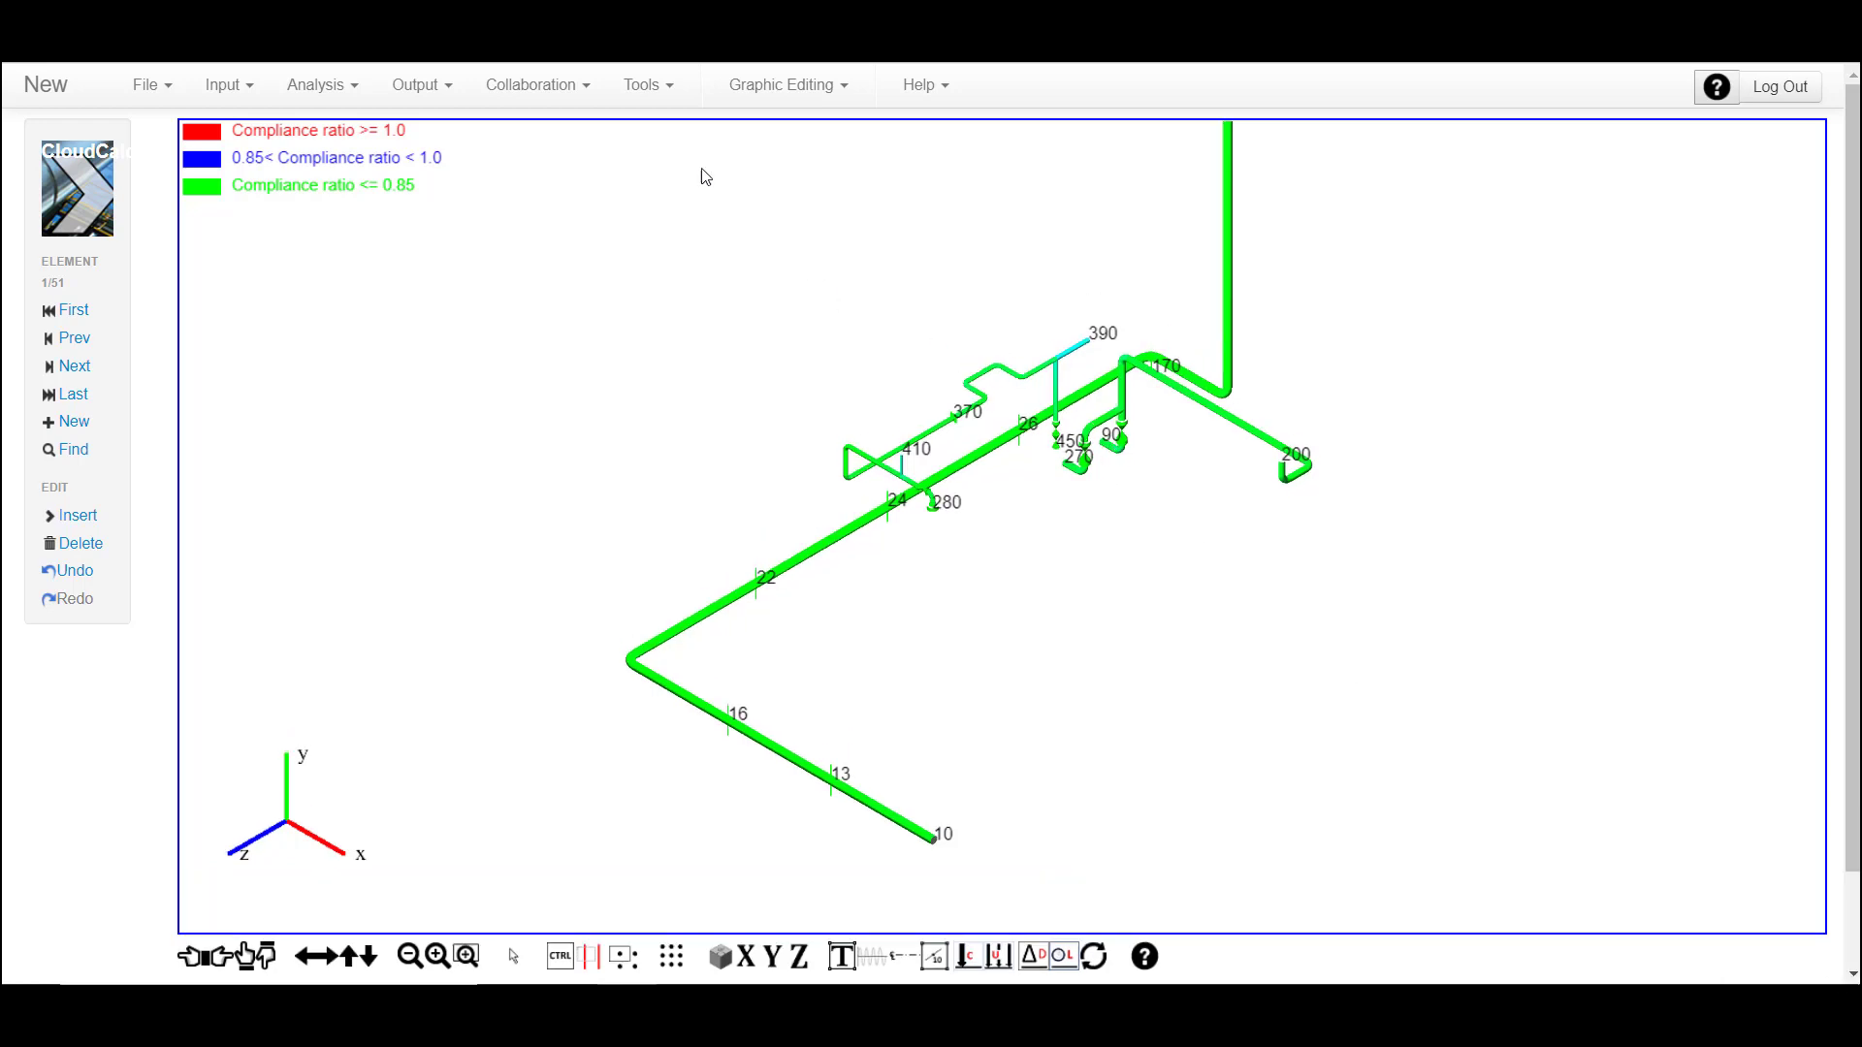
Share the model with another user's account with Can View permission, save the share and log out
left_click(500, 89)
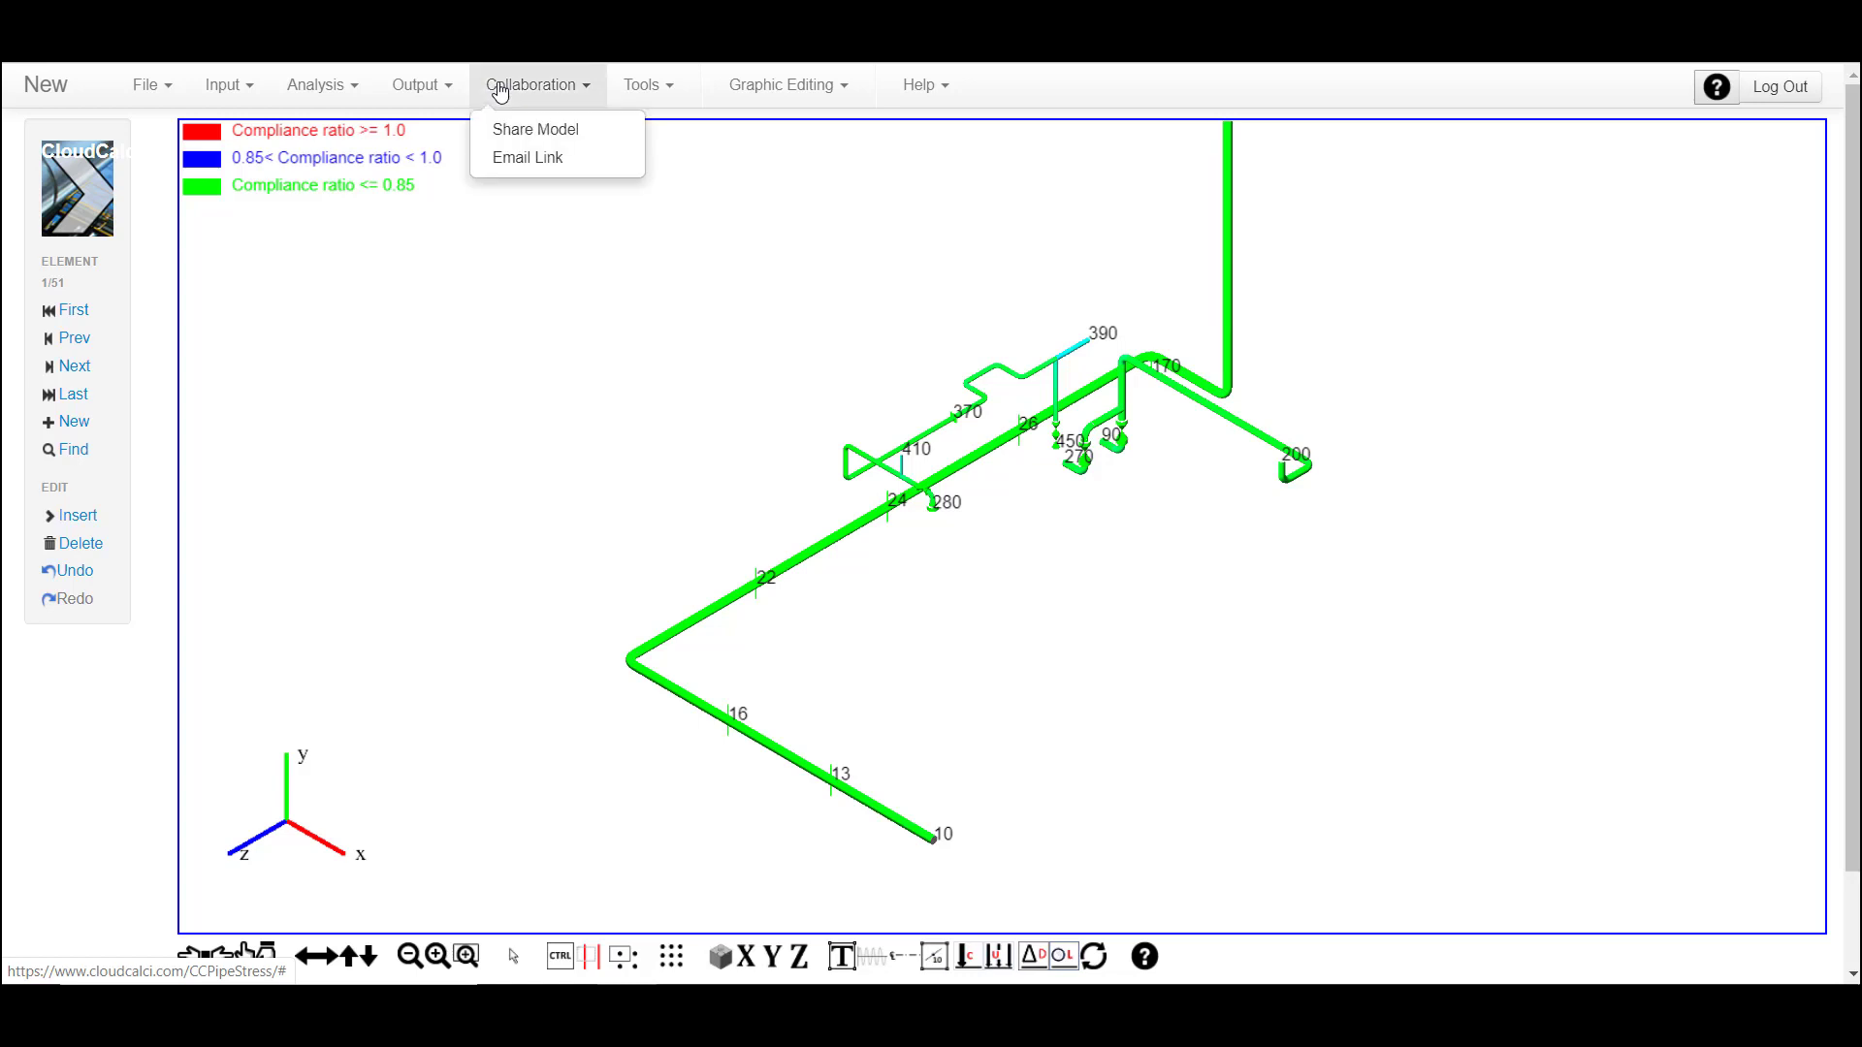
left_click(569, 129)
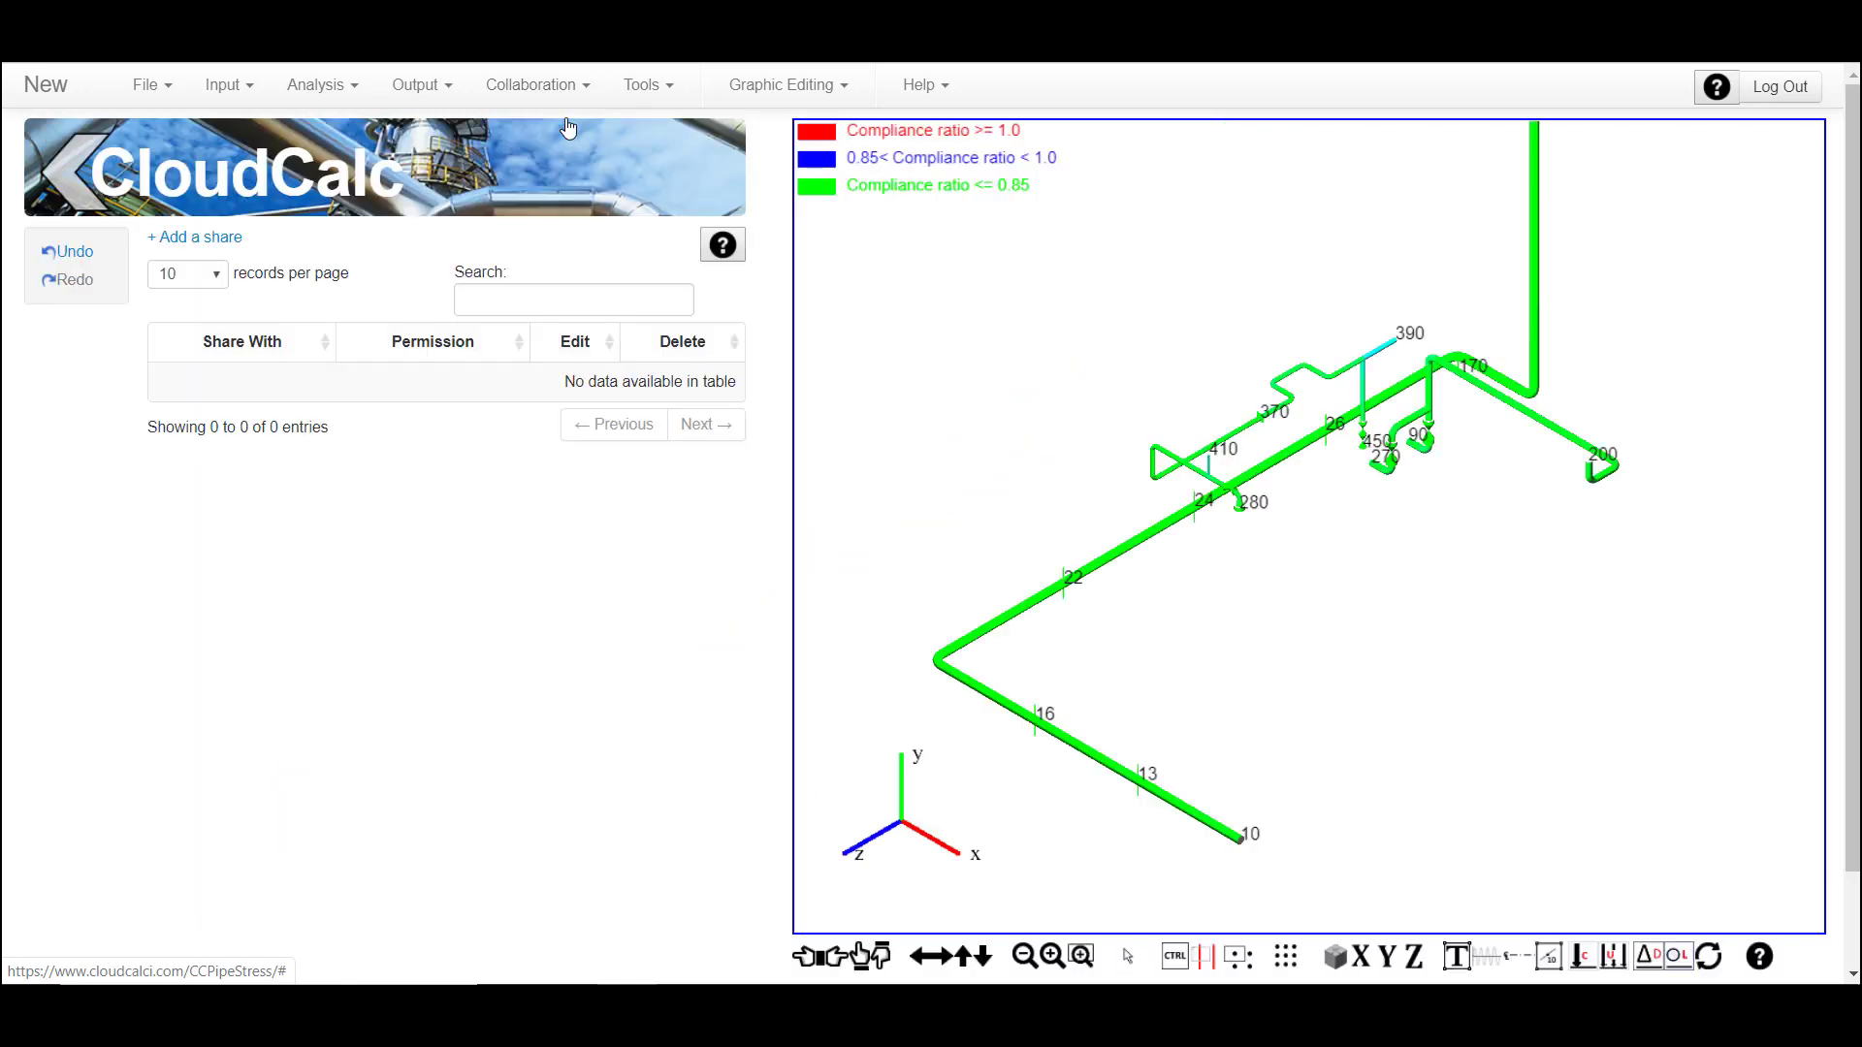
left_click(228, 238)
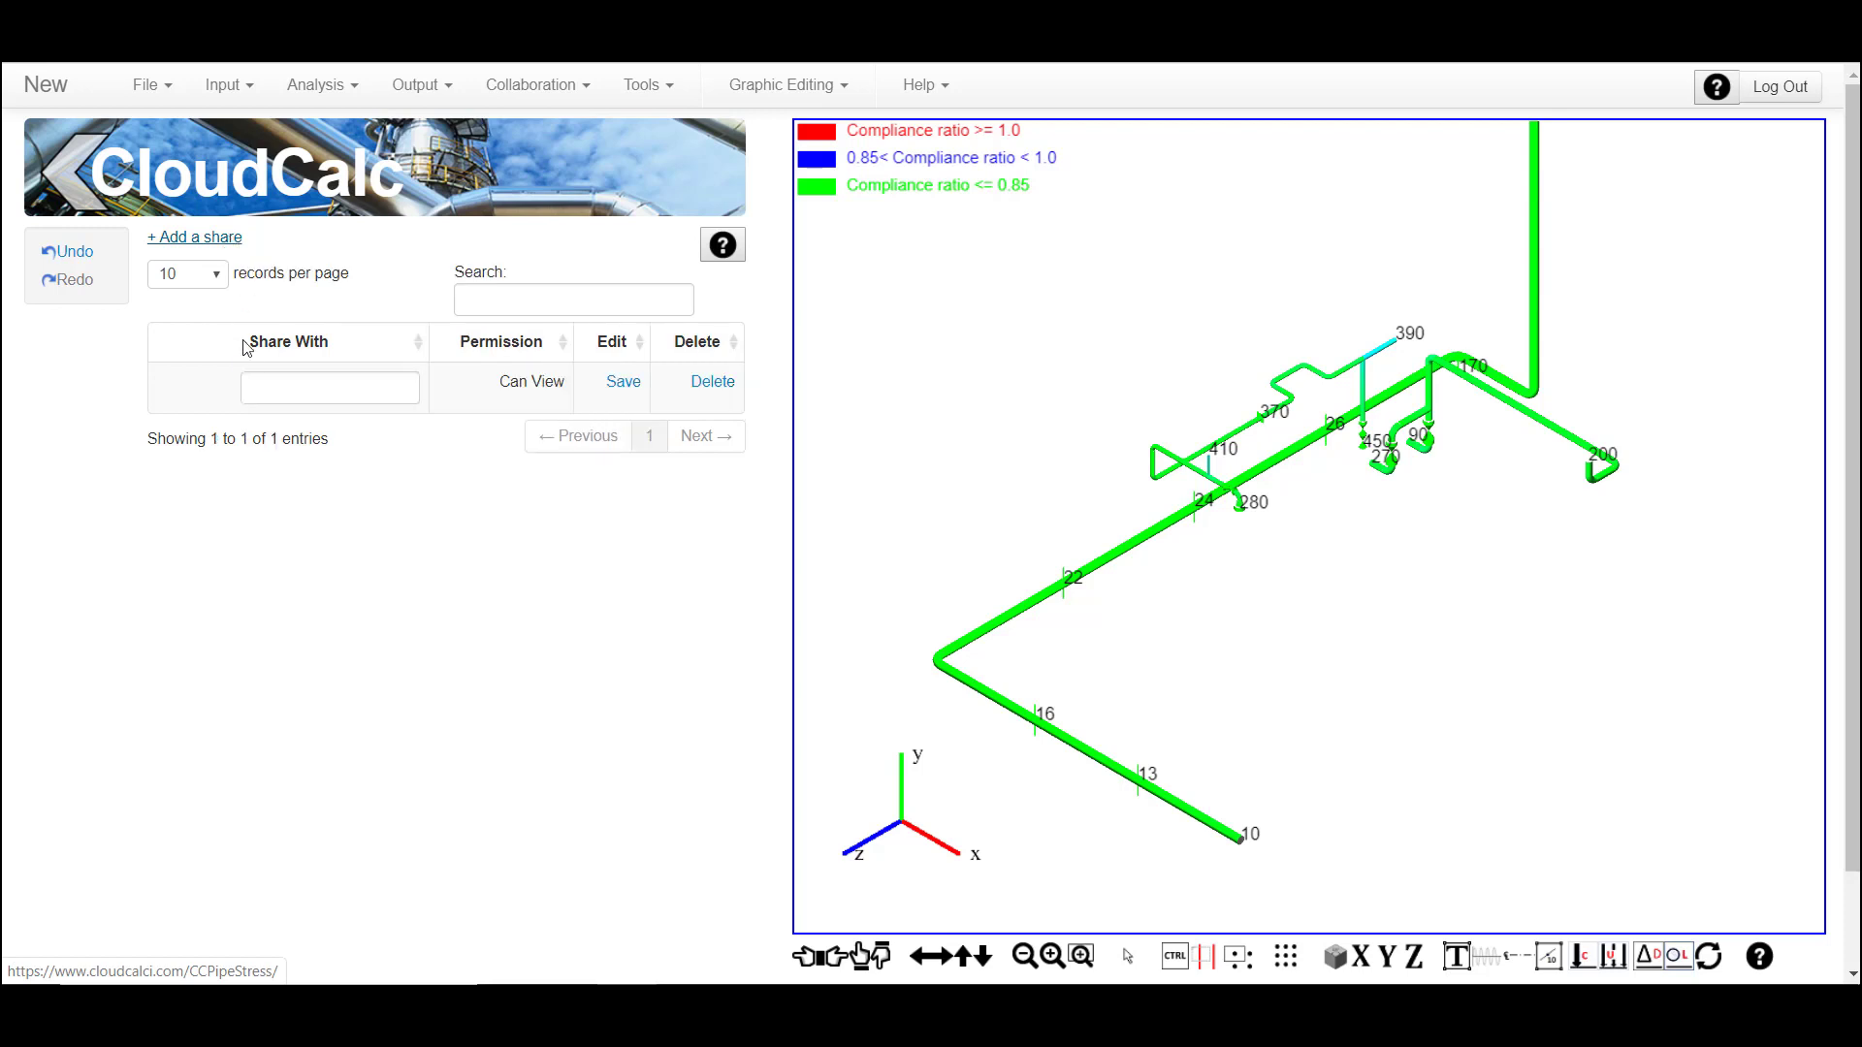
left_click(251, 392)
type("Mi")
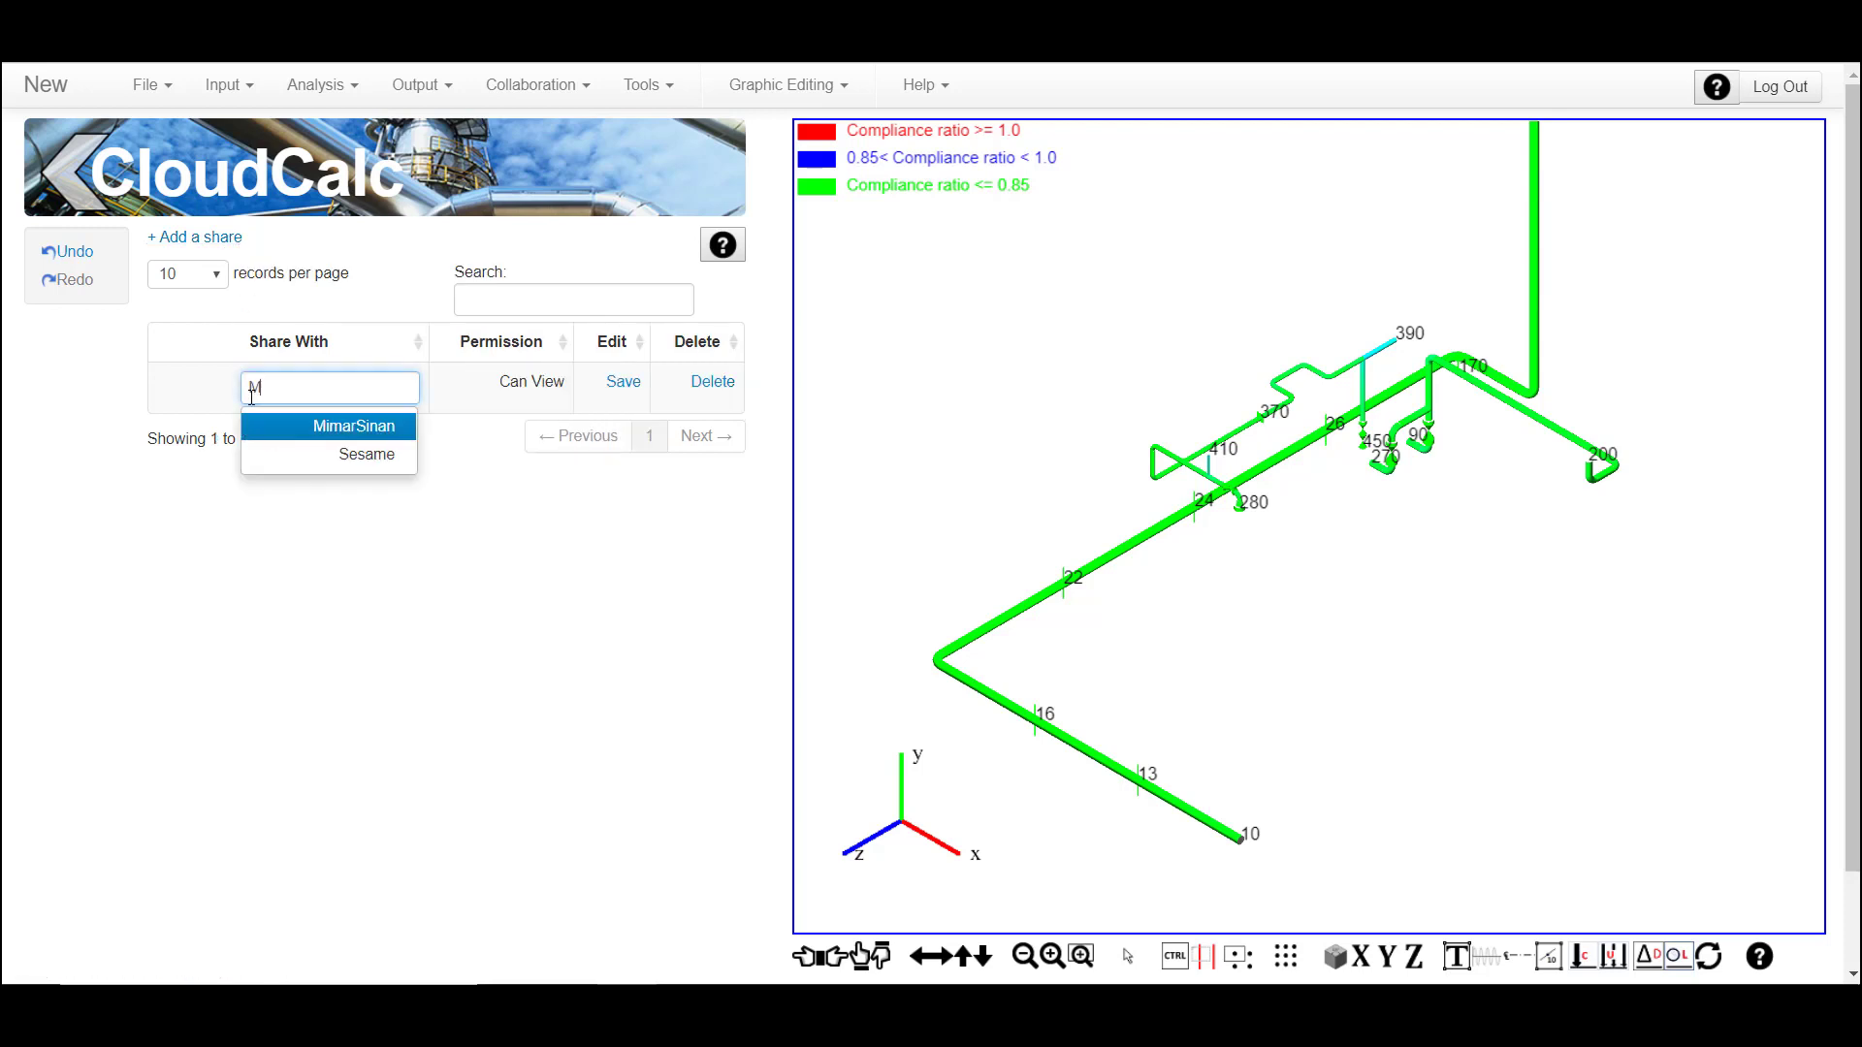
left_click(319, 428)
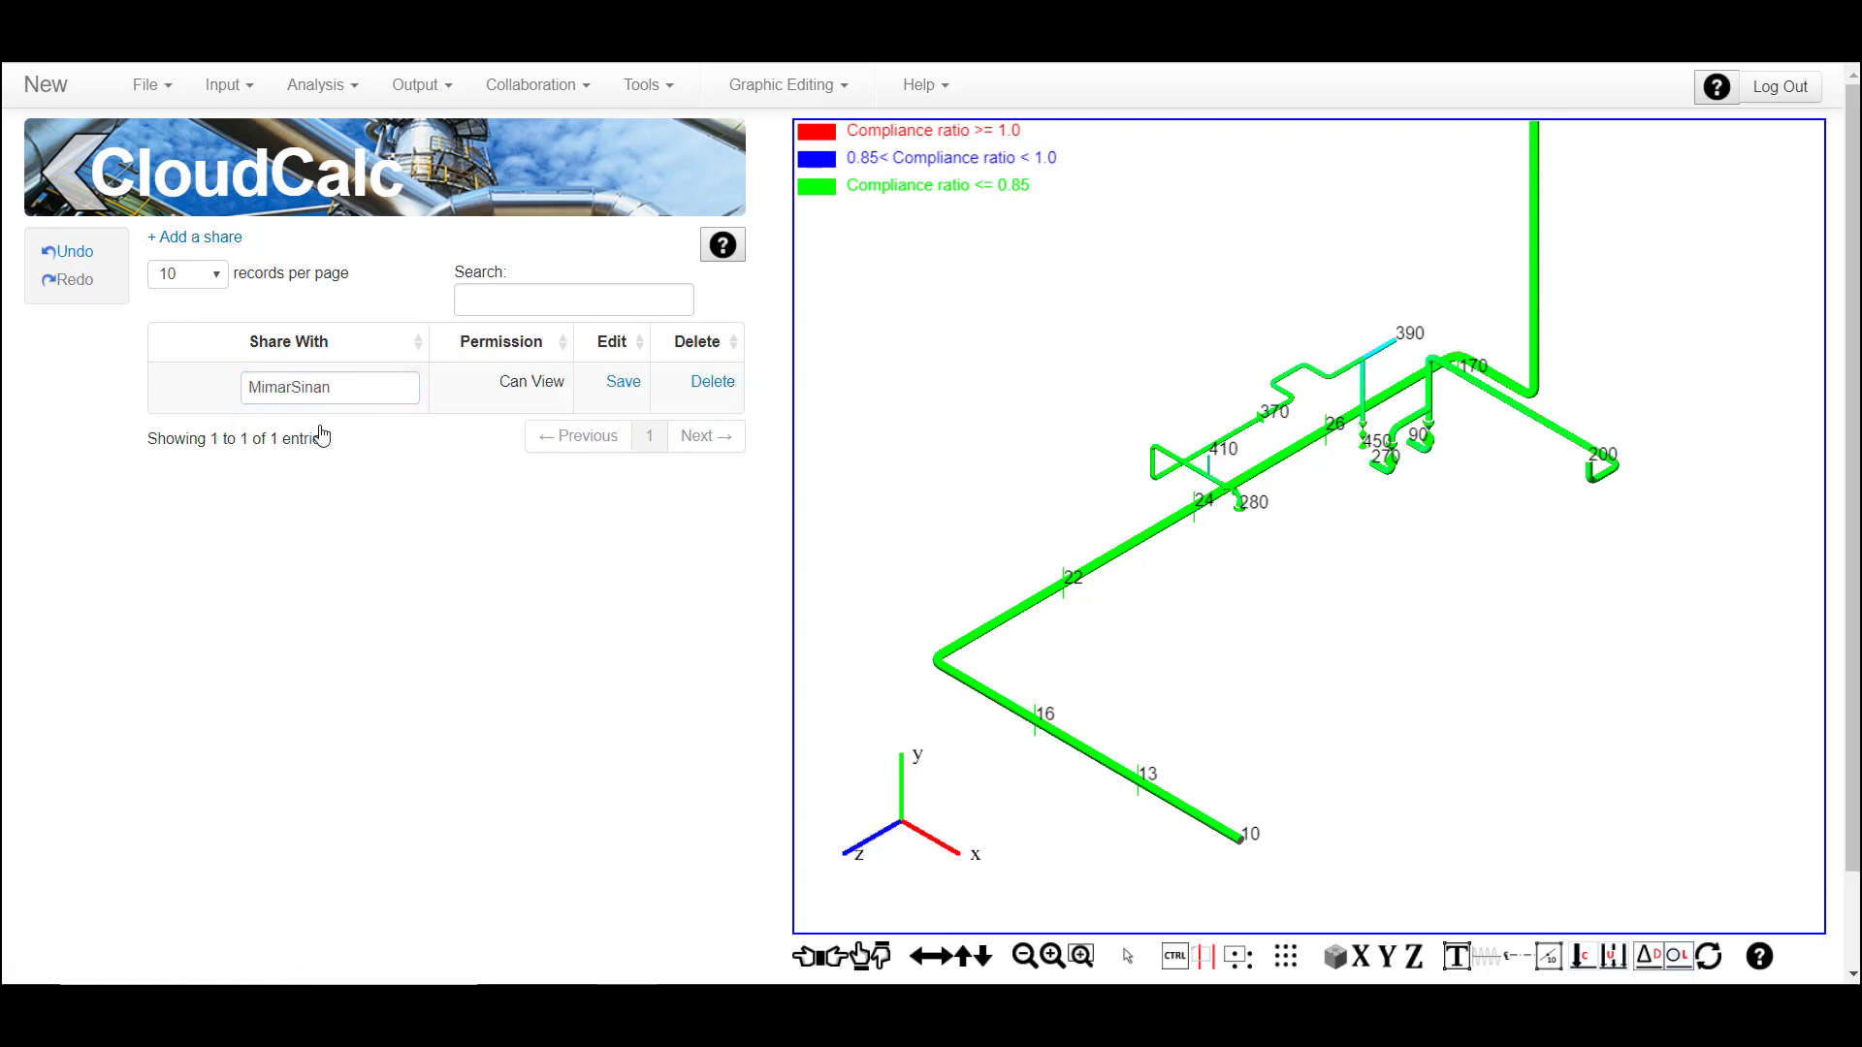
left_click(618, 382)
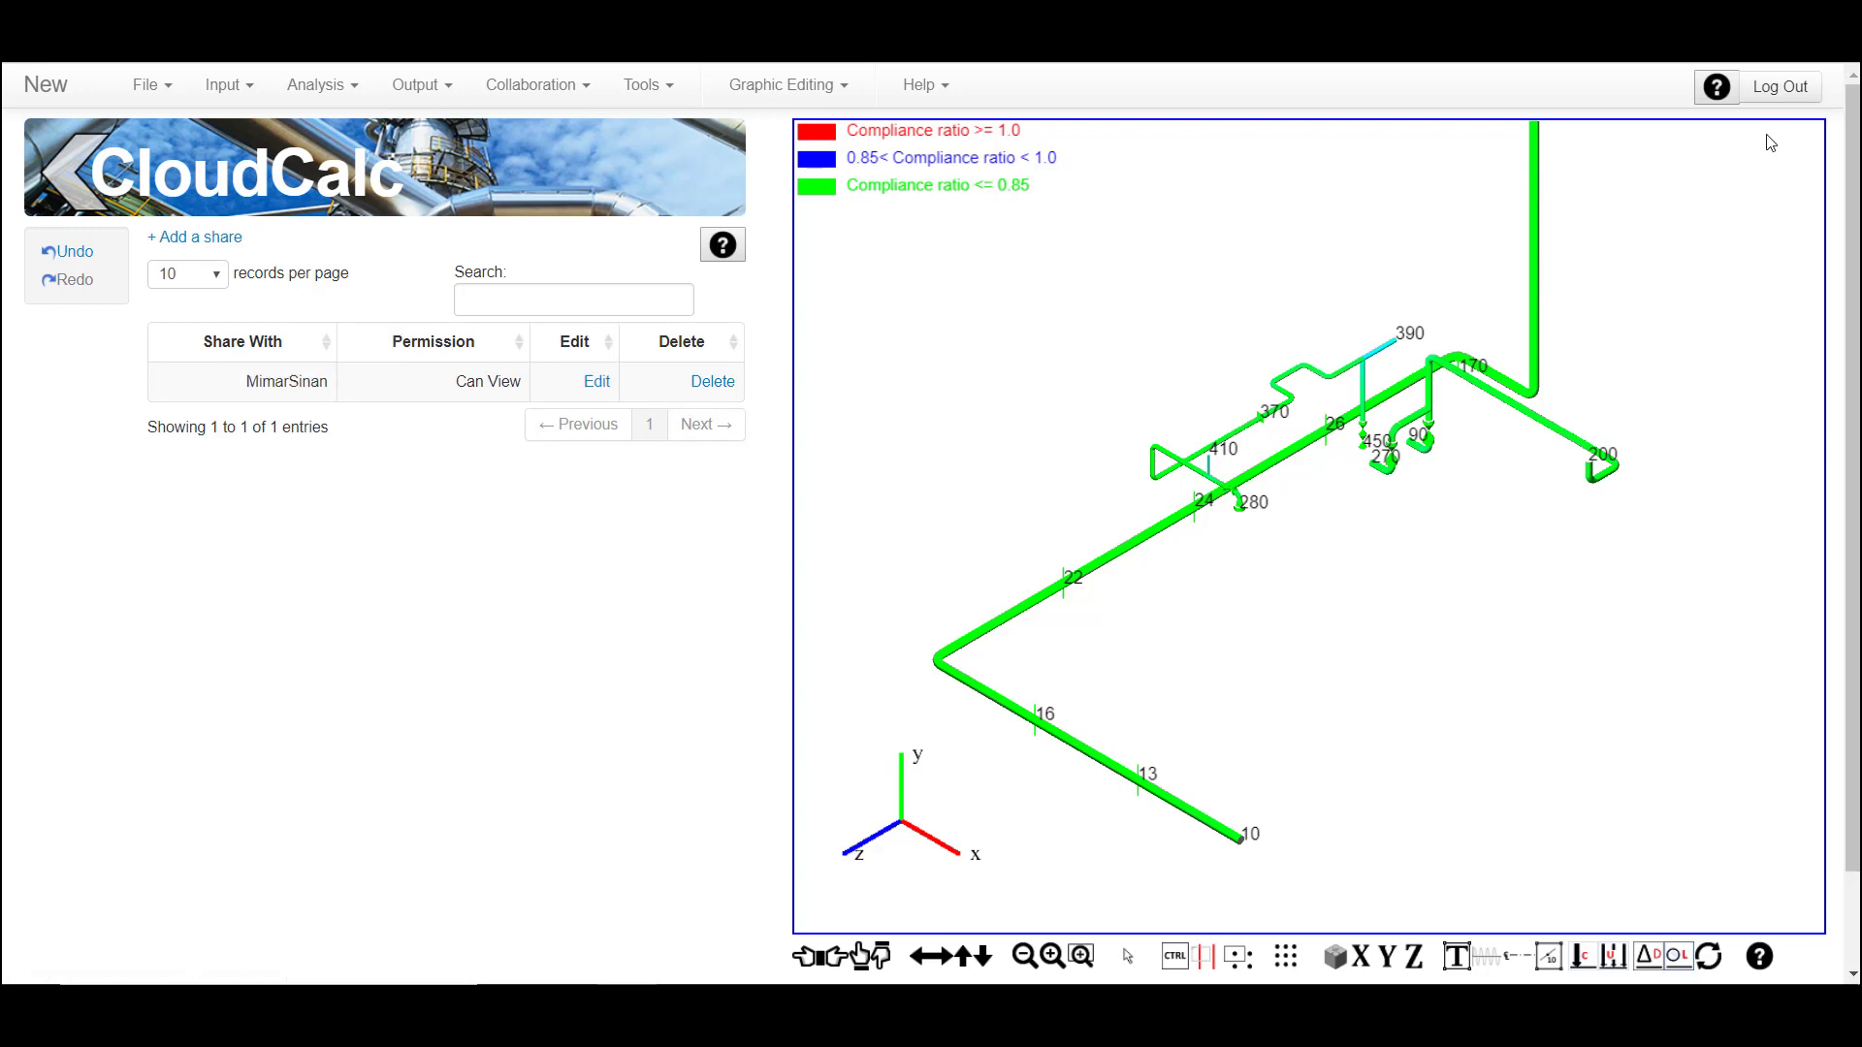
left_click(1773, 90)
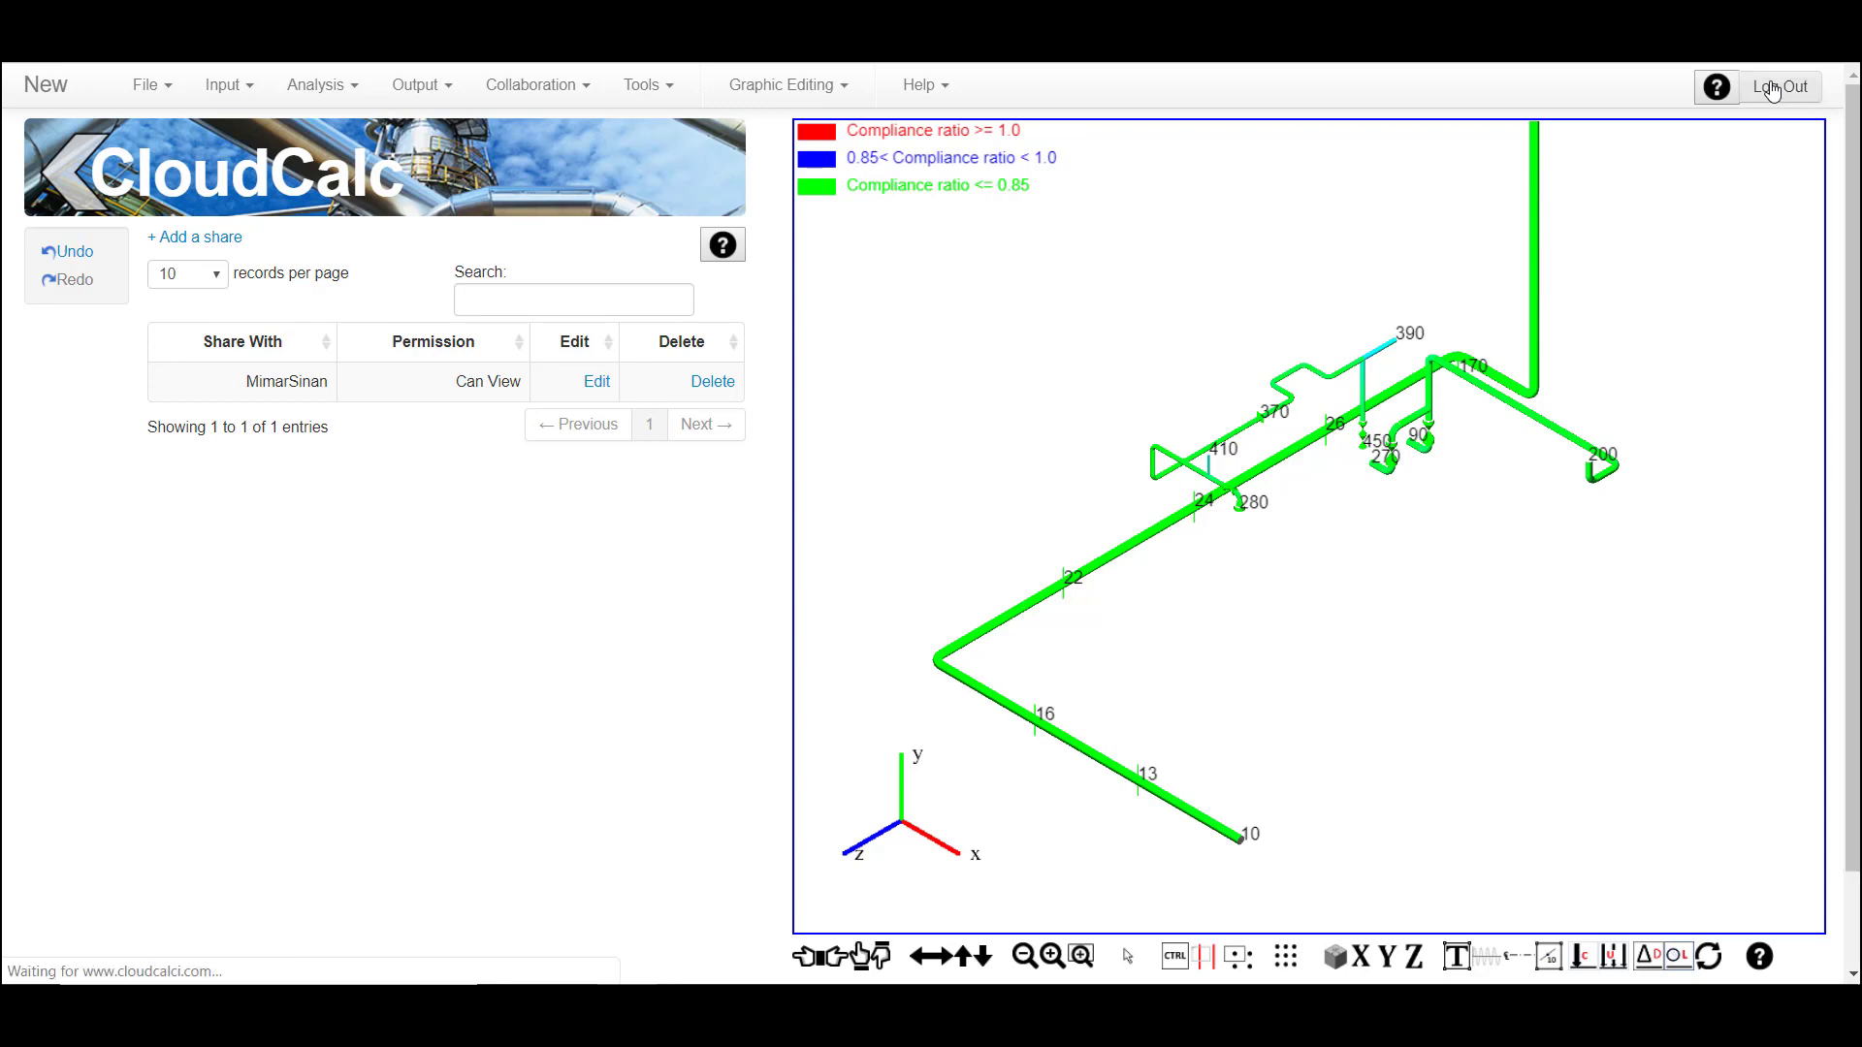